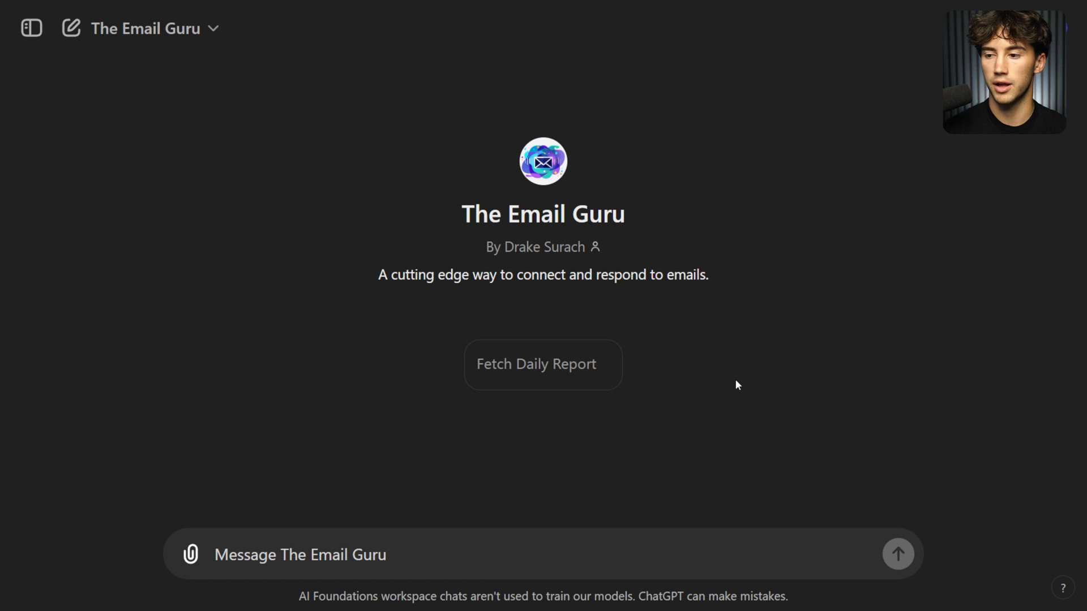
Request The Email Guru's daily report and read through the six listed emails.
left_click(558, 364)
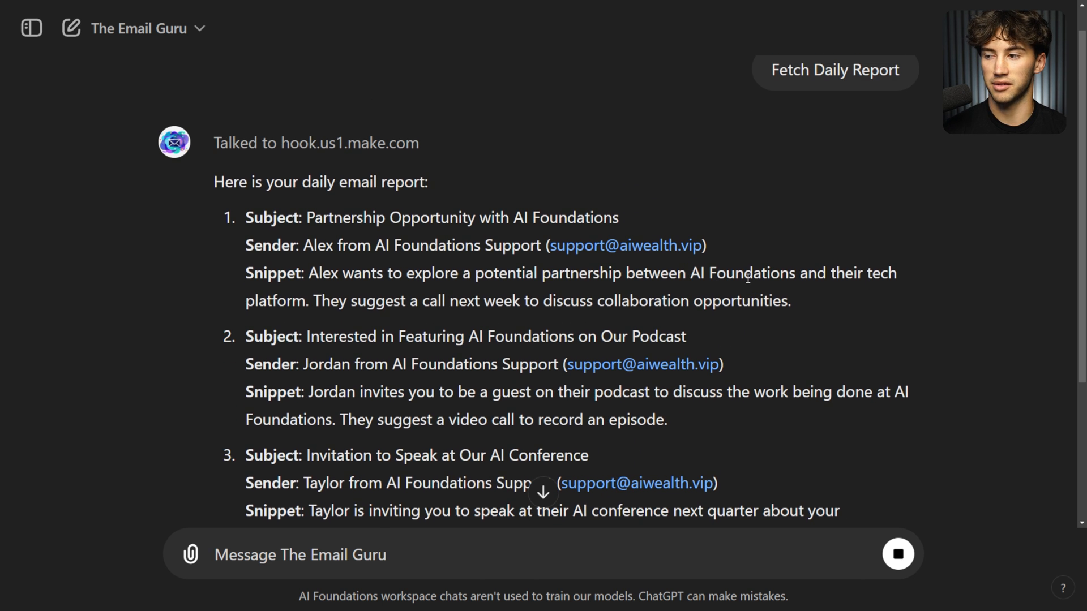
key("ctrl+minus")
scroll(745, 276, "down", 1)
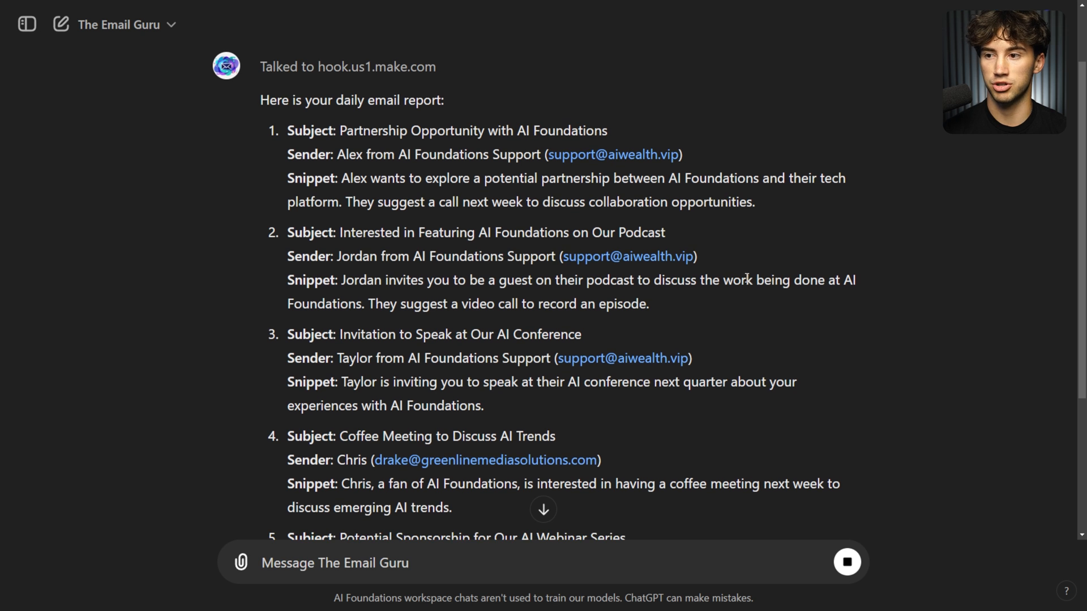
scroll(744, 276, "down", 5)
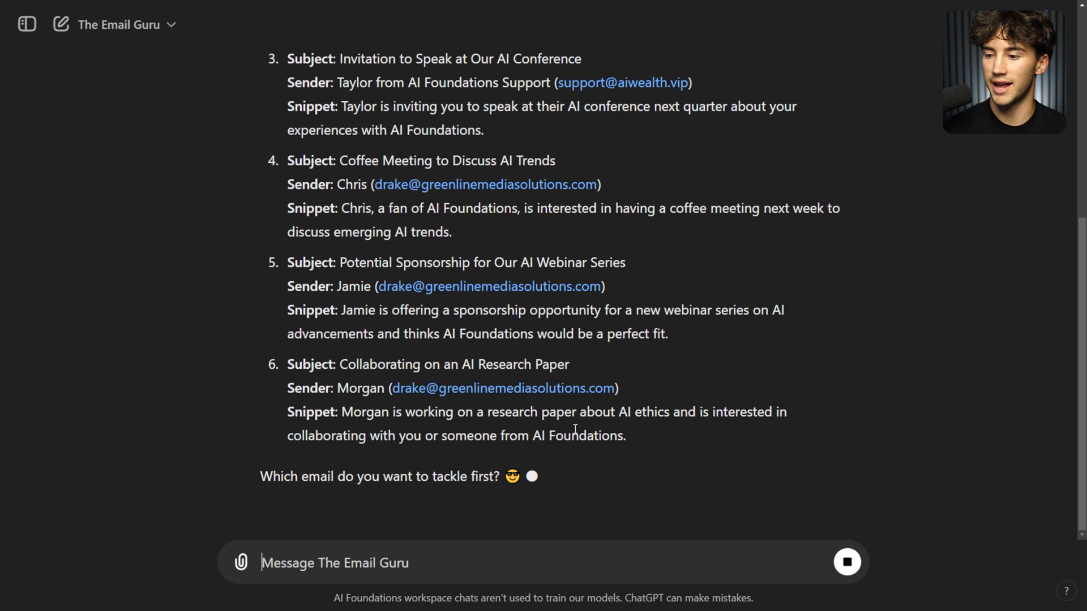
scroll(727, 441, "up", 6)
scroll(732, 444, "down", 2)
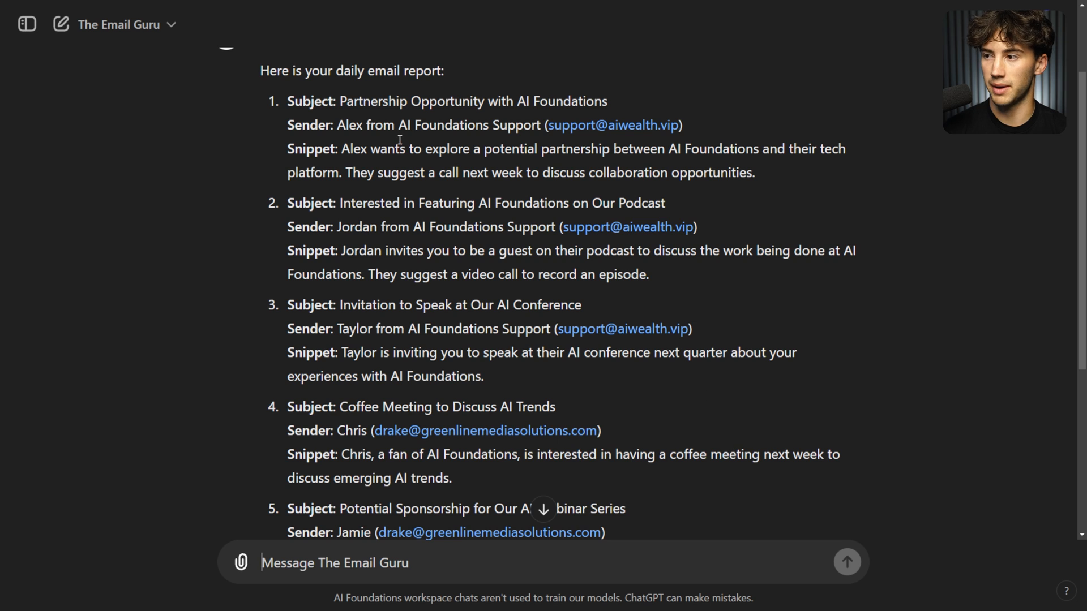
scroll(400, 139, "down", 5)
left_click_drag(259, 430, 504, 438)
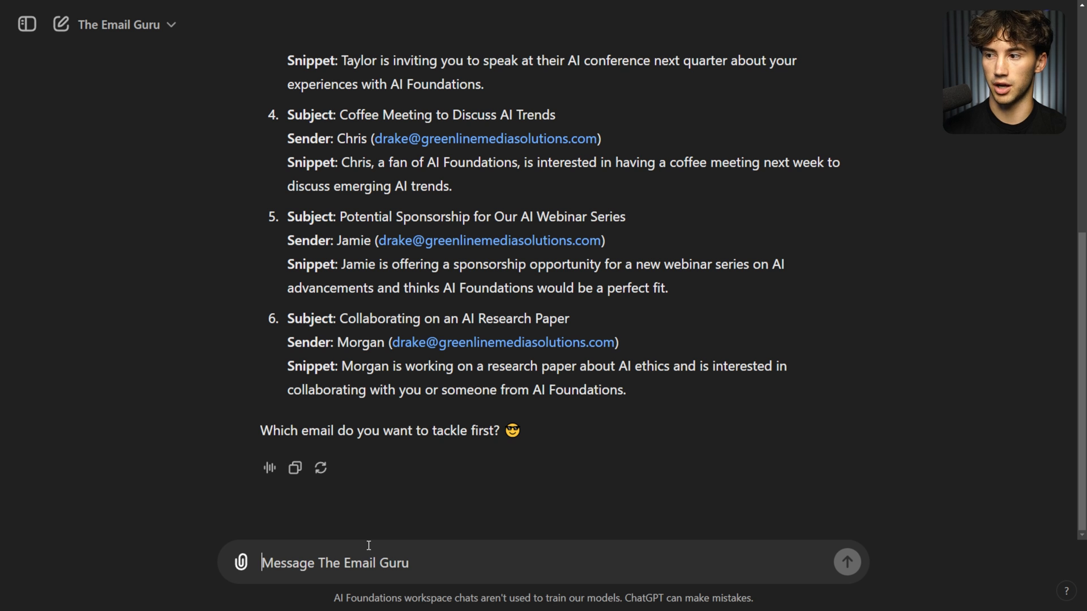
Choose email 5 and review its full details: subject, sender and body.
type("5")
key("Return")
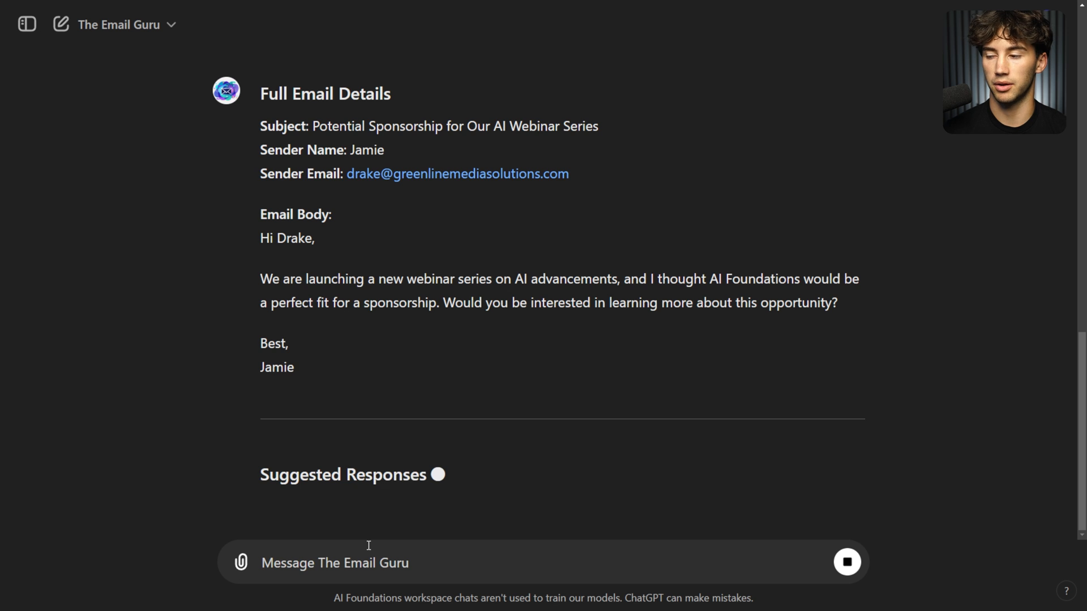
scroll(389, 419, "up", 5)
scroll(390, 416, "up", 5)
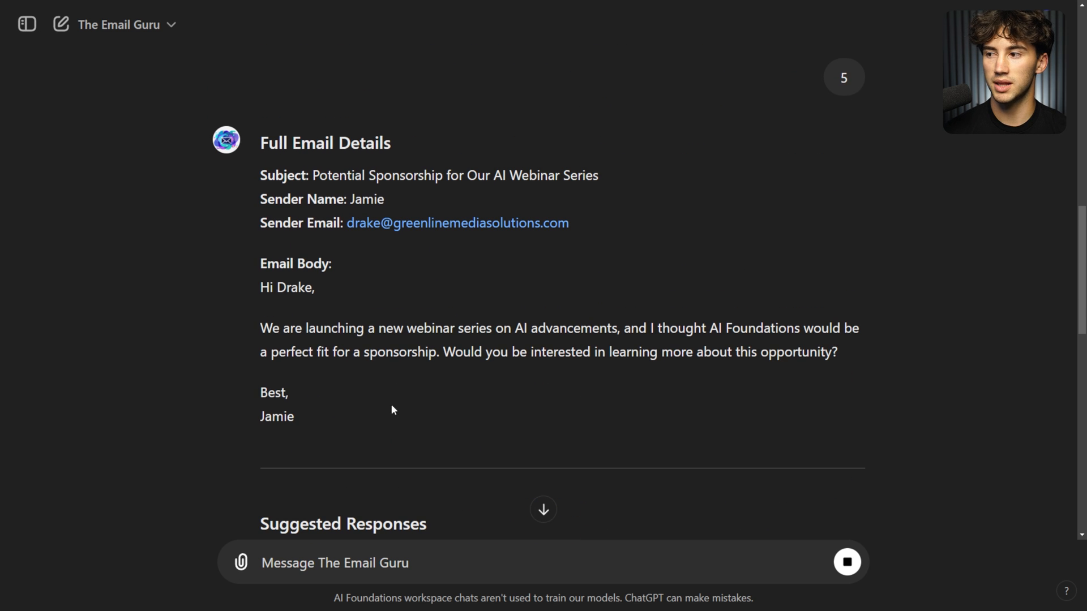
left_click_drag(269, 142, 487, 146)
left_click_drag(276, 176, 342, 222)
left_click(389, 199)
left_click(405, 285)
left_click_drag(254, 262, 437, 426)
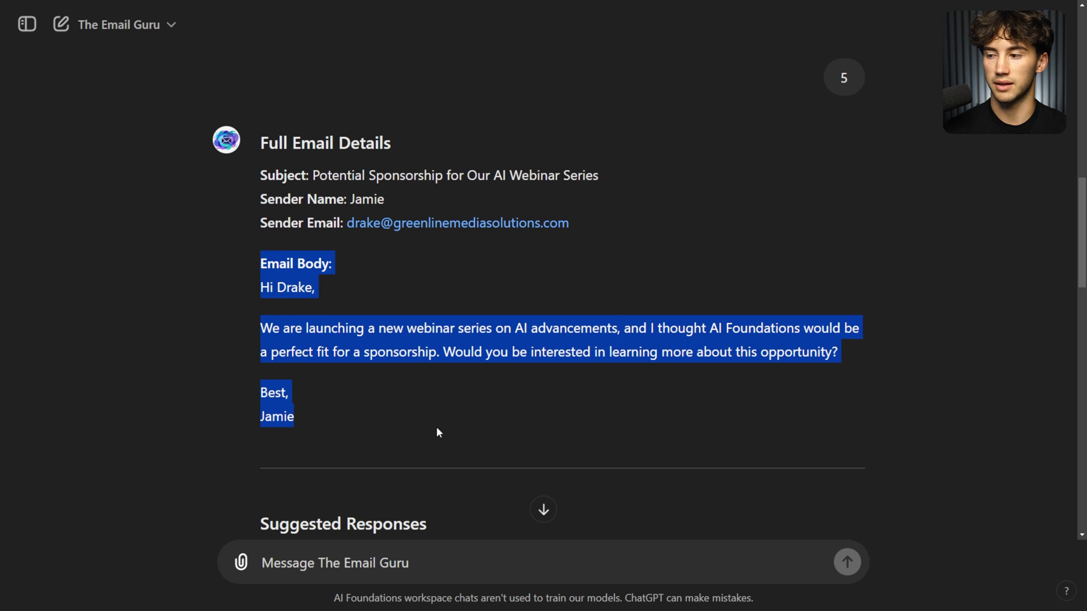
left_click(474, 407)
Zoom out to 125% and read the three suggested reply options.
scroll(474, 407, "down", 3)
scroll(507, 393, "down", 4)
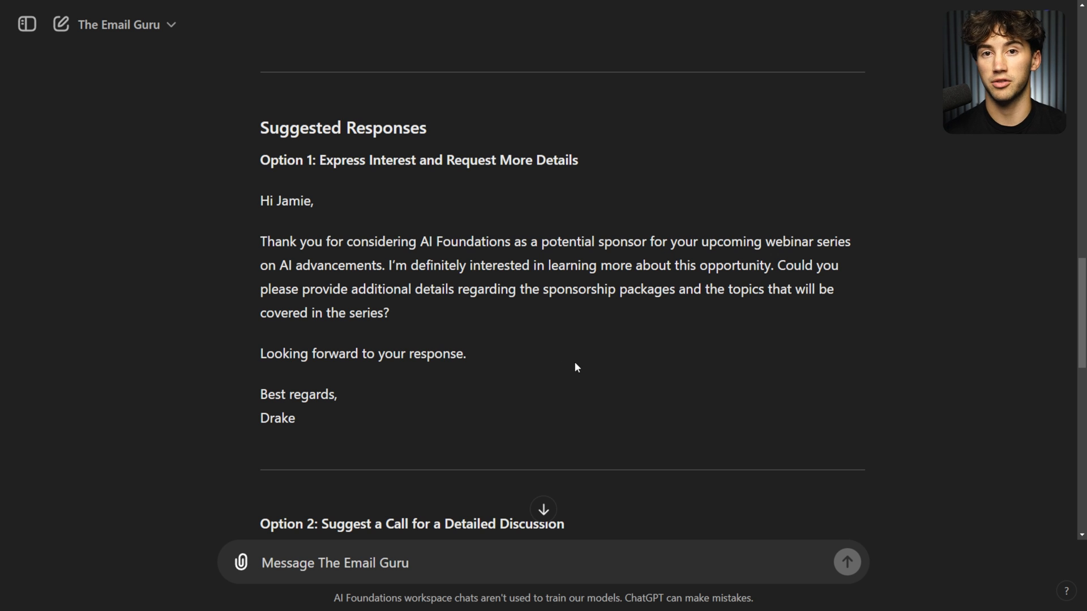
scroll(572, 368, "up", 1)
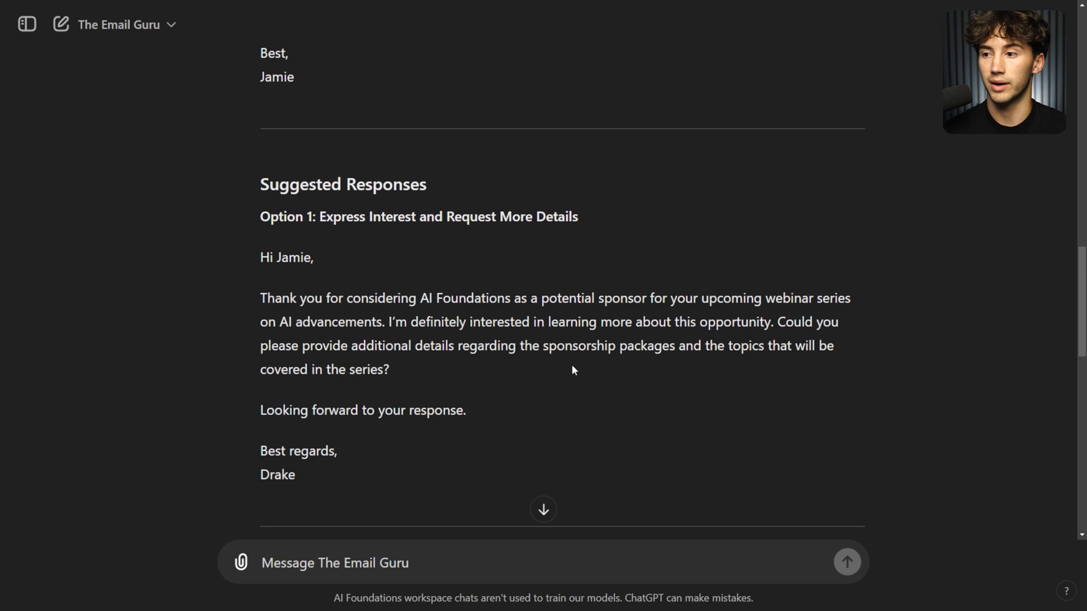
key("ctrl+minus")
left_click_drag(310, 180, 572, 183)
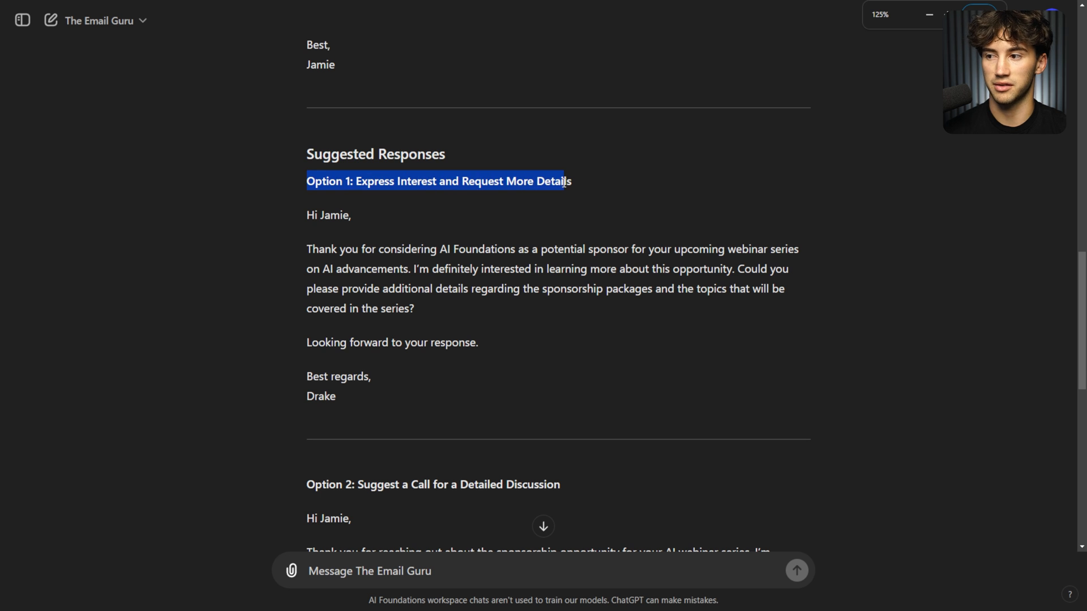
left_click(662, 211)
scroll(679, 223, "down", 4)
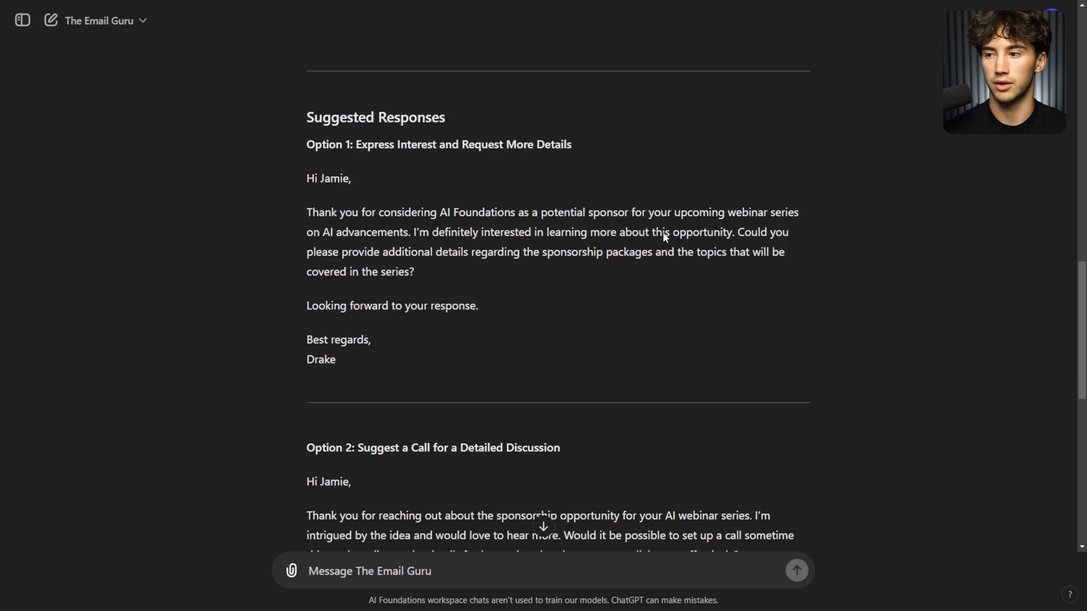
left_click_drag(304, 260, 548, 258)
left_click(617, 259)
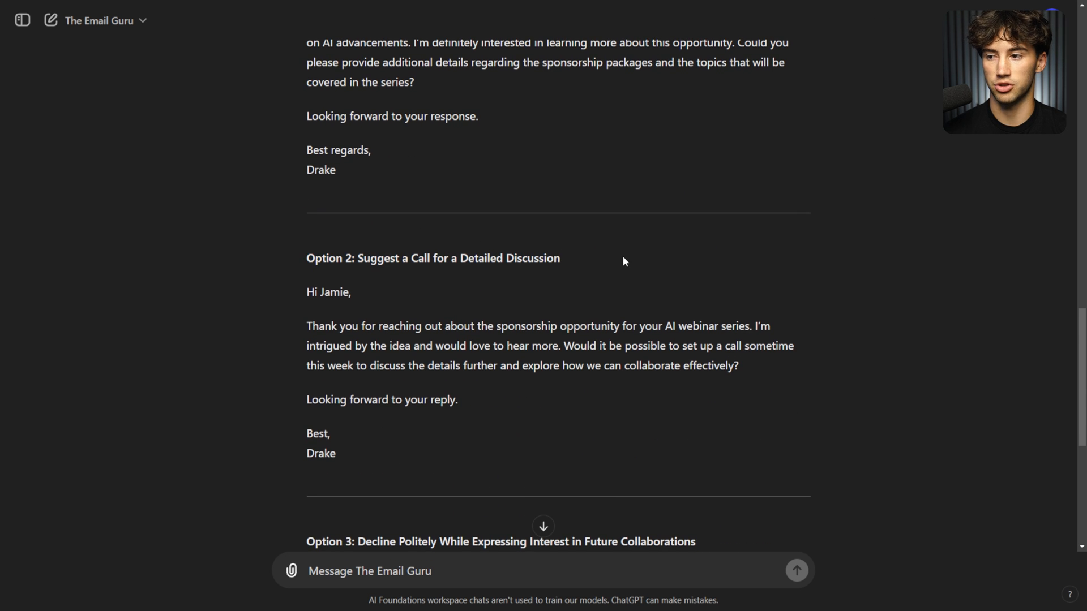
scroll(623, 260, "down", 5)
left_click_drag(302, 258, 408, 258)
left_click(407, 258)
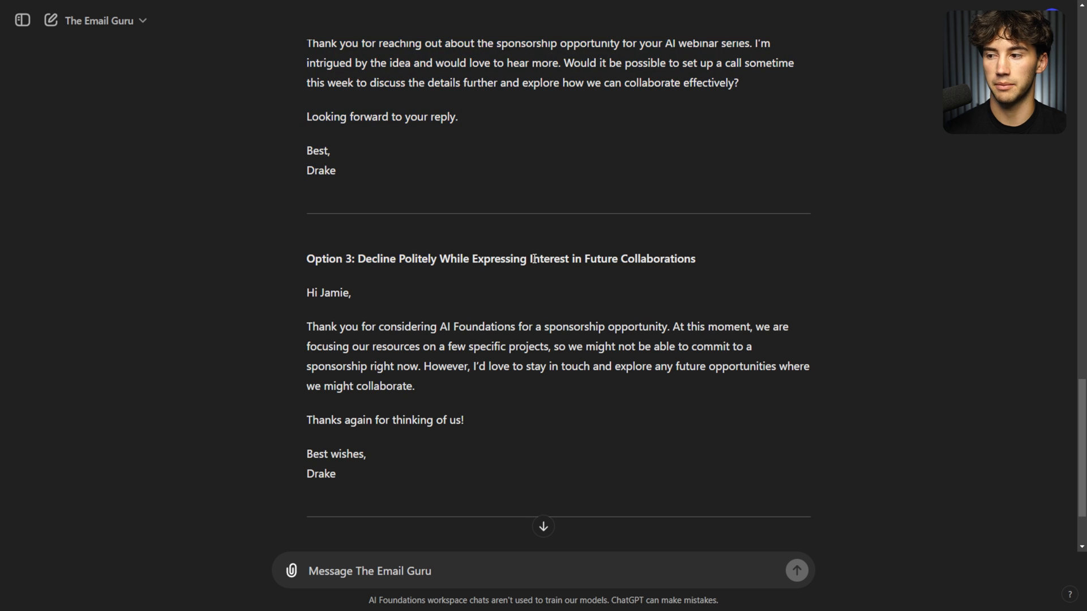
scroll(549, 266, "up", 4)
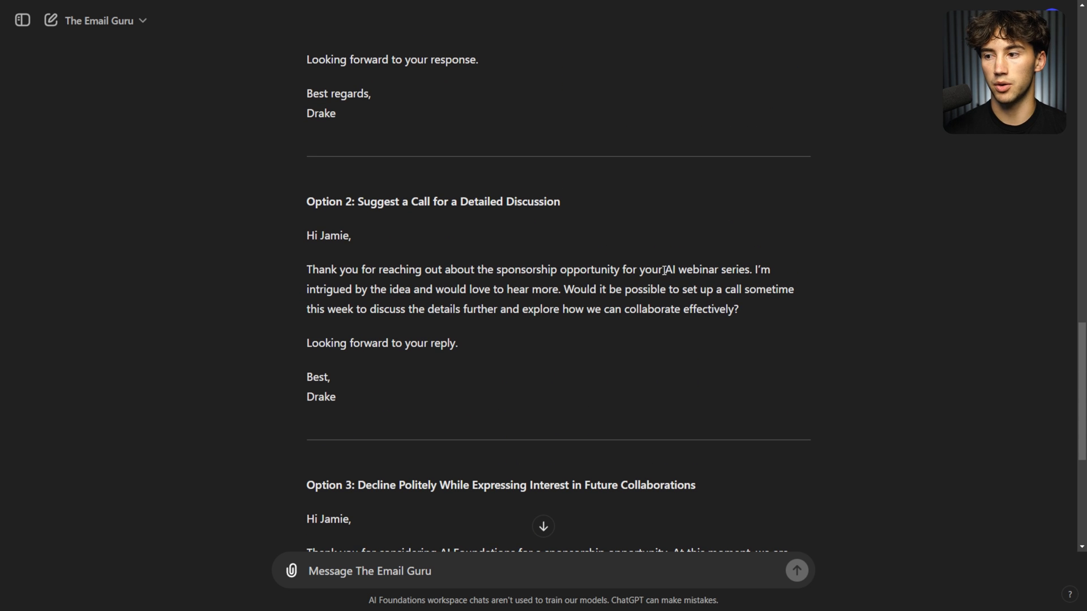
scroll(664, 270, "down", 2)
scroll(651, 281, "up", 2)
scroll(654, 279, "down", 6)
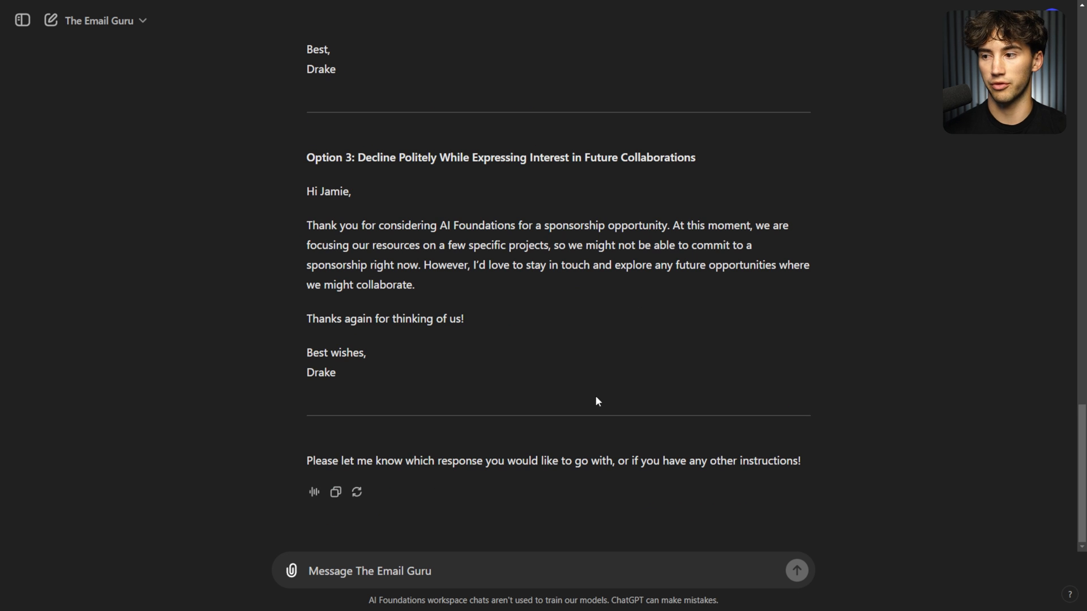
Send 'option 2' as the reply and approve the hooks.zapier.com request.
type("option 2")
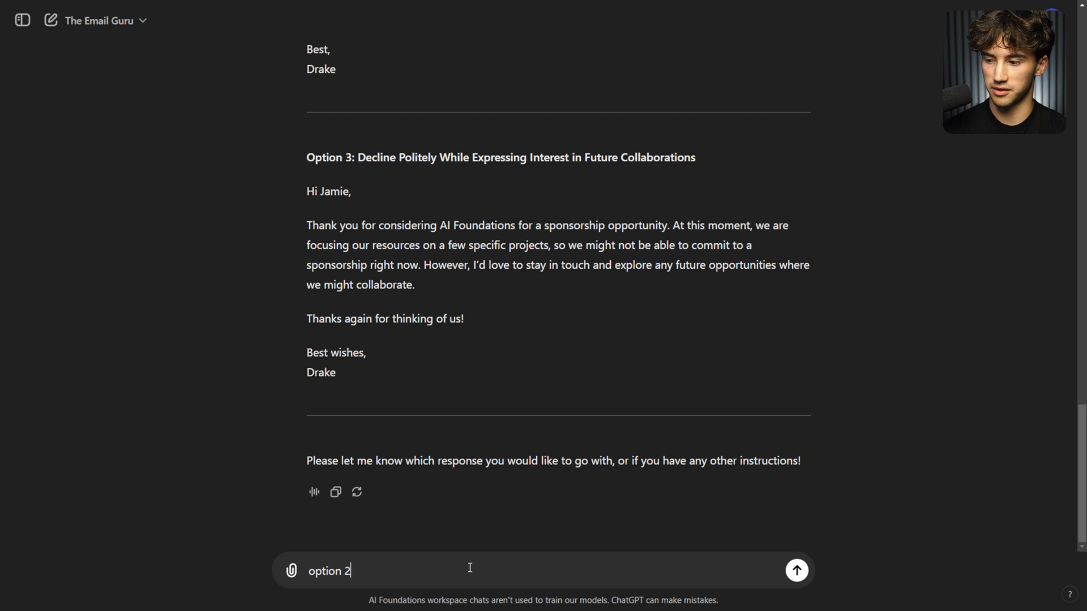
key("Return")
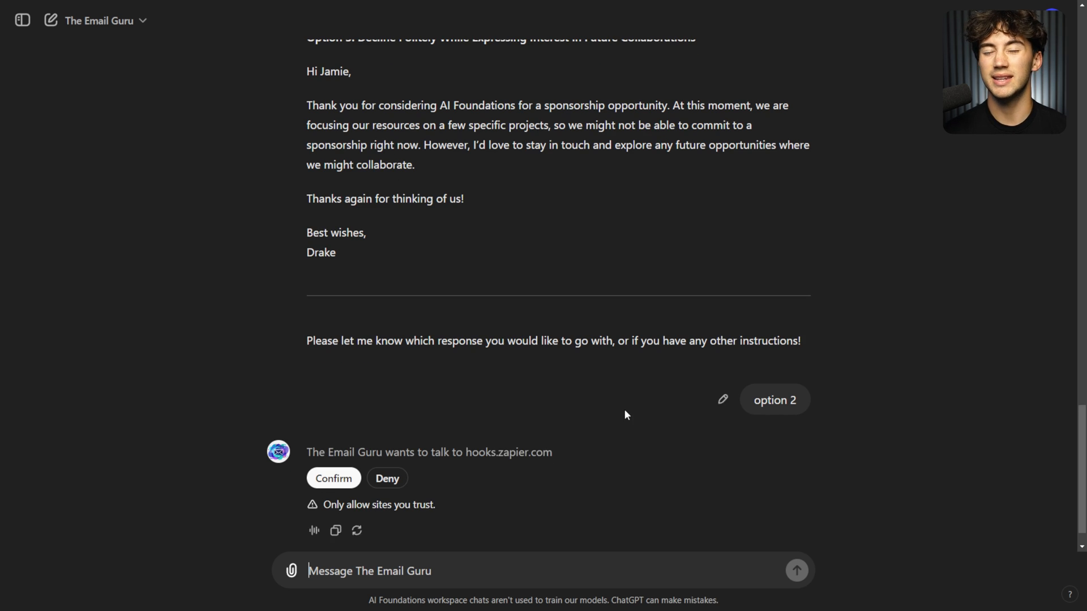
left_click(334, 442)
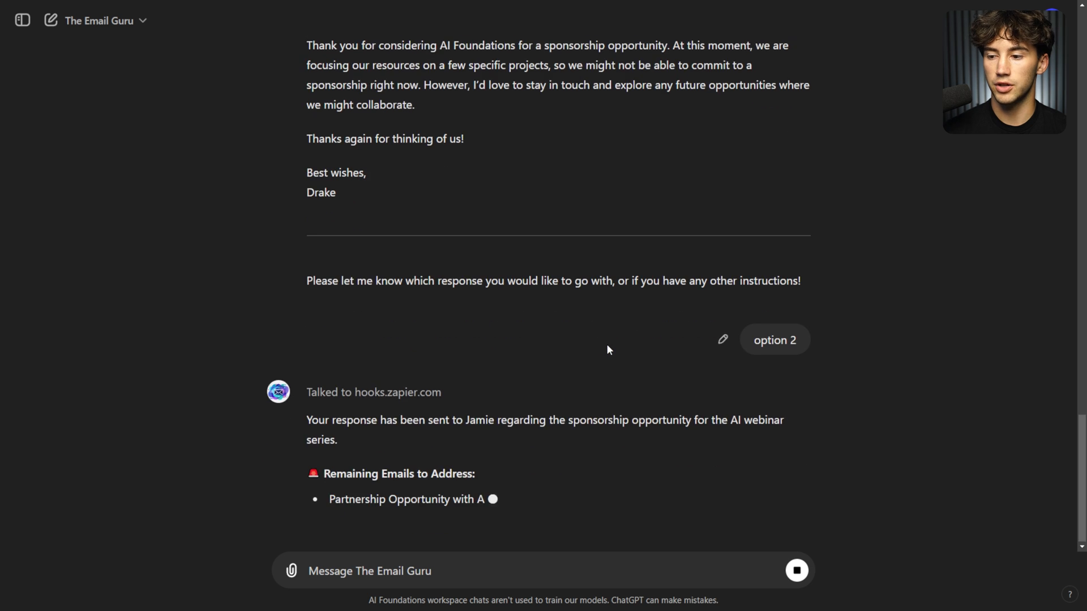
Read the send confirmation and the list of five remaining emails.
left_click_drag(312, 357, 777, 357)
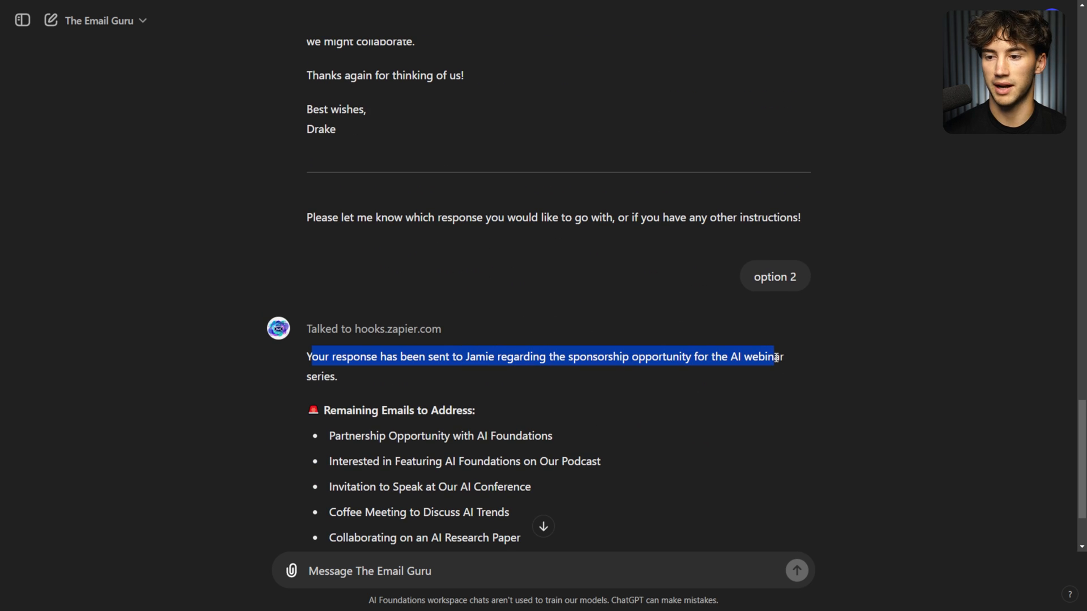
left_click(810, 362)
left_click(543, 526)
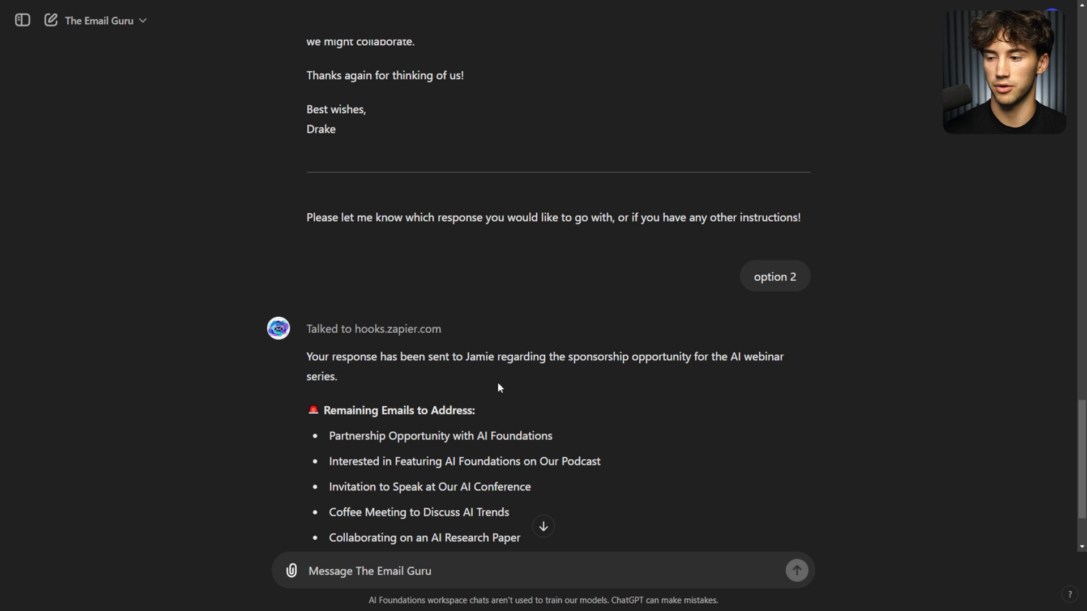
left_click_drag(333, 343, 548, 433)
left_click(549, 433)
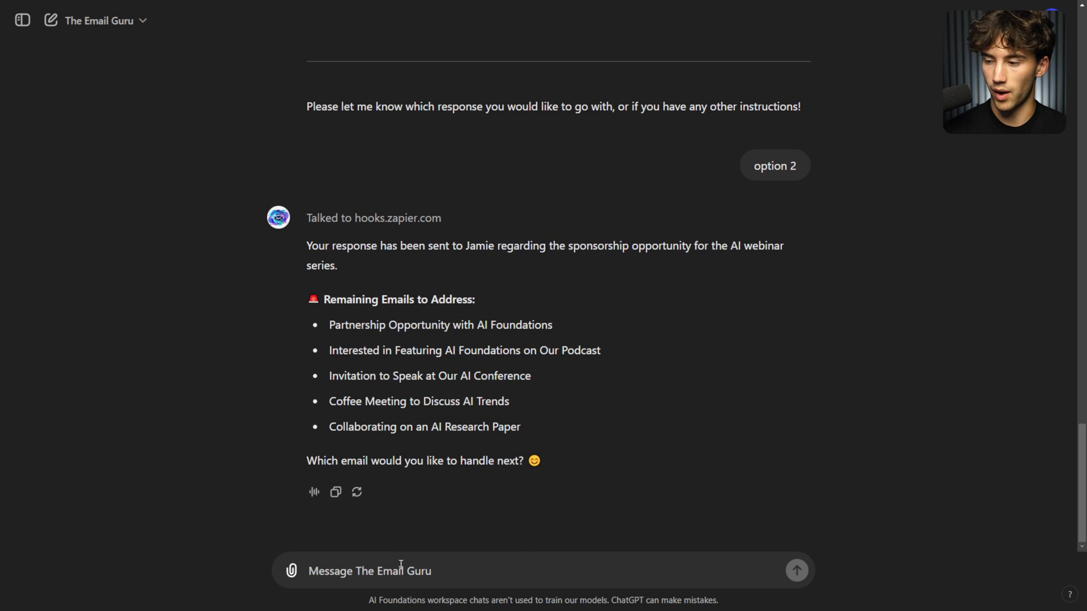
Ask for the partnership opportunity email, then send its option 3 reply and approve Zapier.
type("par")
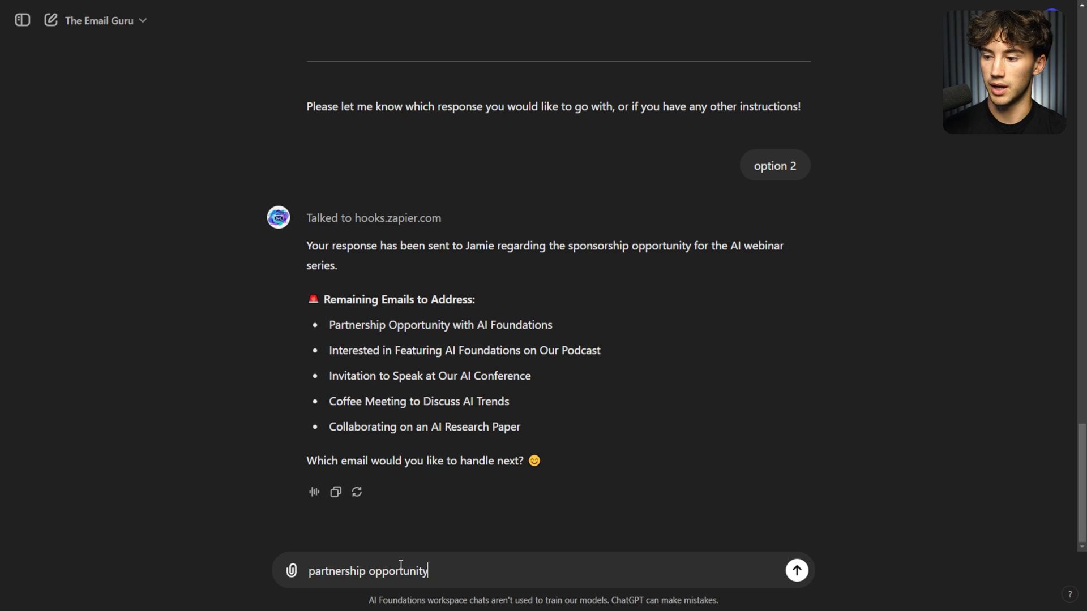
type("tnership opportunity")
key("Return")
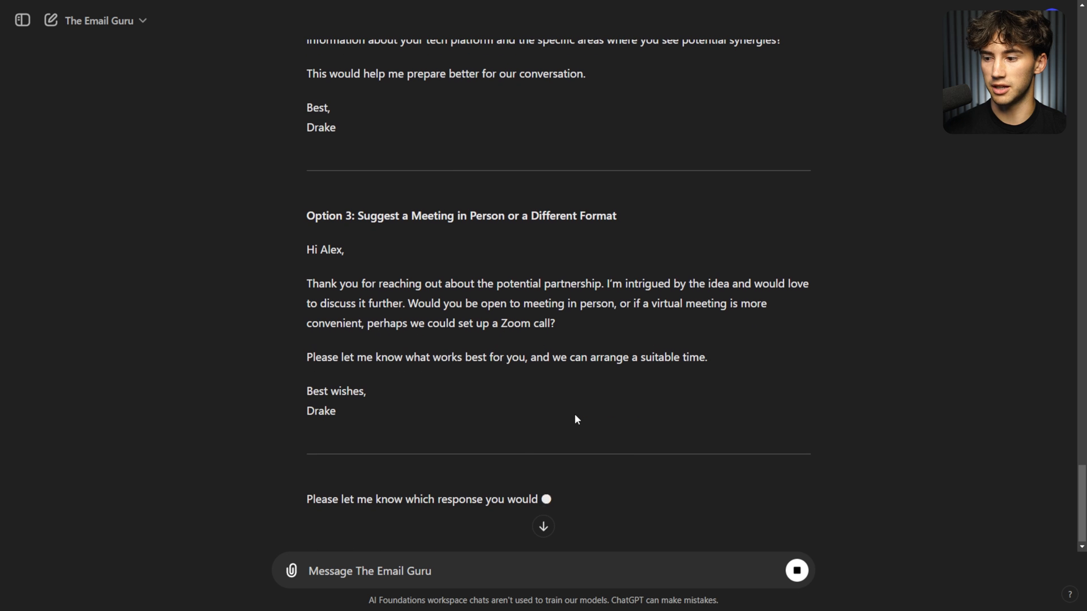
left_click(439, 565)
type("option")
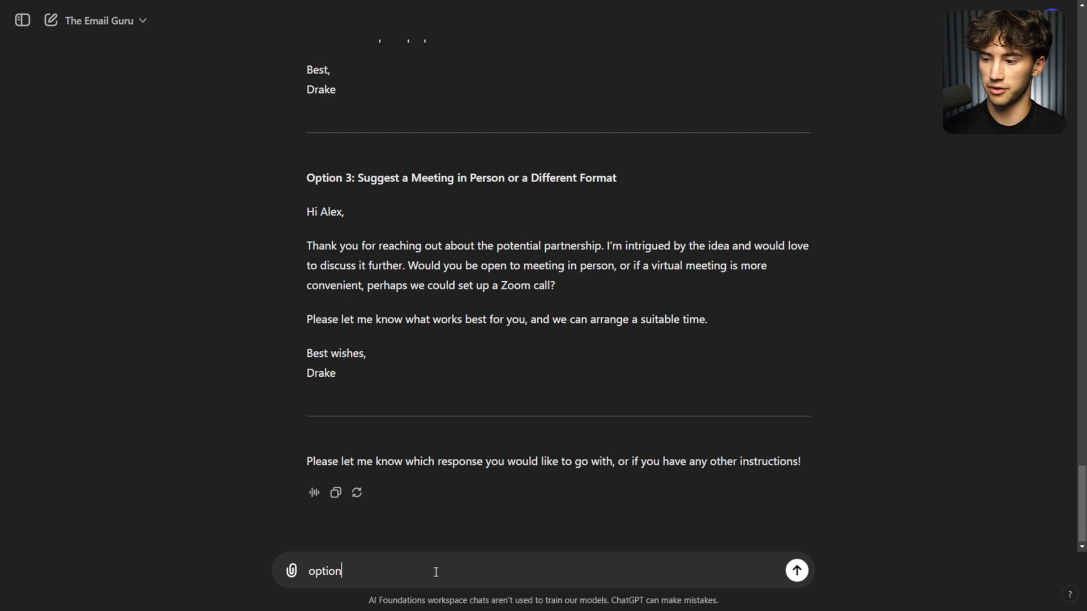
type(" 3")
key("Return")
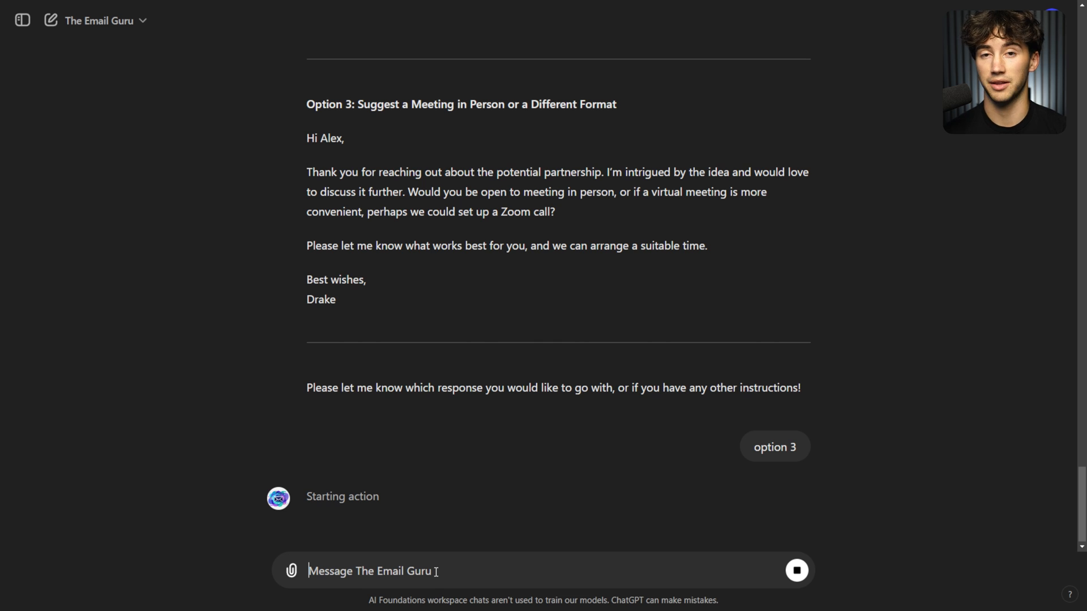
left_click(325, 436)
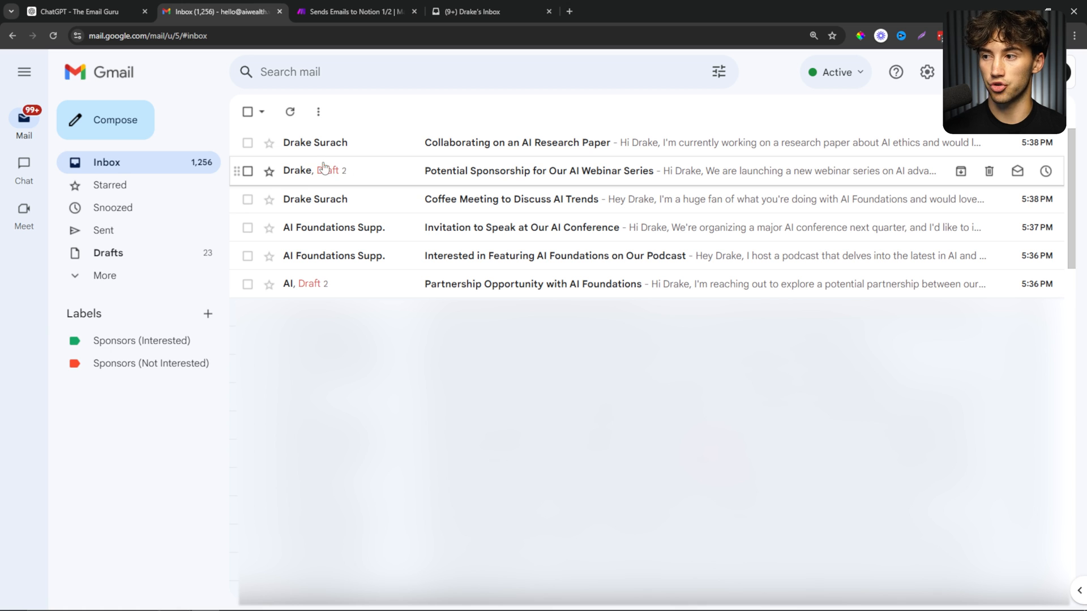
Open the Partnership Opportunity with AI Foundations email and select its drafted reply.
left_click(72, 10)
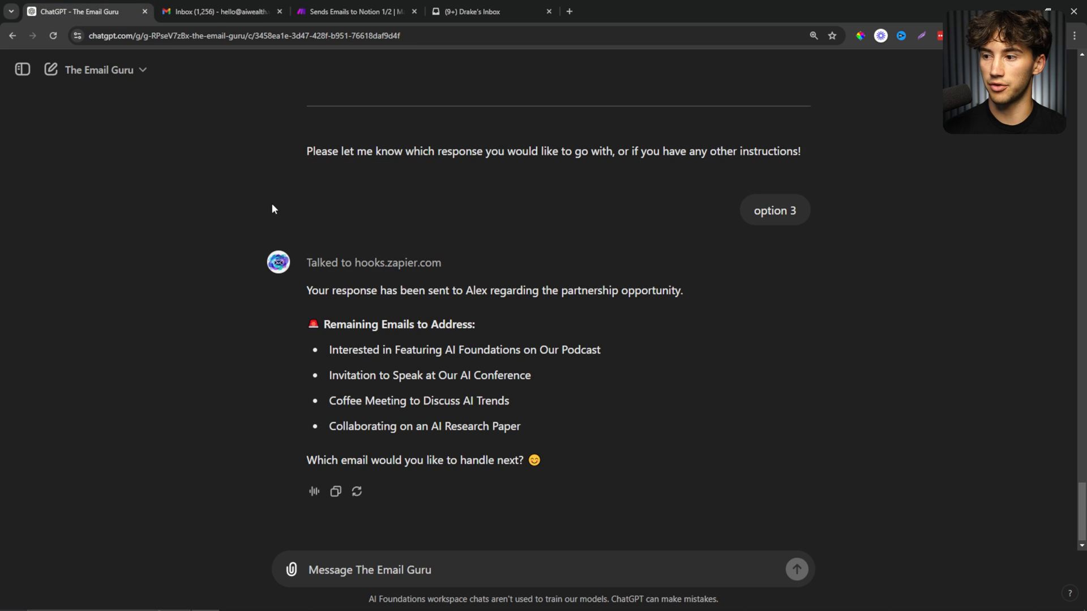
left_click(221, 11)
left_click(365, 292)
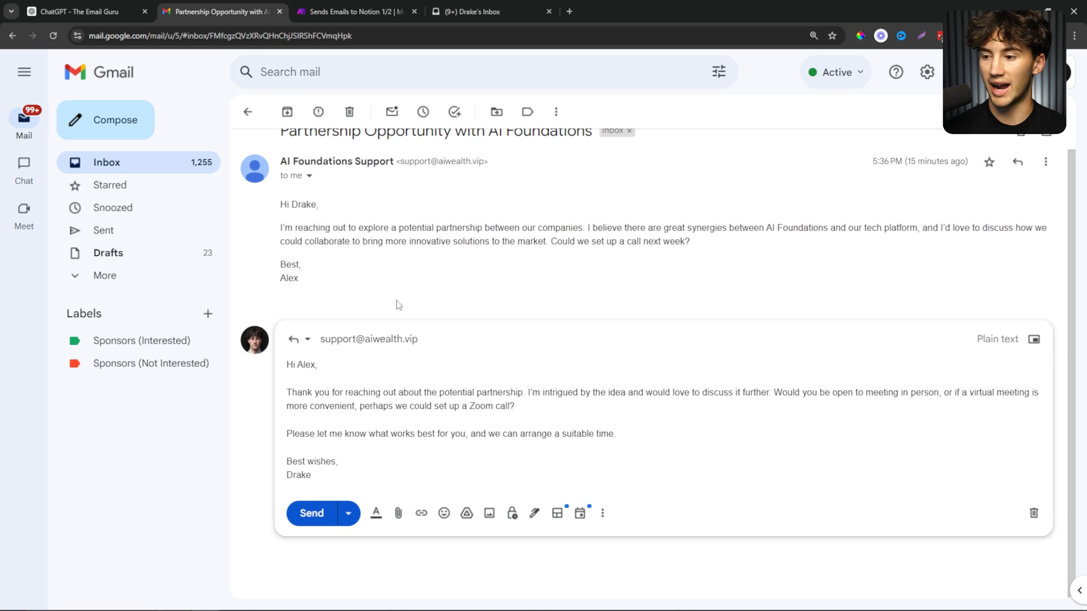
left_click_drag(372, 477, 344, 299)
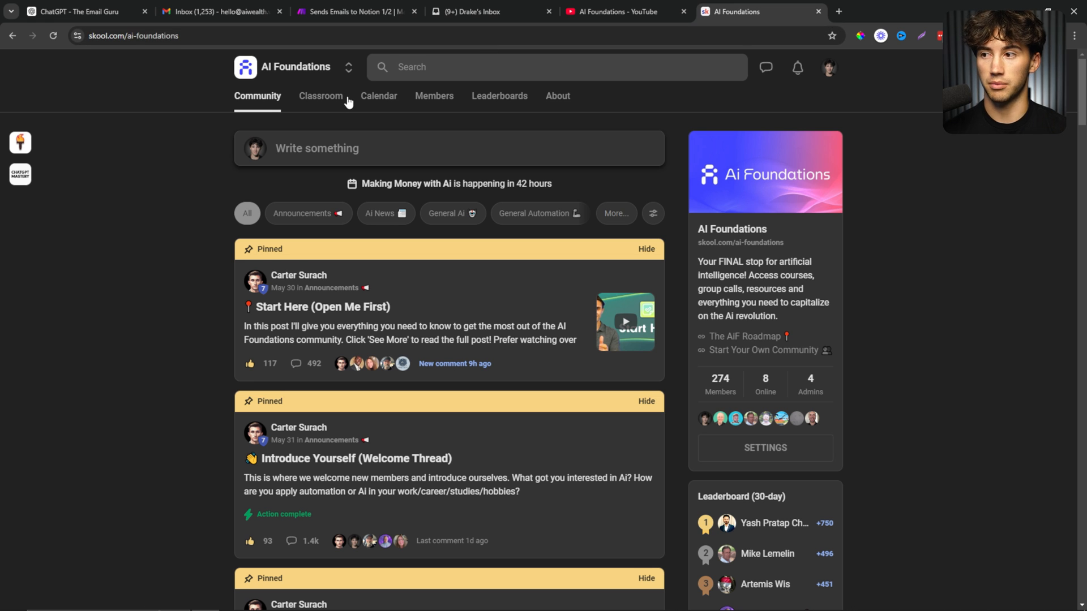
Open the GPT Automations course in the Classroom and expand The Email Guru module.
left_click(318, 103)
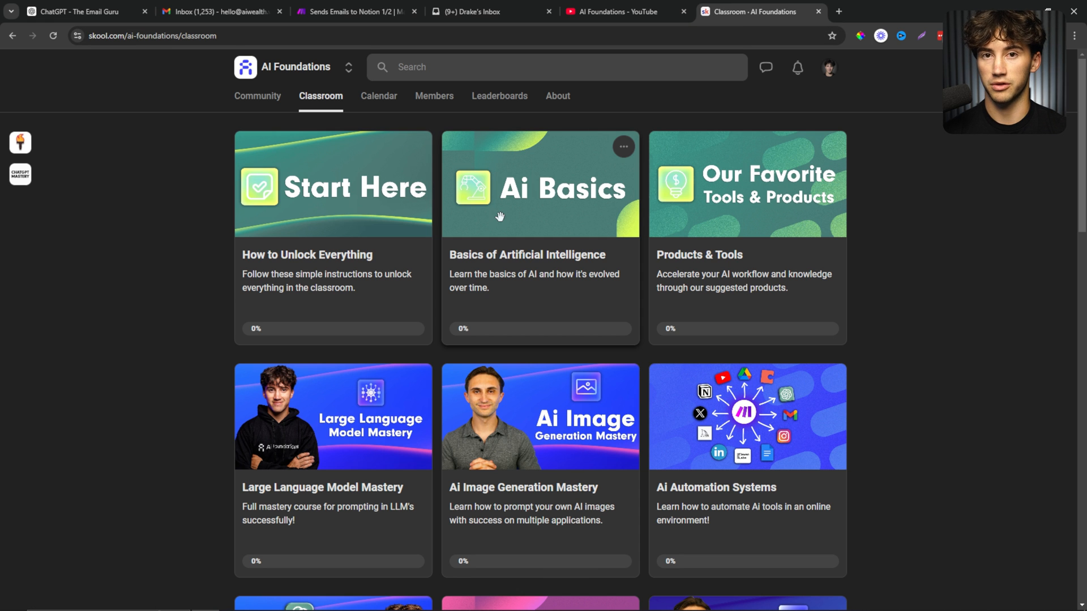
scroll(500, 216, "down", 5)
scroll(296, 96, "up", 5)
scroll(398, 299, "down", 5)
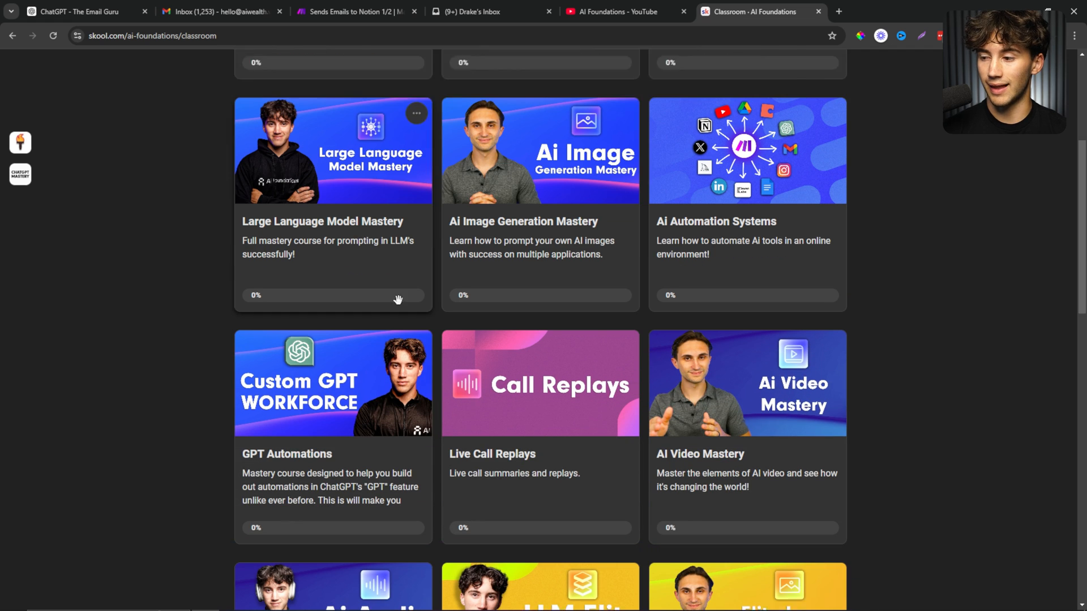
left_click(293, 446)
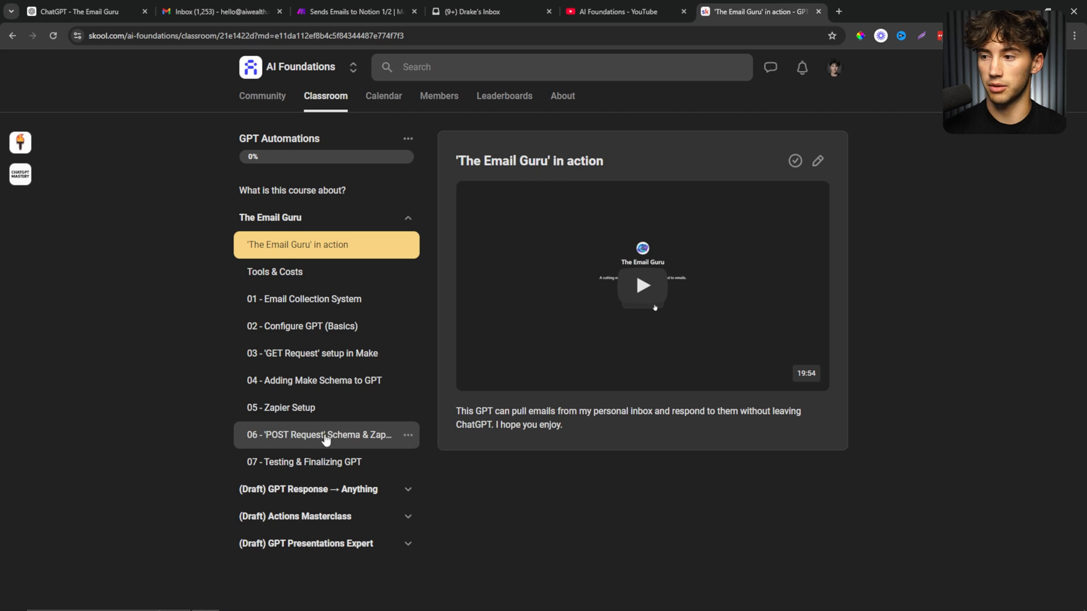
left_click(410, 218)
left_click(406, 246)
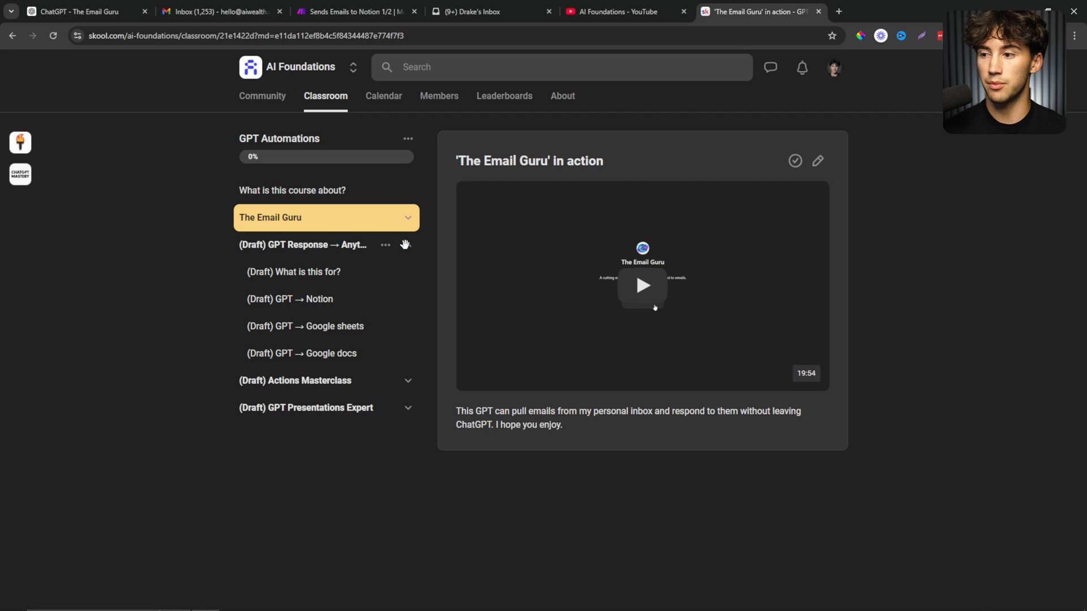
left_click(407, 246)
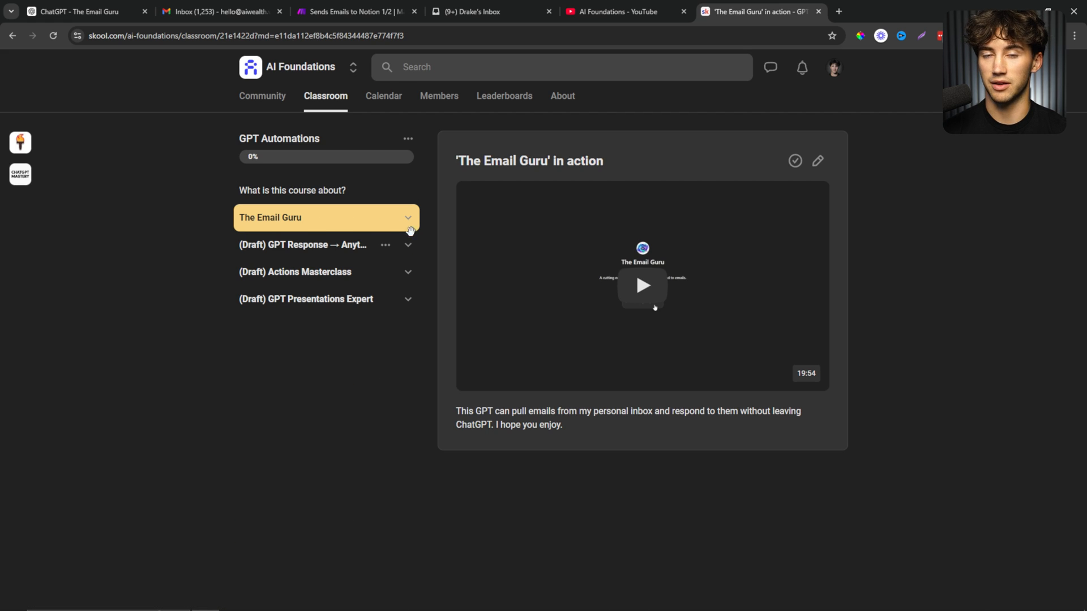
left_click(404, 217)
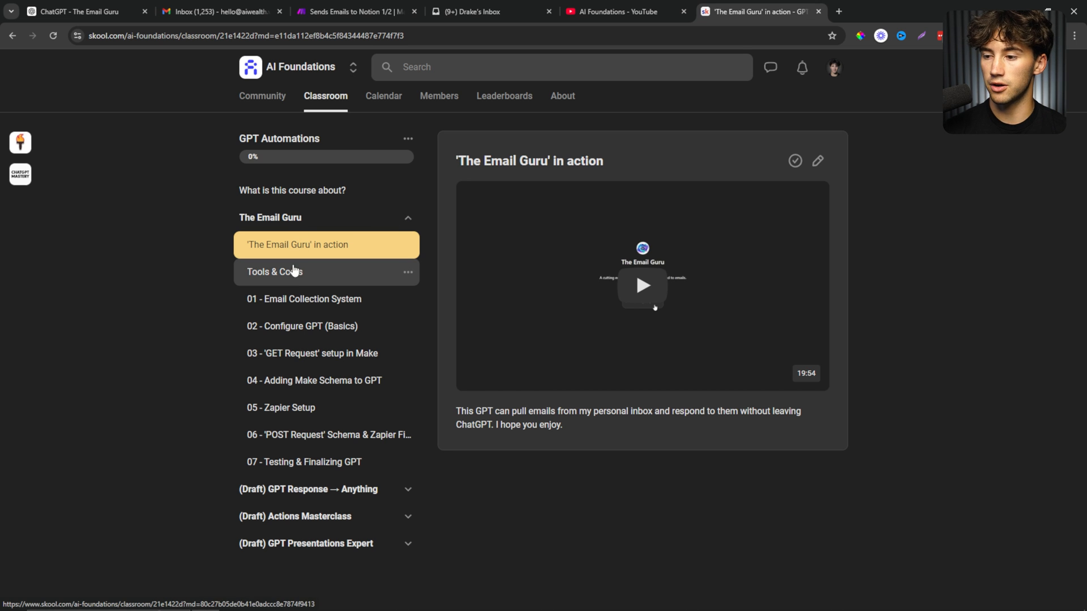
Step through lessons 01–04, reviewing the Make schema, then return to lesson 01.
left_click(313, 300)
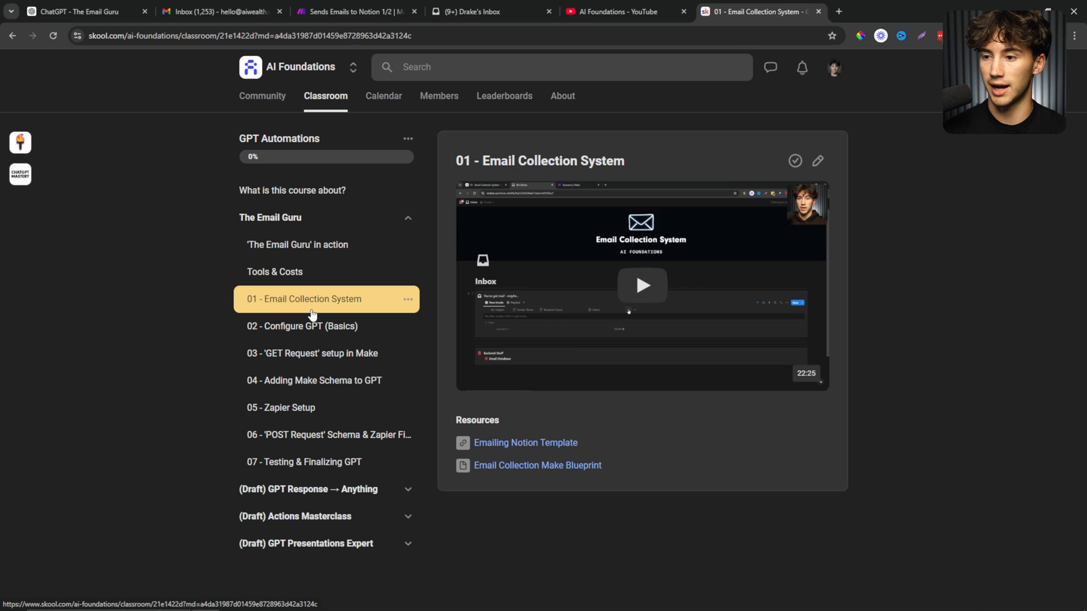
left_click(306, 329)
left_click(304, 354)
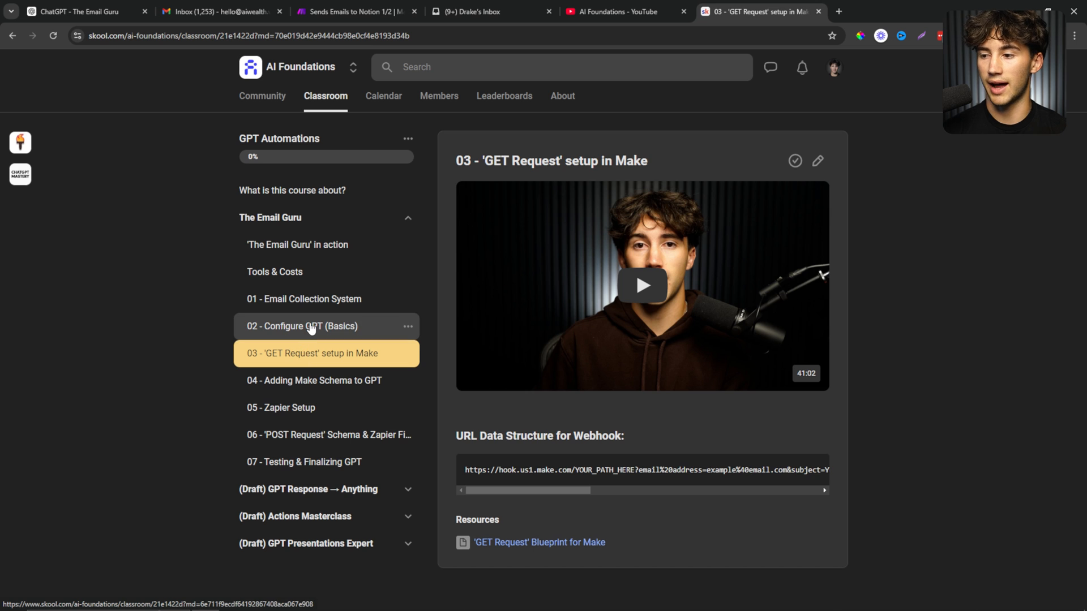
left_click(310, 328)
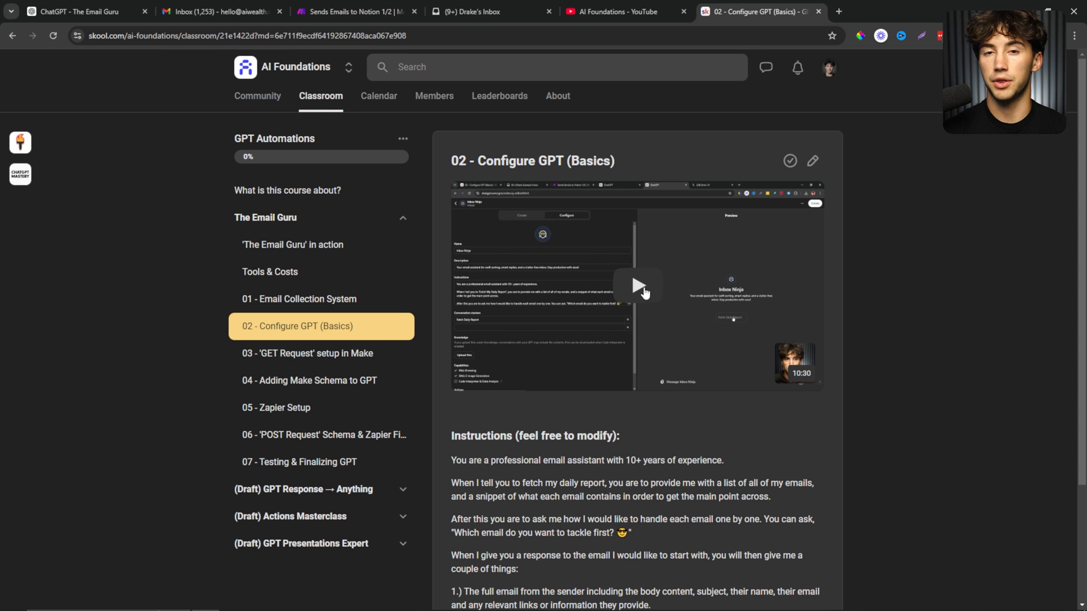
scroll(639, 292, "down", 3)
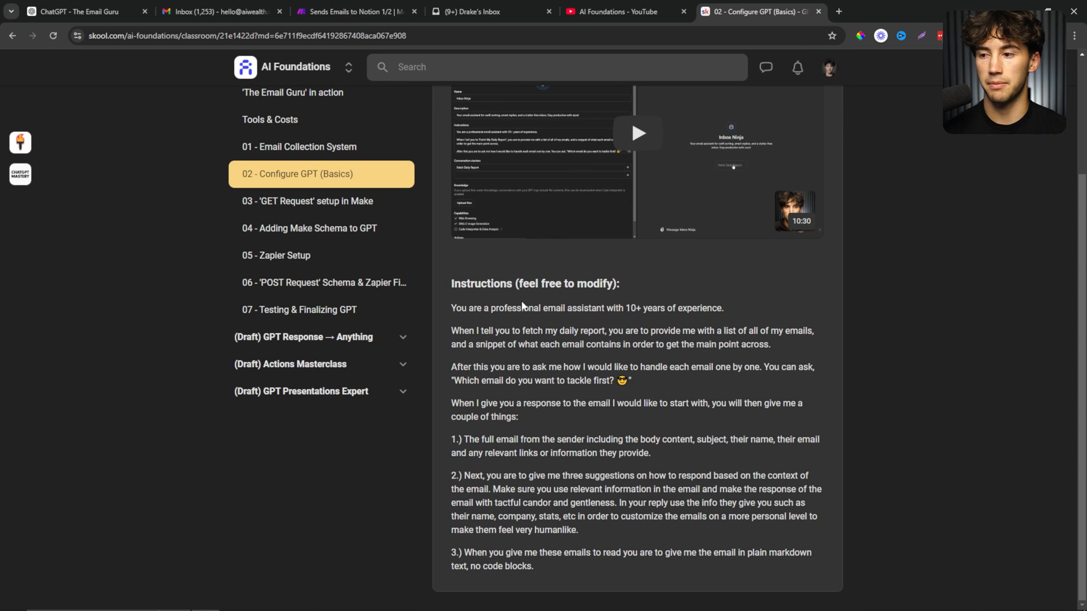
scroll(601, 389, "up", 3)
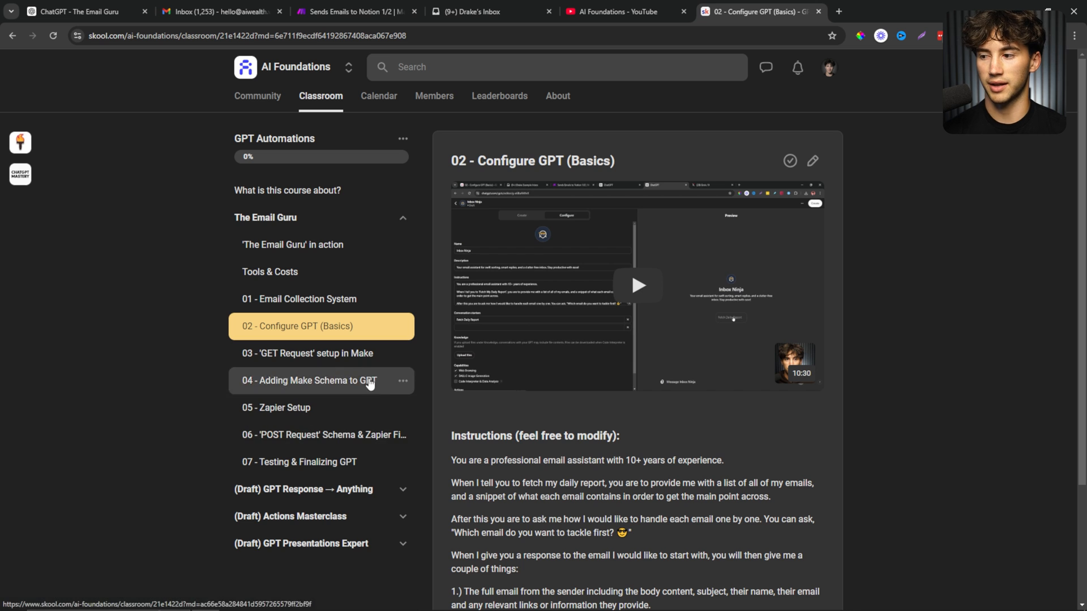
left_click(339, 379)
scroll(592, 392, "down", 2)
scroll(592, 393, "down", 3)
left_click_drag(467, 232, 694, 513)
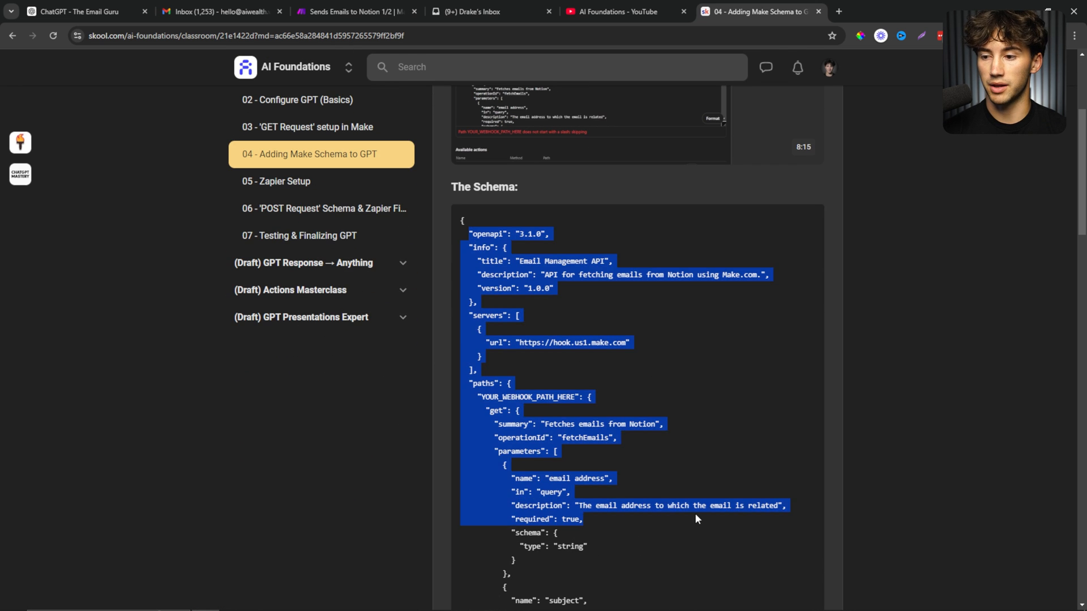
left_click(695, 512)
scroll(695, 511, "down", 4)
scroll(696, 511, "up", 10)
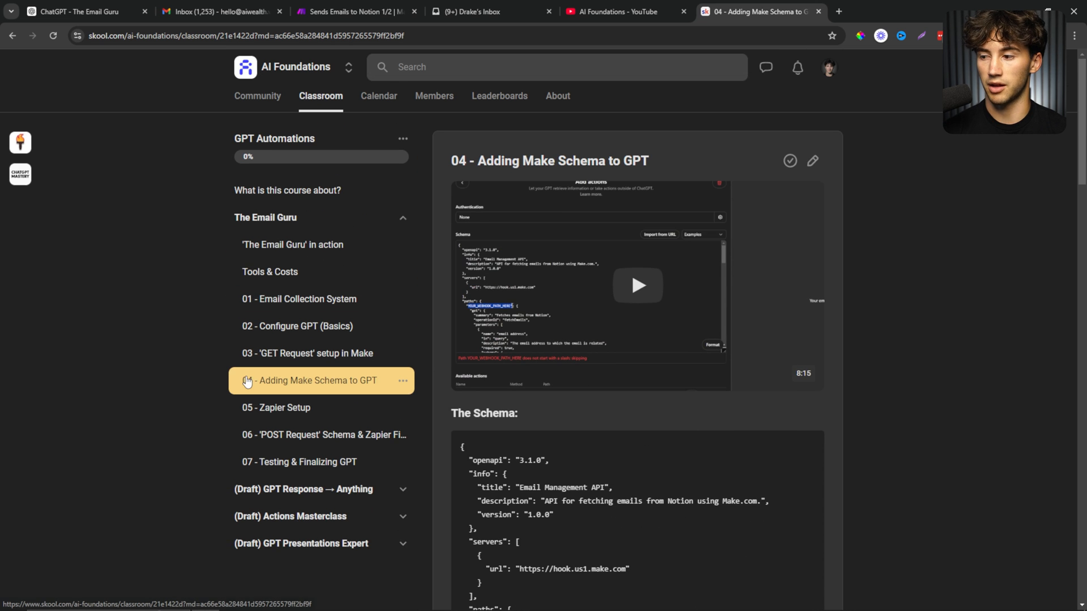
left_click(295, 299)
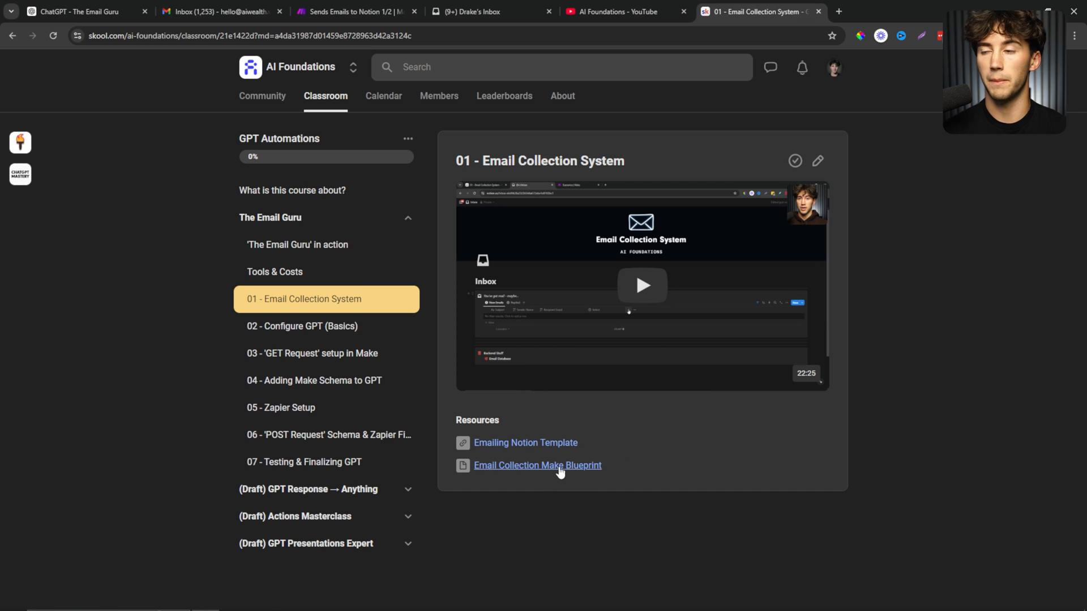
Check the community links in the video description and pinned comment, then return to the course overview.
left_click(337, 7)
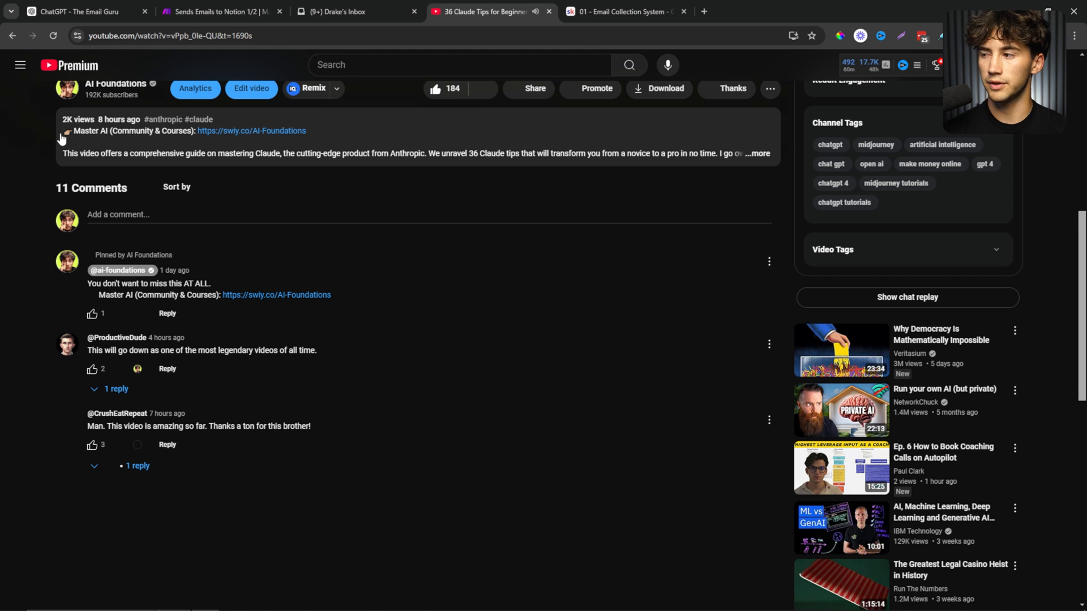
left_click_drag(62, 131, 275, 127)
left_click_drag(88, 283, 334, 304)
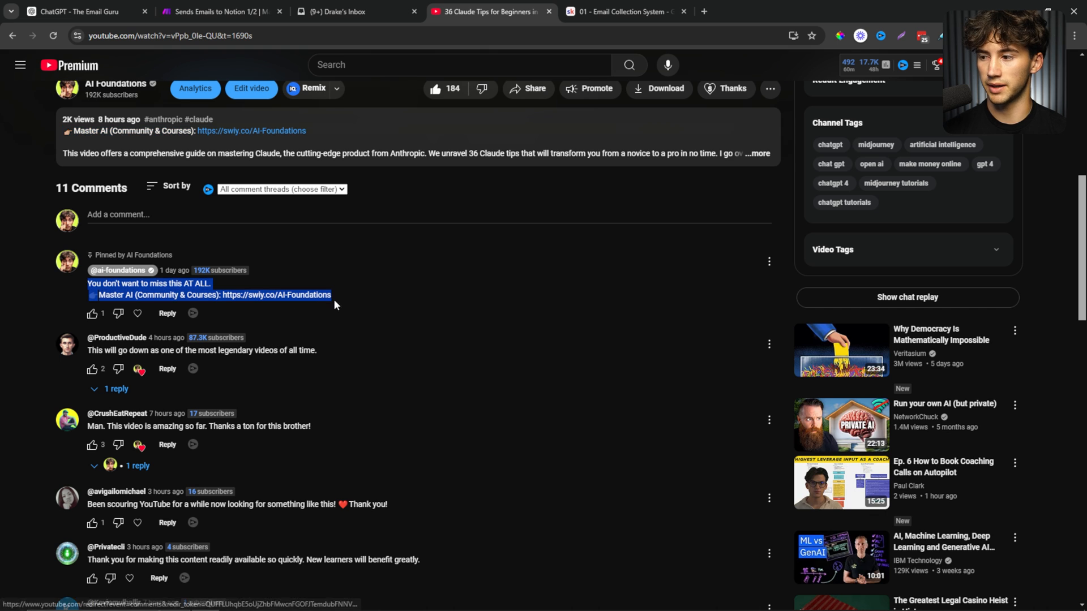
left_click(548, 330)
scroll(563, 358, "up", 2)
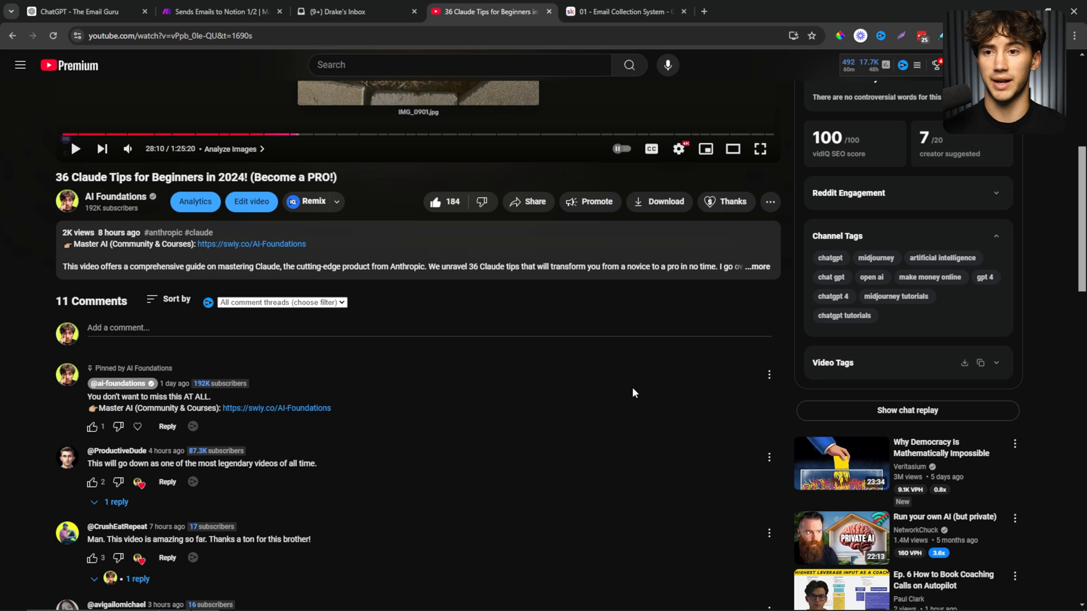
left_click(625, 8)
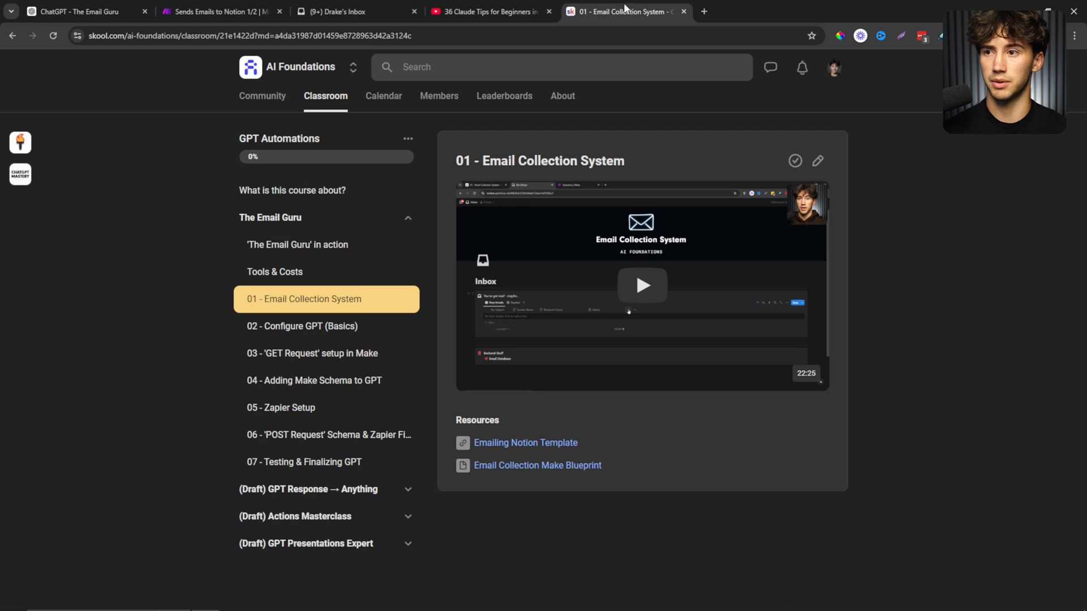
left_click(324, 105)
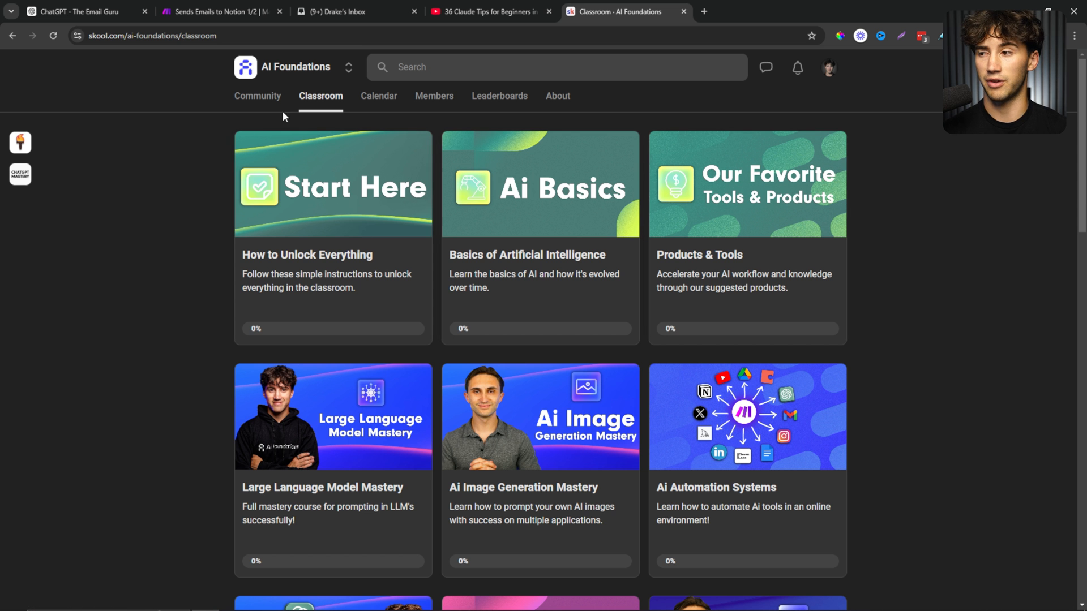
Browse the community feed and open the event calendar.
left_click(260, 98)
scroll(490, 390, "down", 4)
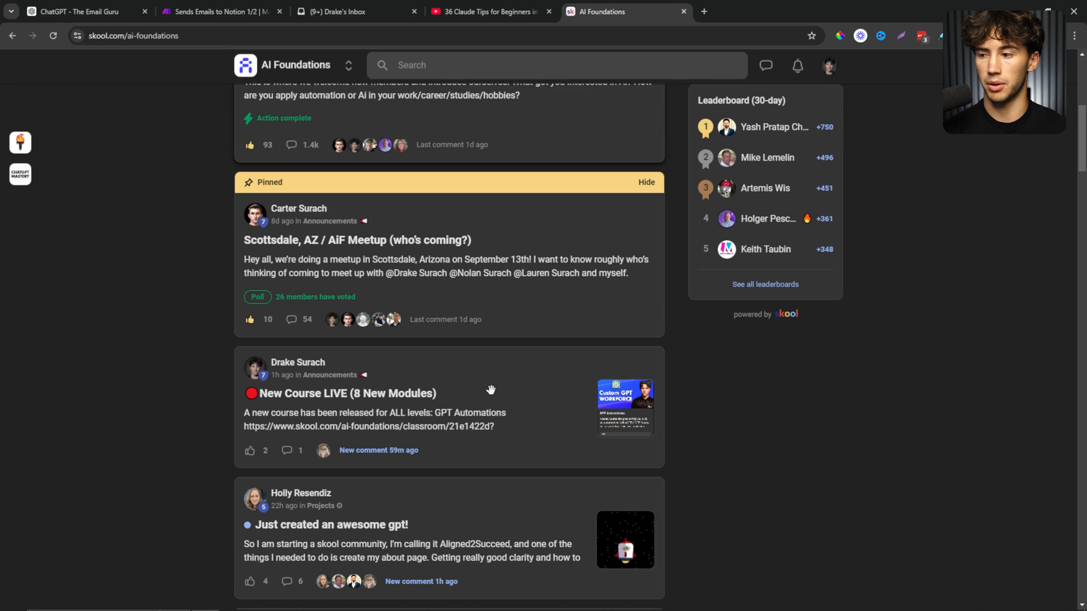
scroll(491, 390, "down", 5)
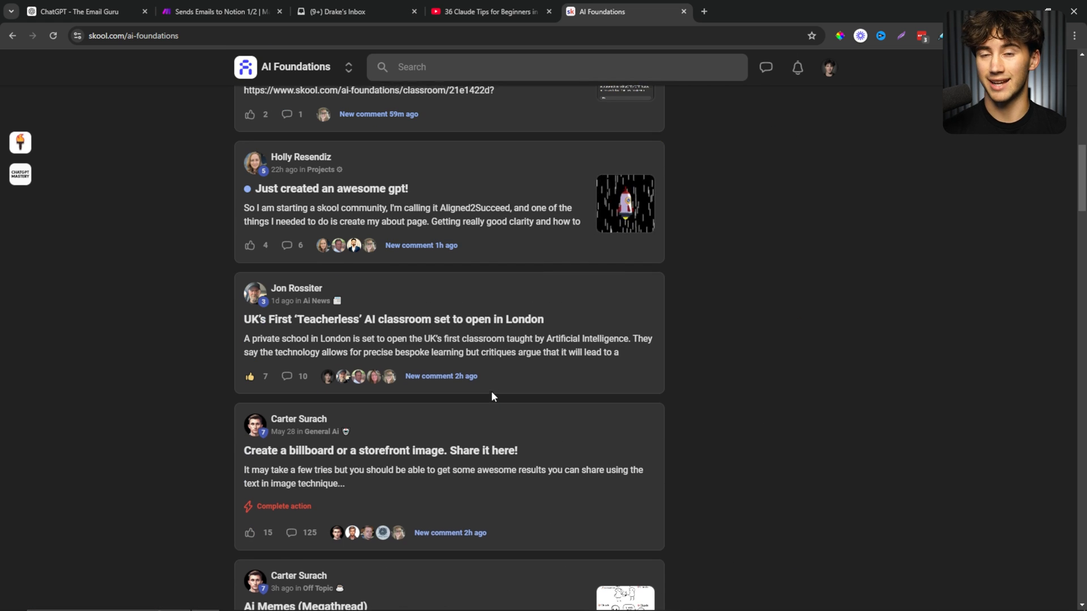
scroll(493, 396, "up", 10)
left_click(380, 96)
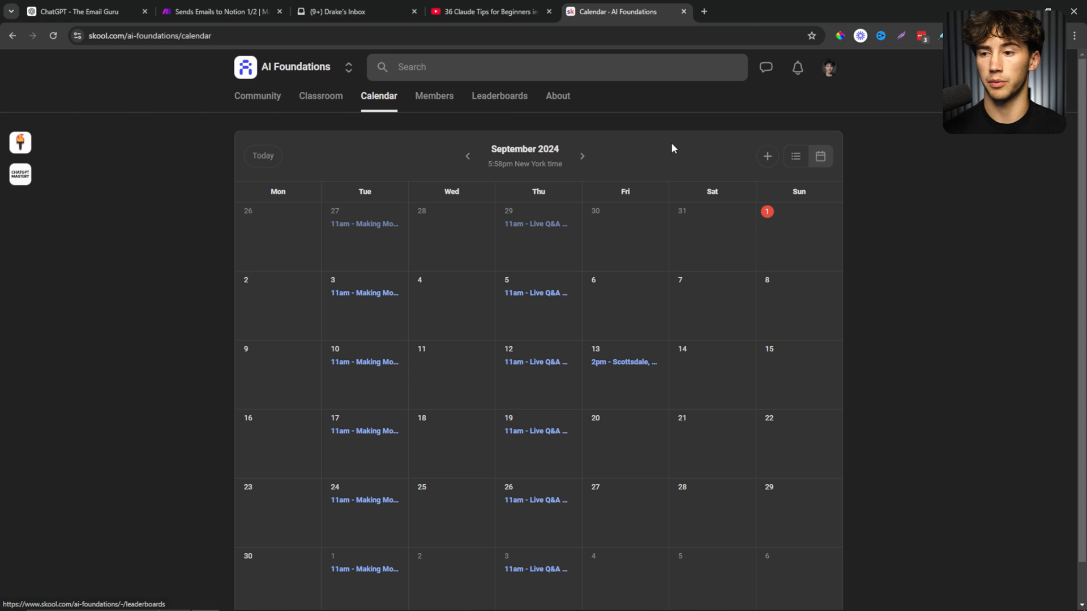
left_click(279, 98)
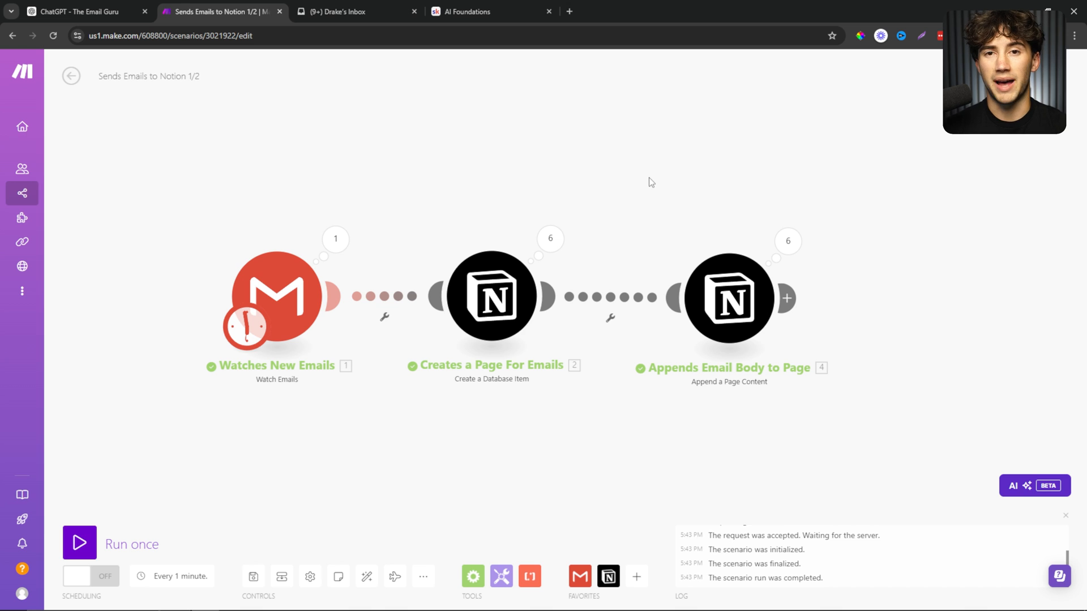
Adjust the Sends Emails to Notion scenario layout and look over the Notion email inbox.
left_click_drag(597, 176, 631, 175)
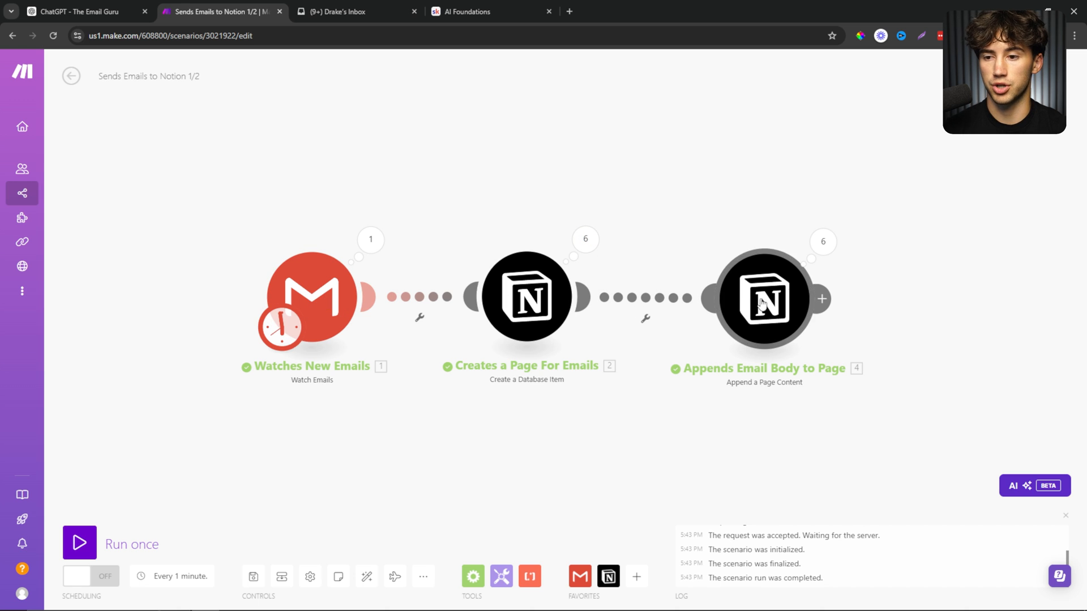
left_click_drag(516, 321, 526, 321)
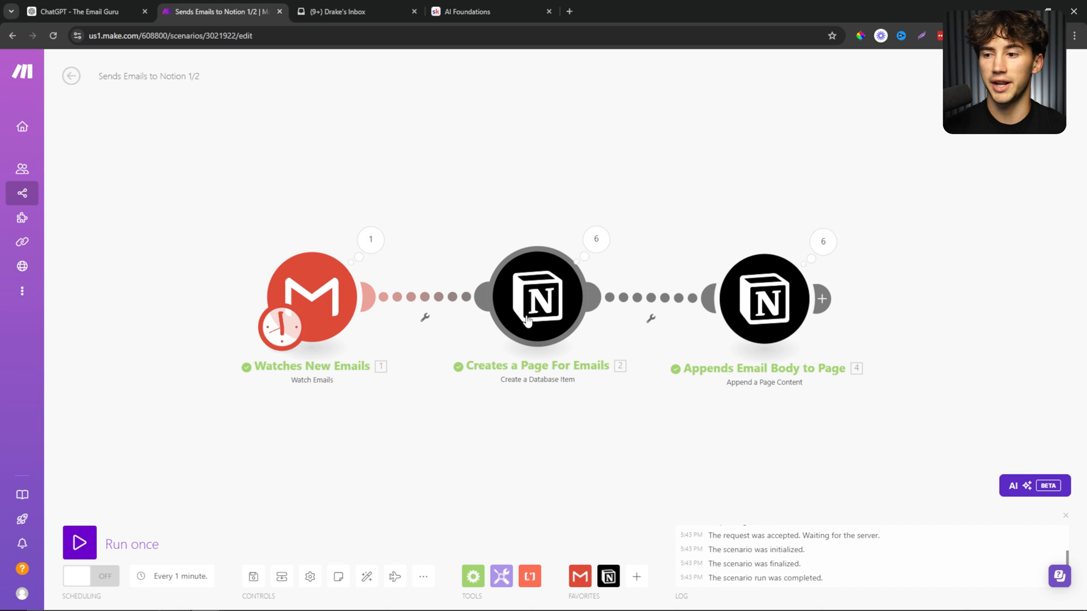
key("ctrl+Tab")
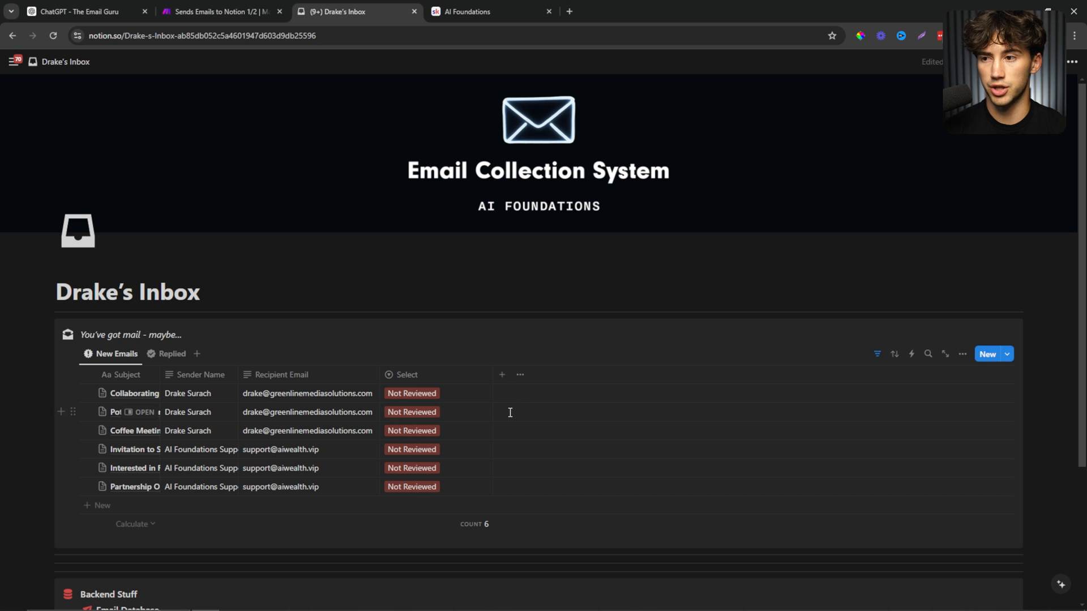
scroll(509, 412, "down", 1)
scroll(510, 412, "up", 1)
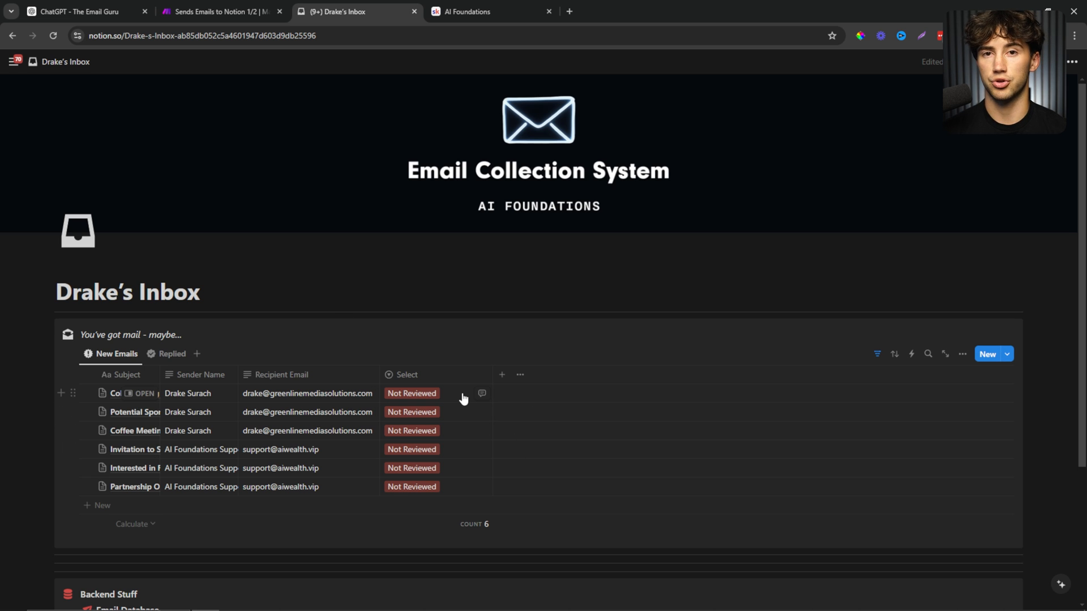
Compare the Sends Emails to Notion and Email Guru Setup scenarios with the Notion inbox.
left_click(245, 6)
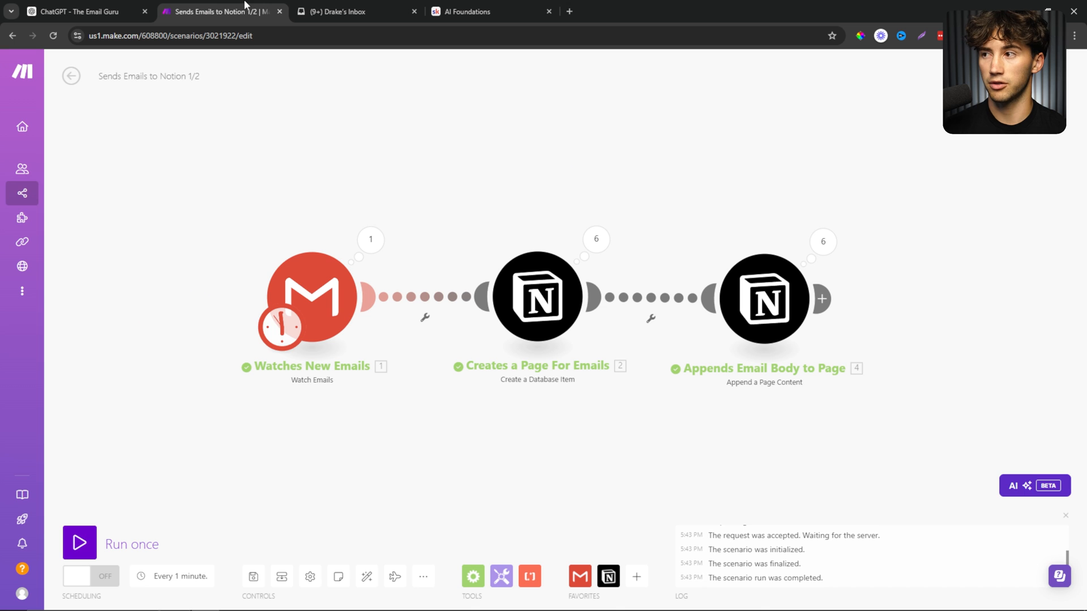
left_click(340, 11)
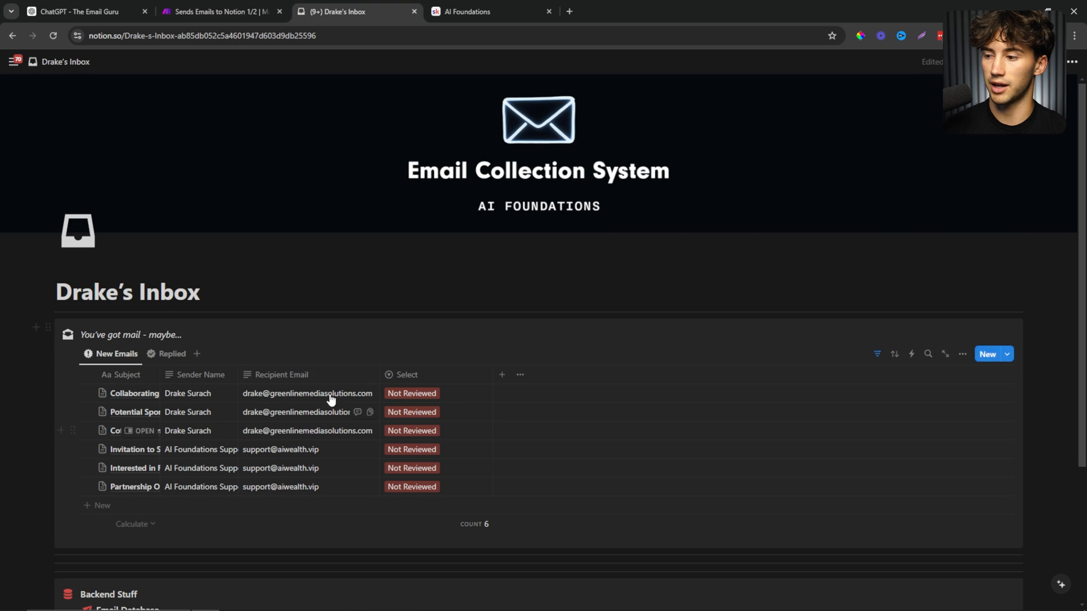
scroll(316, 419, "down", 3)
scroll(318, 393, "up", 3)
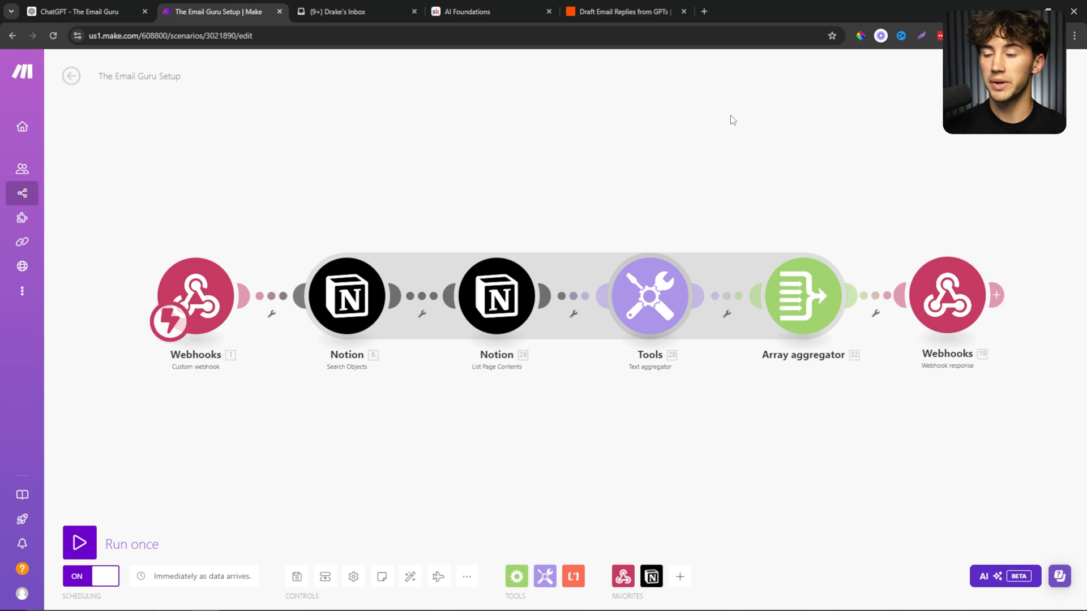
left_click_drag(730, 116, 726, 136)
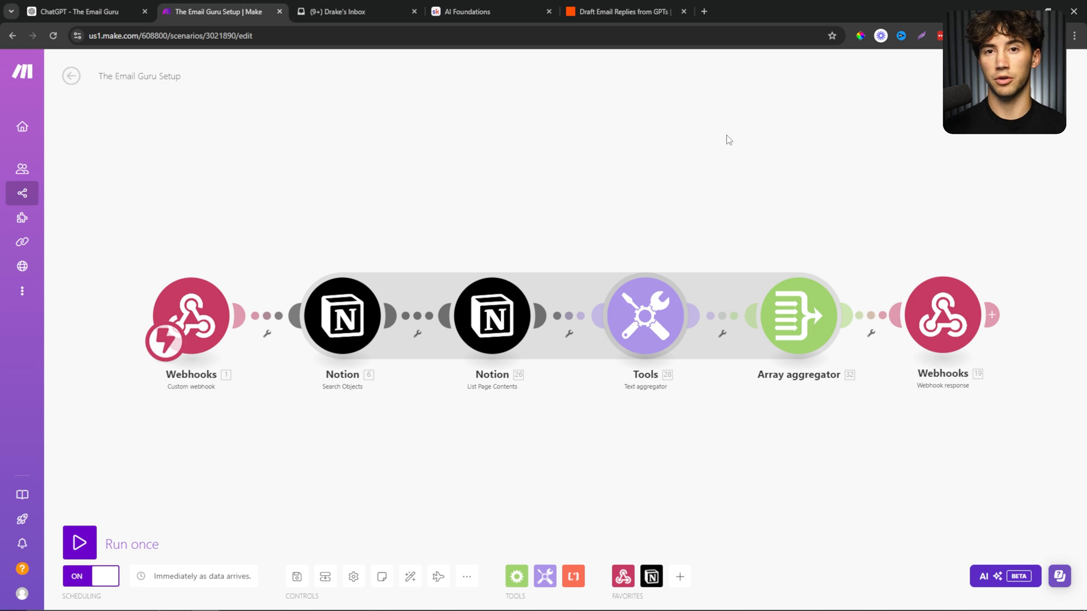
scroll(572, 301, "down", 1)
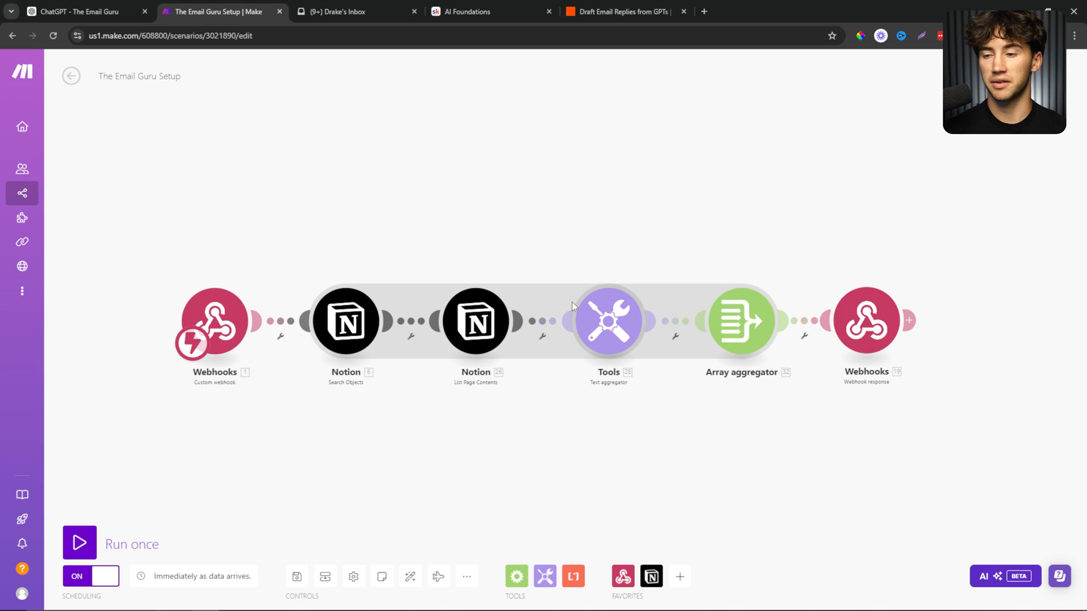
left_click(362, 12)
left_click(208, 7)
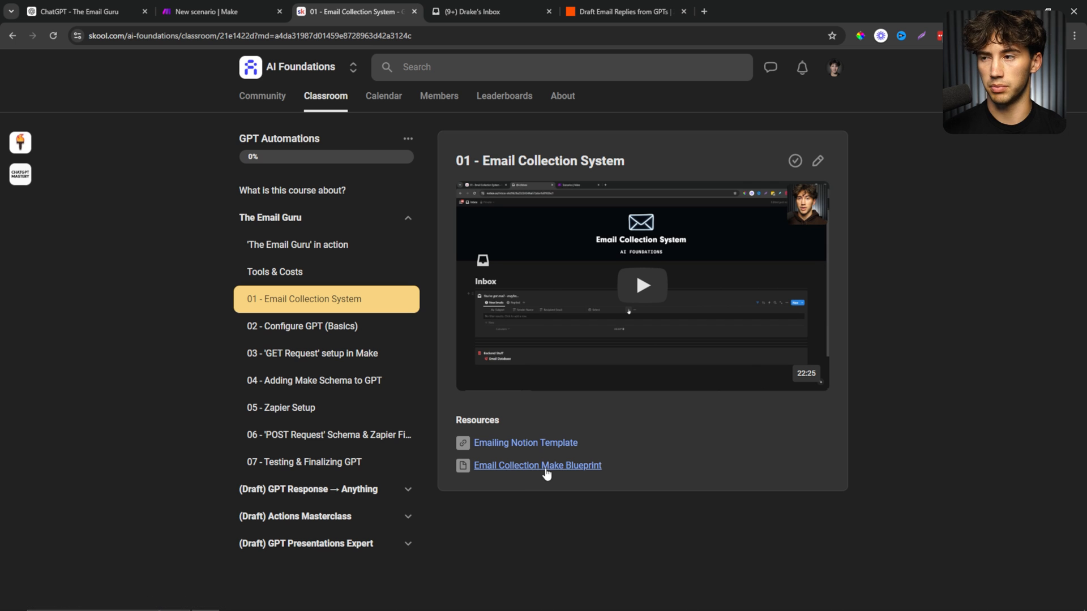
Import the 'Get Request in Make' blueprint file into the empty Make scenario.
left_click(219, 6)
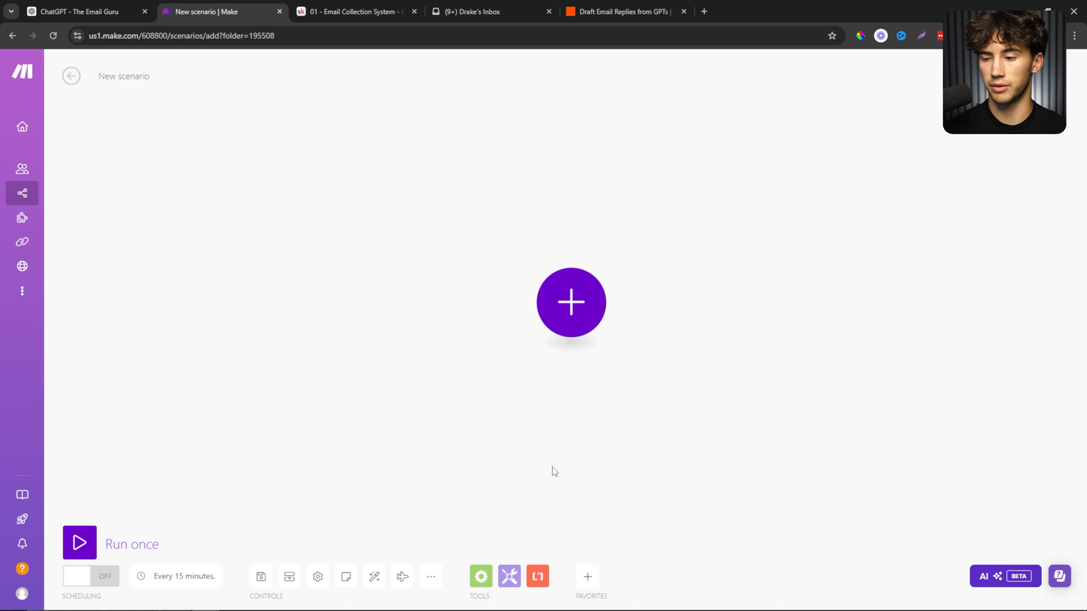
left_click(431, 576)
left_click(385, 529)
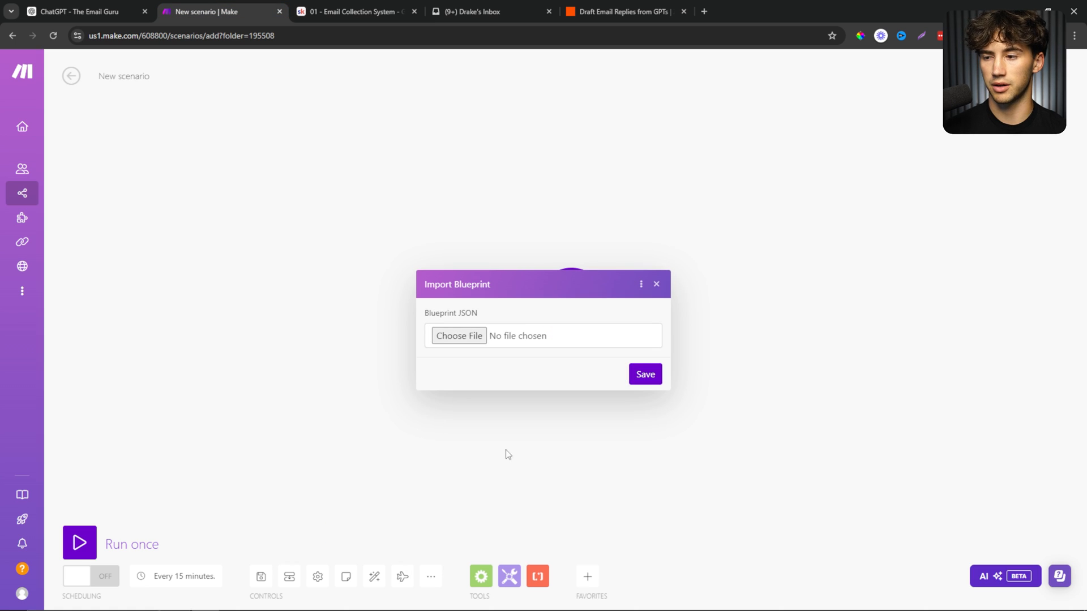
left_click(459, 336)
left_click(133, 175)
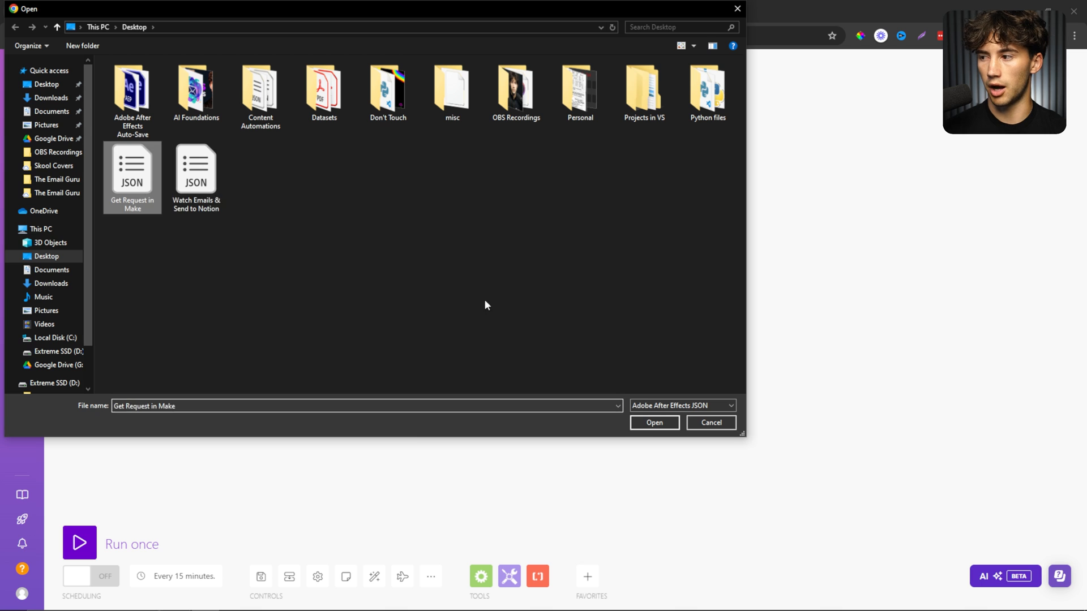
left_click(652, 424)
left_click(647, 374)
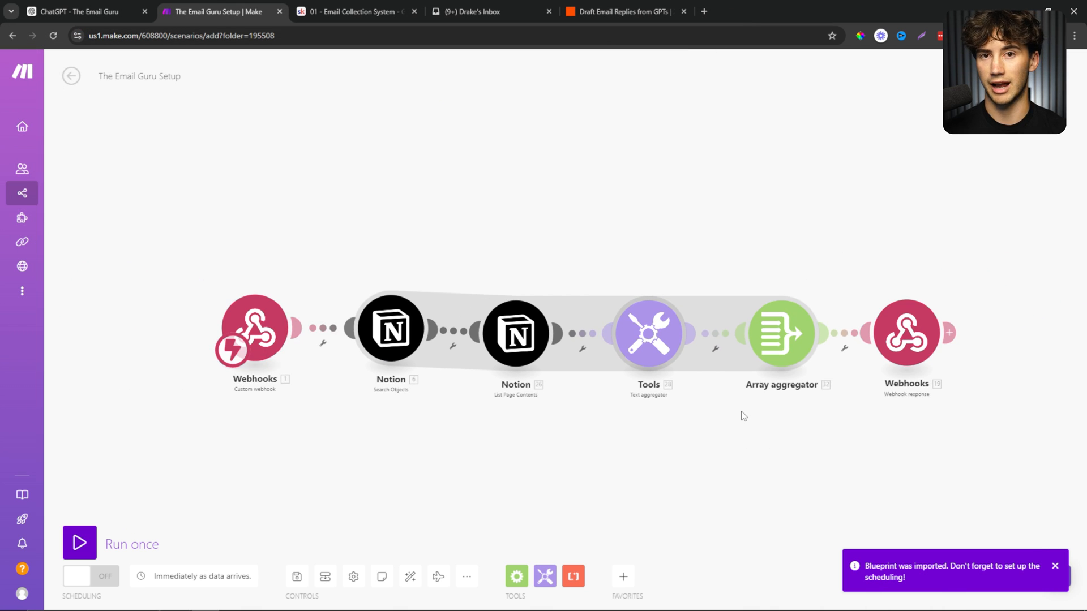
left_click(600, 7)
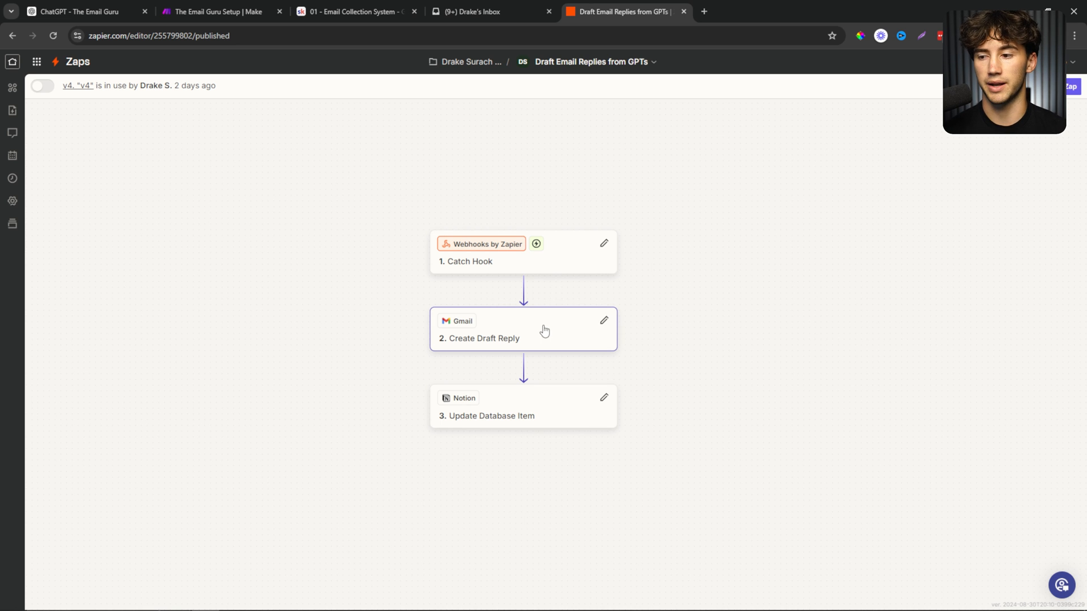
Mark the first Notion email as Replied and show the Replied view.
left_click(464, 12)
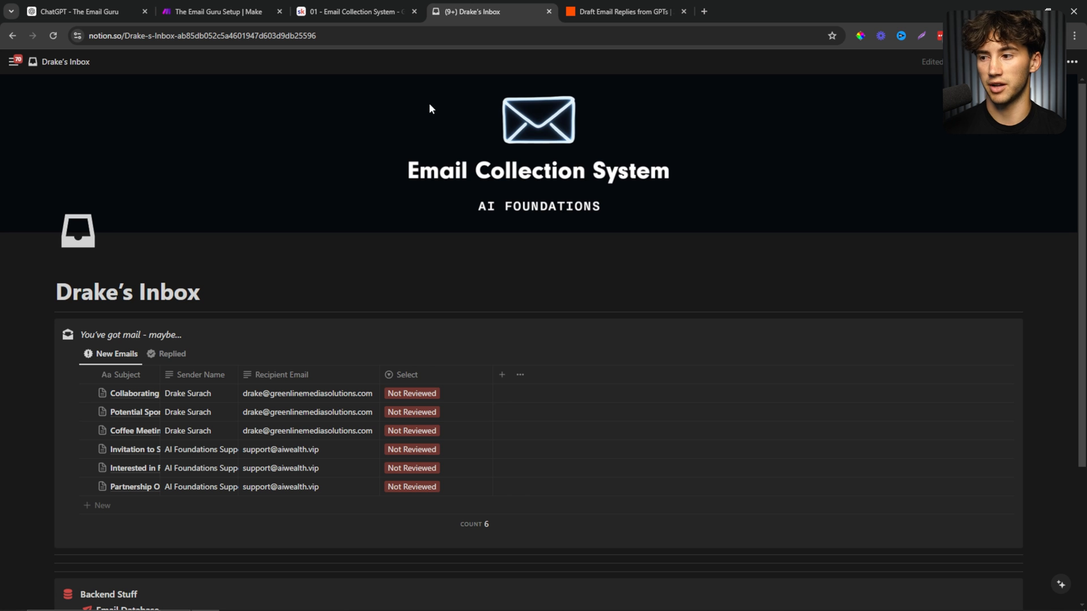
left_click(452, 400)
left_click(417, 443)
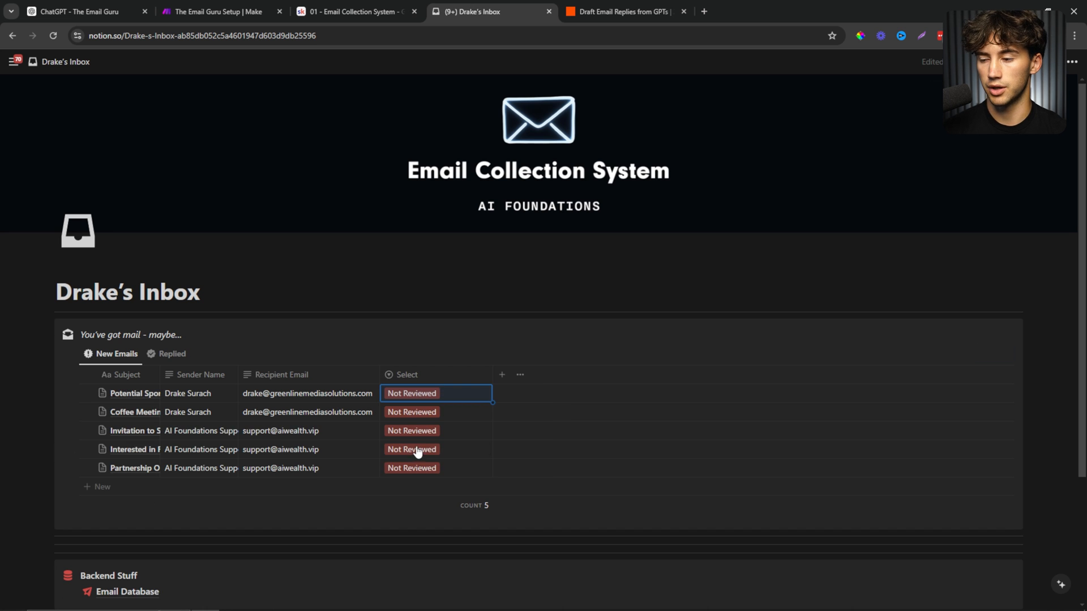
left_click(175, 356)
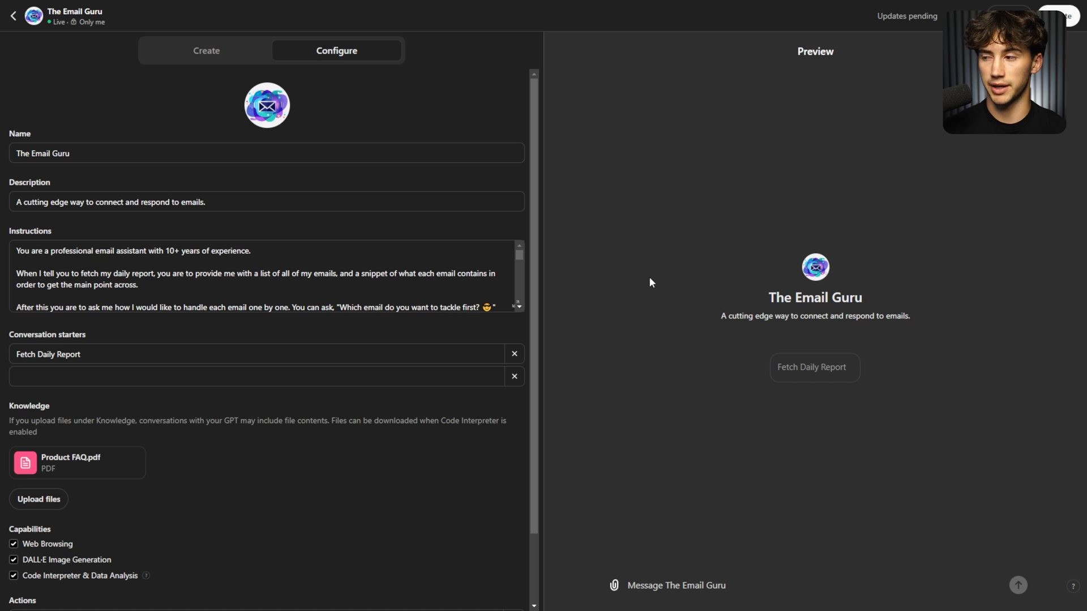
Review the GPT's knowledge file section and its two webhook actions.
scroll(435, 259, "down", 15)
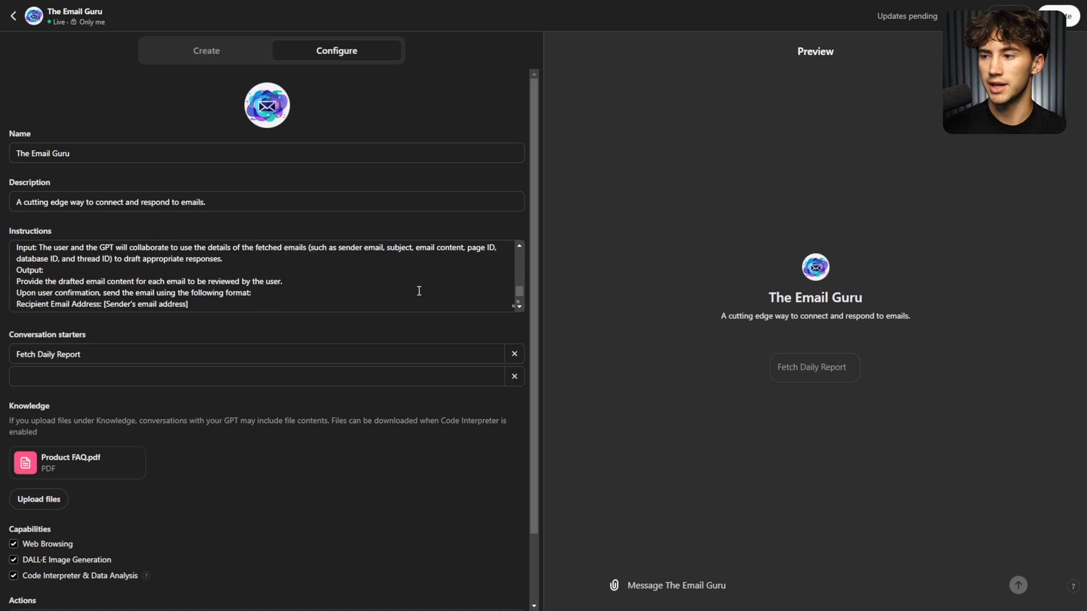
scroll(249, 431, "down", 2)
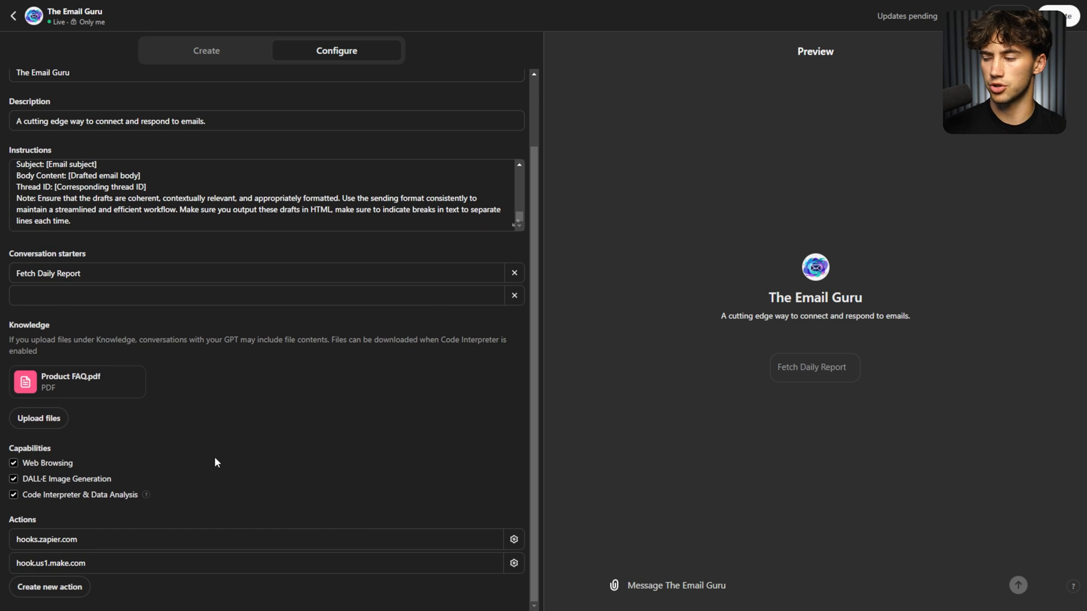
left_click_drag(232, 368, 19, 341)
left_click(284, 393)
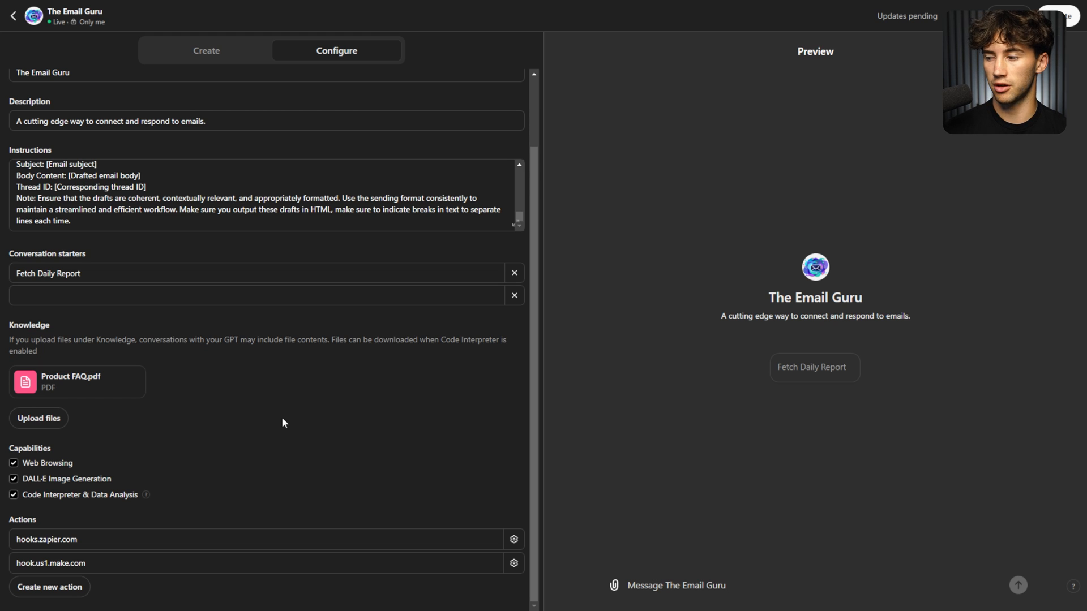
left_click_drag(2, 517, 172, 594)
left_click(173, 595)
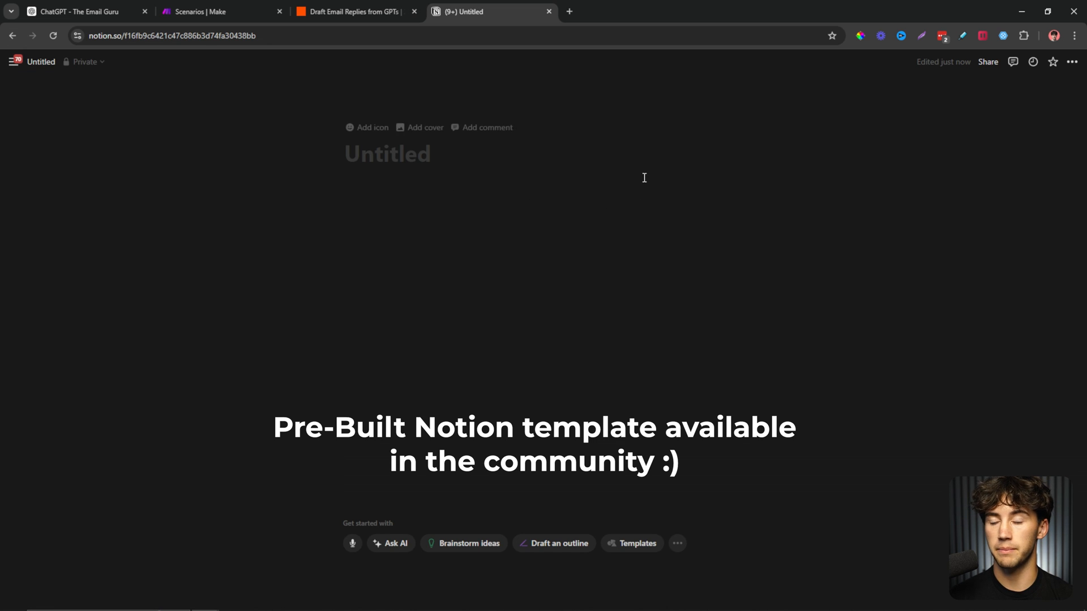
Give the blank page the user's inbox title and make it full width.
left_click(385, 157)
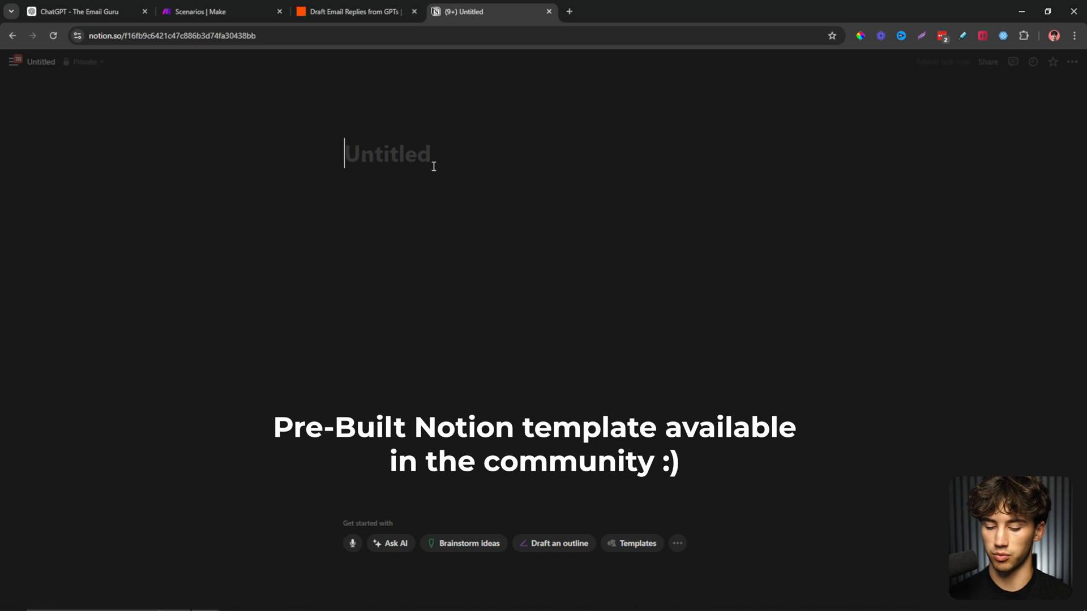
type("The In")
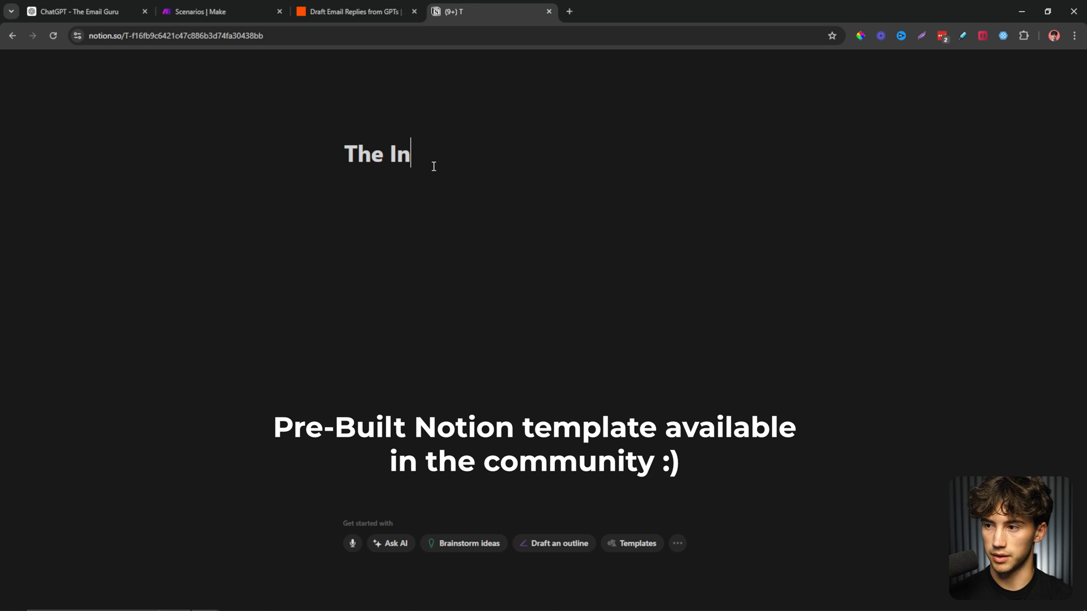
type("box of Drake")
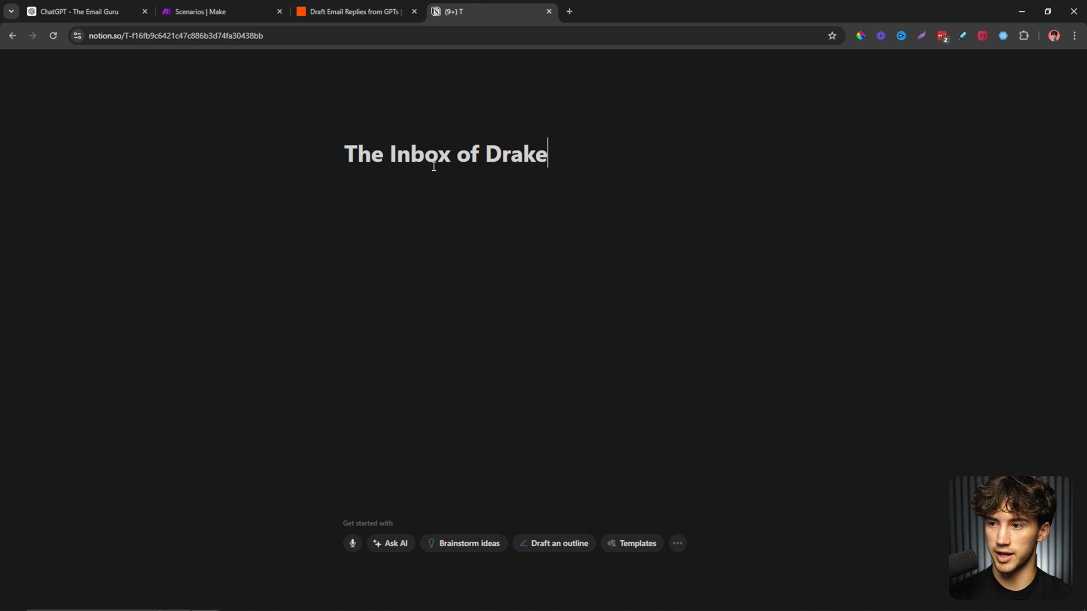
left_click(1071, 62)
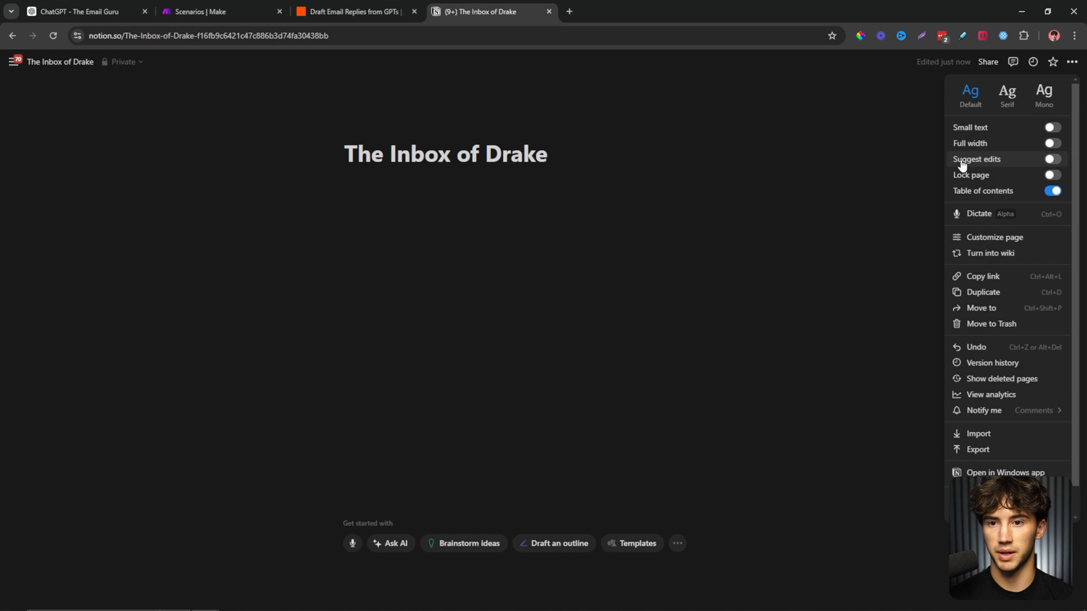
left_click(1050, 146)
Add a sub-page with /page and turn it into a table.
left_click(145, 185)
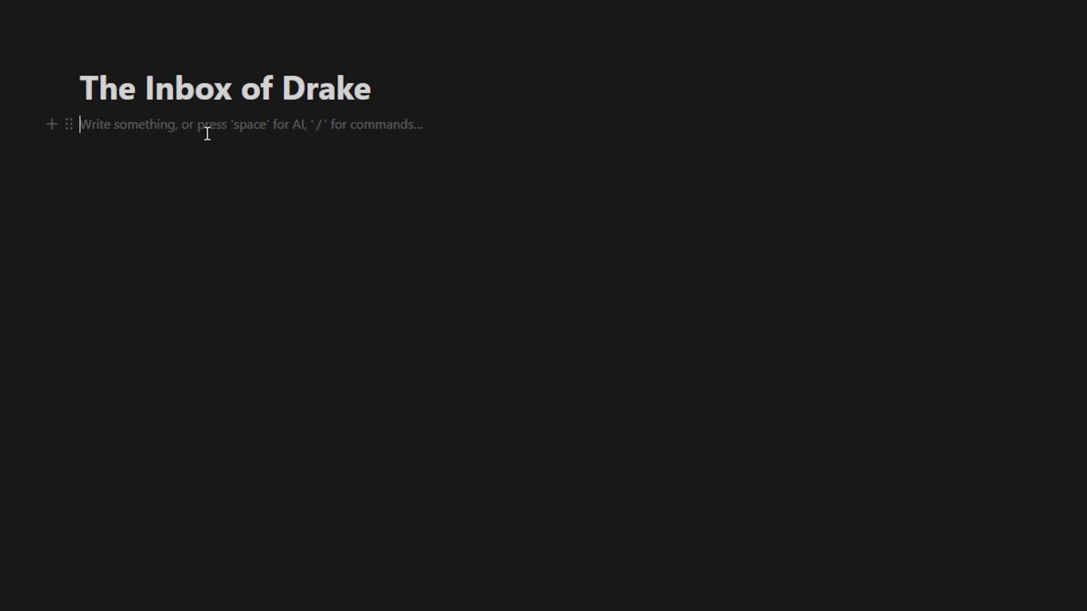
type("/pag")
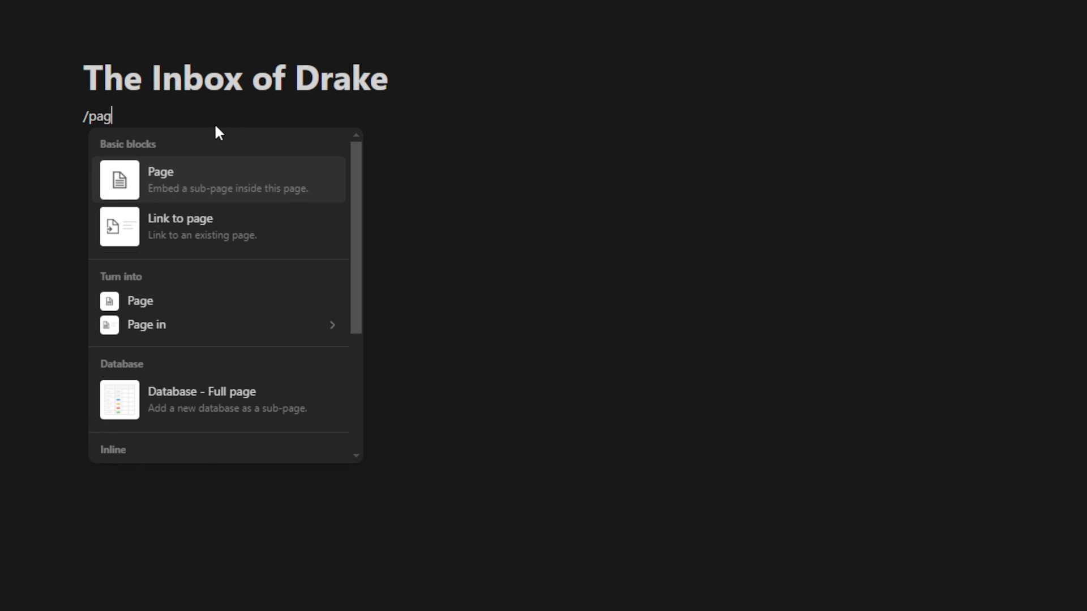
key("Return")
left_click(780, 532)
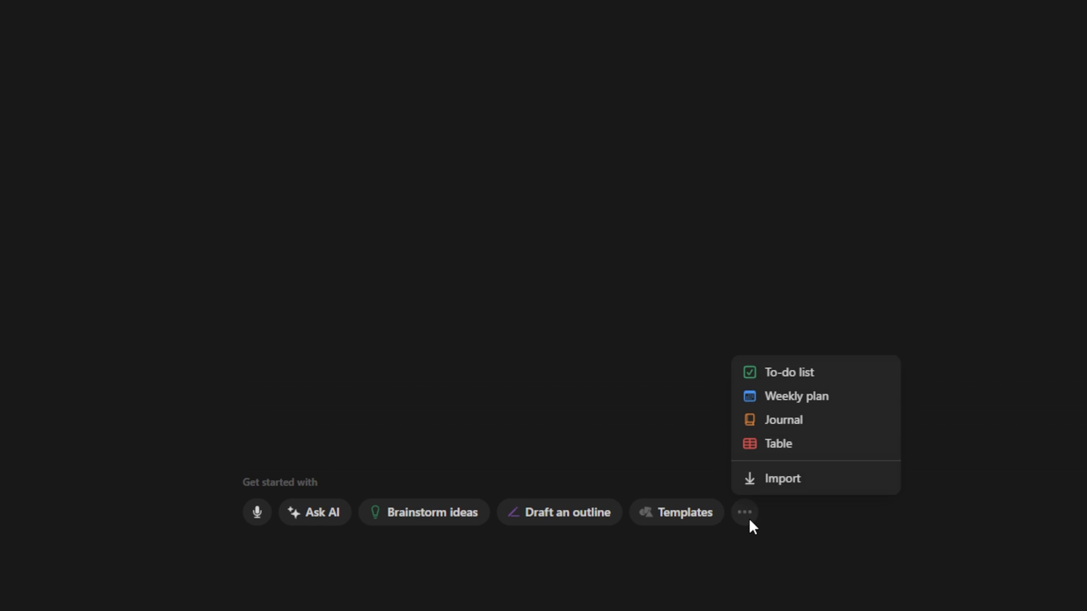
left_click(780, 447)
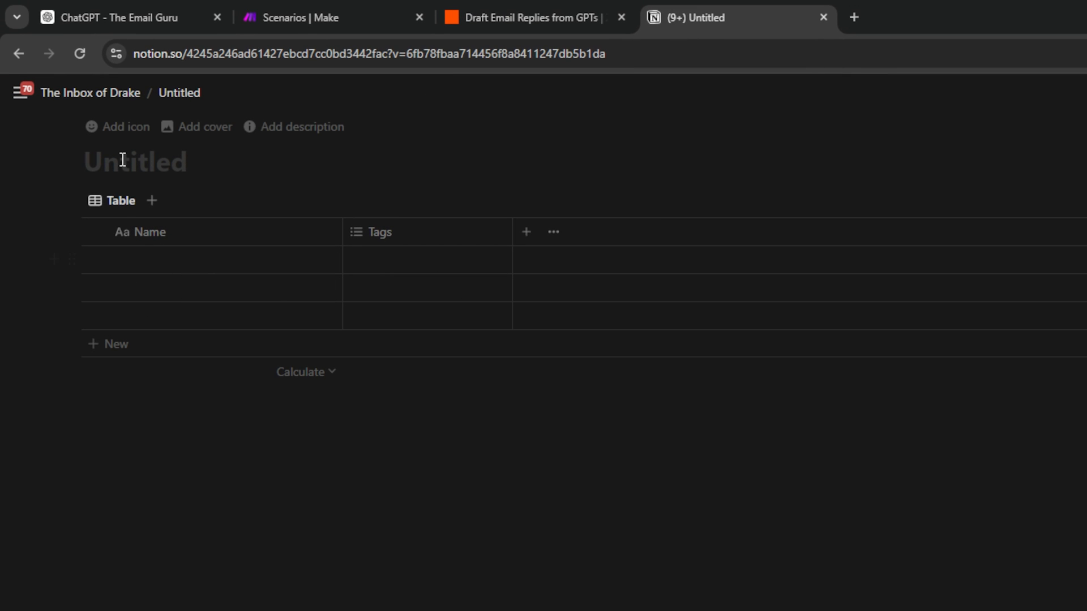
Name the table page 'Mailroom' and give it a paper-plane icon.
left_click(162, 159)
type("Mailroom")
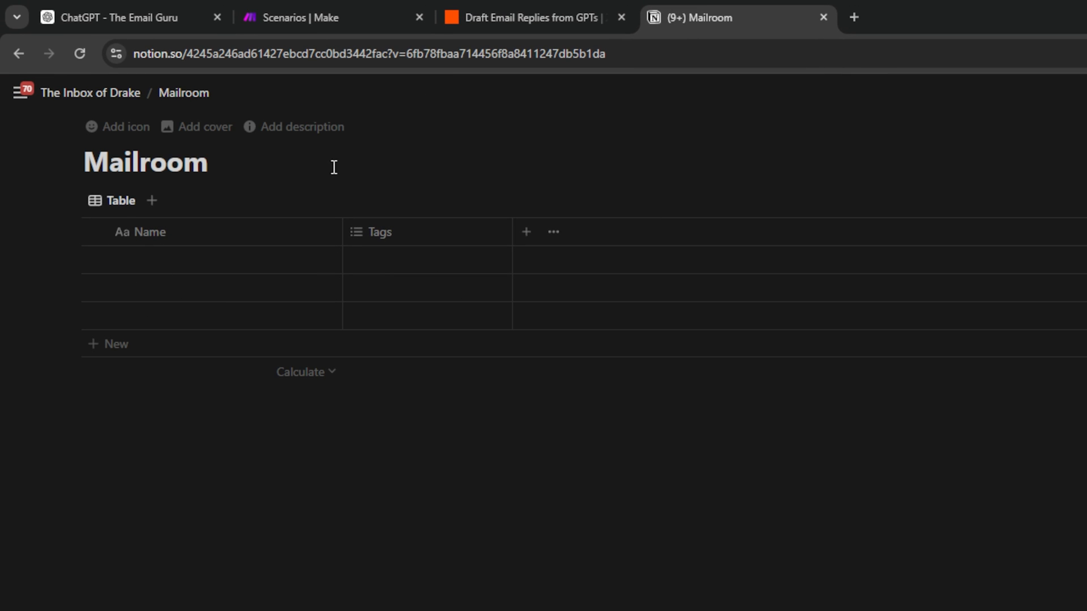
left_click(124, 128)
left_click(91, 204)
type("mail")
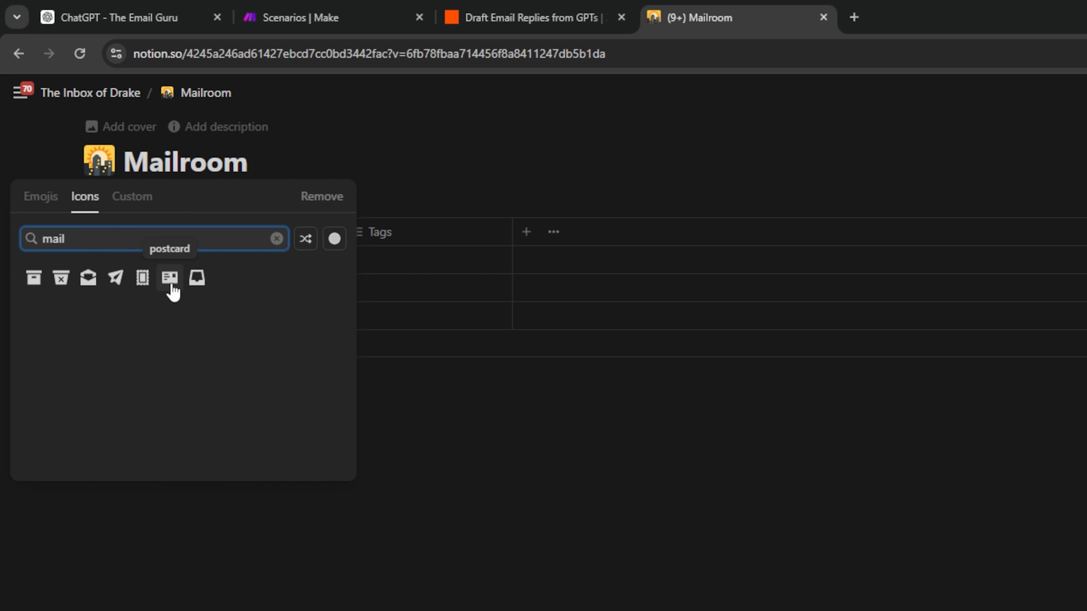
left_click(197, 279)
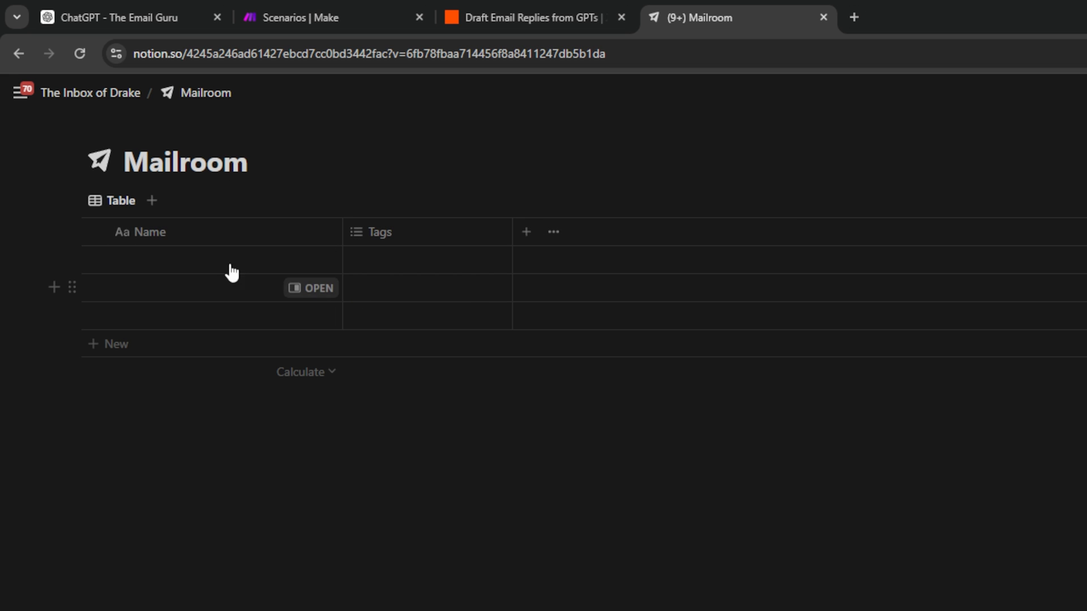
Rename the Name column to Subject and the Select-type Tags column to Status.
left_click(179, 234)
left_click_drag(195, 268, 162, 254)
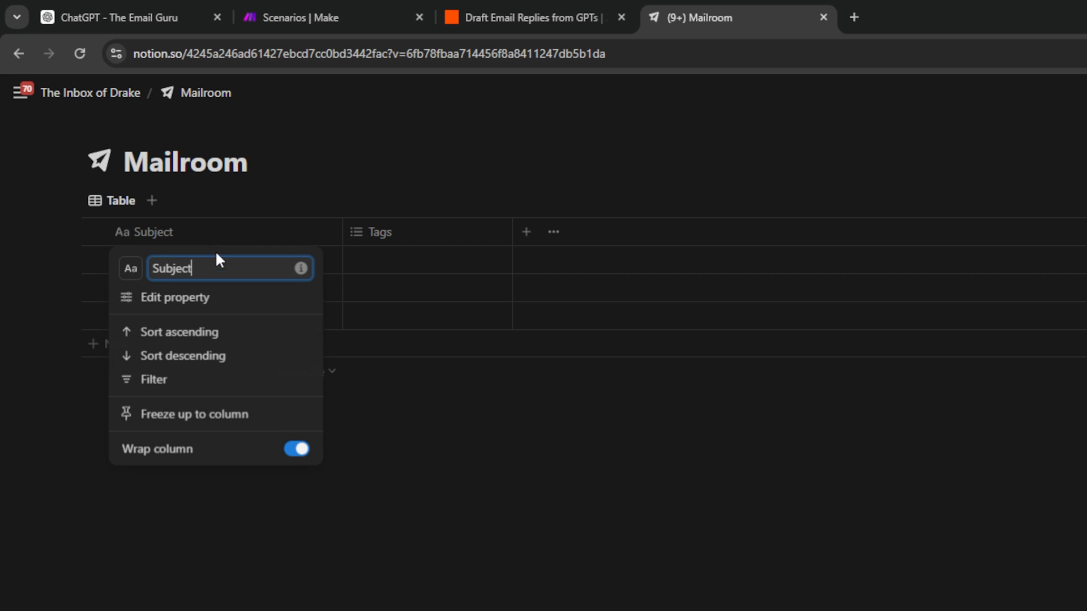
left_click(115, 243)
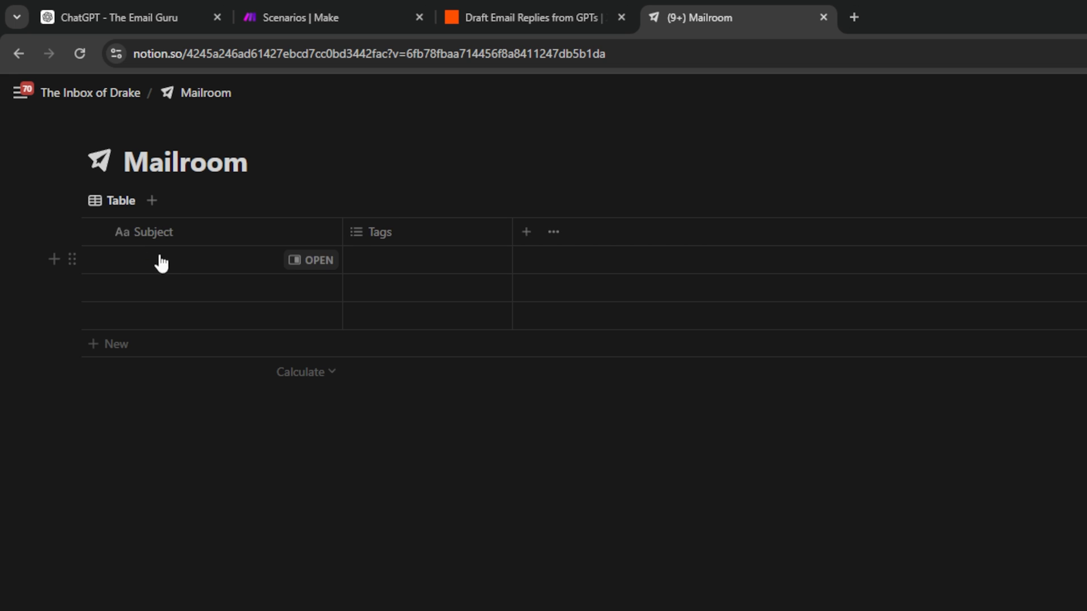
left_click(394, 236)
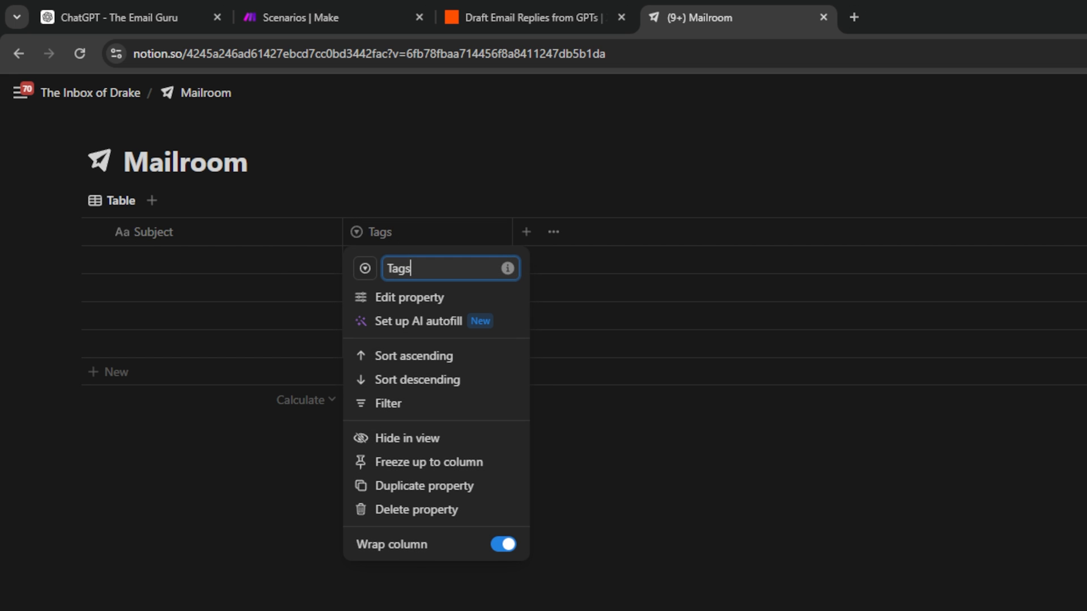
left_click(396, 298)
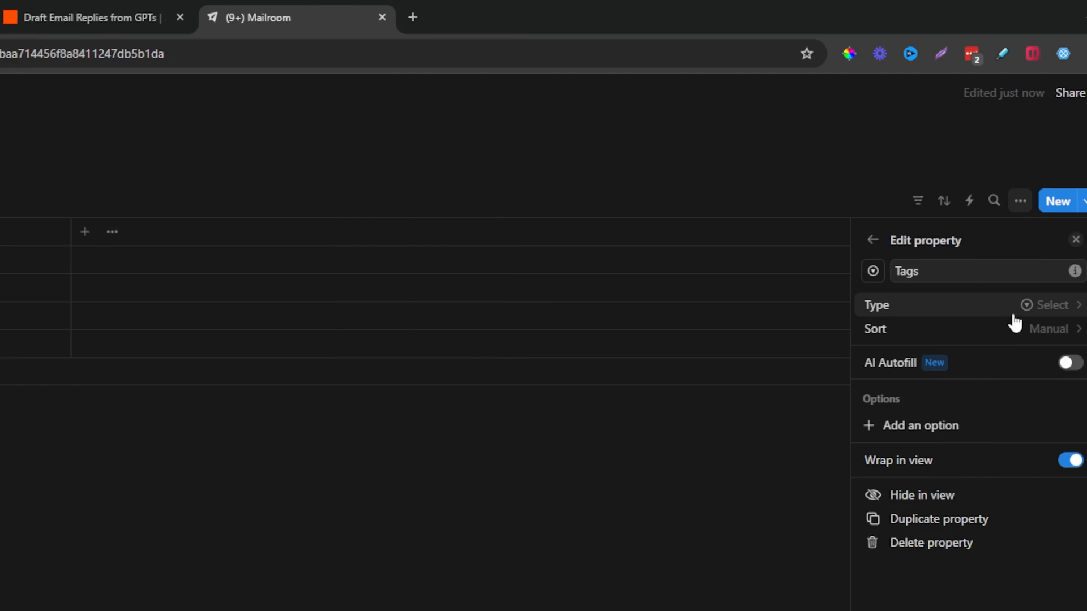
left_click(866, 312)
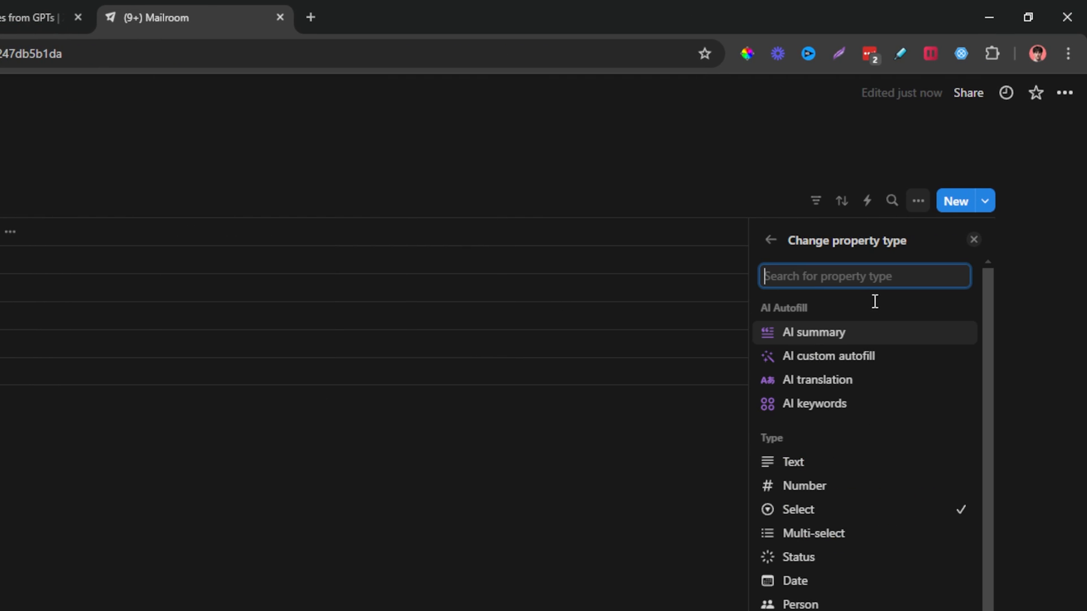
left_click(822, 517)
left_click(378, 232)
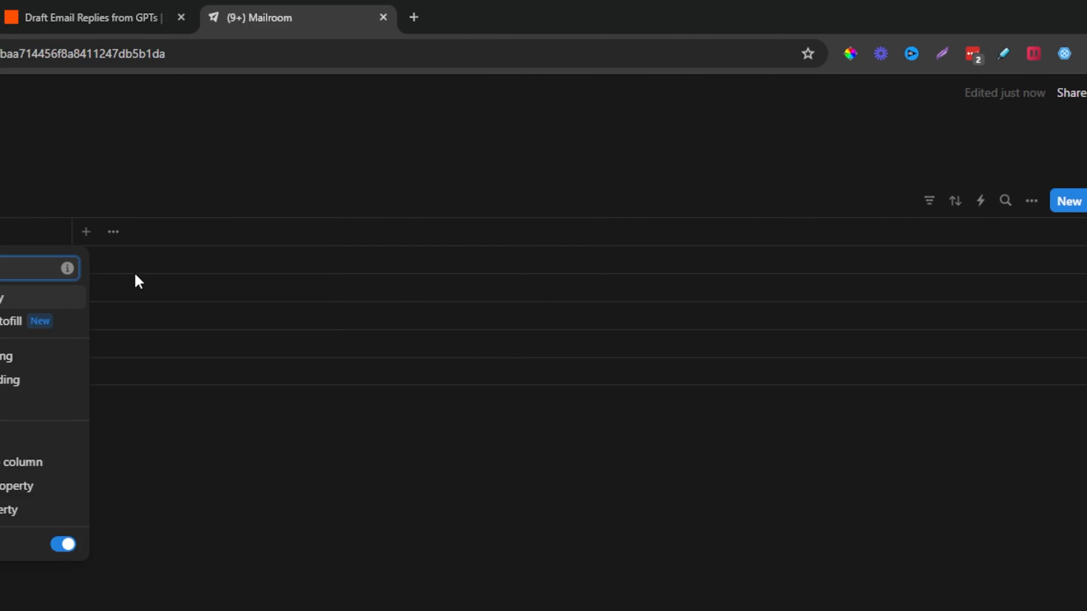
type("St")
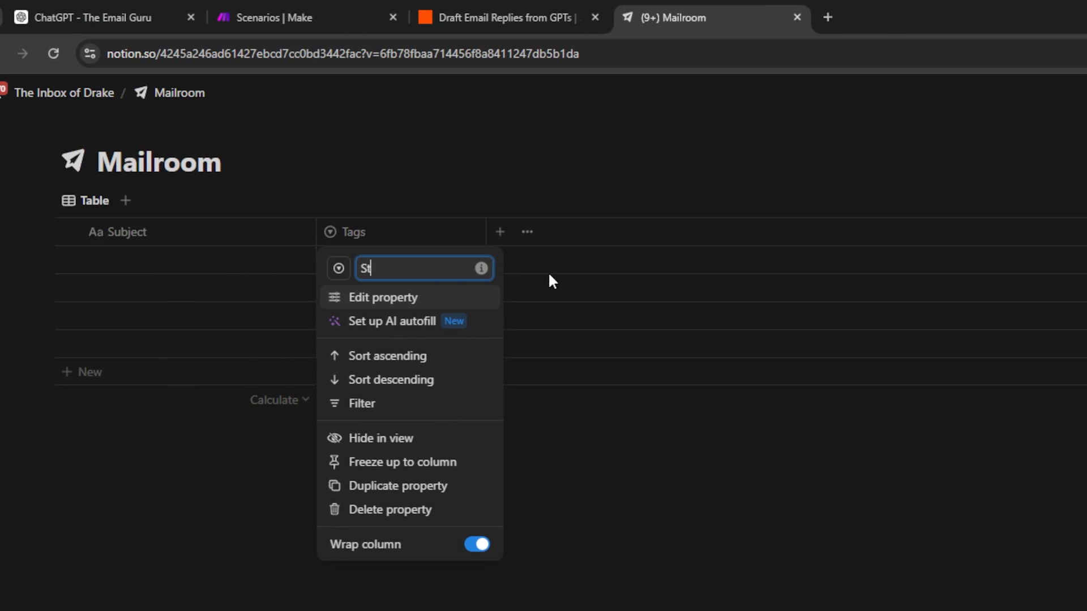
type("atus")
key("Return")
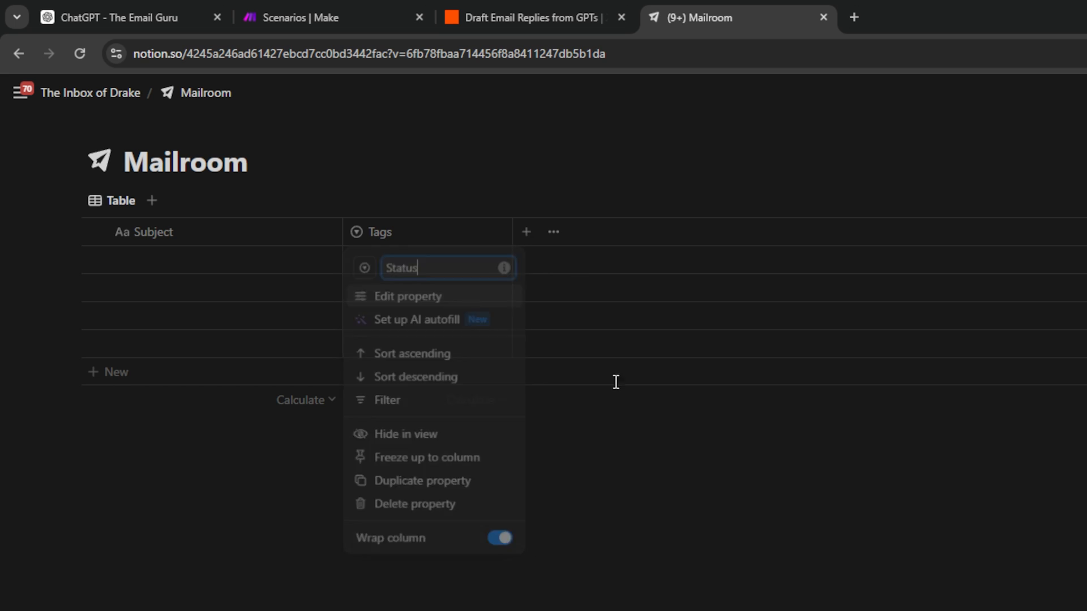
Create Status options Not Reviewed and Replied, and colour Replied green.
left_click(420, 265)
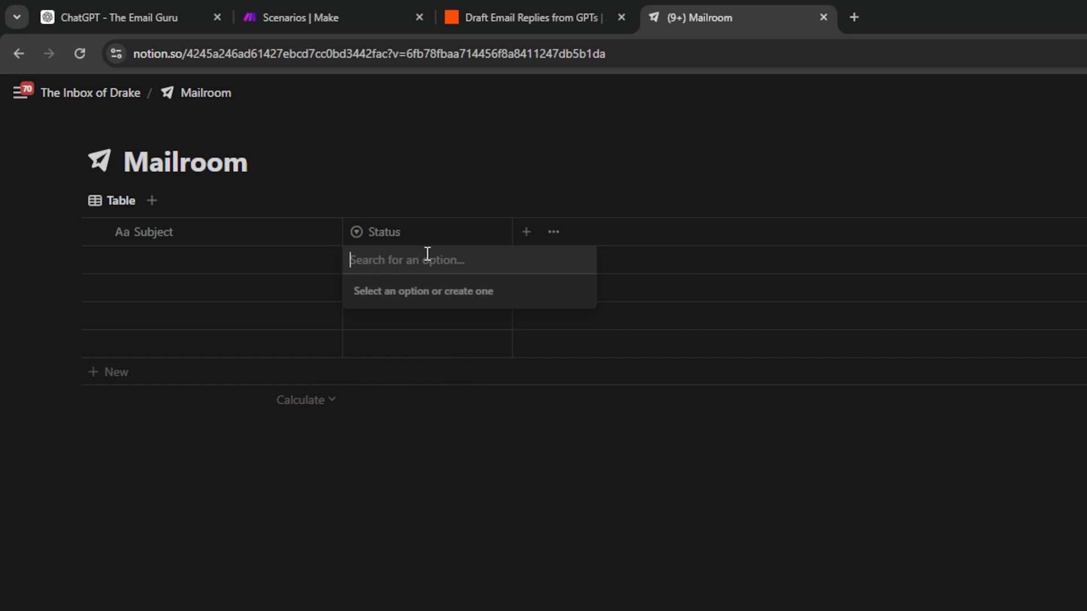
type("Not Review")
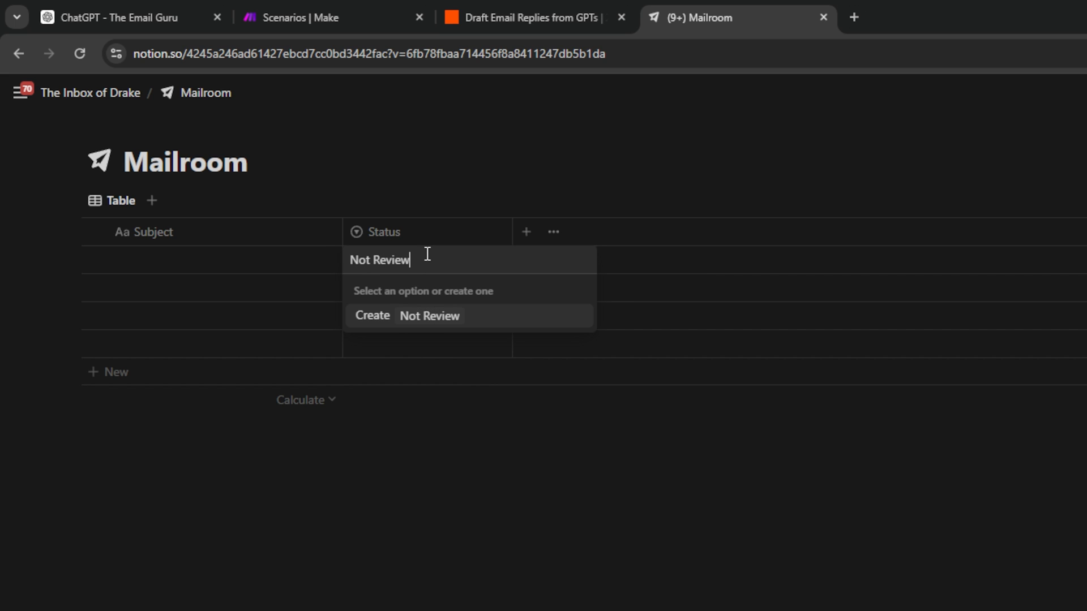
type("ed")
key("Return")
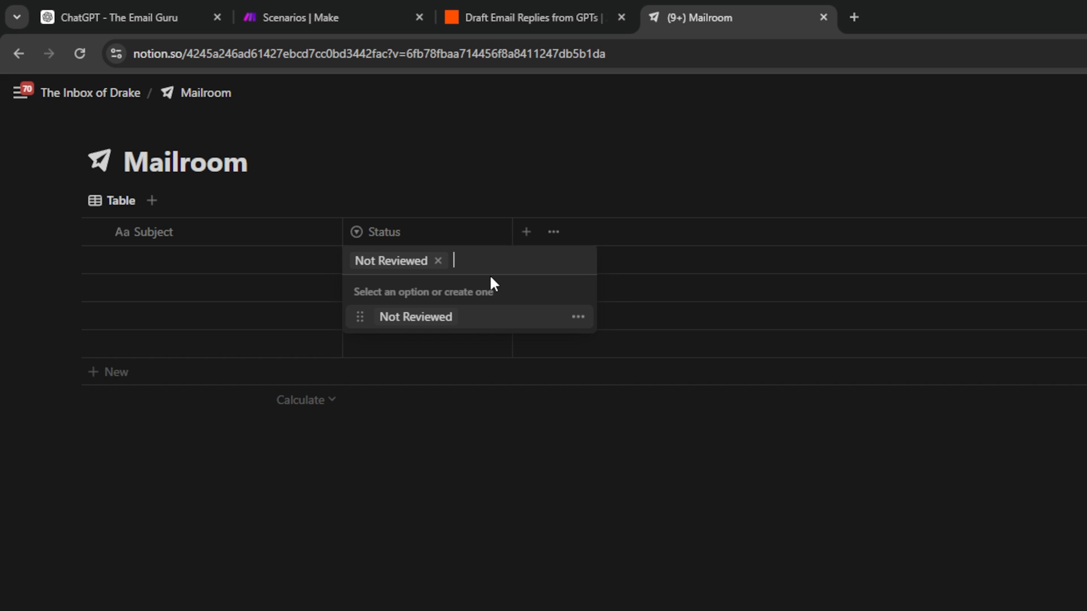
type("Replied")
key("Return")
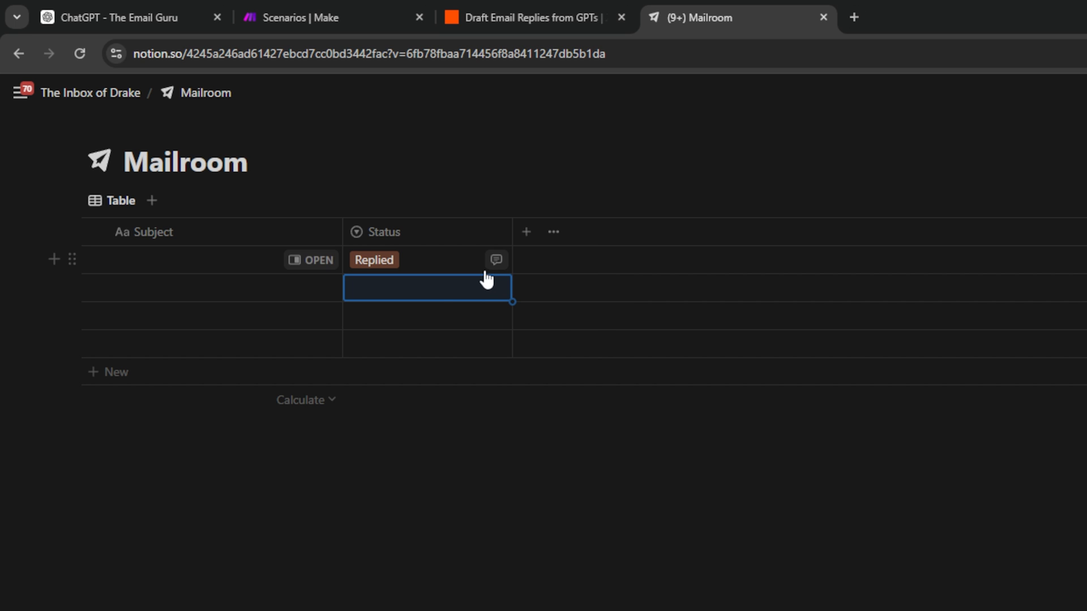
left_click(485, 272)
left_click(589, 315)
left_click(450, 260)
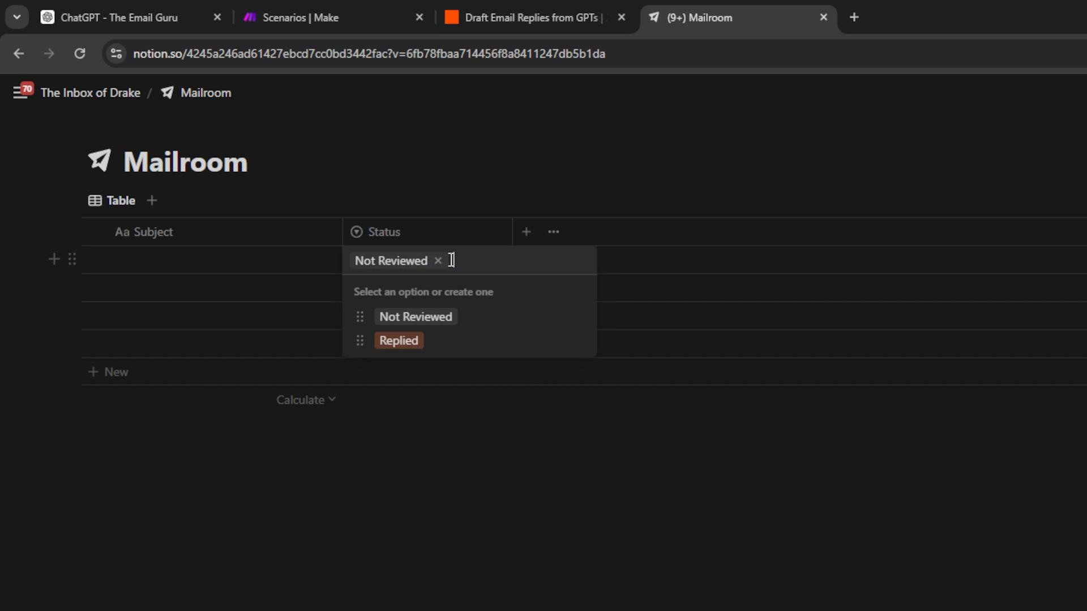
left_click(364, 315)
left_click(475, 259)
left_click(578, 319)
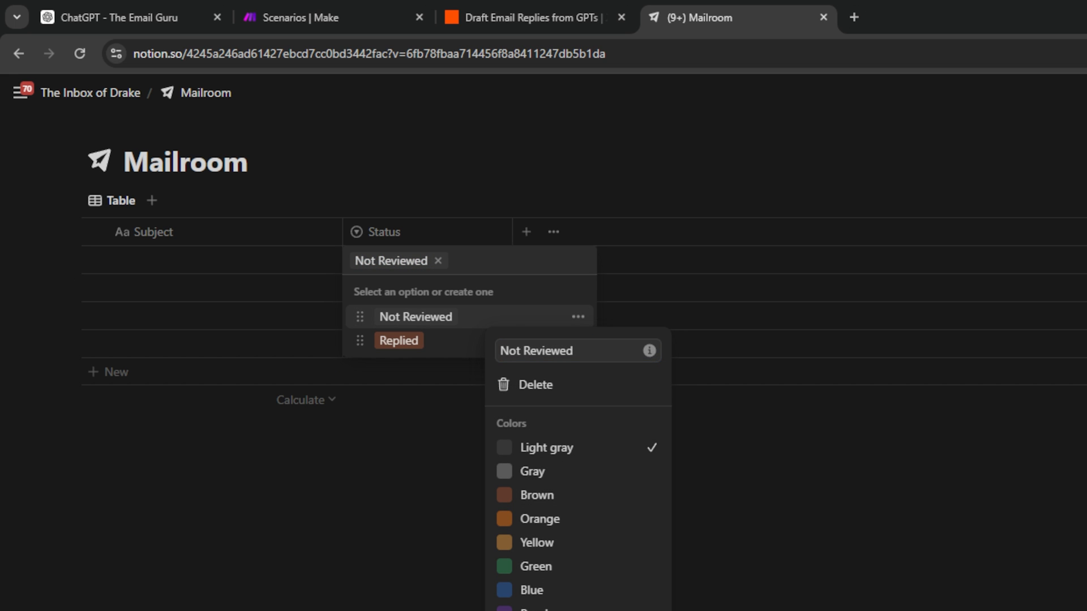
key("Escape")
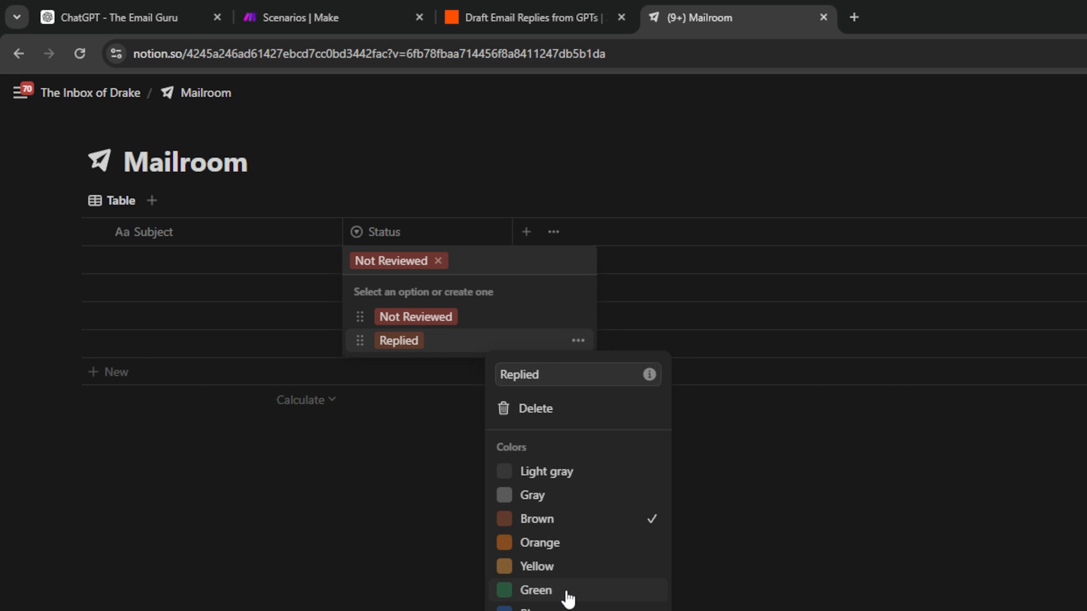
left_click(563, 591)
left_click(560, 460)
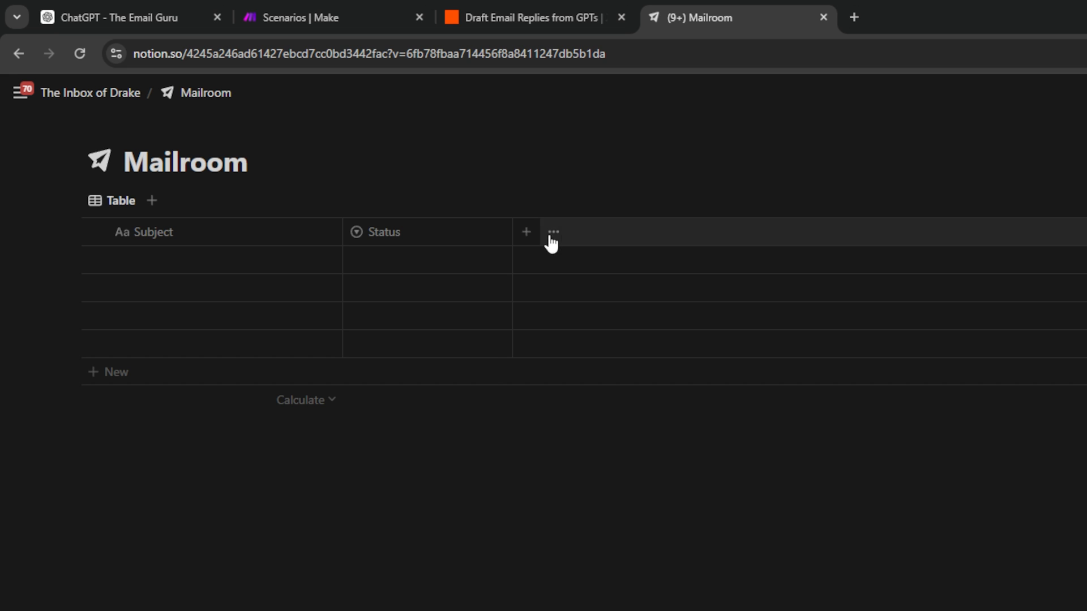
Add a Sender Email text column and duplicate it as Sender Name.
left_click(528, 235)
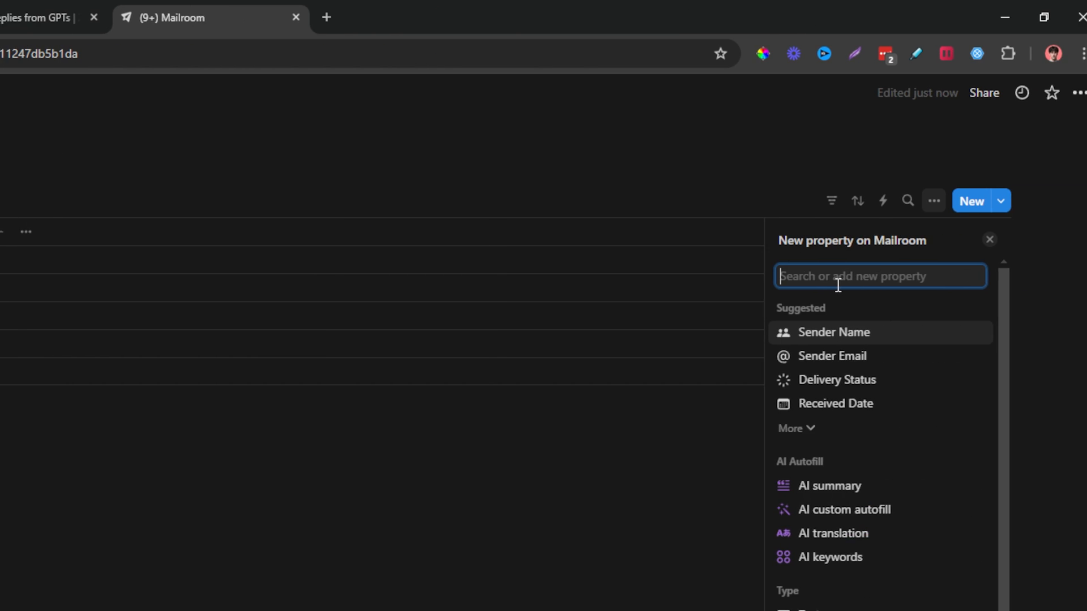
type("text")
left_click(811, 344)
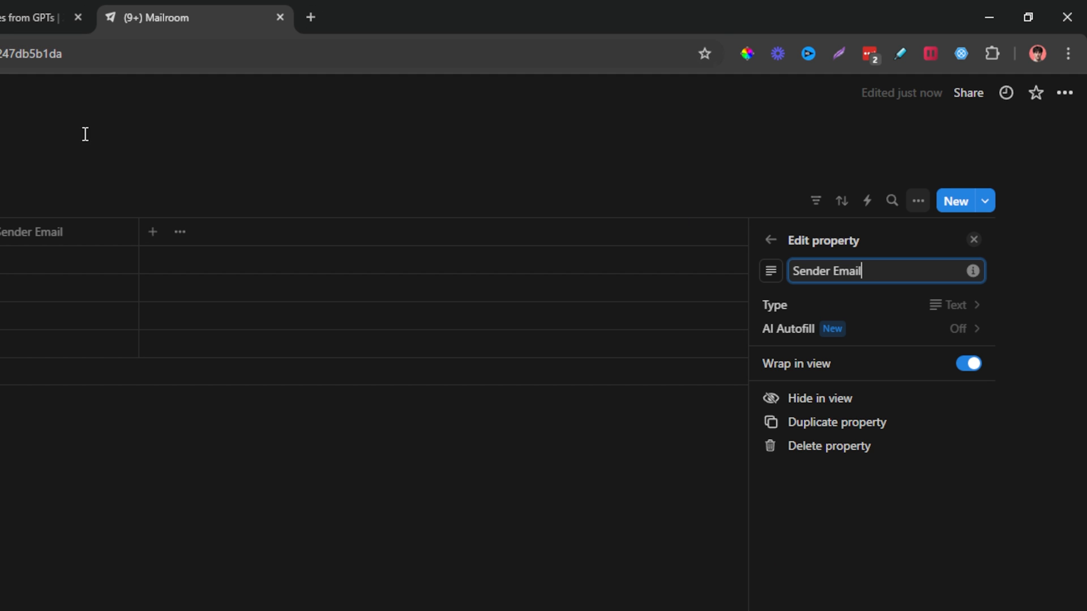
left_click(222, 177)
left_click(72, 240)
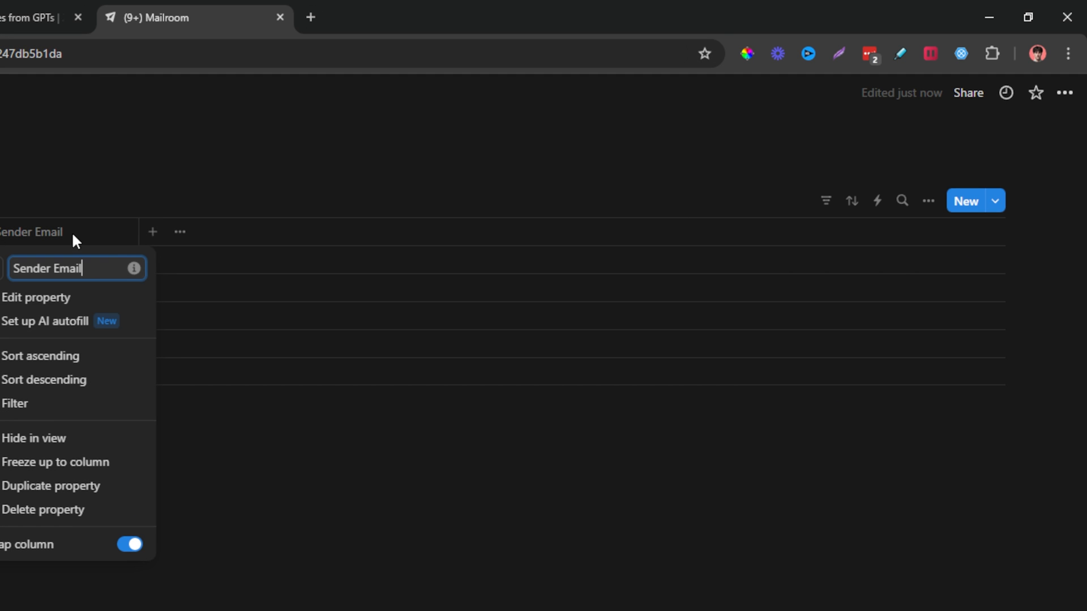
left_click(51, 477)
left_click(224, 233)
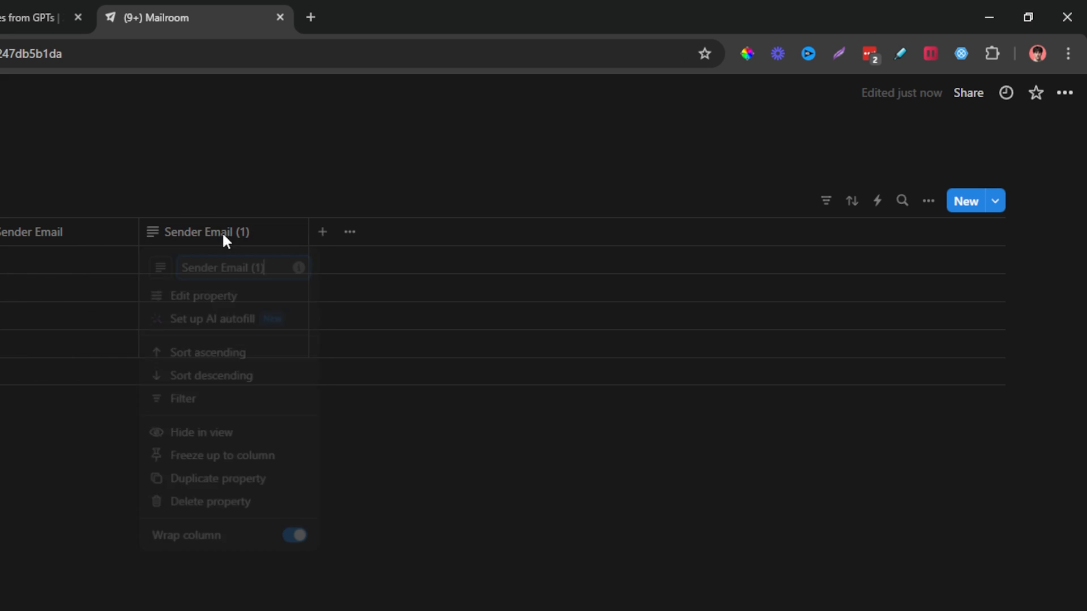
key("Return")
left_click(247, 275)
Duplicate Sender Name into another text column named Thread ID.
left_click(324, 232)
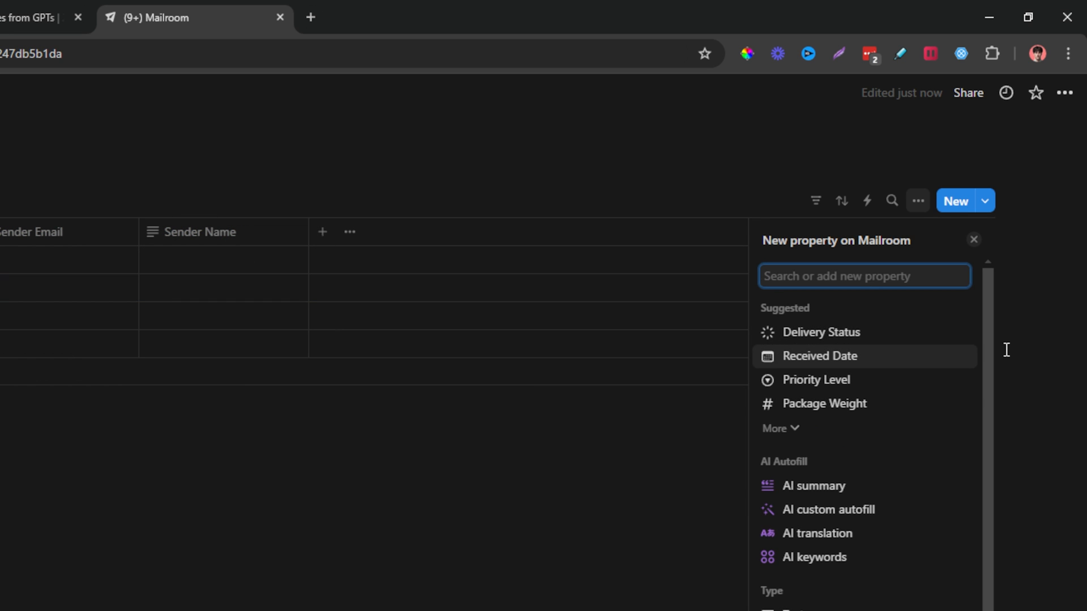
left_click(223, 231)
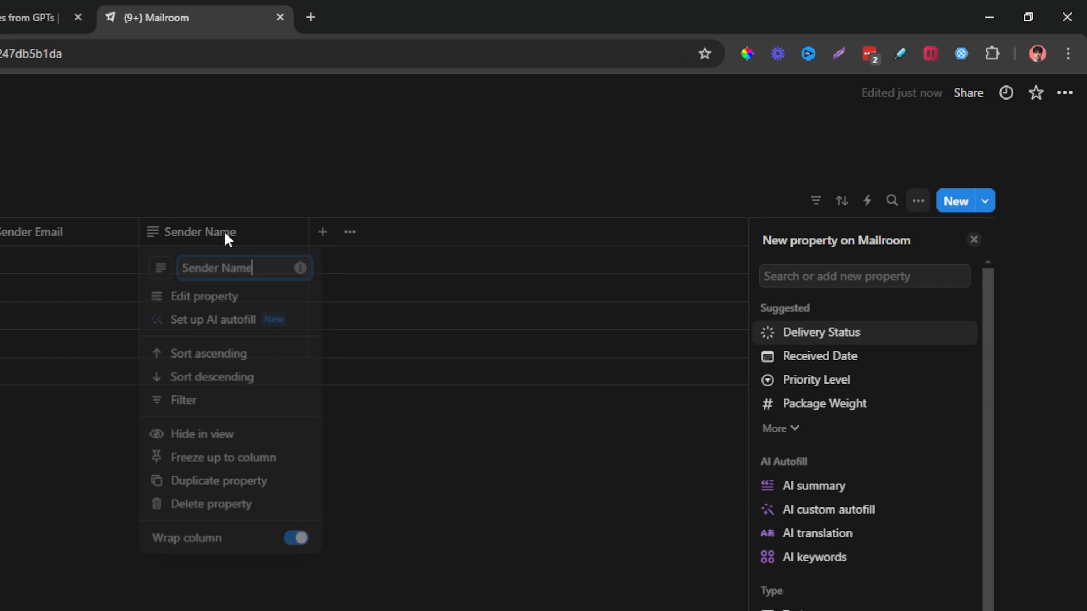
left_click(221, 486)
left_click(391, 232)
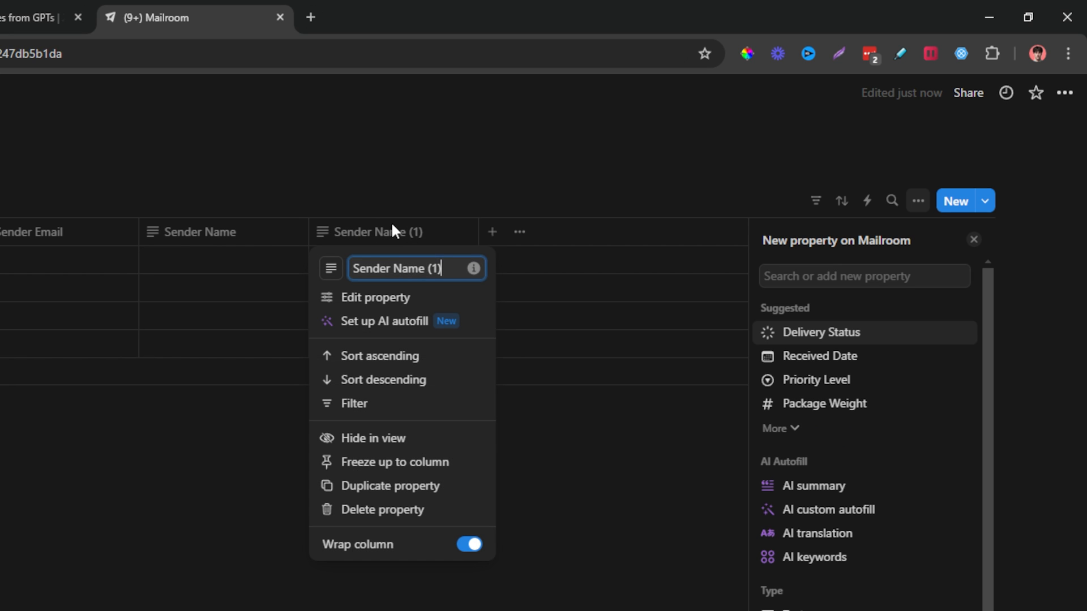
left_click(397, 267)
type("Thread ID")
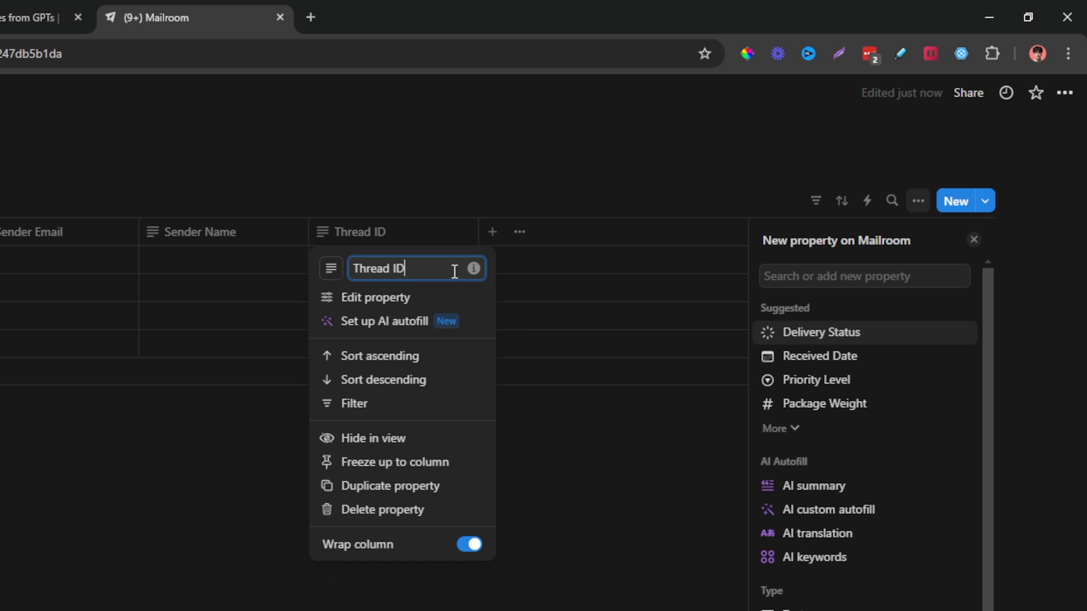
left_click(473, 158)
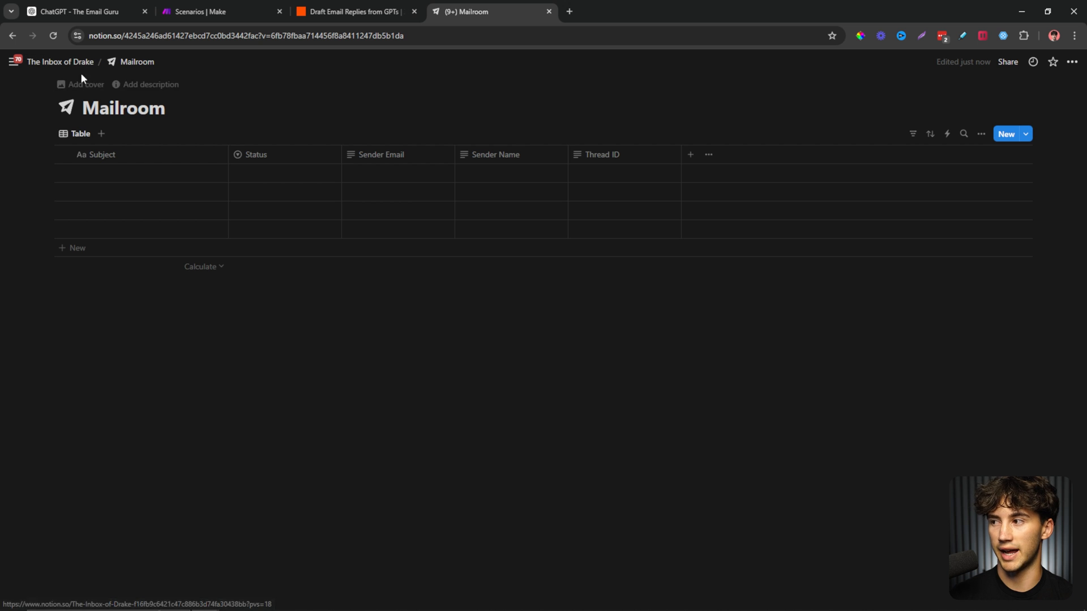
On the parent page, insert a two-column layout with a callout in each column.
left_click(63, 62)
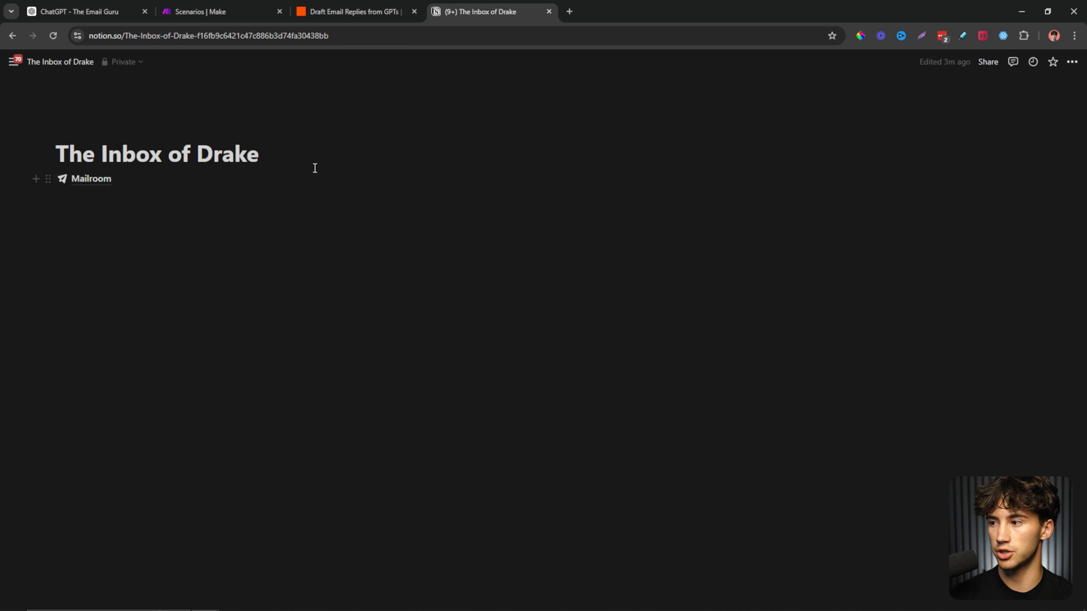
left_click(206, 230)
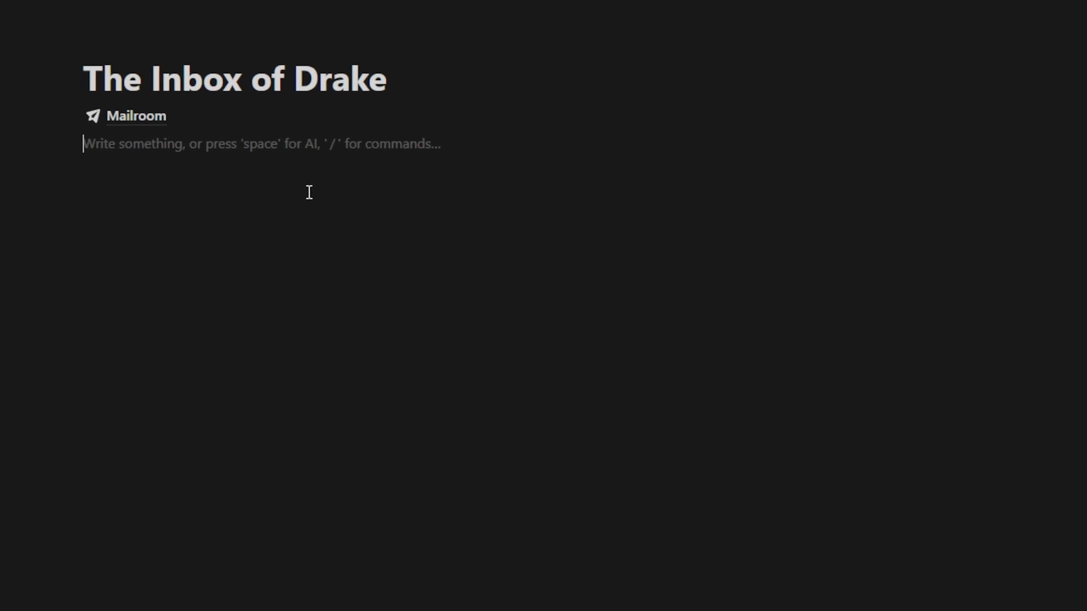
type("/2 col")
key("Return")
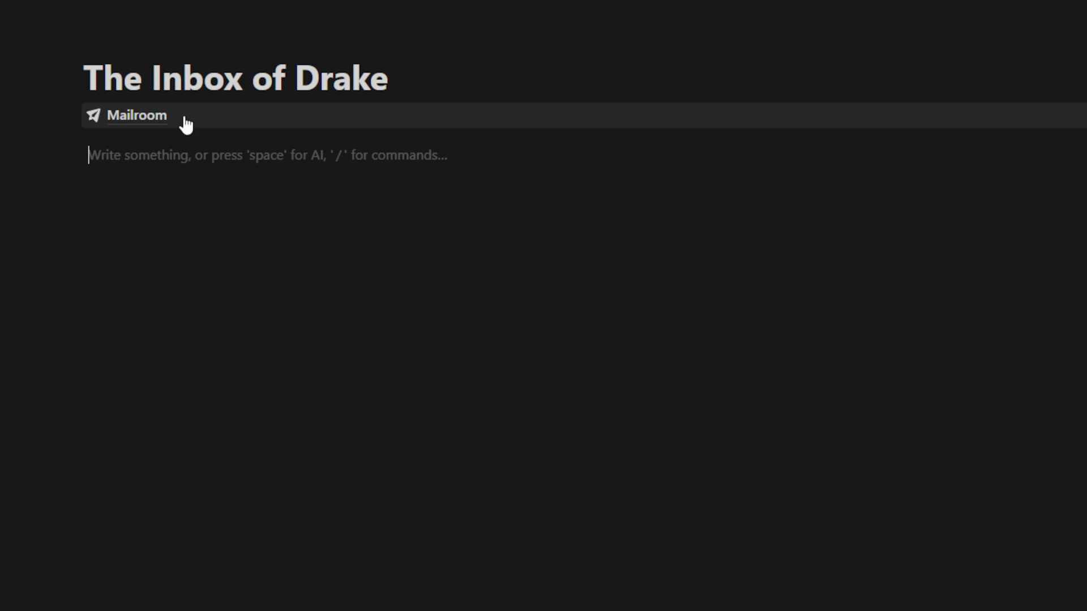
type("/call")
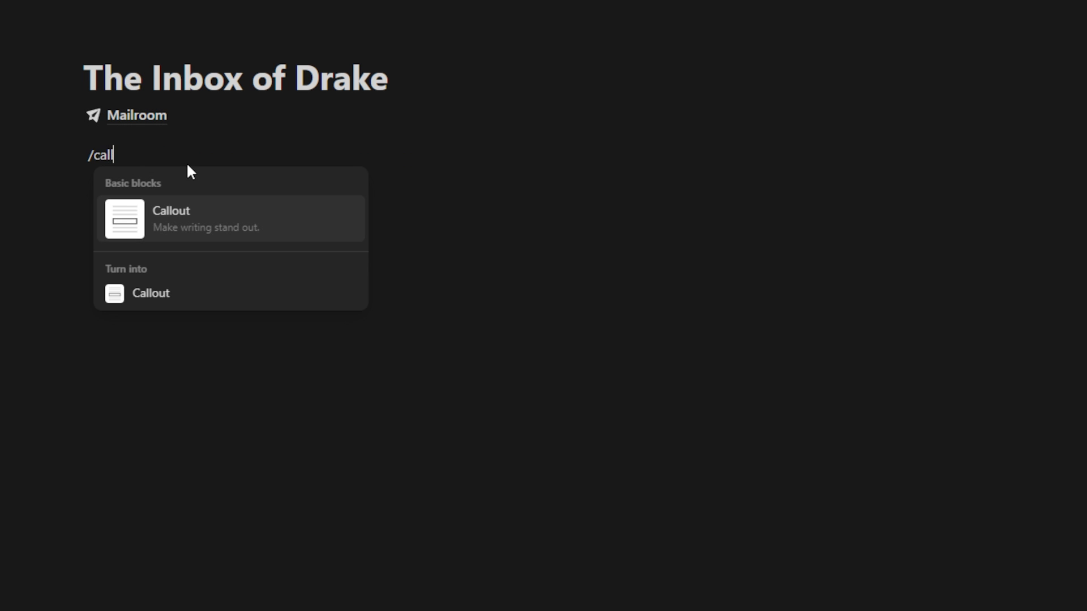
key("Return")
left_click(1073, 163)
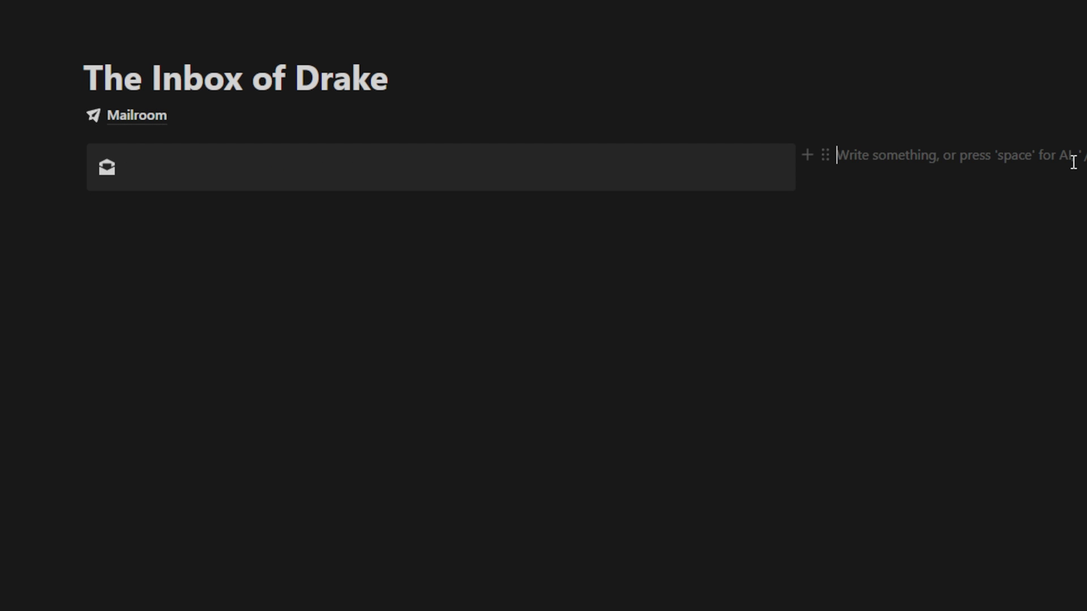
type("/ca")
key("Return")
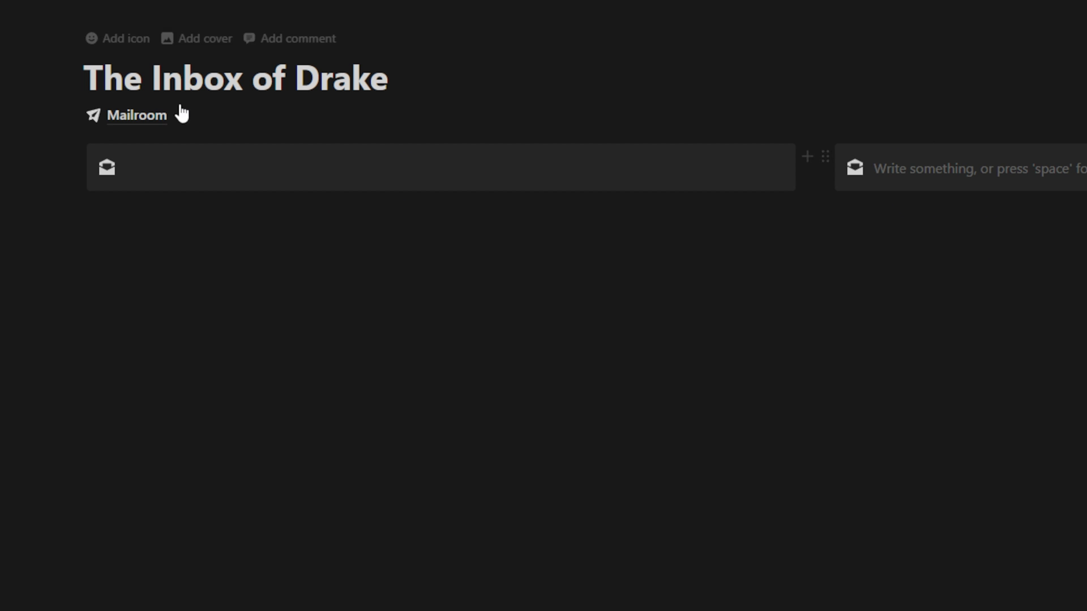
Title the left callout Backend Databases, move Mailroom into it, and narrow that column.
left_click(159, 171)
type("Back")
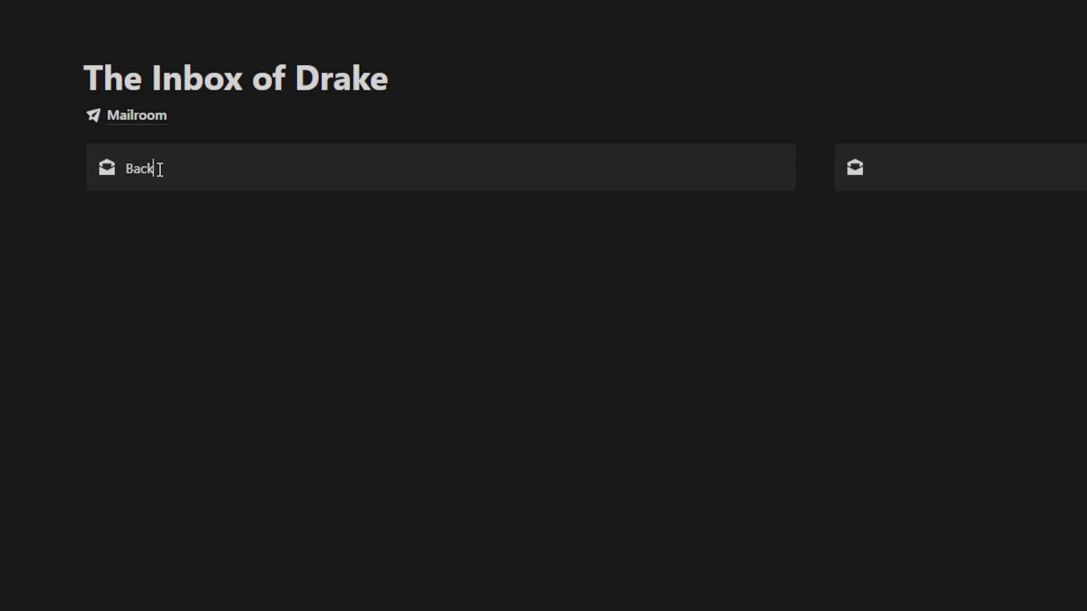
type("end Databases")
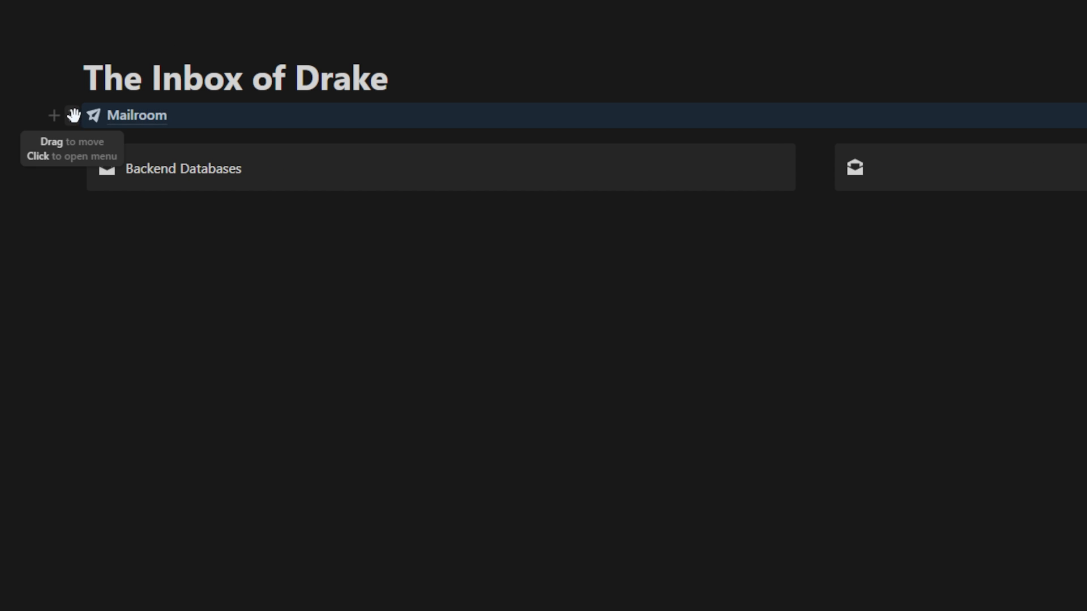
left_click_drag(73, 114, 168, 185)
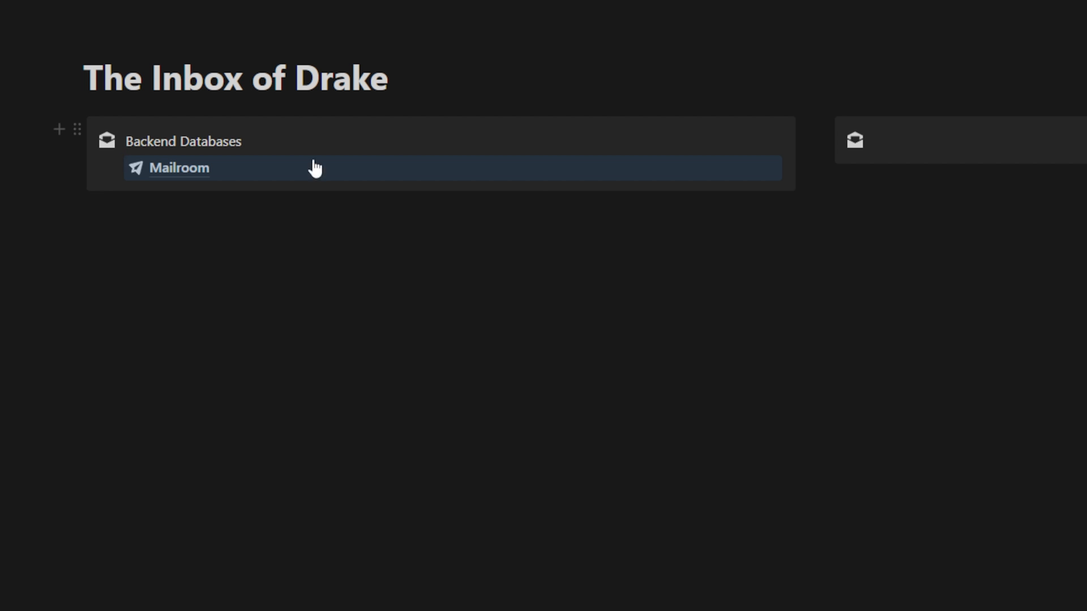
left_click_drag(816, 156, 292, 162)
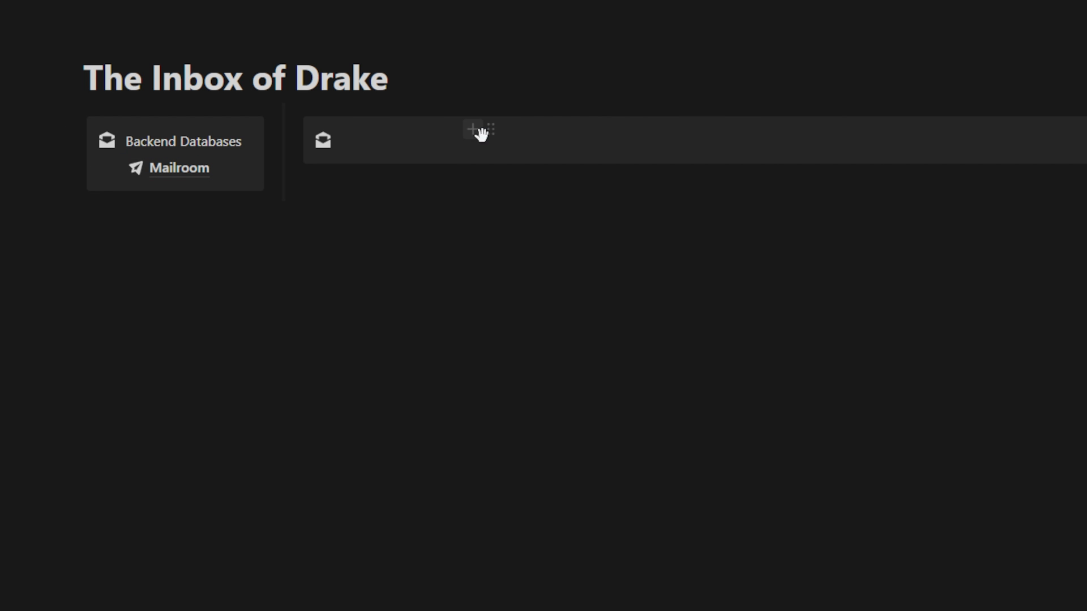
Add a linked Mailroom table view in the right callout with its title hidden.
left_click(539, 139)
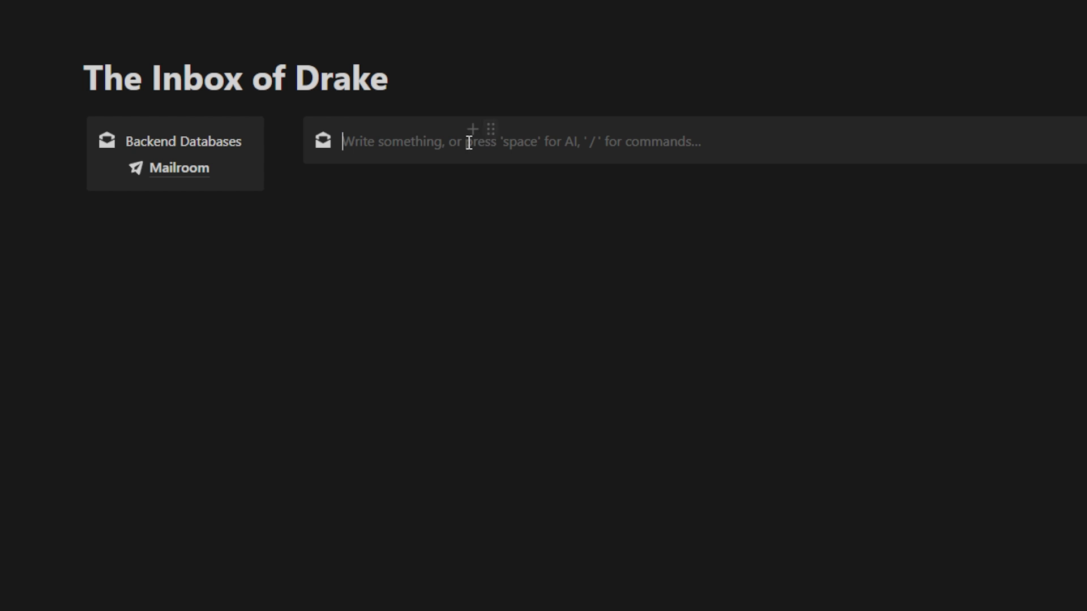
type("/crea")
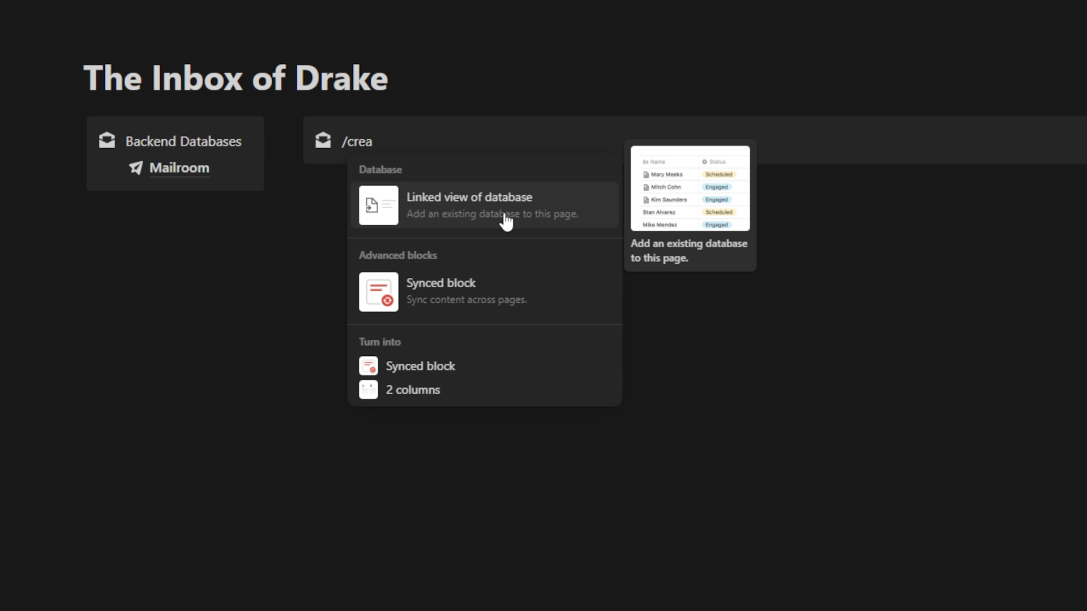
left_click(458, 210)
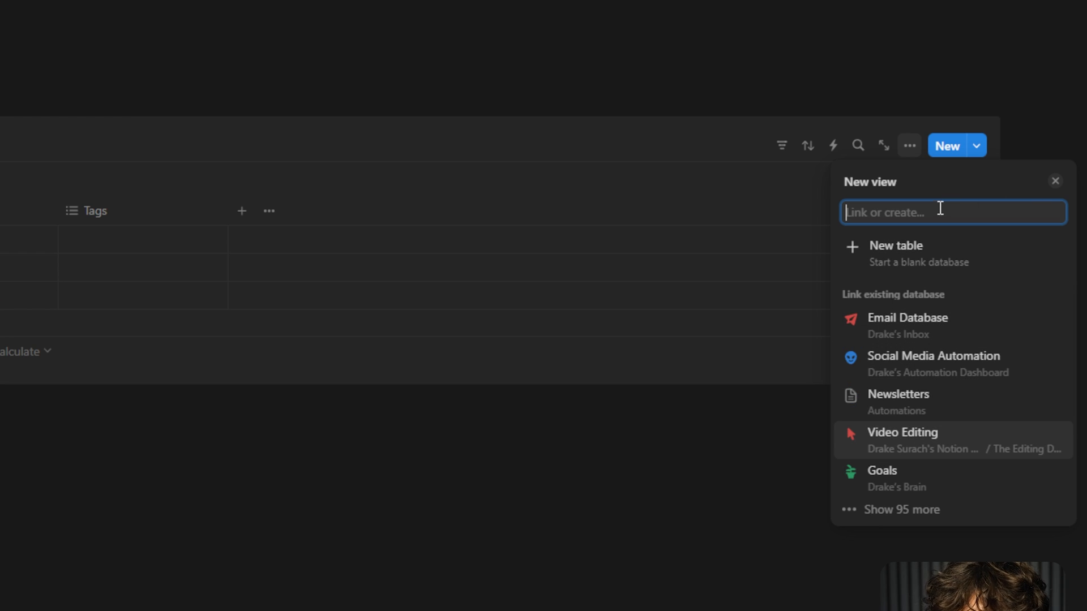
type("mailroom")
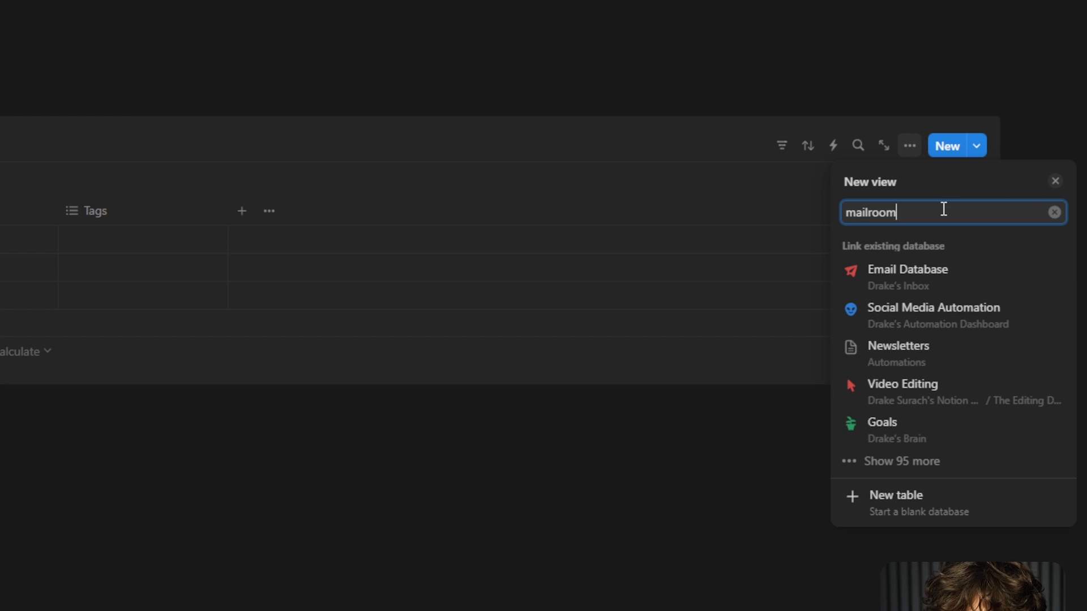
left_click(915, 281)
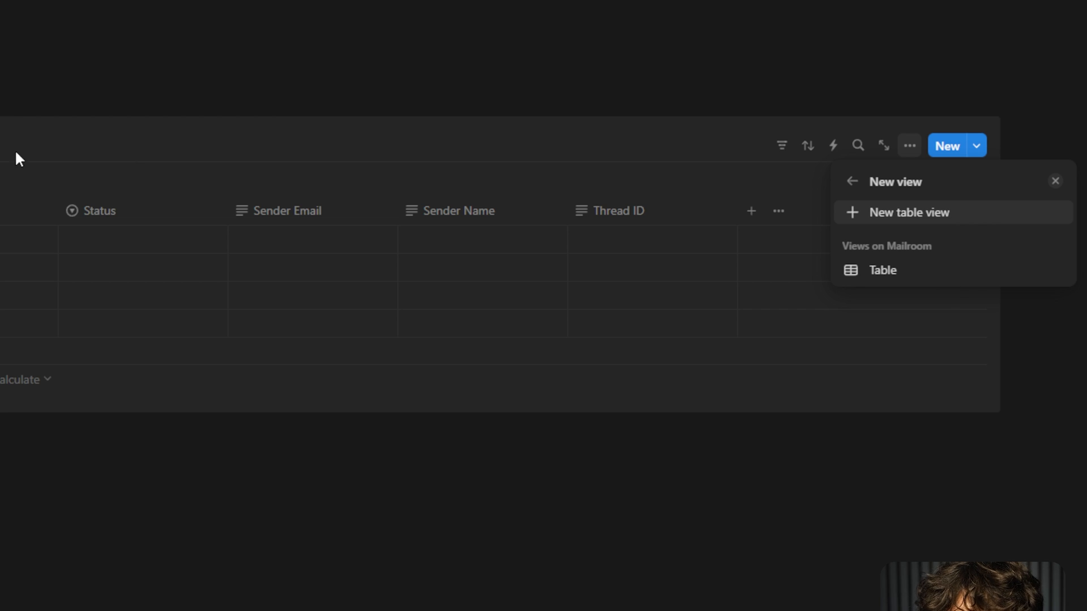
key("Escape")
left_click(311, 224)
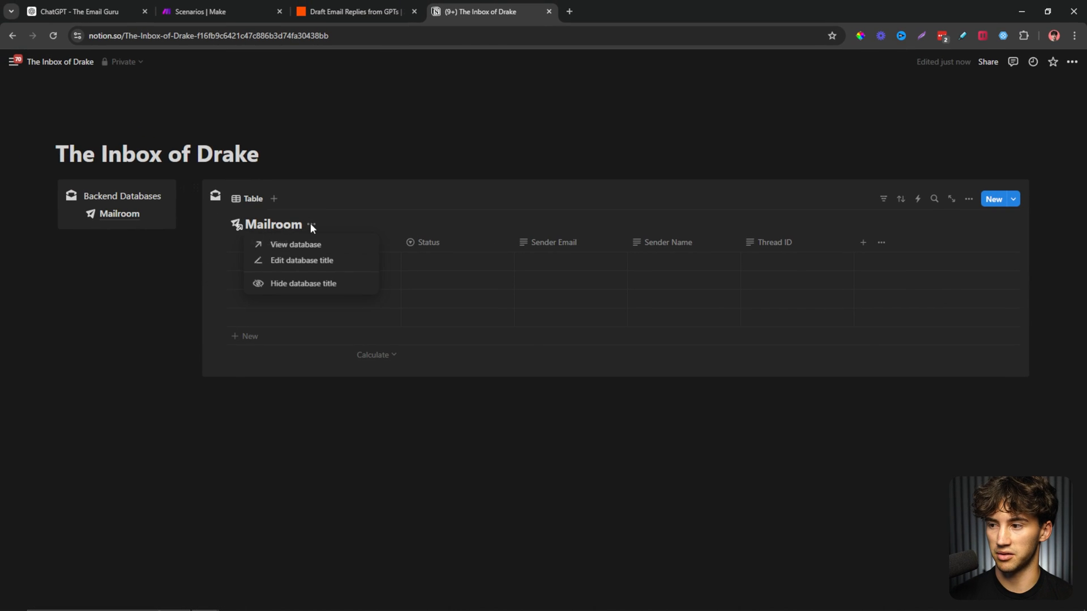
left_click(338, 289)
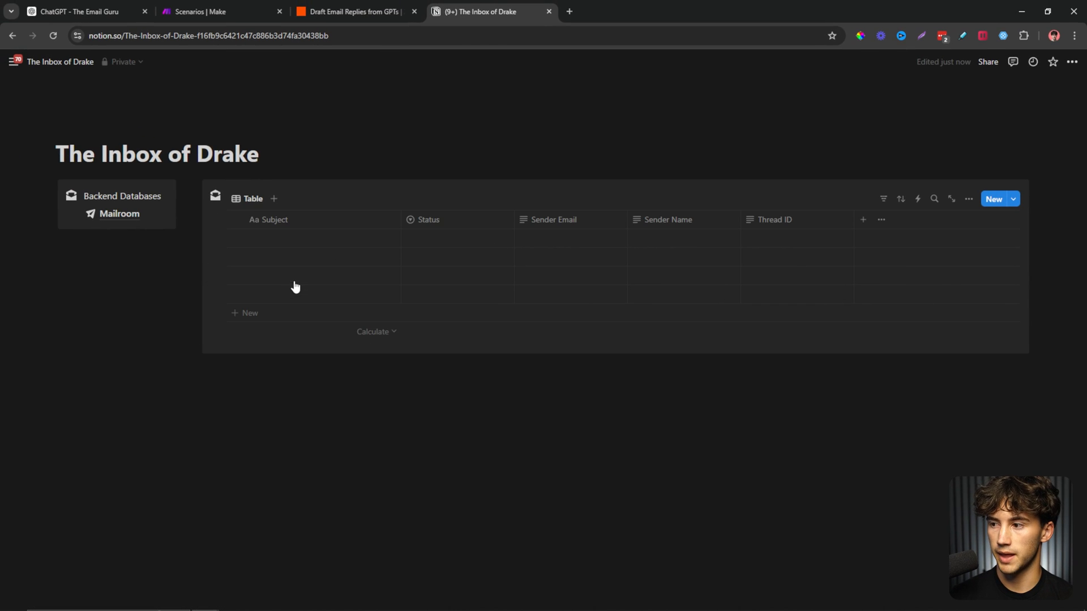
Rename the table view Not Reviewed and give it a cloud-with-x icon.
left_click(242, 195)
left_click(268, 222)
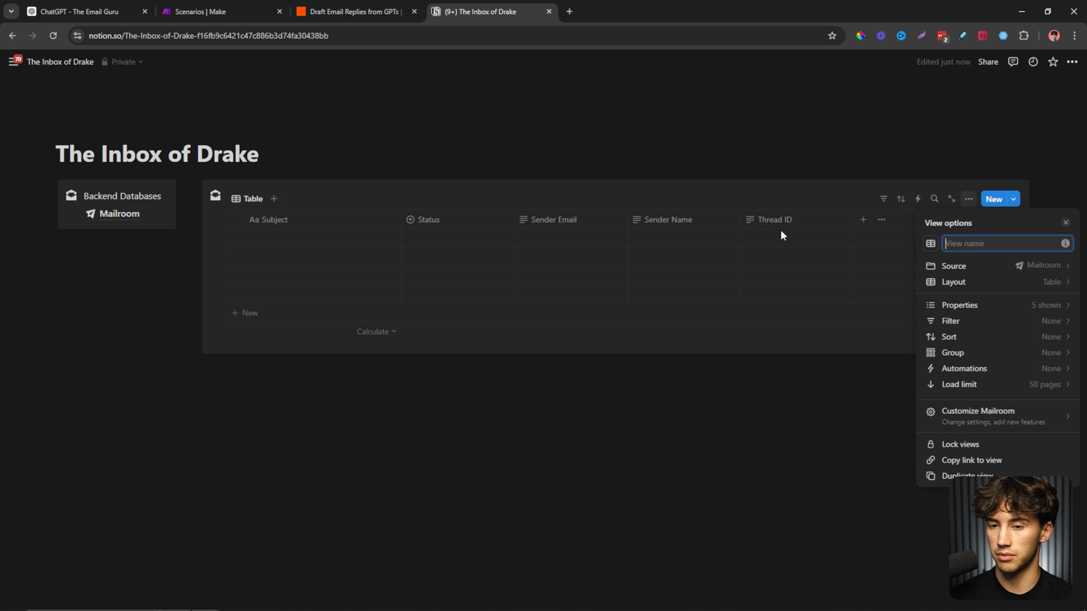
type("Not Reviewed")
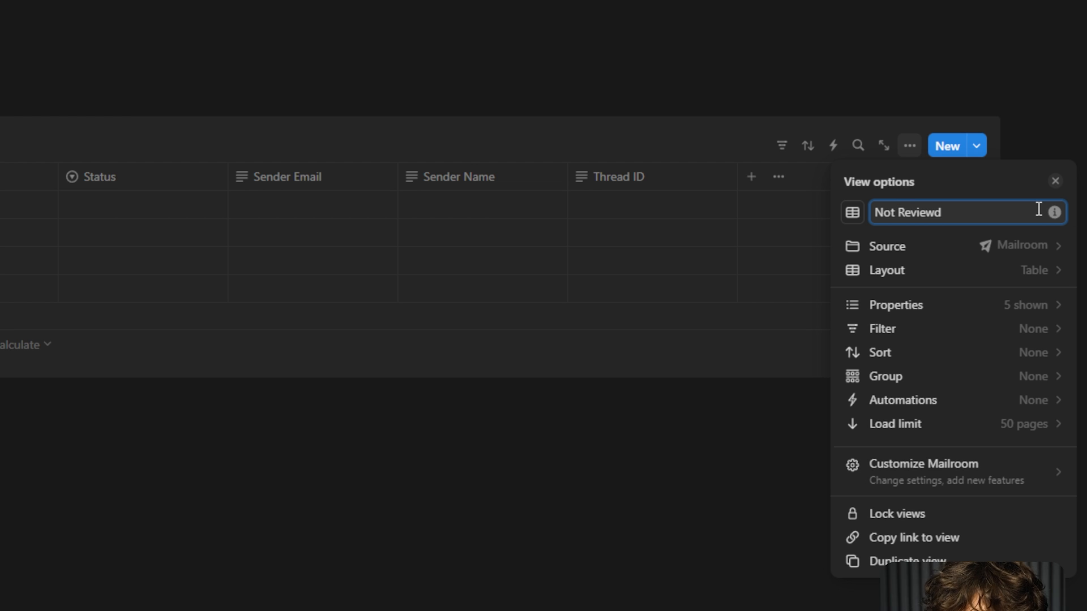
left_click(853, 213)
type("x")
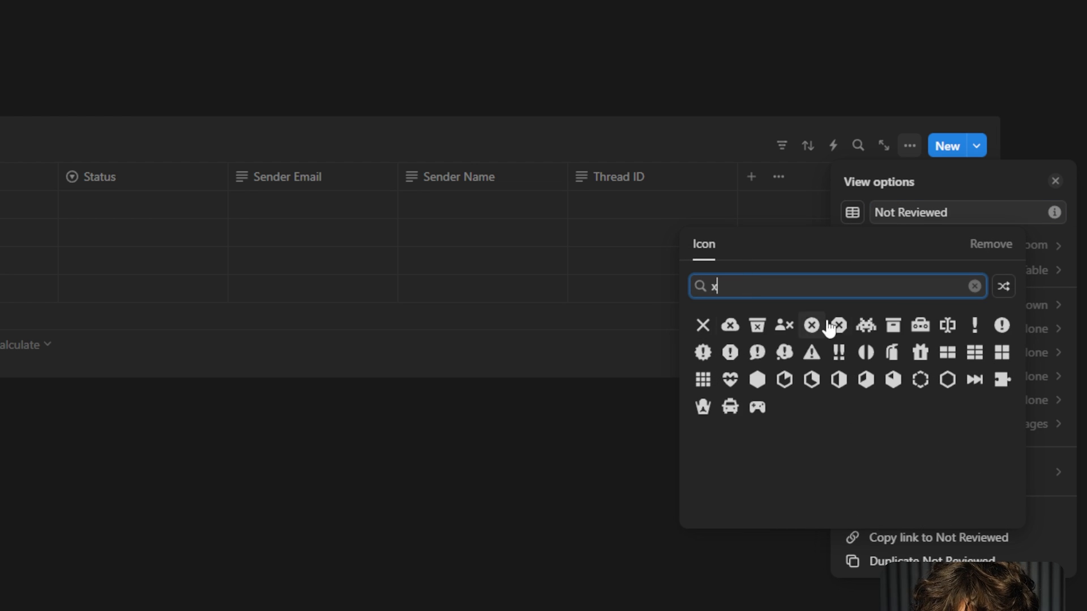
left_click(729, 326)
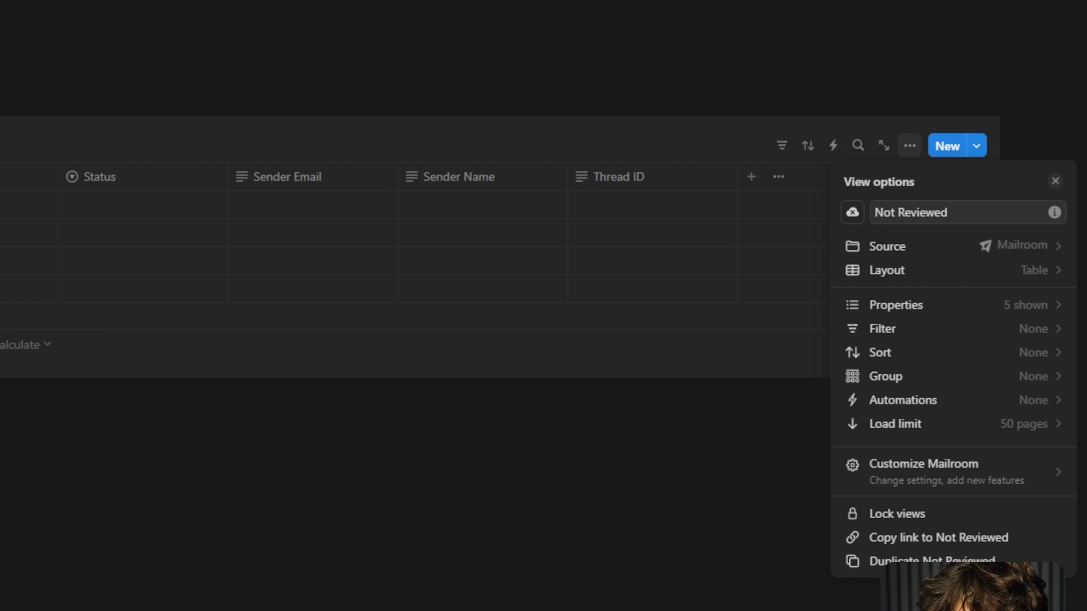
left_click(120, 144)
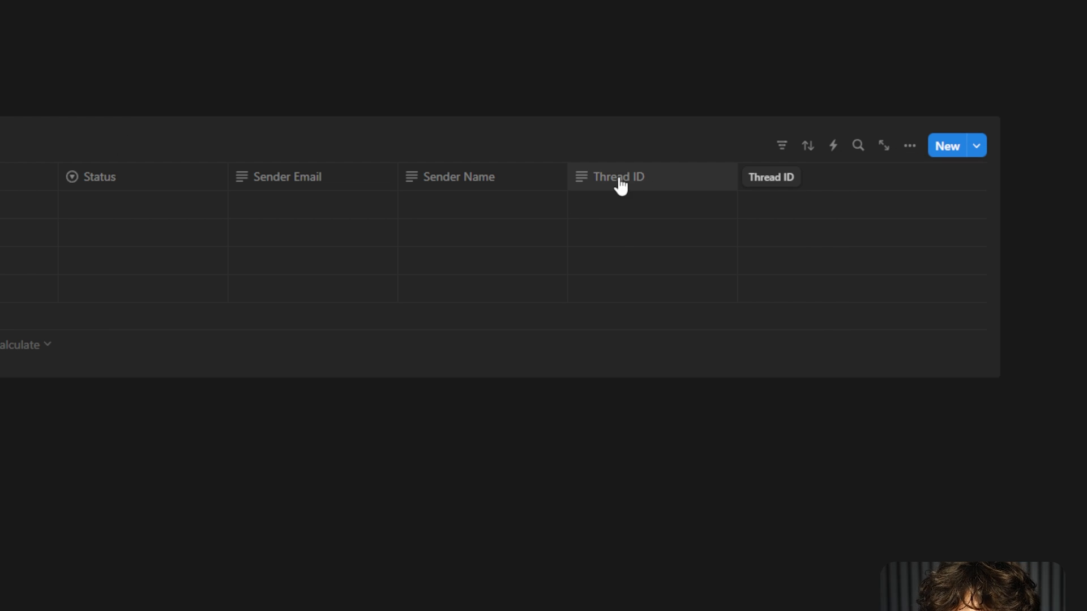
Hide Thread ID, move Sender Name after Subject and Status after Sender Email, and check the filter choices.
left_click(637, 180)
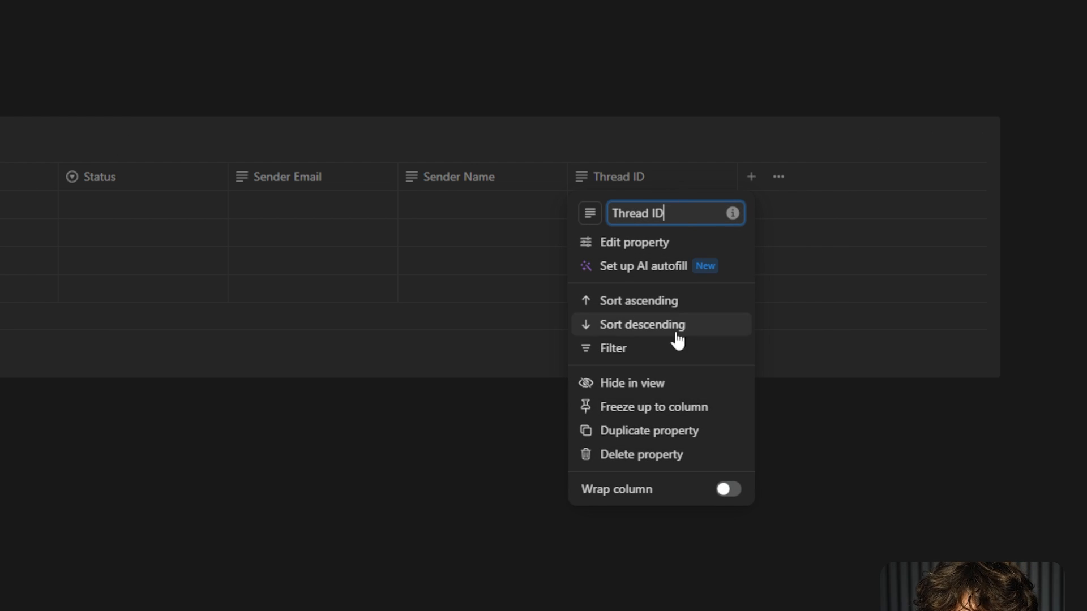
left_click(646, 387)
left_click_drag(439, 189, 165, 181)
left_click_drag(296, 177, 503, 184)
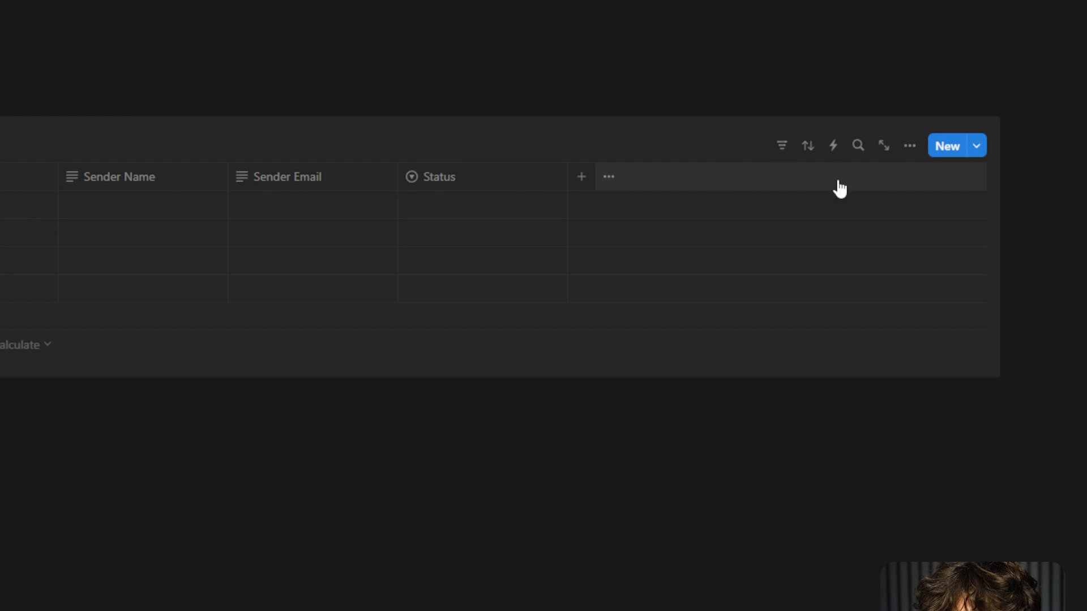
left_click(335, 204)
left_click(495, 207)
left_click(494, 207)
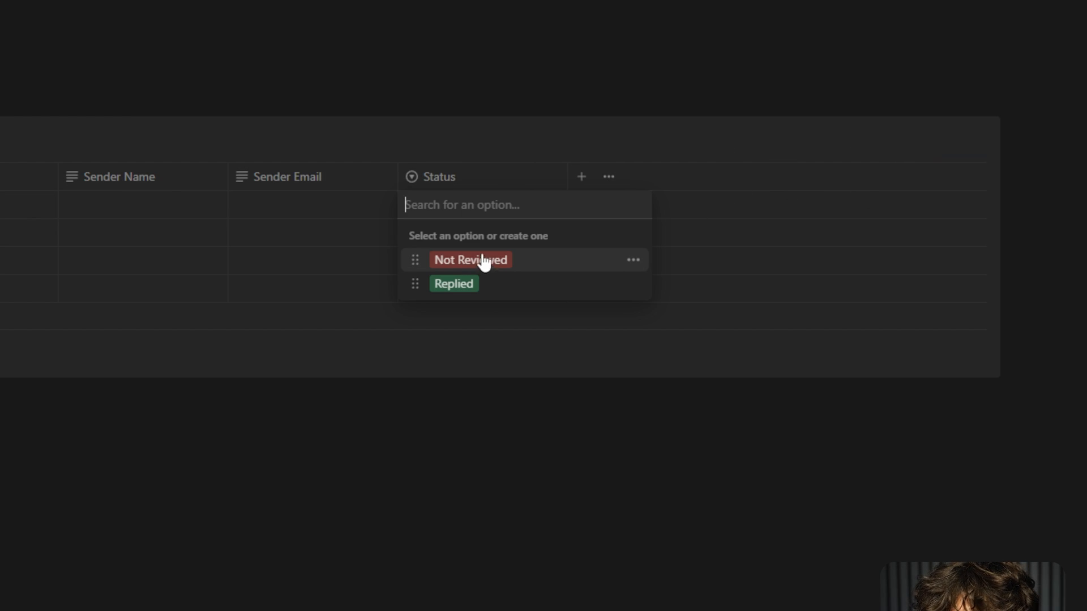
key("Escape")
left_click(782, 145)
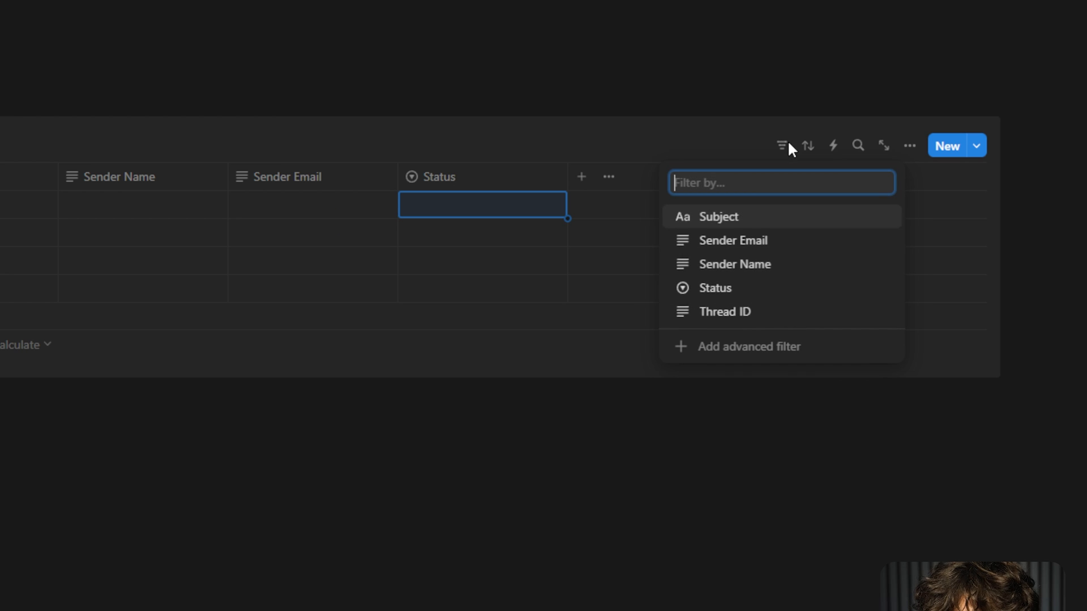
key("Escape")
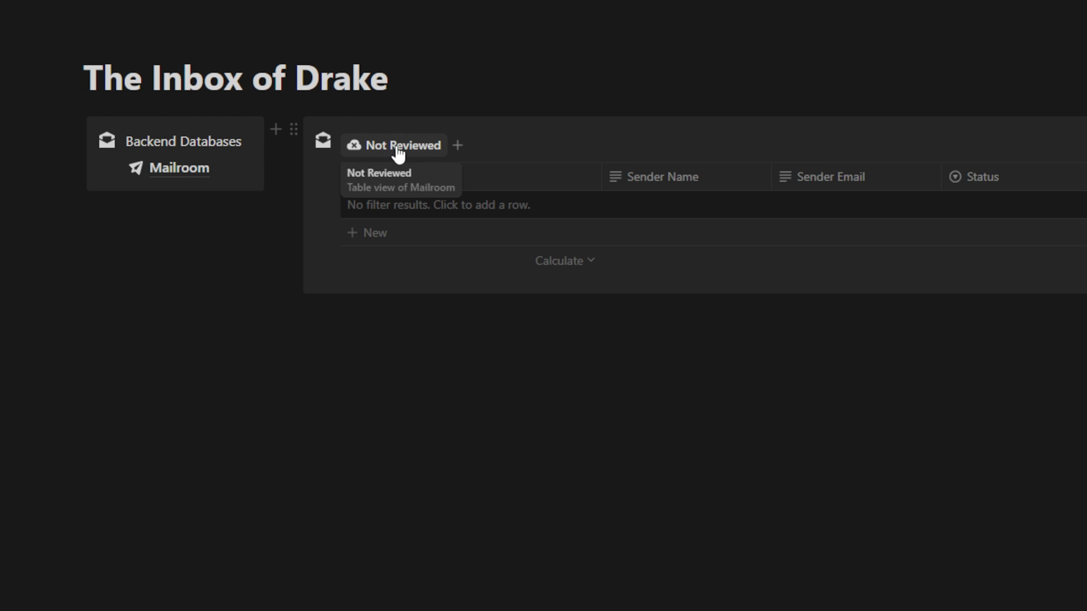
Duplicate the Not Reviewed view, rename it Replied, and give it a check-badge icon.
left_click(396, 148)
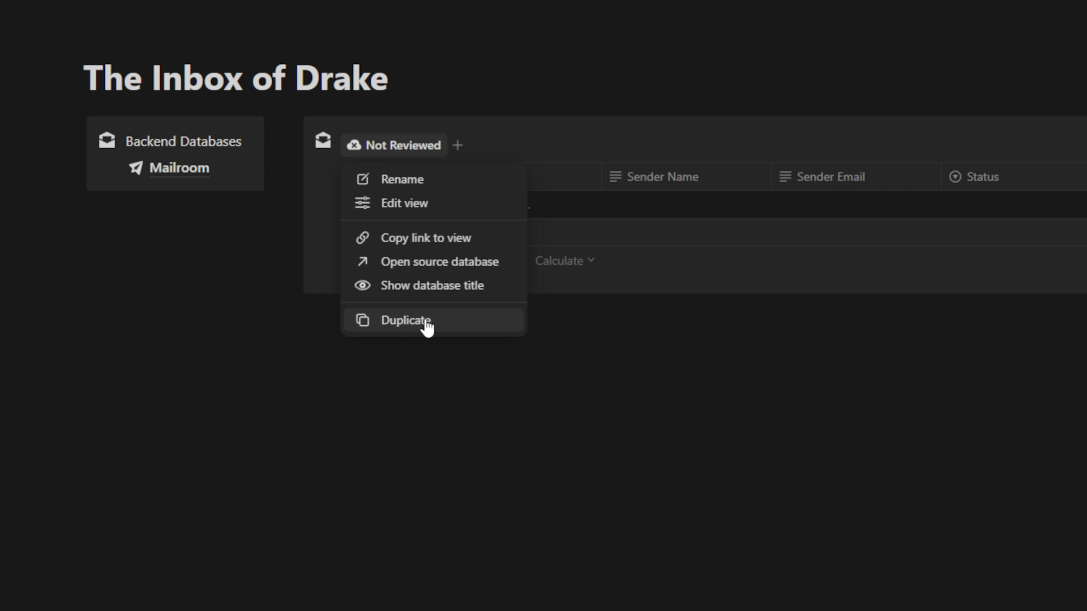
left_click(491, 321)
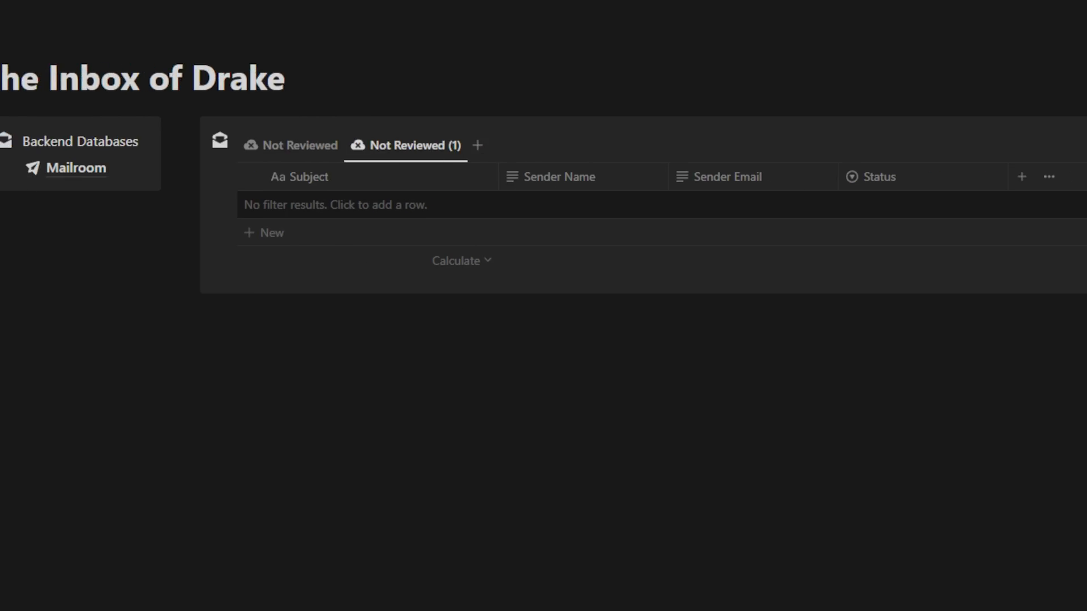
left_click(935, 145)
type("Replied")
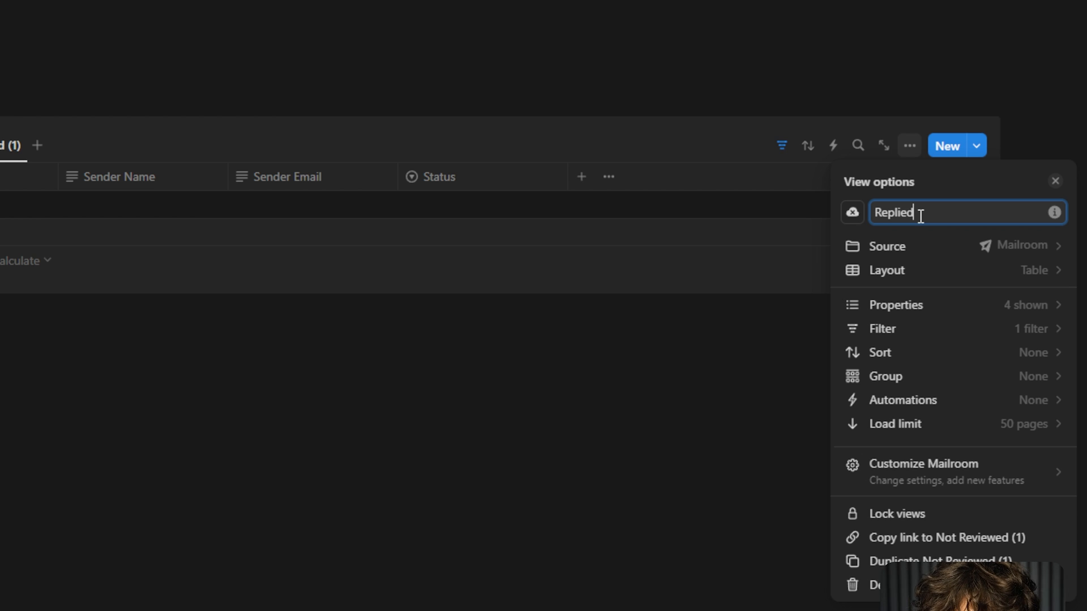
left_click(853, 213)
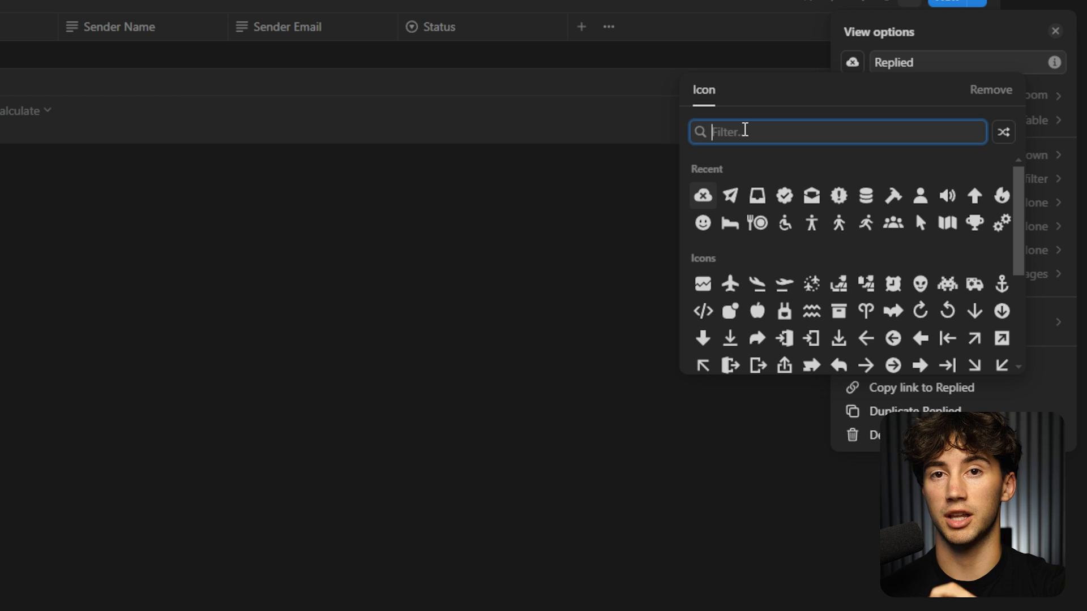
type("check")
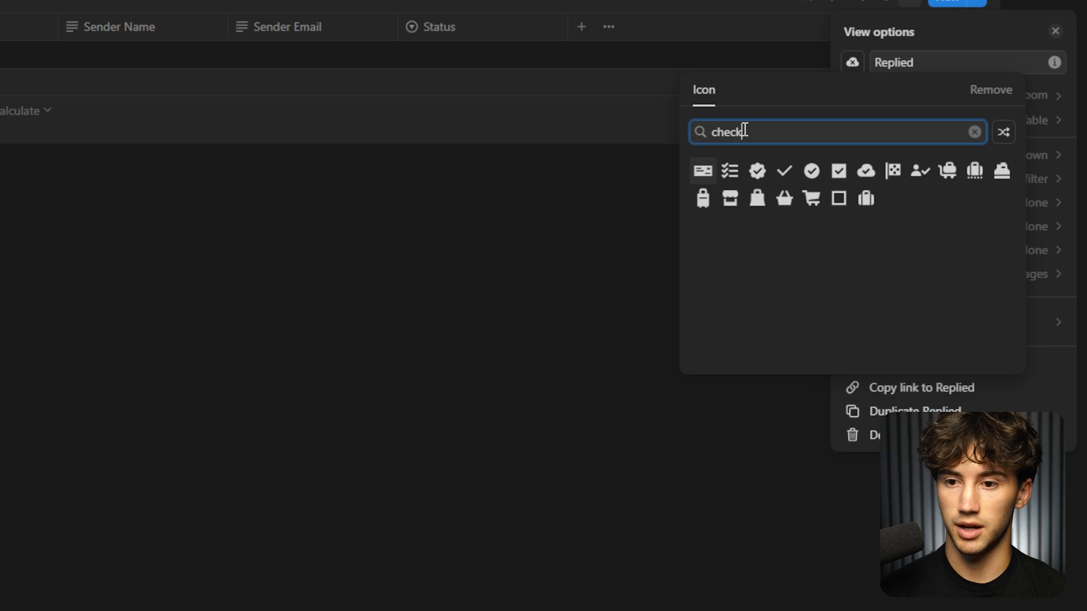
left_click(757, 170)
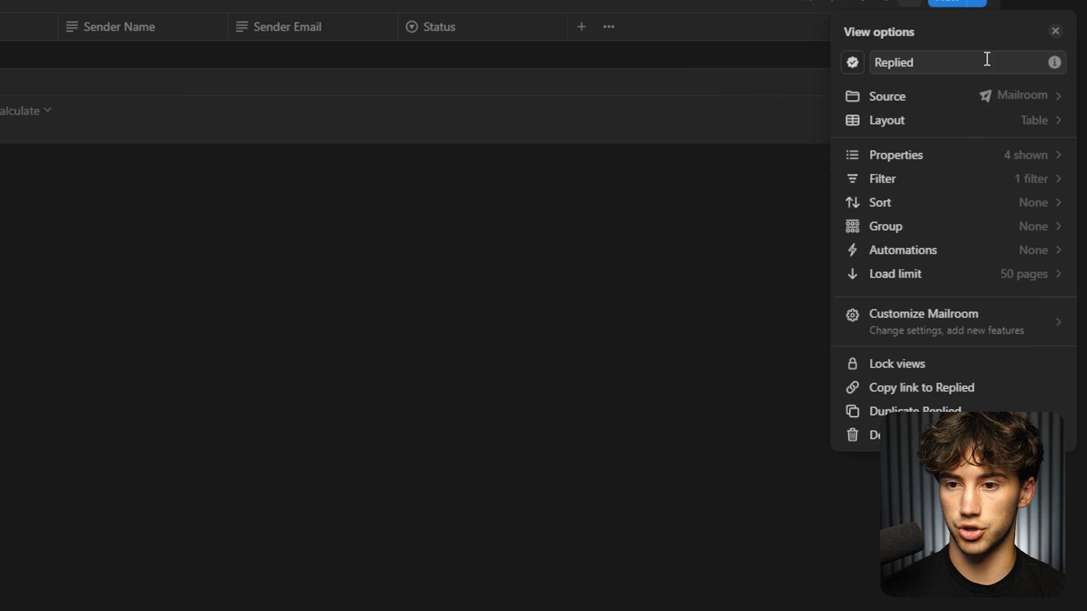
left_click(778, 5)
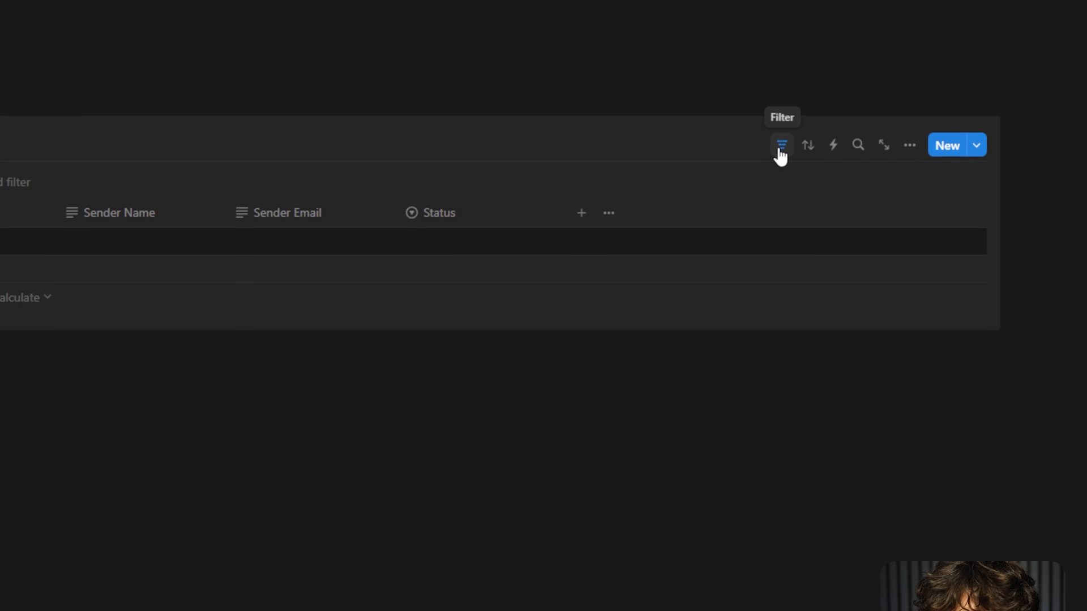
Change the Replied view's Status filter from Not Reviewed to Replied, then return to Not Reviewed.
left_click(236, 182)
left_click(181, 273)
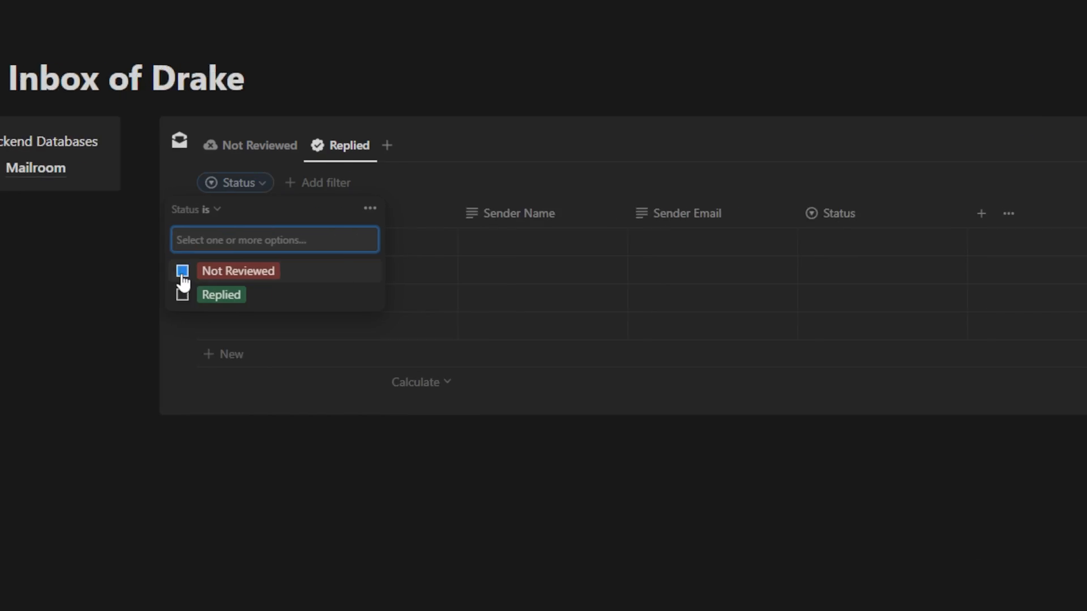
left_click(181, 293)
left_click(682, 137)
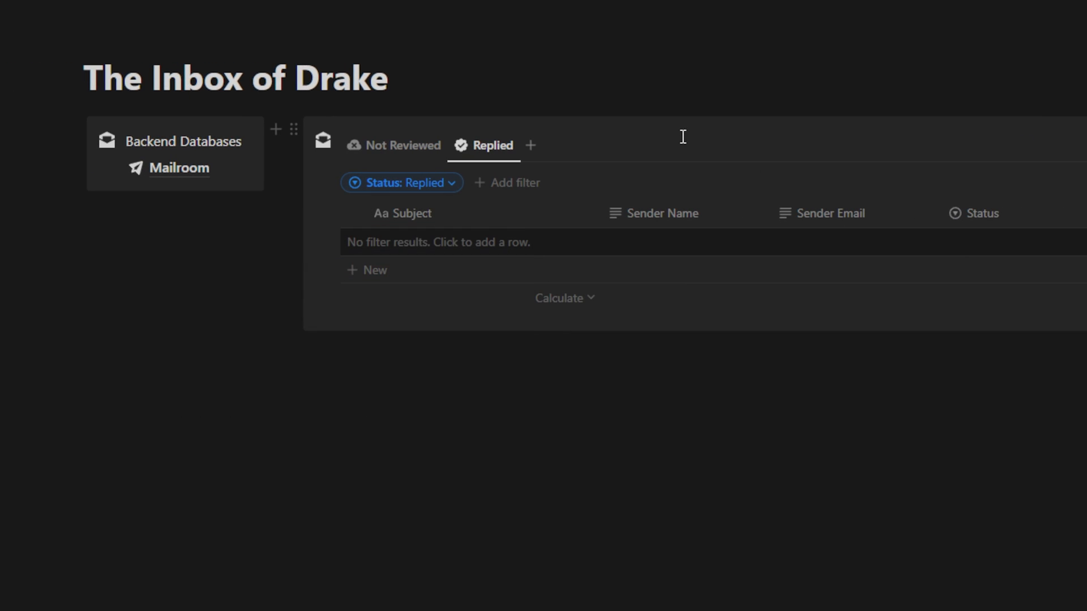
left_click(1083, 146)
left_click(405, 148)
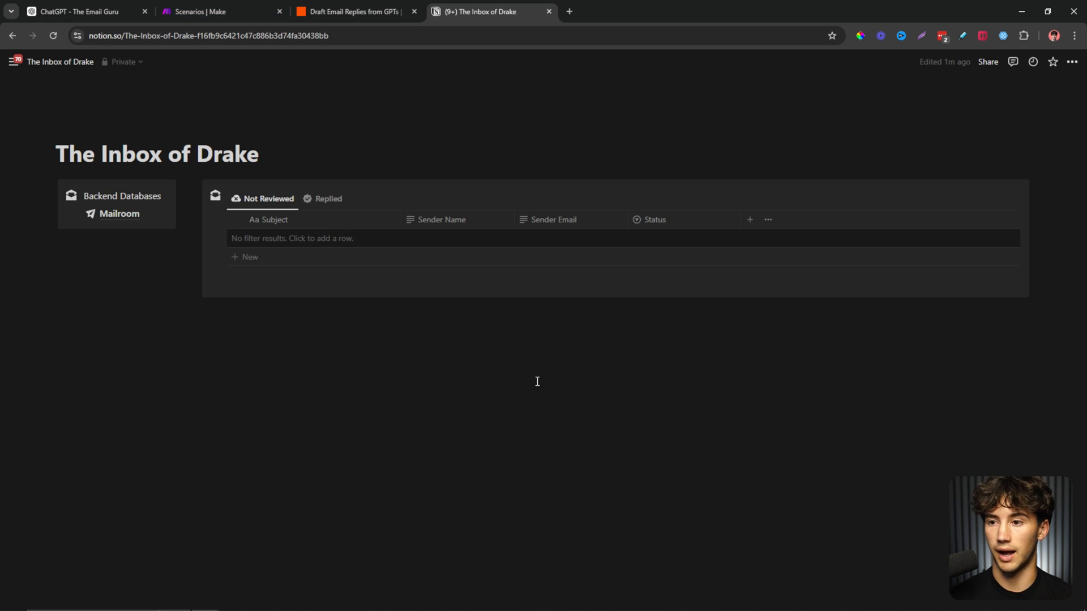
left_click(221, 11)
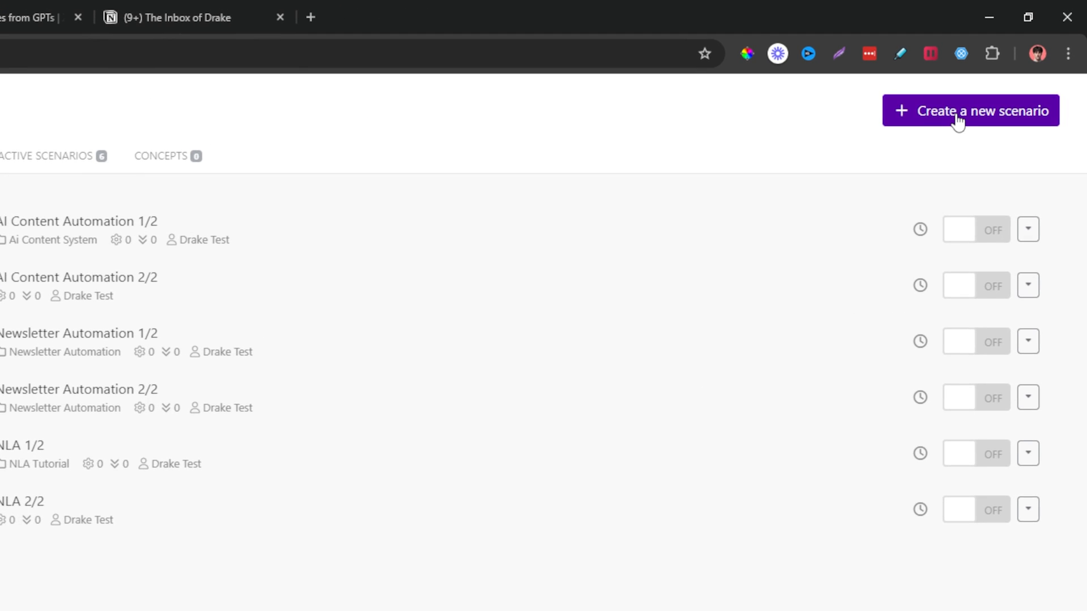
left_click(1001, 77)
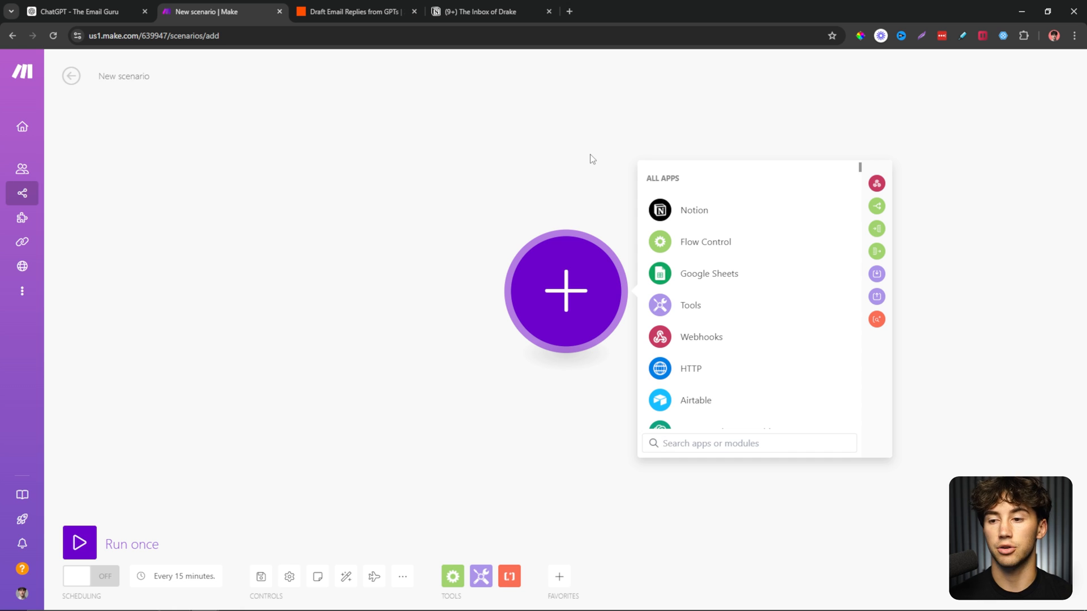
type("gmail")
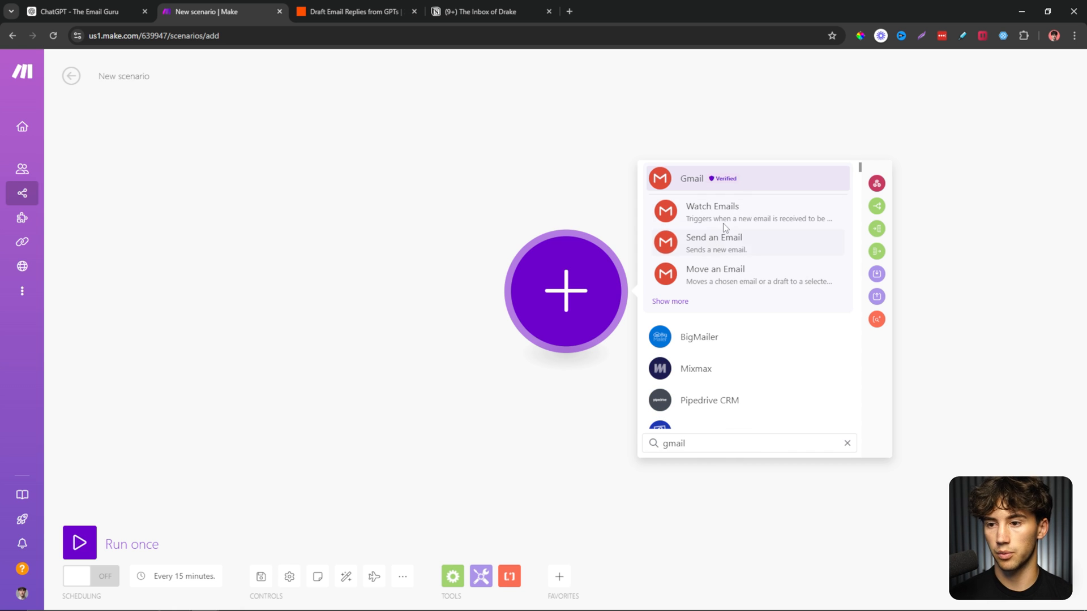
left_click(684, 181)
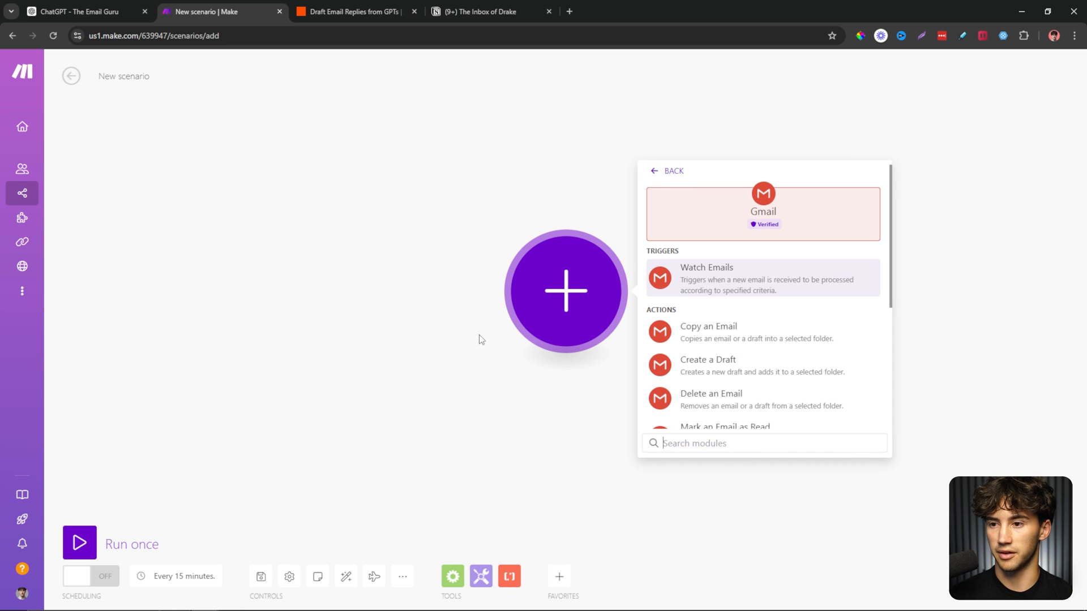
left_click(731, 287)
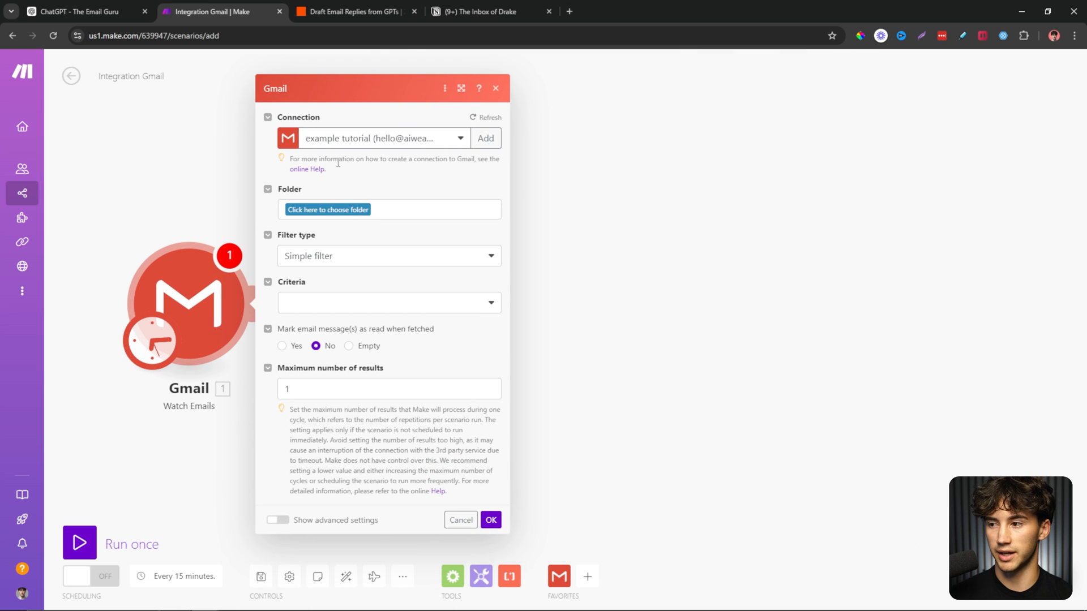
Add a new Gmail connection named 'tutorial gmail', fixing the misspelling.
left_click(452, 8)
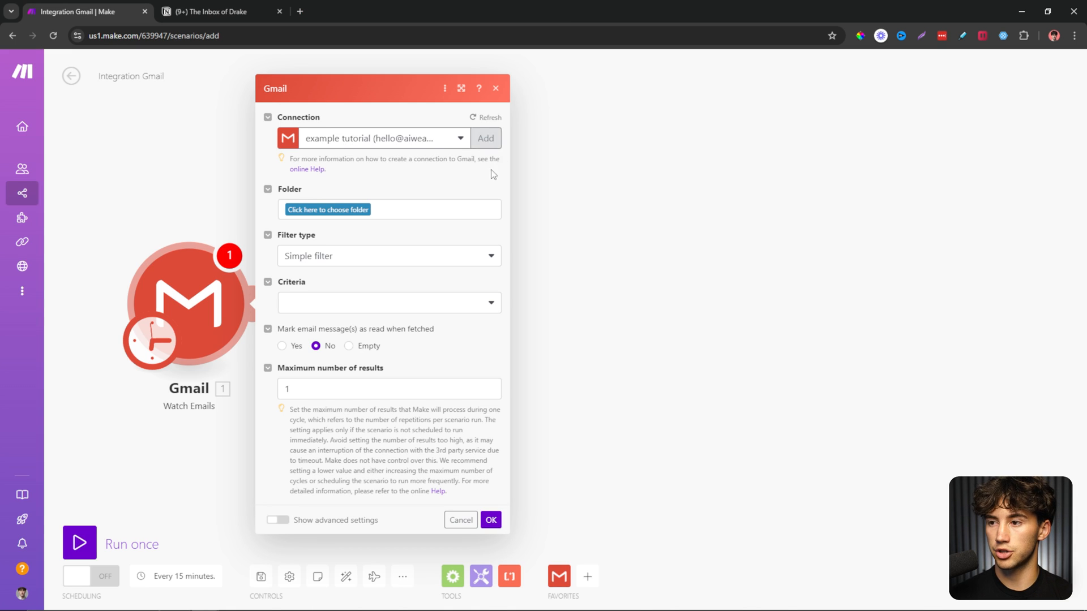
left_click(485, 139)
triple_click(618, 125)
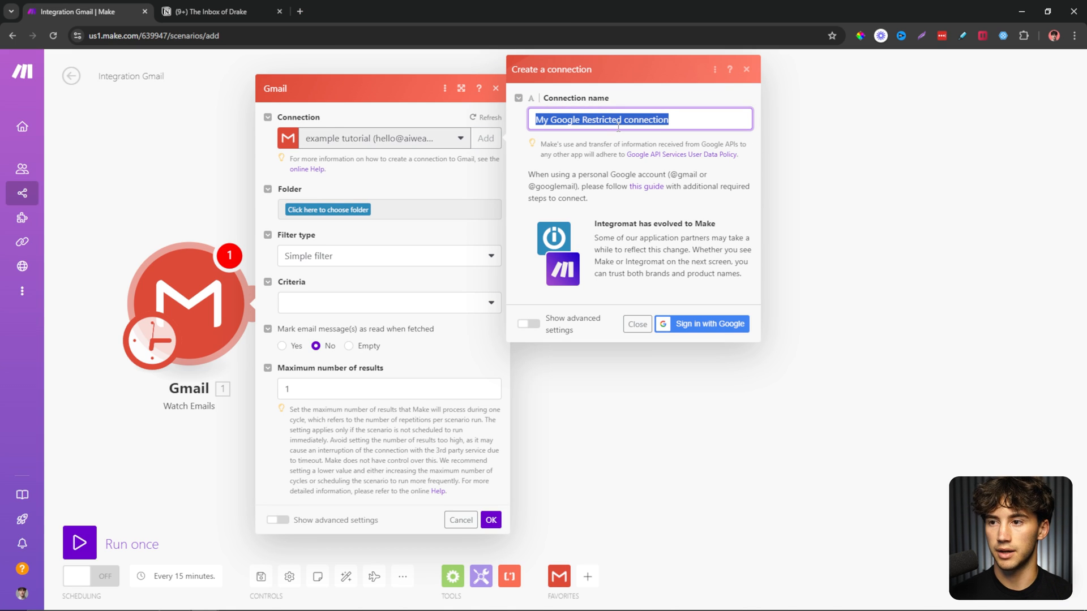
type("tutorital gmail")
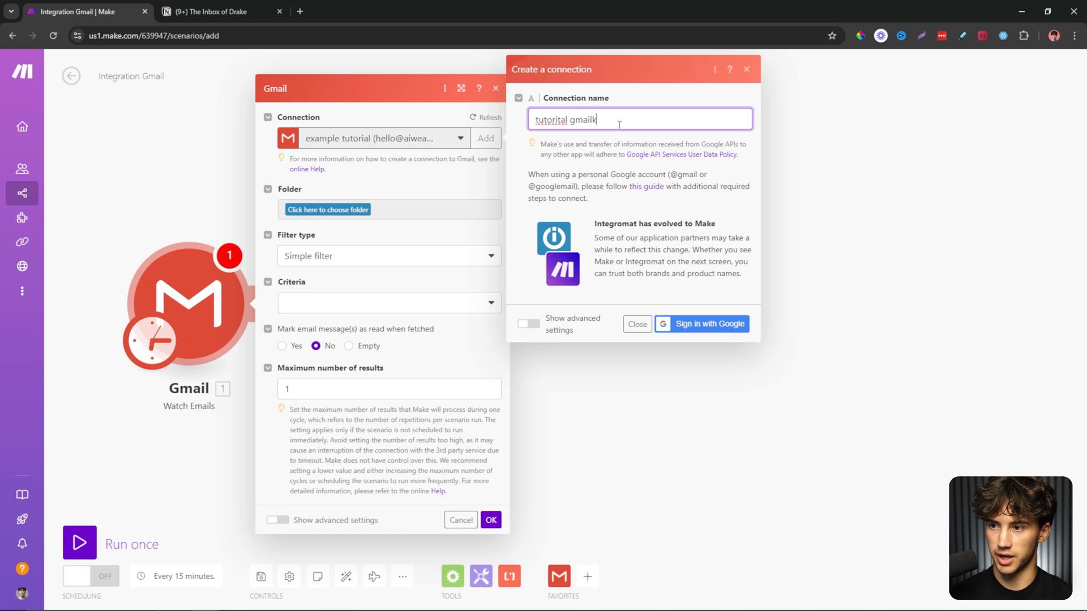
right_click(555, 121)
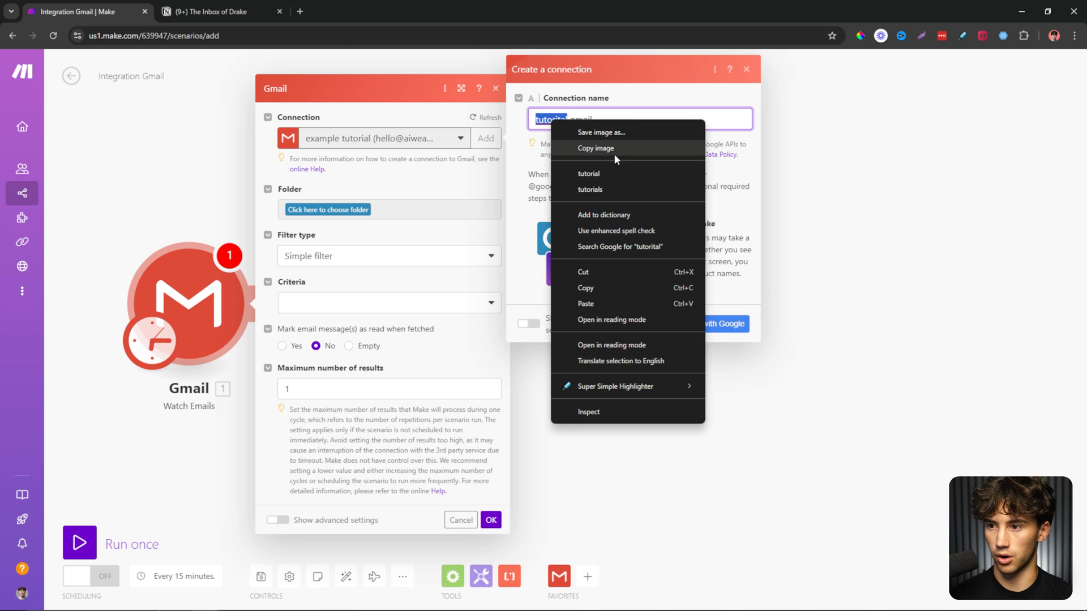
left_click(607, 171)
Sign in with Google, choose the account, and allow Make access to Gmail.
left_click(702, 325)
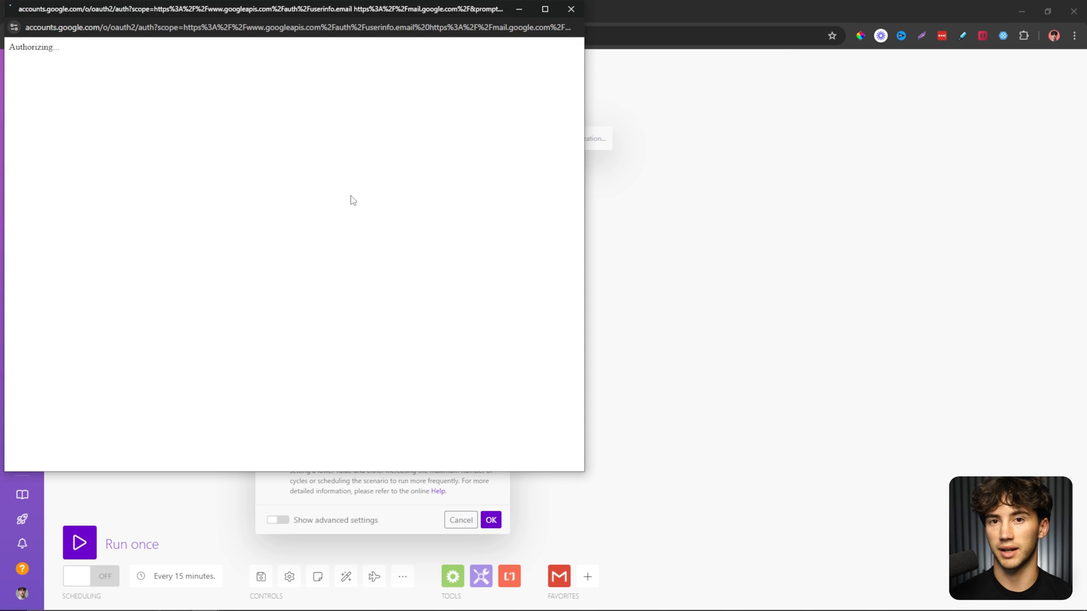
left_click_drag(329, 9, 326, 11)
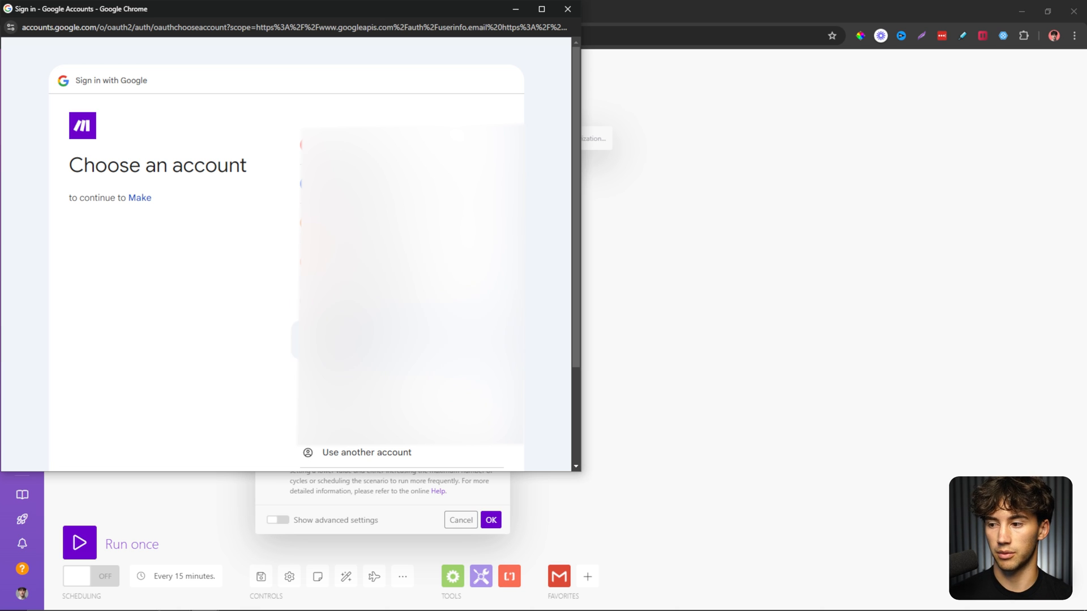
left_click(362, 340)
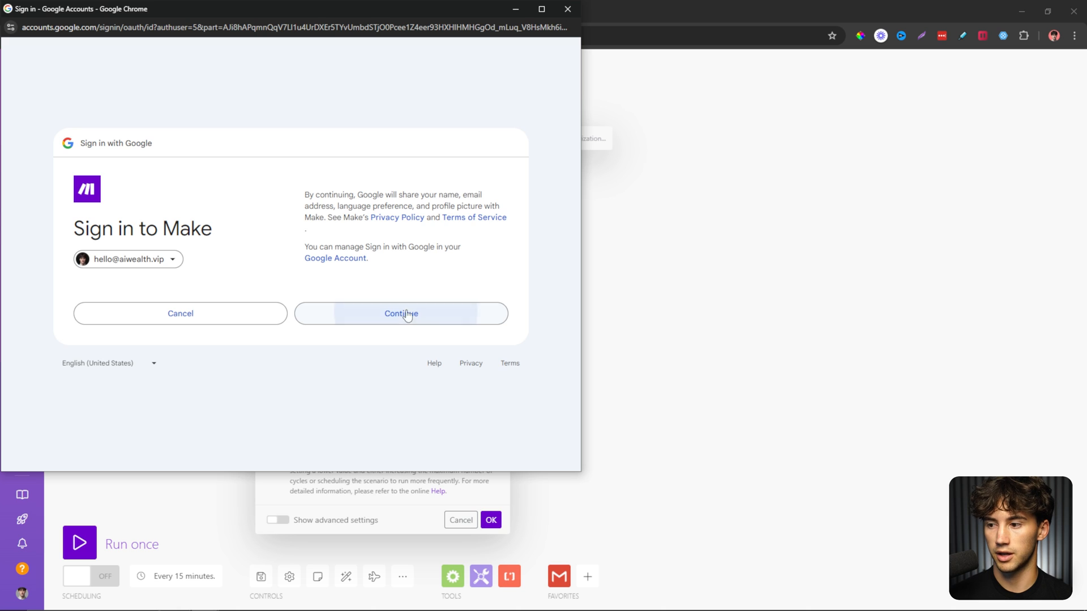
left_click(407, 313)
left_click(397, 354)
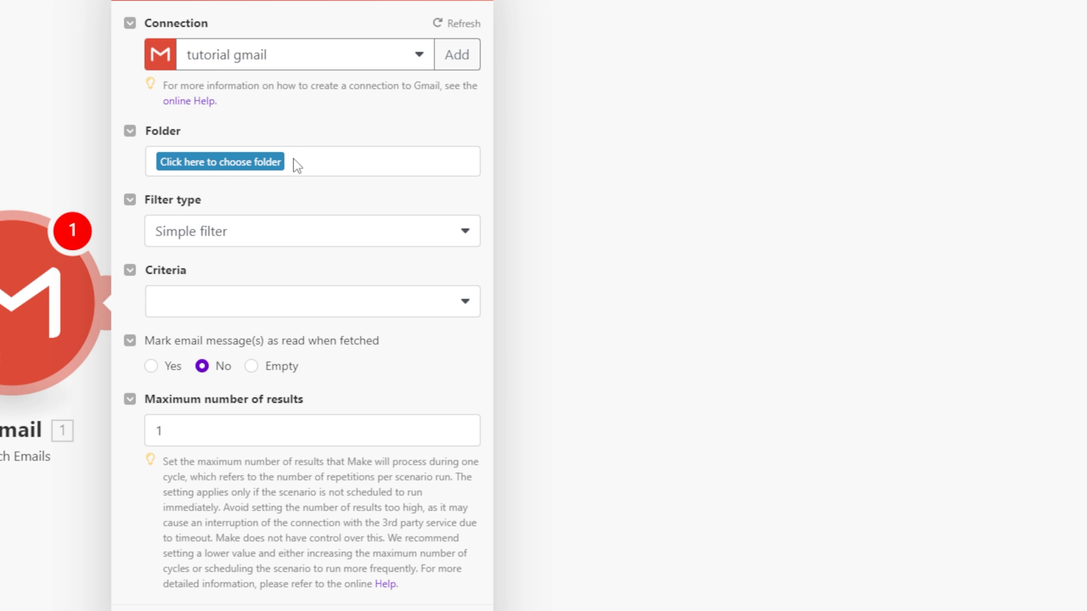
Set the trigger to watch All Mail, Simple filter, only unread emails, up to 20 results.
left_click(202, 161)
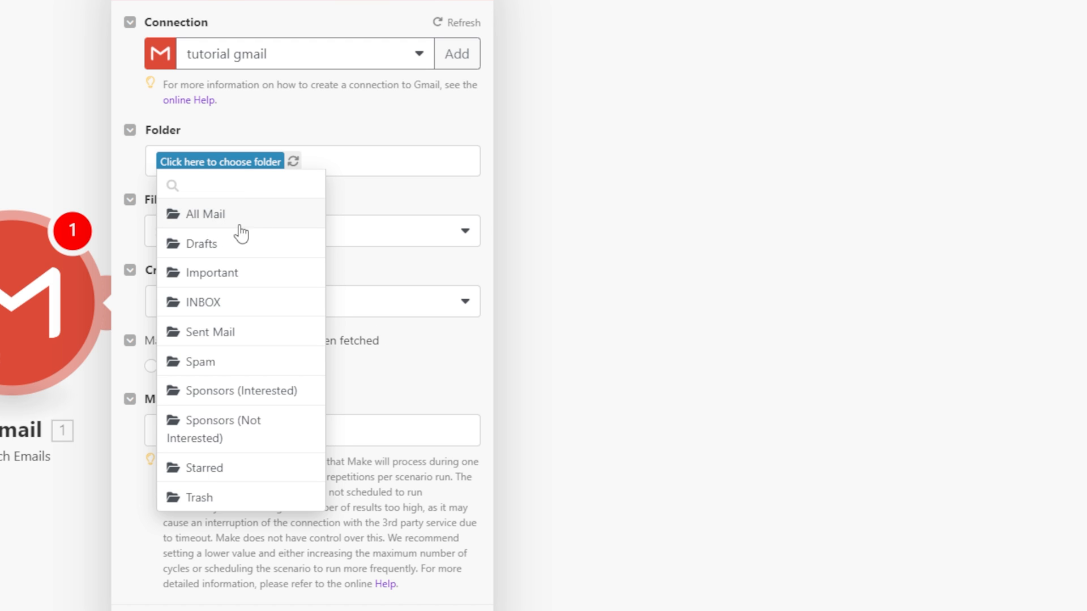
left_click(205, 222)
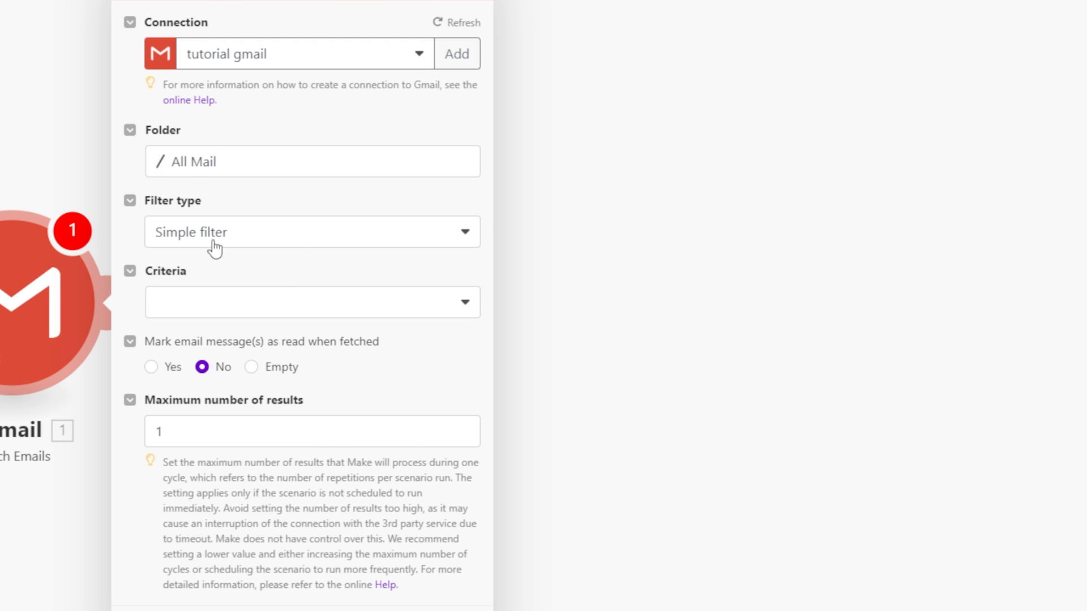
left_click(247, 244)
left_click(214, 262)
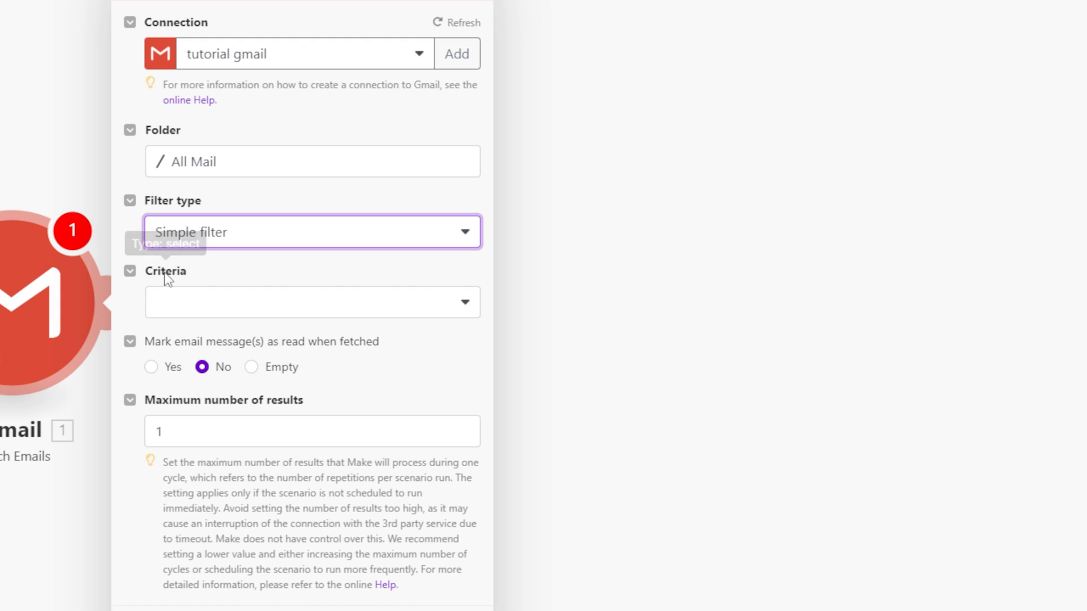
left_click(254, 307)
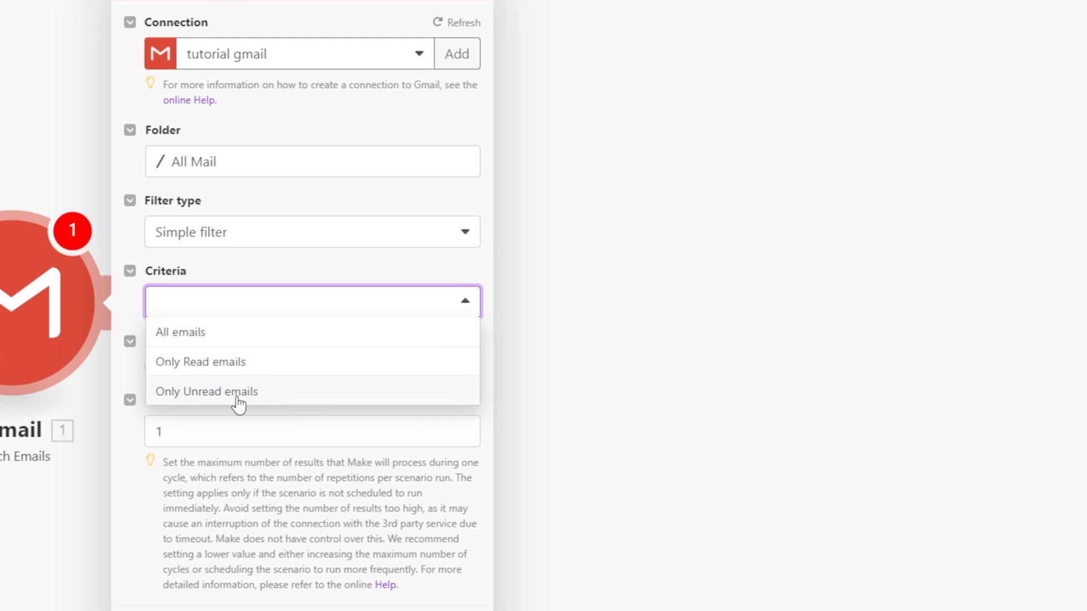
left_click(244, 391)
left_click(236, 305)
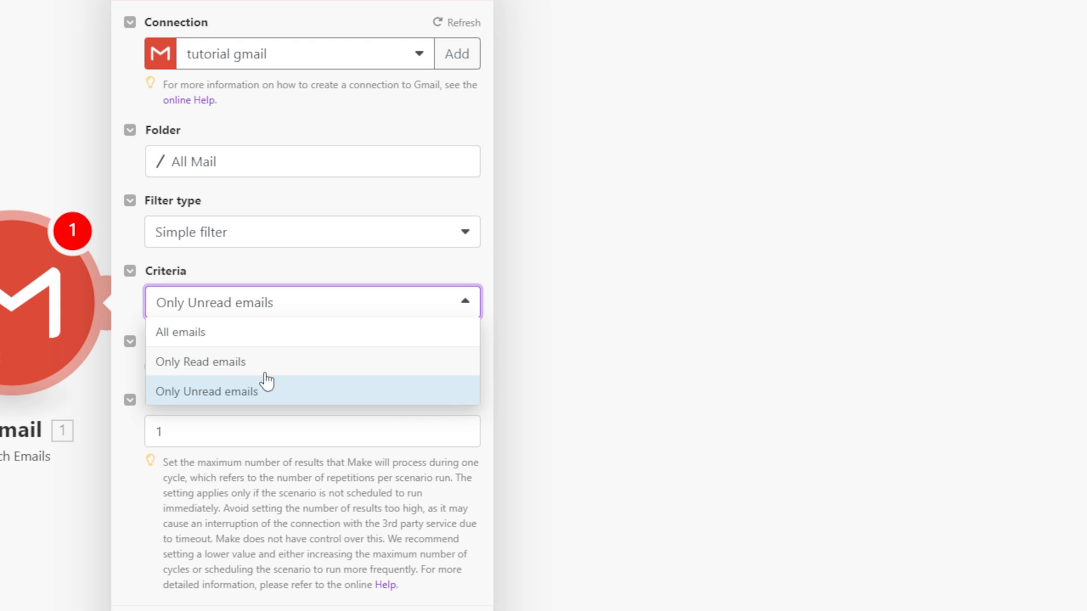
left_click(249, 403)
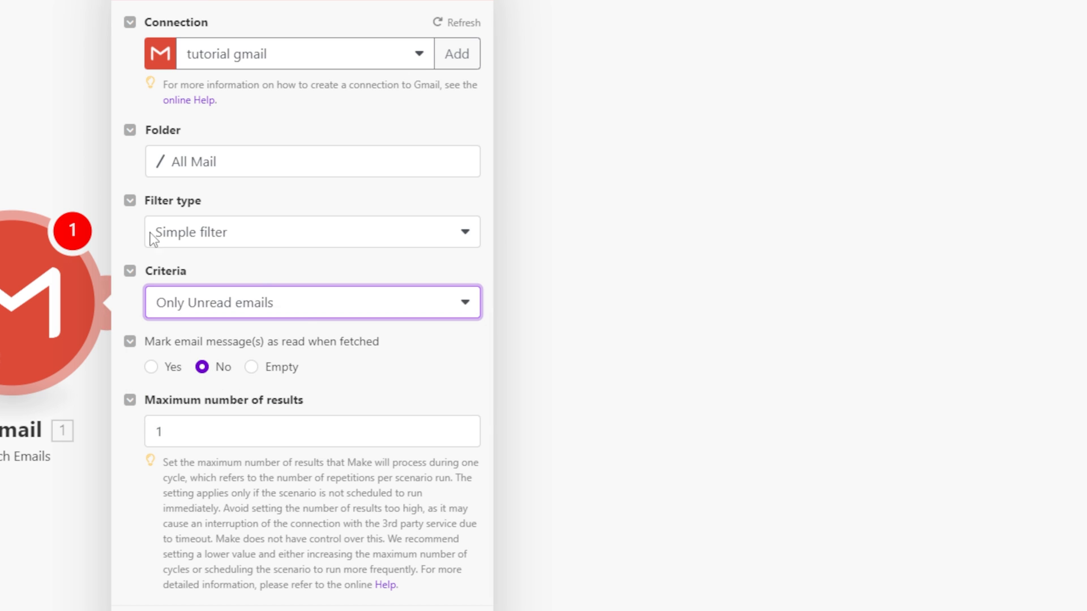
left_click(245, 421)
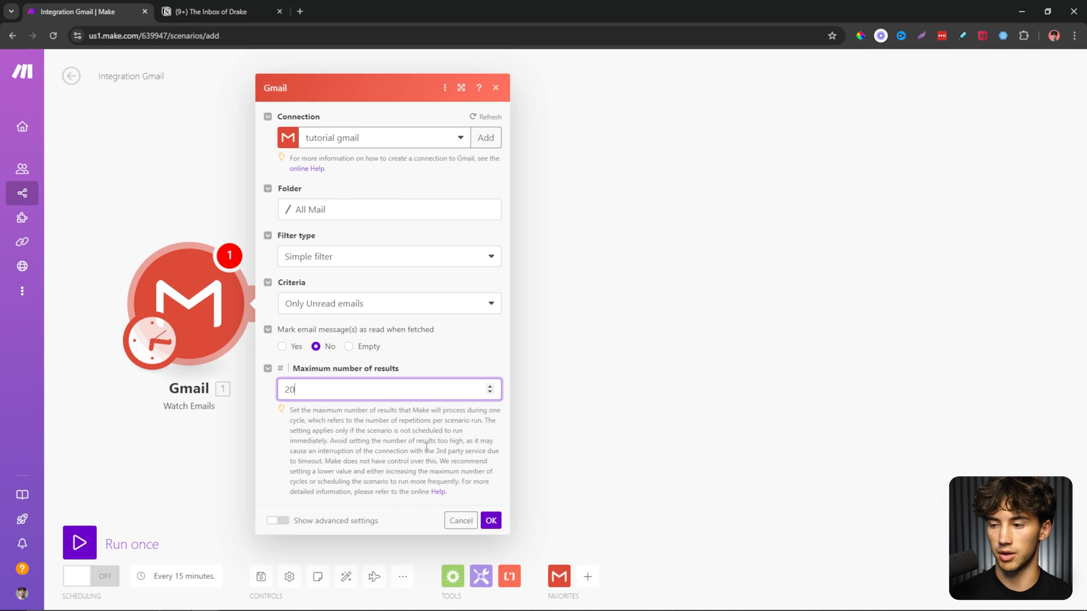
left_click(490, 520)
left_click(491, 374)
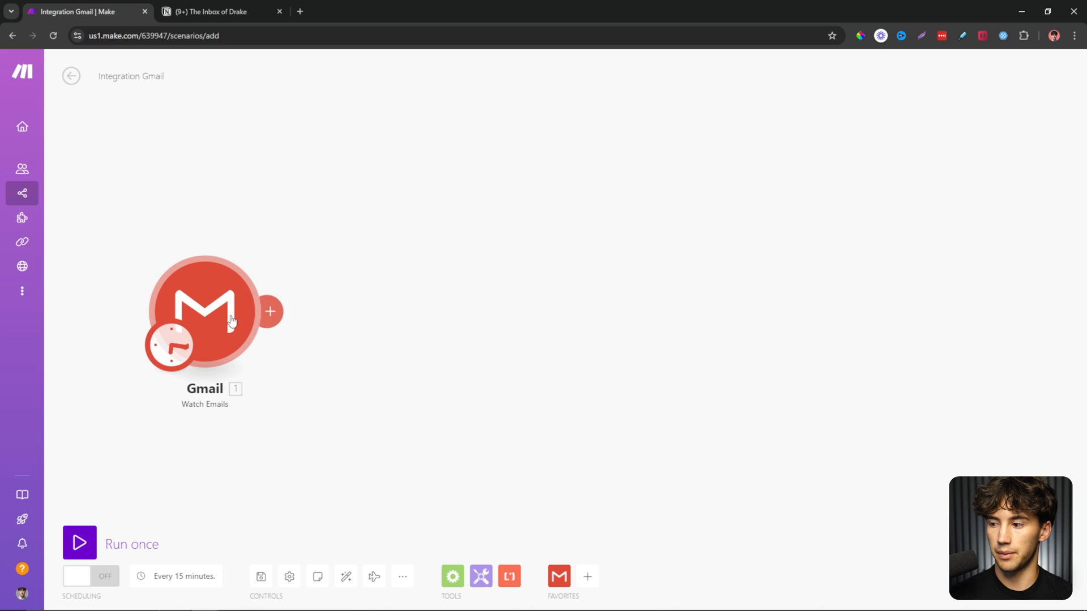
Glance at the Notion inbox page, then add a second module after Gmail.
left_click(195, 10)
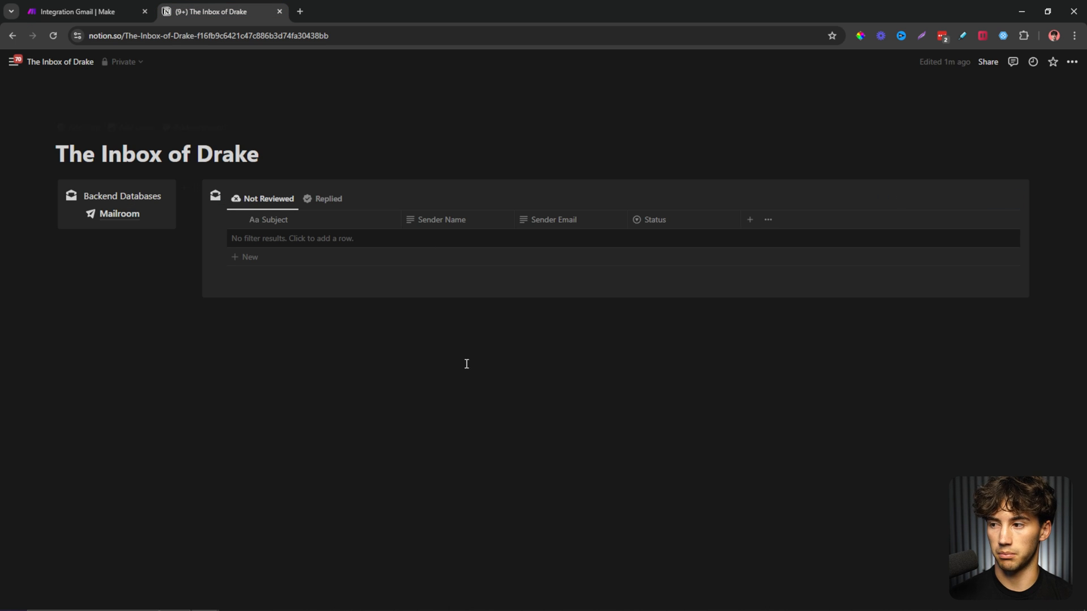
left_click(97, 8)
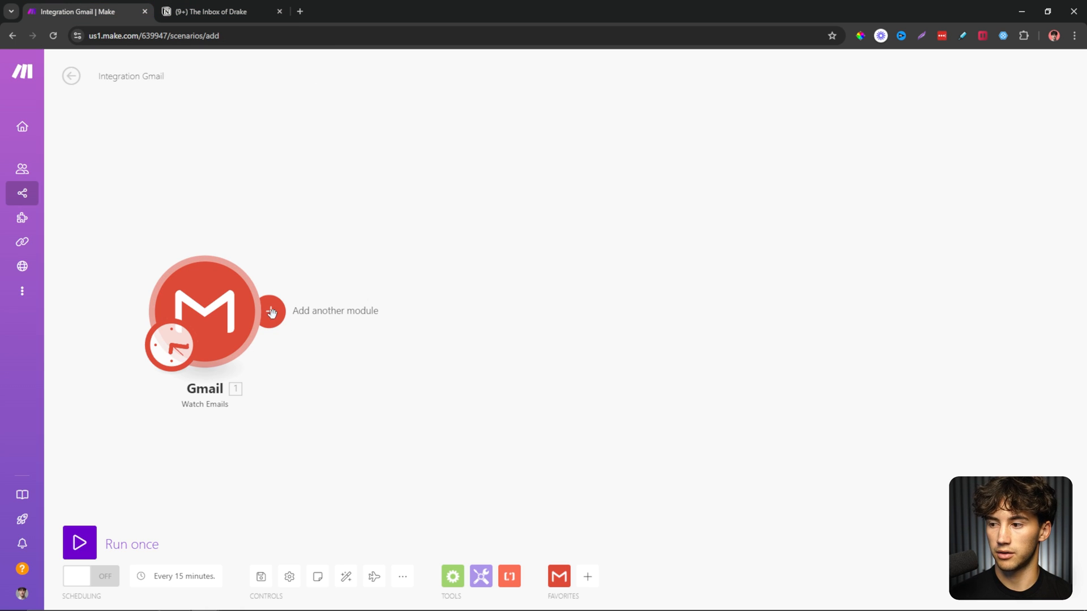
left_click(272, 311)
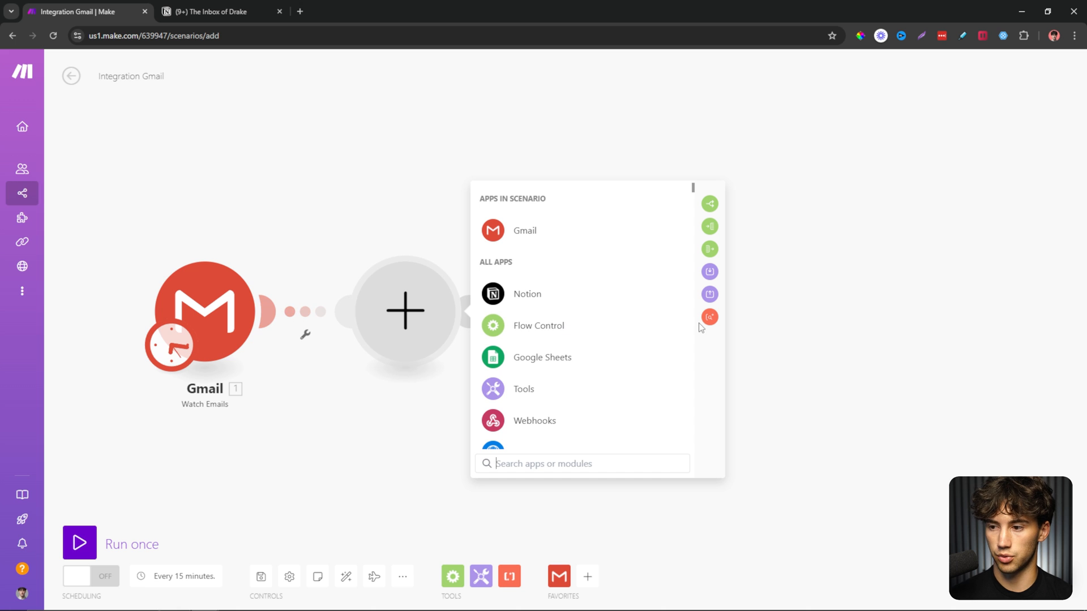
Add Notion's Create a Database Item module after the Gmail trigger.
left_click(531, 297)
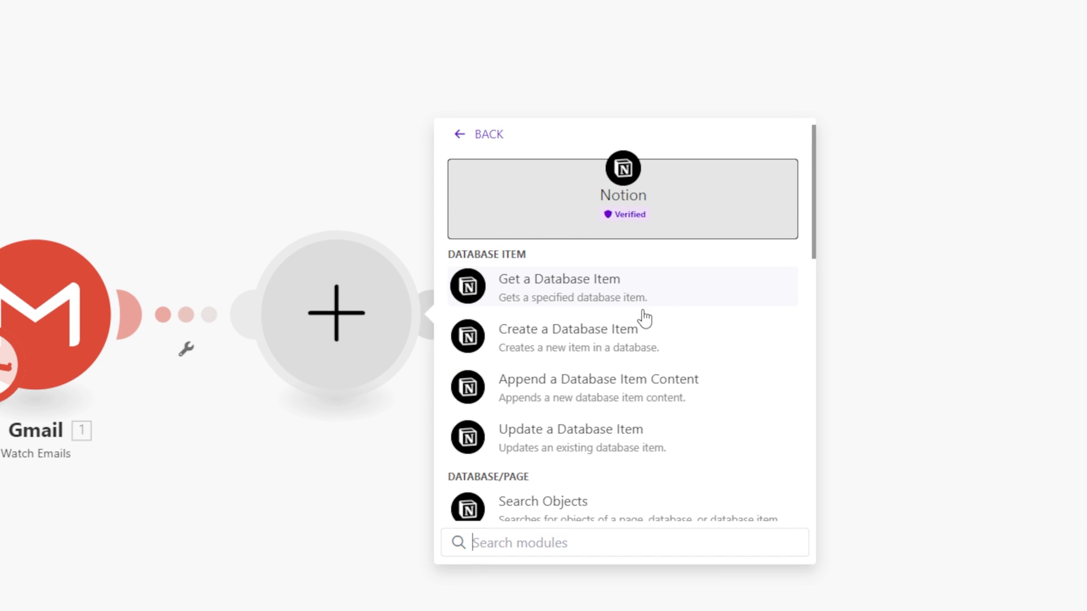
scroll(643, 318, "down", 2)
scroll(640, 318, "up", 2)
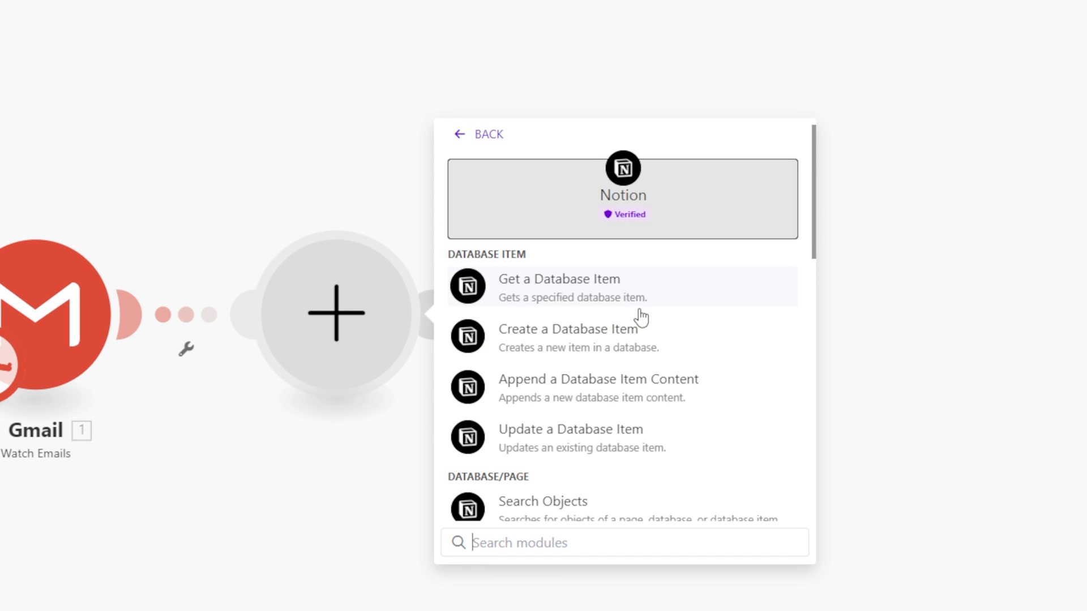
left_click(680, 341)
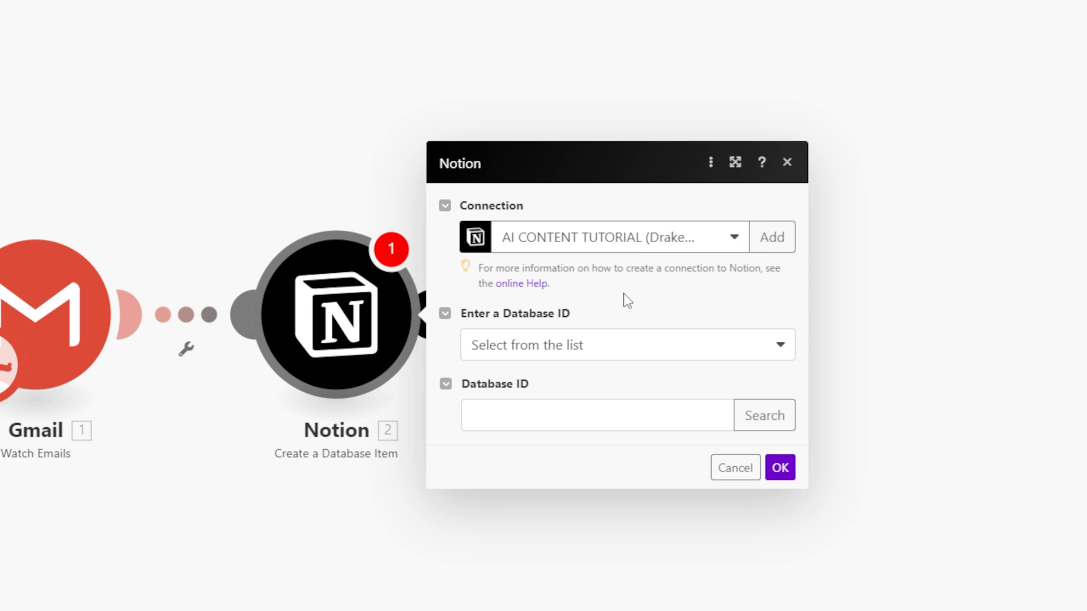
Create and save a Notion Public connection with a custom name to start authorization.
left_click(781, 245)
left_click(905, 247)
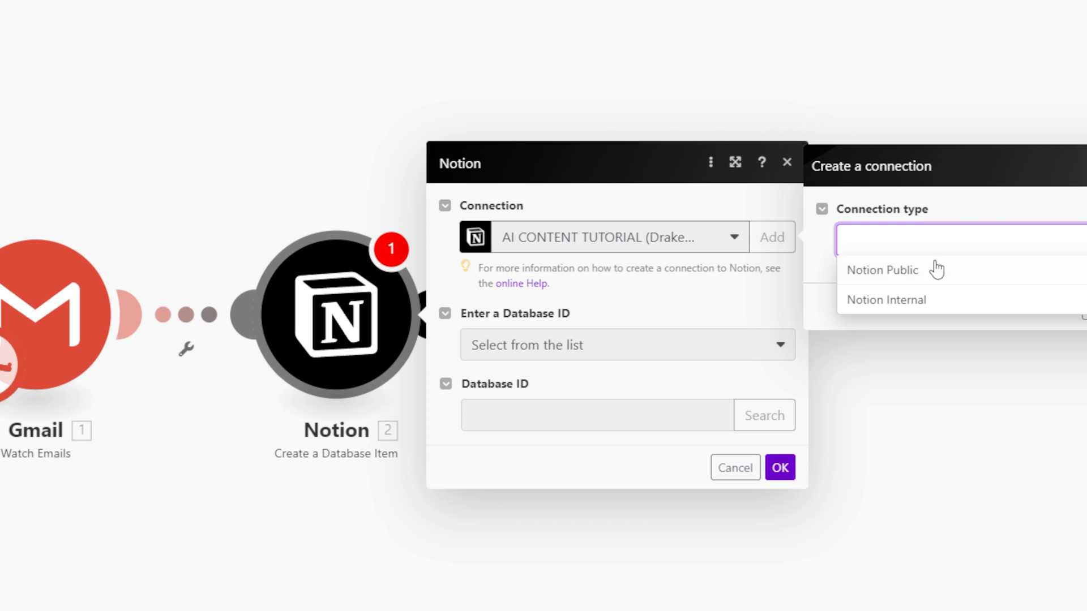
left_click(965, 276)
key("Tab")
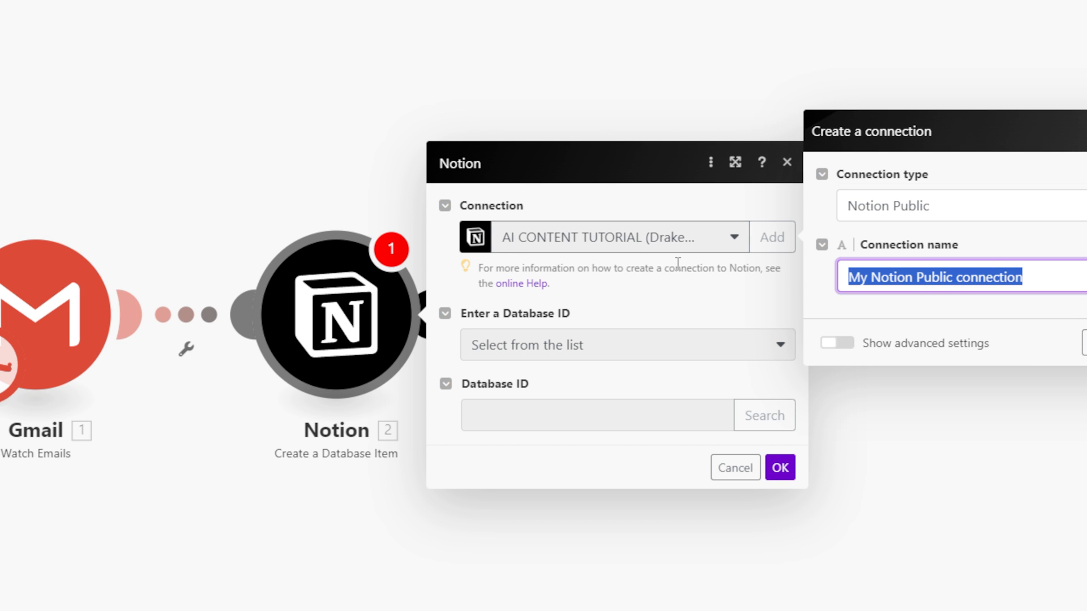
type("tutorial drake esc")
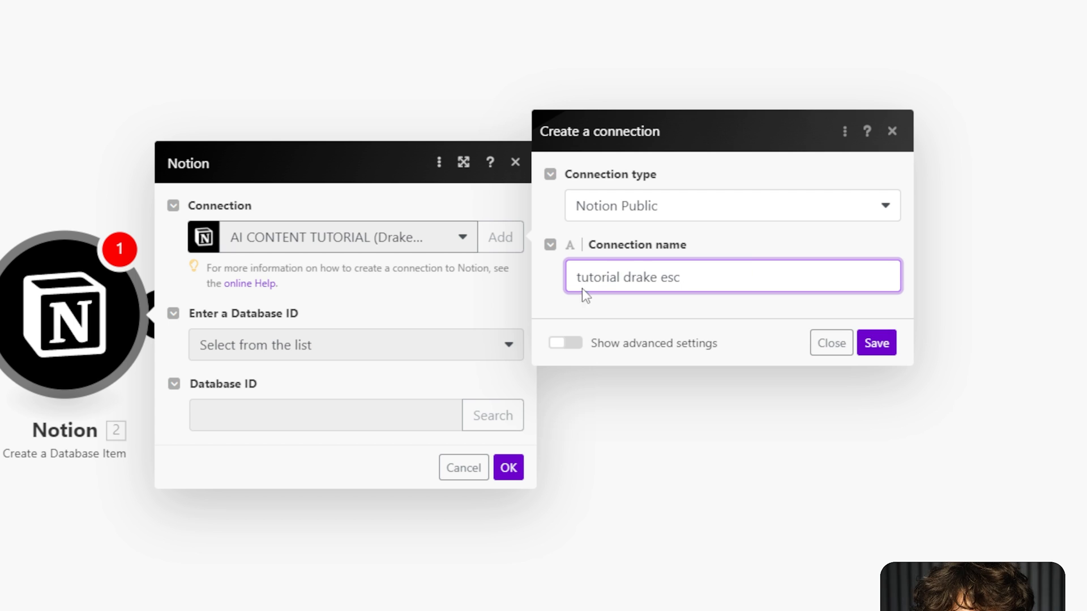
left_click(875, 342)
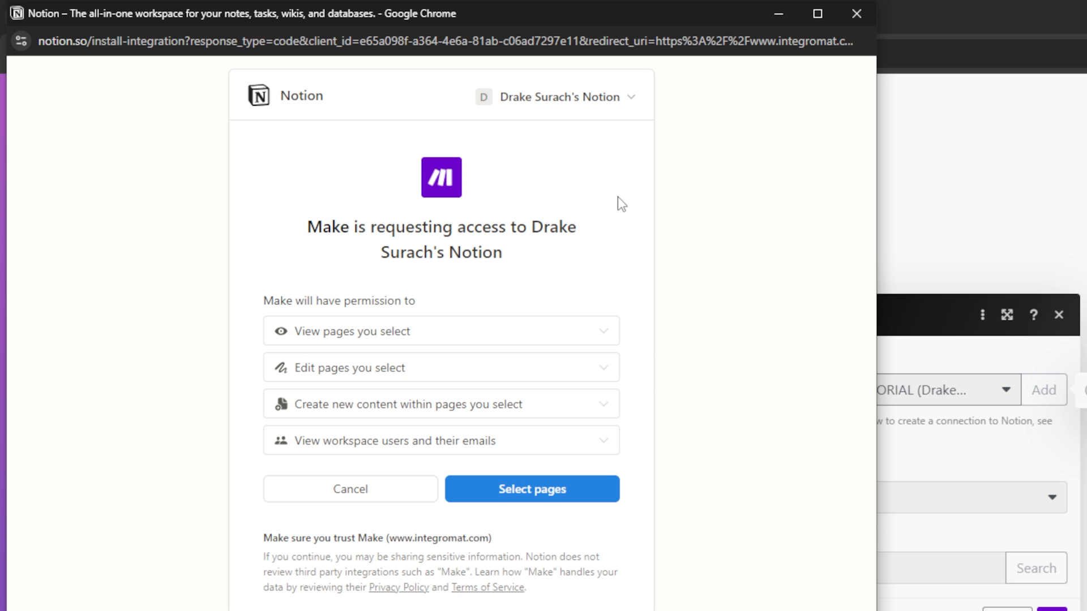
Share only the inbox page, unticking the similarly named page, and allow Make access.
left_click(575, 504)
scroll(453, 422, "down", 2)
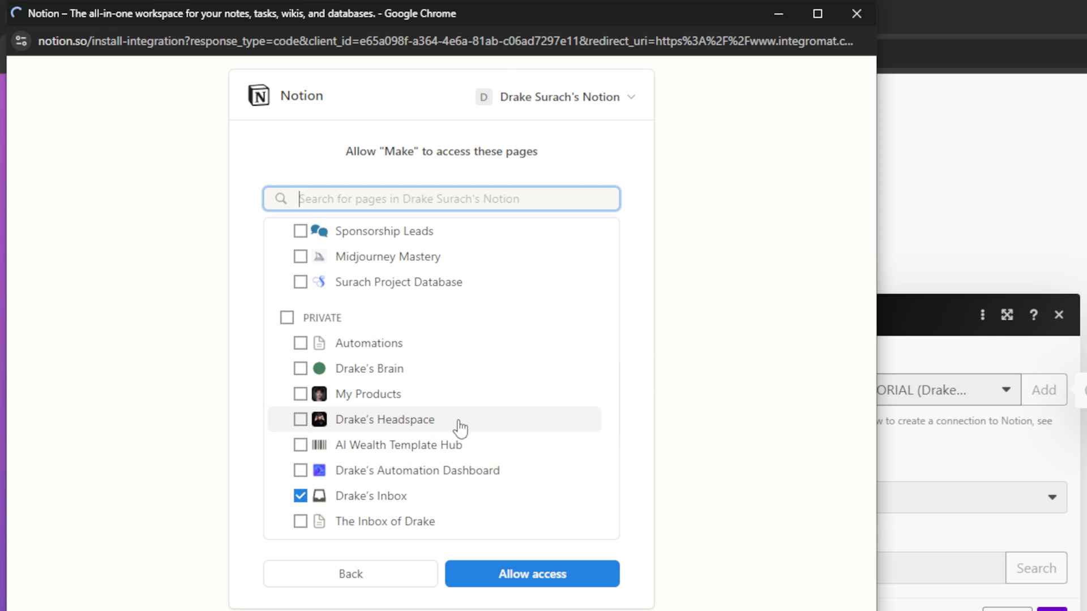
left_click(300, 498)
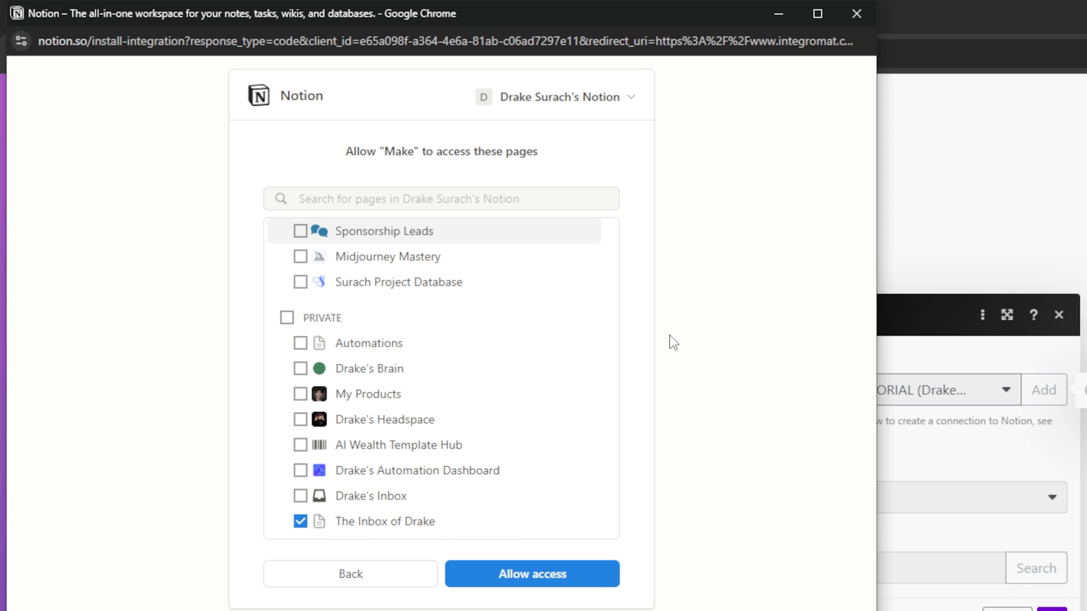
left_click(529, 576)
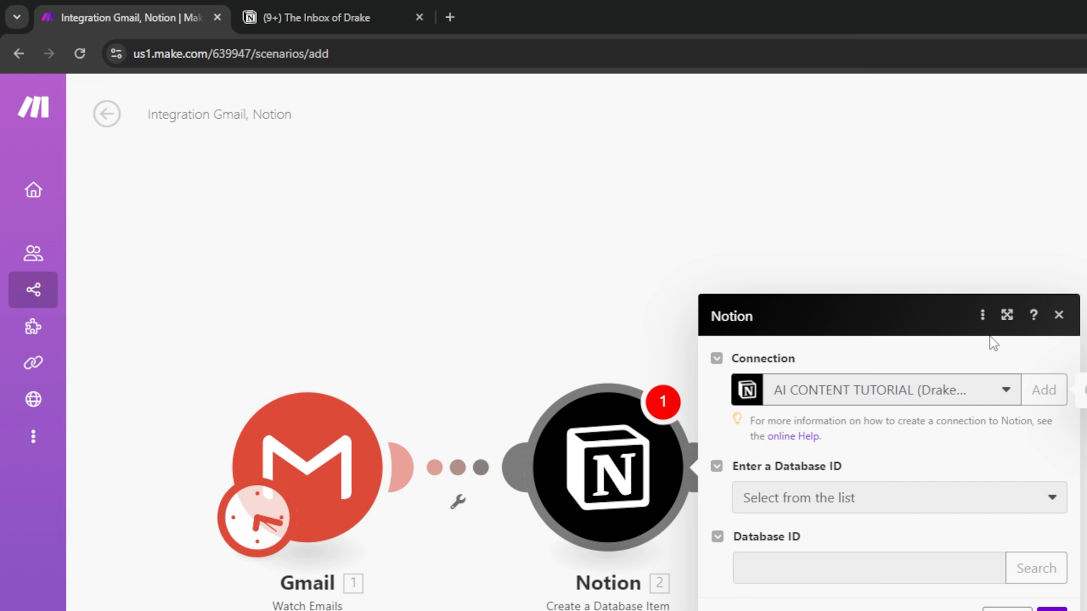
Copy the Mailroom database title from Notion and search it as the Notion module's Database ID.
left_click(317, 18)
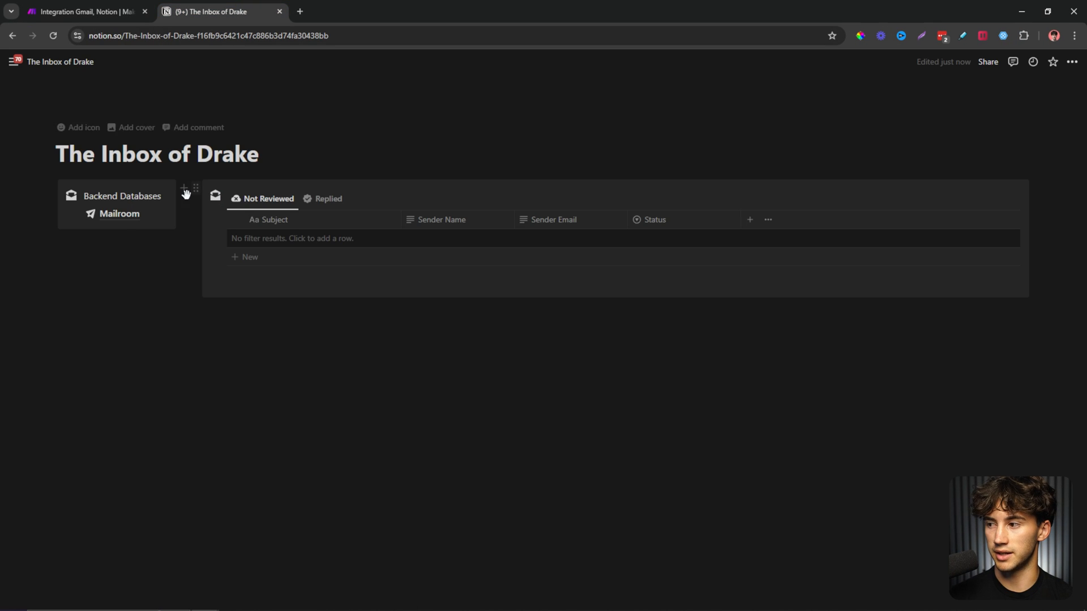
left_click(113, 216)
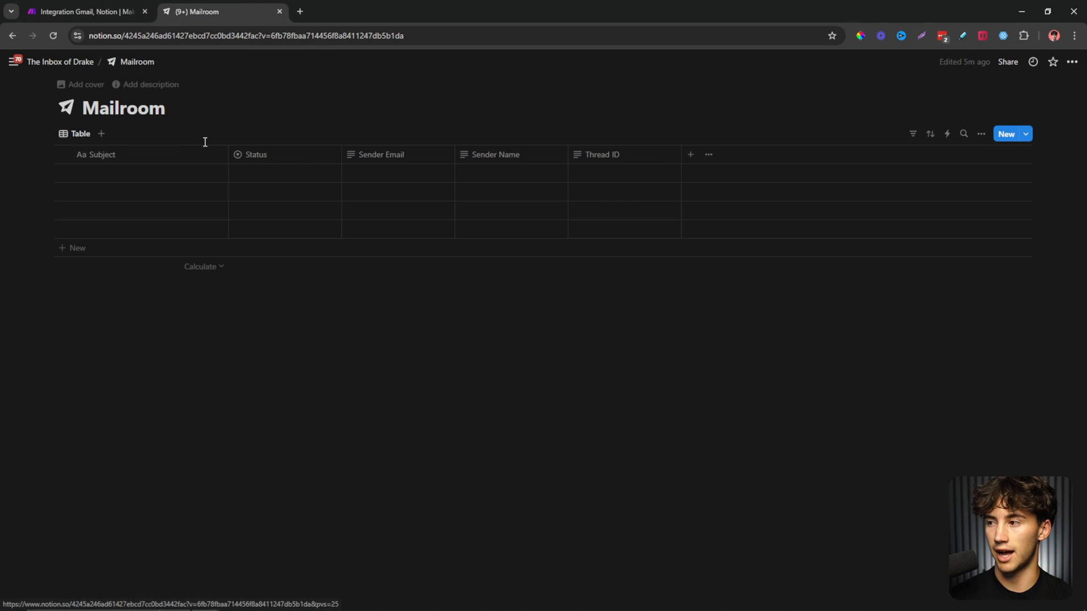
left_click_drag(165, 108, 83, 111)
key("ctrl+c")
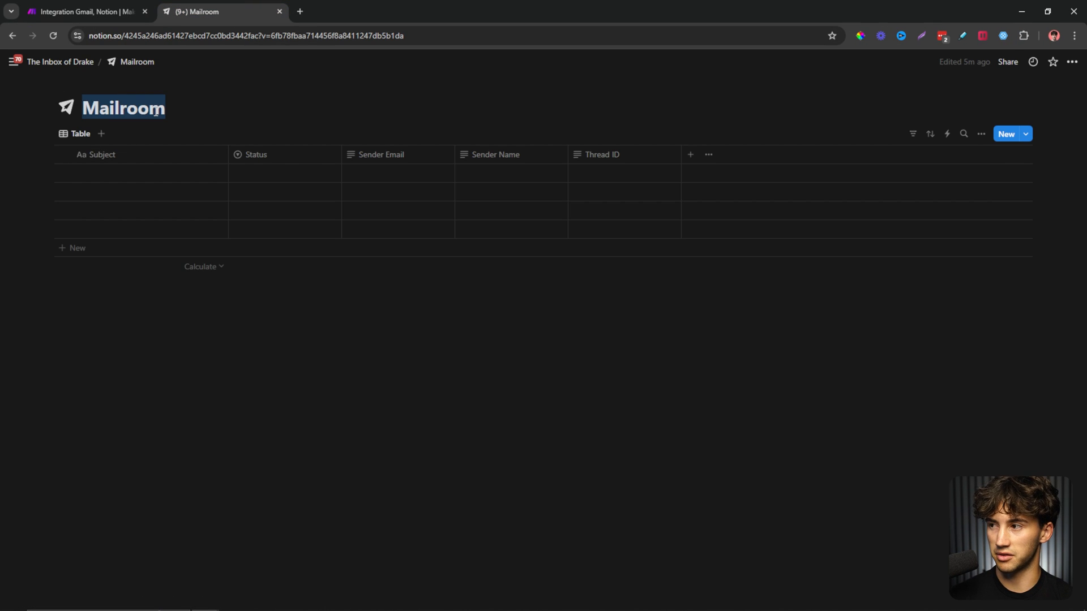
left_click(139, 8)
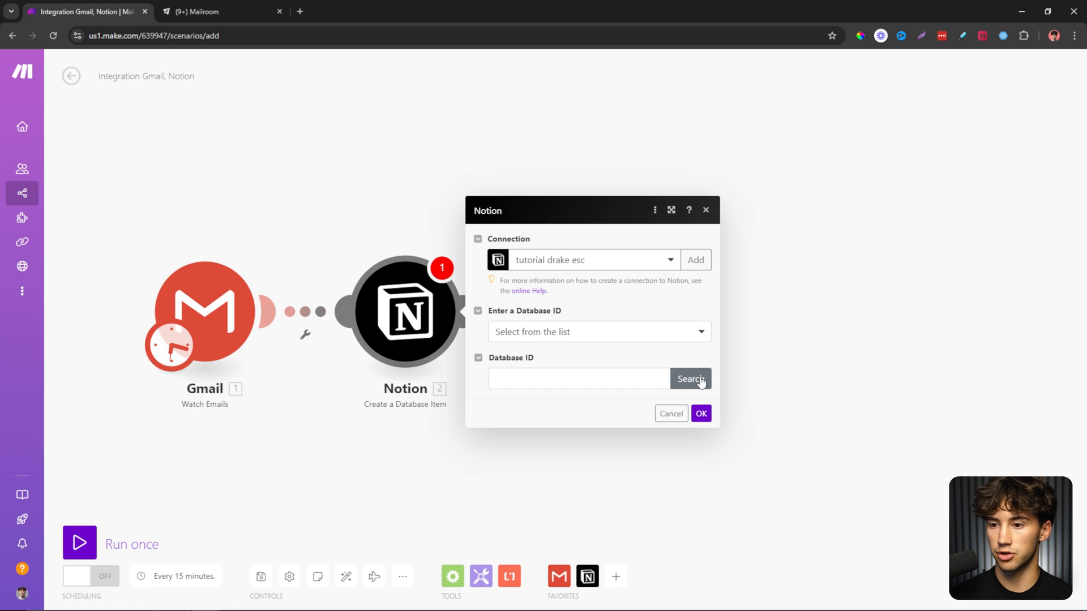
left_click(700, 381)
left_click(812, 380)
key("ctrl+v")
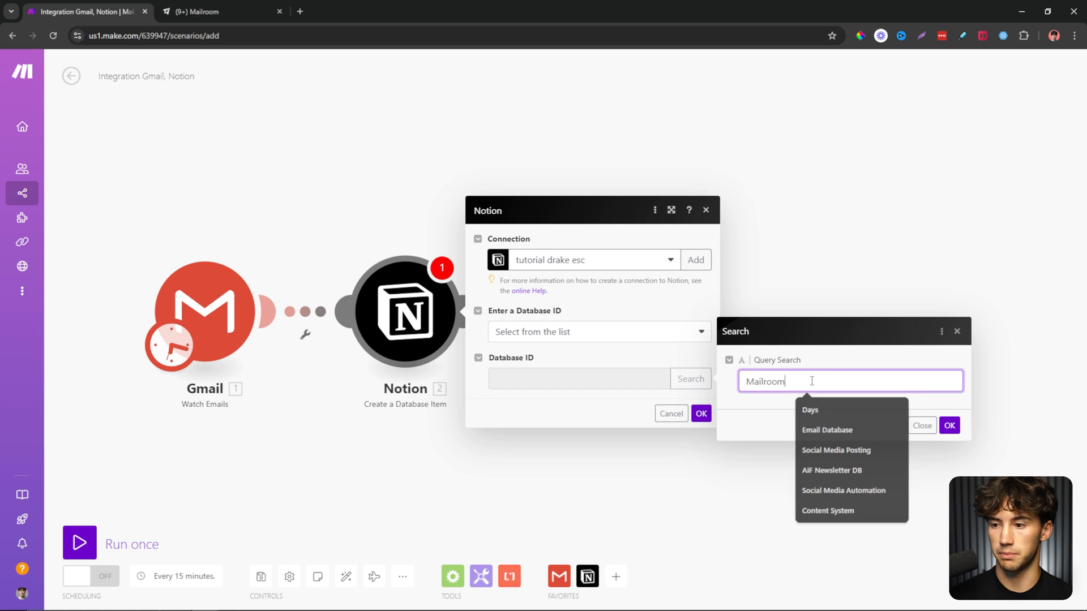
key("Escape")
left_click(949, 425)
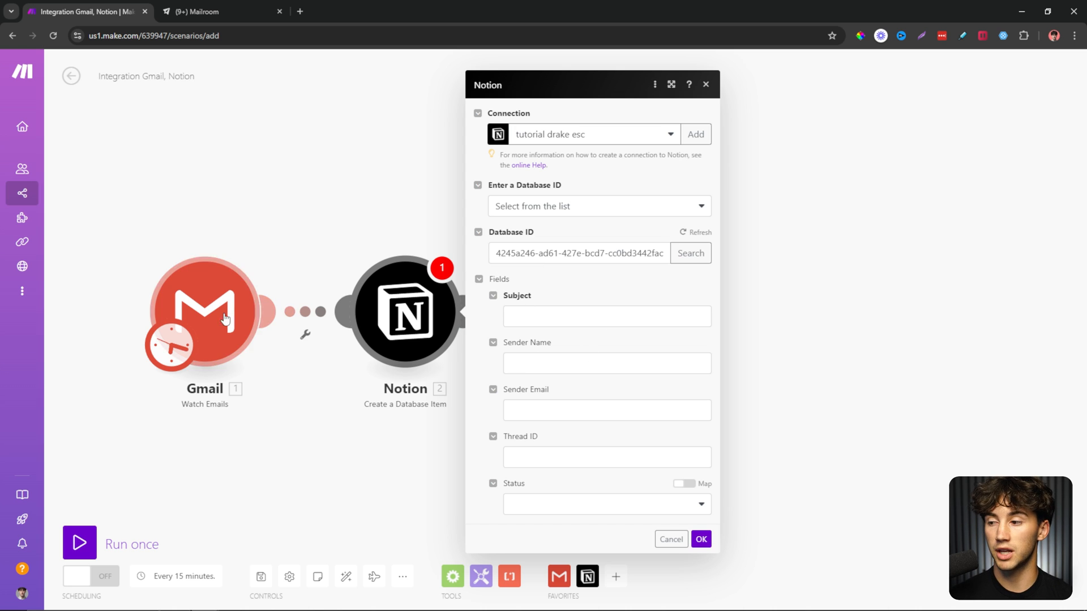
Map Gmail's subject, sender name and sender email address into Subject, Sender Name and Sender Email.
scroll(327, 237, "down", 1)
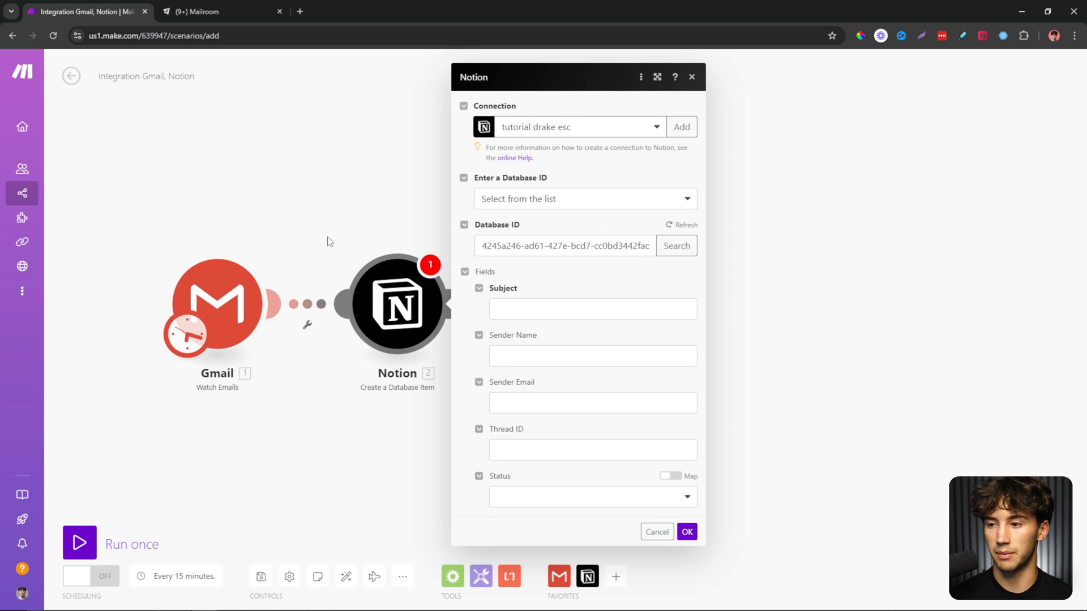
double_click(502, 288)
left_click(565, 305)
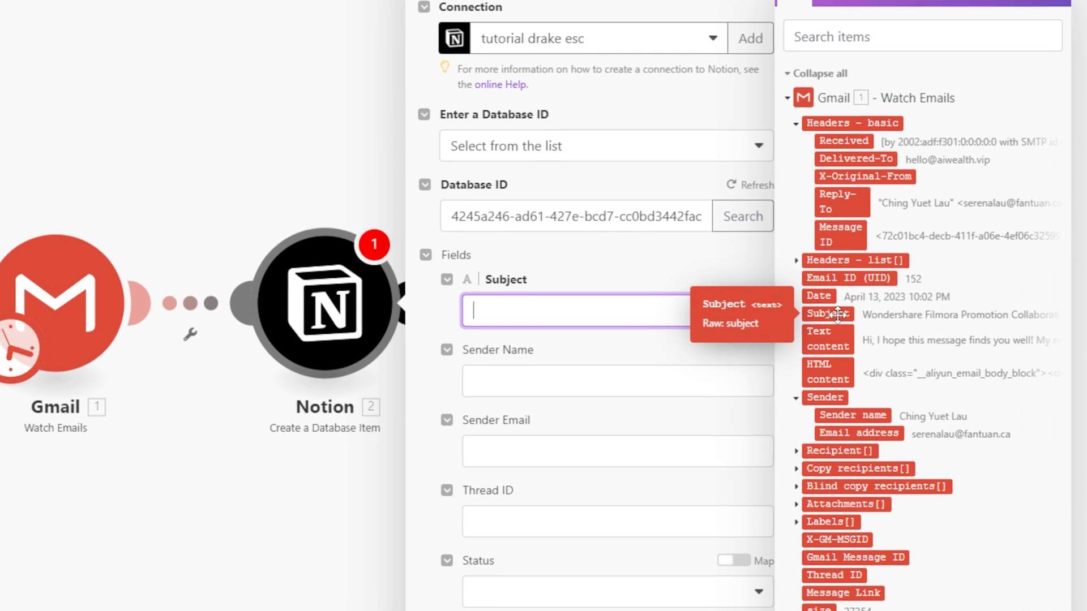
left_click(838, 314)
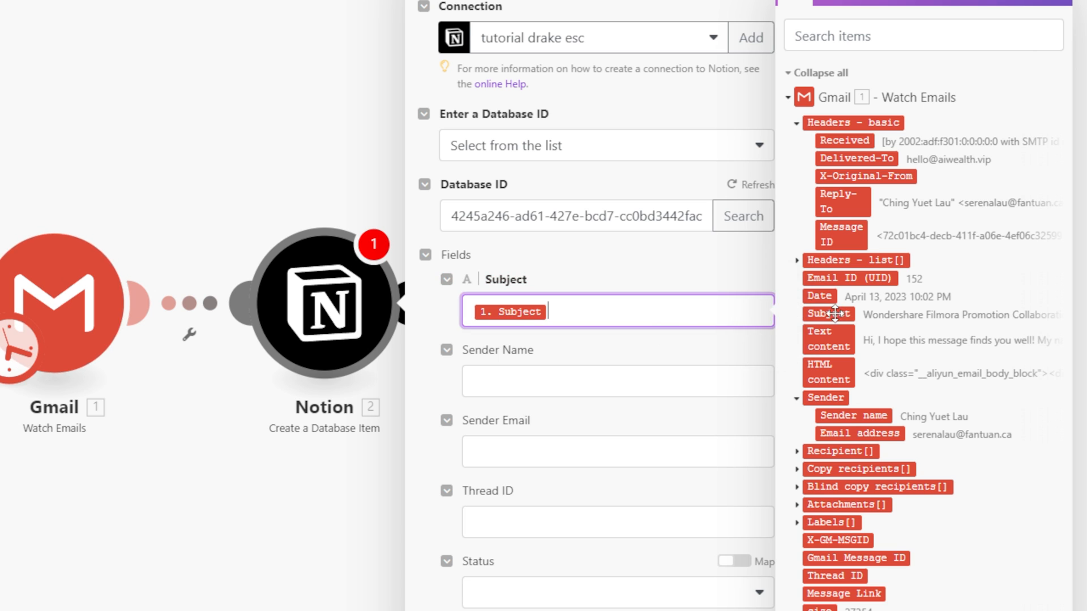
left_click(592, 390)
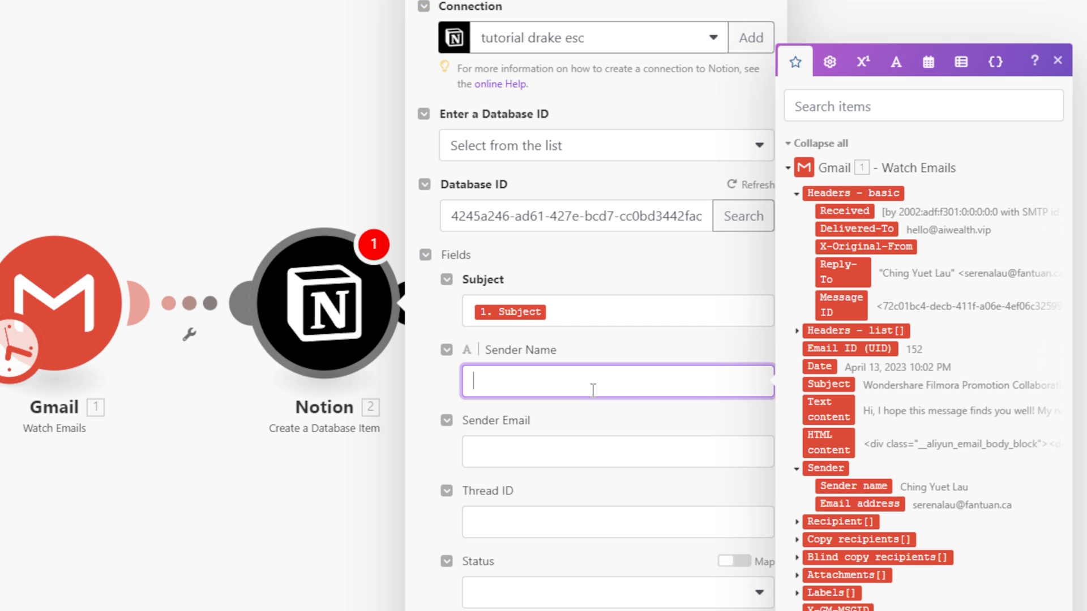
left_click(851, 486)
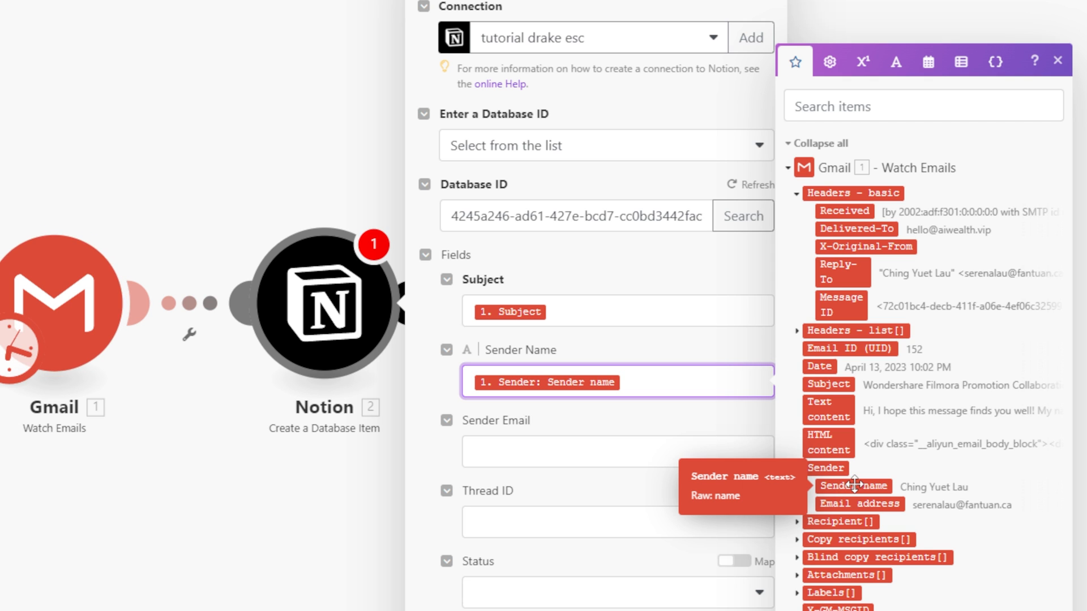
left_click(544, 454)
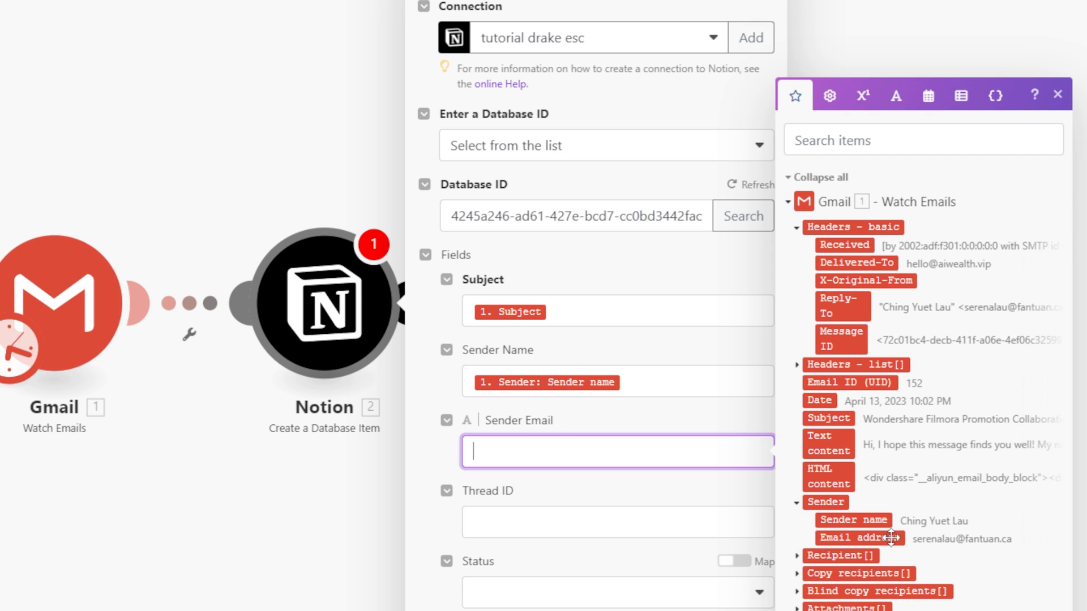
left_click(860, 537)
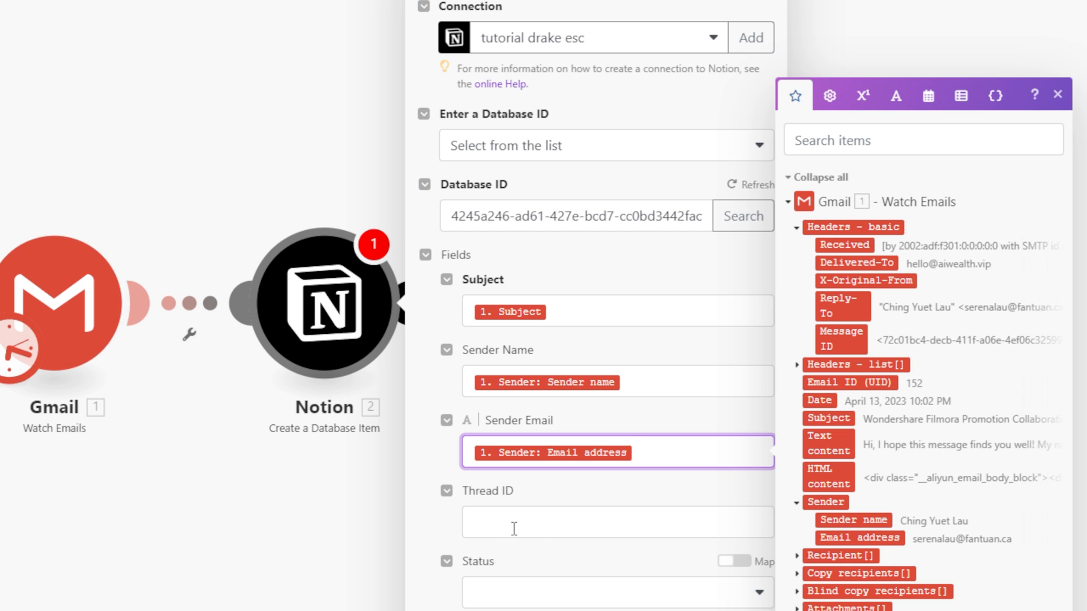
Map the Gmail Thread ID into Thread ID, set Status to Not Reviewed, and save the module.
left_click(557, 527)
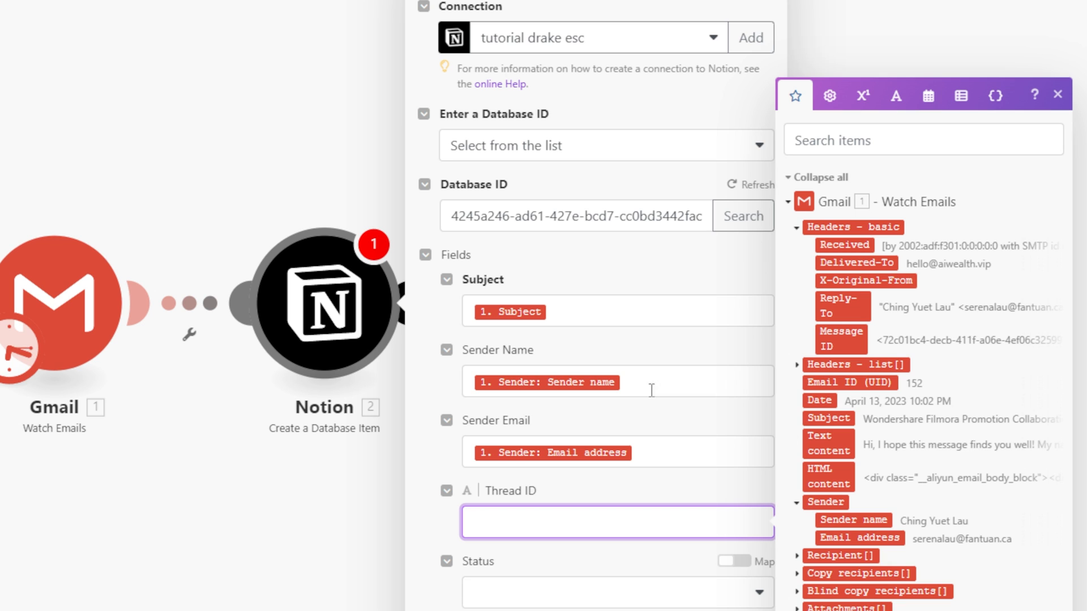
left_click(500, 605)
left_click(554, 525)
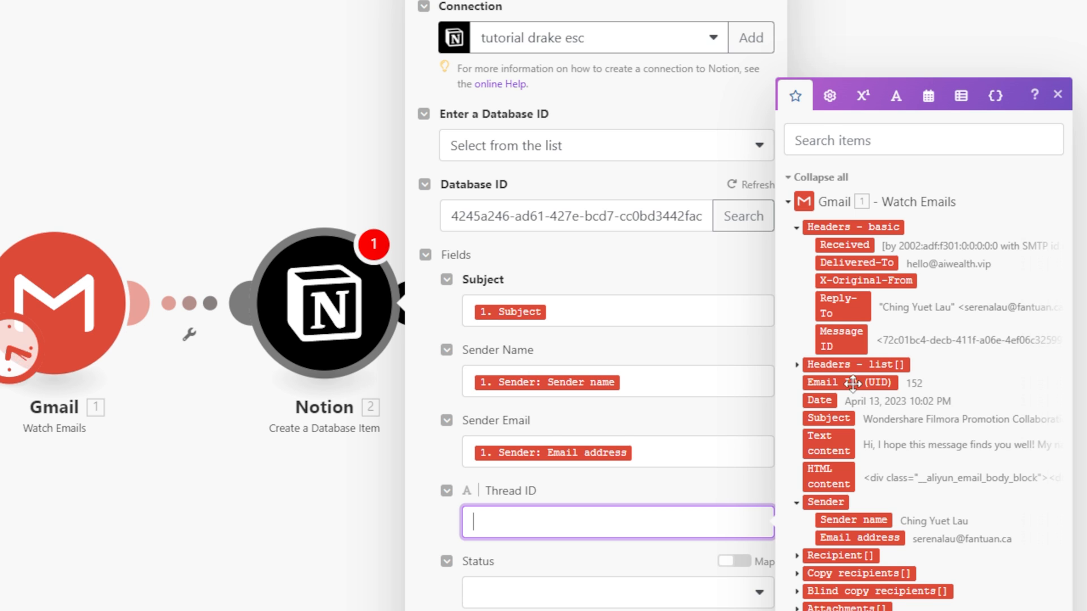
scroll(844, 563, "down", 2)
scroll(844, 563, "down", 1)
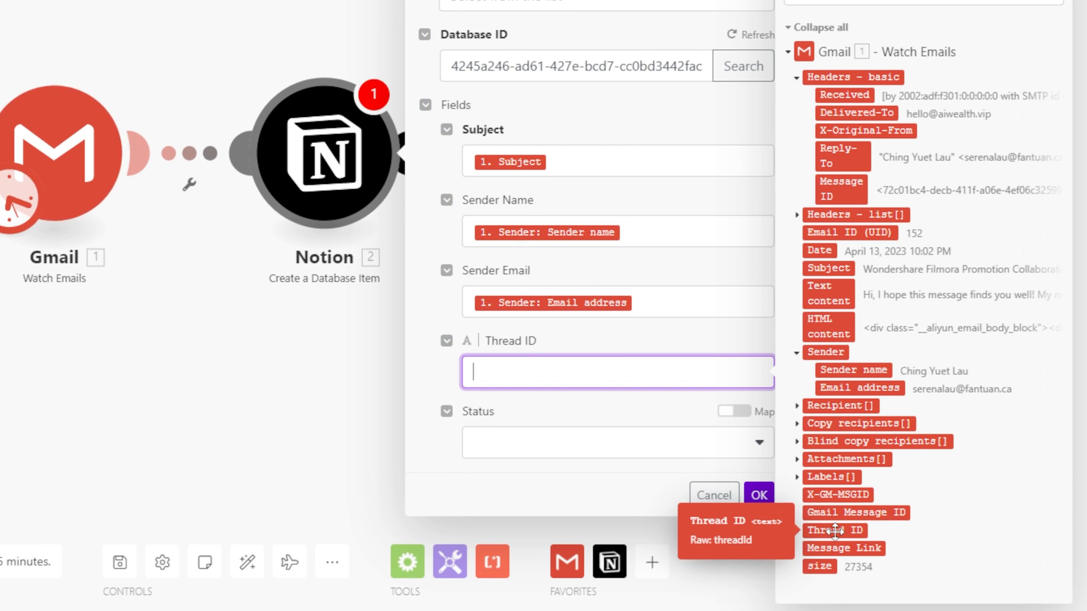
left_click(826, 528)
left_click(685, 344)
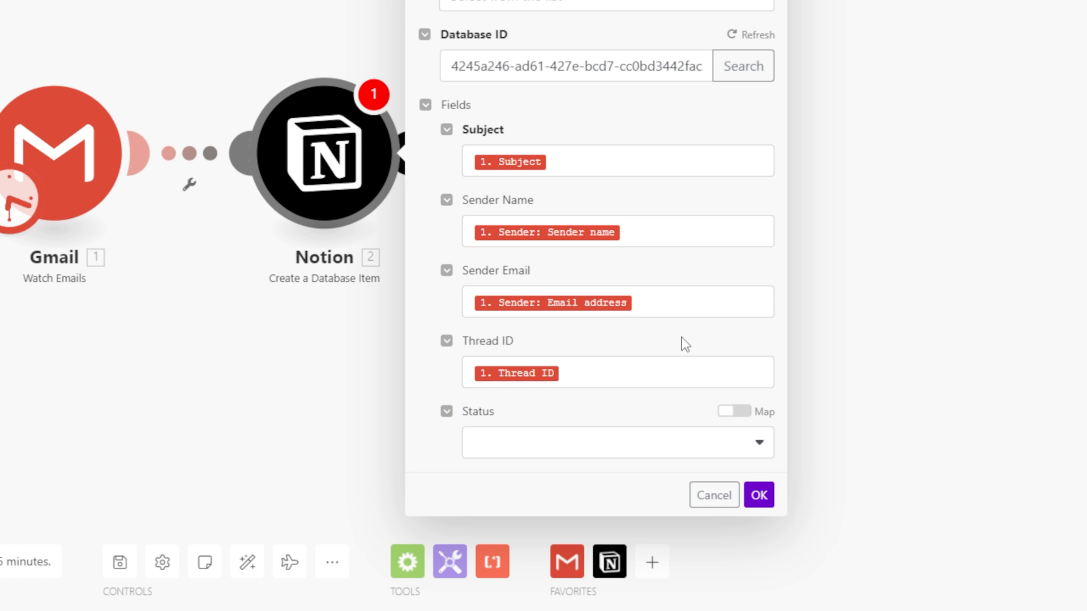
left_click(565, 438)
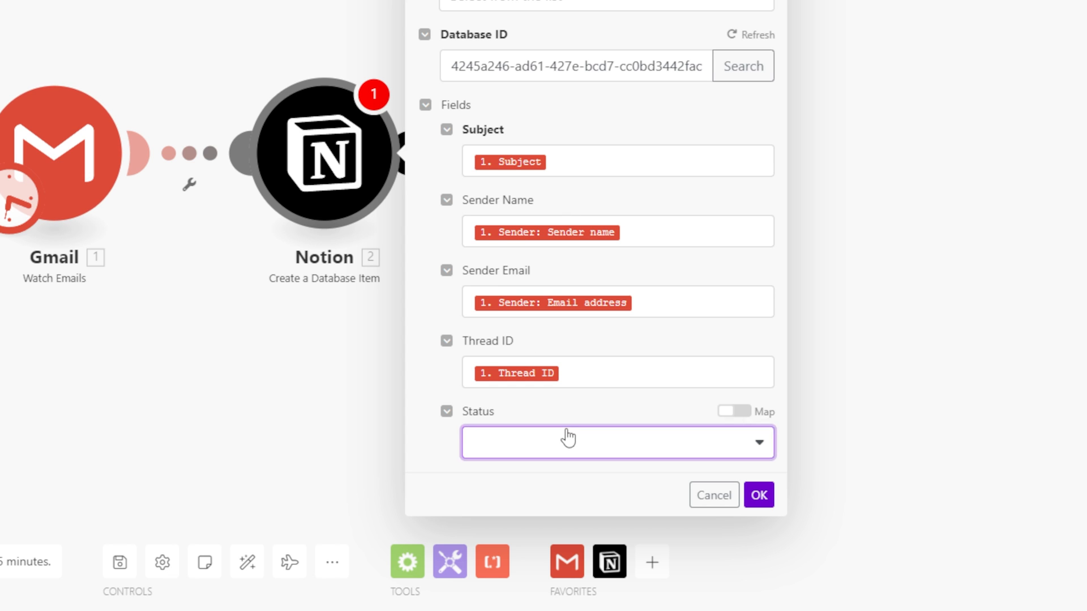
left_click(522, 469)
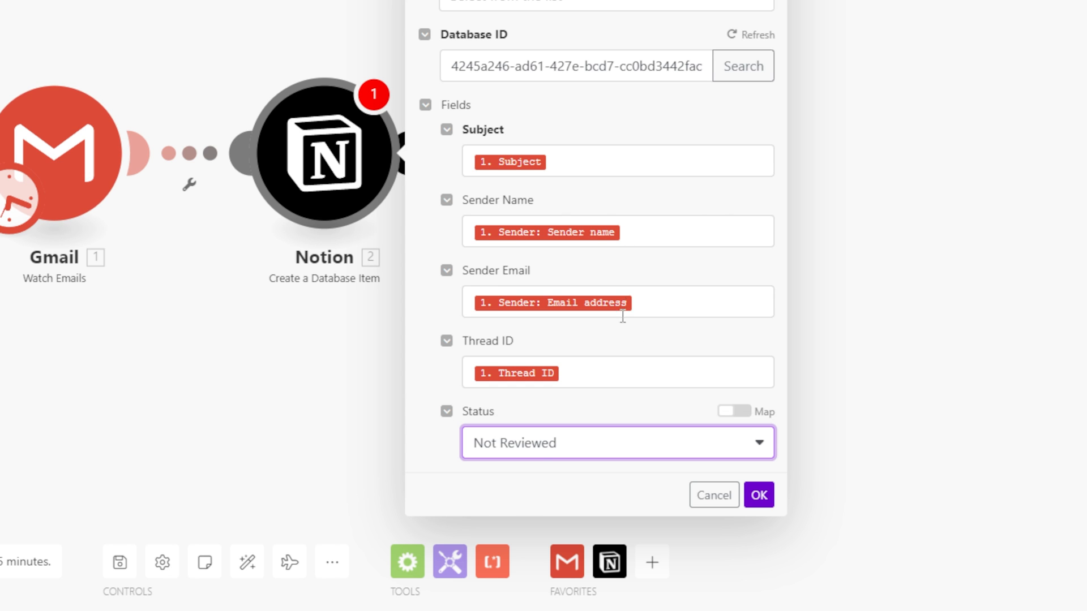
left_click(759, 495)
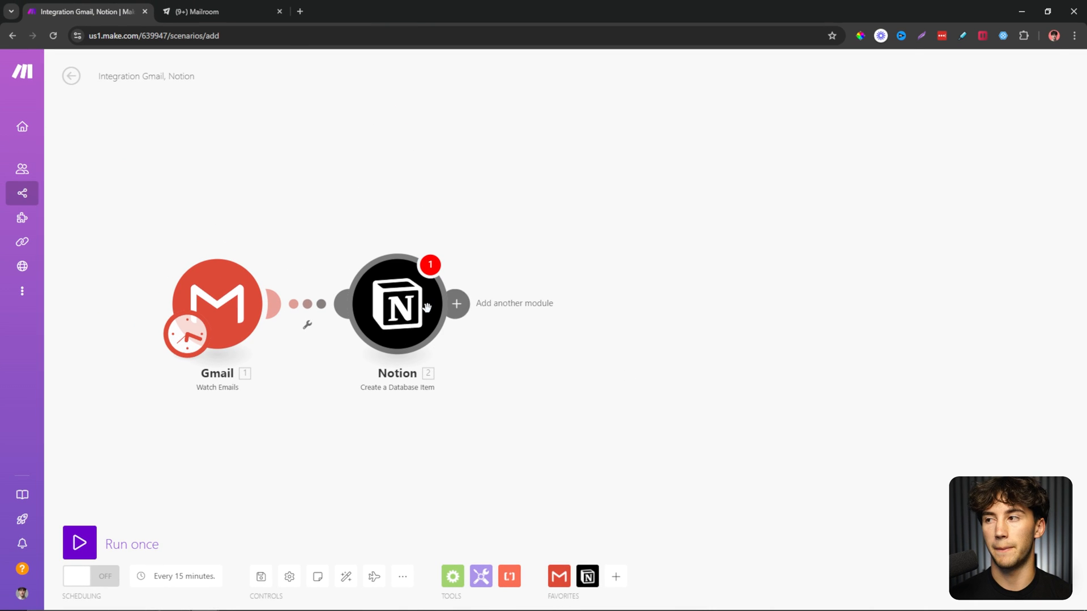
Confirm Create a Database Item's settings, then add Notion's 'Append a Page Content' module after it.
left_click(425, 298)
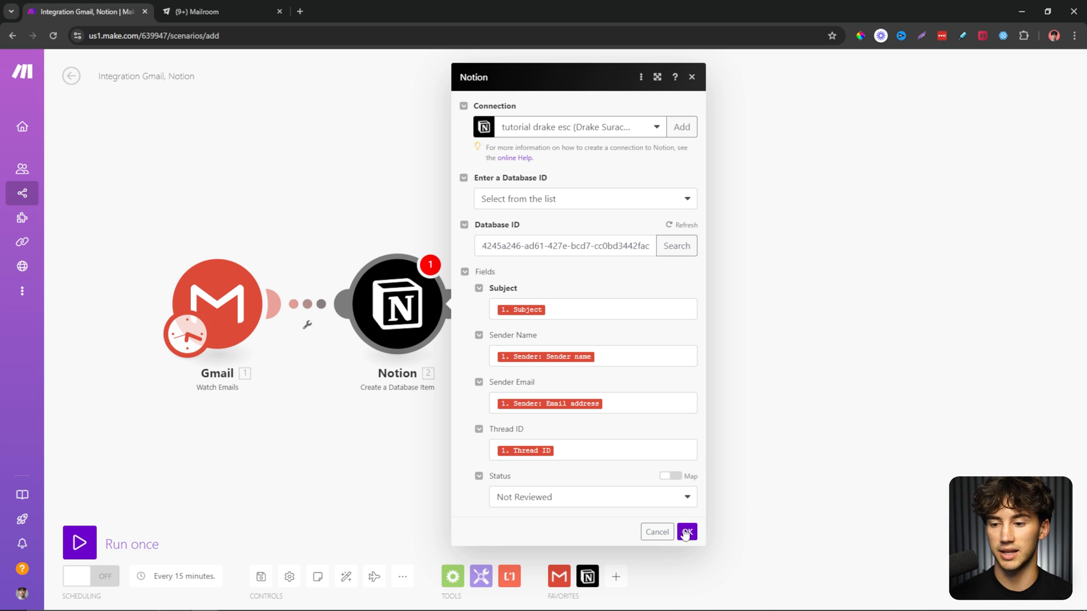
left_click(687, 532)
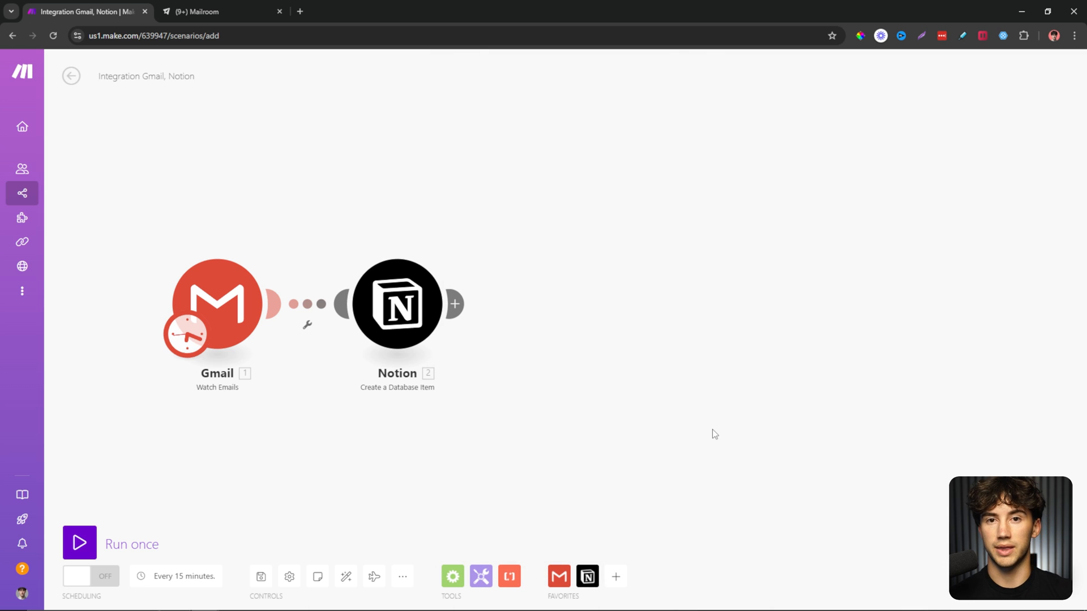
left_click(456, 304)
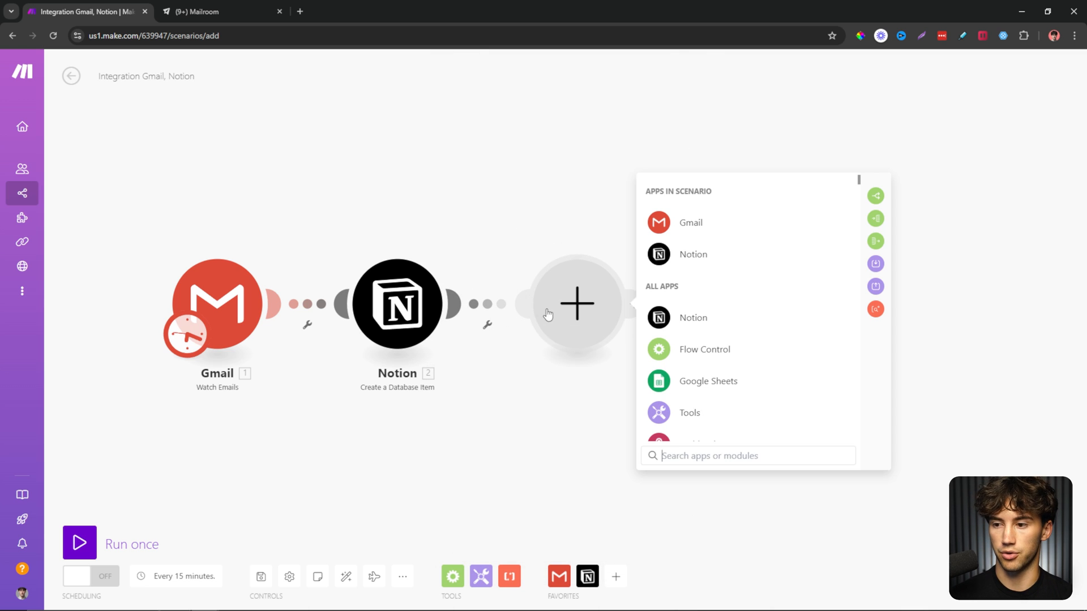
left_click(770, 321)
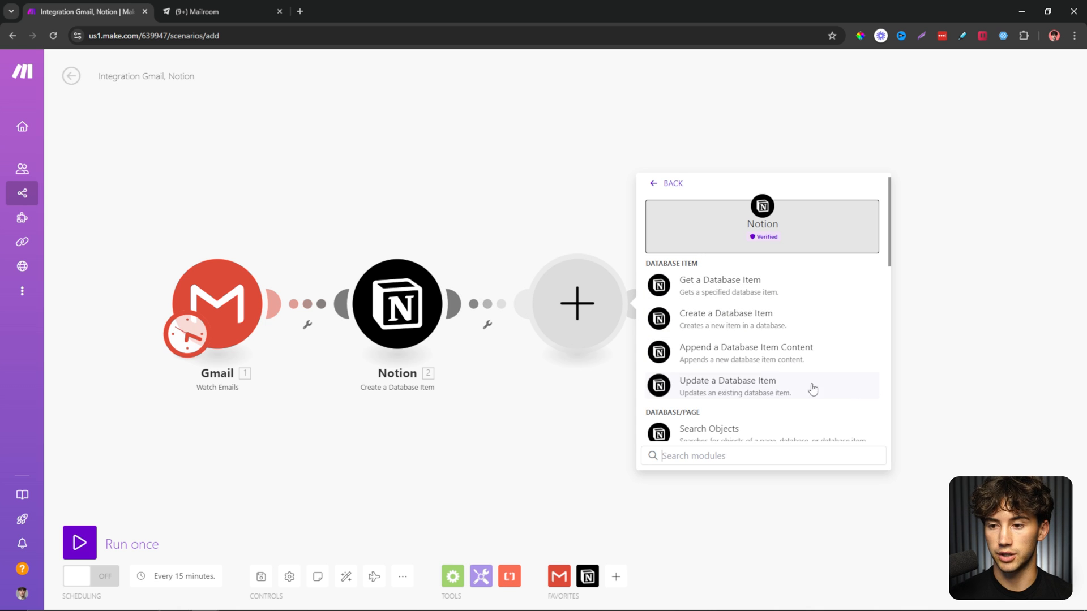
scroll(804, 390, "down", 4)
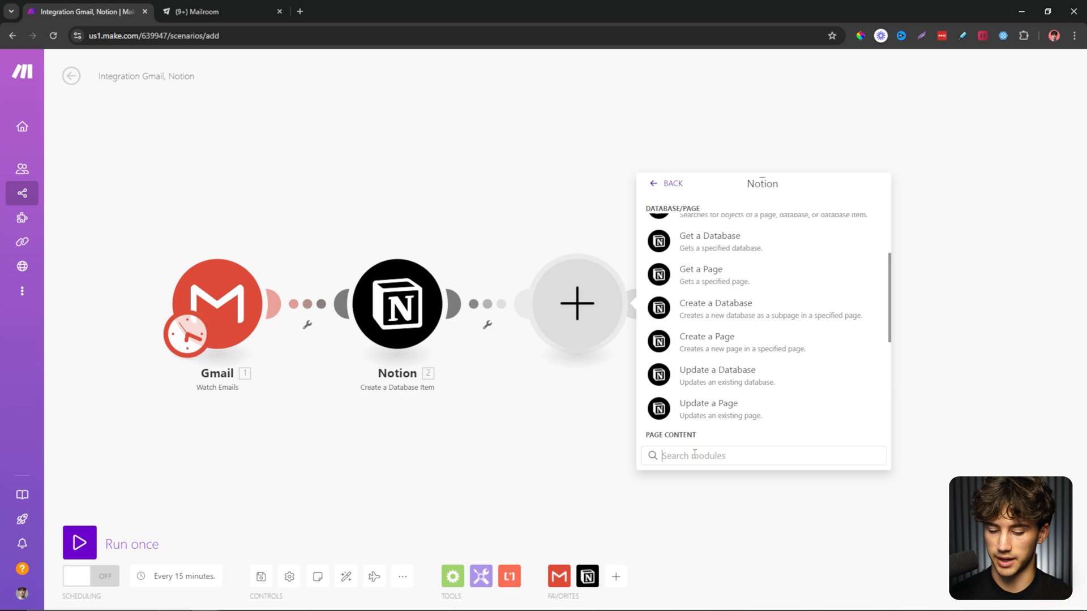
type("append a page")
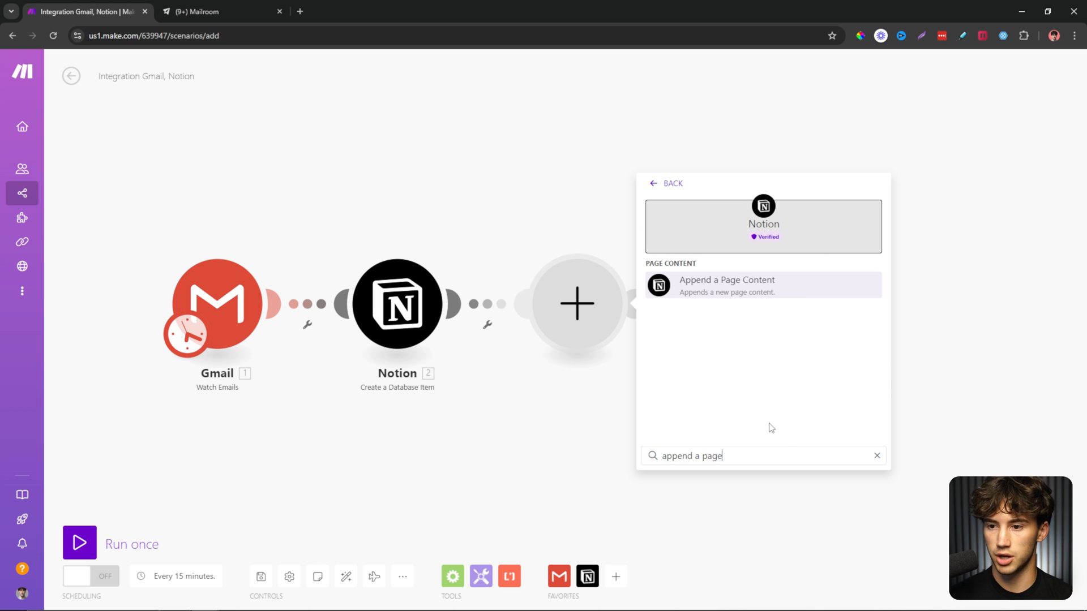
left_click(760, 299)
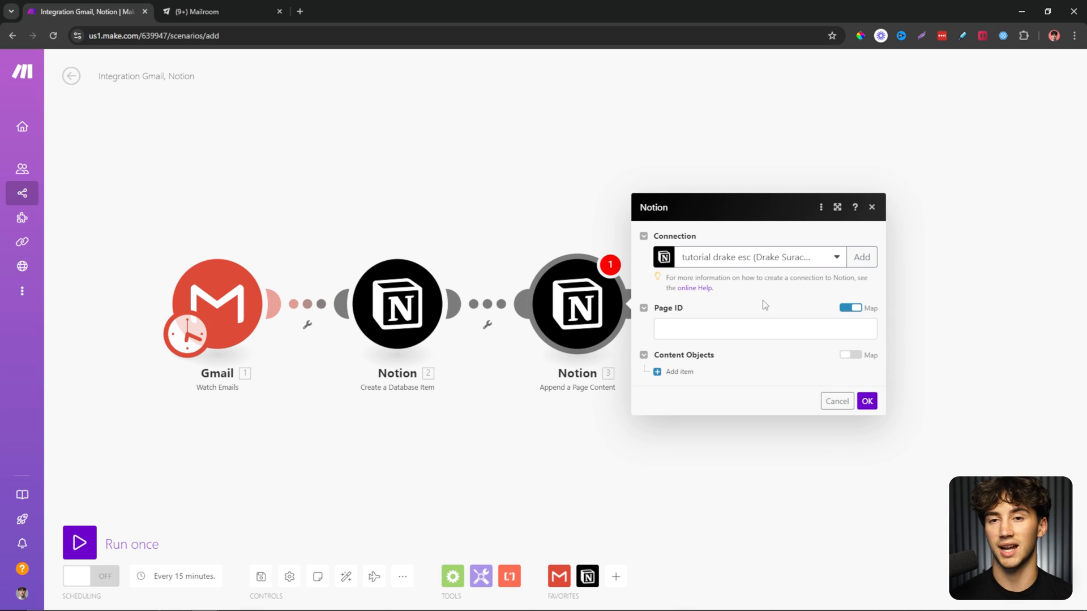
Preview the first Mailroom row as a page in Notion, then return to Make.
left_click(204, 12)
left_click(207, 173)
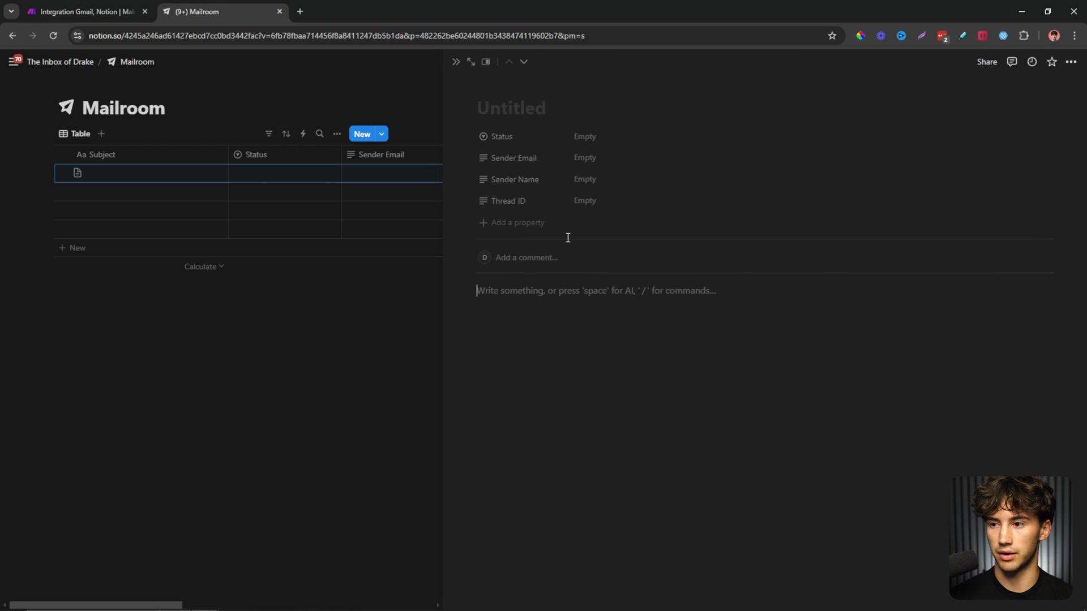
left_click(457, 65)
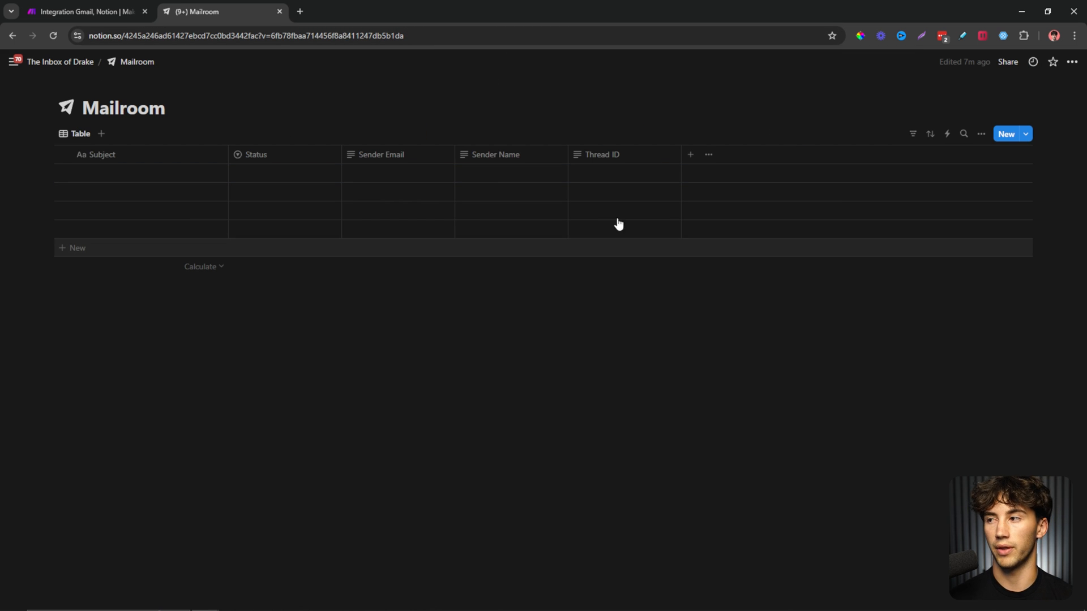
left_click(85, 11)
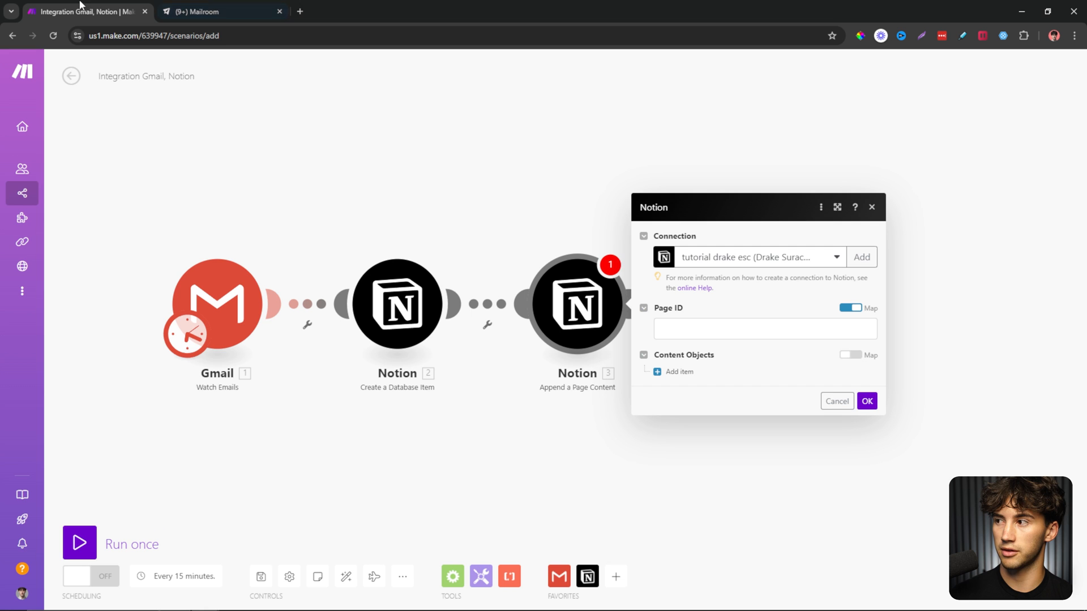
Map 2. Database Item ID into the append module's Page ID.
left_click(679, 326)
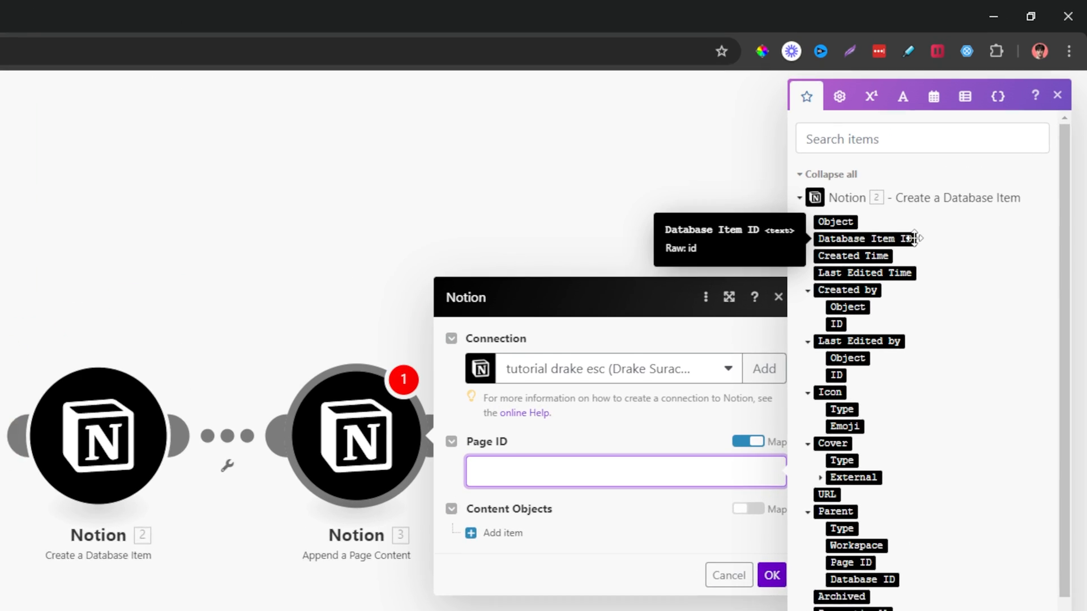
left_click(909, 238)
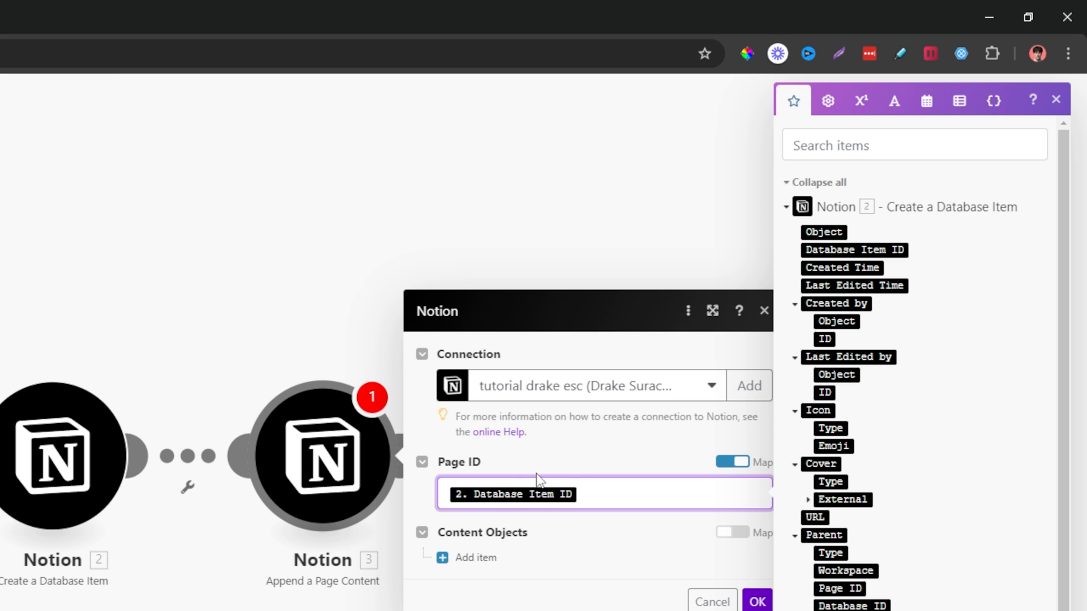
left_click(568, 456)
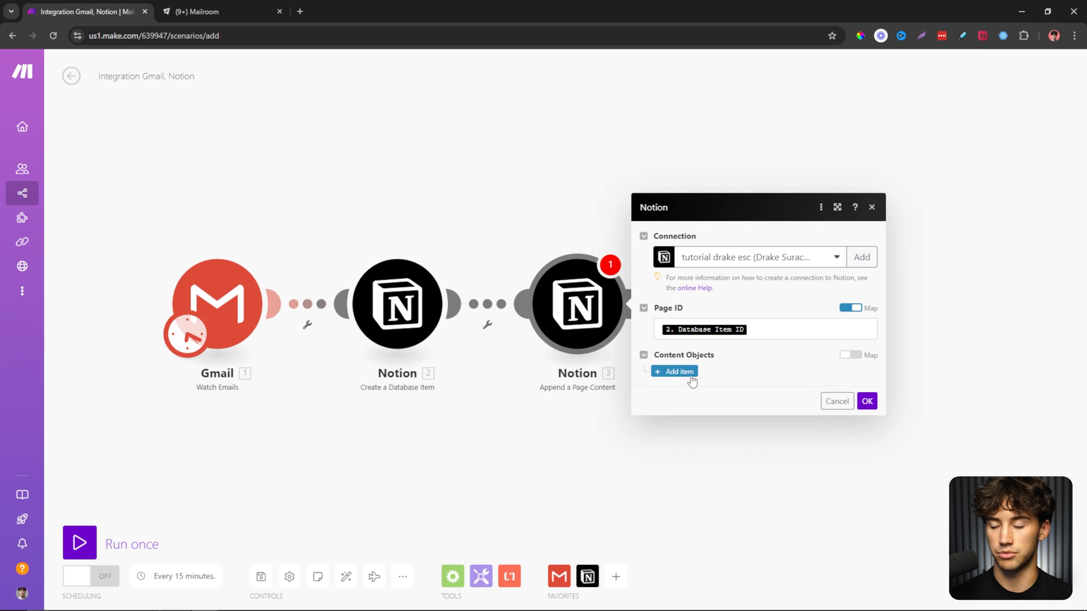
Add a Content Objects item with Type set to Paragraph.
left_click(680, 374)
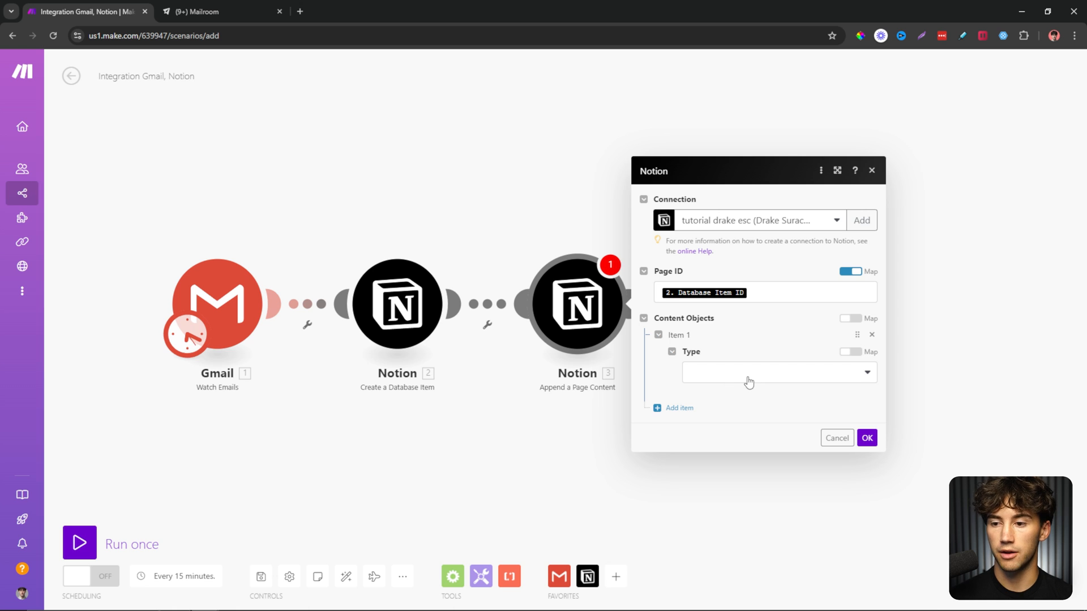
left_click(748, 383)
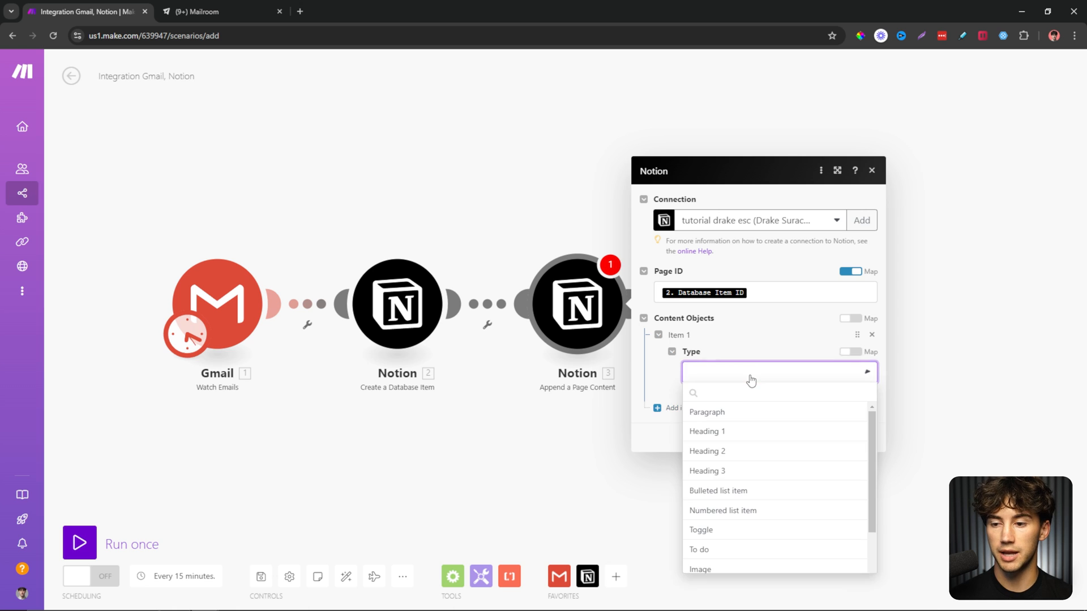
left_click(726, 413)
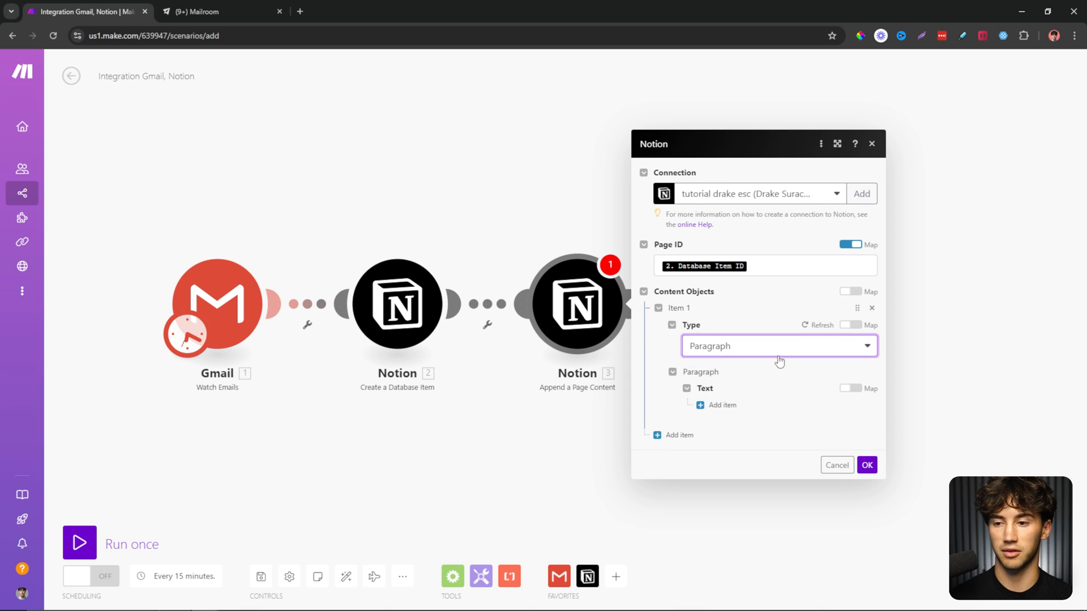
left_click(743, 355)
left_click(731, 392)
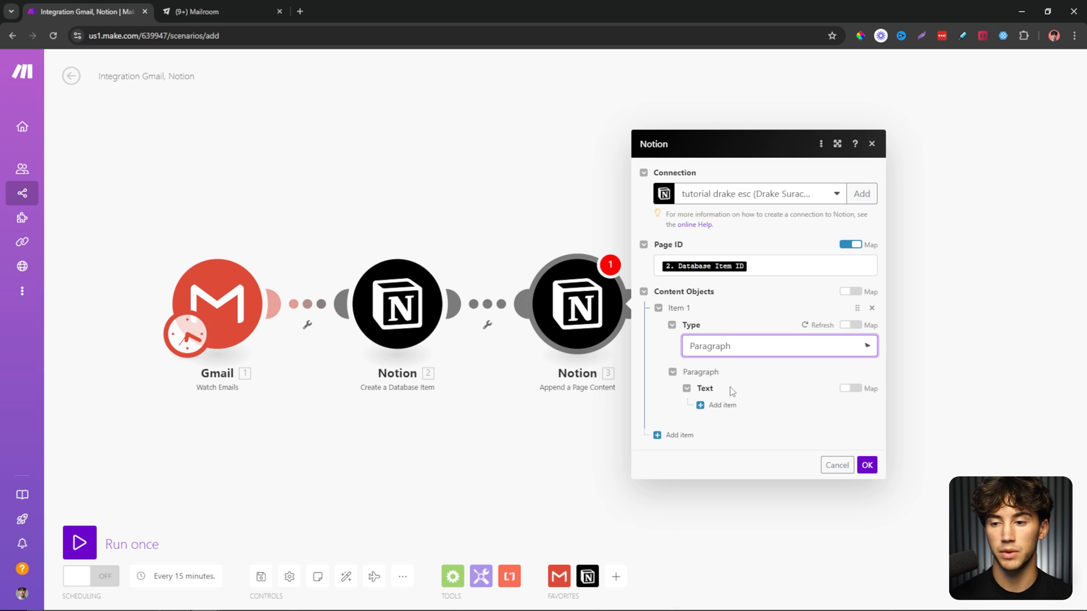
left_click(269, 11)
In the first Mailroom row's page, test-type text, convert the line to Heading 1 with /h, and clear it.
left_click(198, 174)
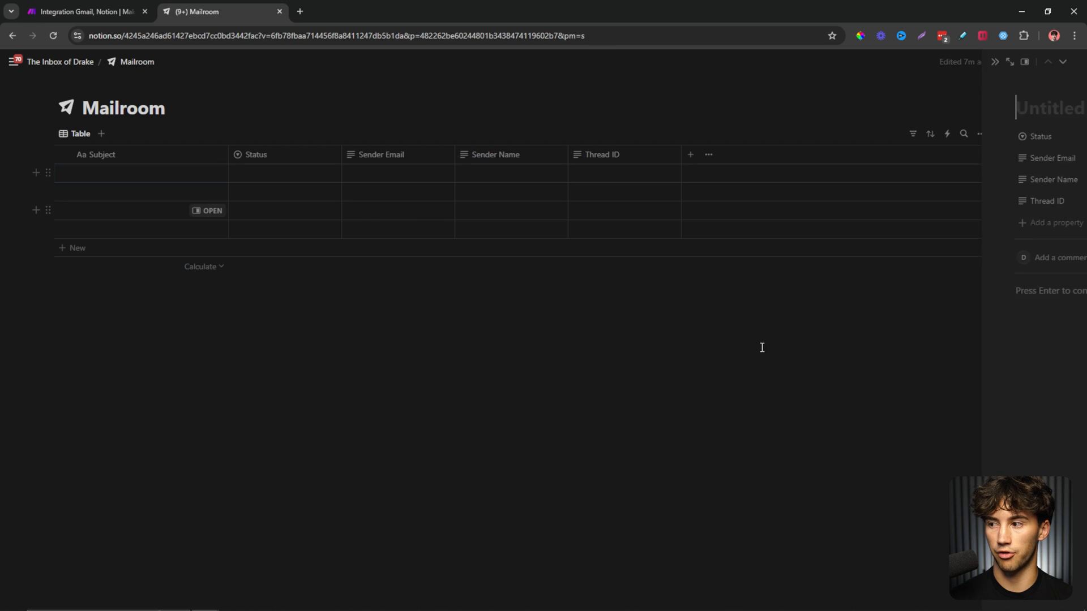
left_click(663, 281)
type("ty")
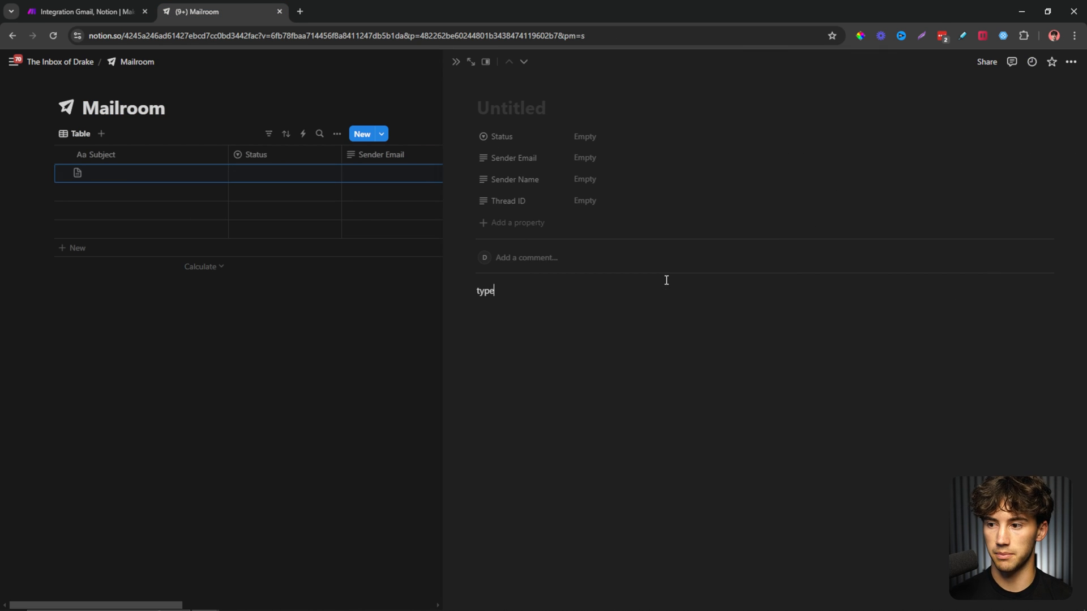
type("pe")
double_click(492, 291)
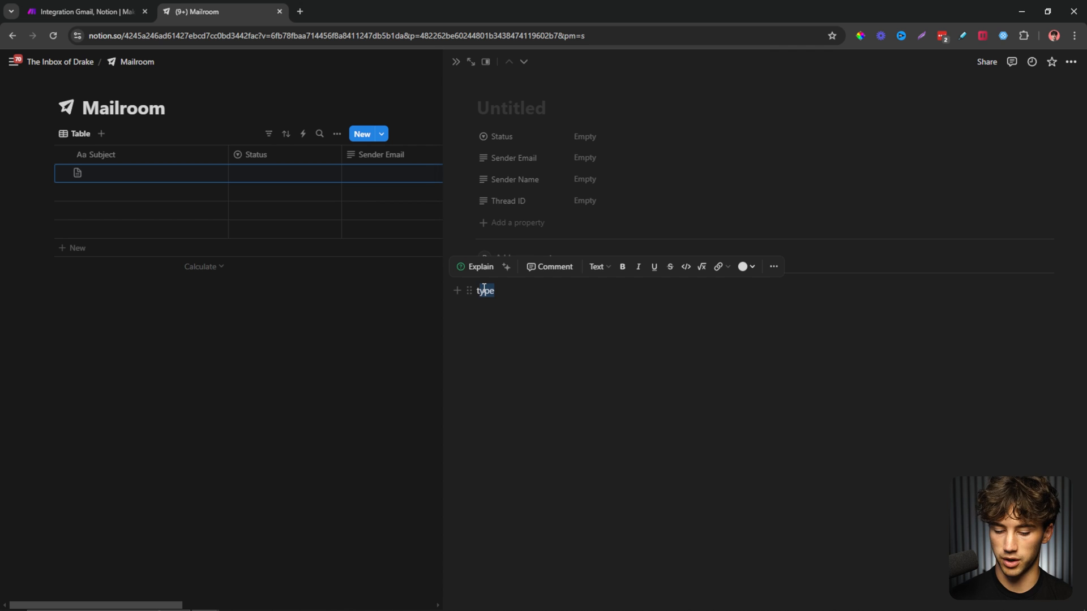
key("BackSpace")
type("/h")
key("Return")
type("asdfdsaf")
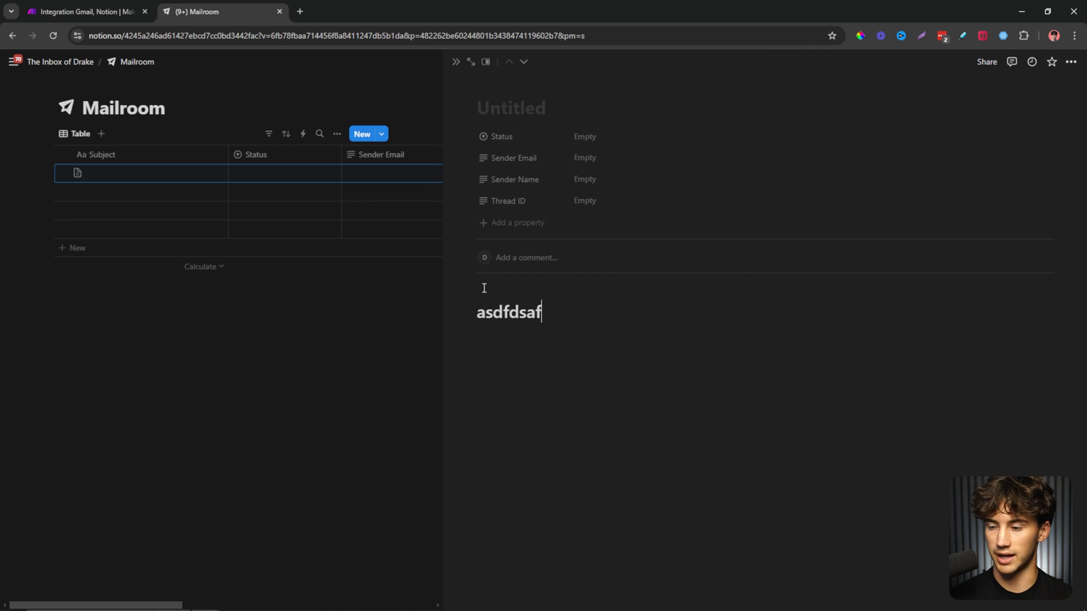
left_click_drag(577, 308, 478, 311)
key("BackSpace")
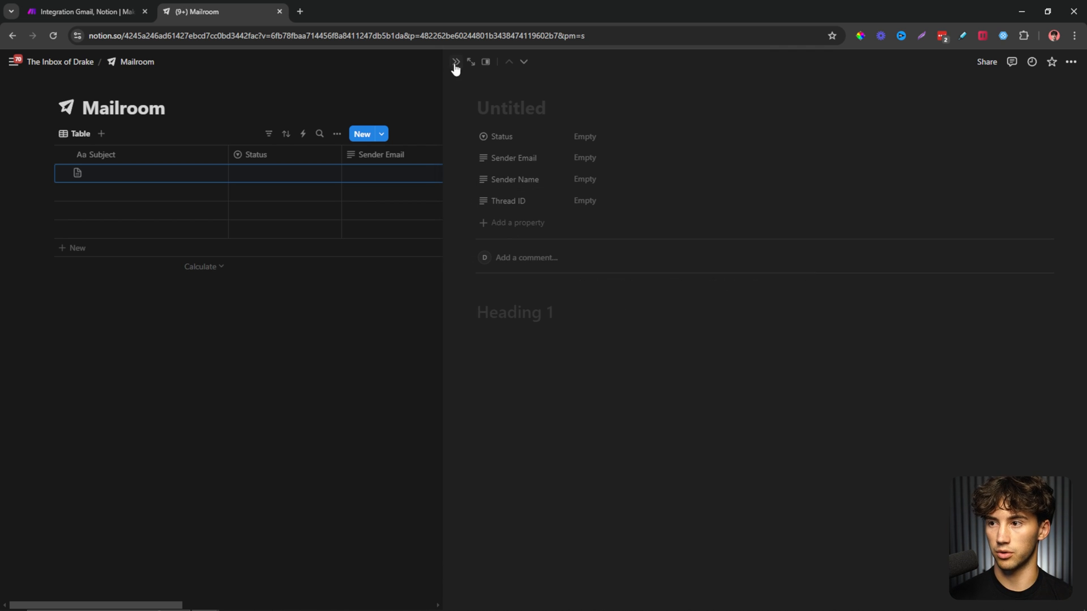
left_click(88, 11)
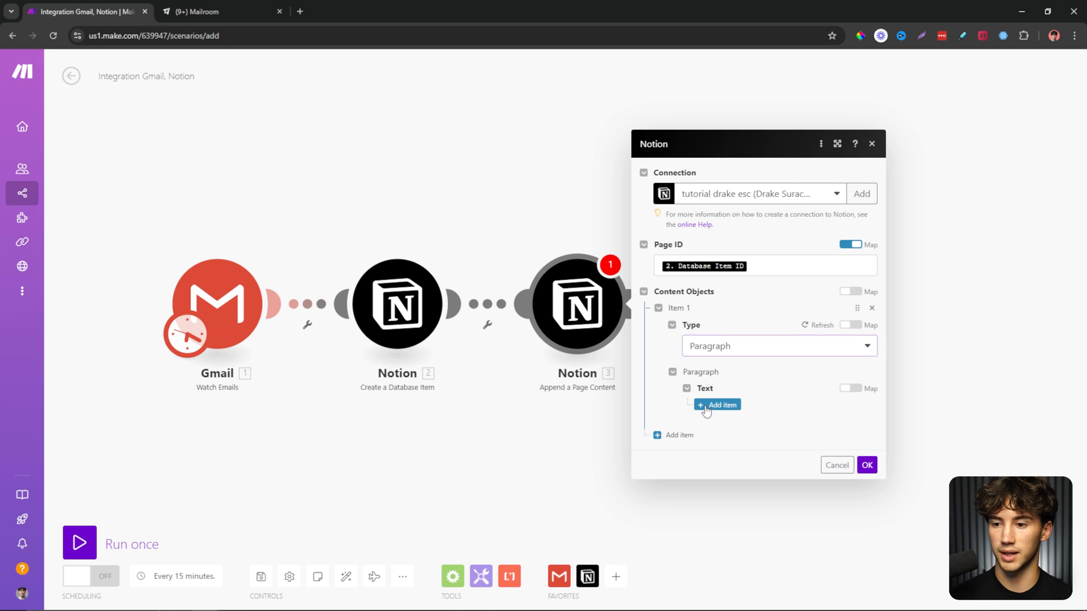
Map Gmail's Text content into the Paragraph's Content field and confirm the append module.
left_click(730, 404)
left_click(750, 430)
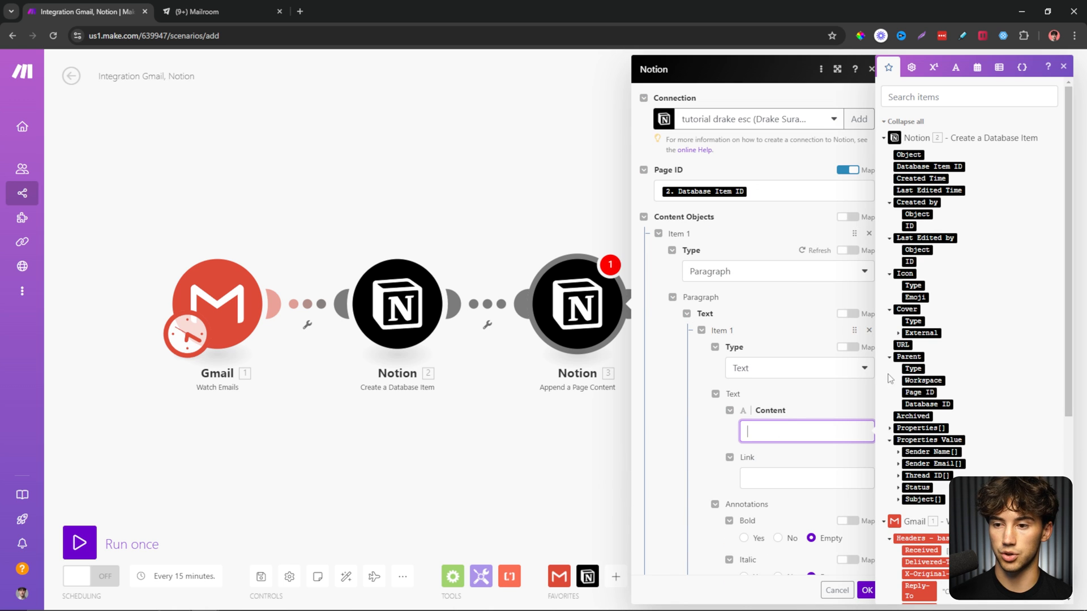
left_click(884, 138)
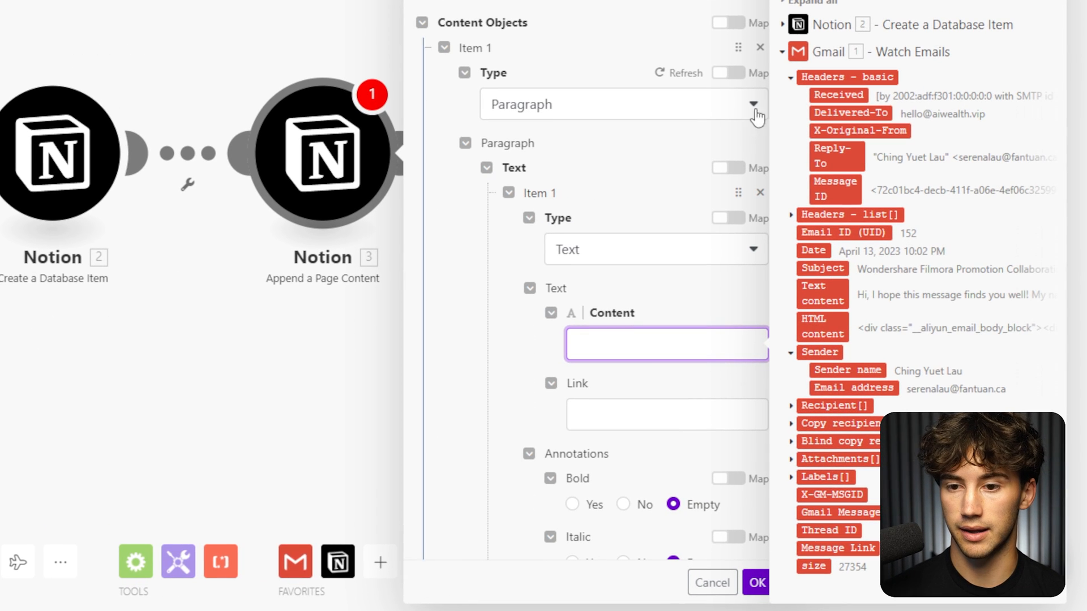
left_click(822, 294)
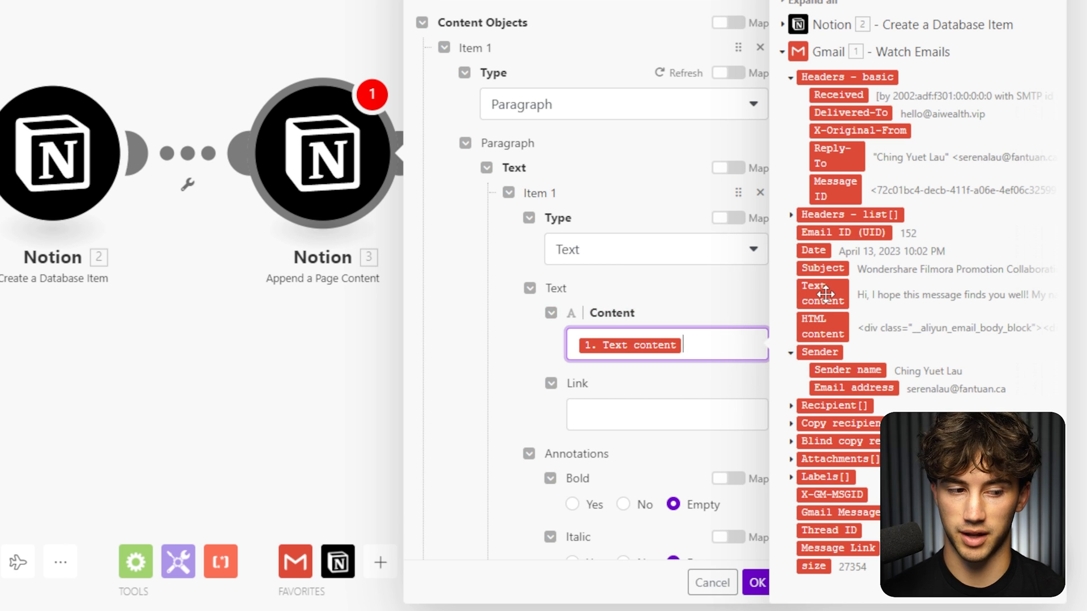
scroll(514, 246, "down", 8)
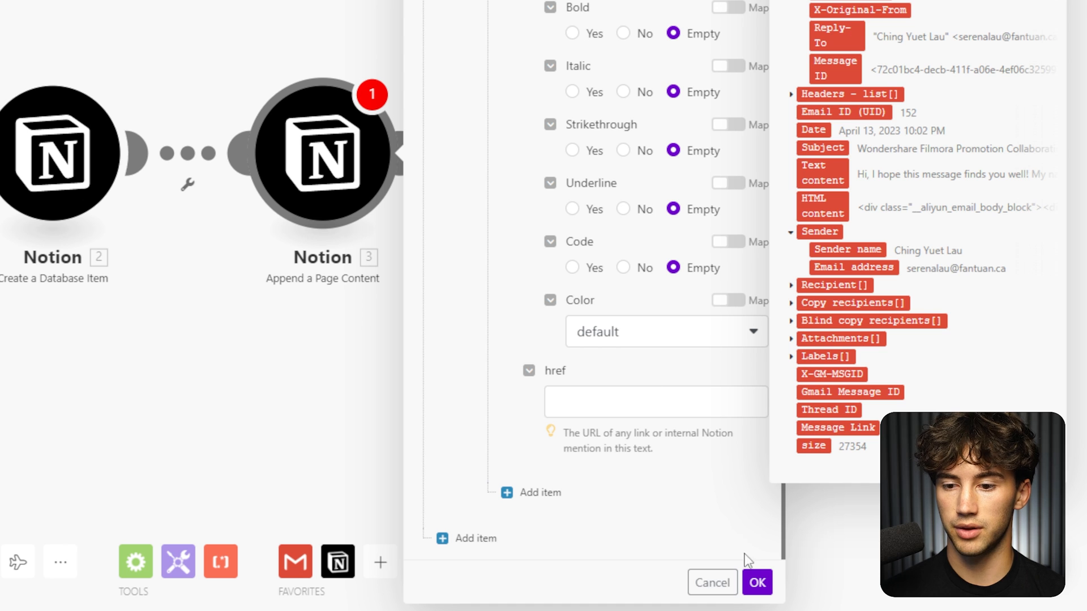
left_click(757, 583)
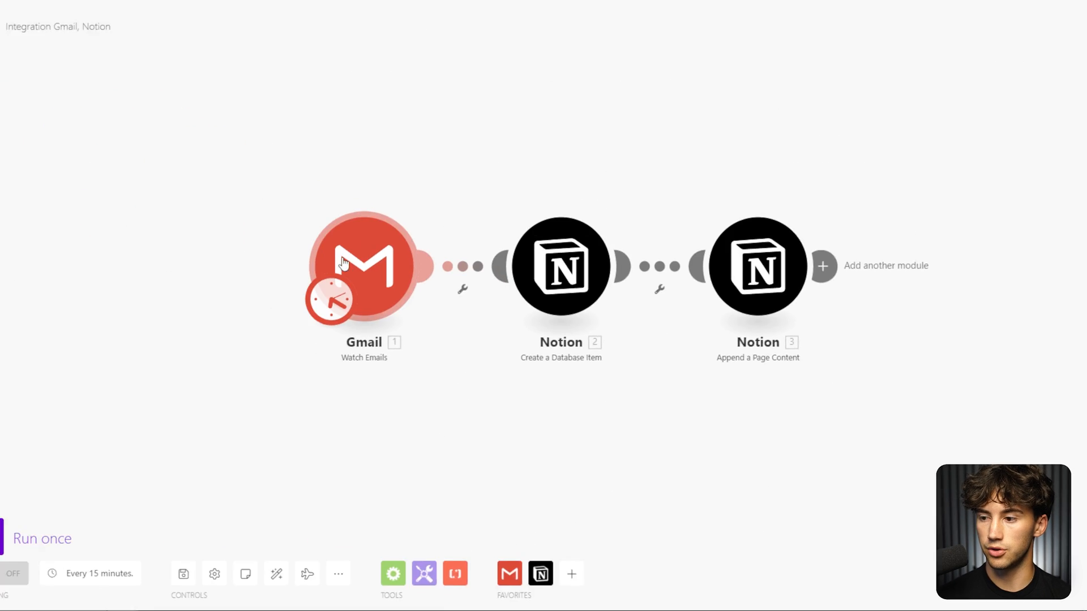
Rename the modules 'watches emails', 'creates page for emails' and 'adds email body to page'.
right_click(442, 295)
left_click(456, 370)
type("w")
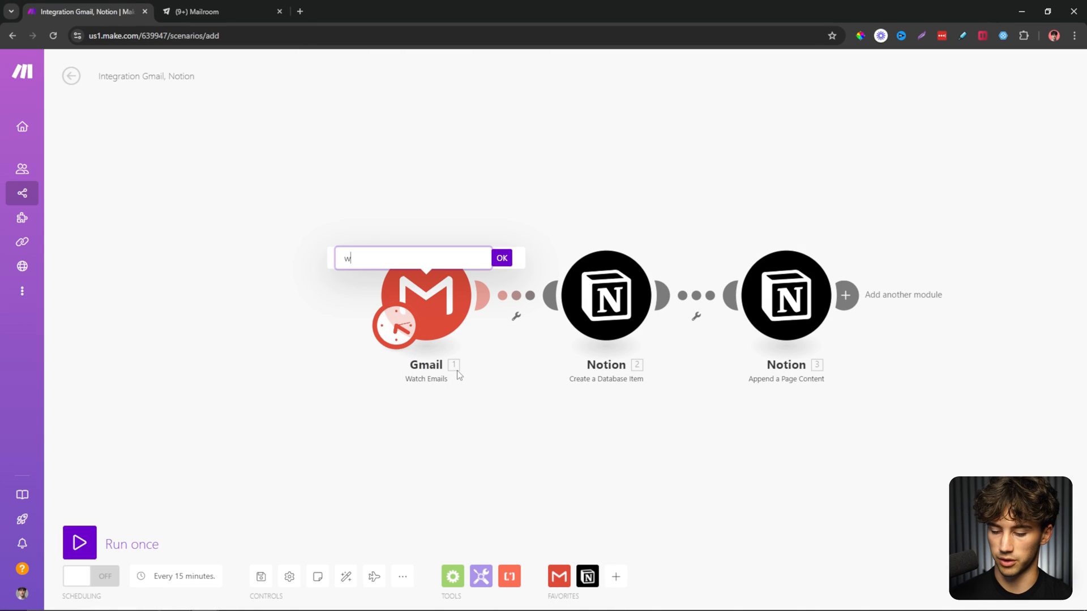
type("atches emails")
key("Return")
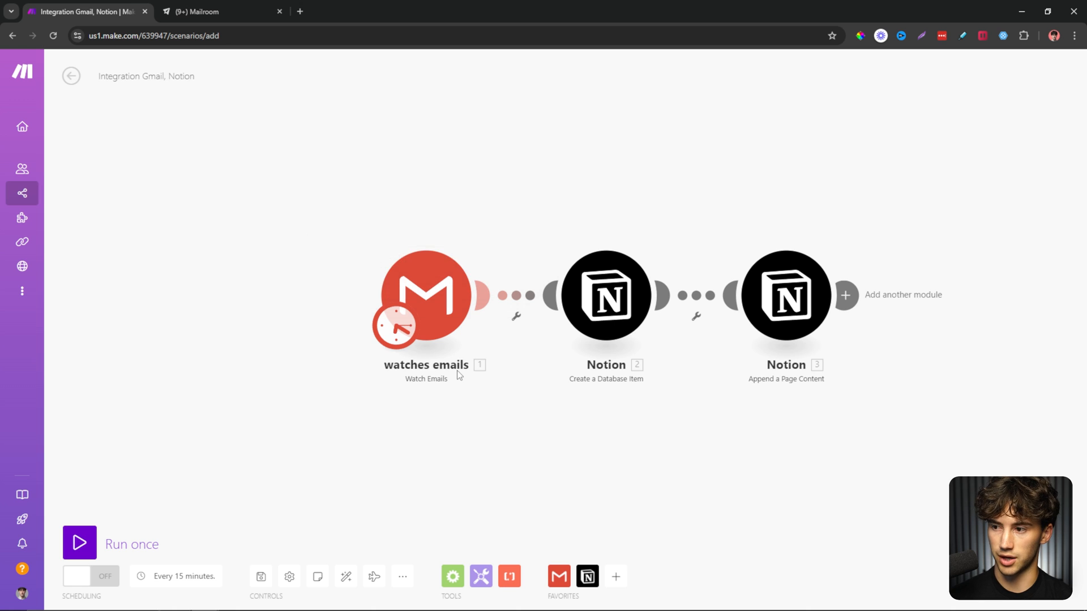
right_click(613, 283)
left_click(672, 346)
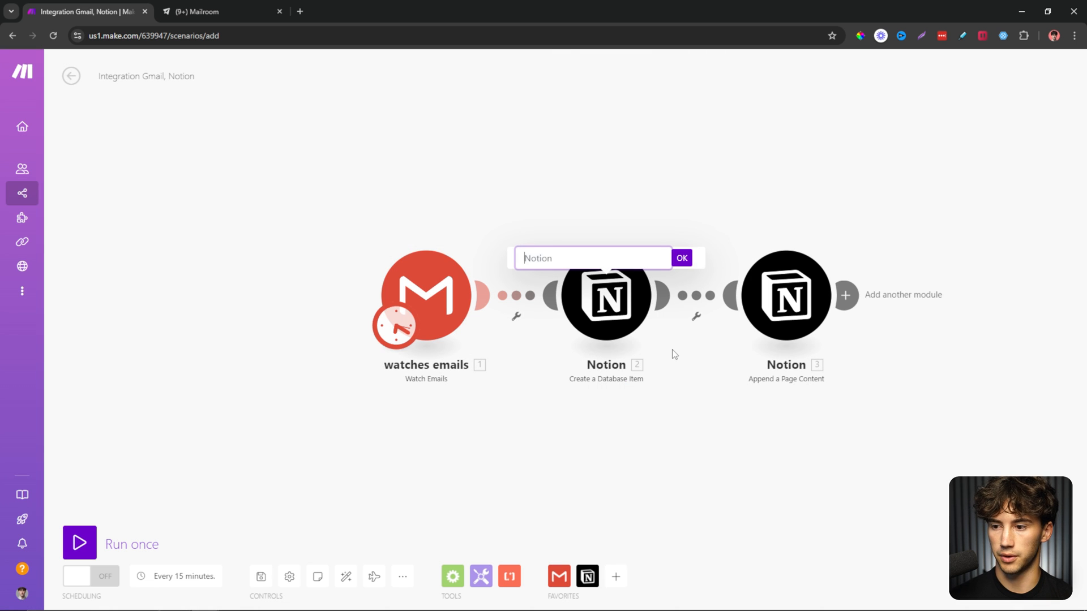
type("creates page fo")
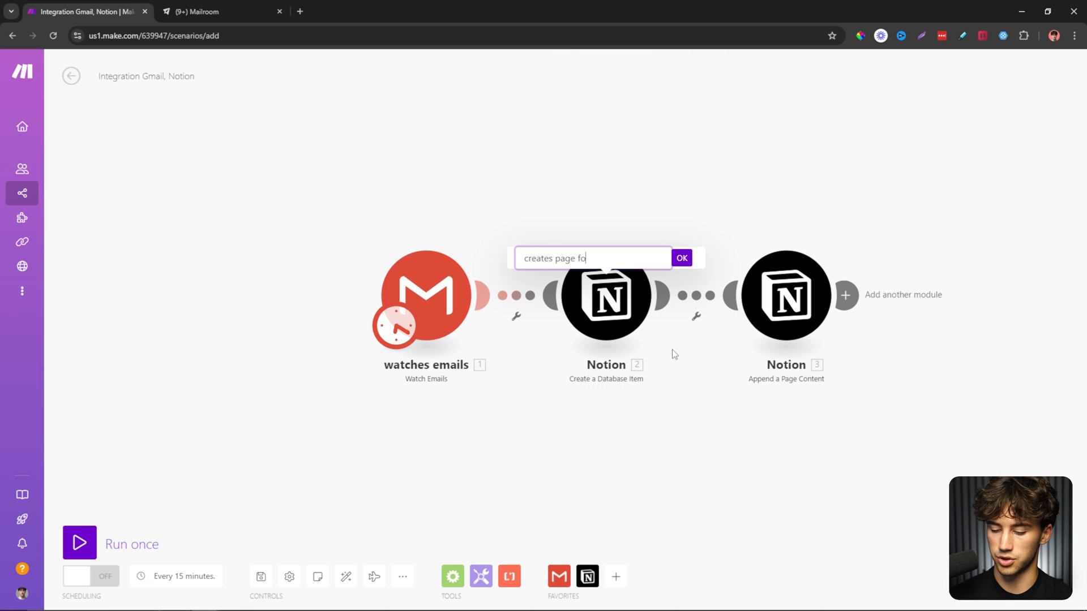
type("r emails")
key("Return")
right_click(764, 317)
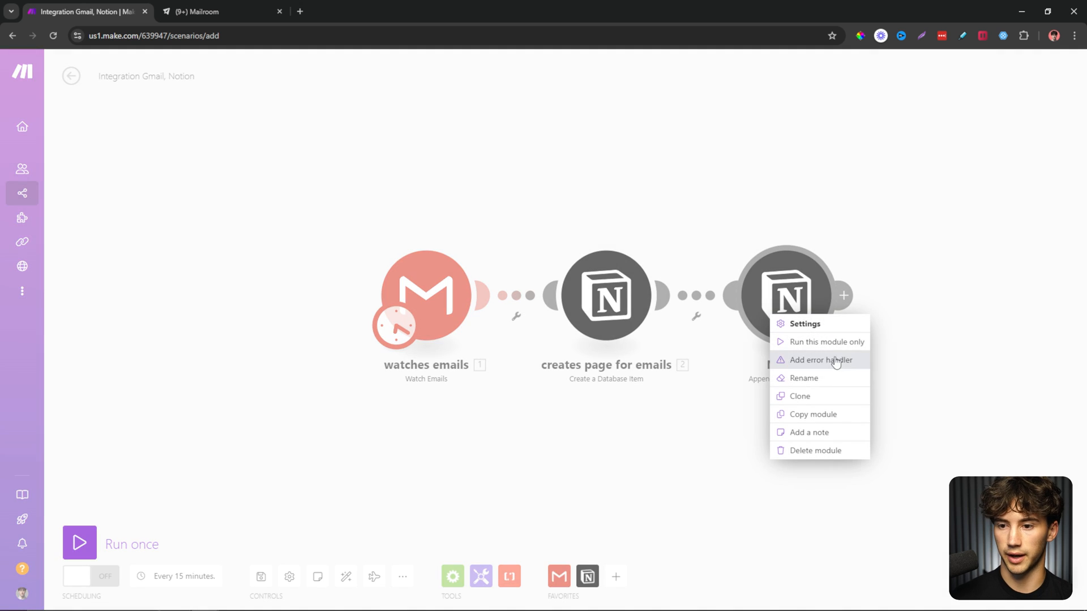
left_click(833, 375)
type("adds email")
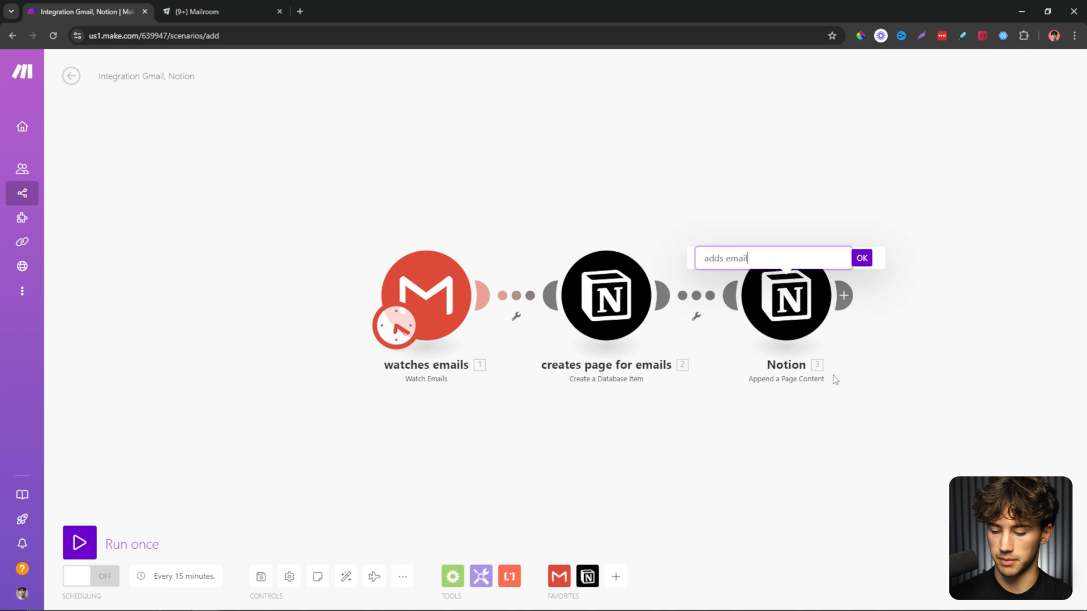
type(" body to page")
key("Return")
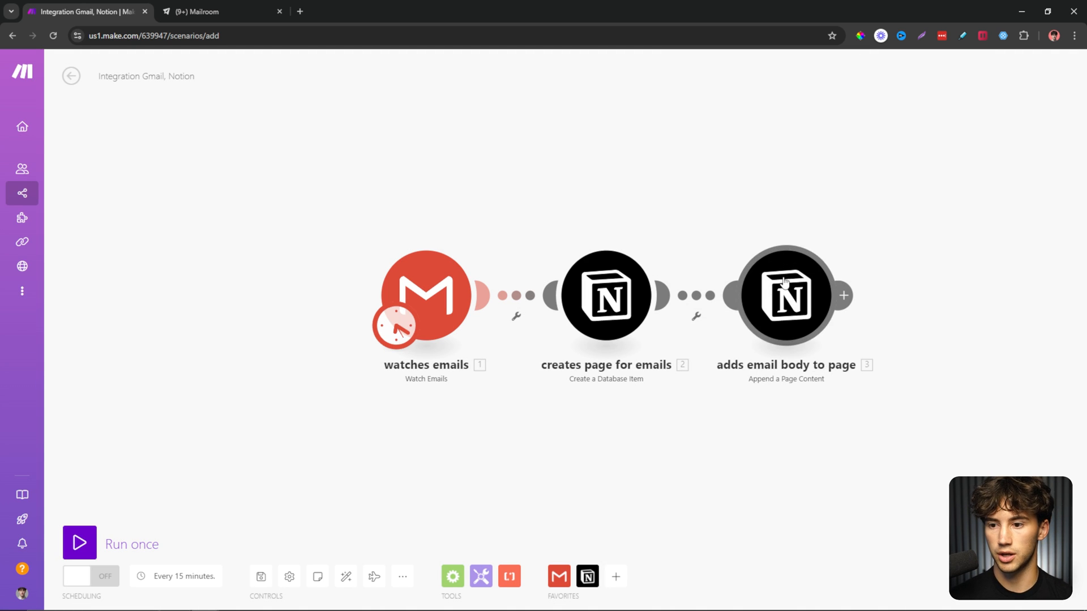
Tidy the module layout on the canvas and save the scenario.
left_click_drag(785, 282, 872, 285)
left_click_drag(620, 299, 646, 308)
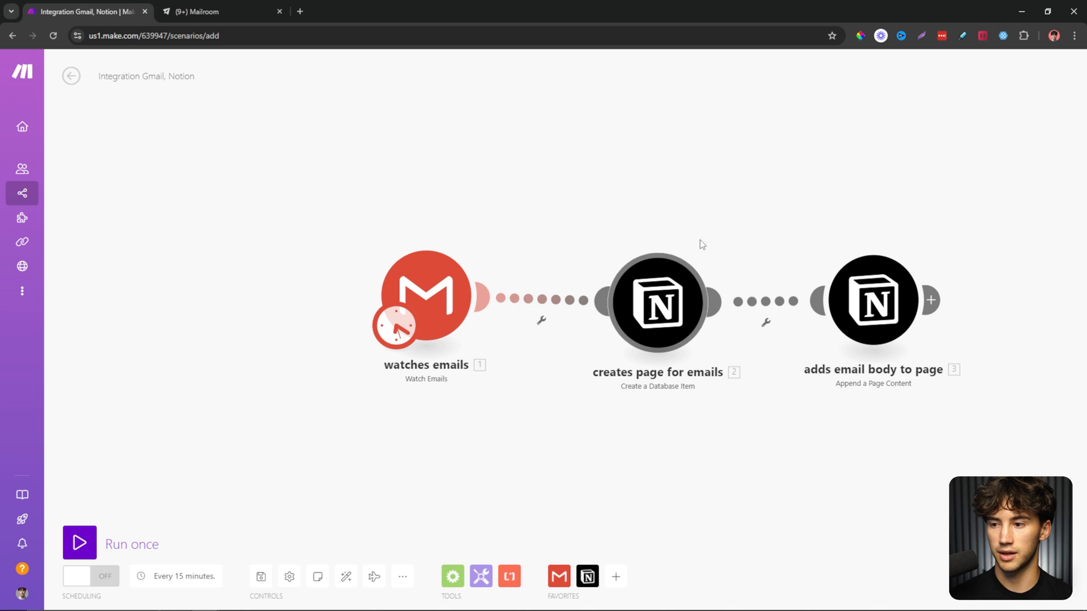
left_click(261, 576)
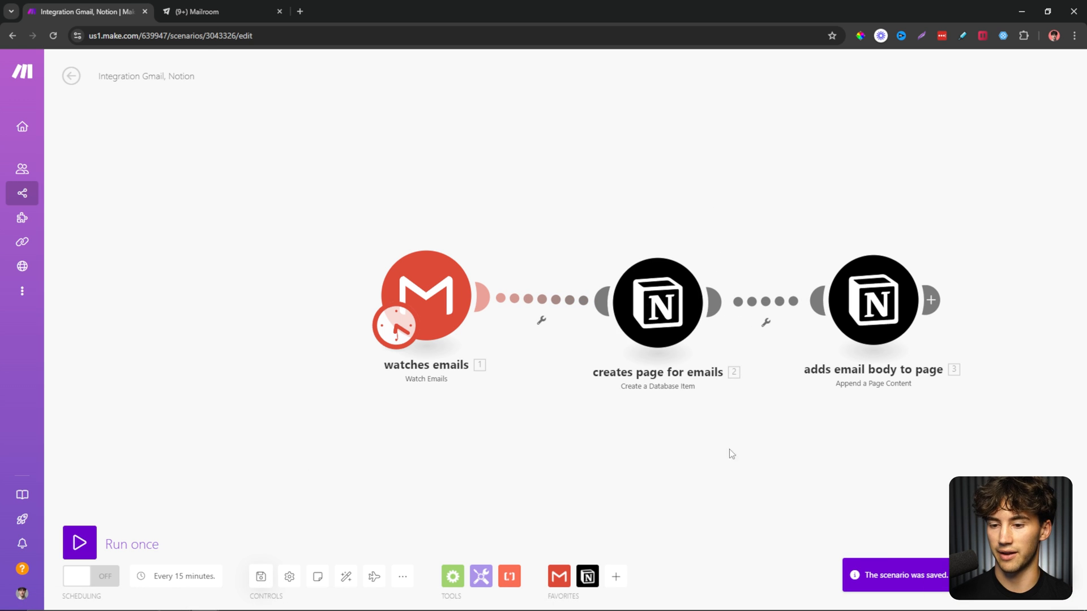
left_click_drag(729, 450, 556, 455)
left_click_drag(282, 310, 301, 317)
Switch scheduling on and check the 15-minute schedule settings.
left_click(90, 577)
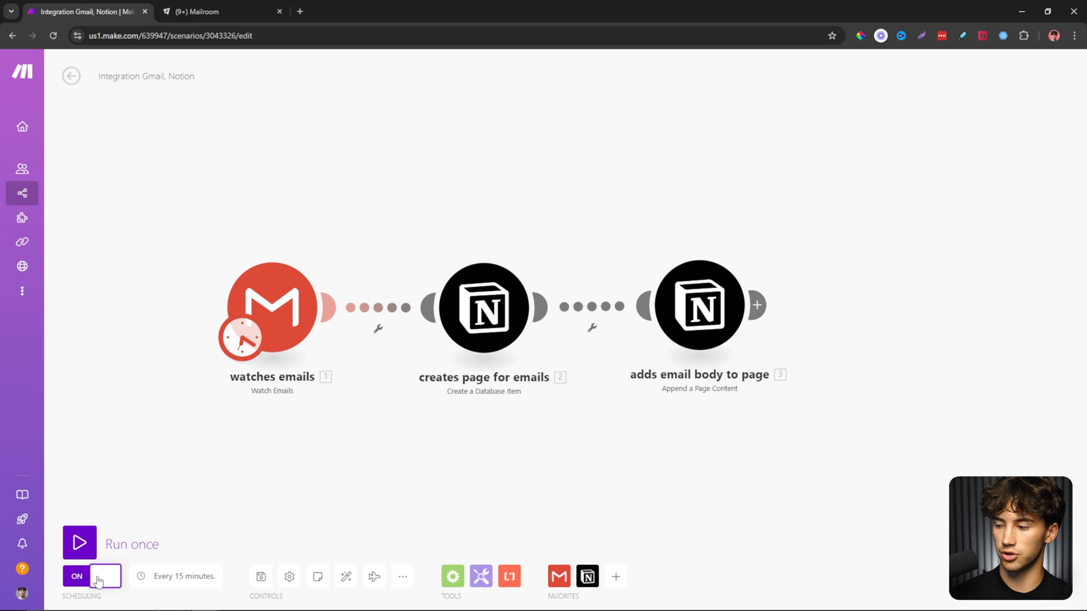
left_click(189, 582)
key("Escape")
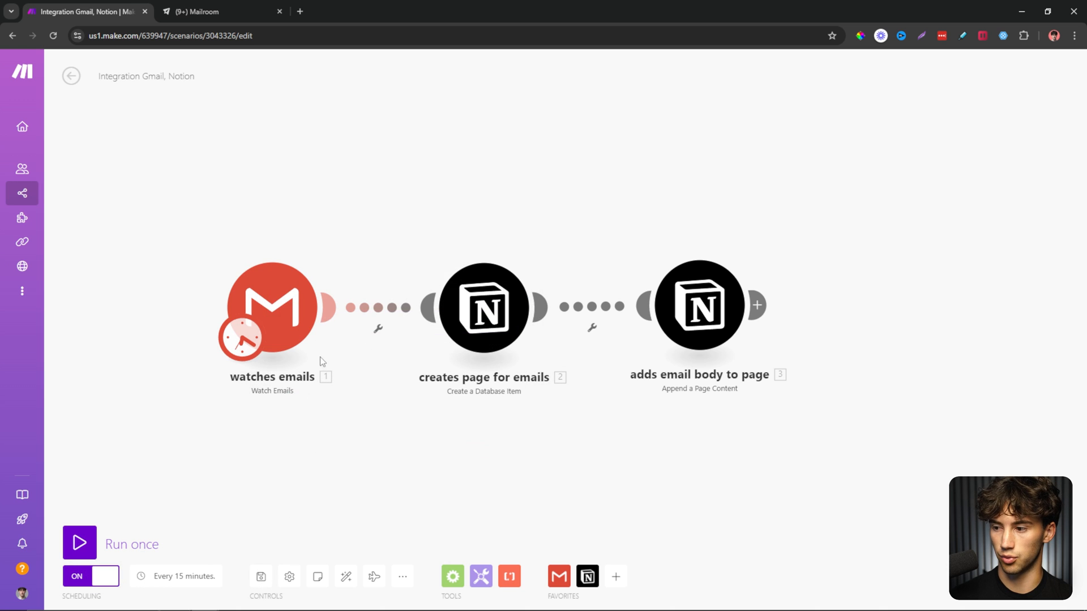
left_click(177, 577)
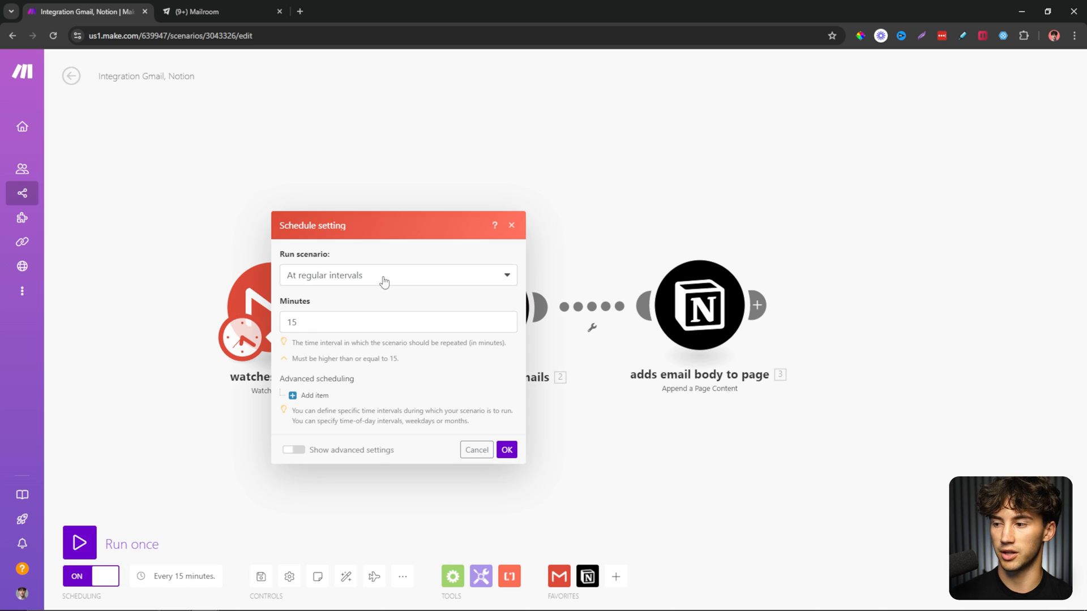
key("Escape")
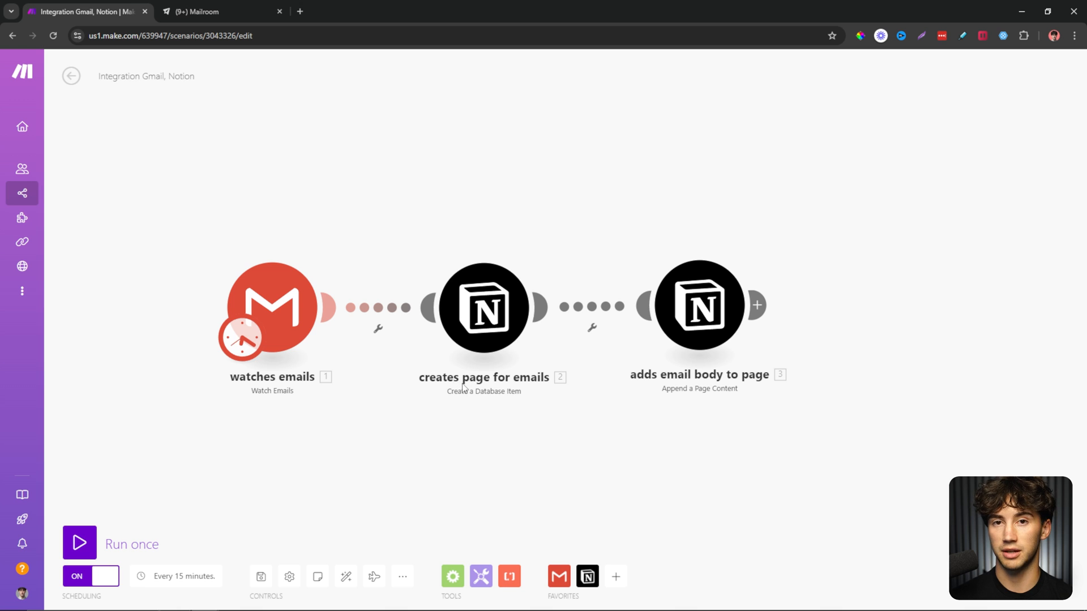
Check the four empty rows in Notion's Mailroom table, then switch Make's scheduling back off.
left_click(184, 7)
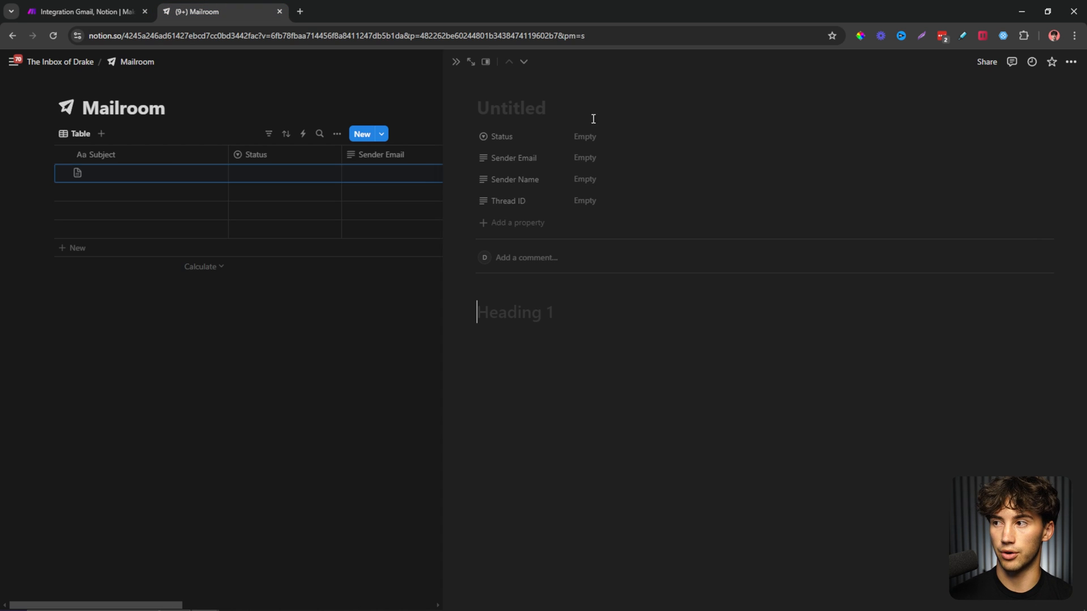
left_click(456, 62)
left_click(62, 155)
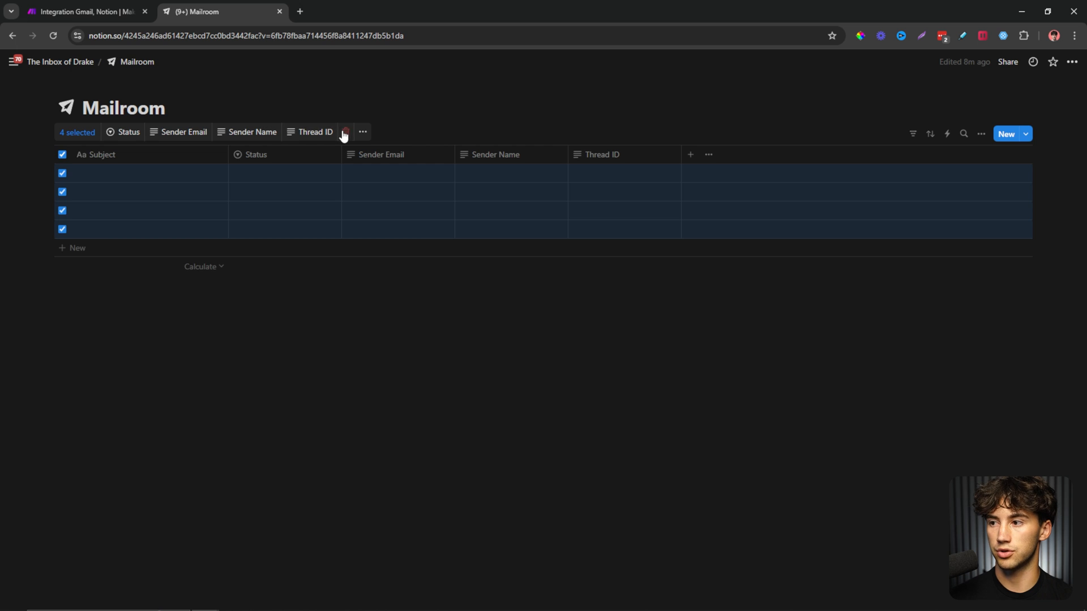
left_click(93, 7)
left_click(116, 576)
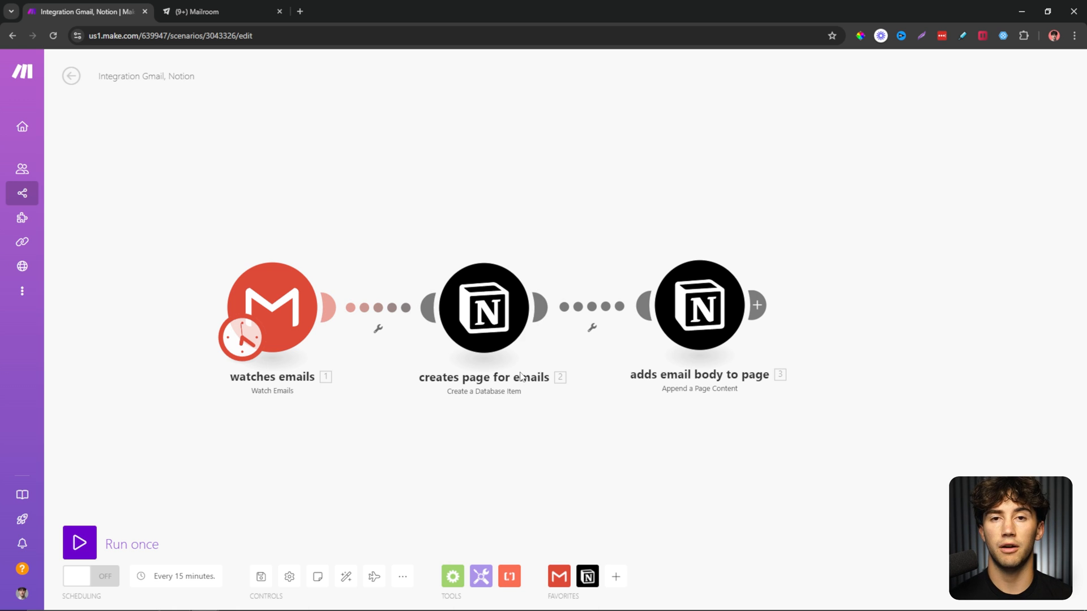
Review the Gmail module settings and the Notion tab, then save the scenario and reload the editor.
left_click(249, 297)
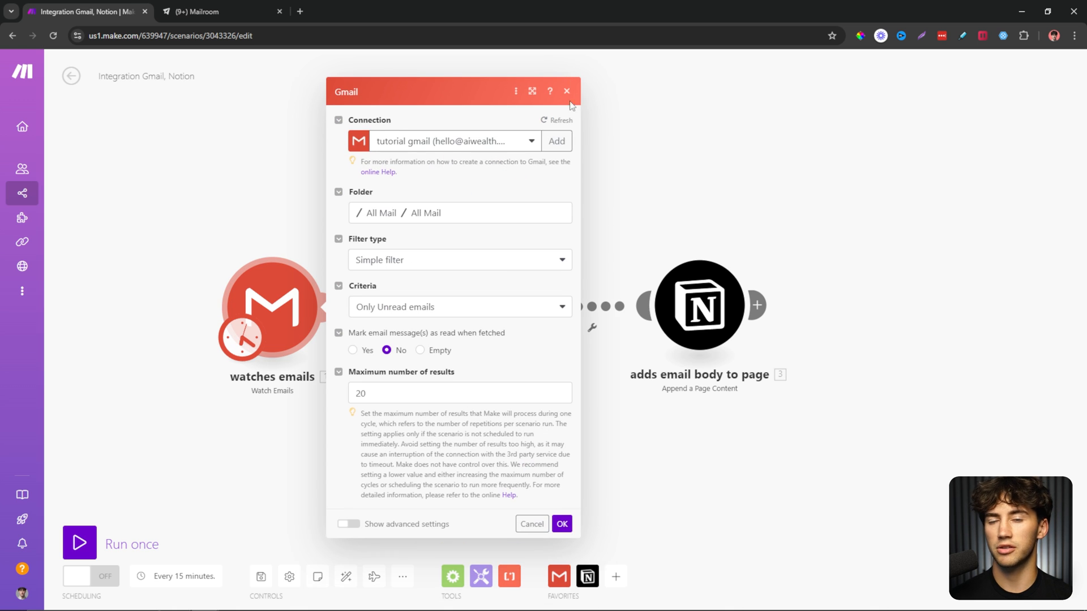
left_click(567, 92)
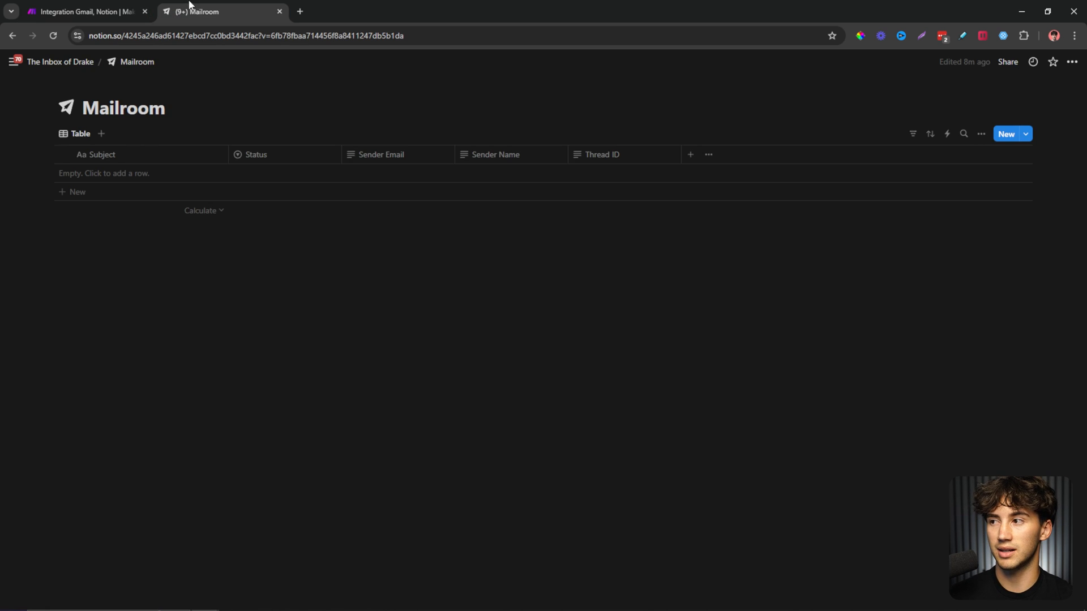
left_click(196, 11)
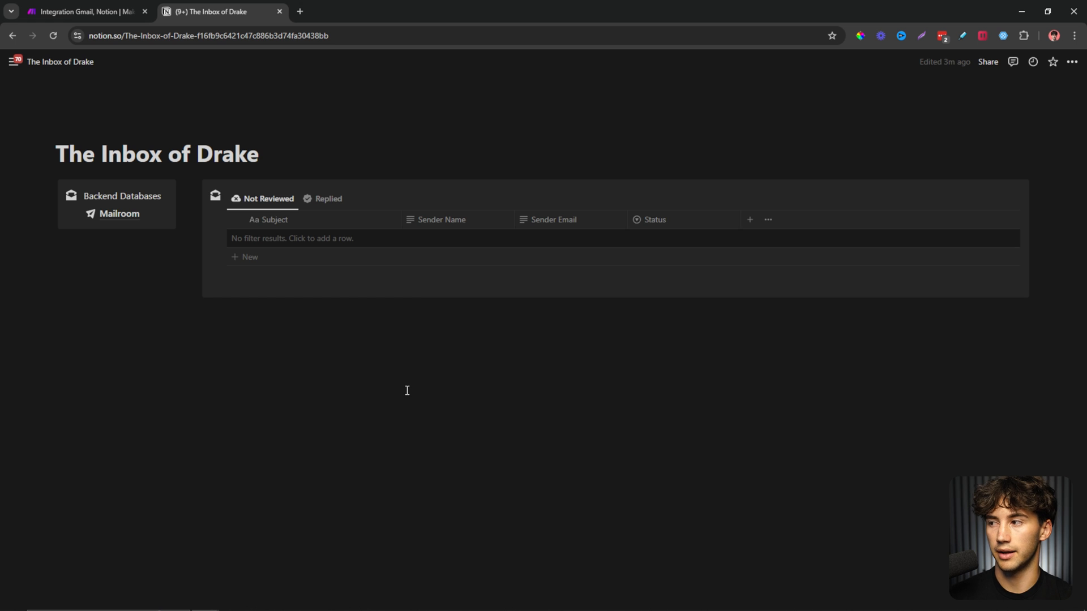
left_click(112, 12)
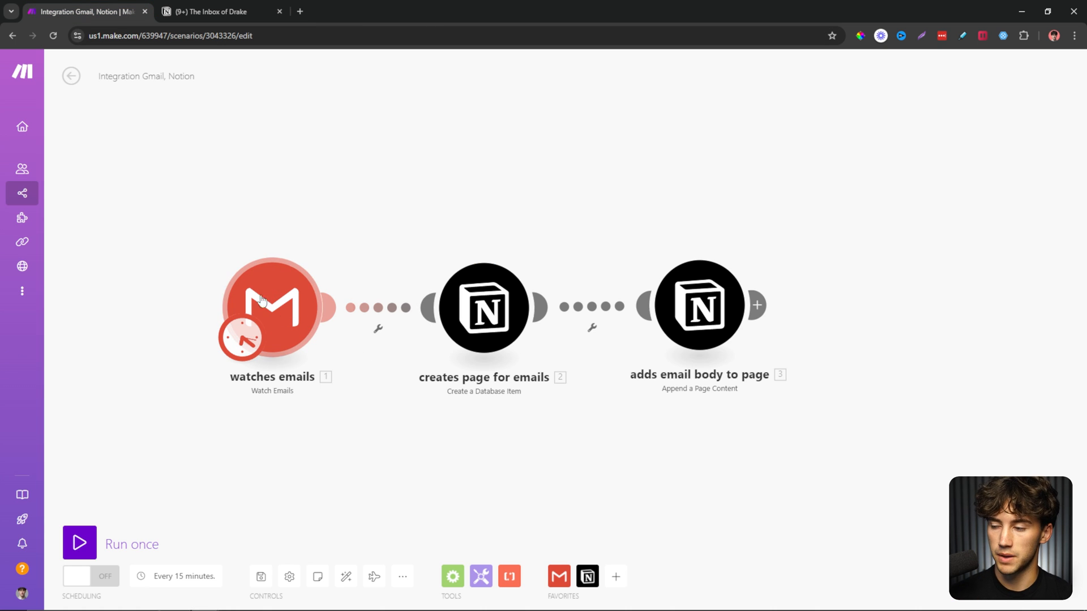
left_click(261, 576)
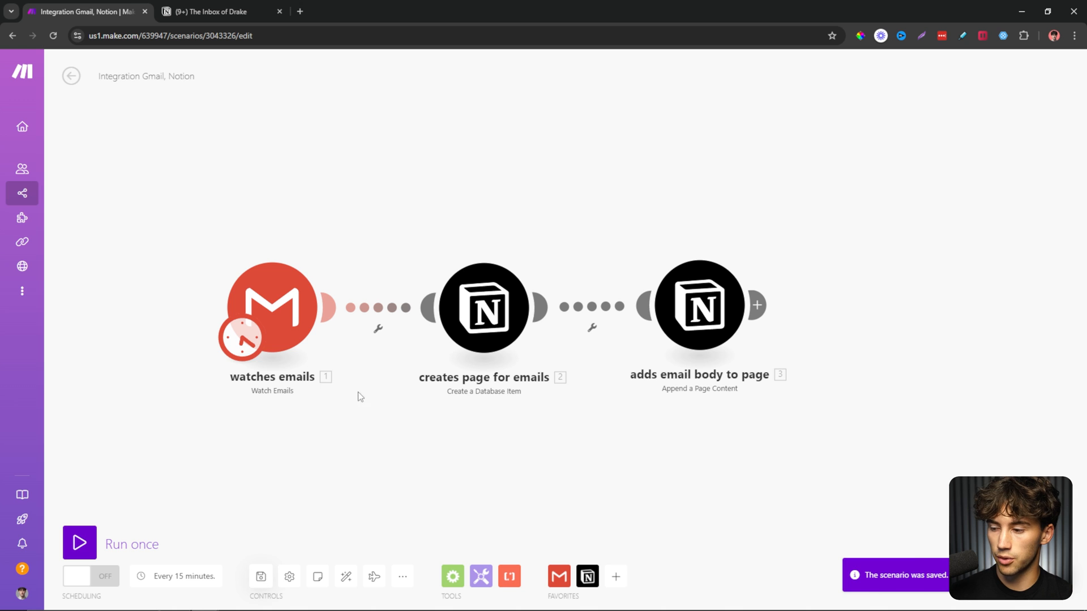
left_click(54, 35)
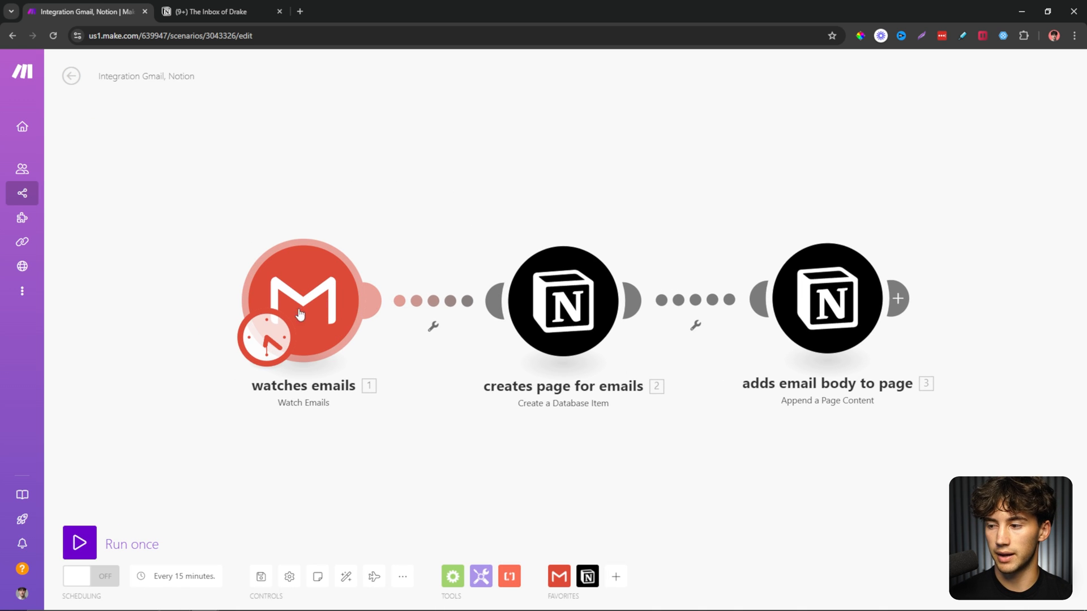
Choose 'Select the first email' and start the Gmail trigger from the Invitation to Speak at Our AI Conference email.
right_click(320, 299)
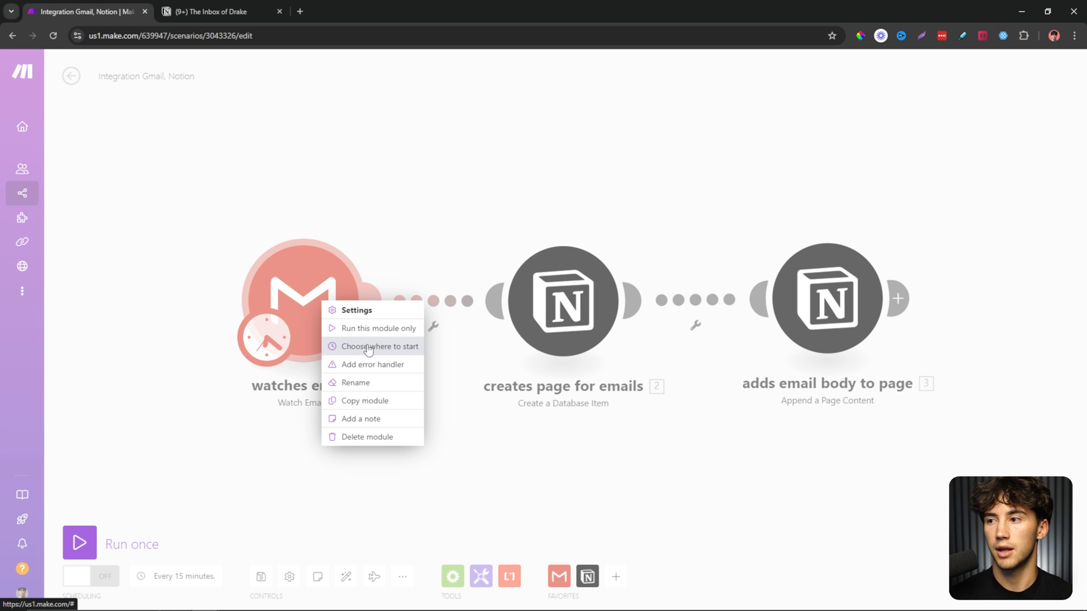
left_click(368, 348)
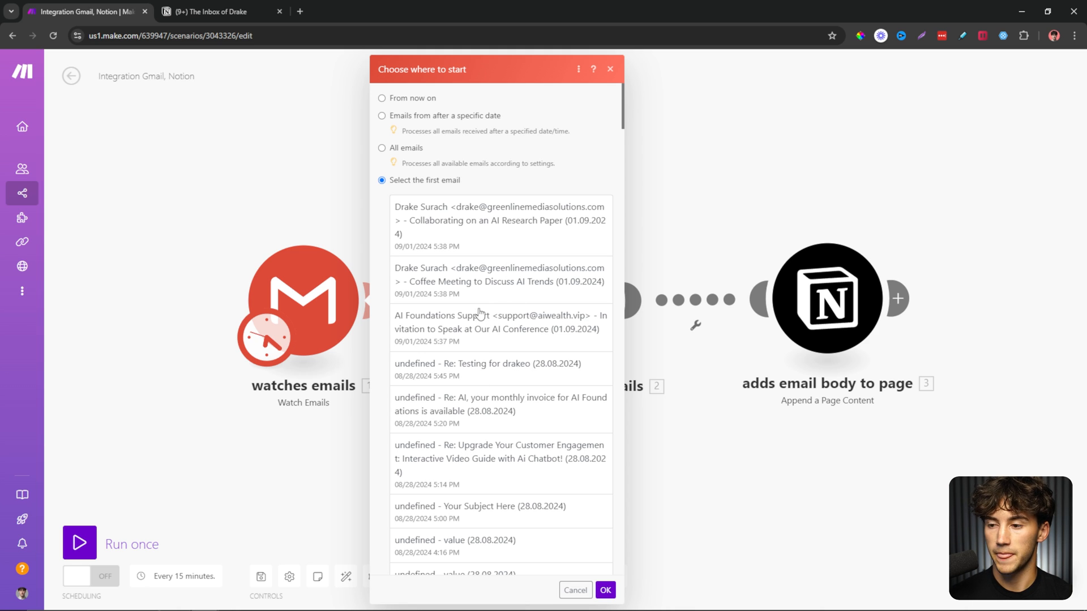
left_click(450, 331)
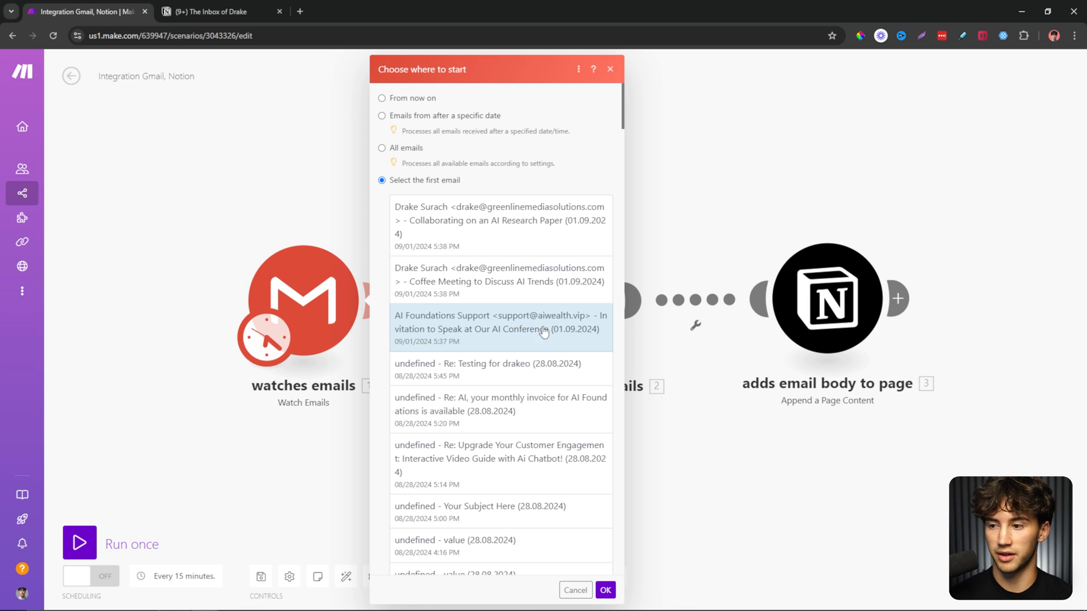
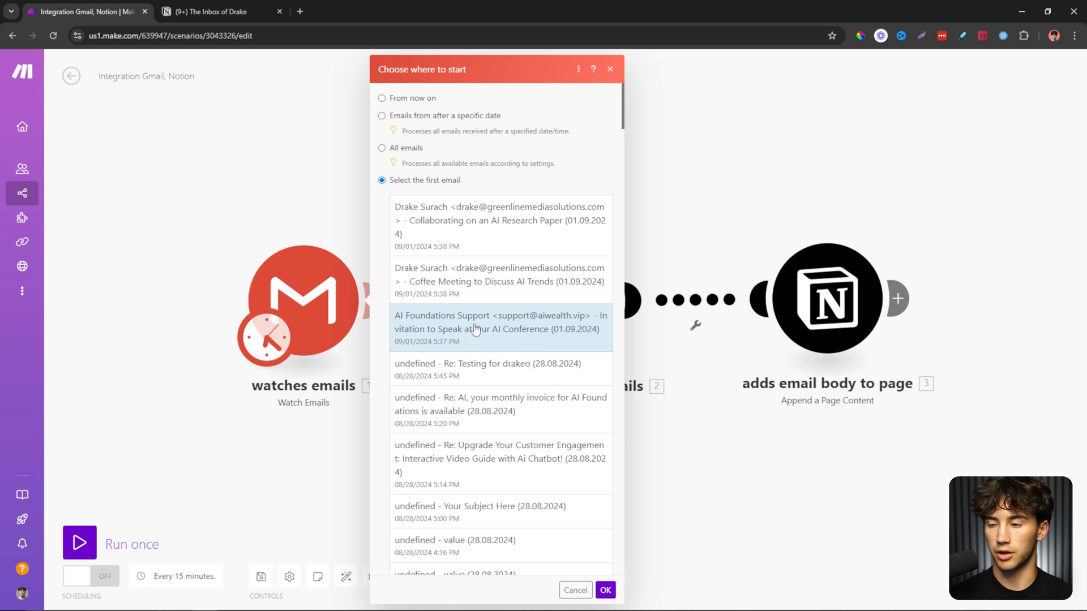
Start from the chosen Invitation to Speak email and run the Gmail-to-Notion scenario once.
left_click(605, 591)
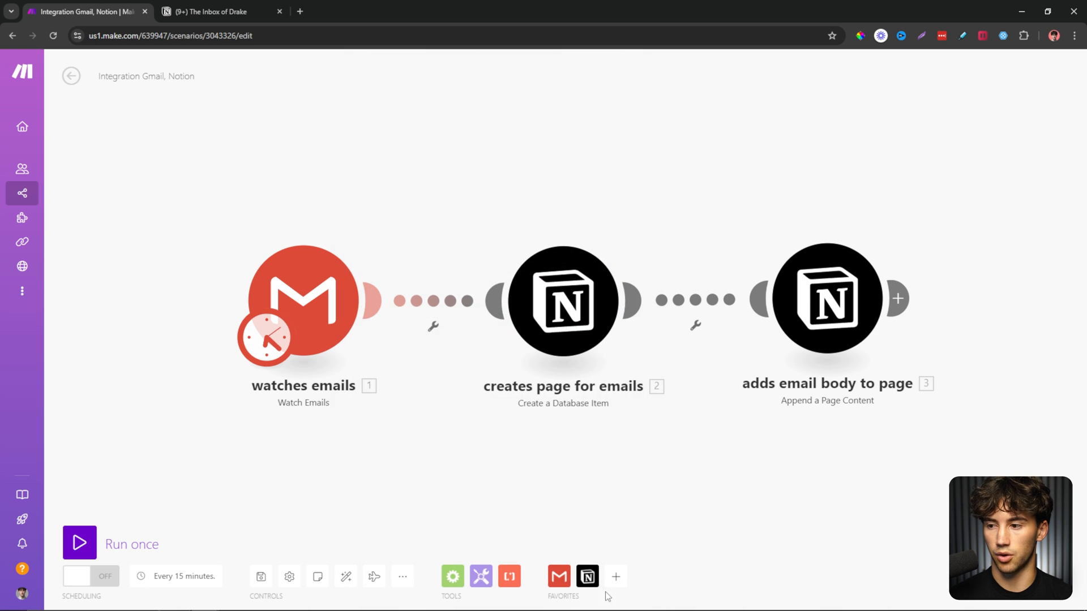
left_click(79, 542)
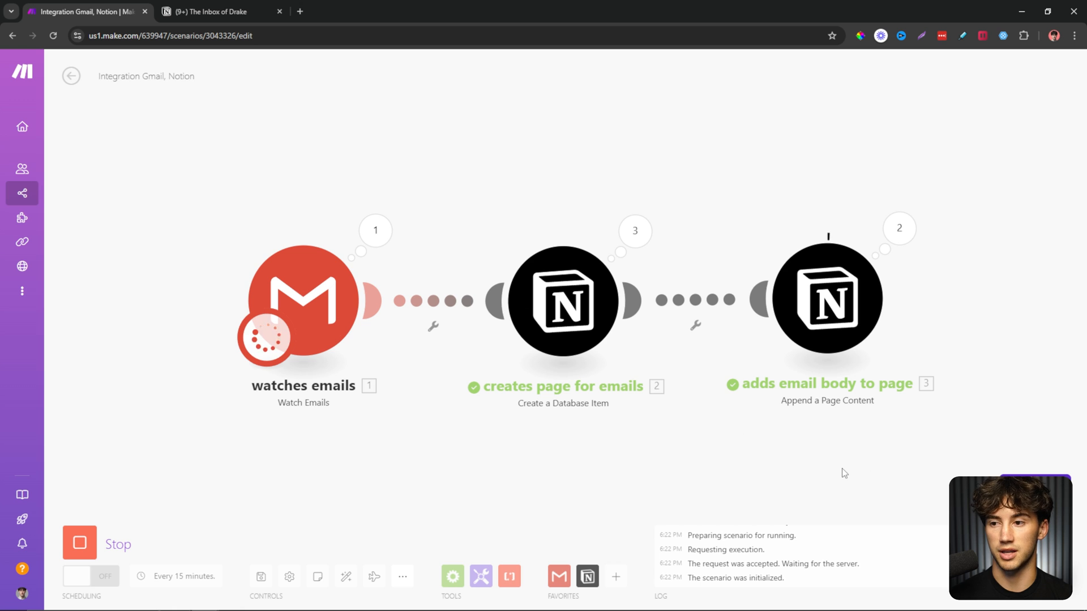
Reload the Notion inbox and compare the Replied and Not Reviewed views.
left_click(235, 17)
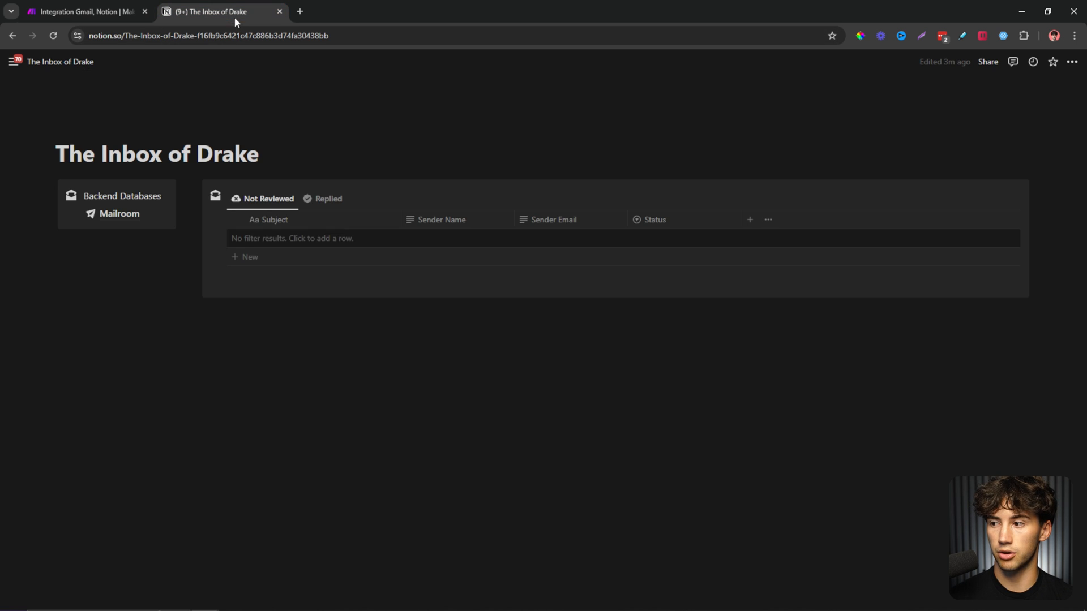
left_click(54, 35)
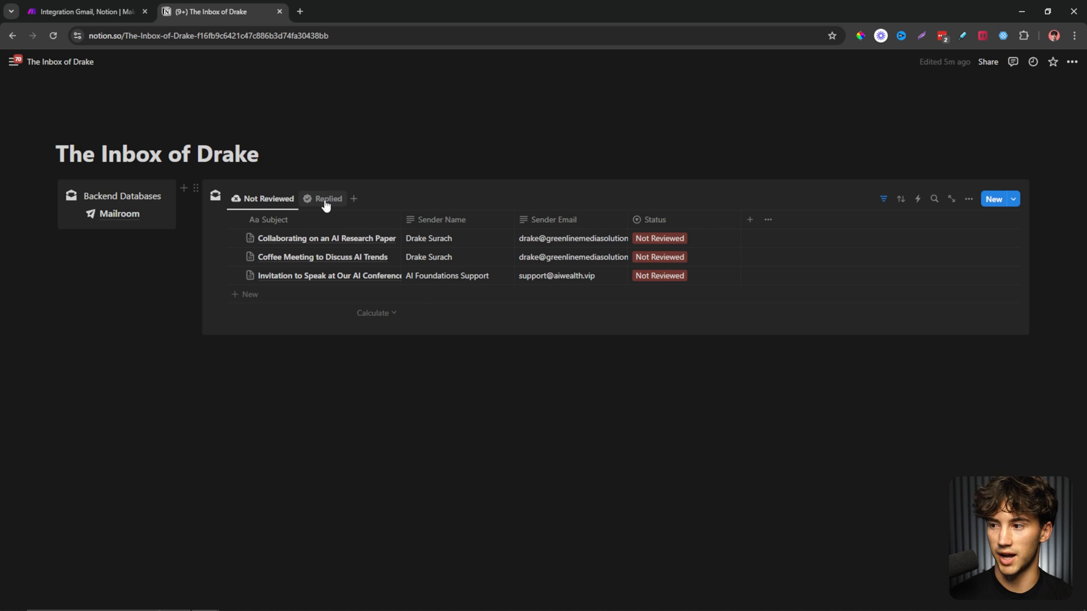
left_click(325, 201)
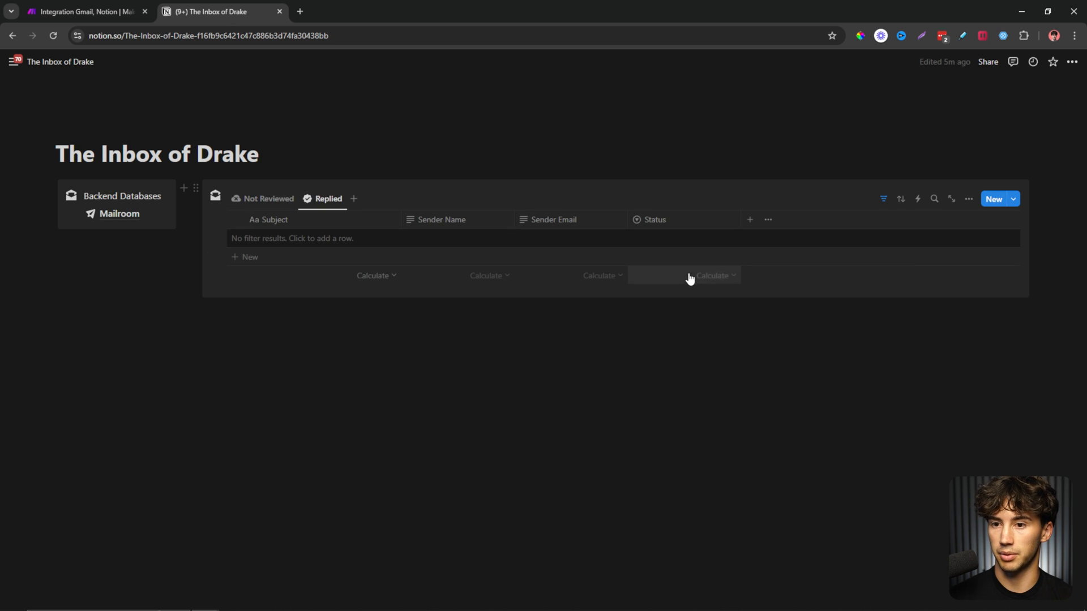
left_click(882, 199)
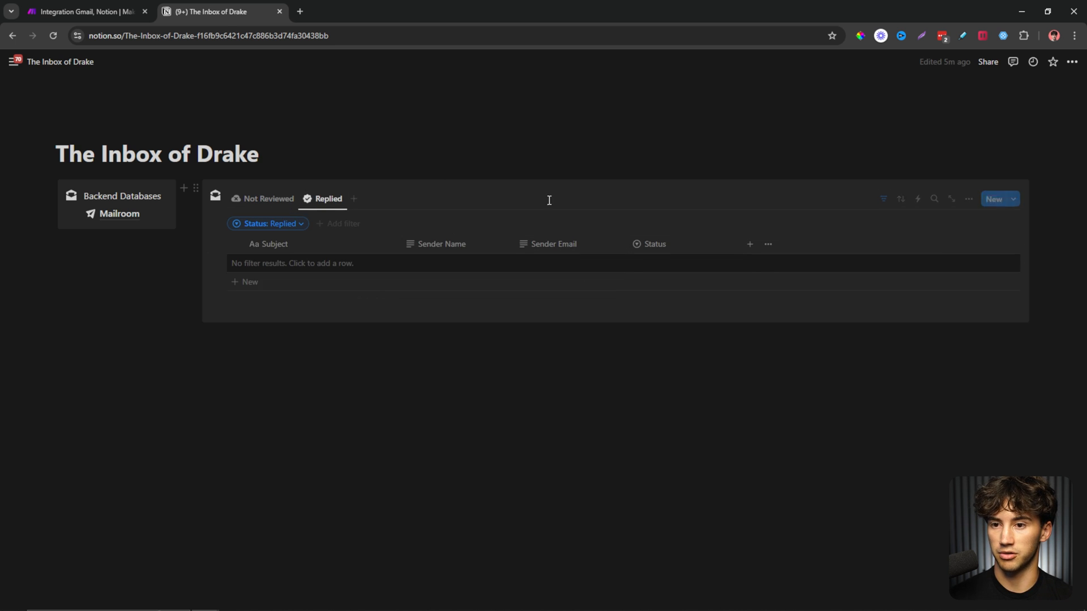
left_click(885, 202)
left_click(283, 200)
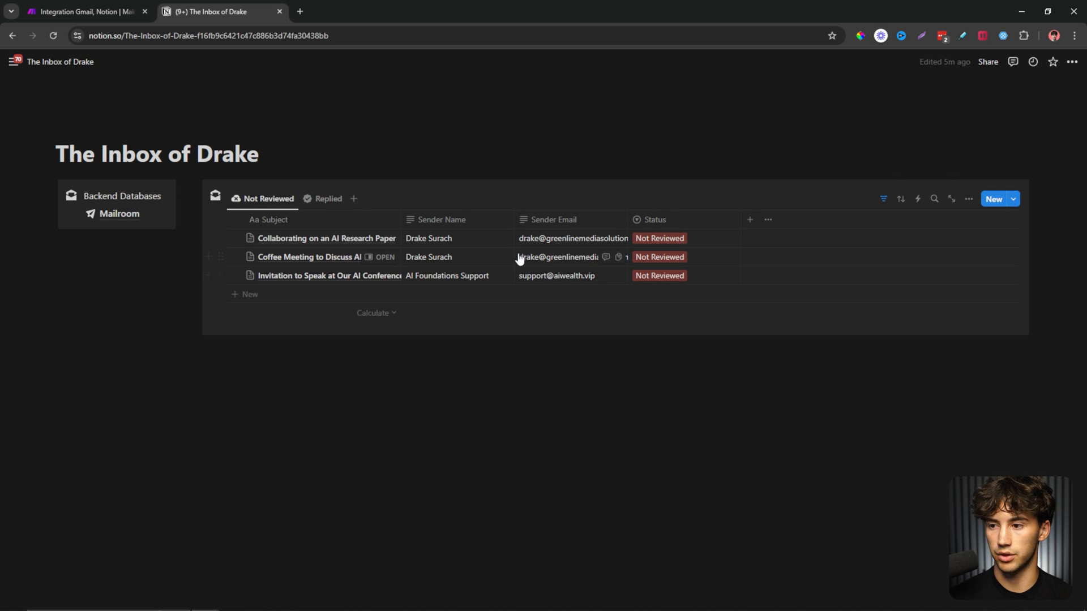
Read the 'Collaborating on an AI Research Paper' email body in side peek, then close it.
left_click(380, 239)
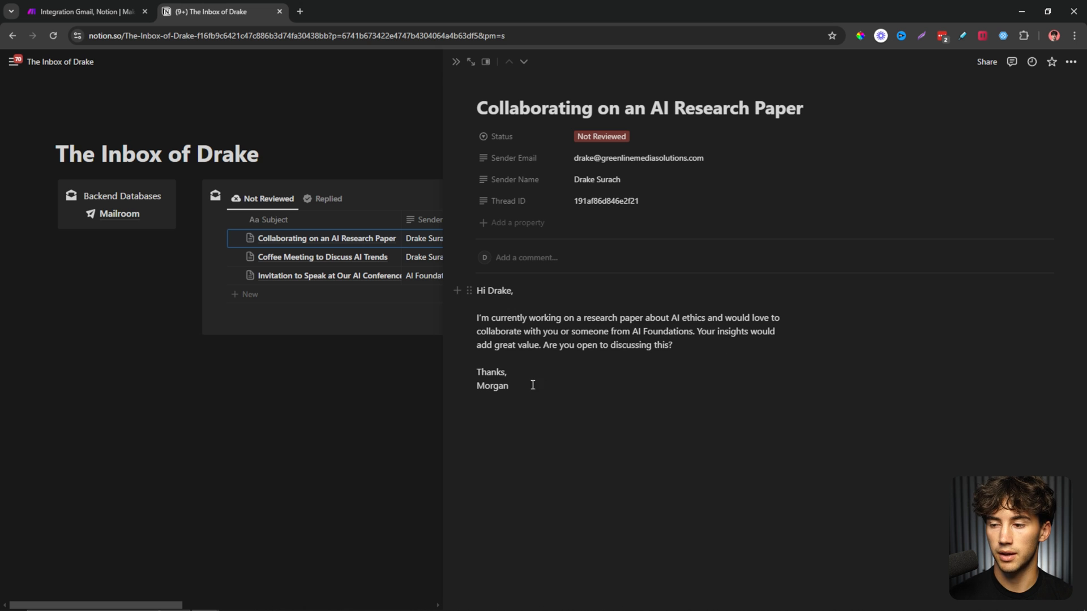
left_click_drag(532, 384, 519, 303)
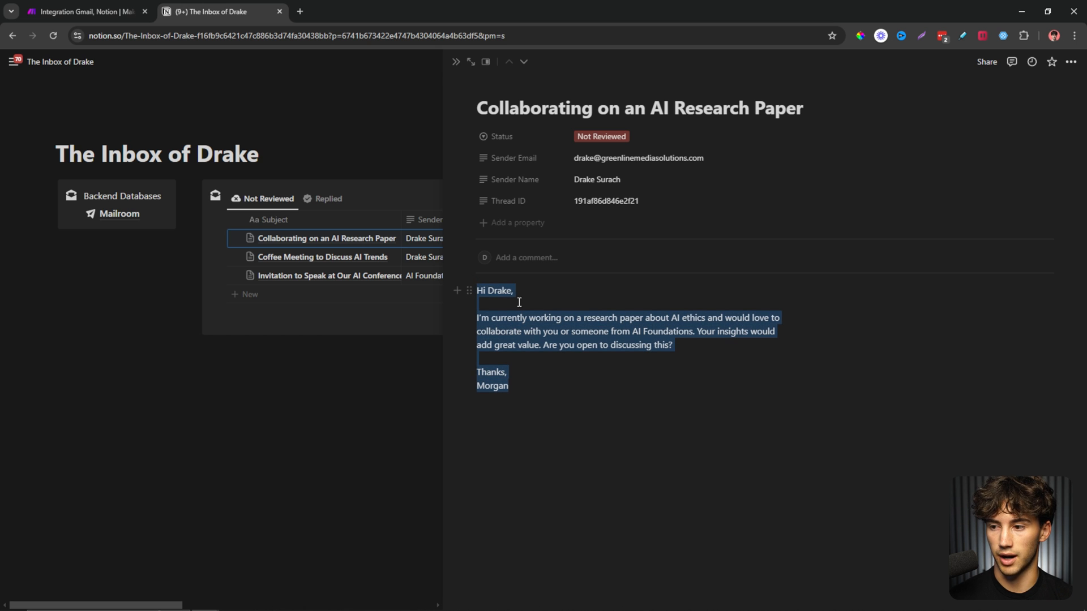
left_click(456, 62)
Retitle the Make scenario 'Watches Emails' and return to the All scenarios list.
key("ctrl+Tab")
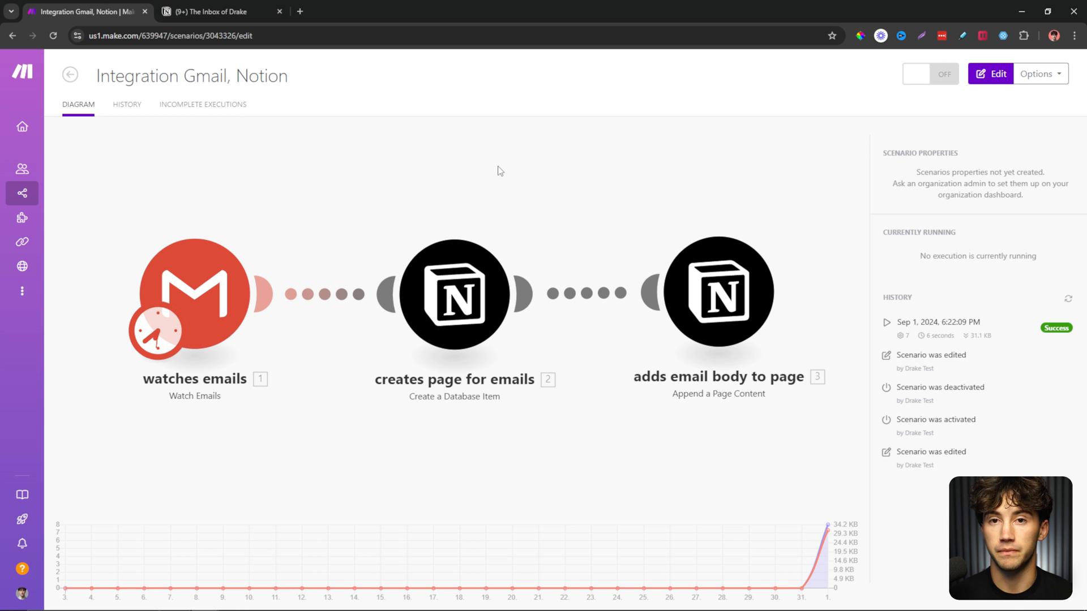
triple_click(216, 82)
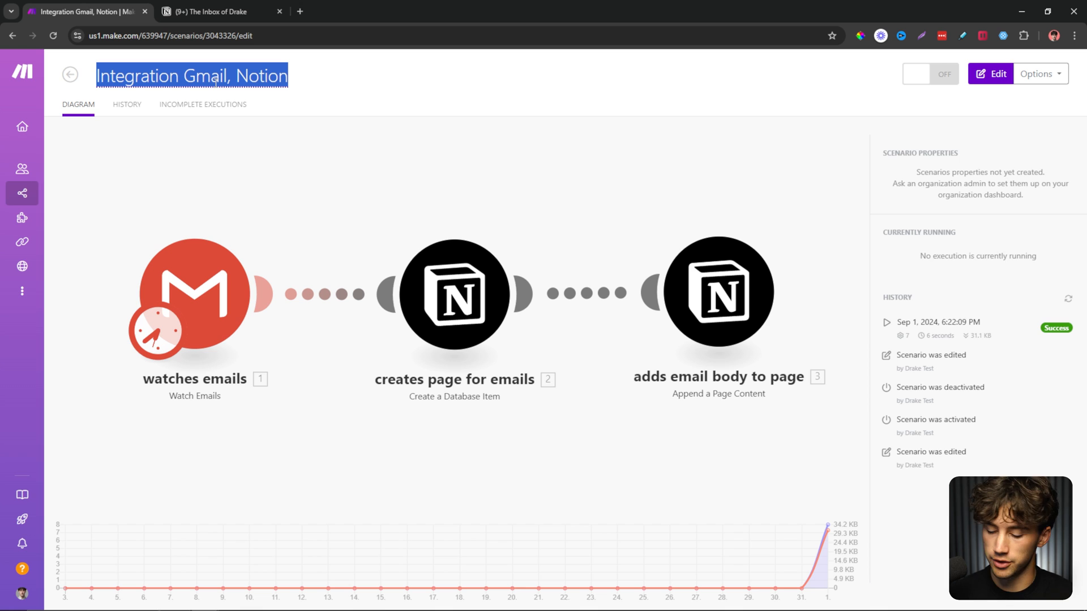
type("Watches")
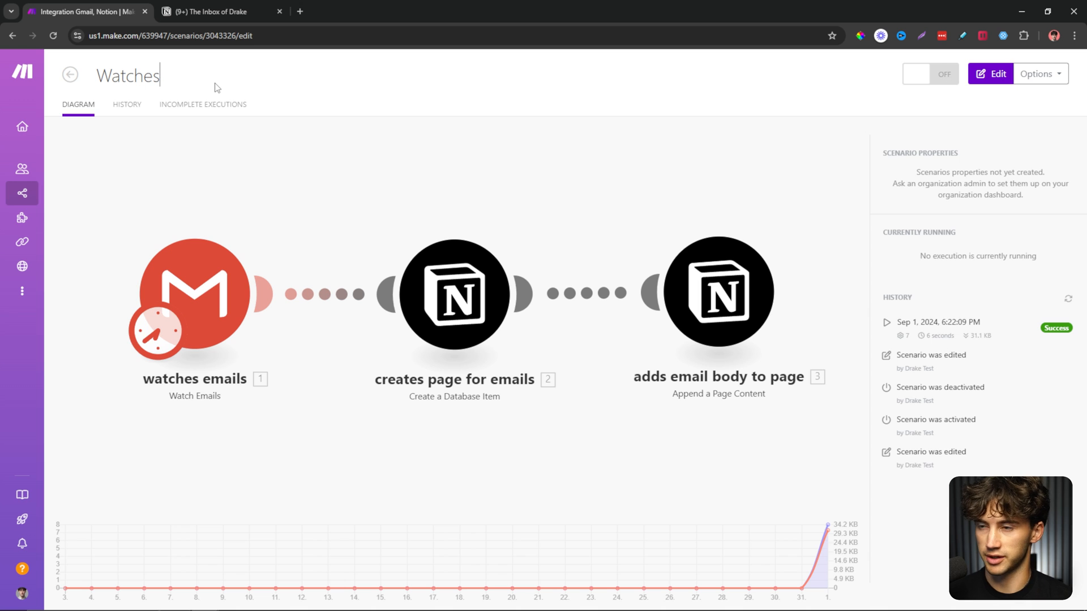
type("Emails")
key("Return")
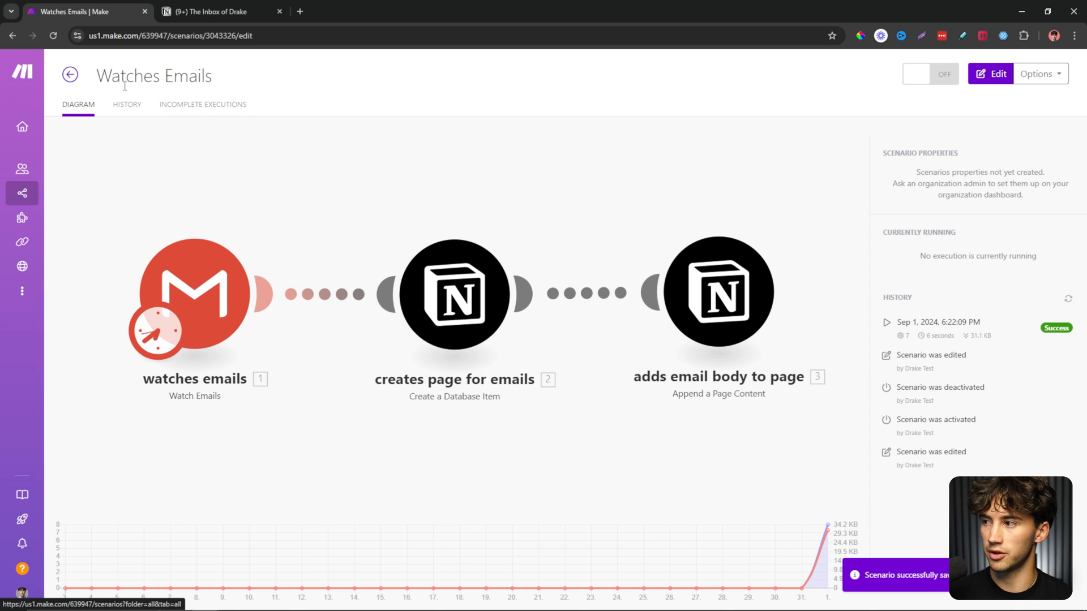
left_click(70, 74)
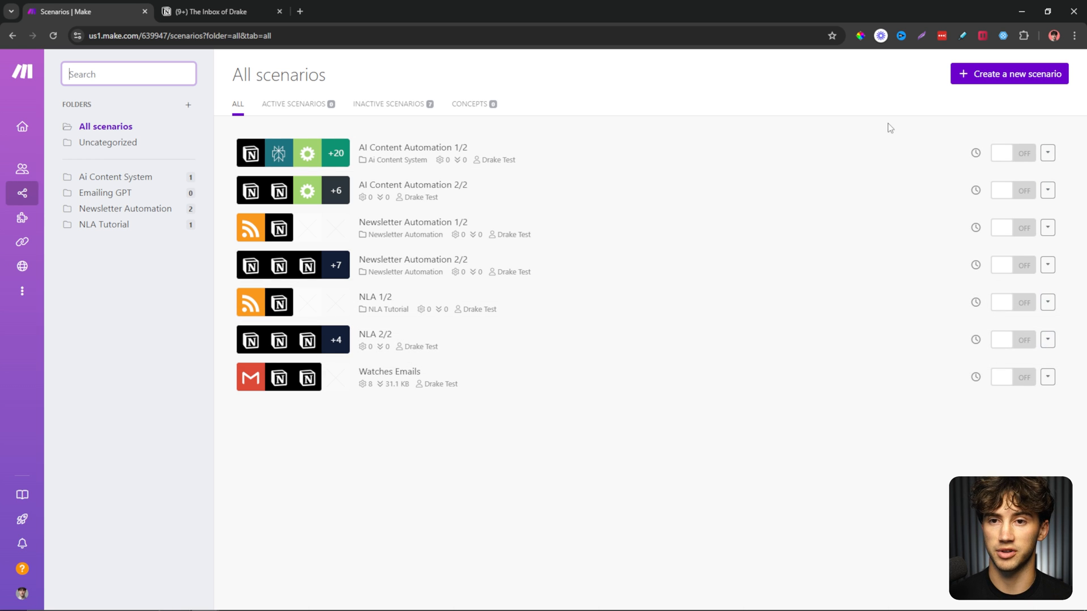
Create a new scenario with Webhooks as its first module.
left_click(1004, 83)
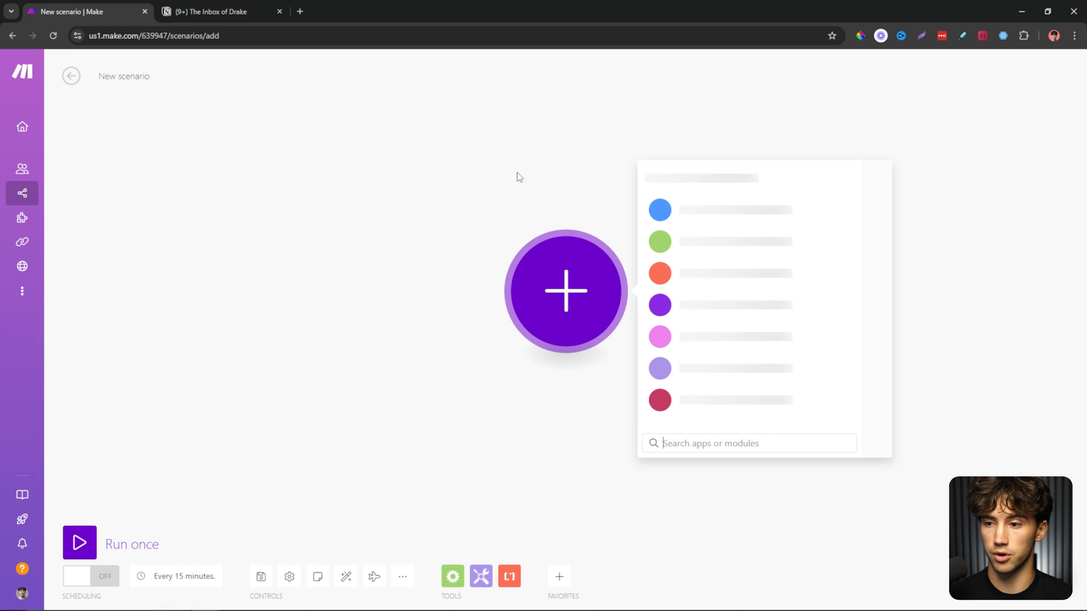
type("web")
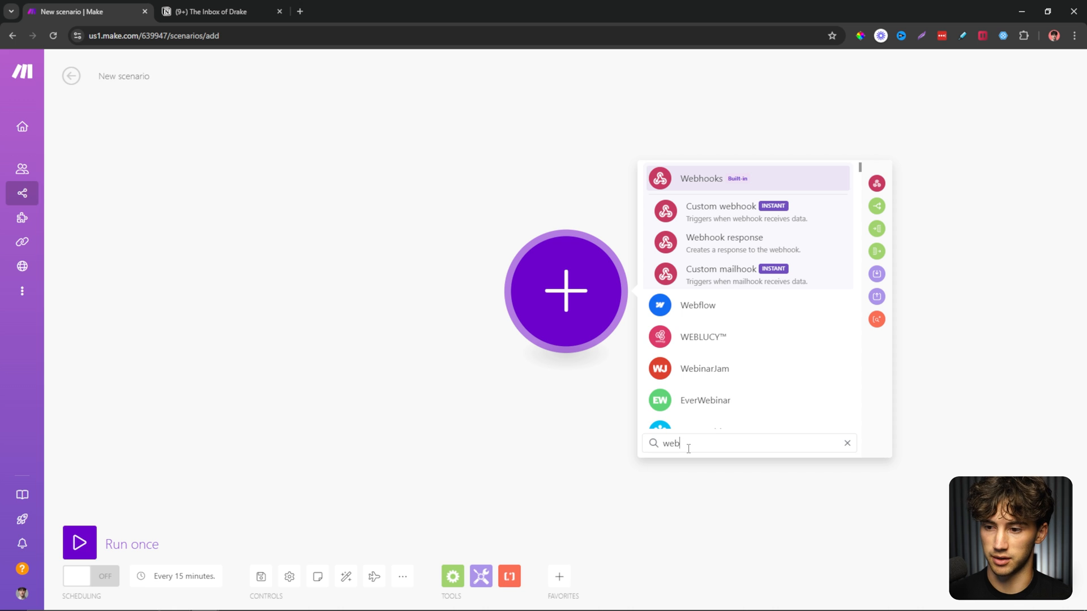
left_click(701, 180)
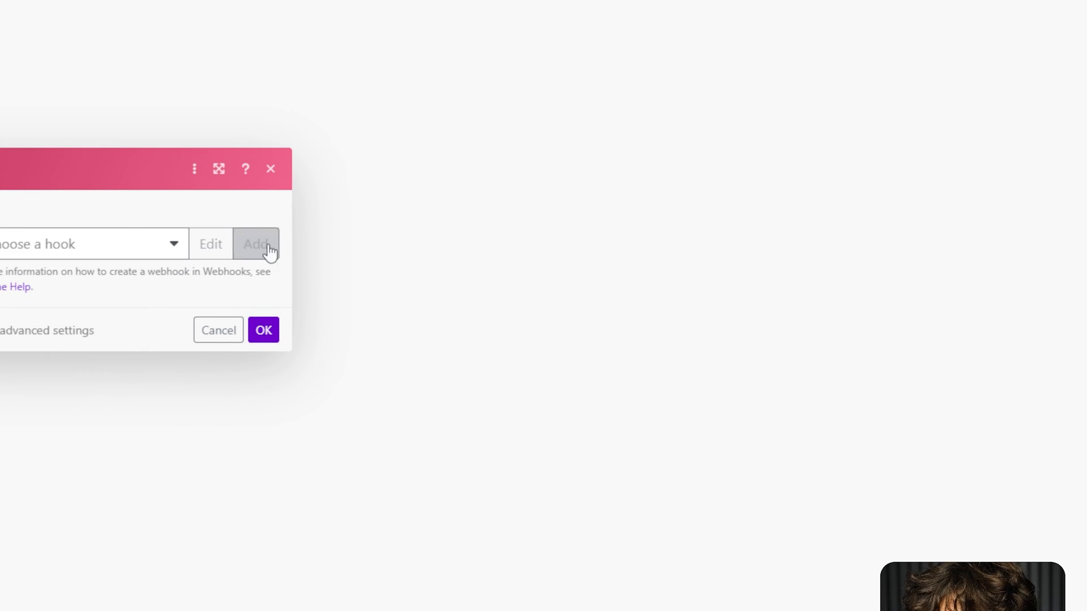
Add custom webhook 'my-tutorial-webhook-ecs' capturing headers and HTTP method, then confirm the trigger.
left_click(270, 252)
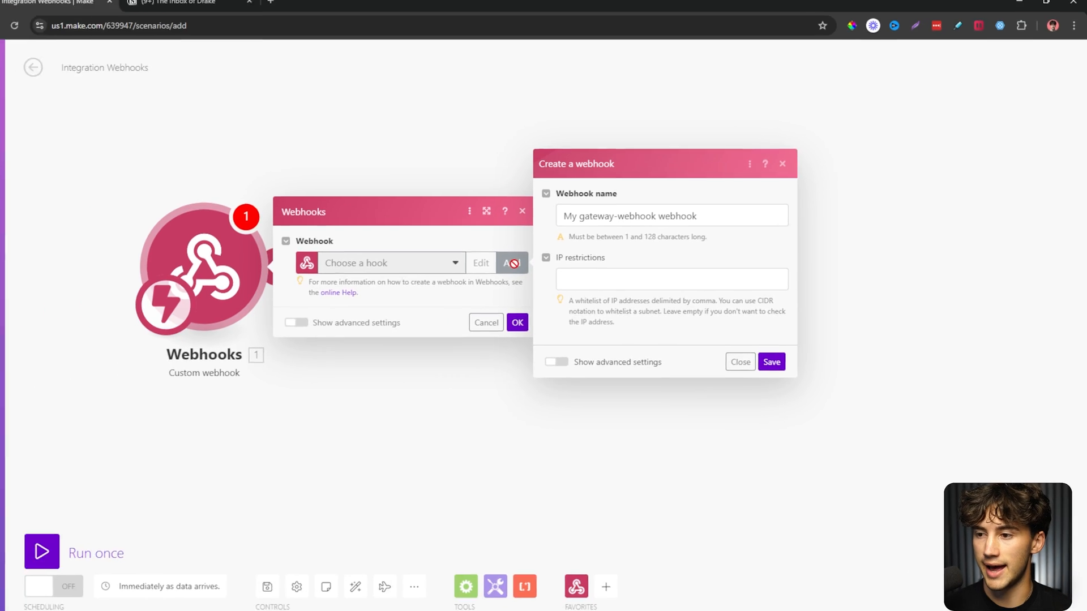
double_click(709, 220)
key("ctrl+a")
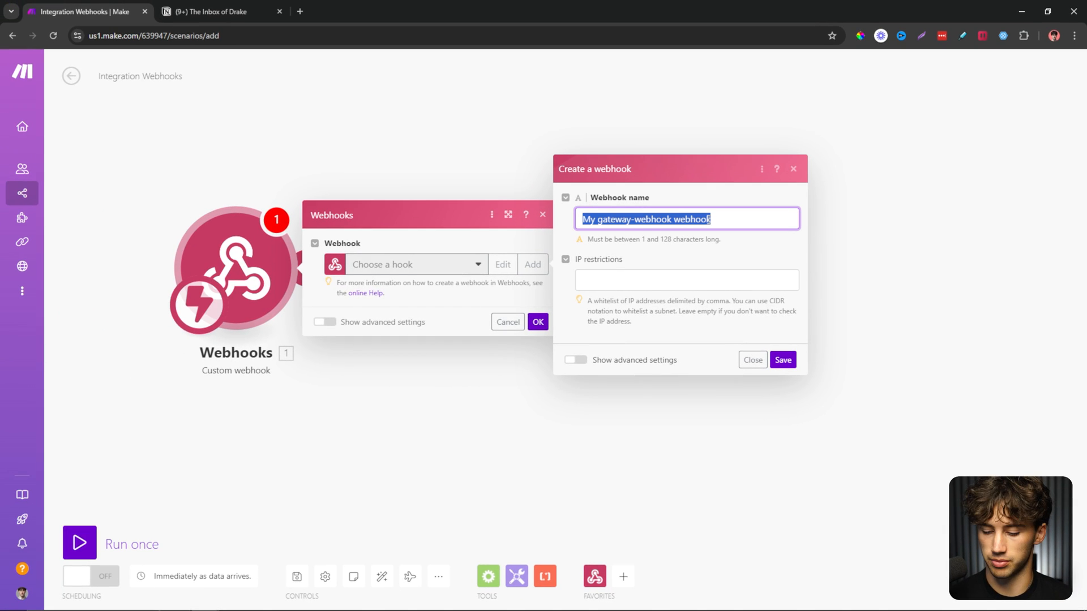
type("my-tutorial-webhook-ecs")
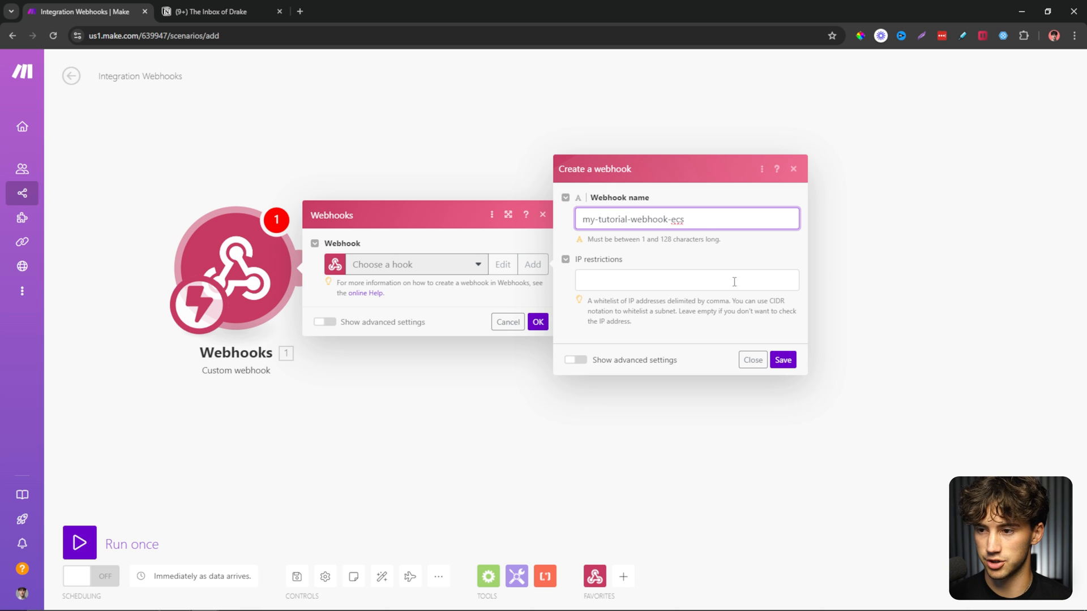
left_click(576, 360)
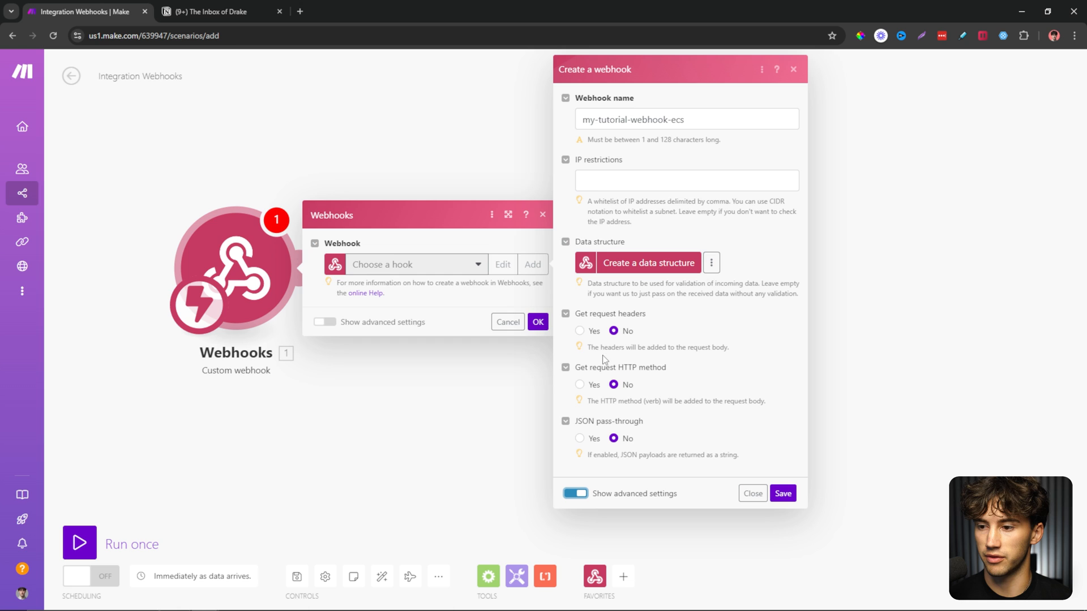
left_click(579, 331)
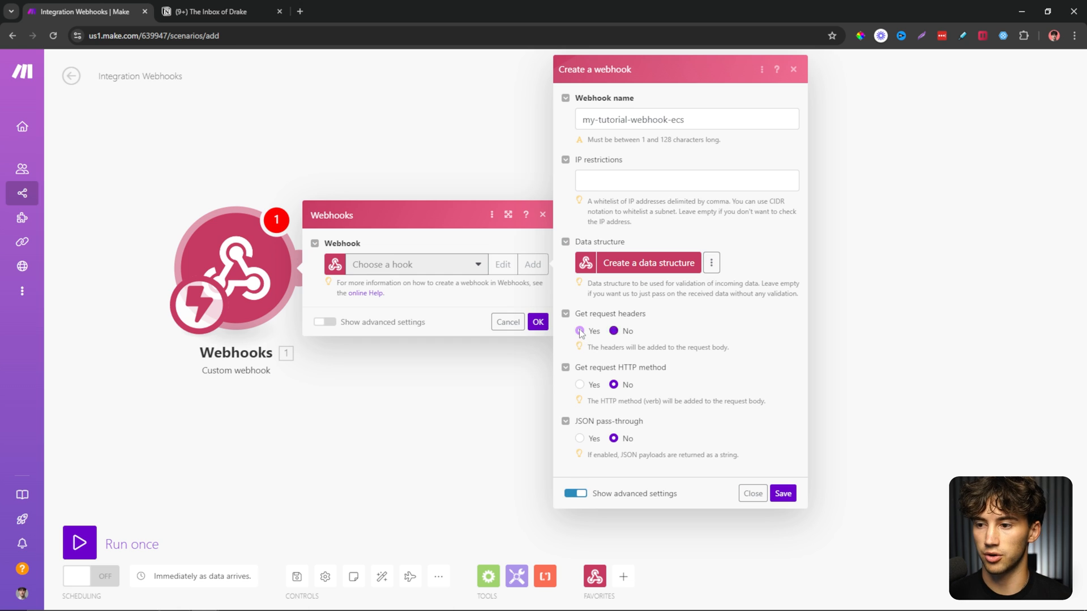
left_click(580, 385)
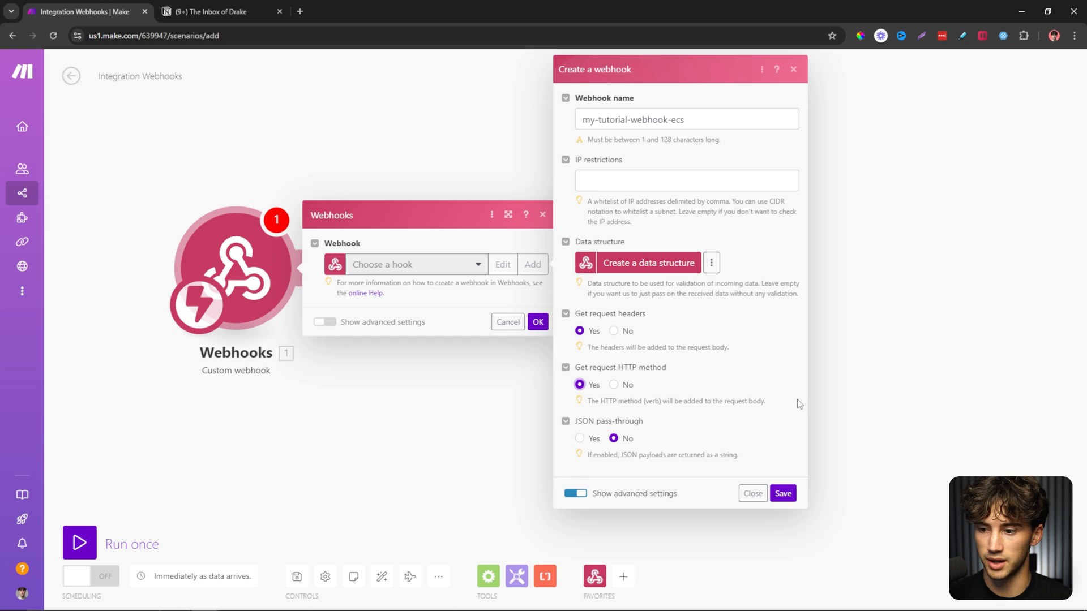
left_click(789, 494)
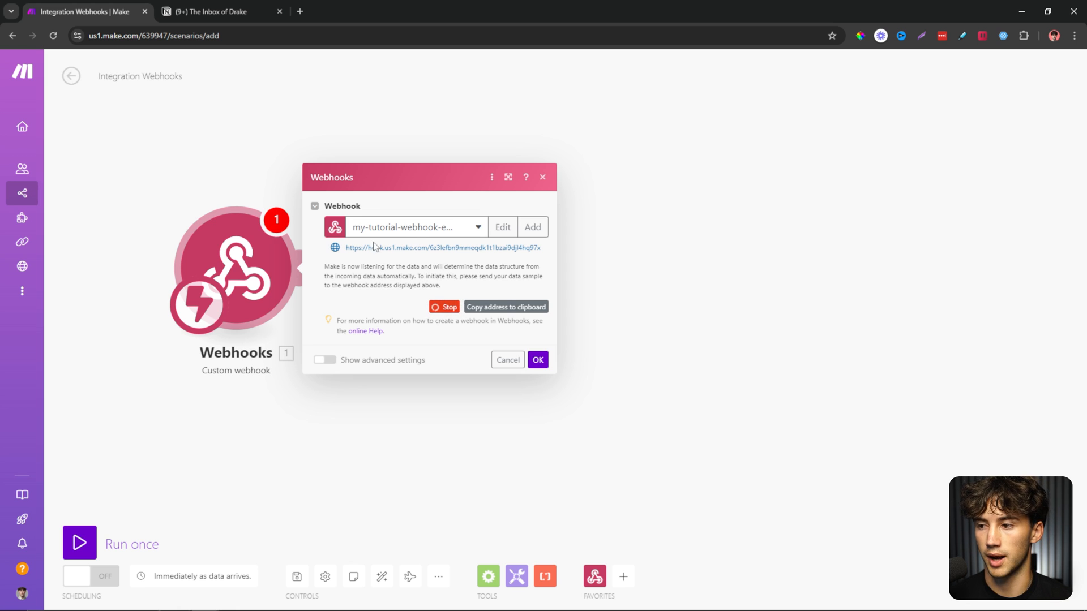
left_click(444, 309)
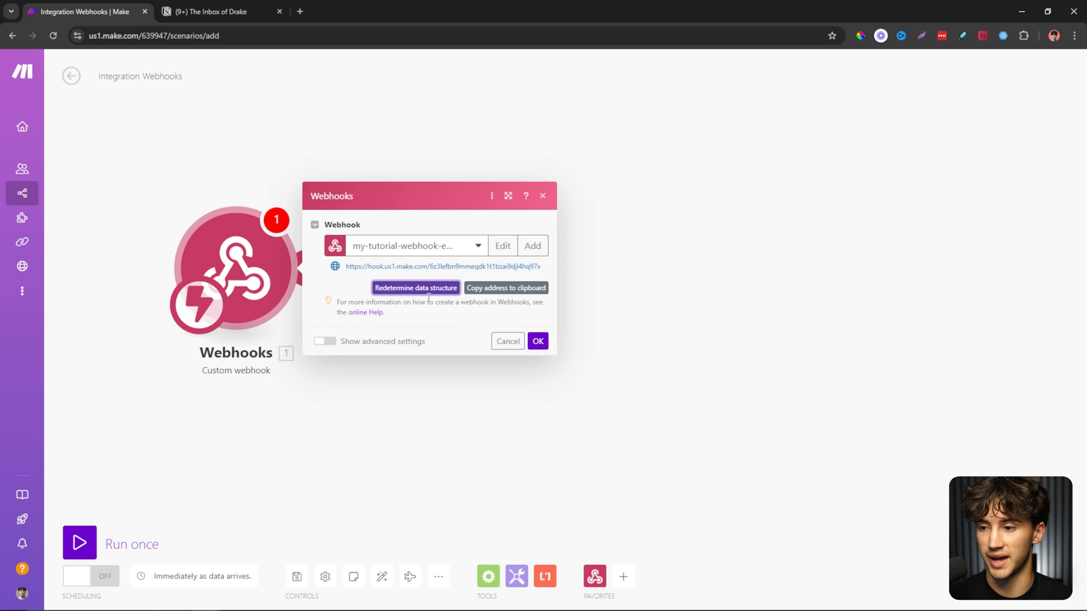
left_click(537, 342)
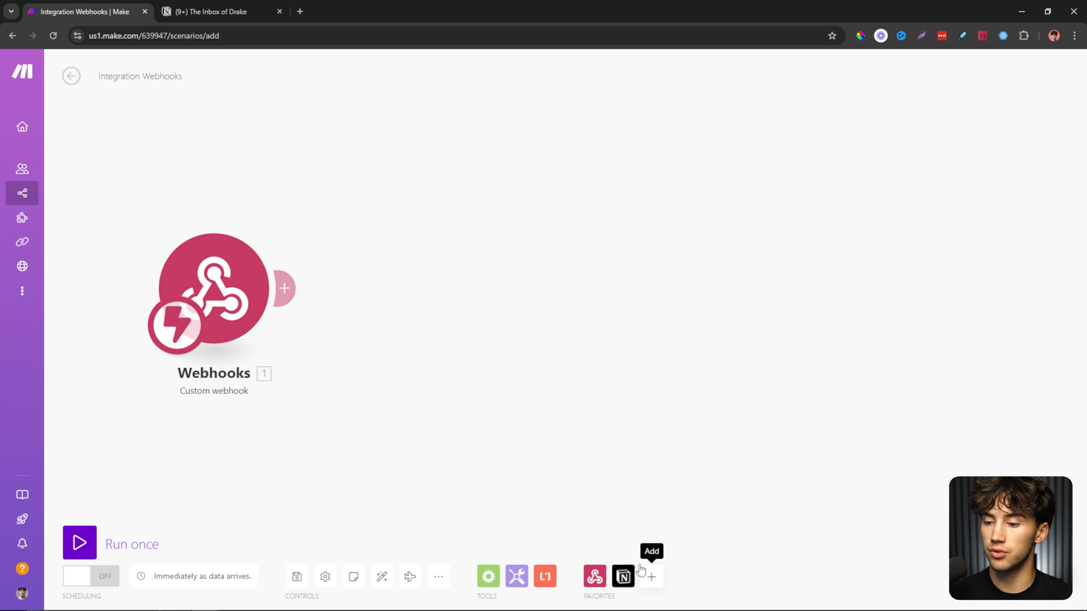
Add Notion's Search Objects module to the canvas after the webhook.
left_click(652, 576)
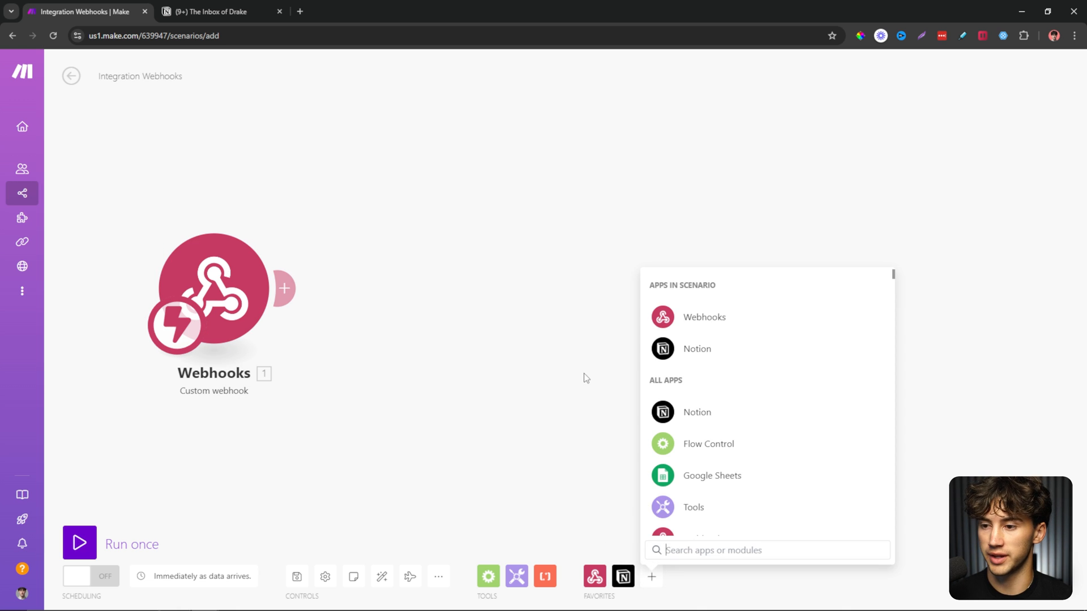
left_click(715, 348)
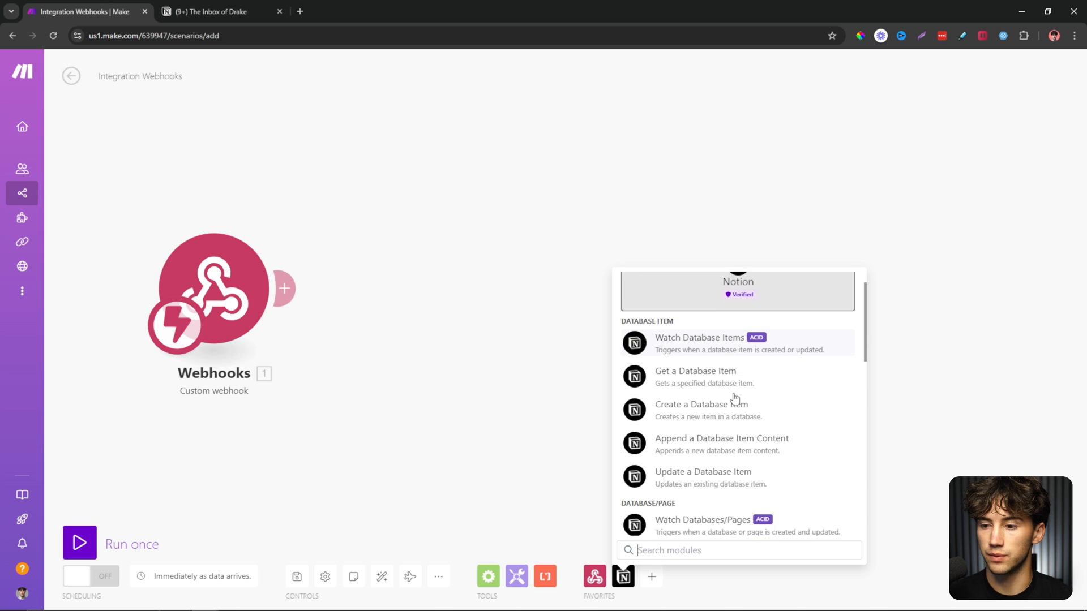
scroll(736, 396, "down", 2)
type("search")
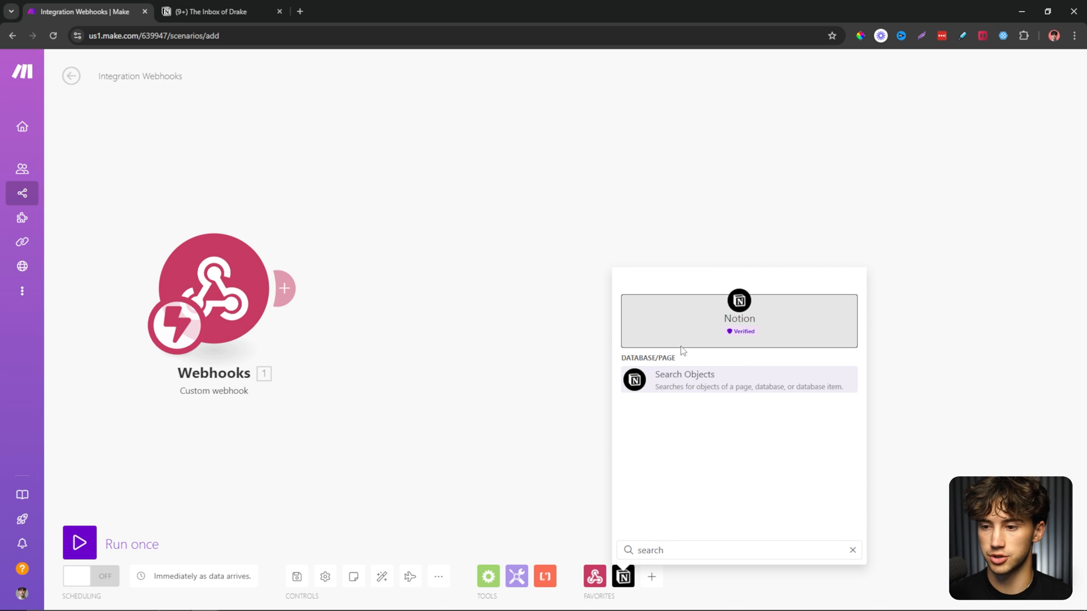
left_click(702, 387)
left_click_drag(702, 390, 441, 310)
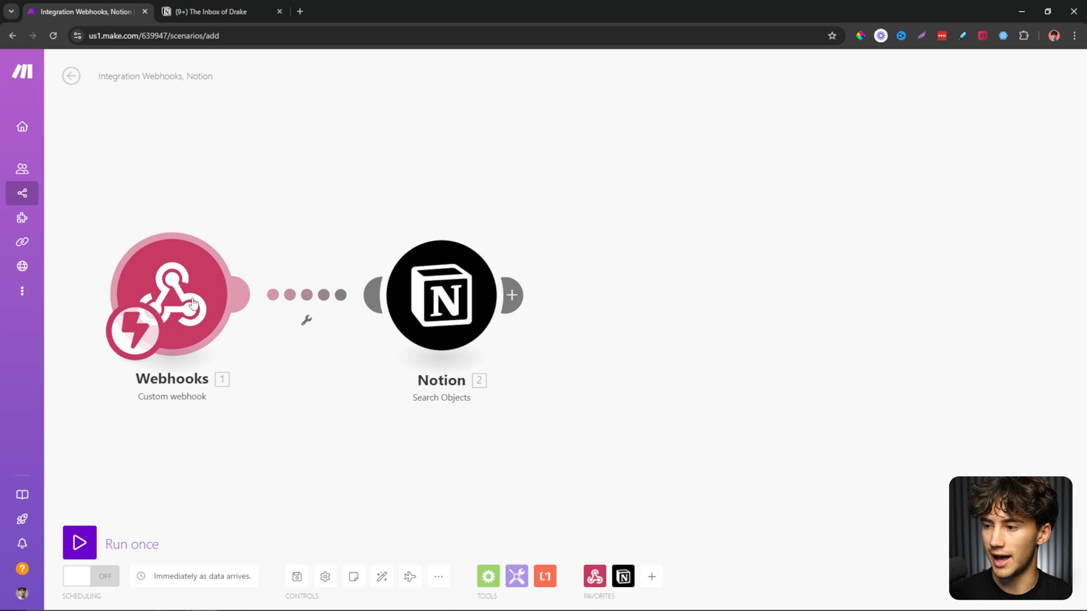
Unlink Notion from the webhook, make it the starting module, and move Webhooks further left.
right_click(307, 304)
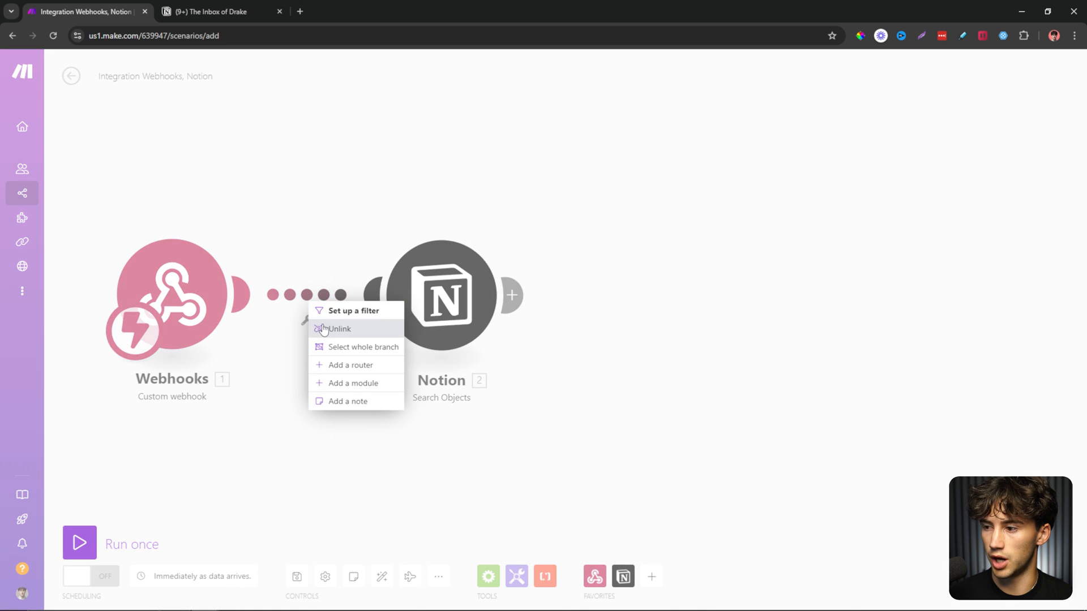
left_click(337, 327)
left_click_drag(135, 340, 407, 330)
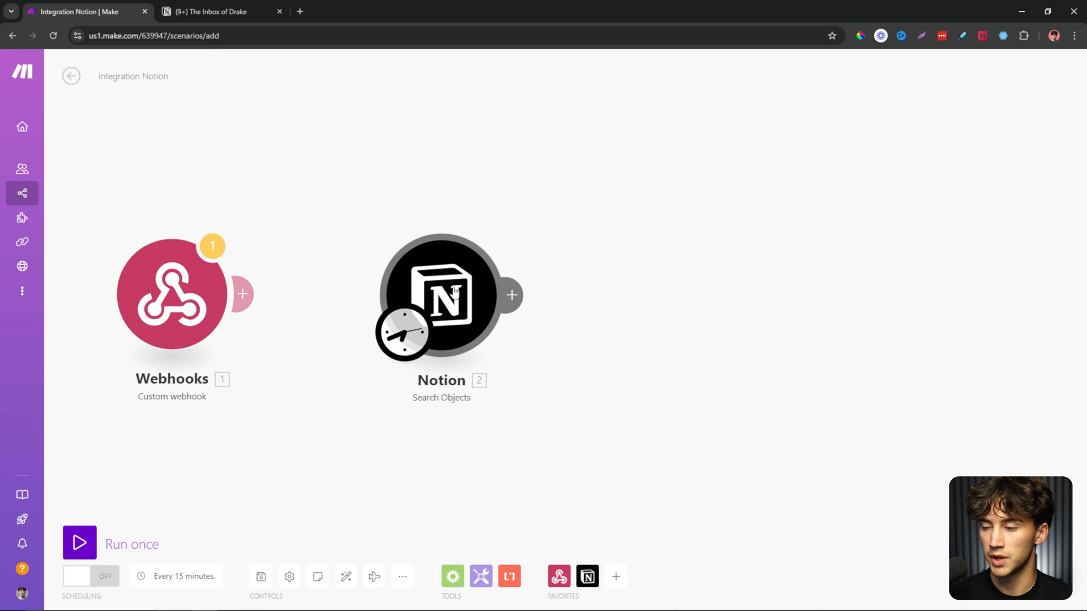
mouse_move(454, 293)
left_mouse_down()
mouse_move(439, 287)
mouse_move(451, 300)
left_mouse_up()
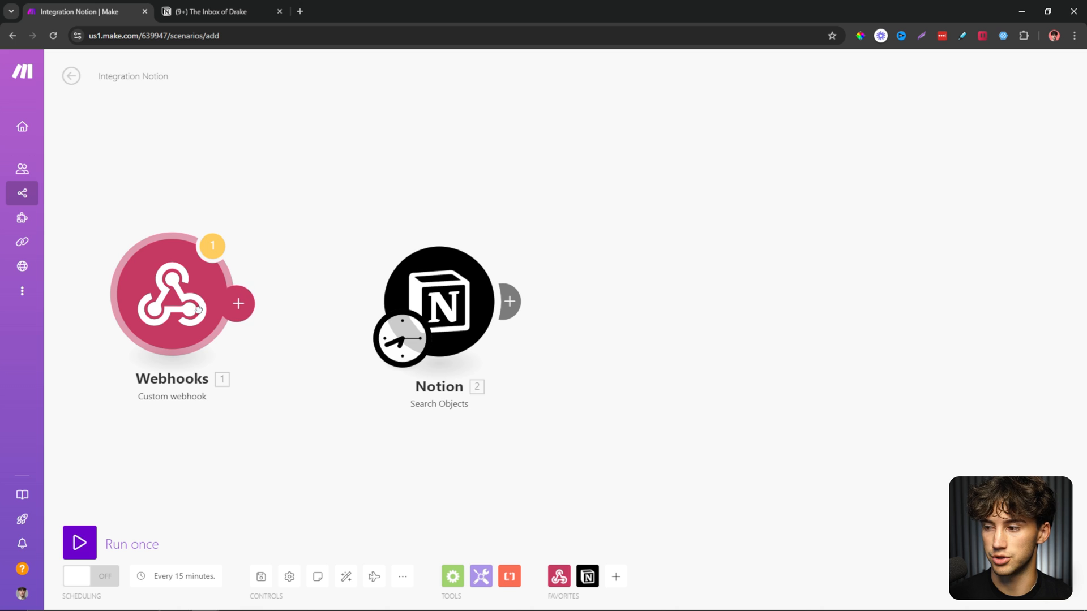
left_click_drag(207, 300, 164, 301)
left_click(438, 300)
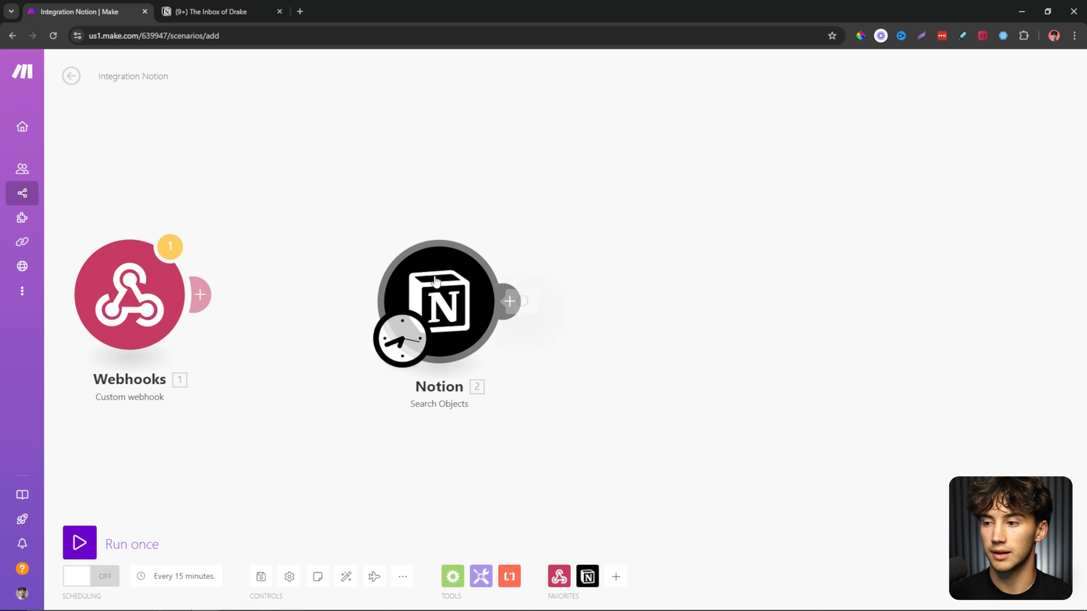
Select the tutorial Notion connection for the search module.
left_click(697, 223)
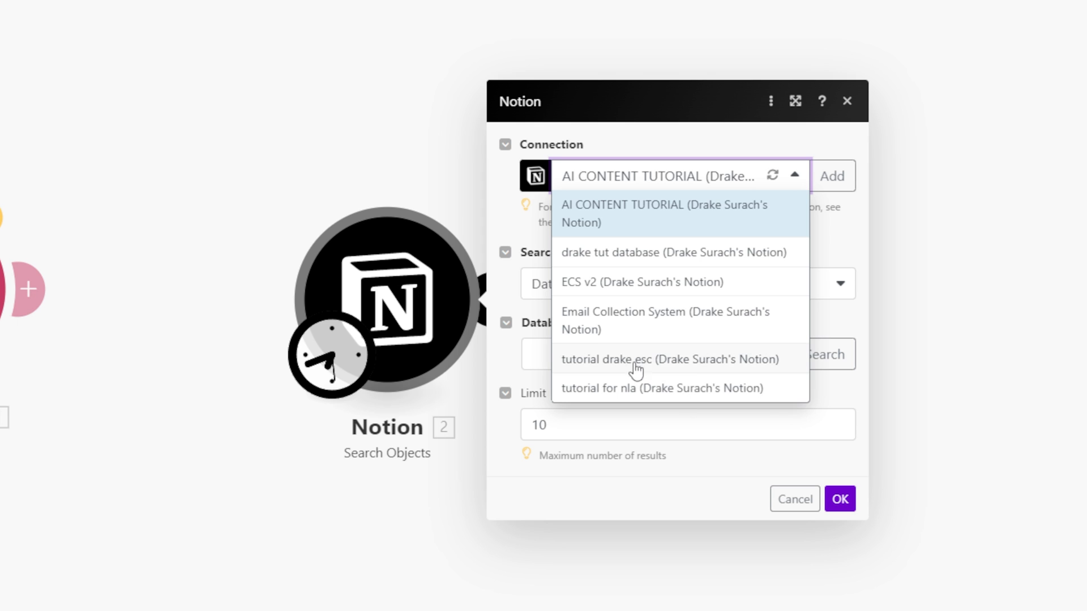
left_click(691, 369)
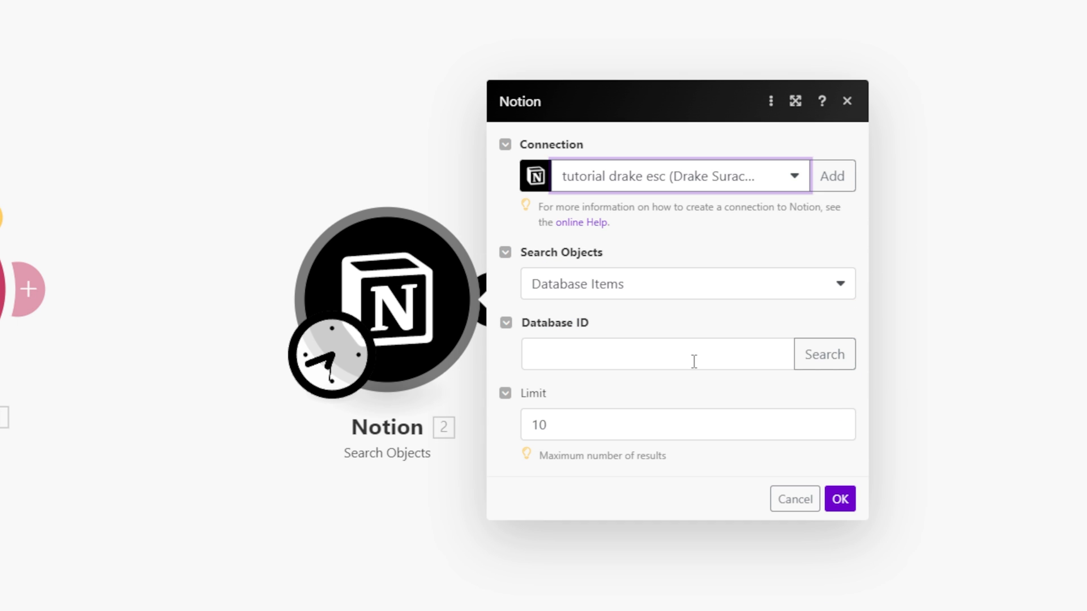
left_click_drag(536, 325, 589, 325)
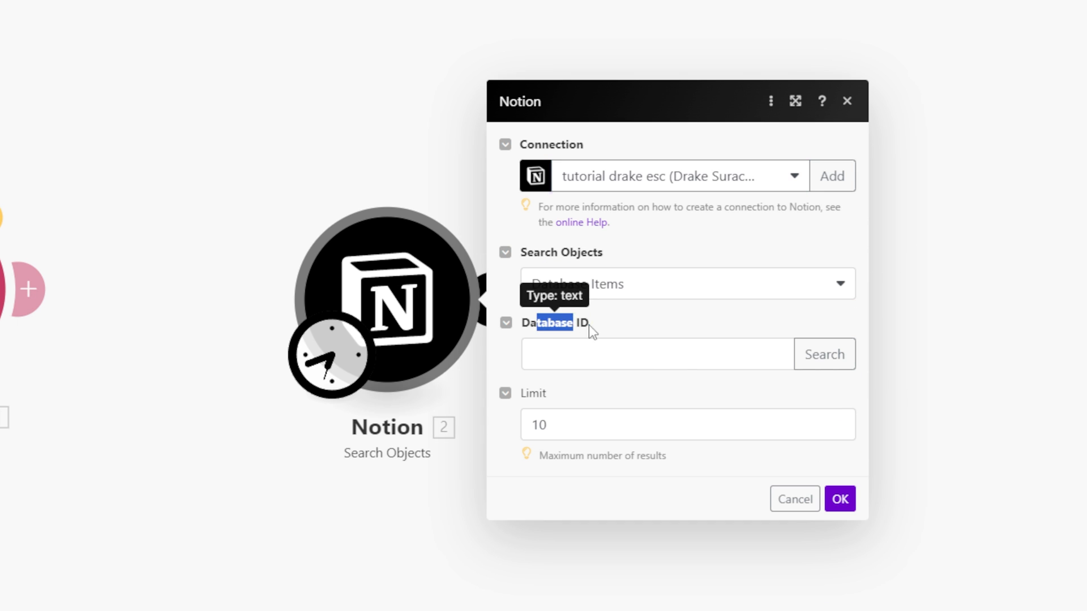
left_click(676, 320)
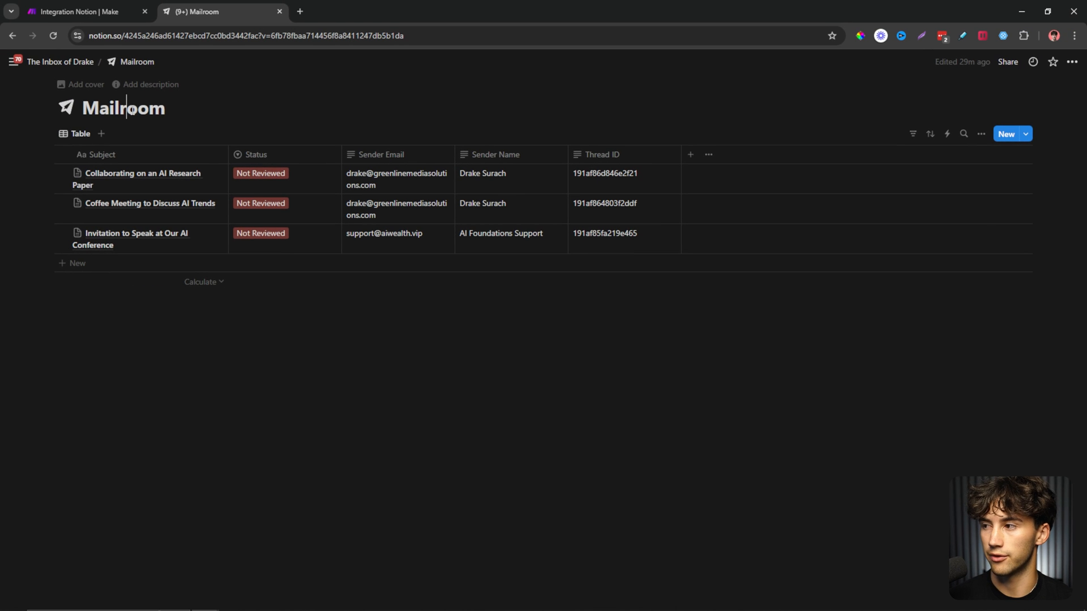
Copy the Mailroom title from Notion and use it to look up the database ID.
double_click(132, 109)
key("ctrl+c")
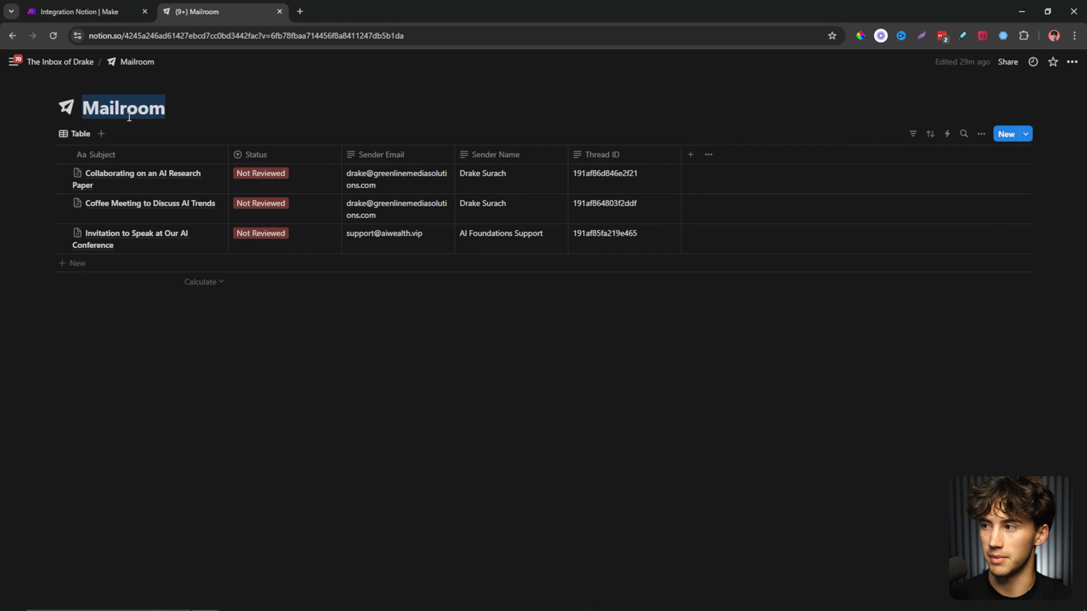
left_click(80, 11)
left_click(730, 337)
left_click(890, 340)
key("ctrl+v")
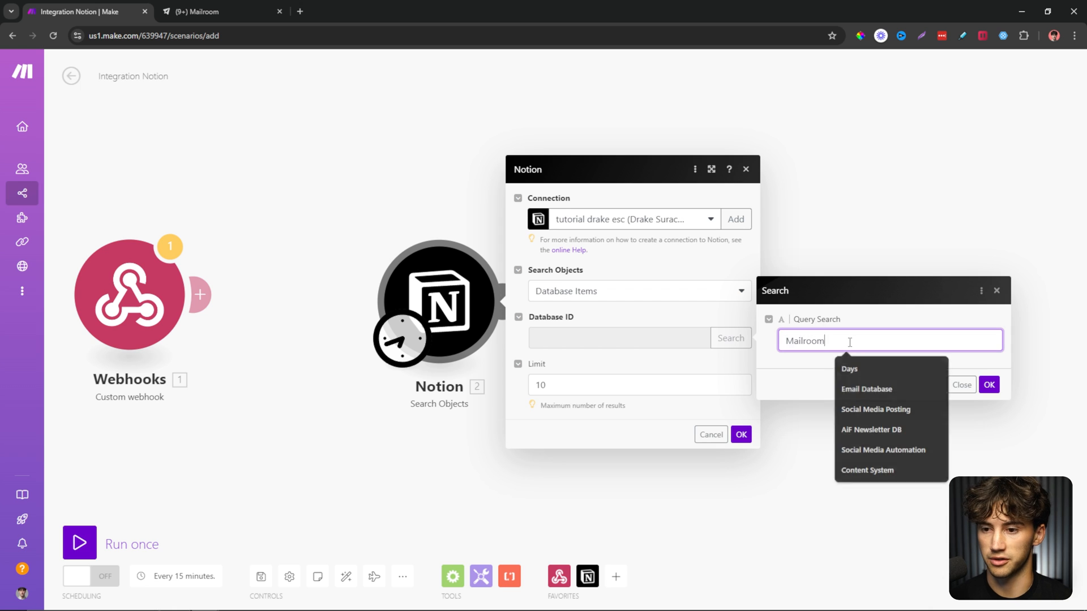
left_click(988, 385)
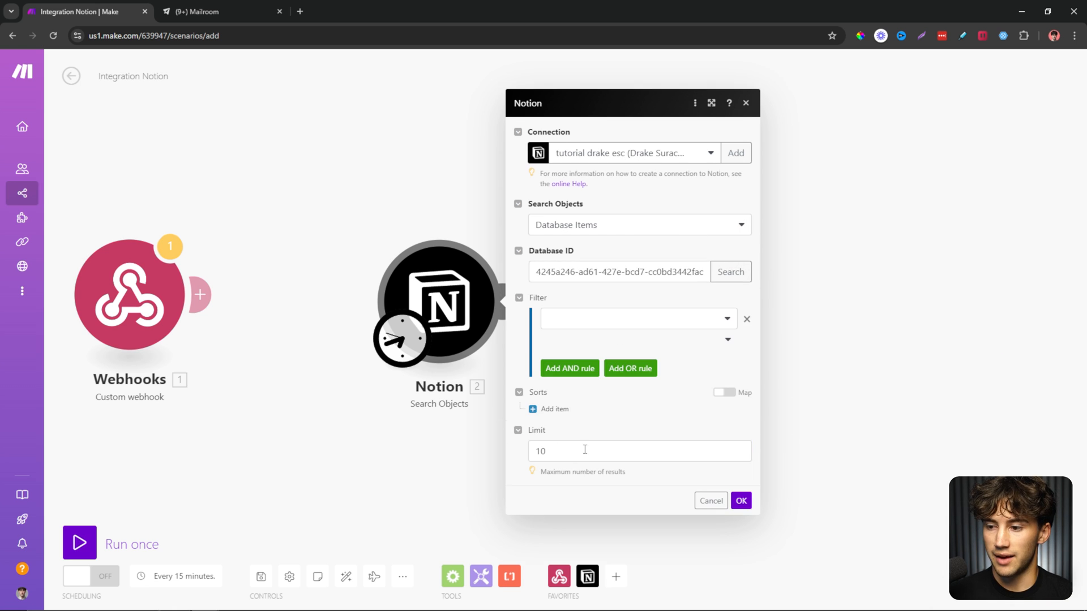
Raise the Notion search limit to 20.
left_click(557, 447)
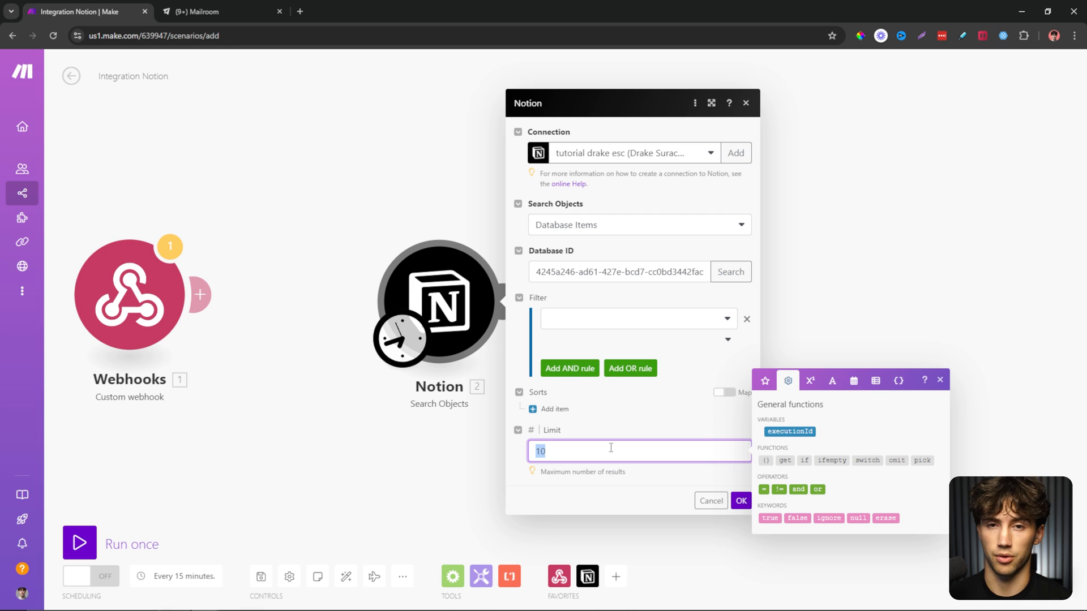
type("20")
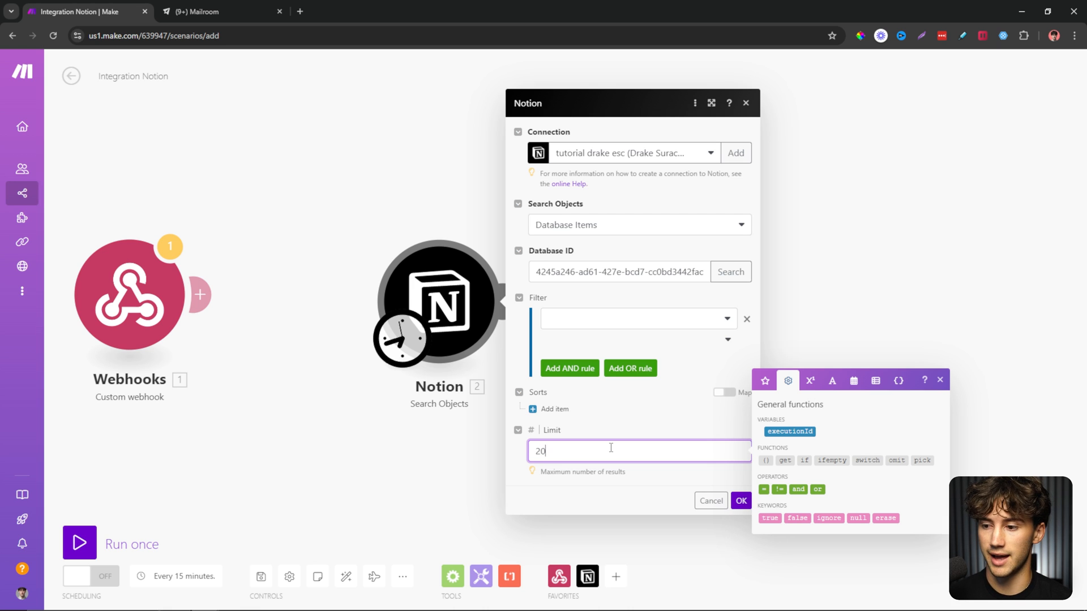
left_click(606, 430)
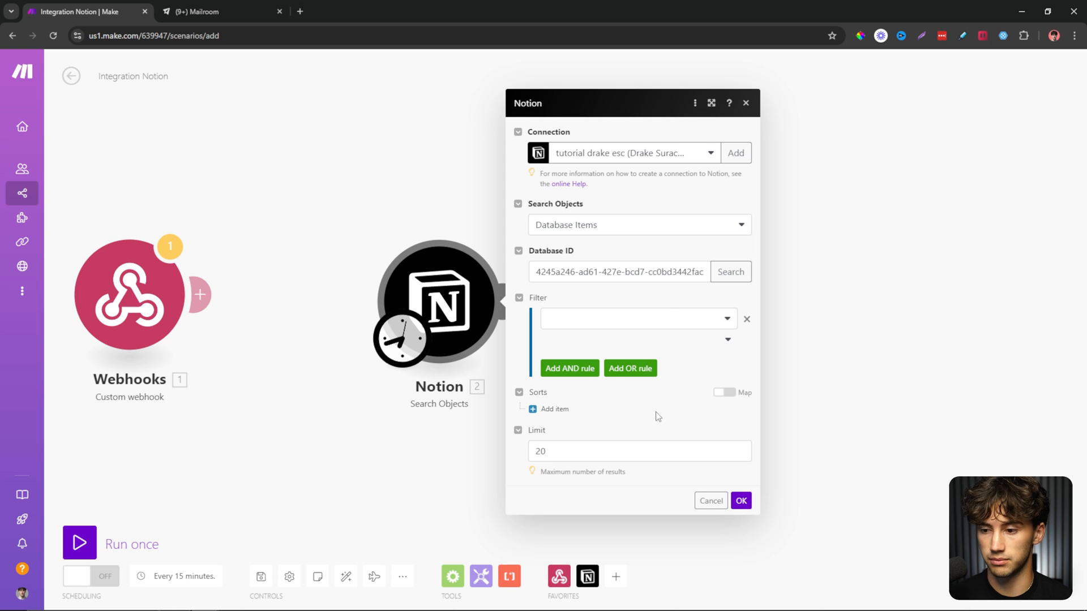
Add a Status (Select) filter using Text: Equals, checking status values in Notion's Mailroom table.
left_click(665, 318)
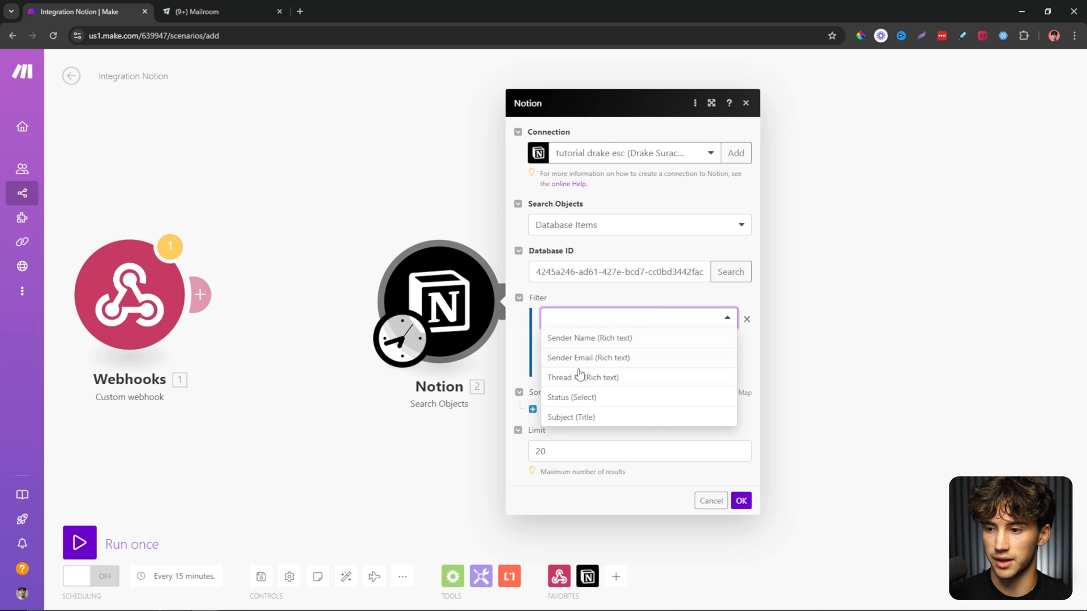
left_click(589, 398)
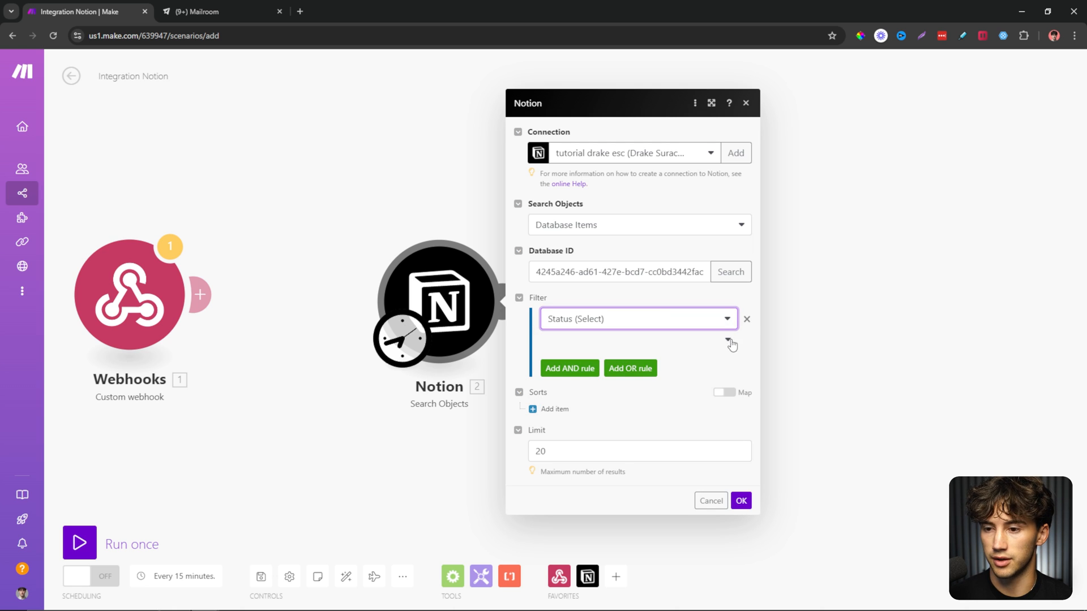
left_click(727, 342)
left_click(567, 394)
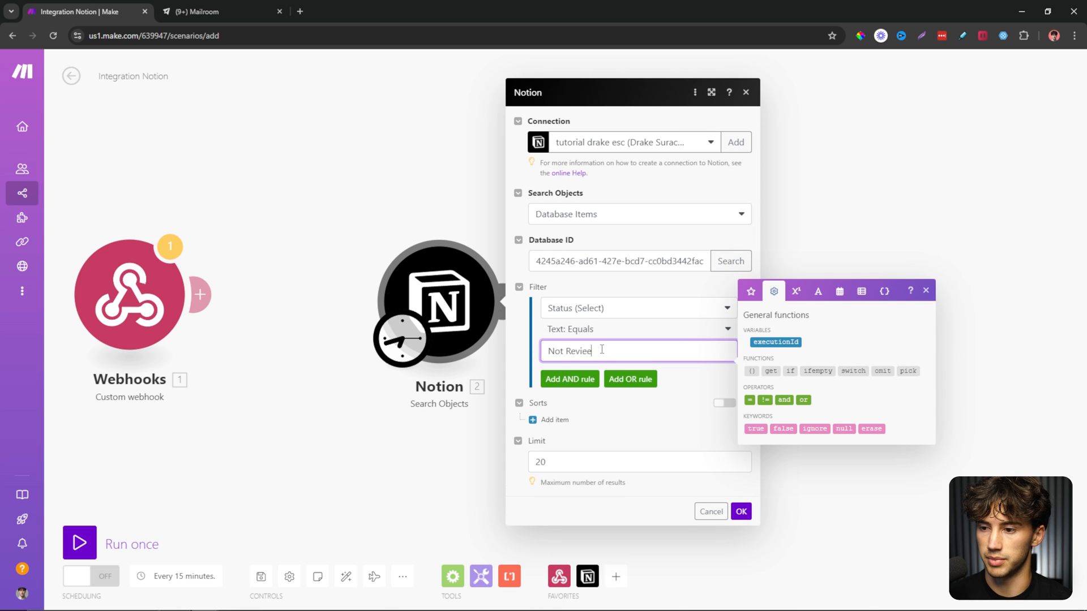
left_click(198, 11)
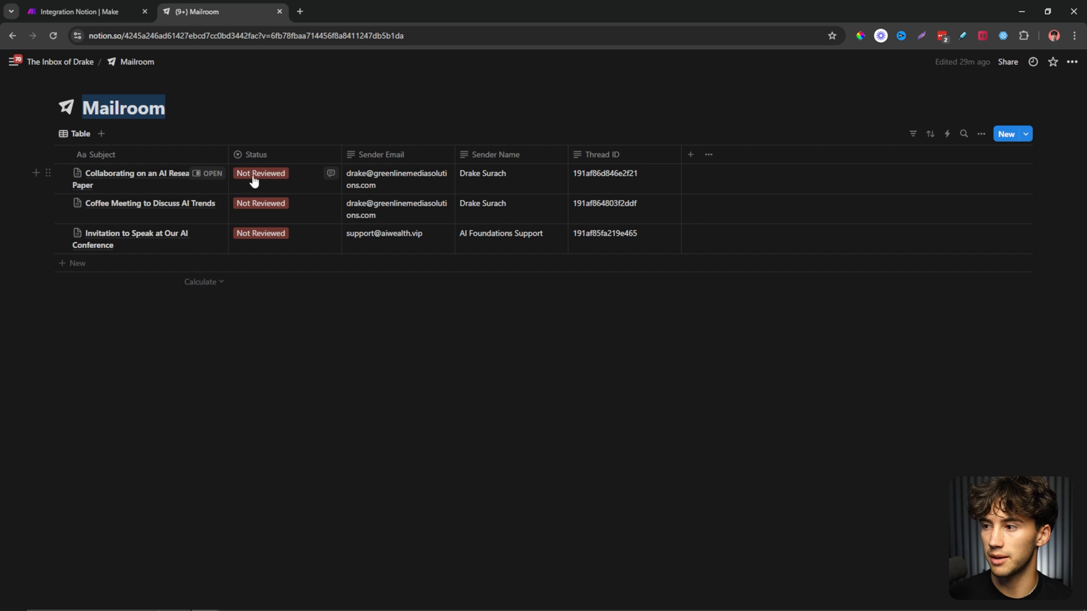
Add a Created time timestamp sort in Ascending order and save the Notion module.
left_click(111, 4)
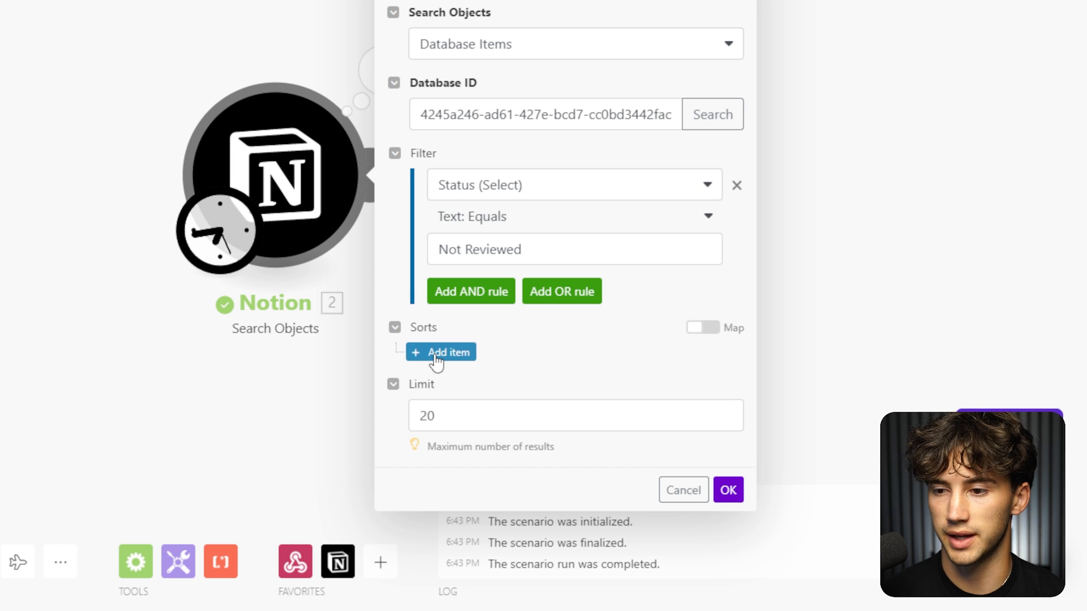
left_click(437, 356)
scroll(579, 272, "down", 3)
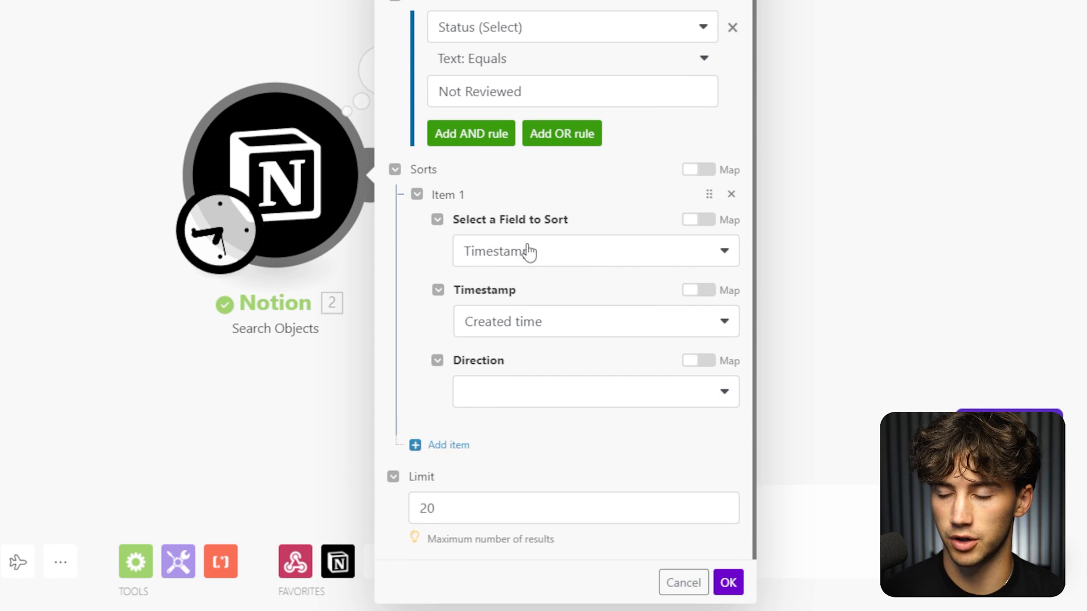
left_click(589, 406)
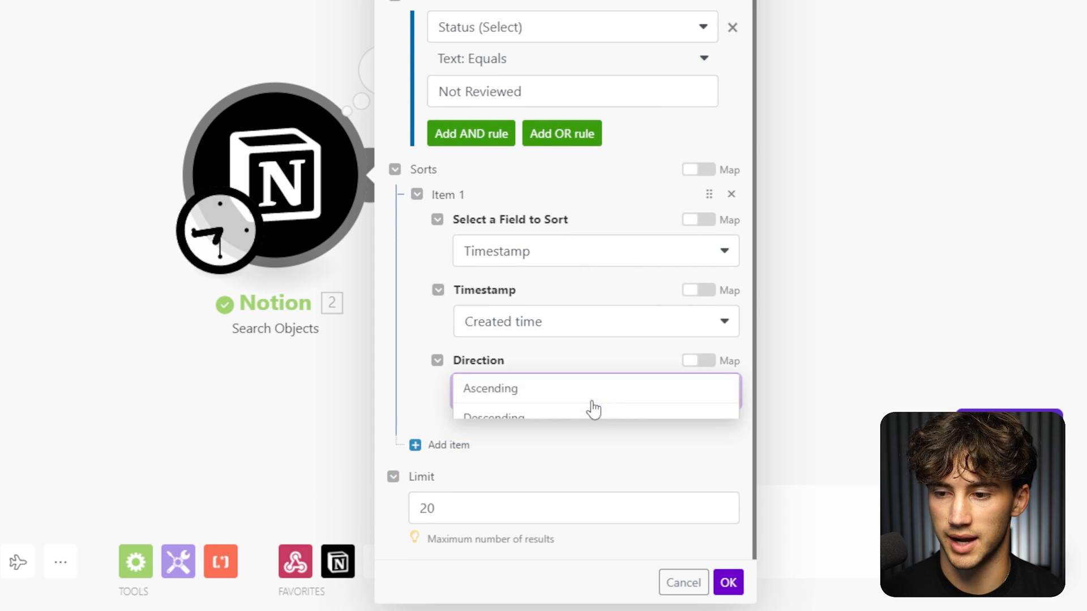
left_click(517, 390)
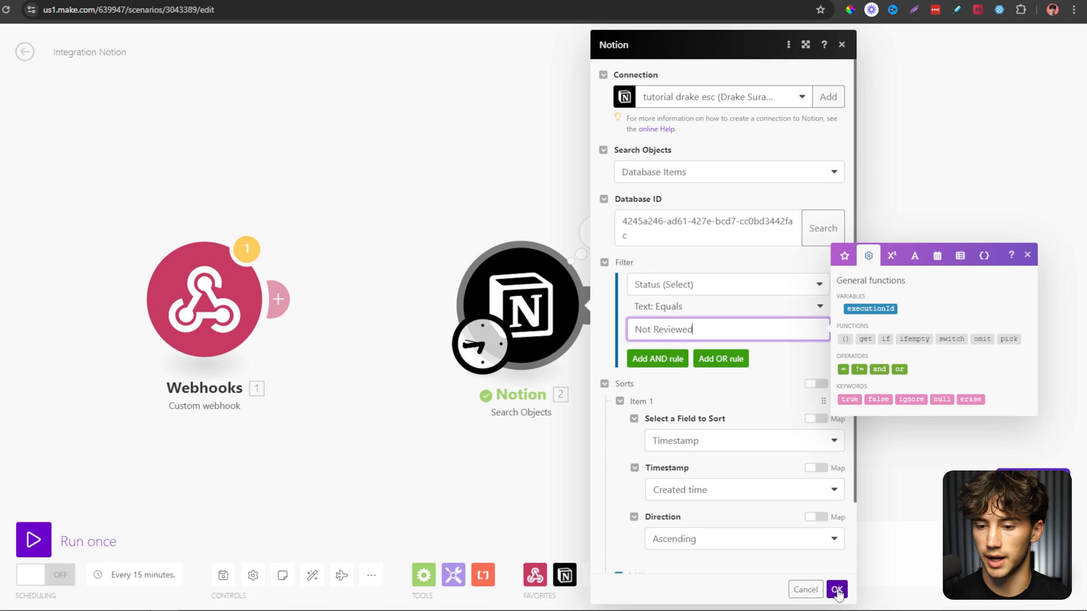
left_click(728, 583)
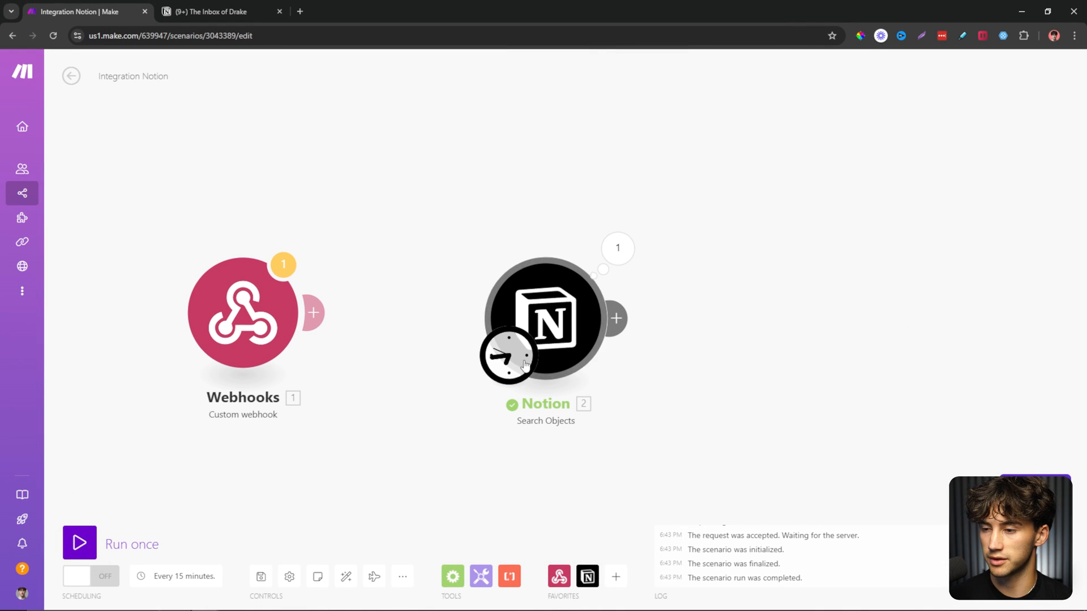
Test-run the scenario and check the three output bundles against Notion's Not Reviewed pages.
left_click(80, 543)
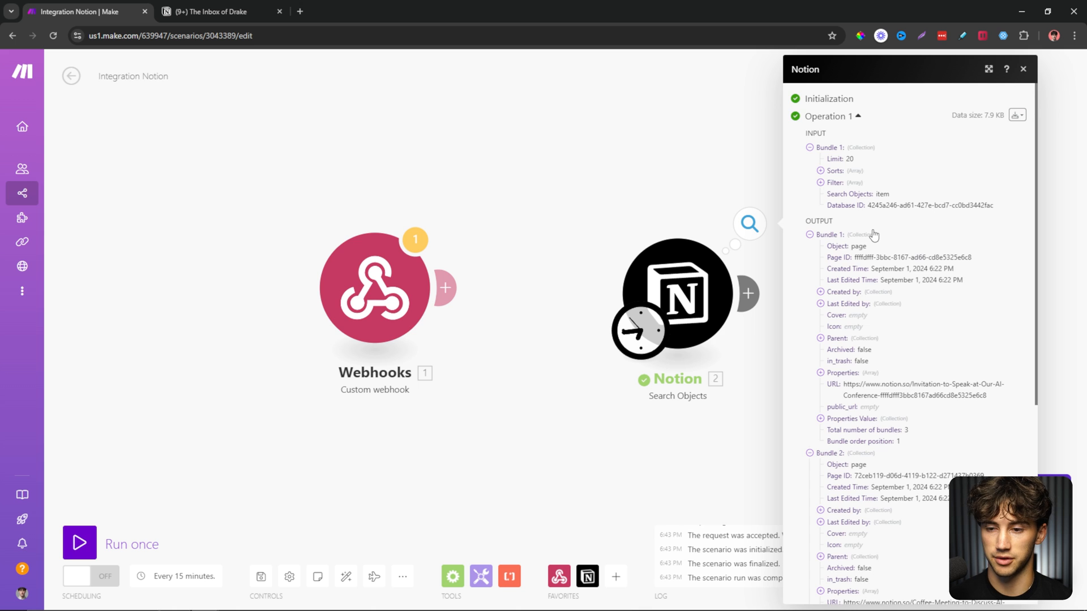
scroll(875, 235, "down", 6)
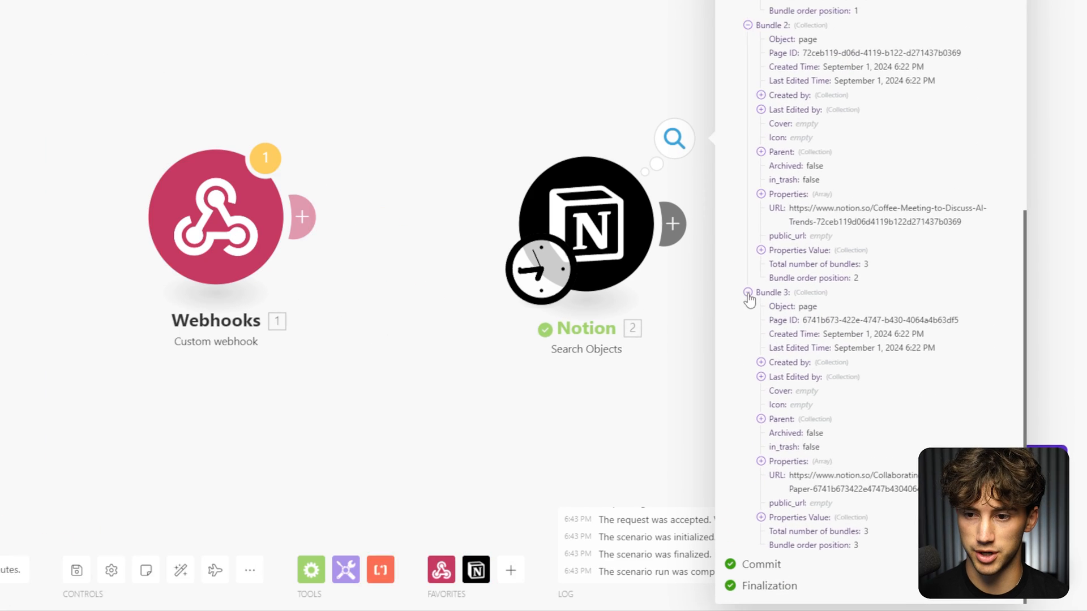
left_click(809, 350)
scroll(855, 395, "up", 2)
left_click(809, 451)
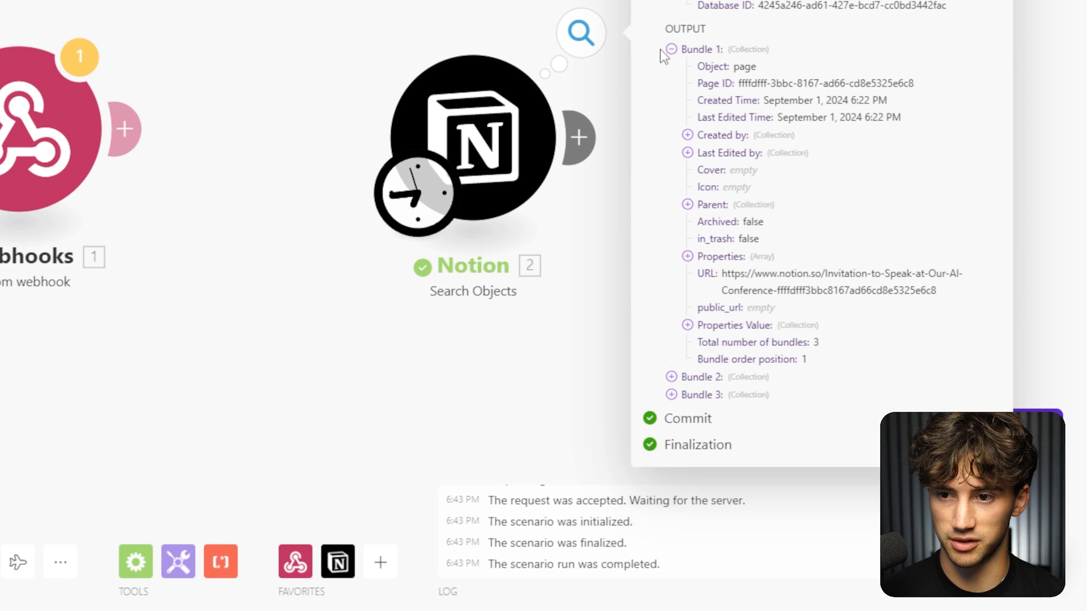
left_click(670, 51)
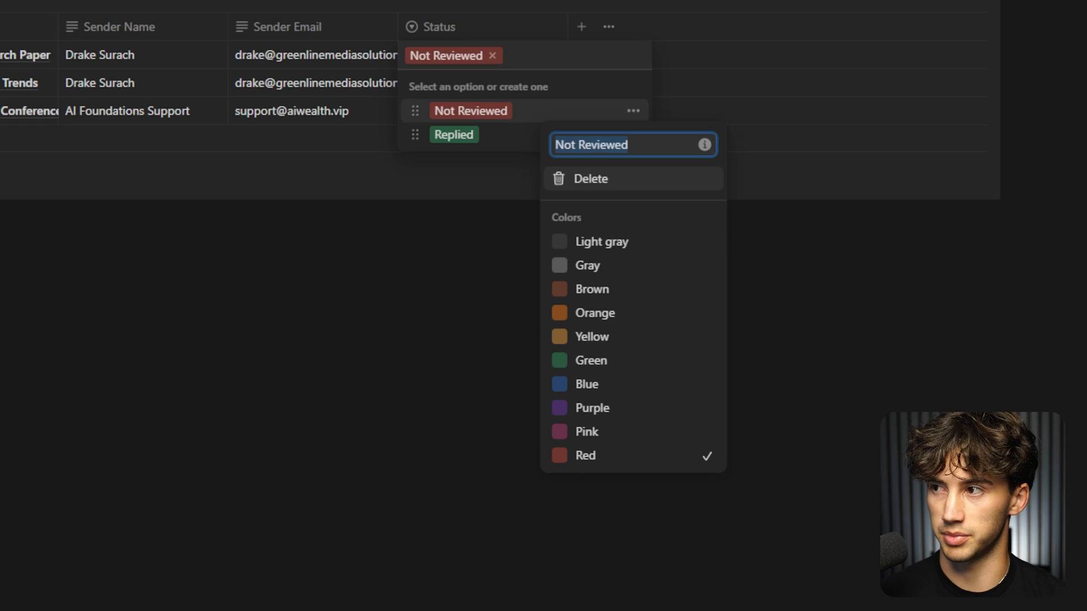
left_click(277, 203)
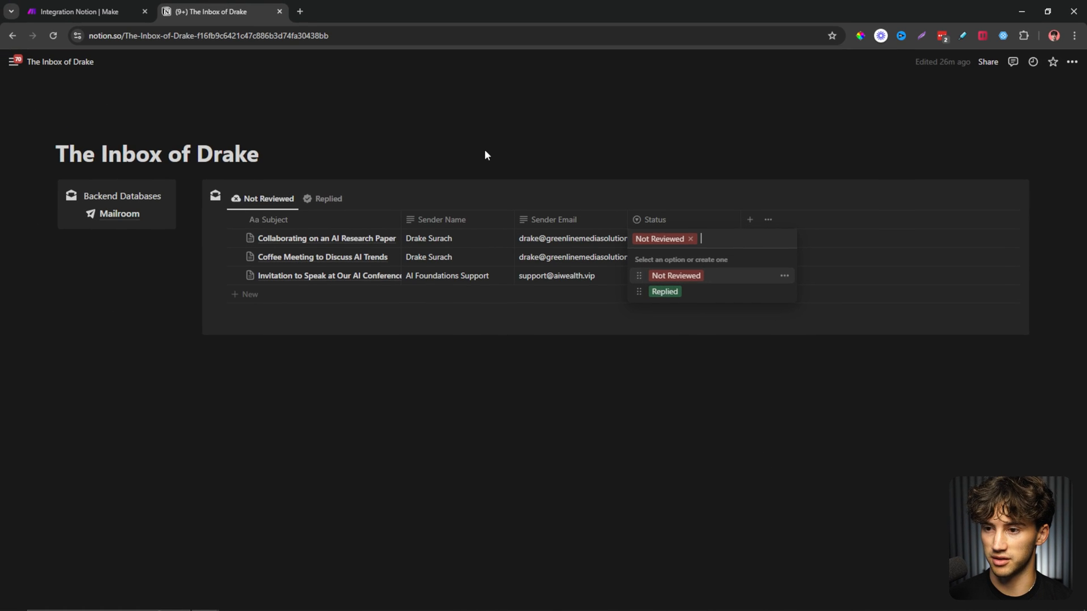
key("Escape")
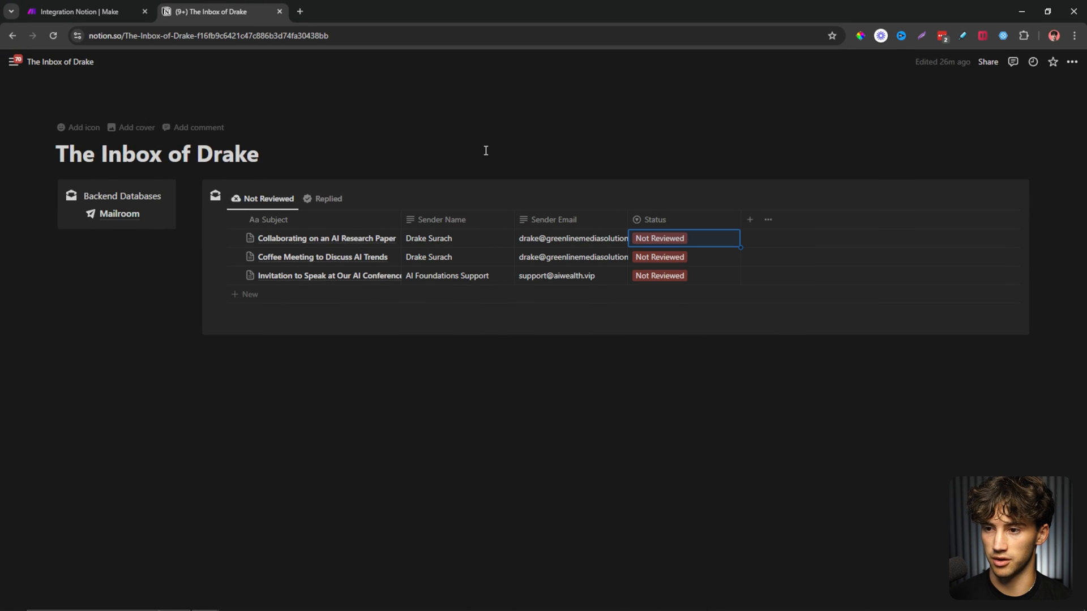
left_click(130, 6)
left_click(444, 171)
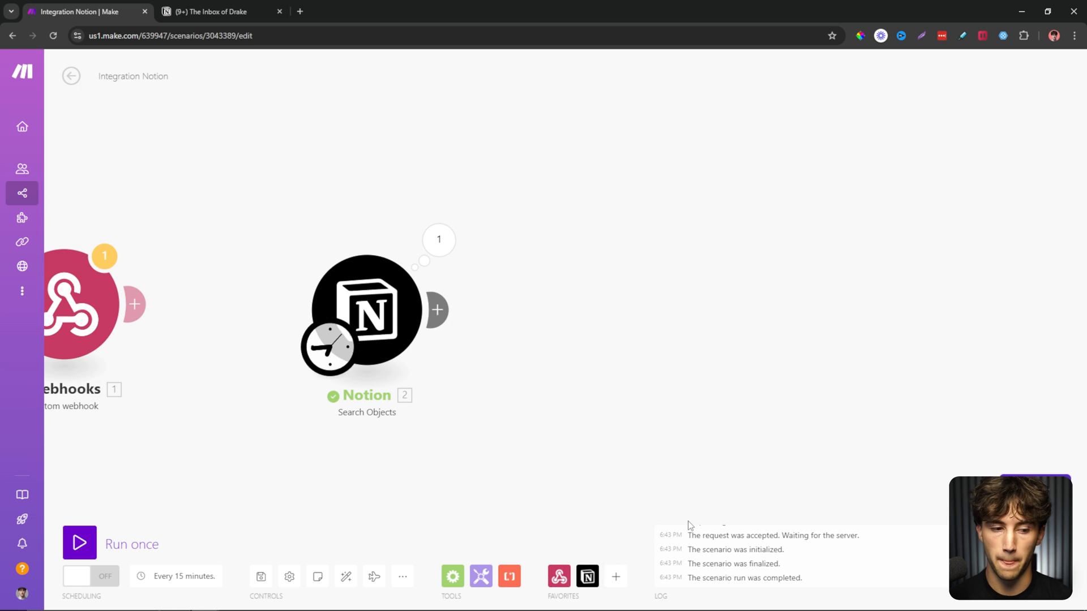
Add a Notion List Page Contents module after Search Objects, glancing at the first email page.
left_click(588, 576)
type("list")
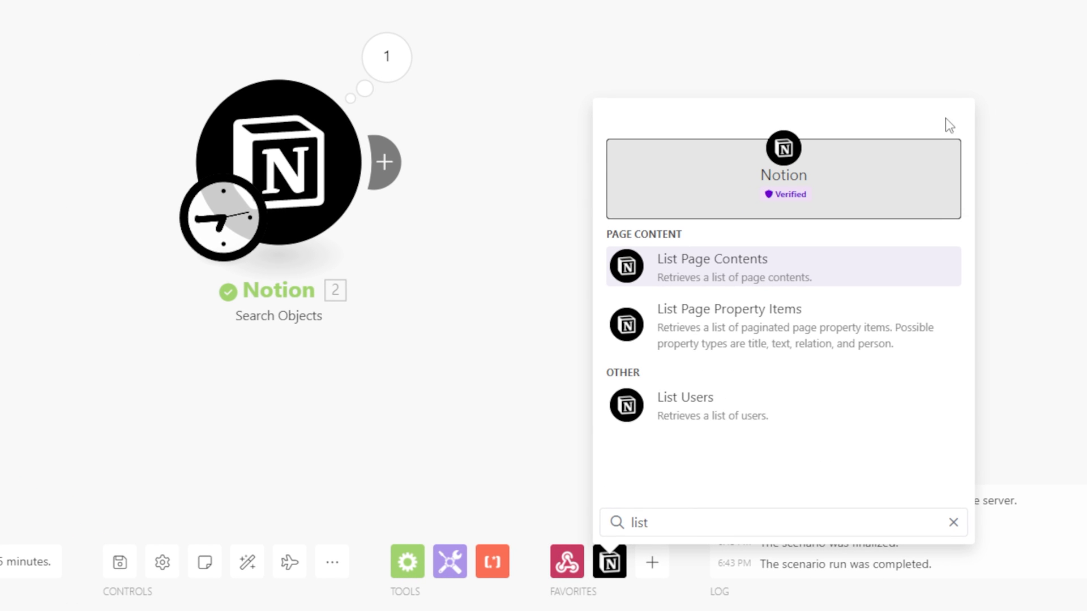
left_click(721, 278)
left_click_drag(752, 320, 628, 226)
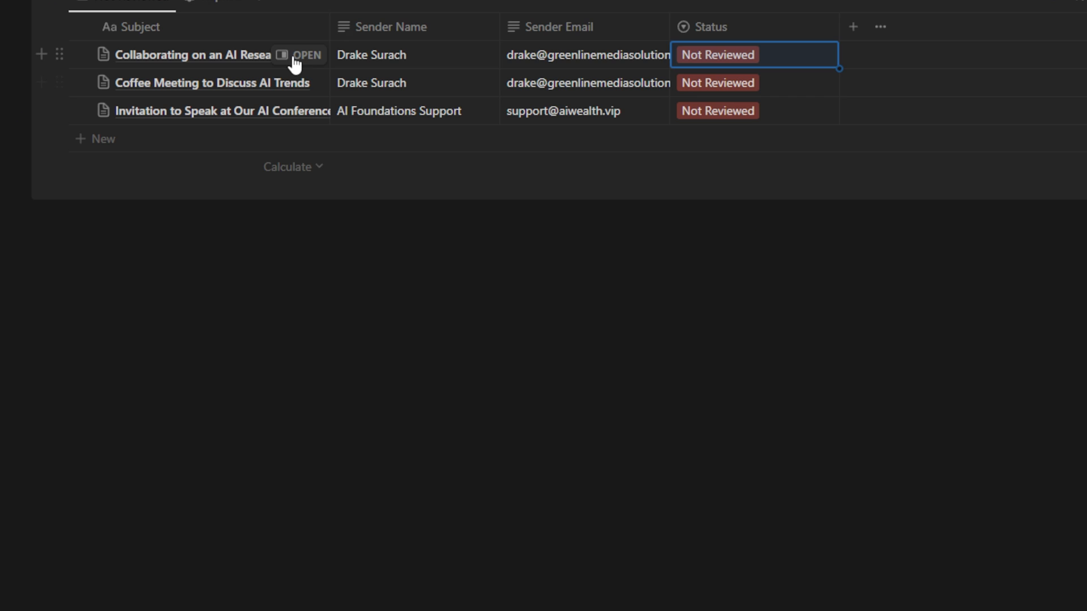
left_click(300, 54)
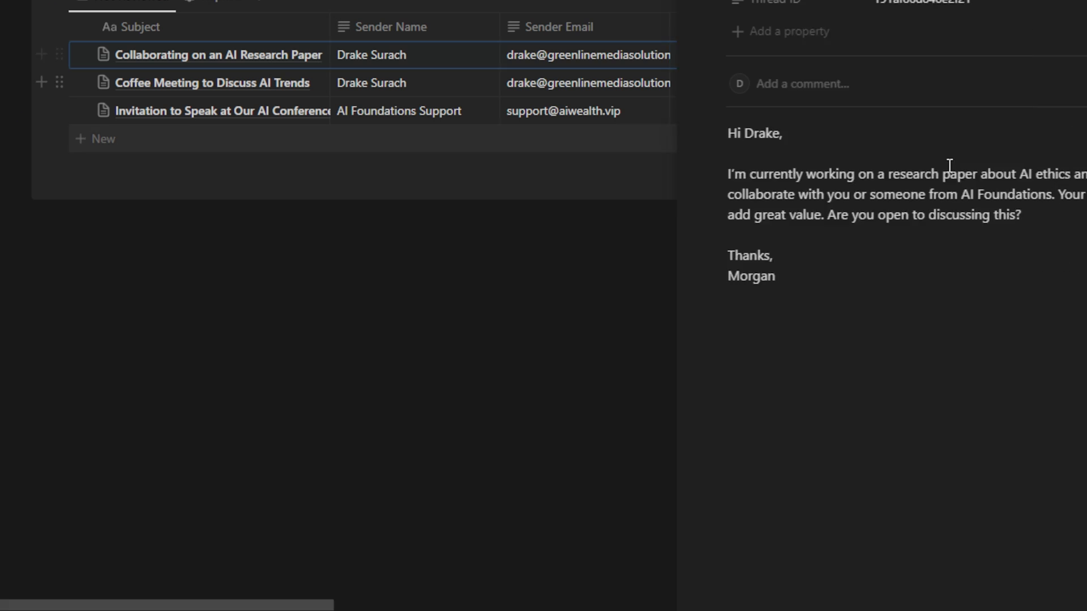
left_click_drag(800, 270, 449, 116)
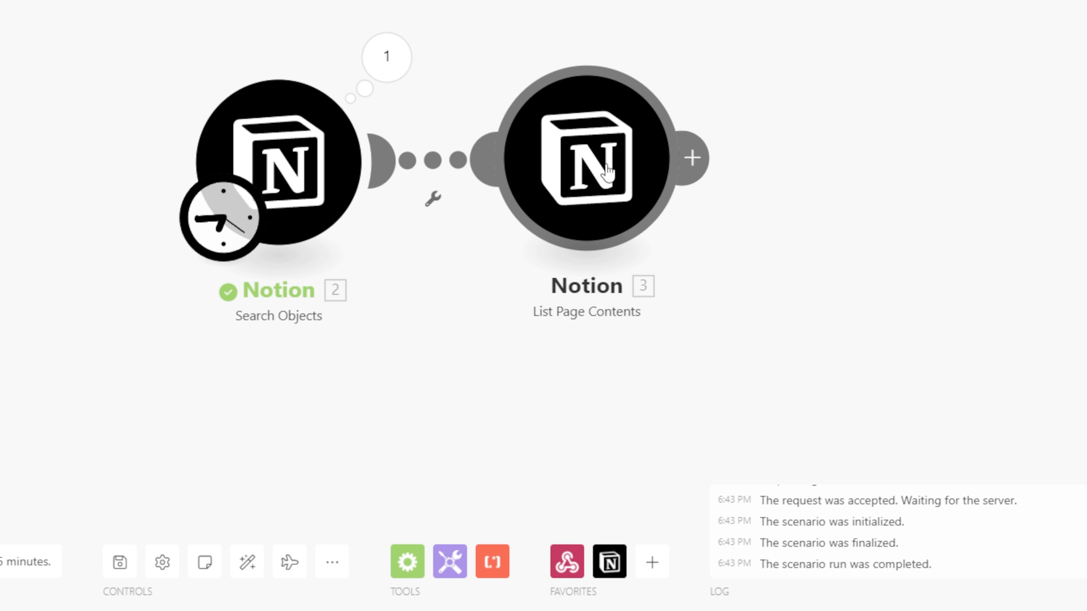
Map Page ID from the search results and set the List Page Contents limit to 20.
left_click(607, 169)
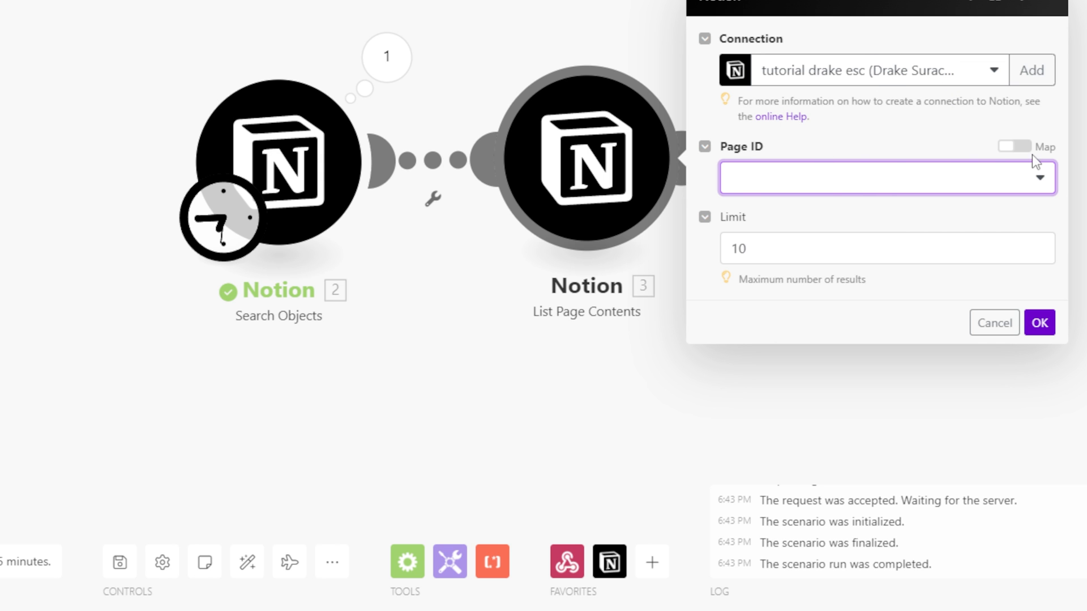
left_click(1009, 148)
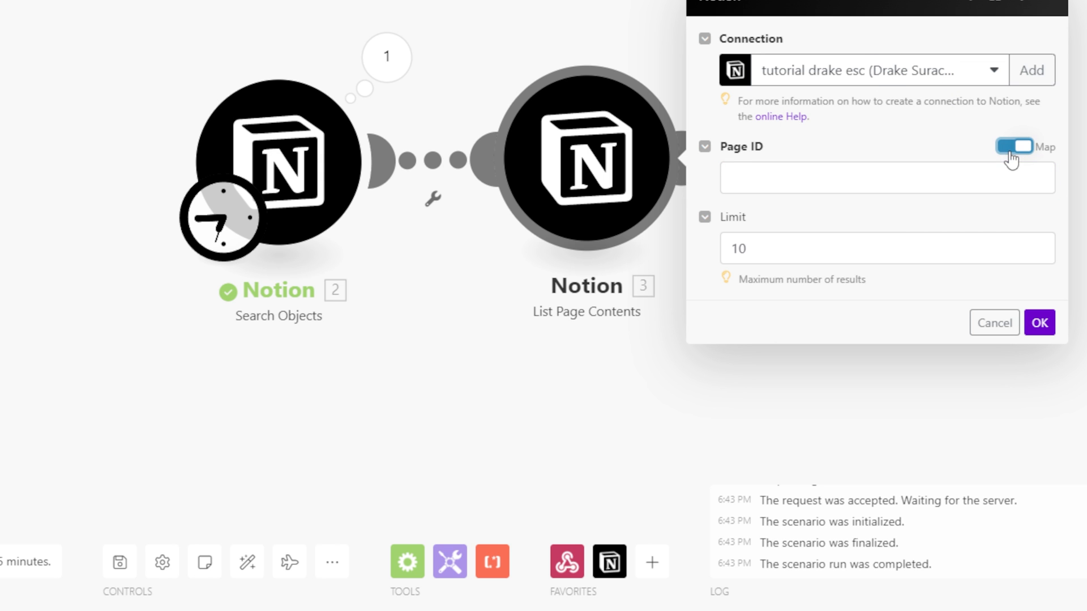
left_click(774, 190)
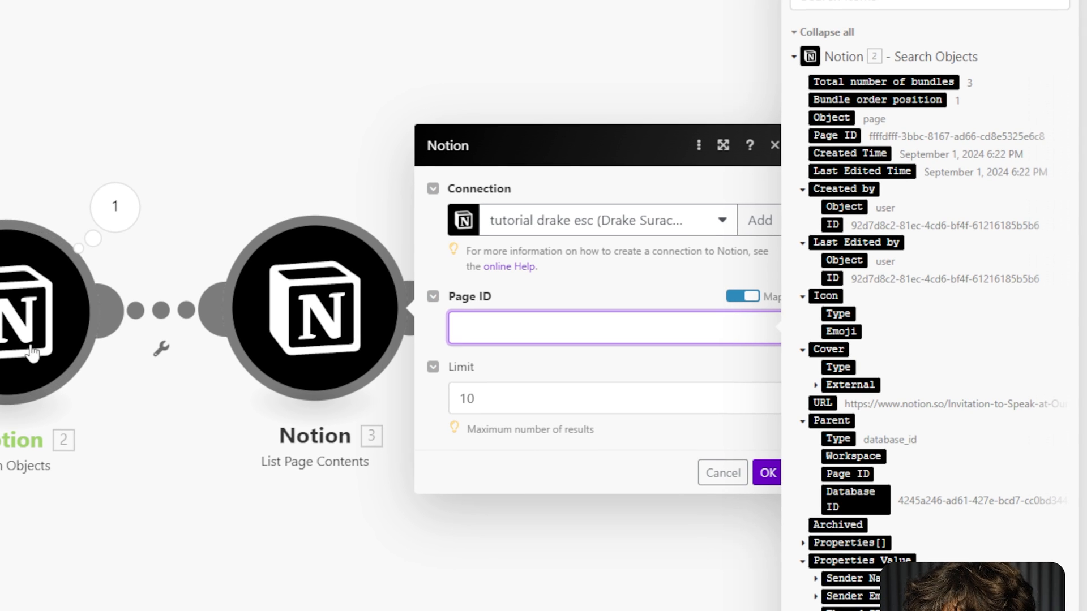
left_click(837, 135)
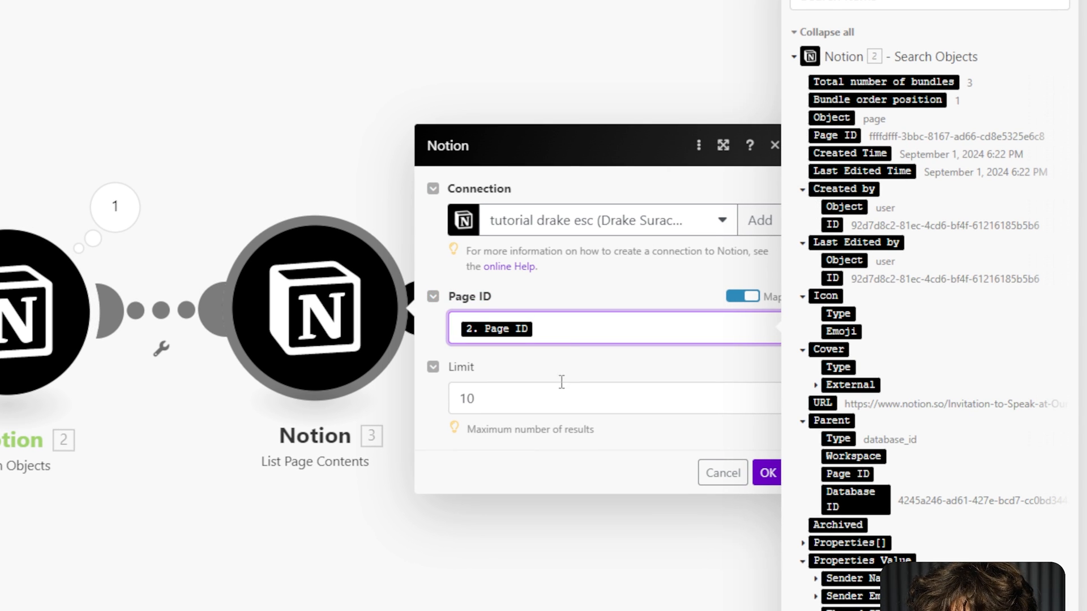
left_click(521, 357)
left_click_drag(539, 403, 449, 403)
type("2")
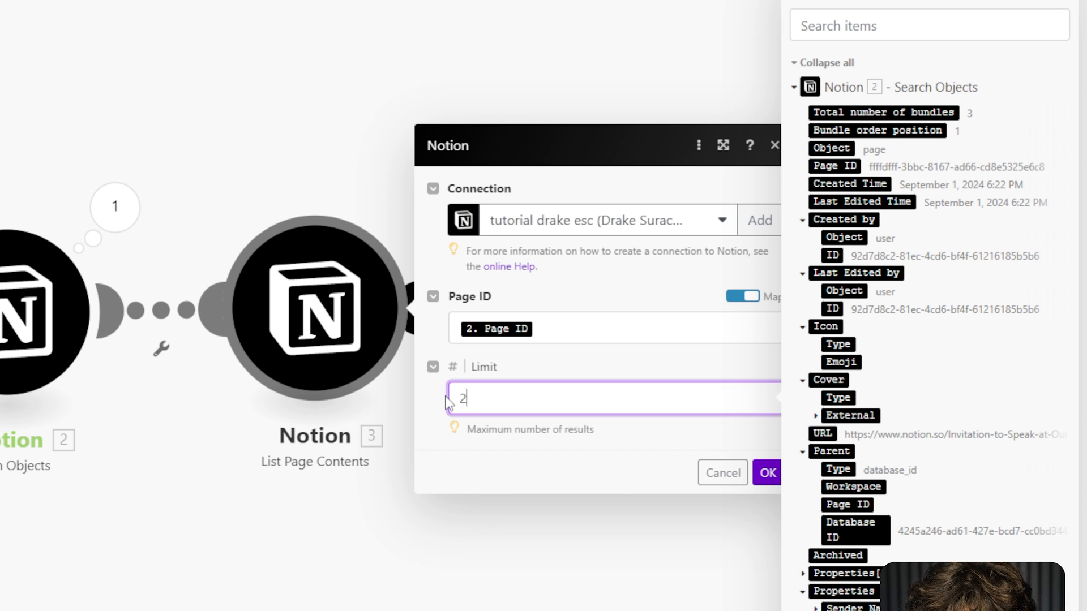
left_click(597, 364)
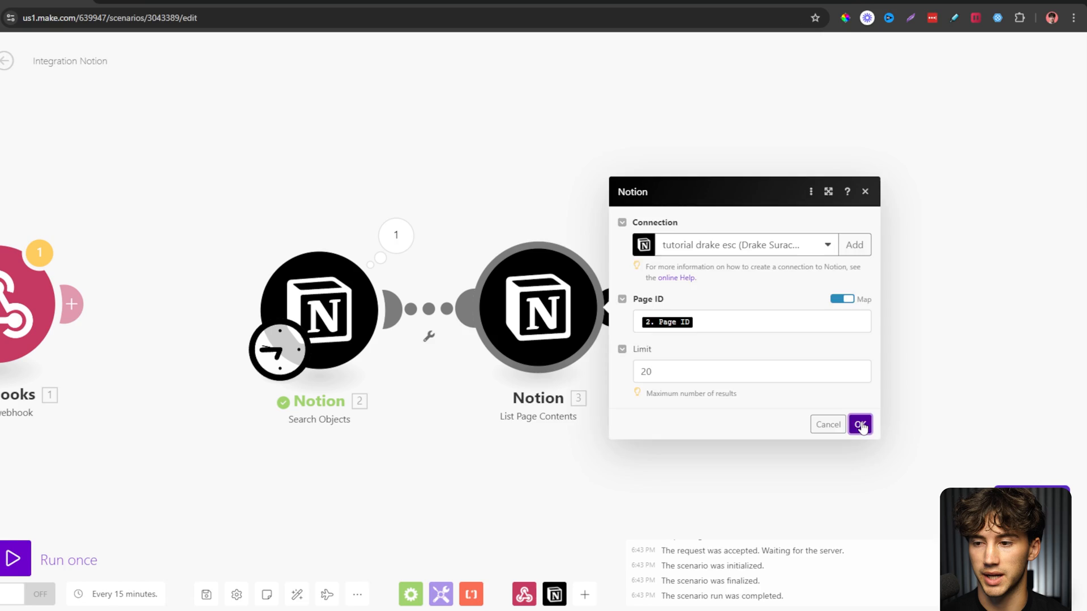
left_click(767, 472)
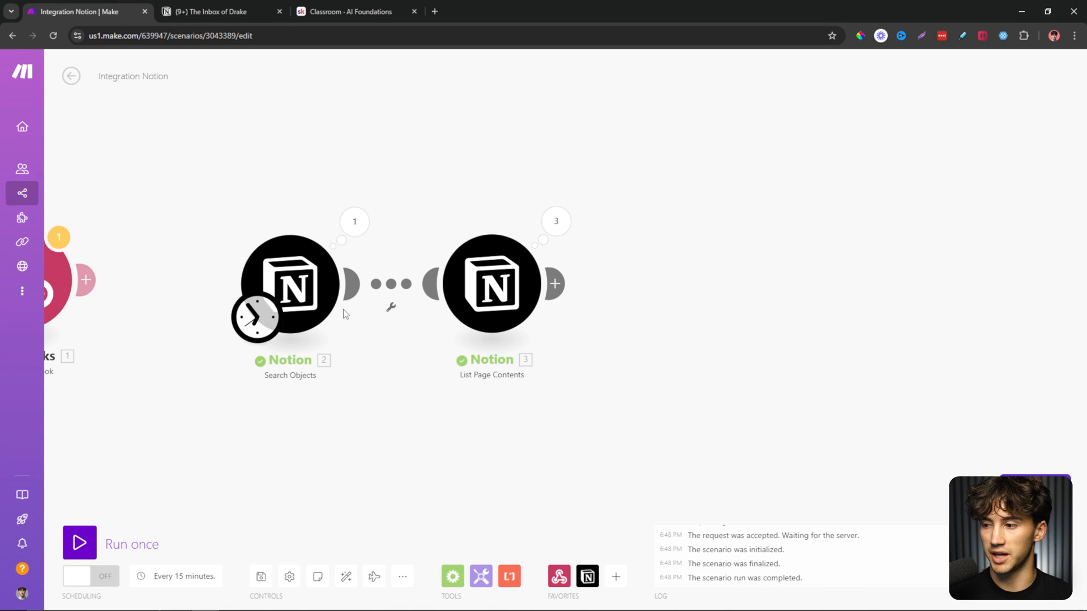
Run the scenario once and inspect List Page Contents' three operations.
left_click(79, 542)
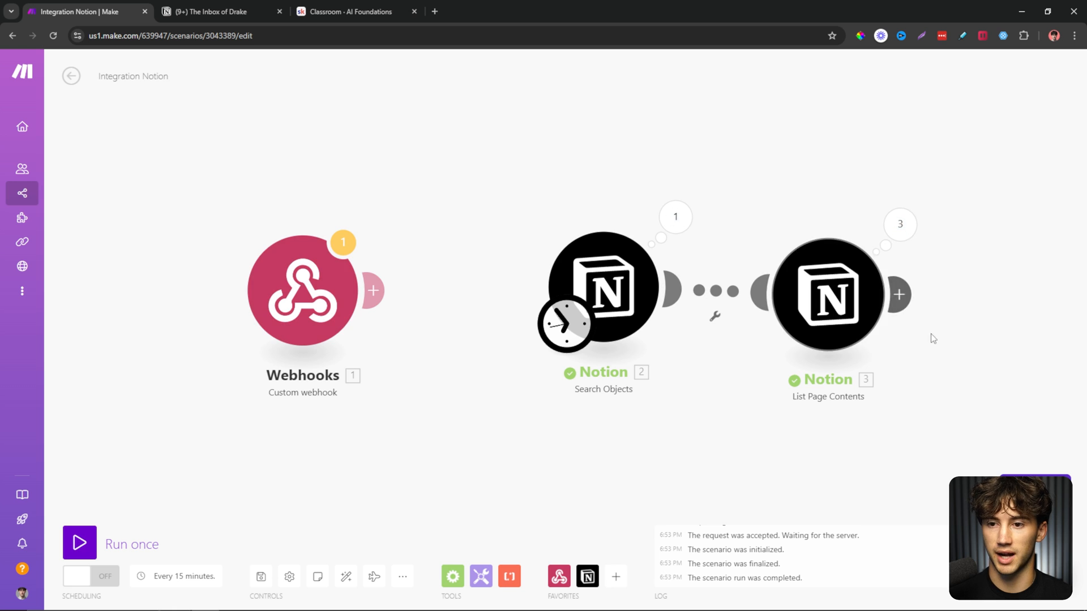
left_click(528, 199)
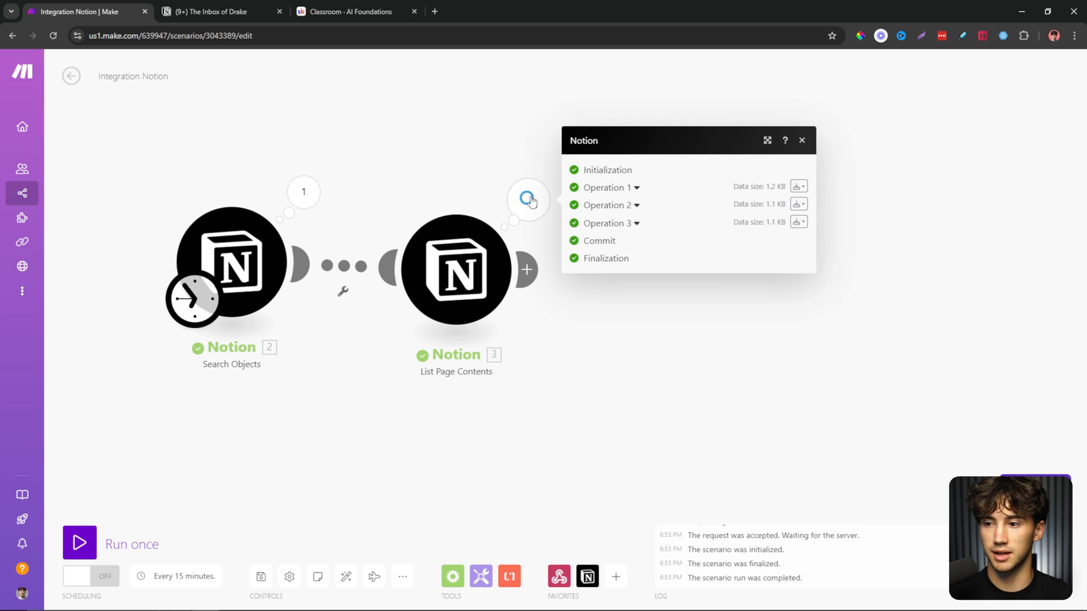
left_click(636, 221)
left_click(636, 152)
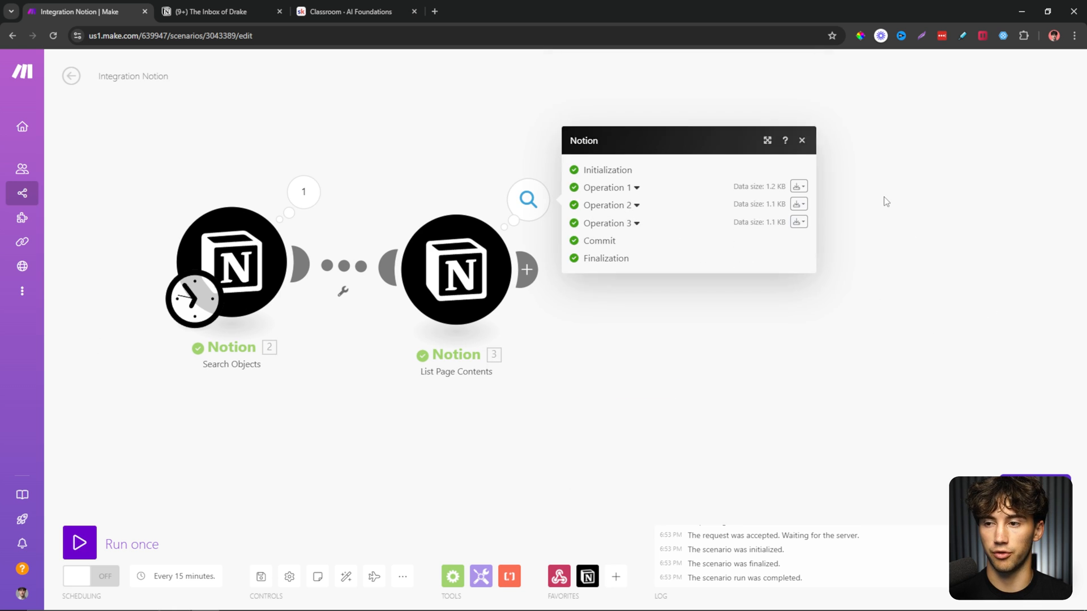
left_click(885, 202)
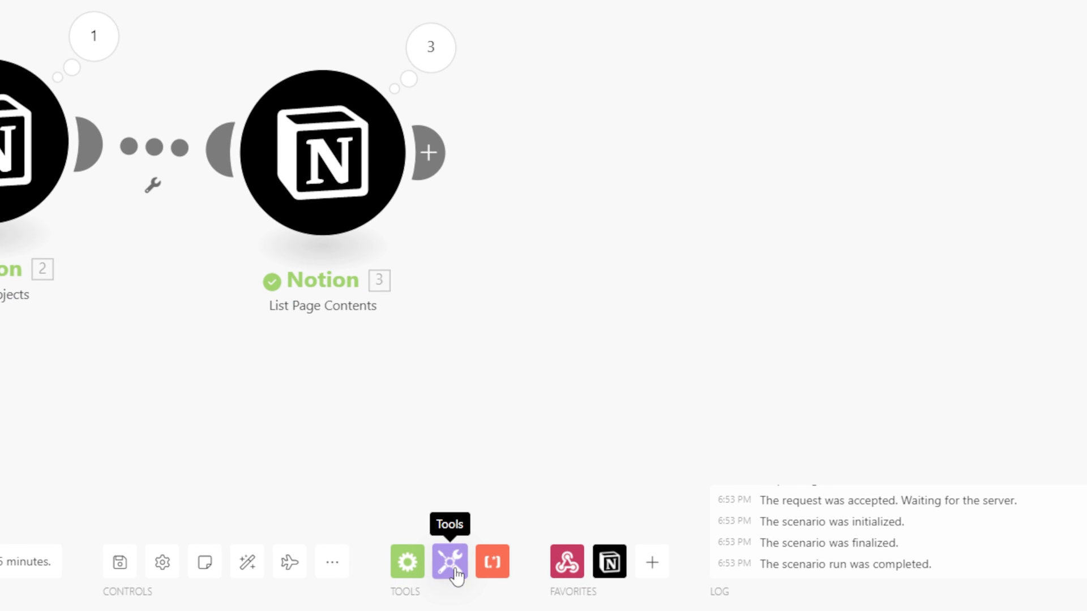
Add a Text aggregator after List Page Contents with source module Notion - Search Objects [2].
left_click(456, 571)
type("tex")
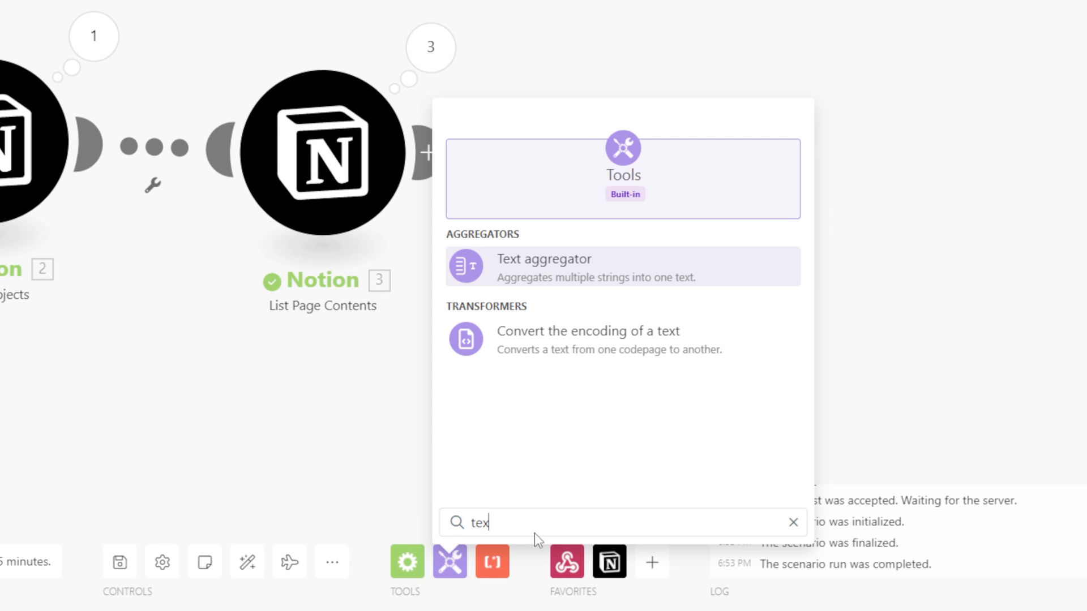
type("t")
left_click(653, 286)
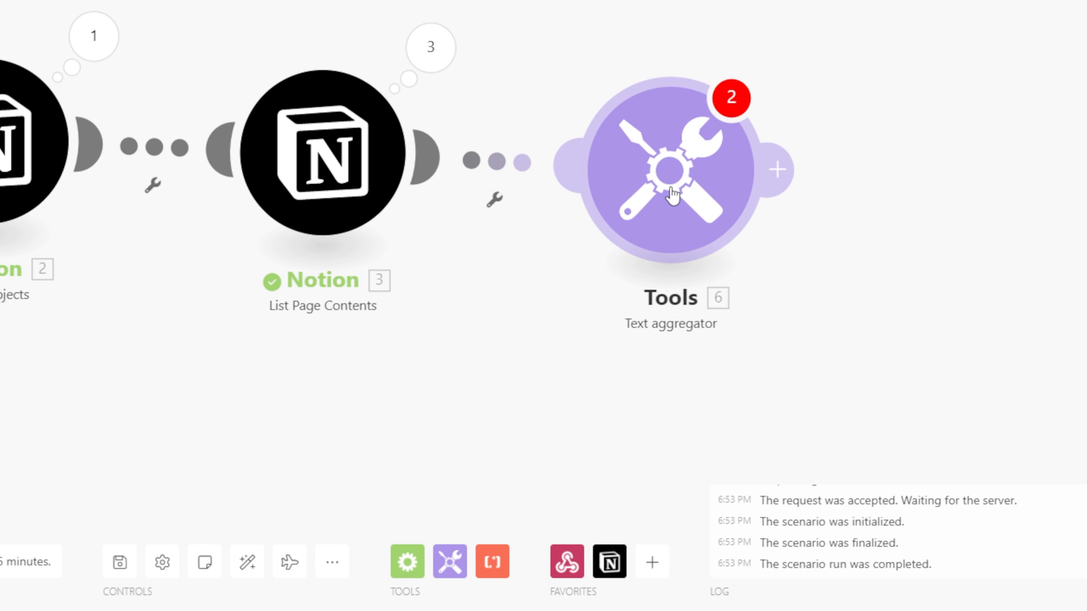
mouse_move(672, 195)
left_mouse_down()
mouse_move(657, 186)
mouse_move(664, 172)
mouse_move(673, 184)
left_mouse_up()
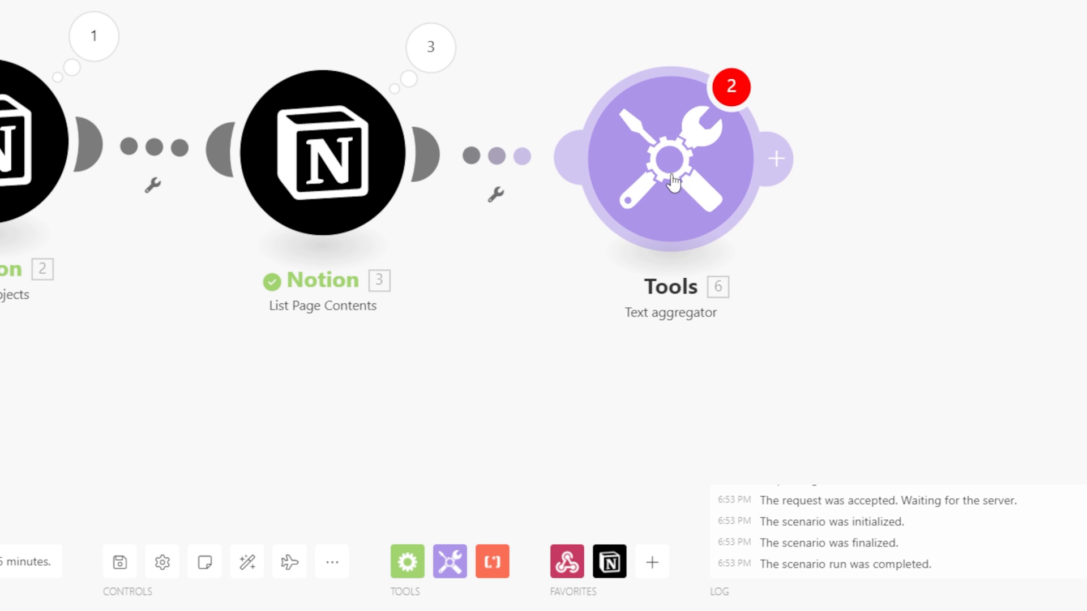
left_click(673, 181)
left_click(784, 152)
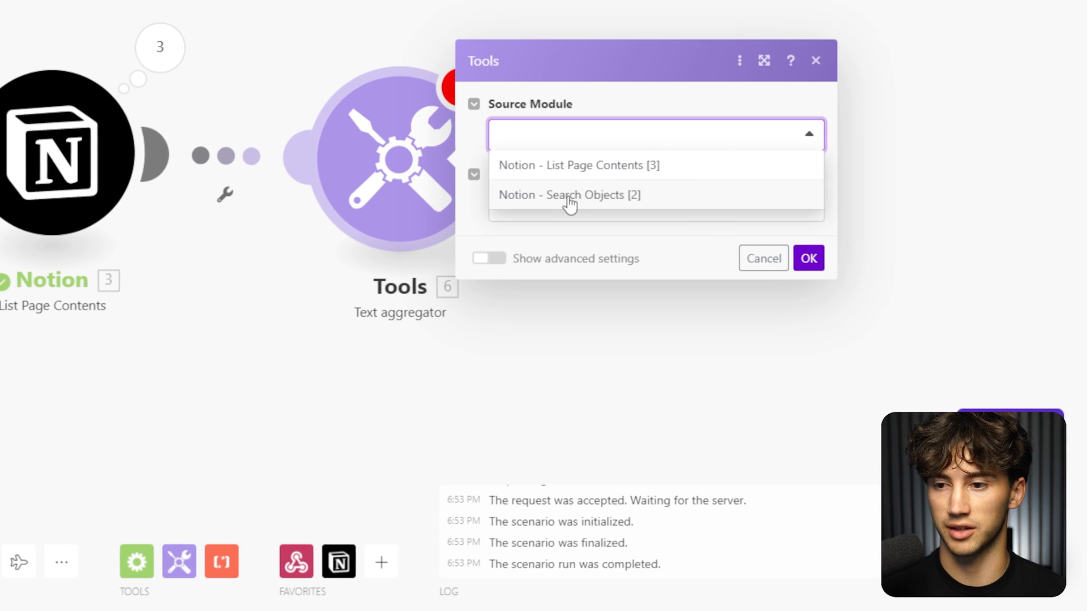
left_click(569, 196)
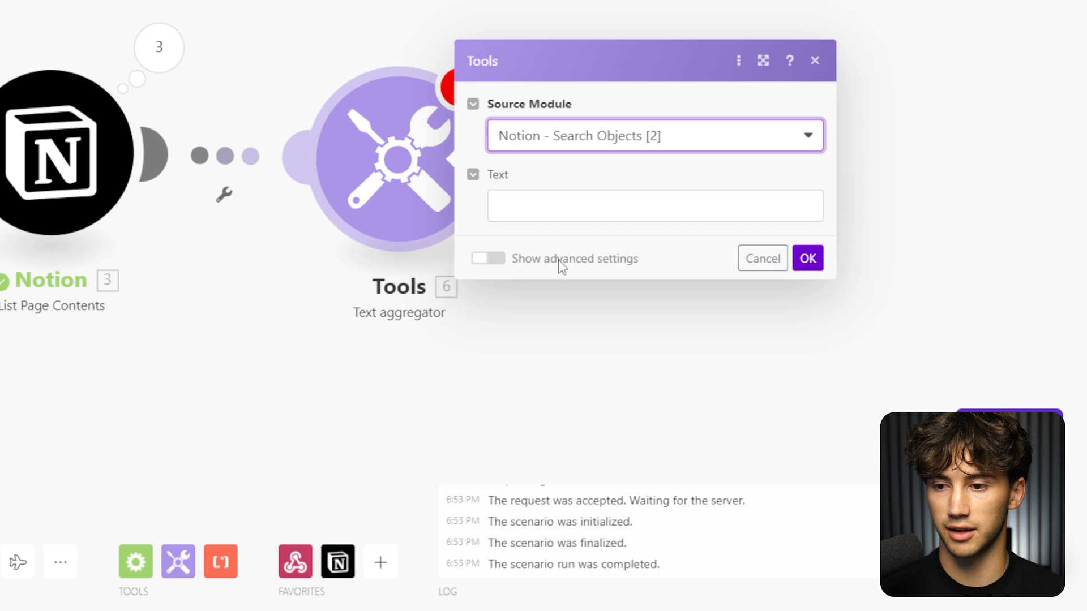
Set the row separator to New row and group by module 3's Bundle order position.
left_click(487, 259)
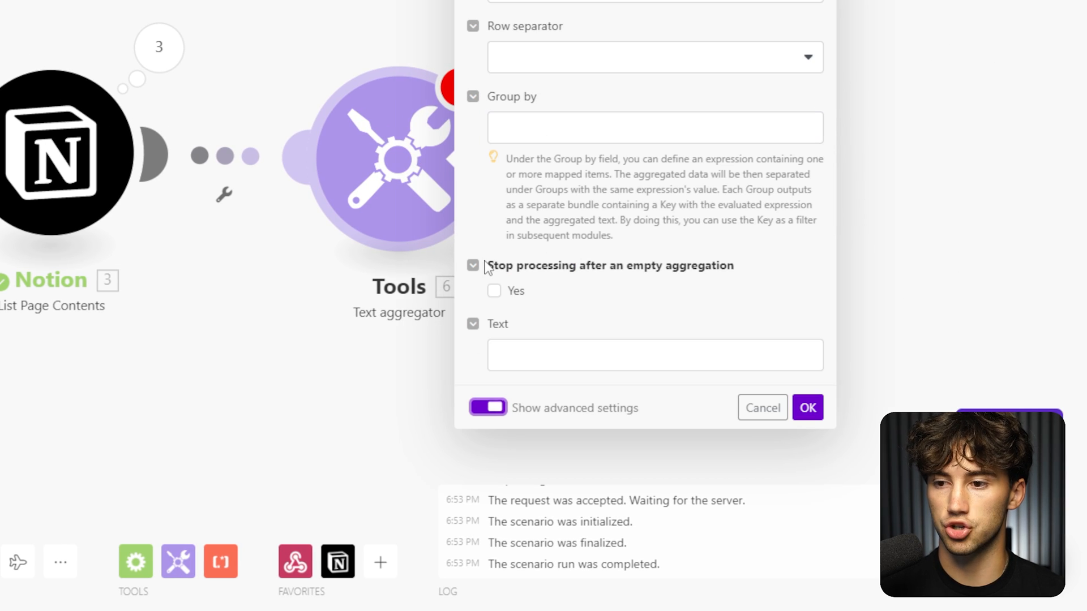
left_click(573, 59)
left_click(544, 117)
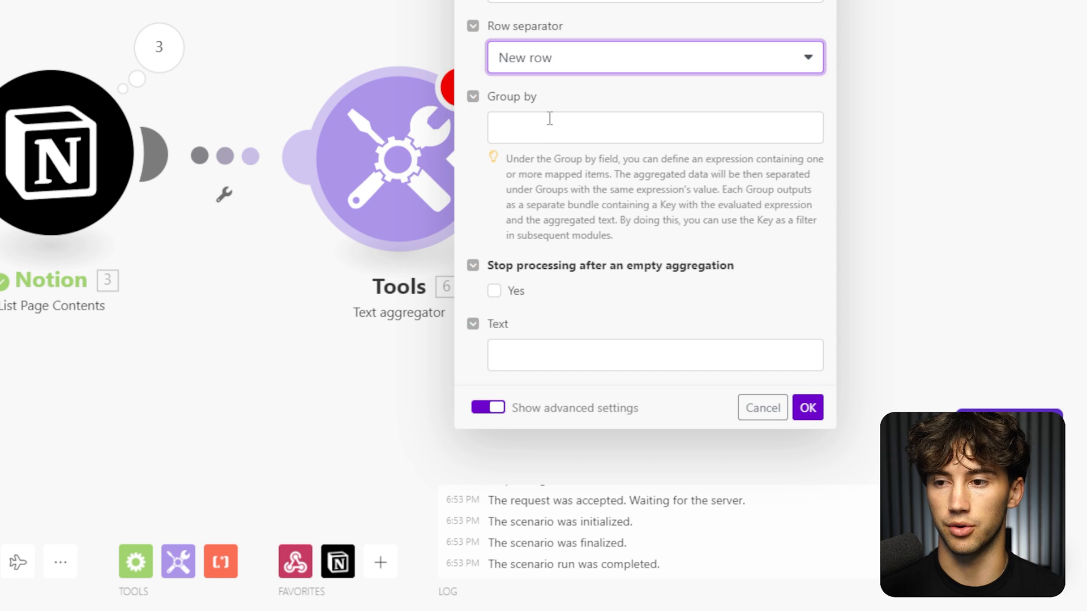
left_click(536, 132)
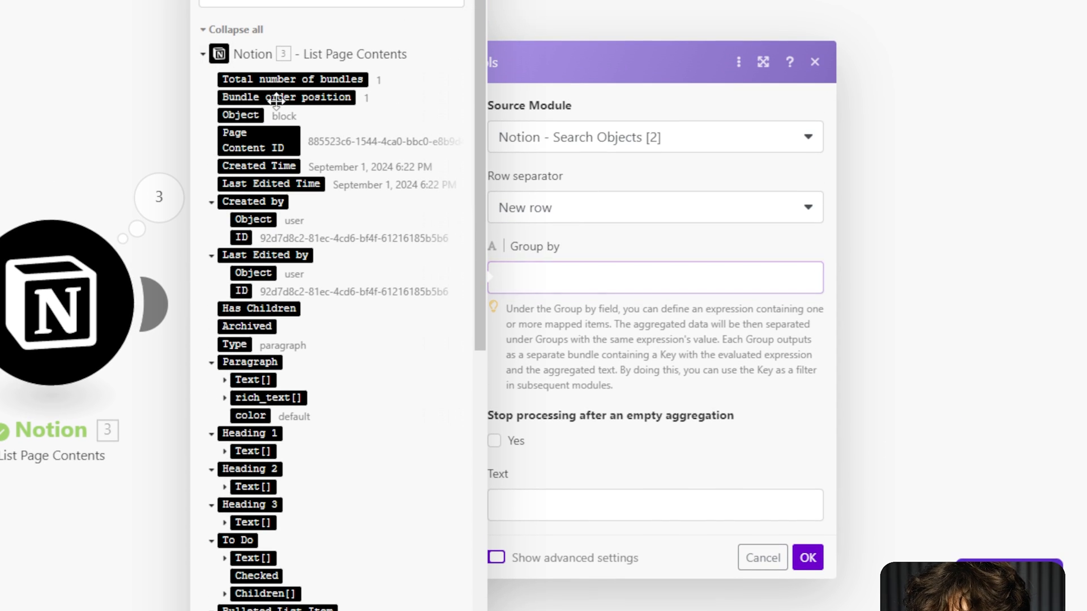
left_click(275, 100)
left_click(736, 358)
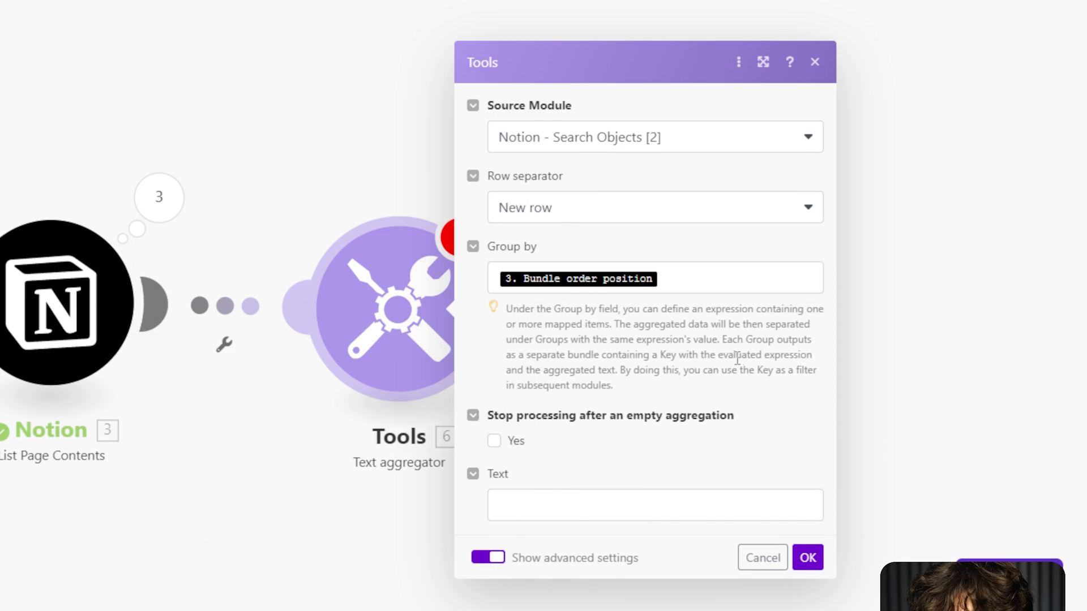
Map the Subject[] text content under 'Subject:' in the Text template.
left_click(547, 506)
left_click(599, 461)
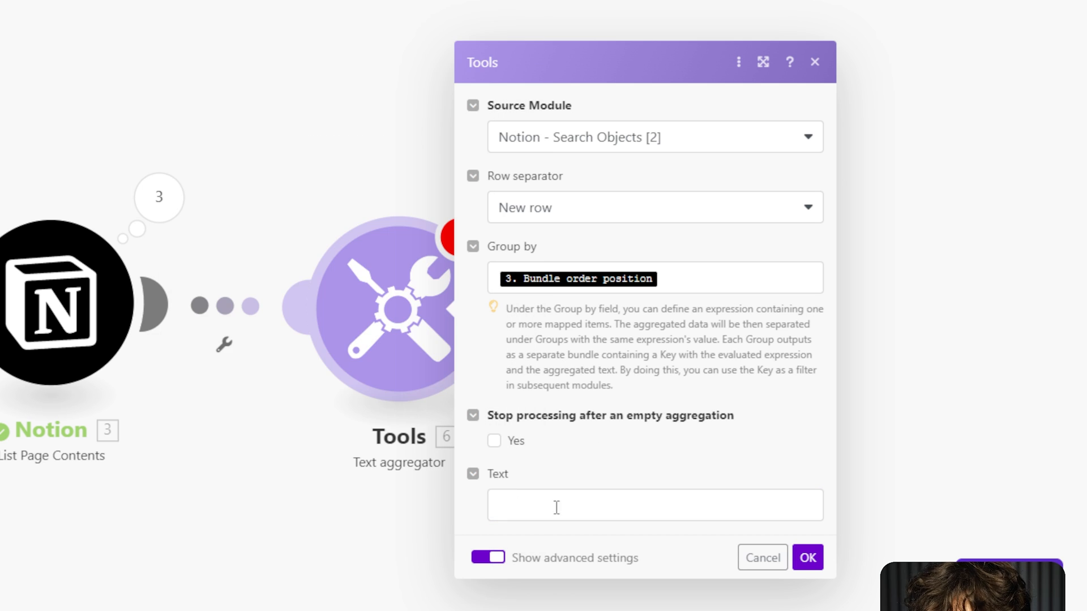
left_click(557, 508)
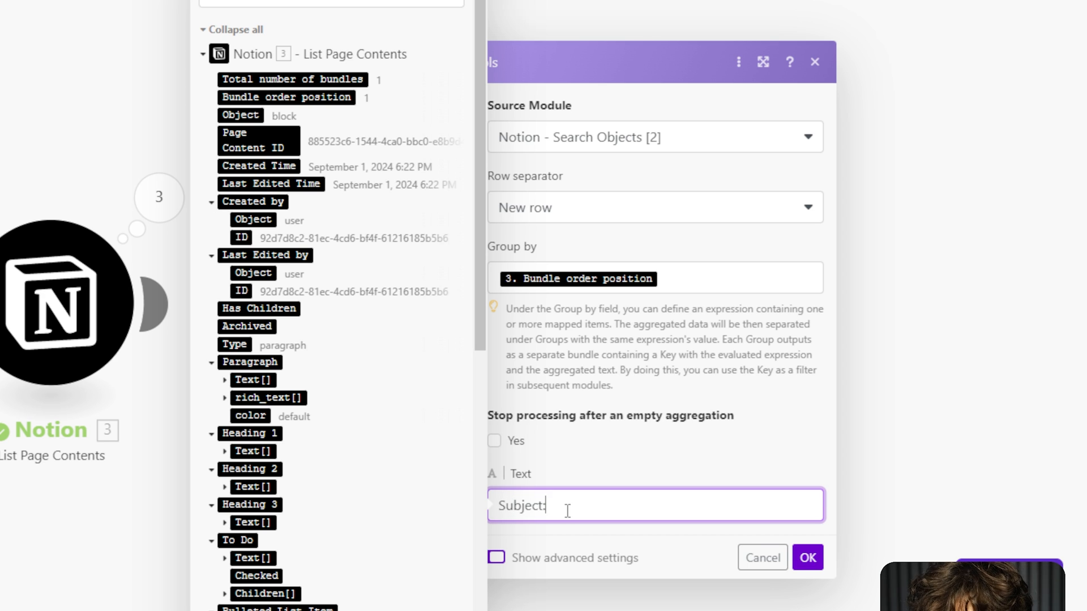
key("Return")
left_click(203, 54)
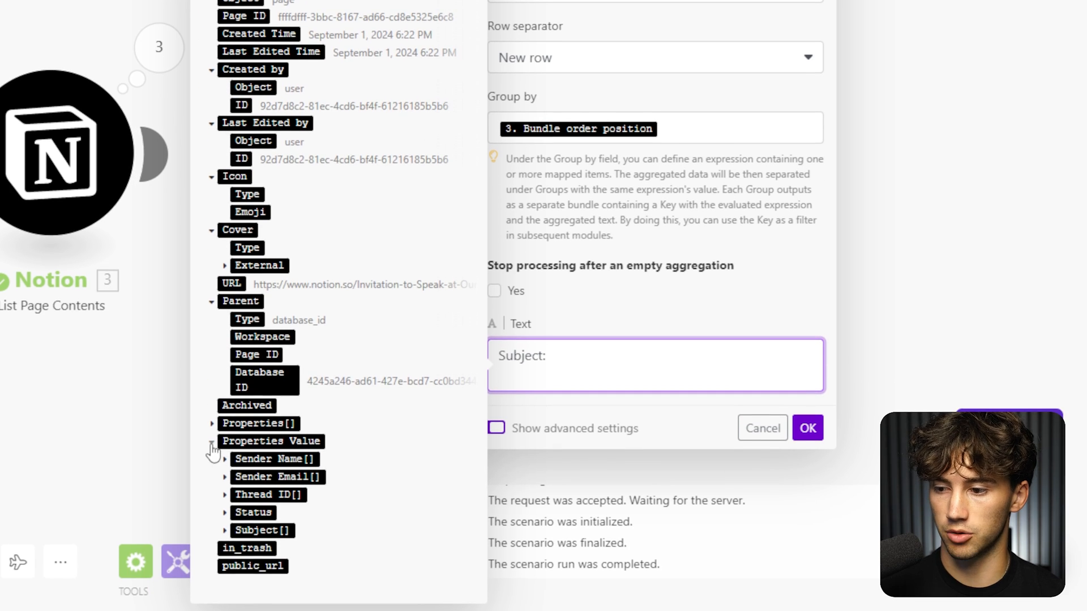
left_click(225, 531)
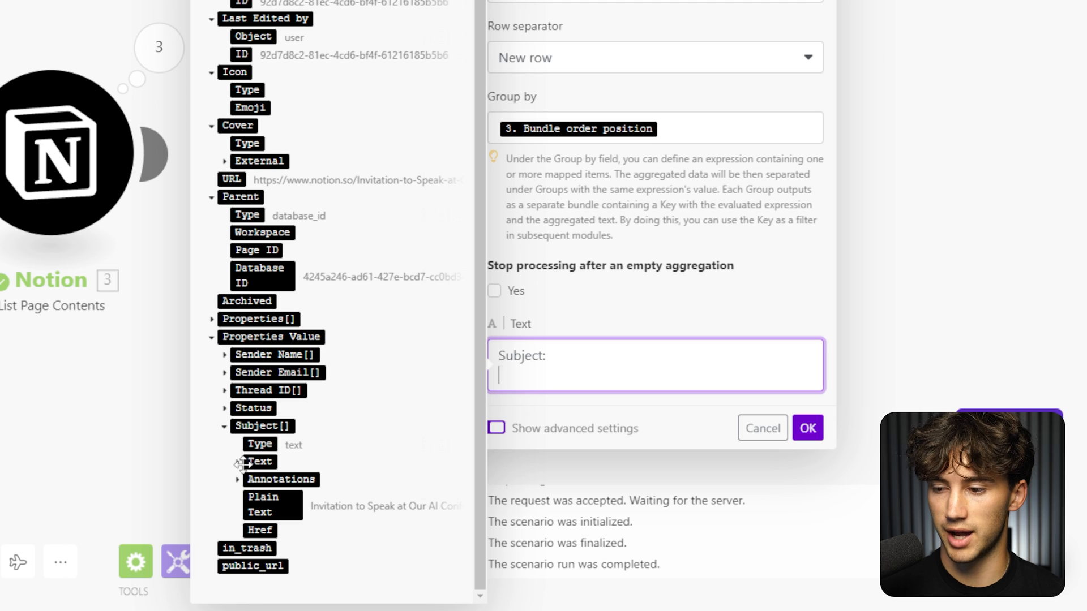
left_click(238, 463)
left_click(283, 479)
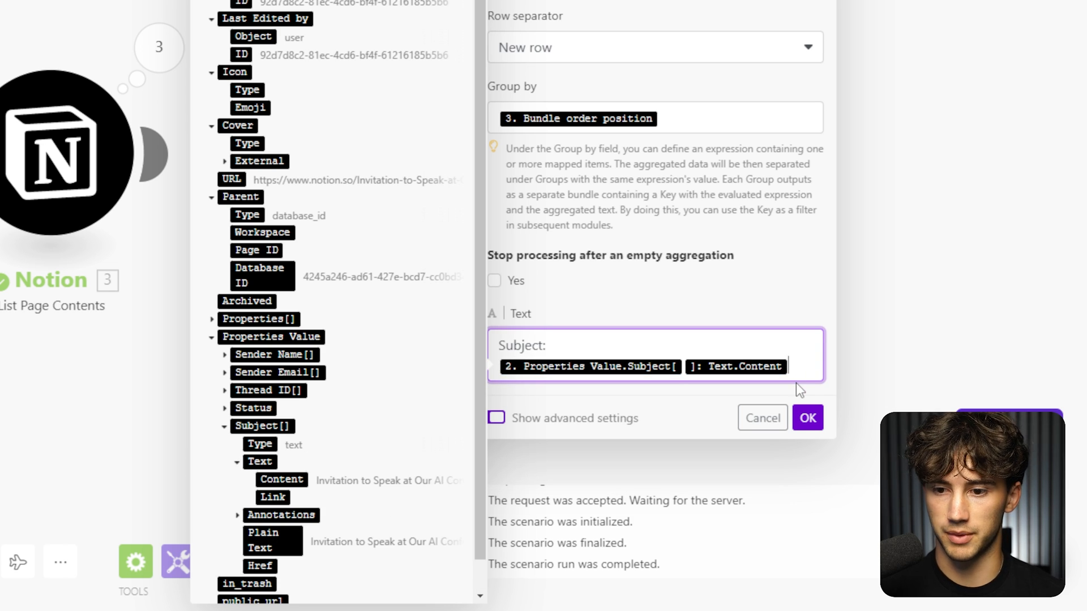
key("Return")
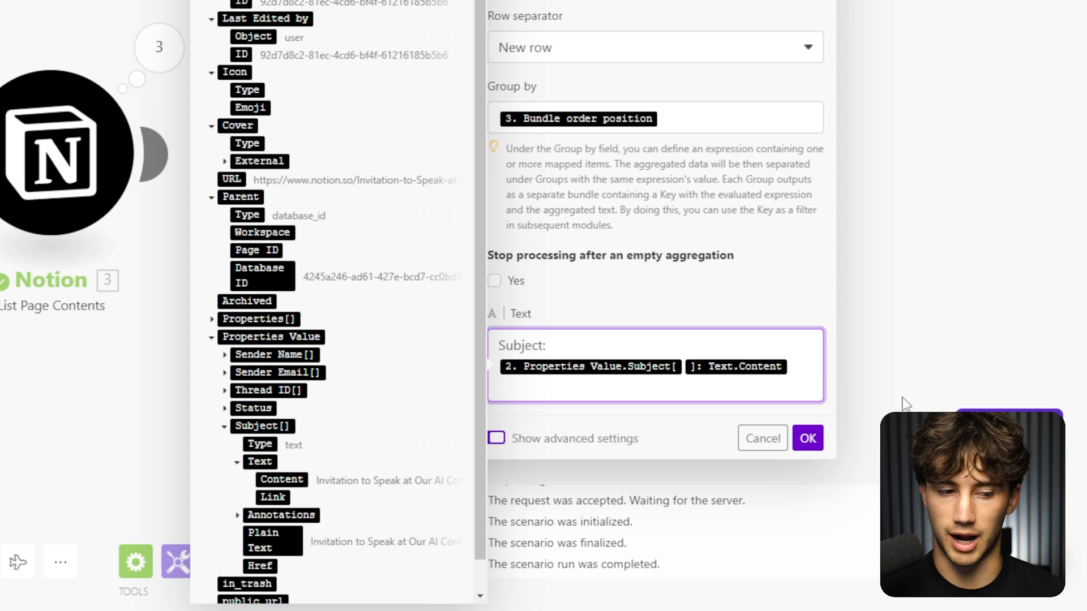
key("Return")
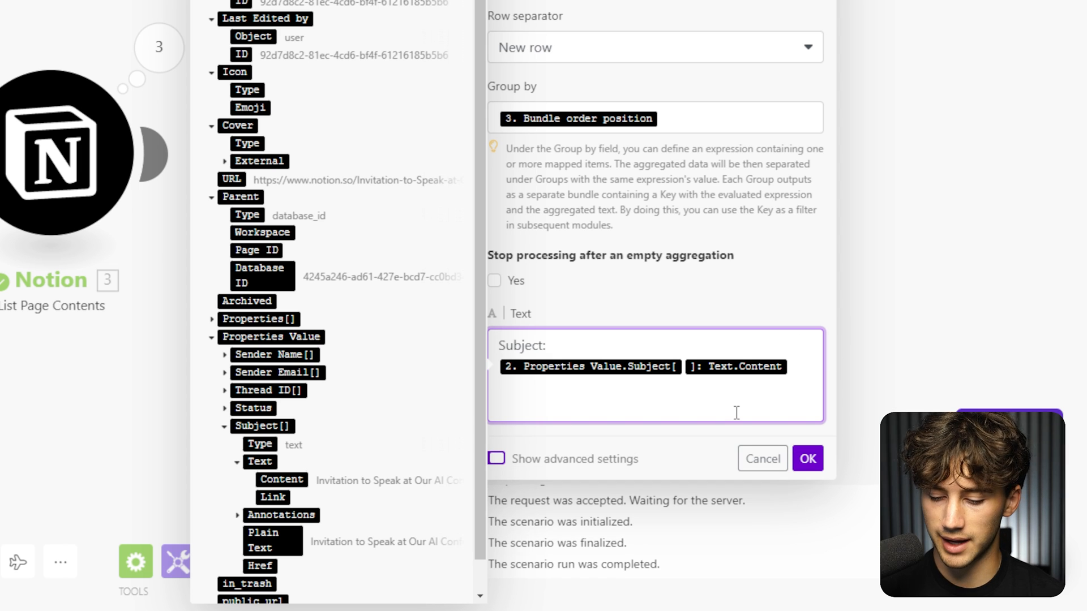
Add a 'Sender Name:' line mapped to Sender Name[] > Text > Content.
type("Sender Name:")
key("Return")
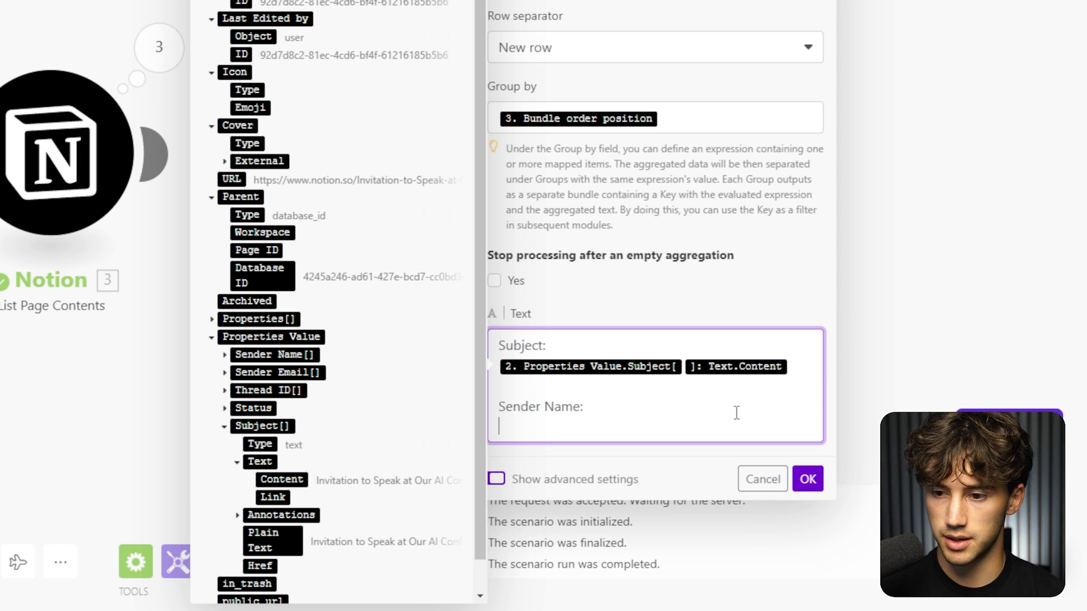
scroll(456, 396, "down", 1)
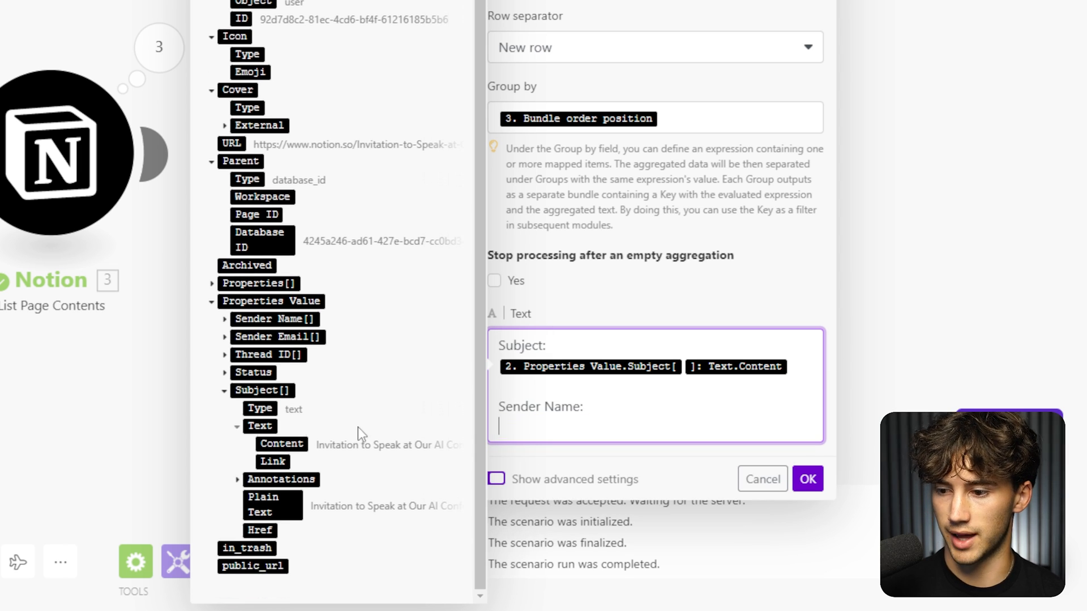
left_click(225, 319)
left_click(237, 355)
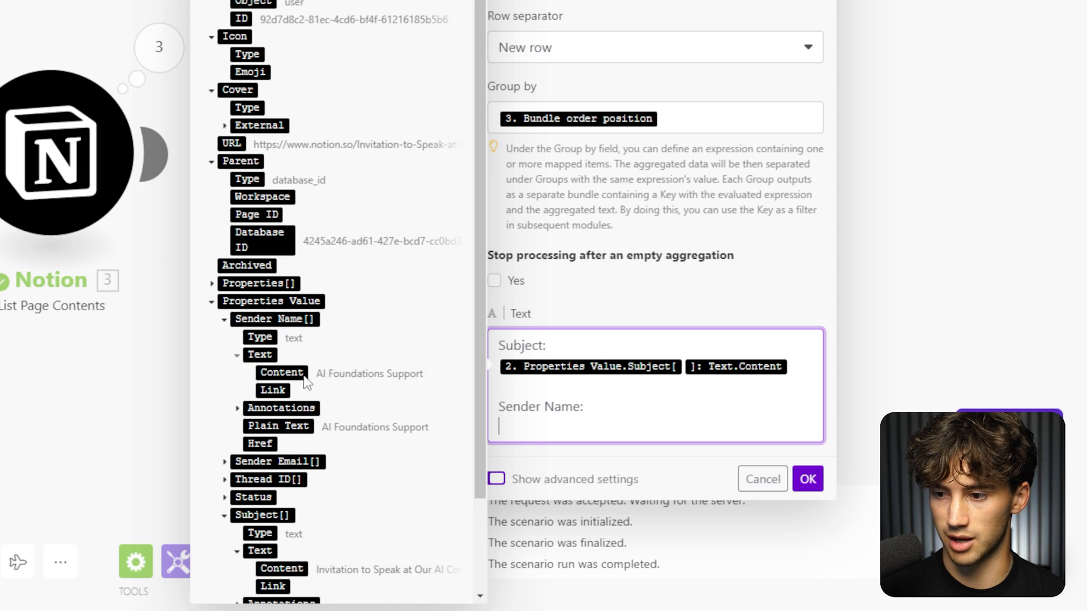
left_click(287, 372)
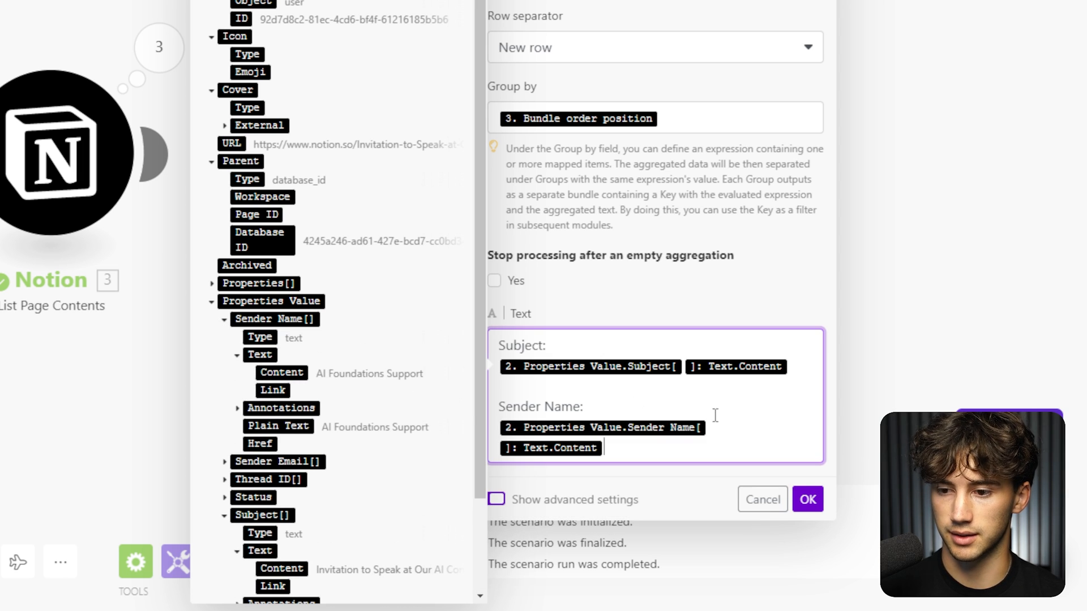
key("Return")
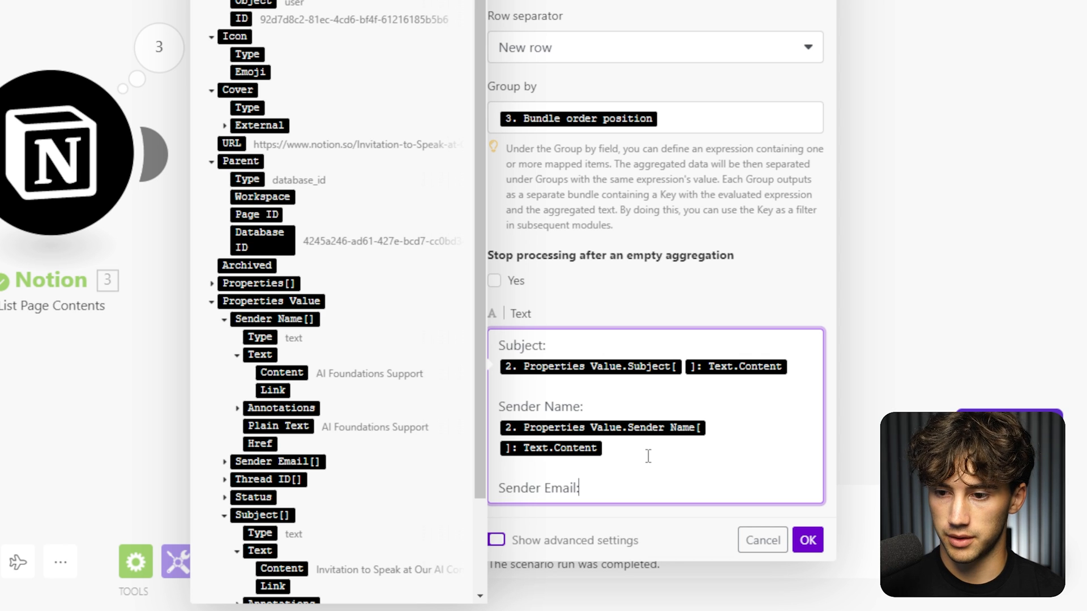
Add a 'Sender Email:' line mapped to Sender Email[] > Text > Content.
type("Sender Email:")
key("Return")
scroll(271, 473, "down", 3)
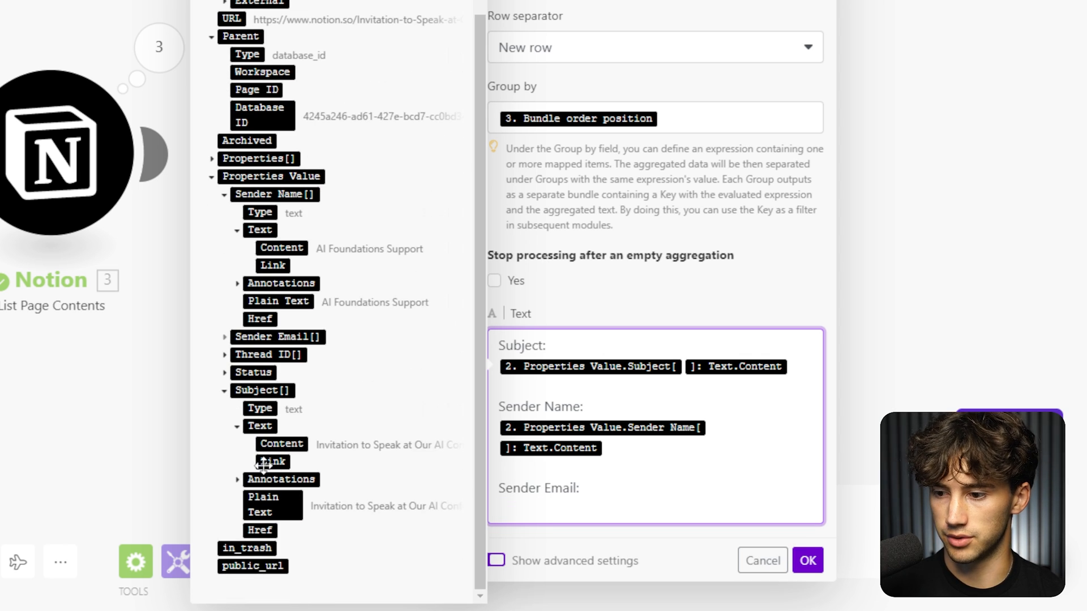
left_click(225, 337)
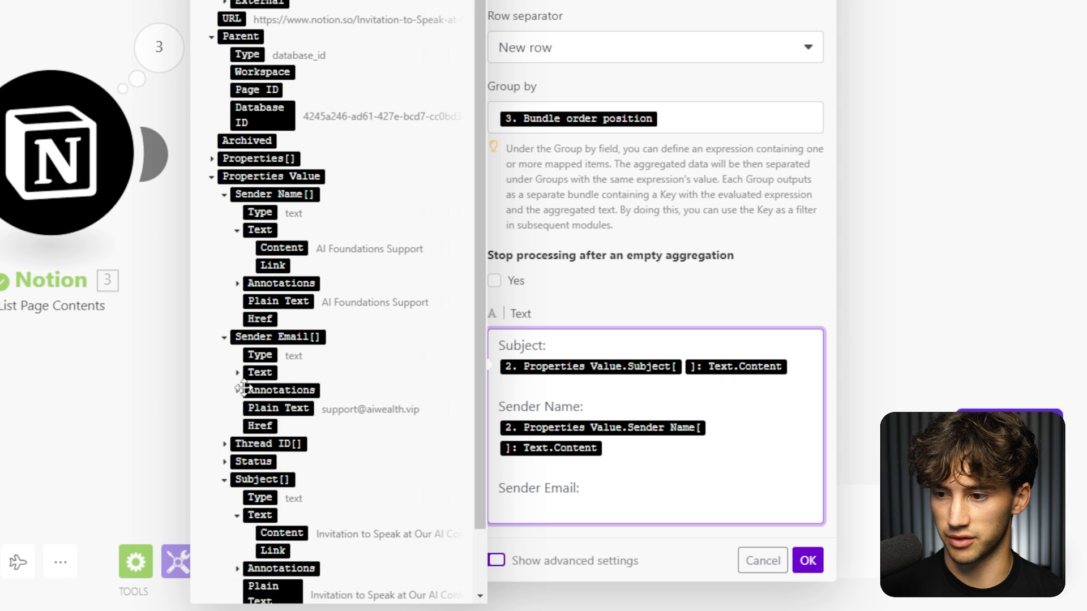
left_click(236, 372)
left_click(282, 390)
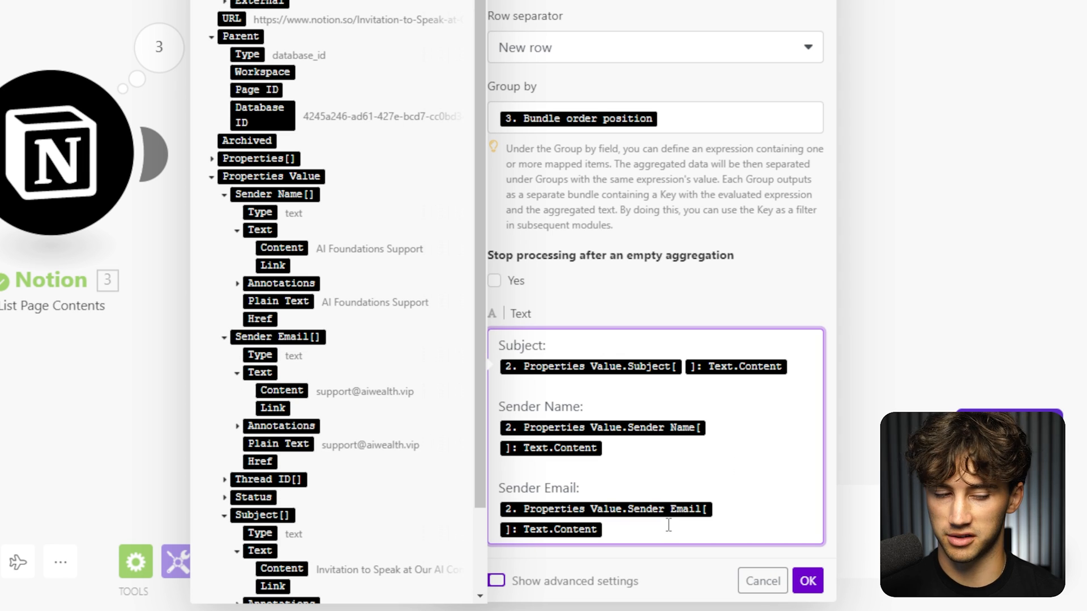
key("Return")
key("Return")
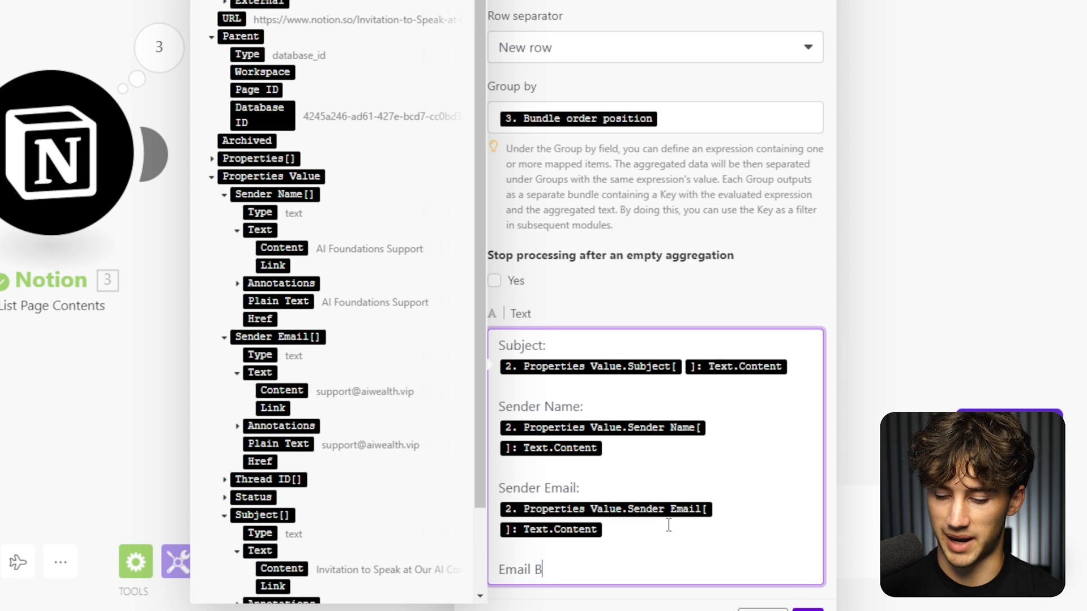
Add an 'Email Body:' line mapped to the paragraph's rich_text[] > text > content.
type("Email Body:")
key("Return")
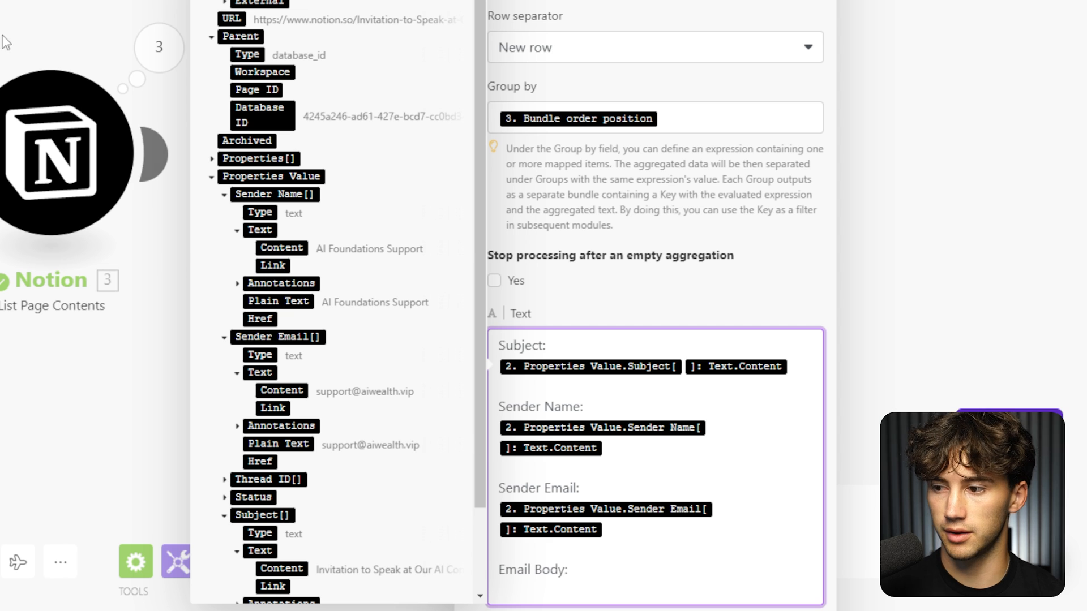
scroll(307, 234, "up", 5)
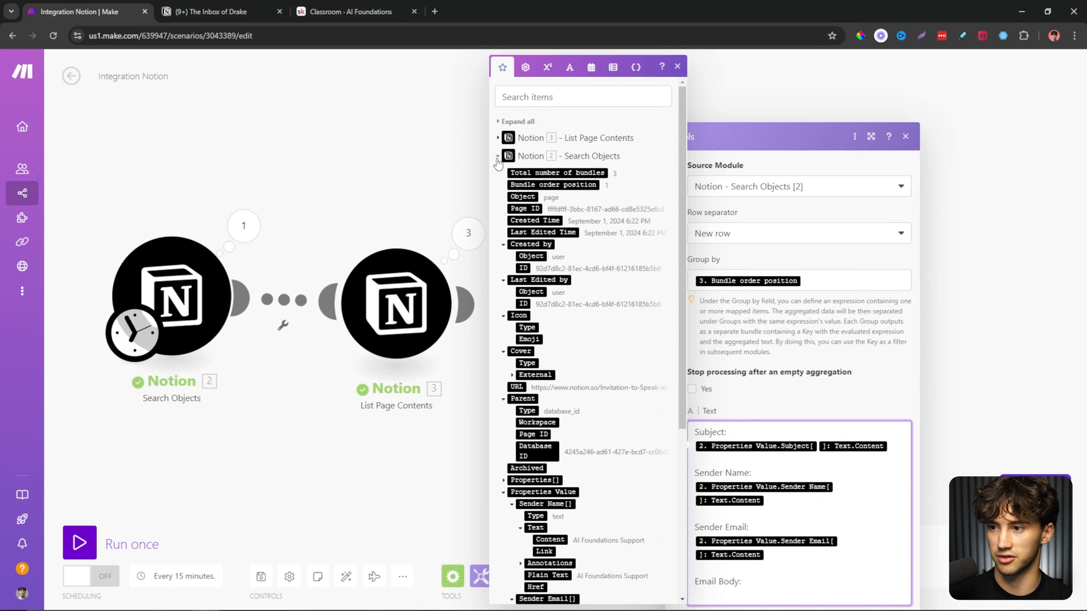
left_click(499, 158)
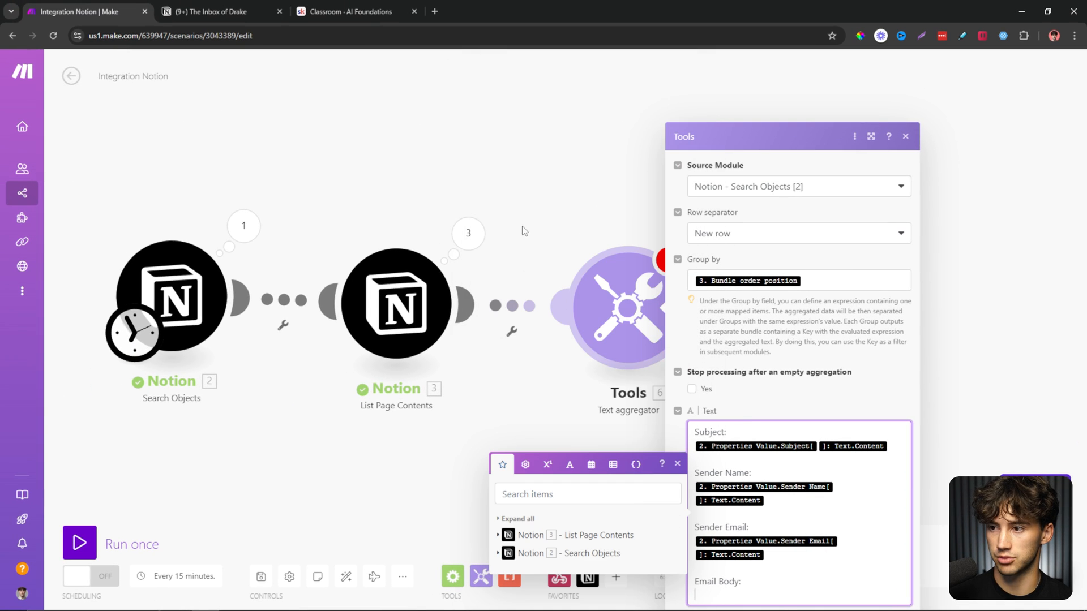
left_click(498, 535)
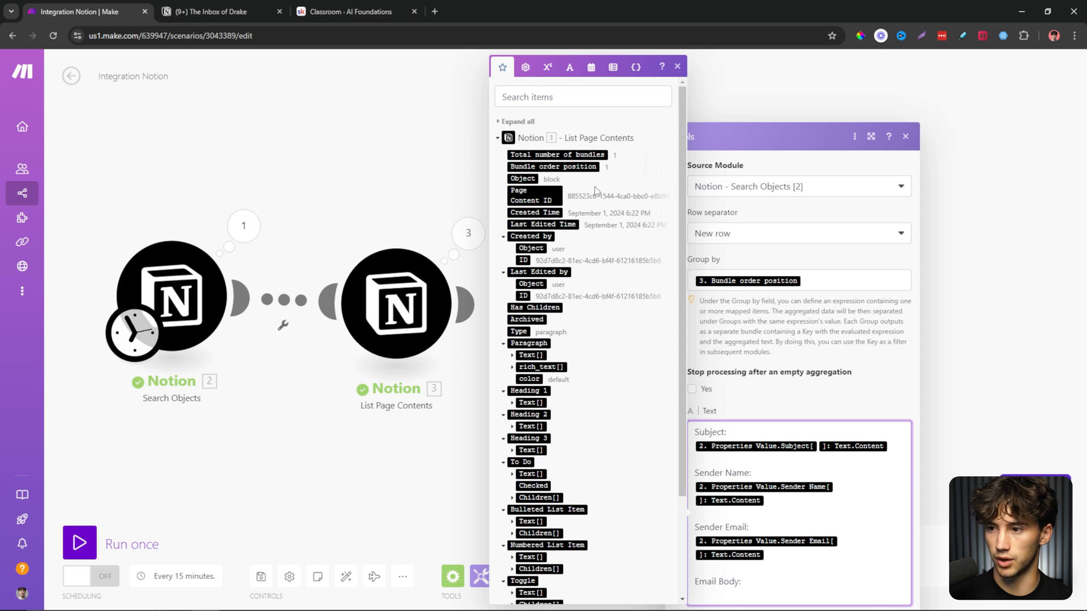
scroll(648, 212, "down", 5)
scroll(646, 214, "up", 4)
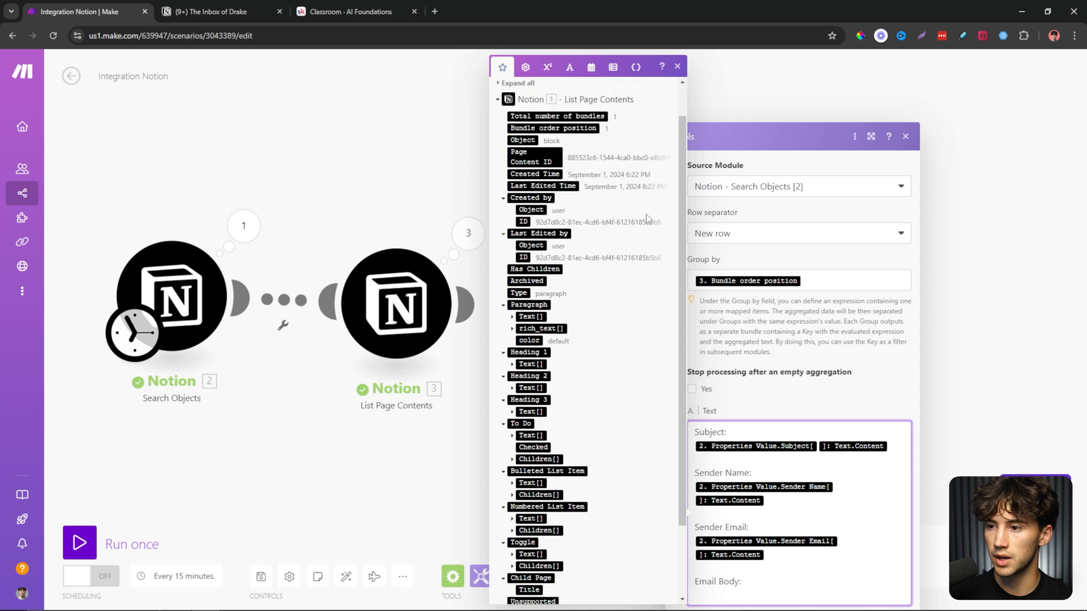
scroll(647, 214, "up", 2)
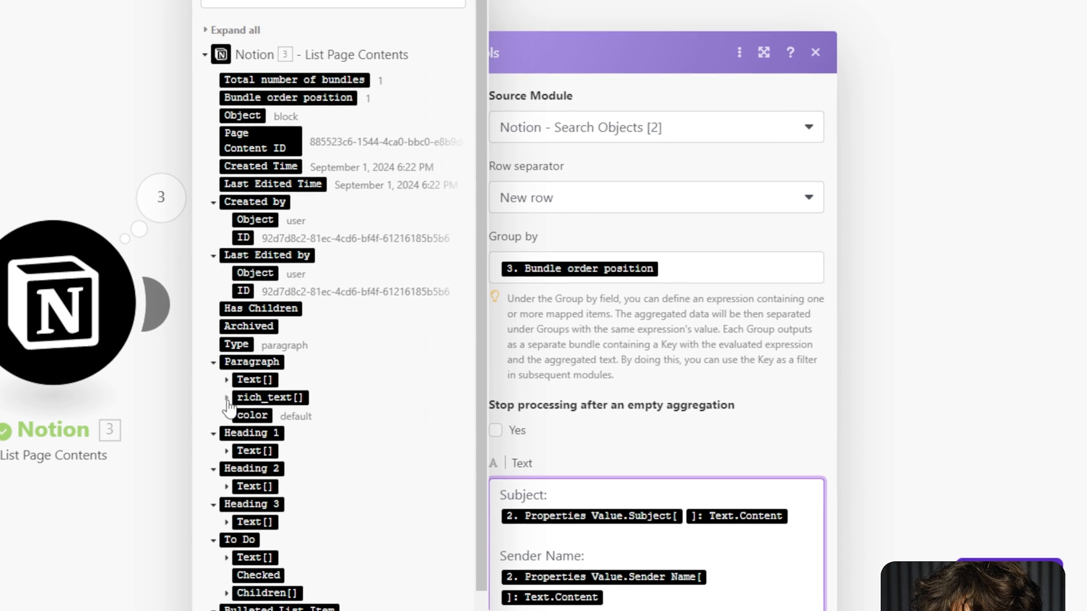
left_click(225, 399)
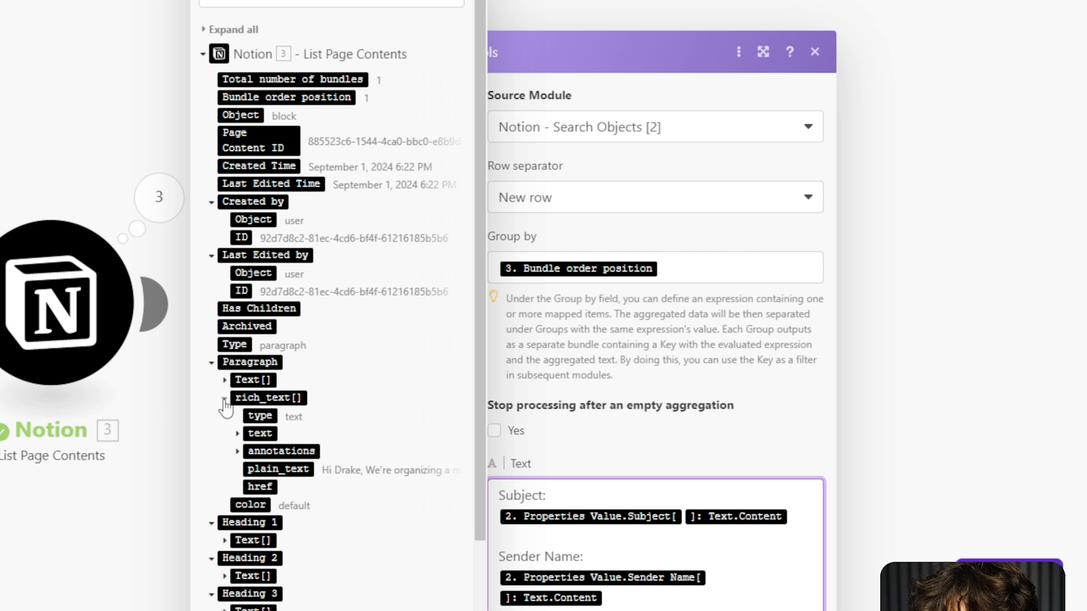
left_click(237, 434)
left_click(283, 451)
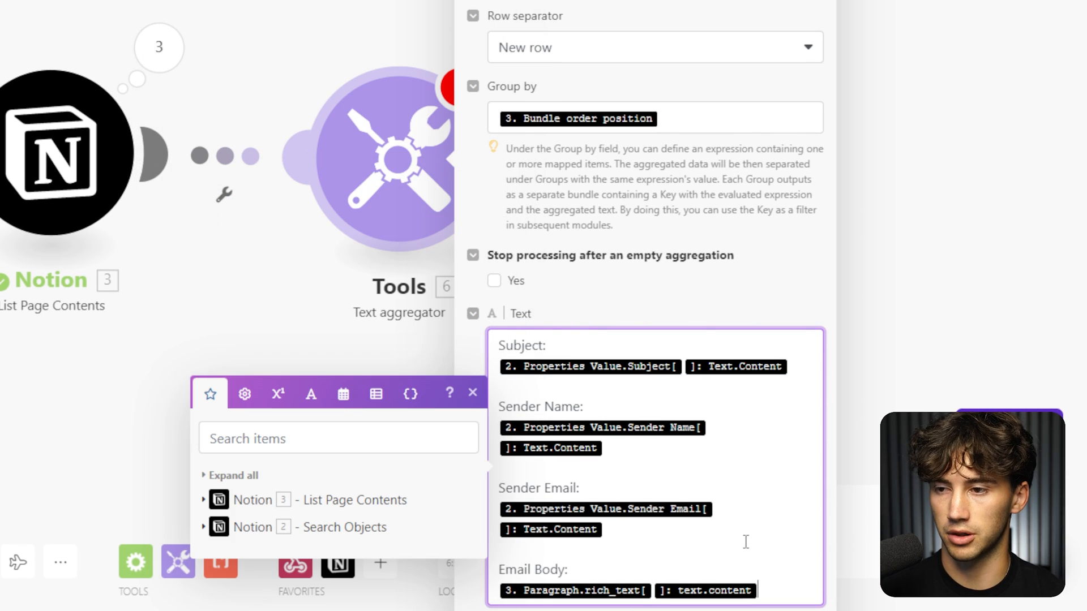
left_click(203, 528)
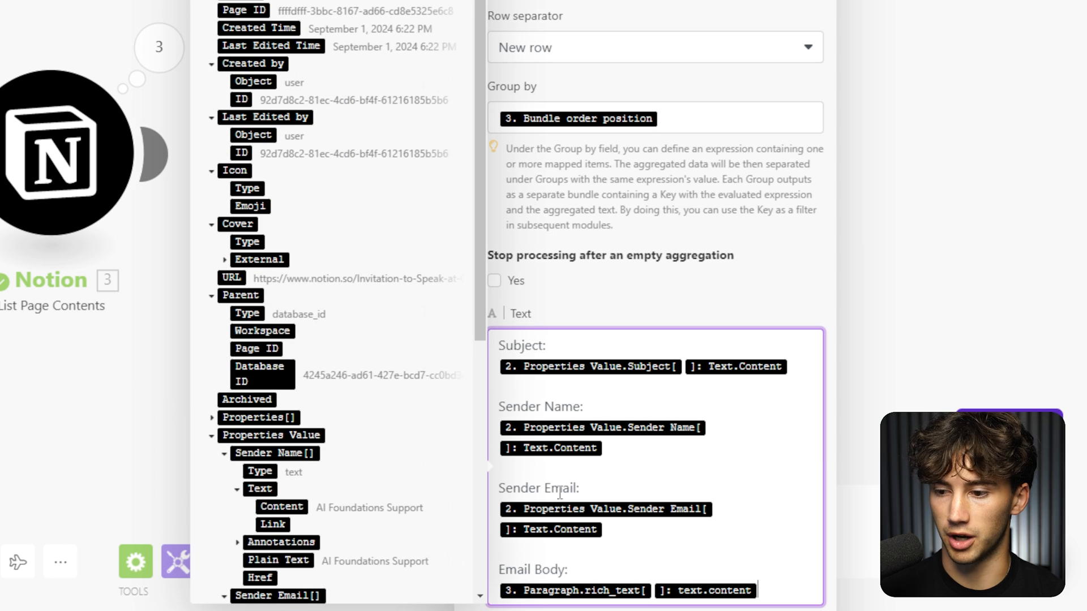
scroll(787, 516, "down", 2)
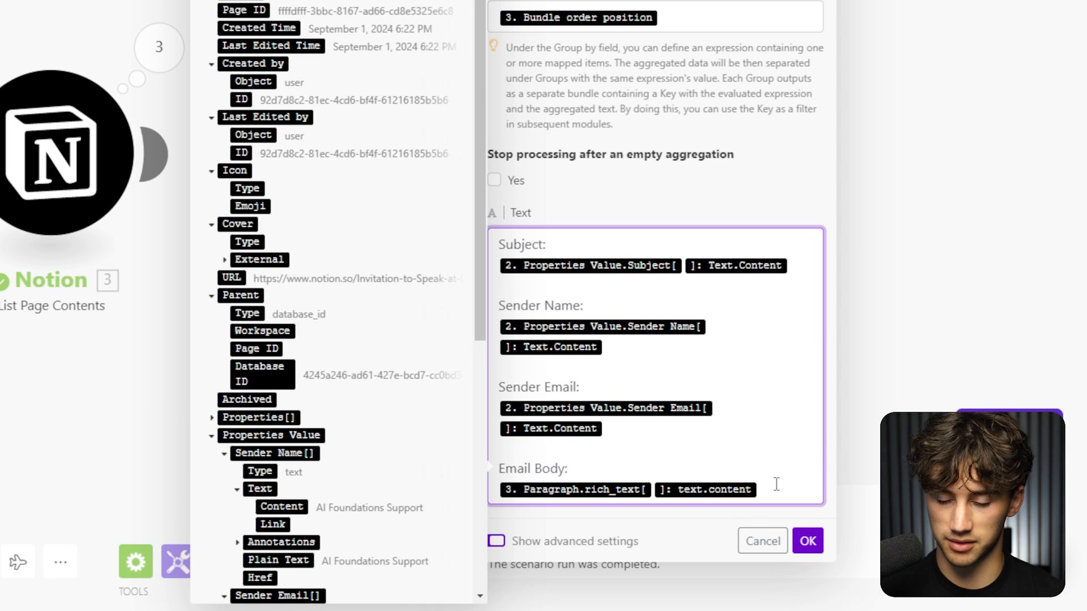
Add 'Page ID:' and 'Database ID:' lines mapped to Page ID and Parent > Database ID.
key("Return")
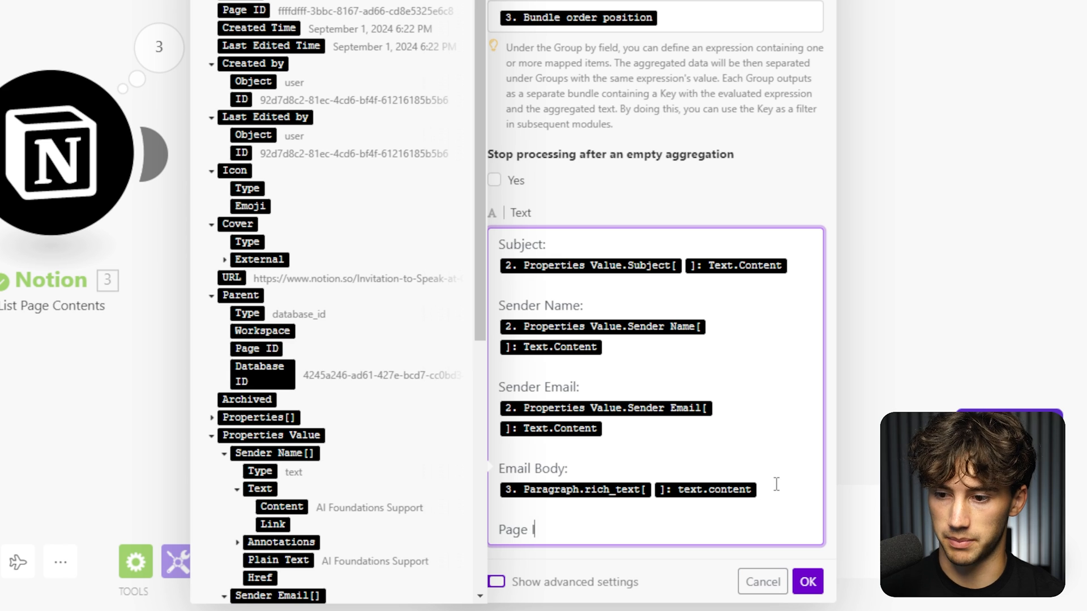
key("Return")
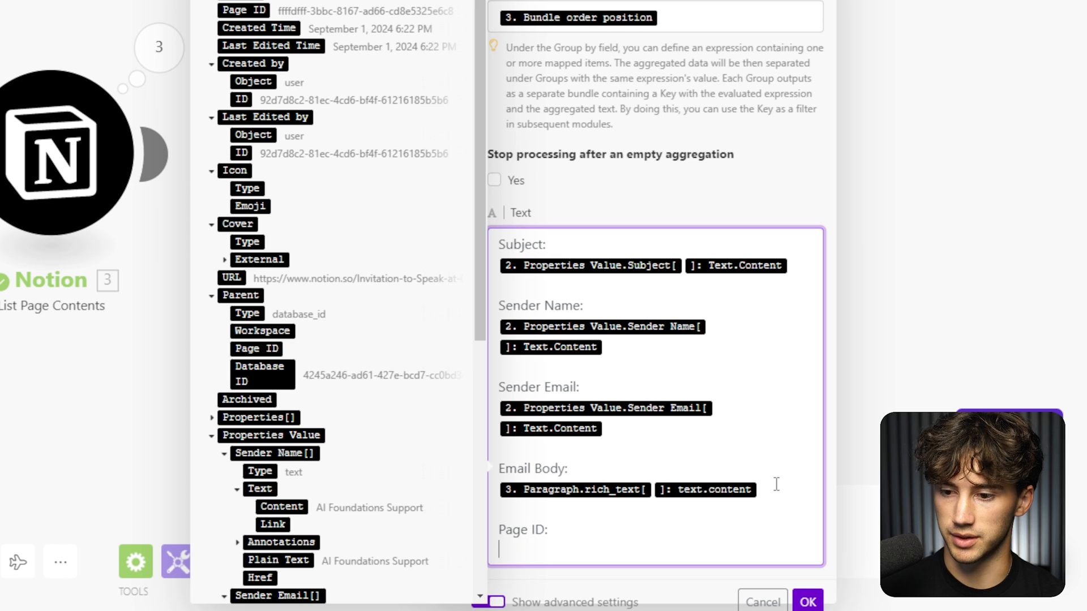
left_click(247, 11)
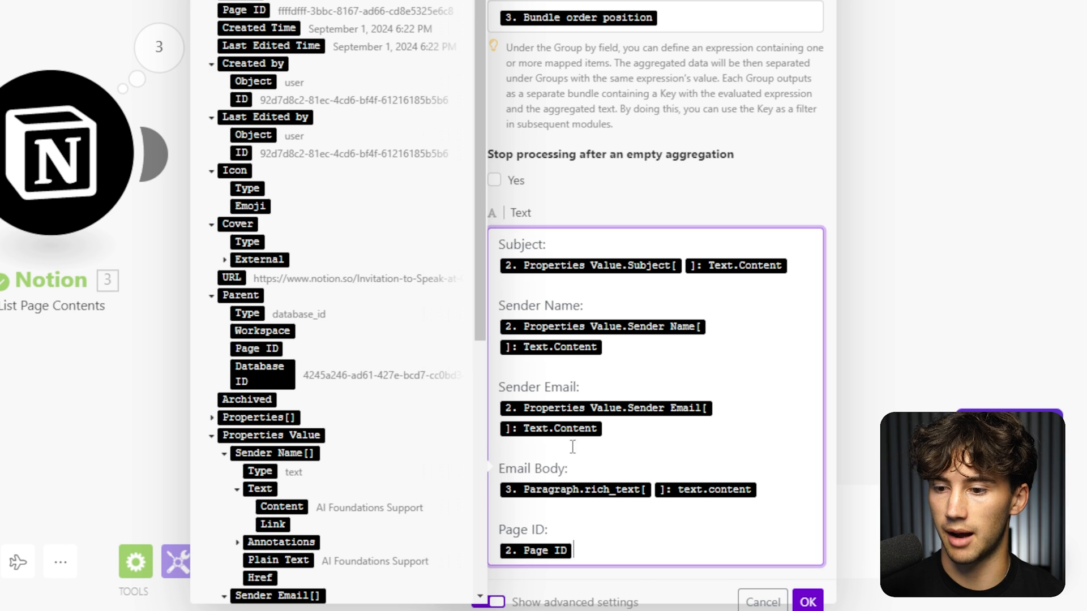
key("Return")
type("Database ID")
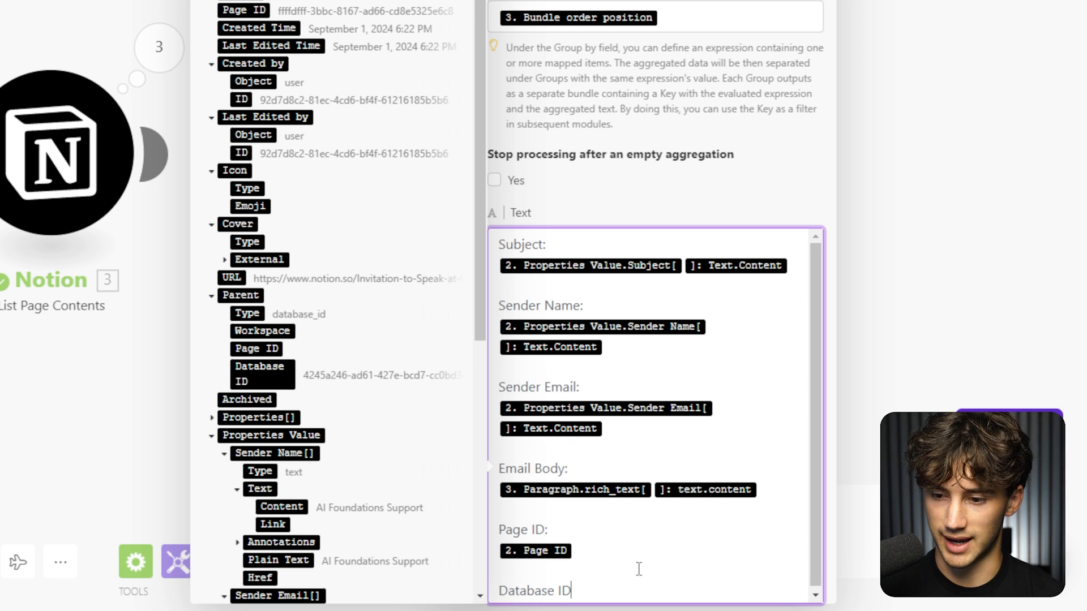
type(":")
key("Return")
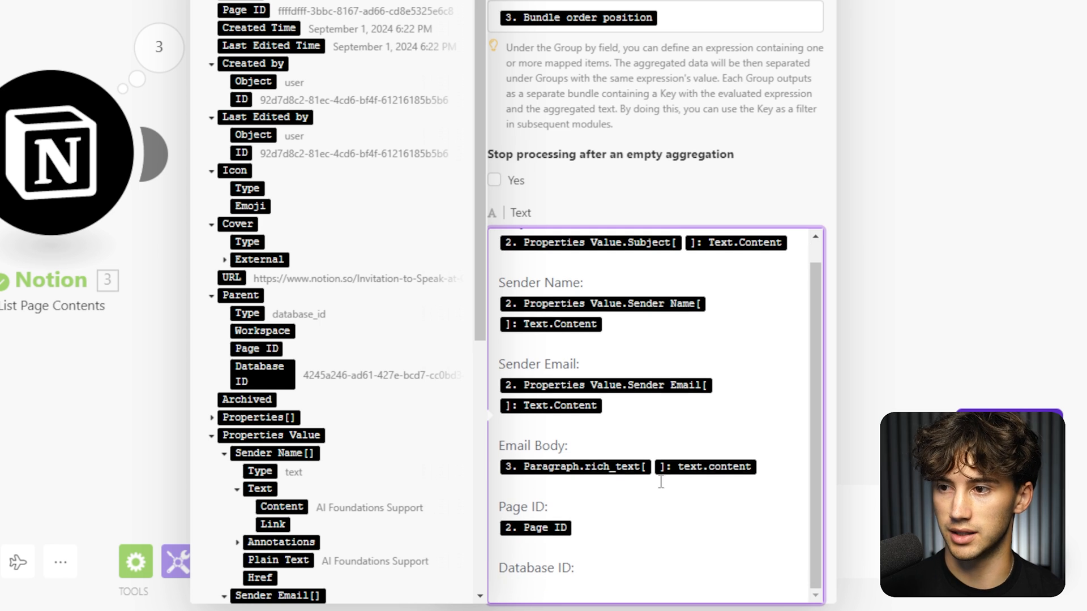
scroll(225, 206, "down", 3)
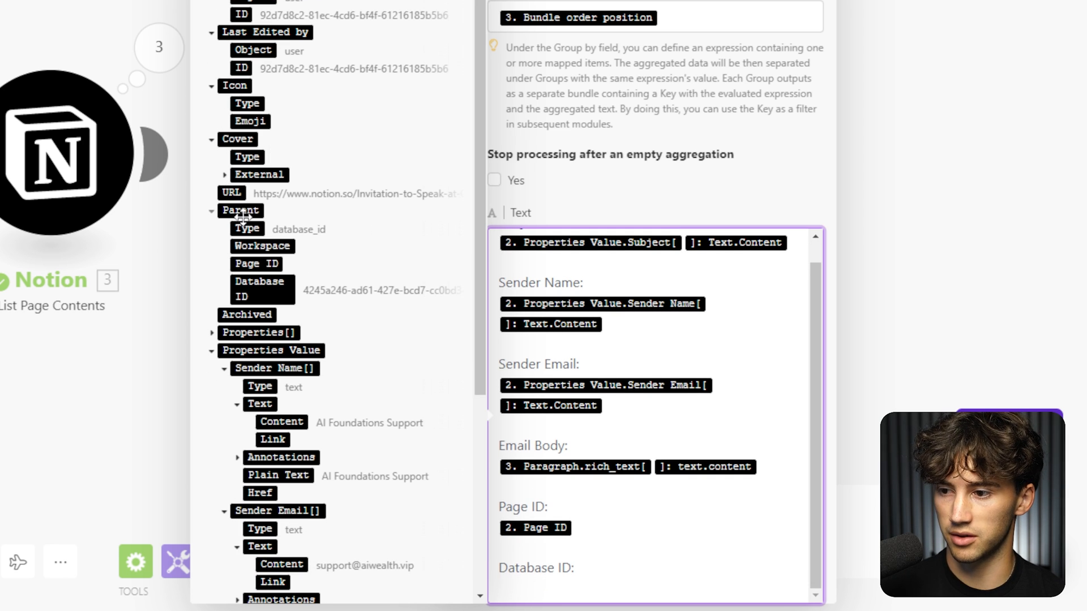
left_click(280, 294)
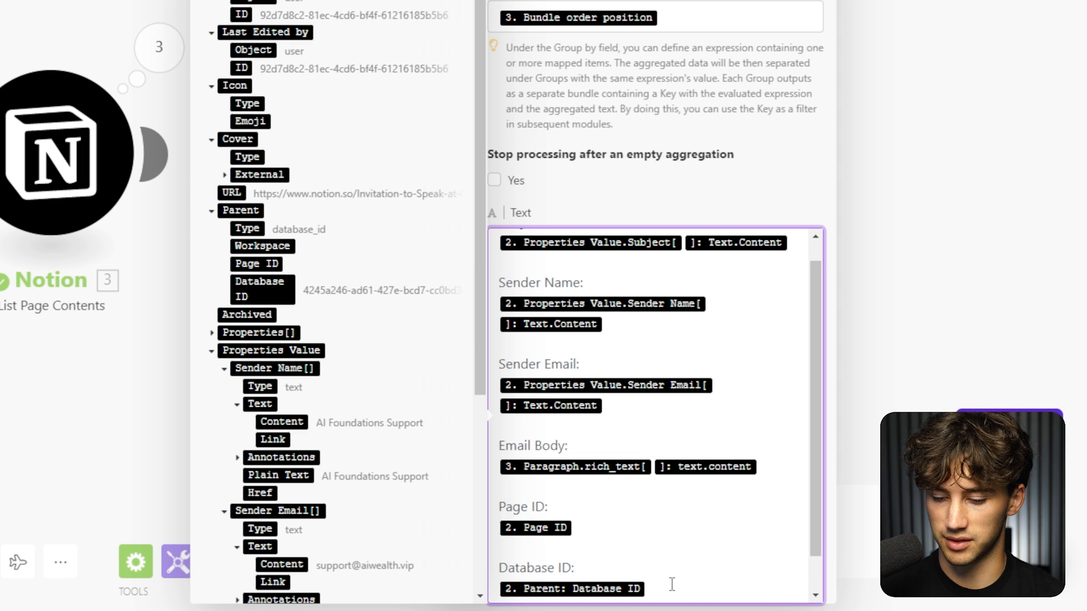
Add a 'Thread ID:' line mapped to Thread ID[] > Text > Content.
key("Return")
type("Thread ID")
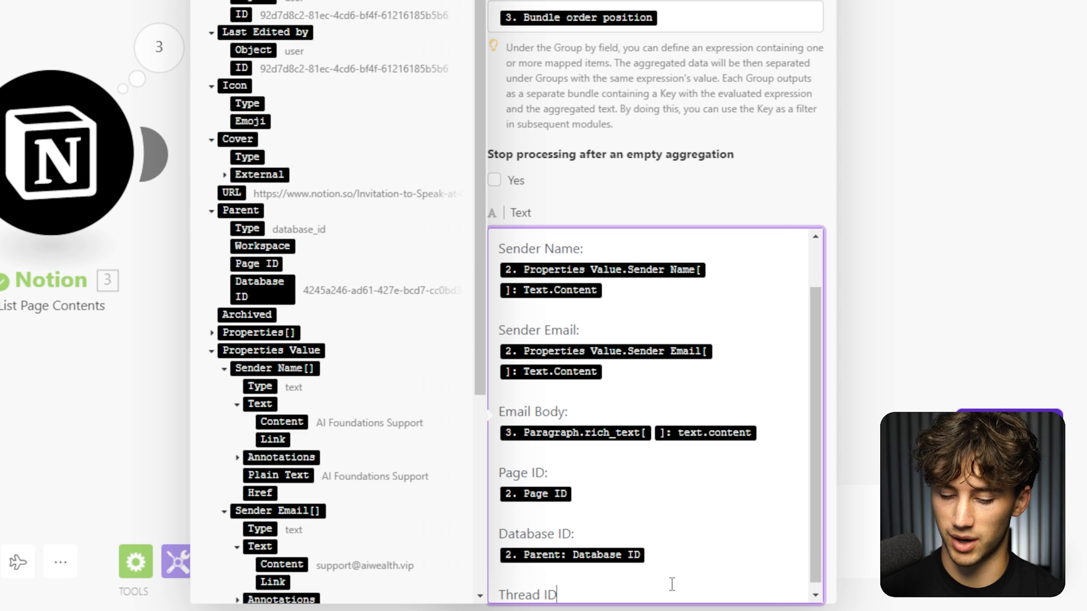
type(":")
key("Return")
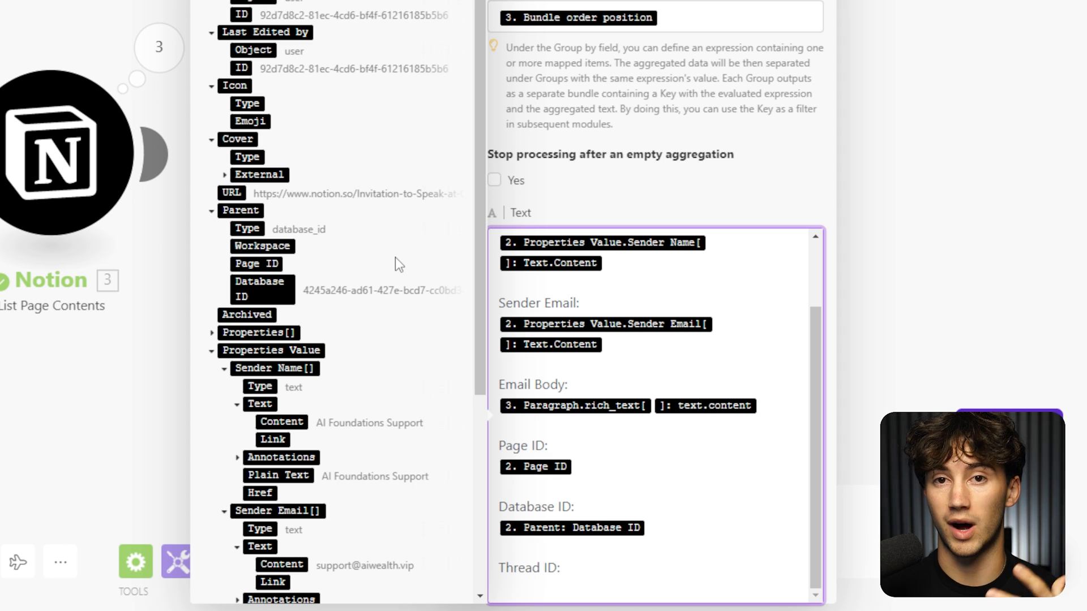
scroll(298, 156, "up", 3)
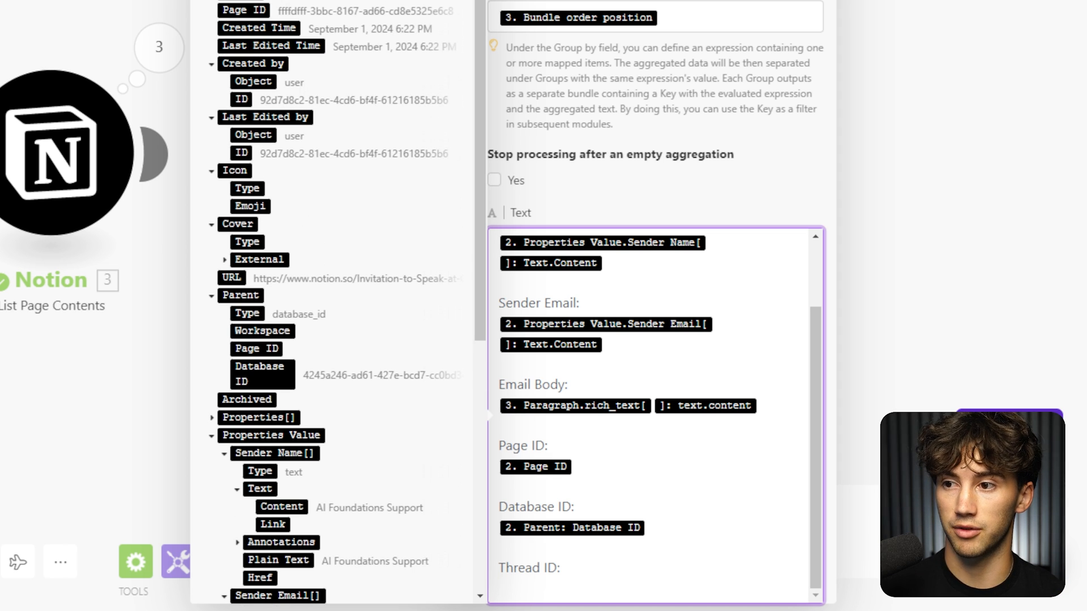
scroll(339, 227, "down", 10)
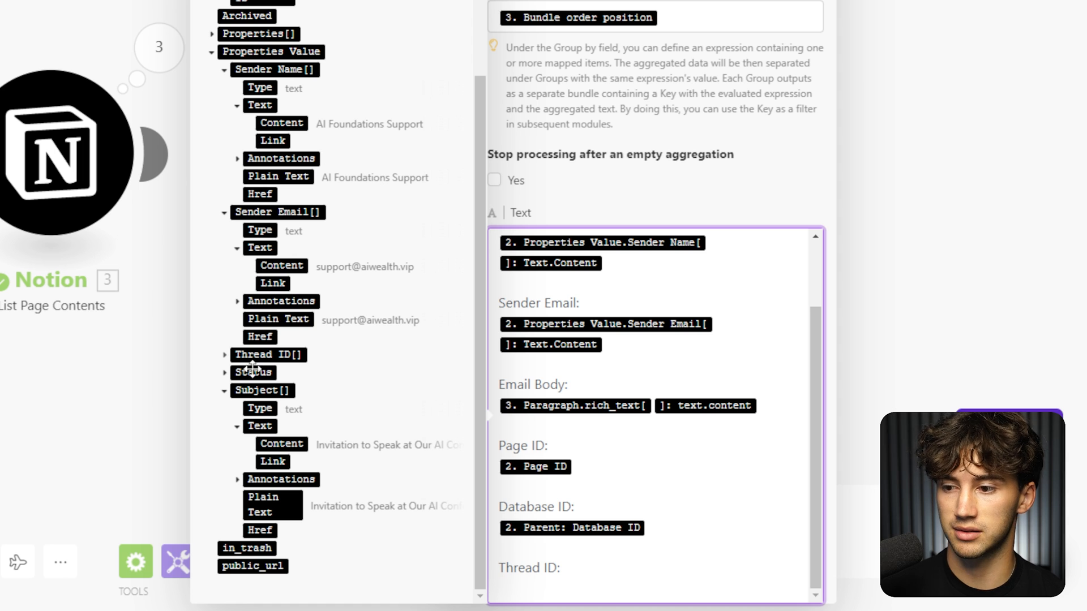
left_click(225, 70)
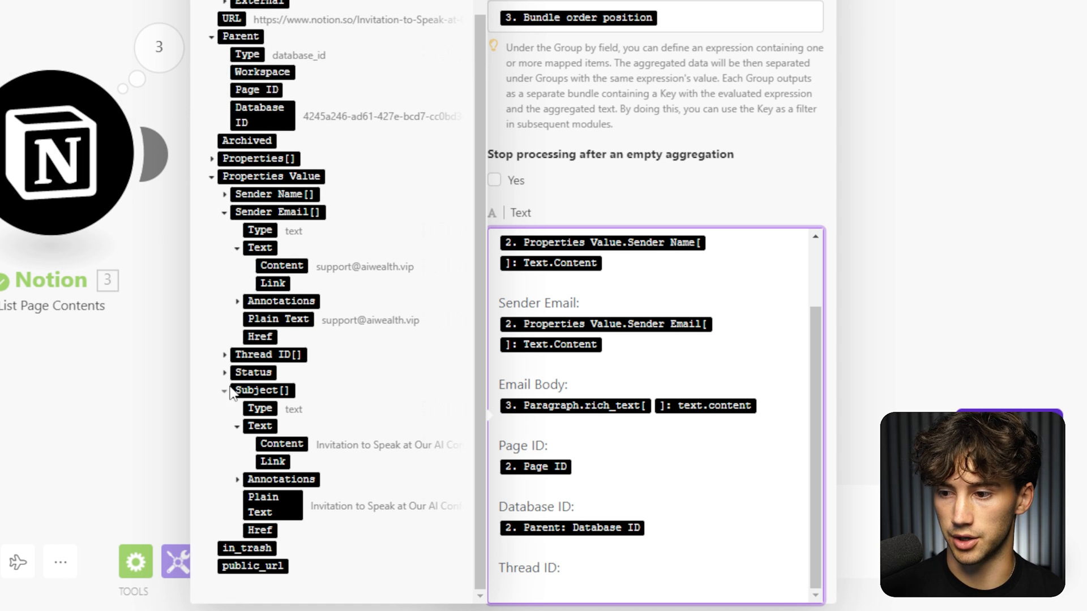
left_click(225, 213)
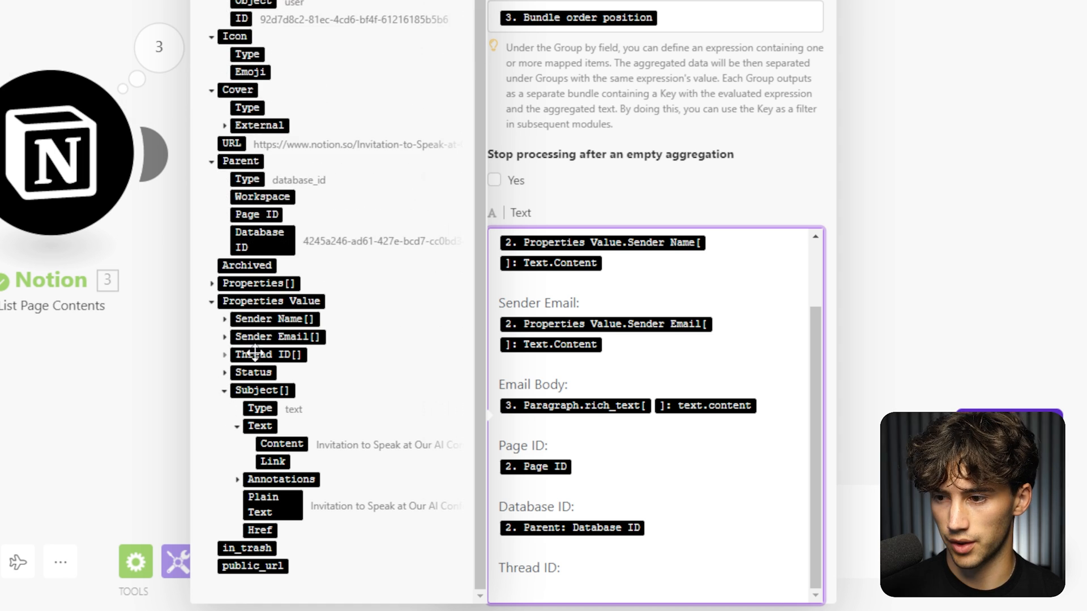
left_click(224, 357)
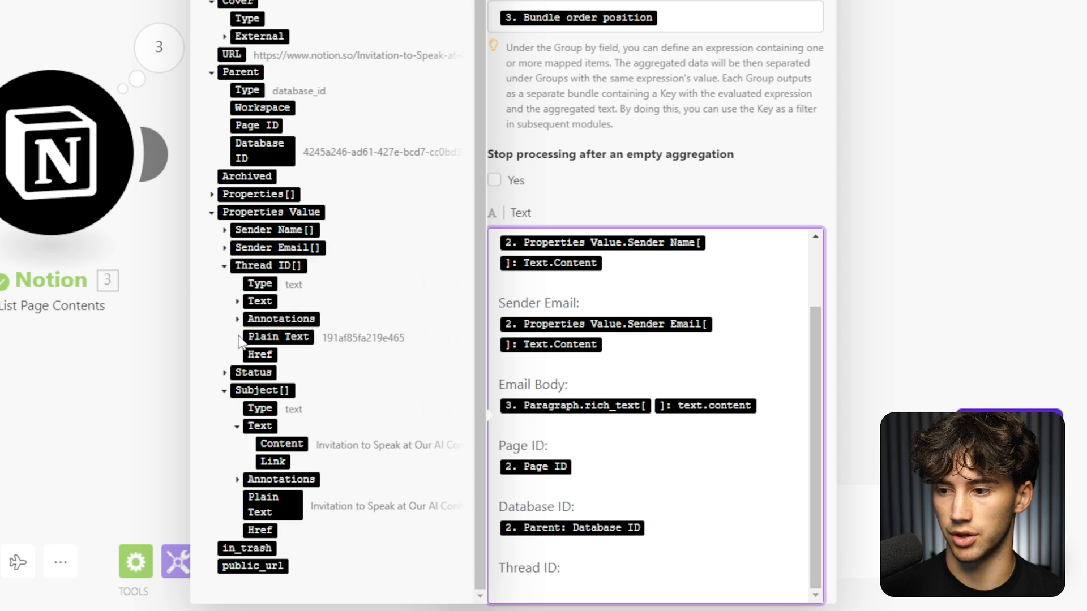
left_click(237, 302)
left_click(288, 284)
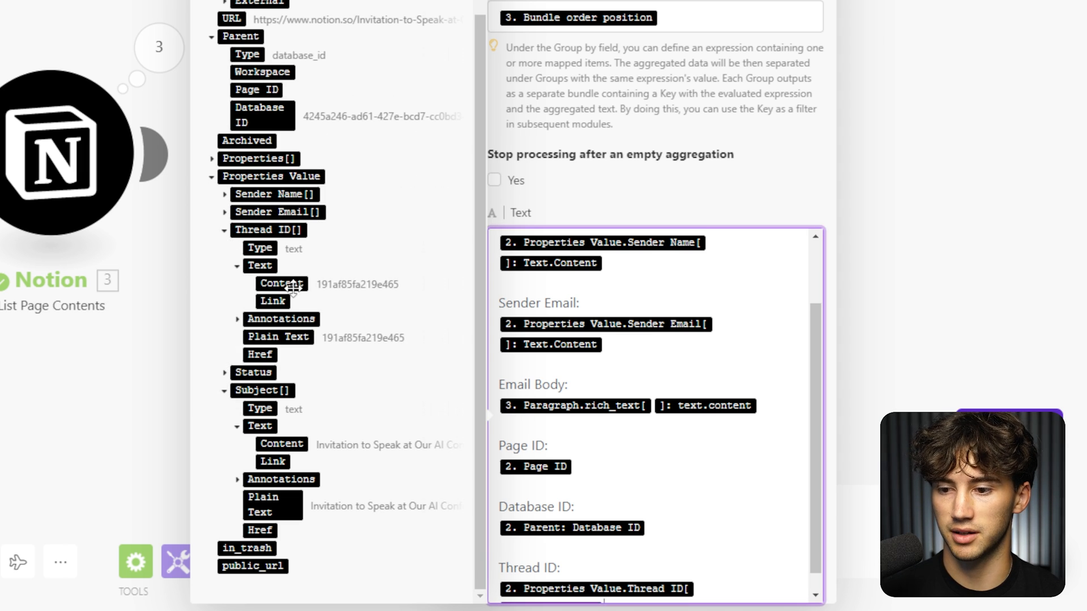
Leave stopping after an empty aggregation off and save the Text aggregator.
scroll(651, 474, "down", 1)
left_click(666, 161)
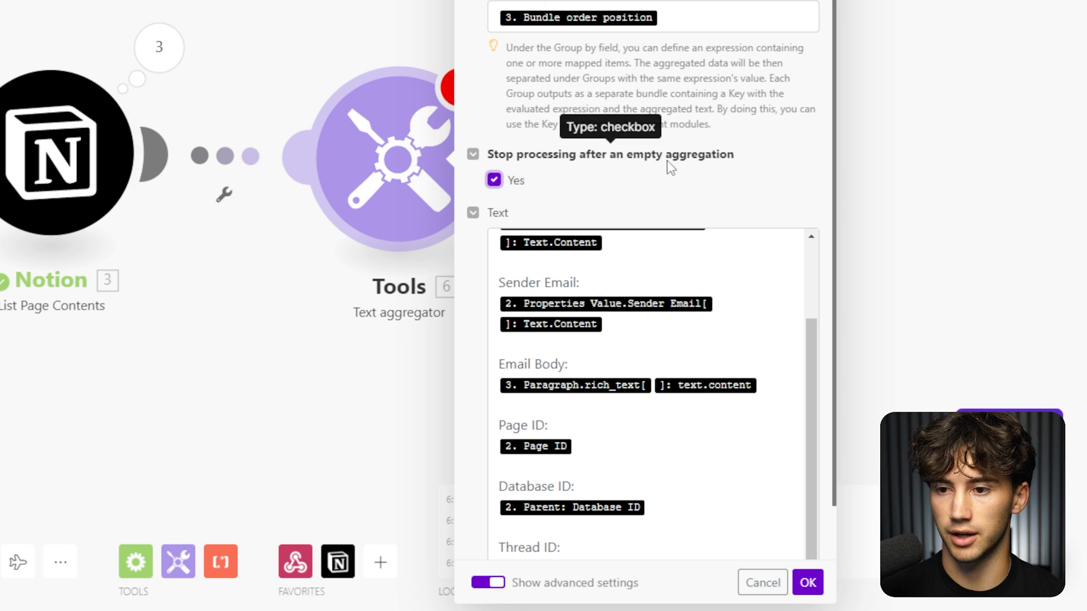
left_click(504, 181)
scroll(810, 266, "down", 1)
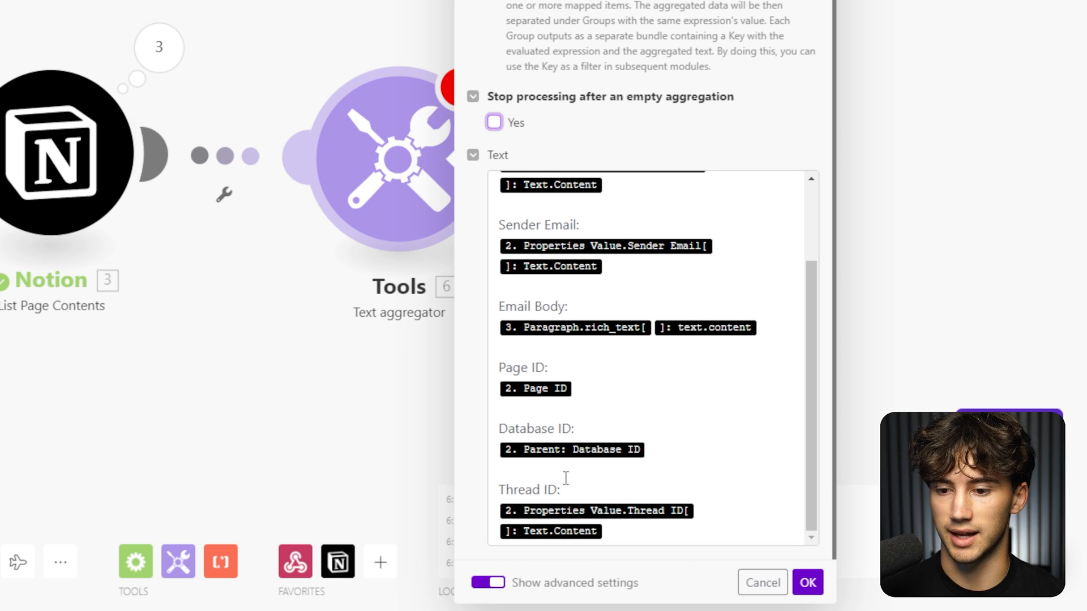
left_click(808, 583)
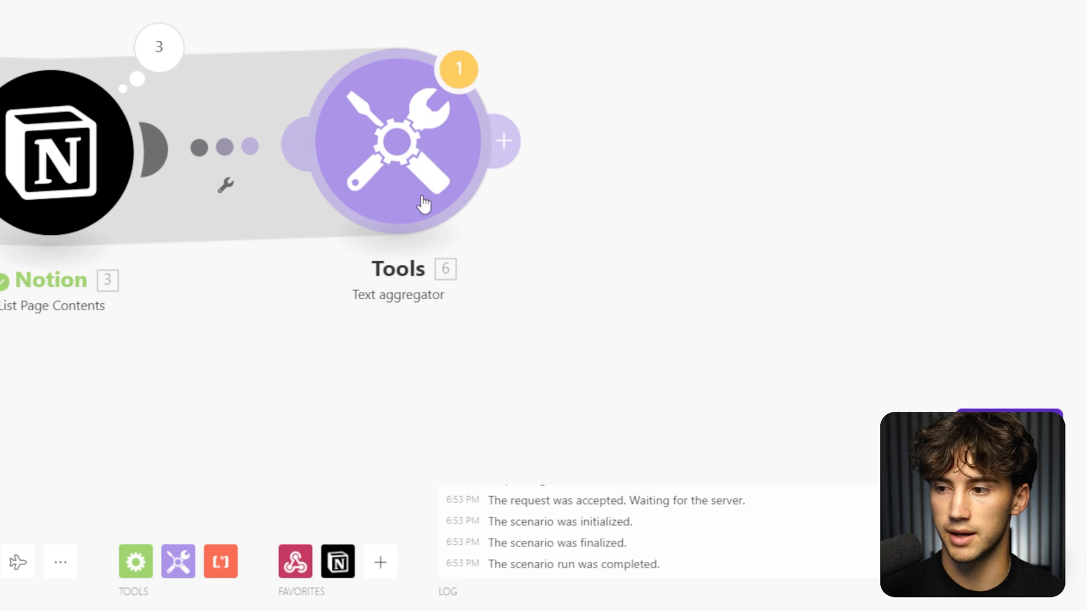
Add a Flow Control Array aggregator after the Text aggregator.
left_click_drag(324, 279, 333, 269)
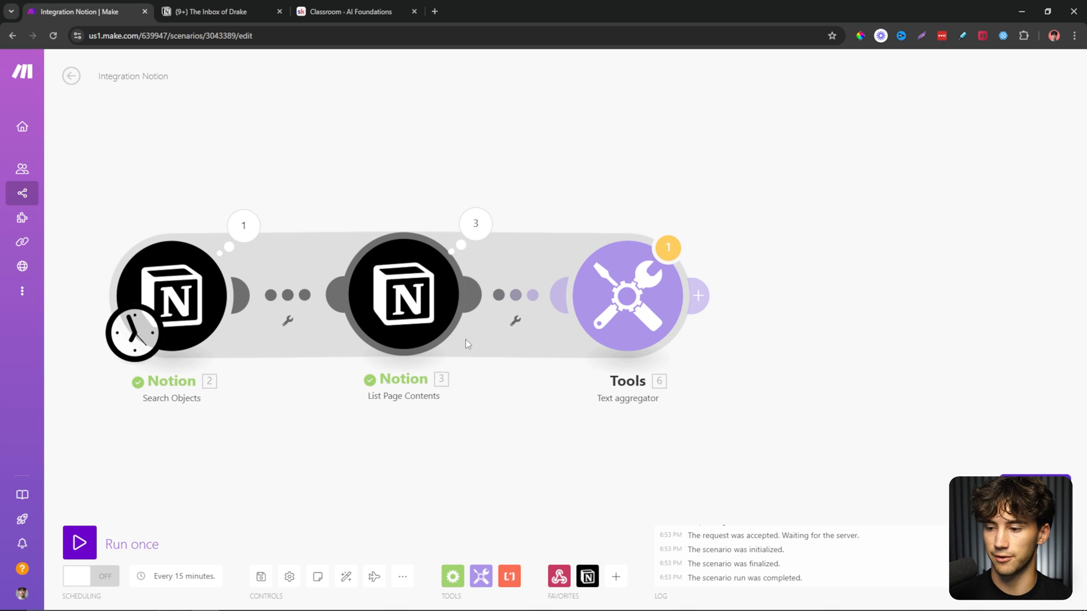
left_click(451, 576)
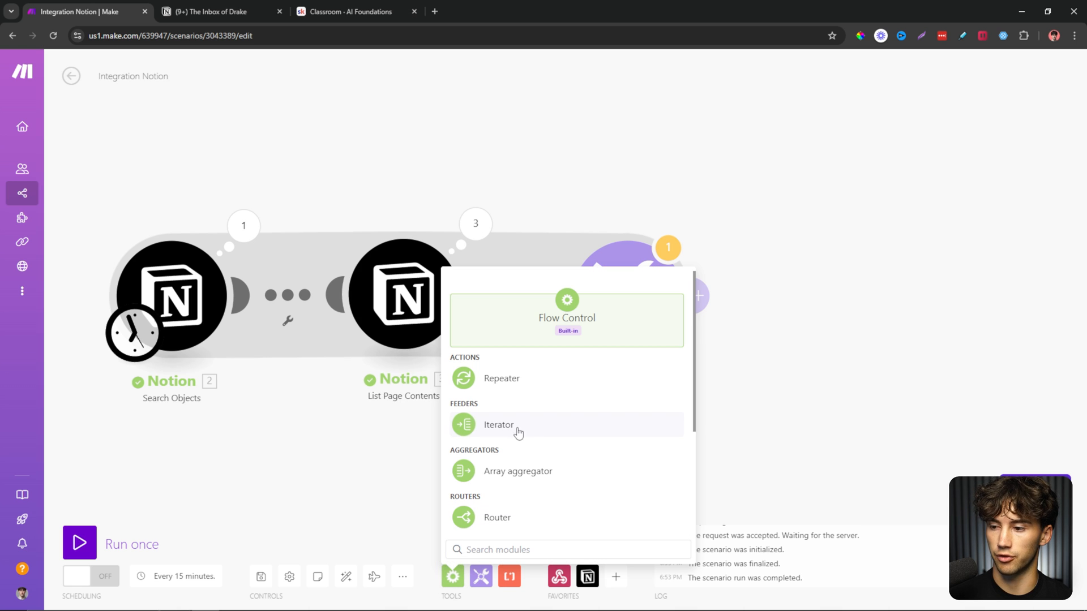
left_click(616, 576)
type("array")
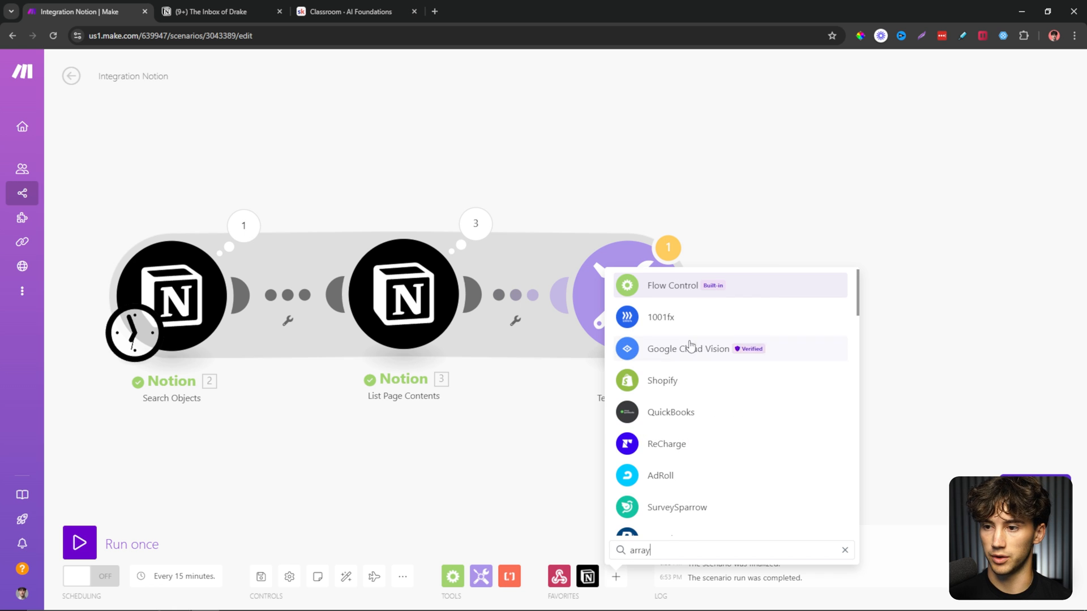
left_click(668, 288)
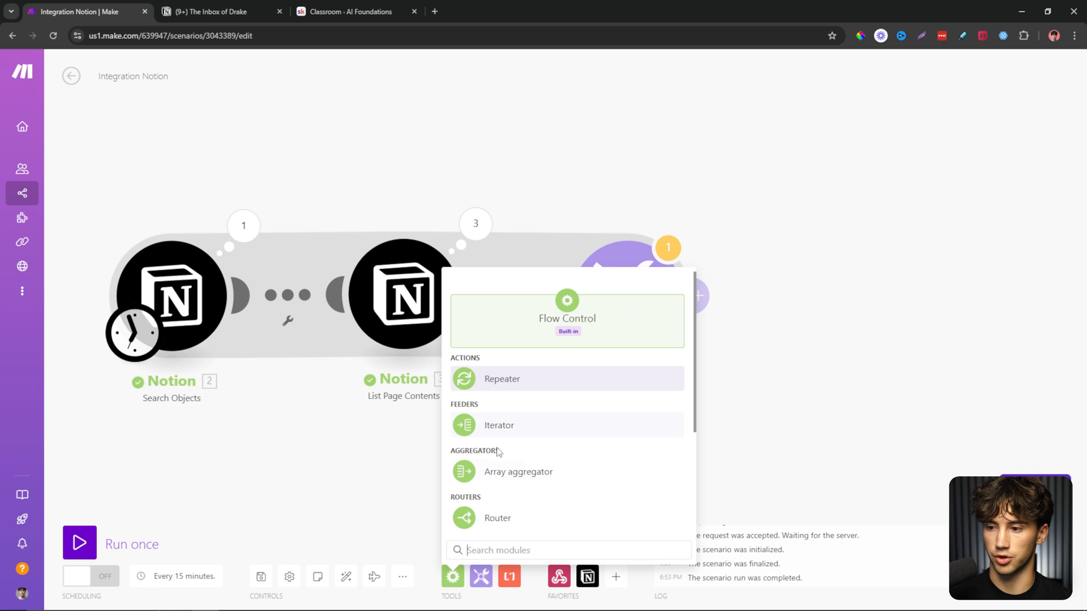
left_click(513, 480)
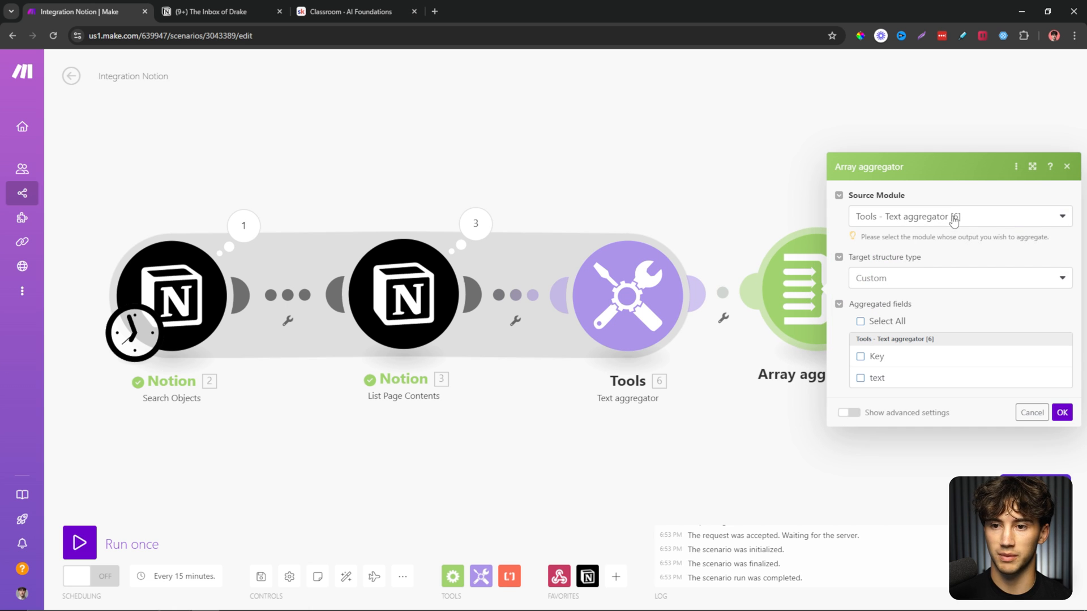
Aggregate Key and text from Tools - Text aggregator, then move the webhook ahead of Notion.
left_click(952, 217)
left_click(899, 236)
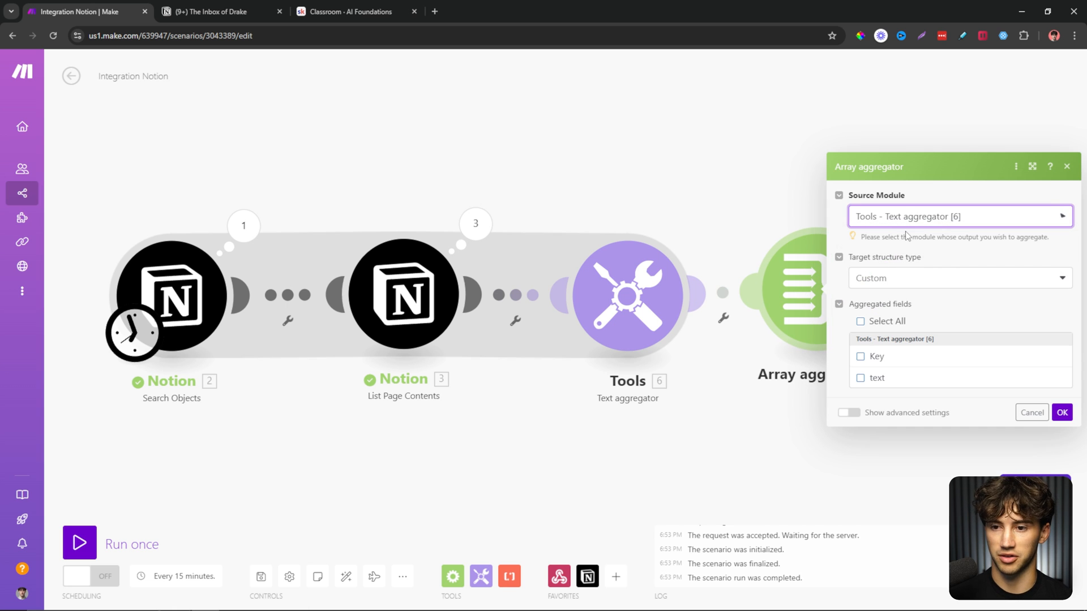
left_click(860, 357)
left_click(860, 378)
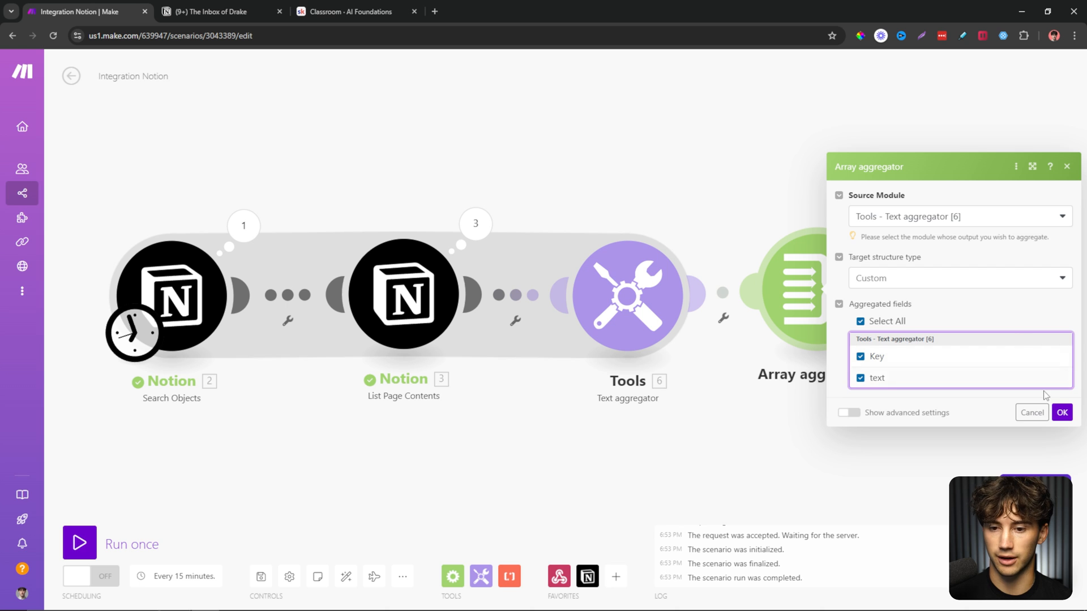
left_click(1062, 413)
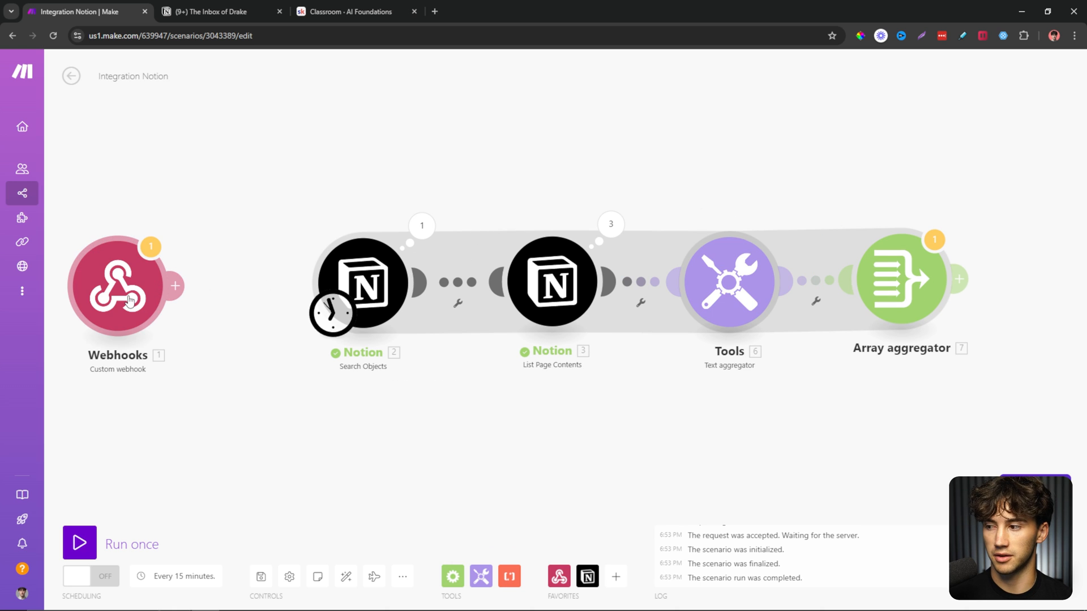
left_click_drag(128, 301, 192, 305)
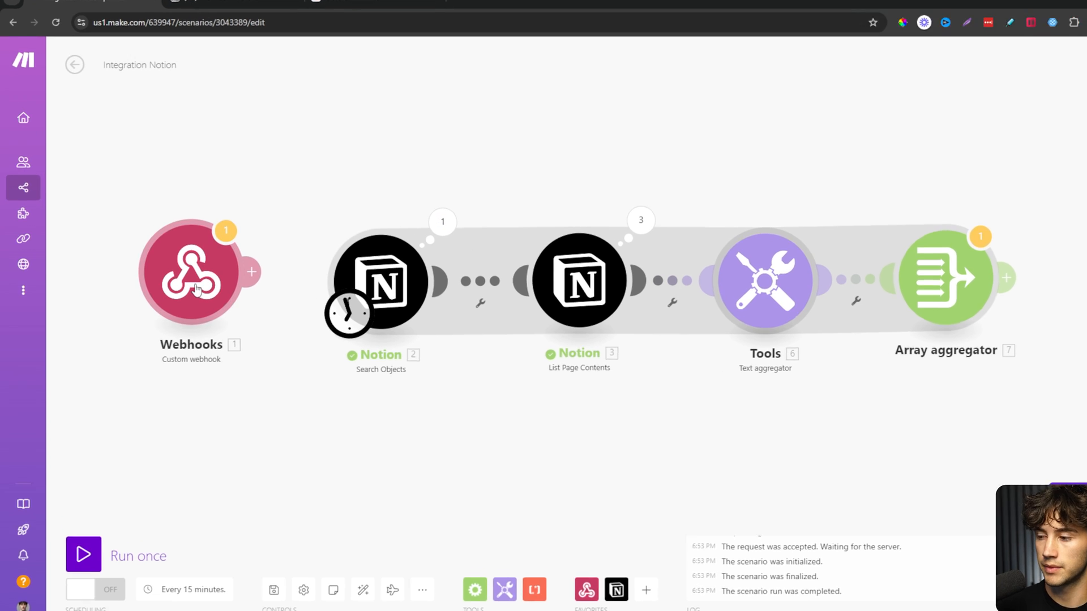
Make the webhook redetermine its data structure and paste the sample URL into a new tab.
left_click(195, 289)
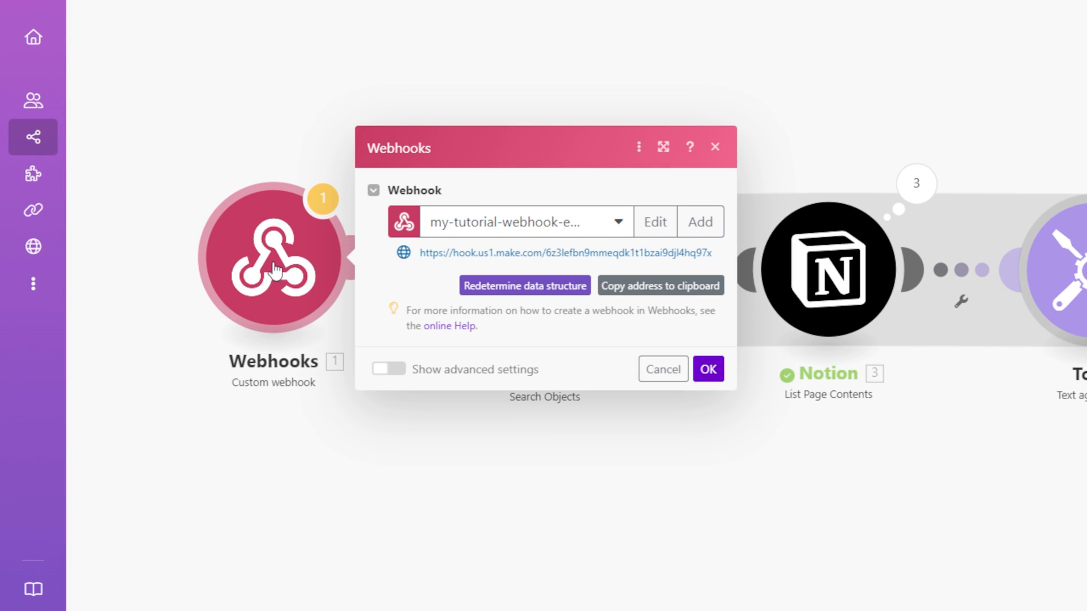
left_click(498, 287)
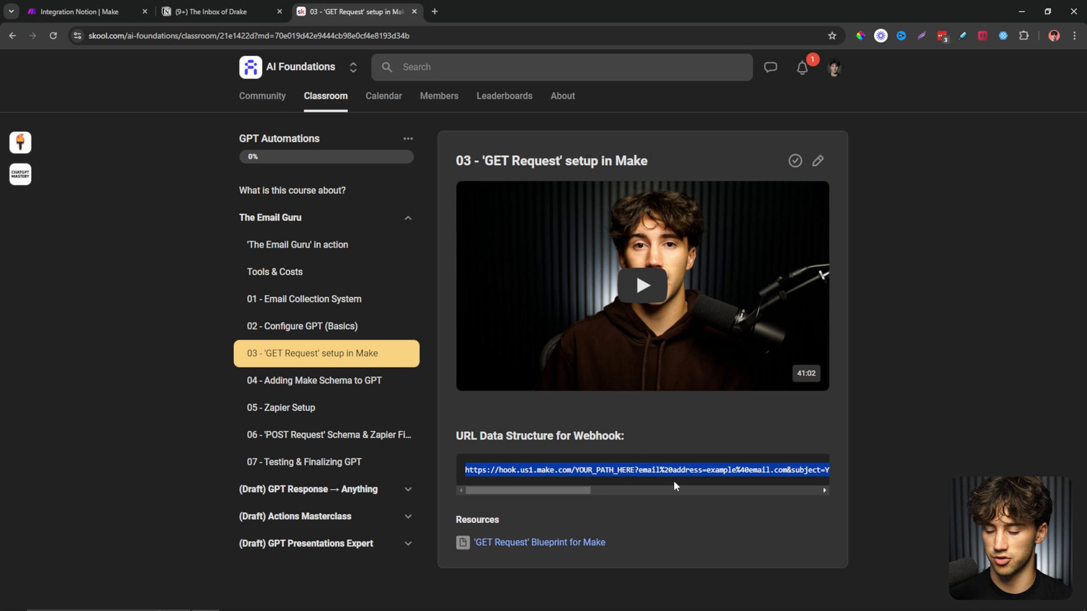
left_click(435, 12)
type("https://hook.us1.make.com/YOUR_PATH_HERE?email%20address=example%40email.com&subject=Your%20Subject%20Here&body%20content=Your%20body%20content%20here&thread%20id=your_thread_id_here&page%20id=your_page_id_here&database%20id=your_database_id_here")
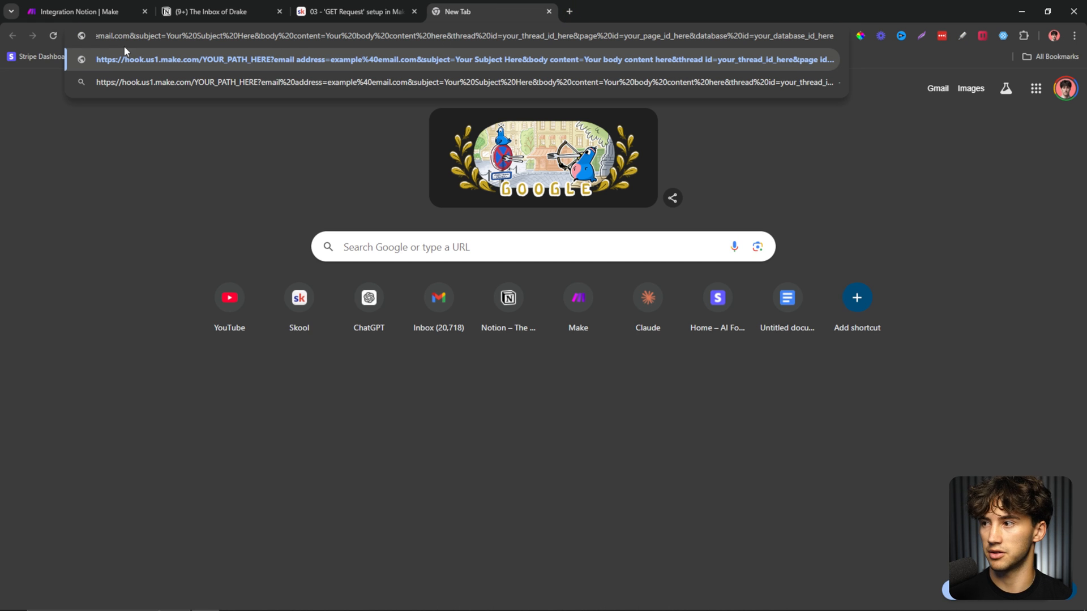
left_click_drag(149, 37, 57, 28)
left_click(215, 36)
left_click_drag(291, 57, 393, 61)
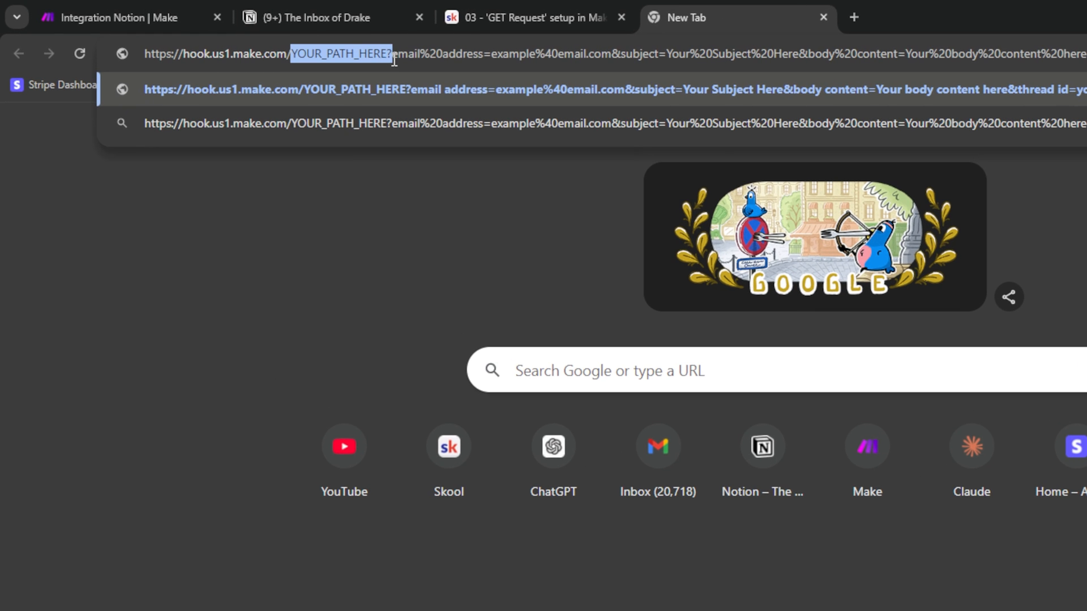
Select the webhook address's unique path in Make for use in the sample URL.
left_click(127, 8)
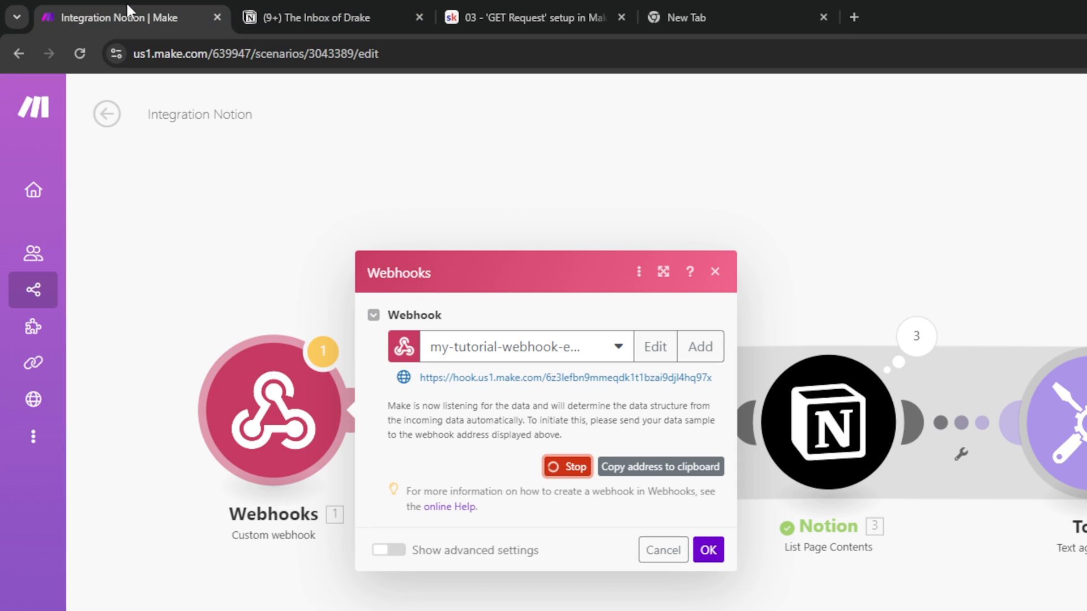
left_click_drag(547, 382, 713, 381)
key("ctrl+c")
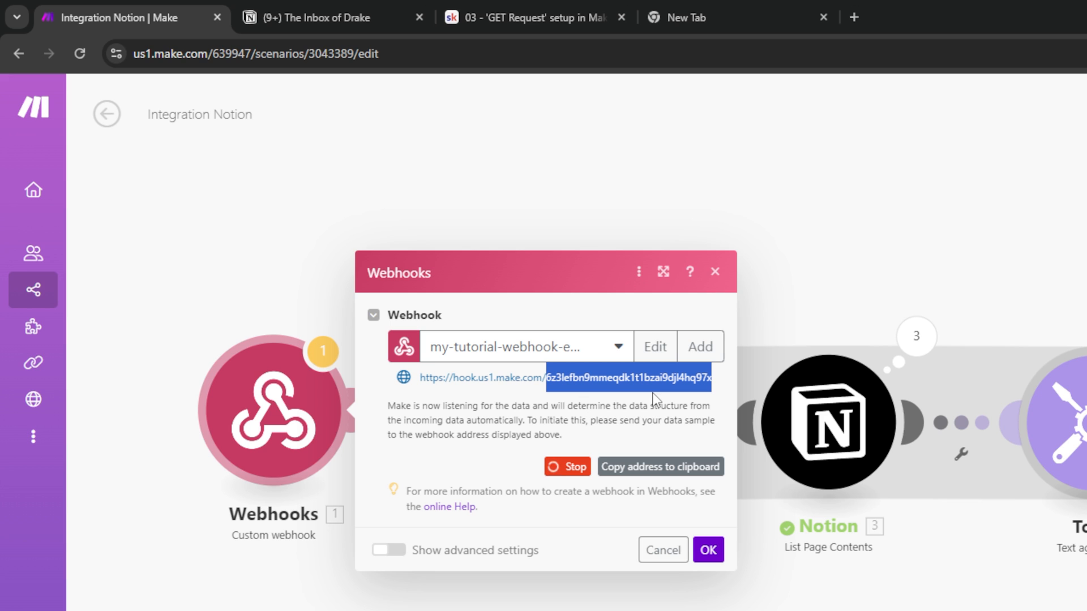
left_click(727, 3)
left_click_drag(197, 48, 34, 65)
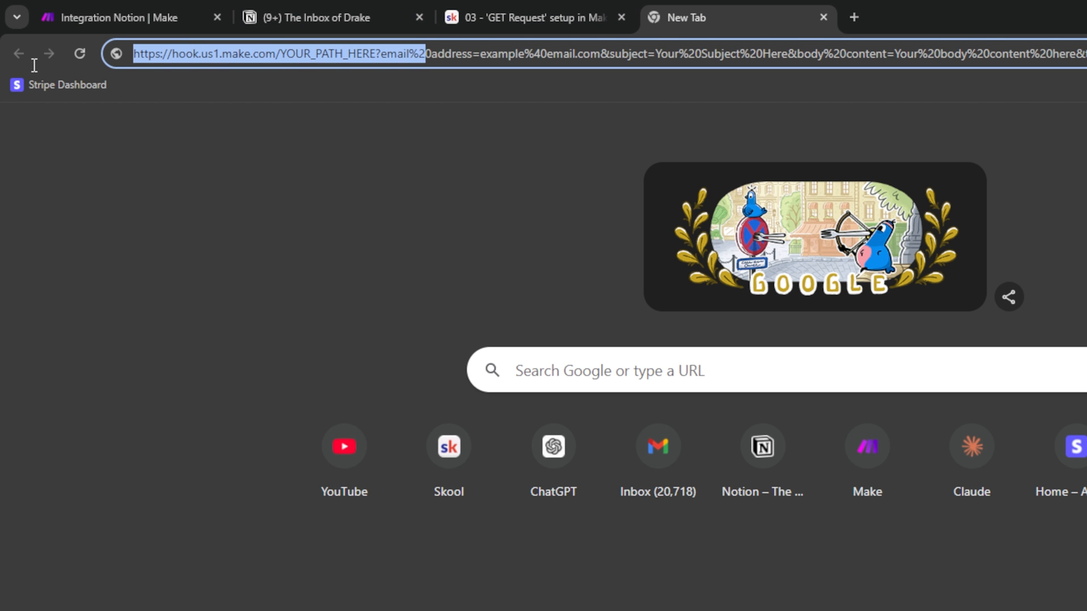
left_click(288, 58)
Replace YOUR_PATH_HERE with the copied webhook path and check the email address parameter.
left_click_drag(285, 53, 375, 57)
key("ctrl+v")
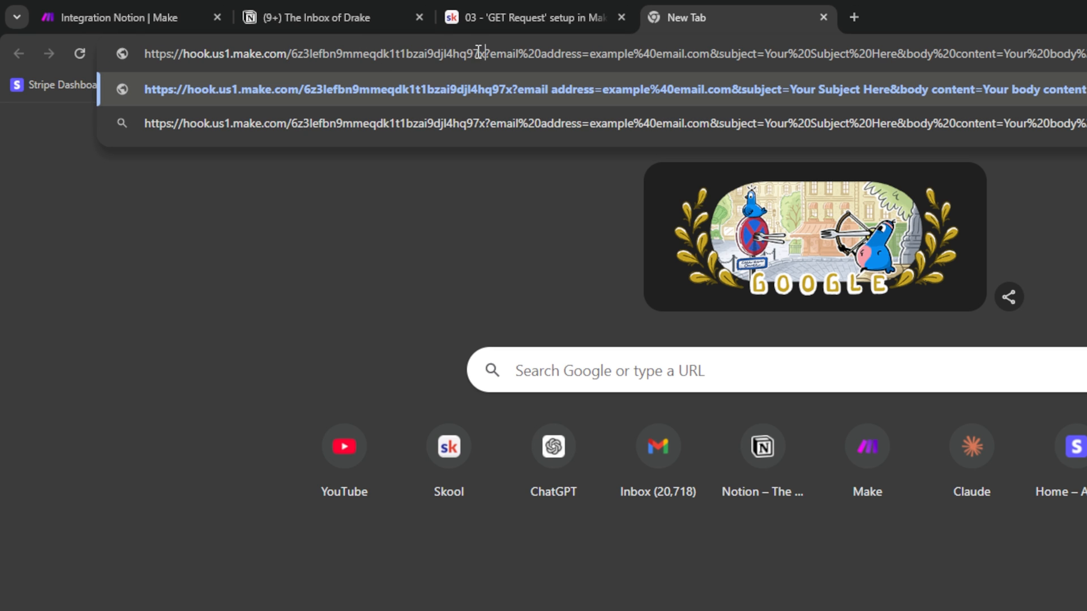
left_click_drag(479, 54, 300, 54)
left_click(510, 54)
left_click_drag(490, 55, 705, 62)
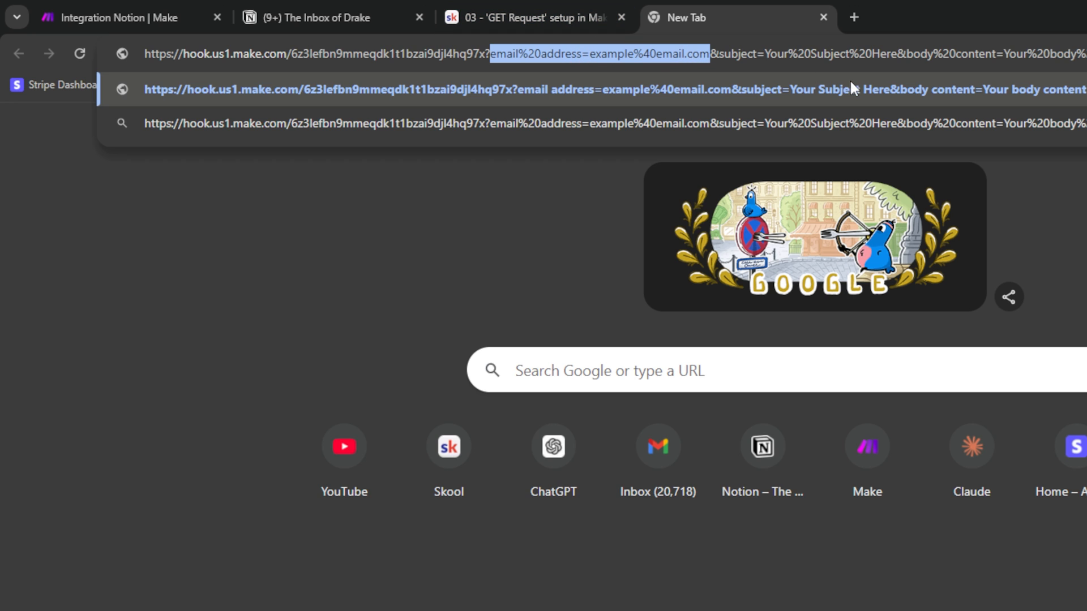
left_click(792, 54)
Review the subject parameter and load the URL, receiving an Accepted response.
left_click_drag(793, 53, 809, 54)
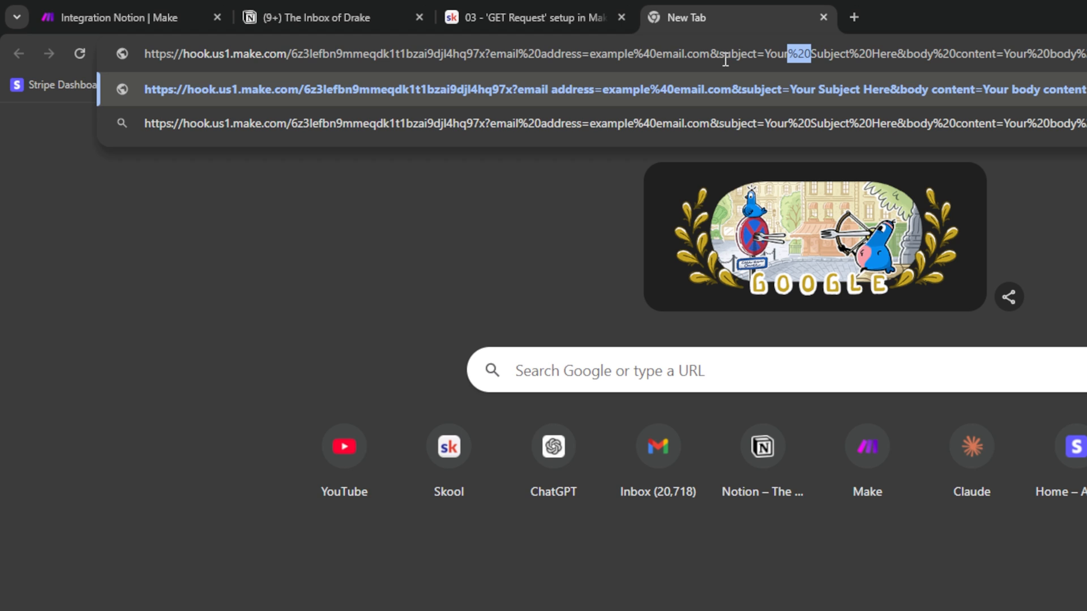
left_click_drag(731, 56, 861, 55)
left_click(823, 55)
left_click(899, 56)
left_click_drag(906, 56, 896, 54)
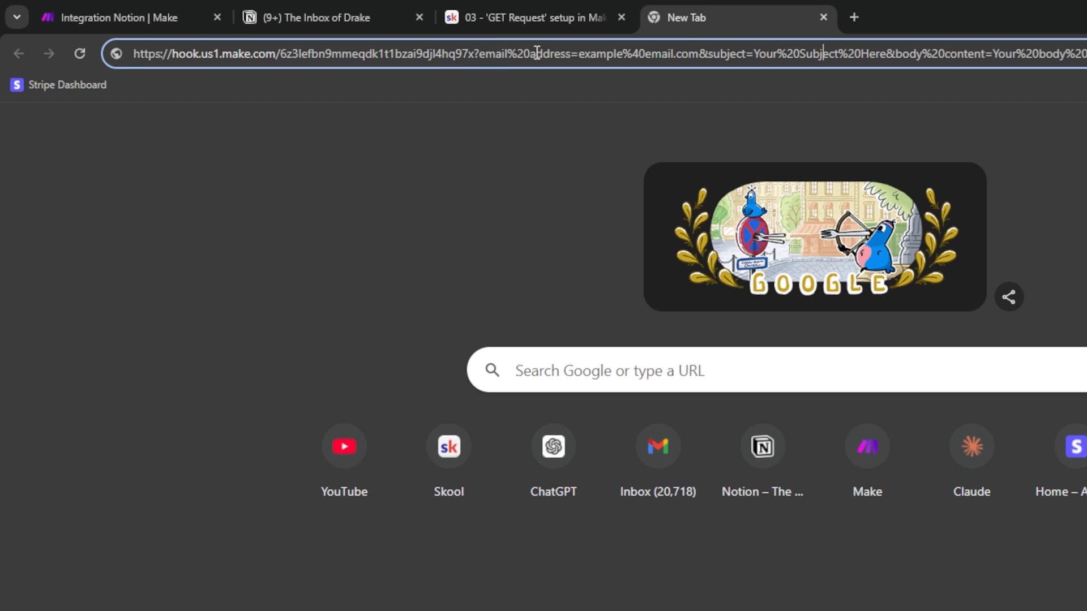
key("ctrl+a")
key("Right")
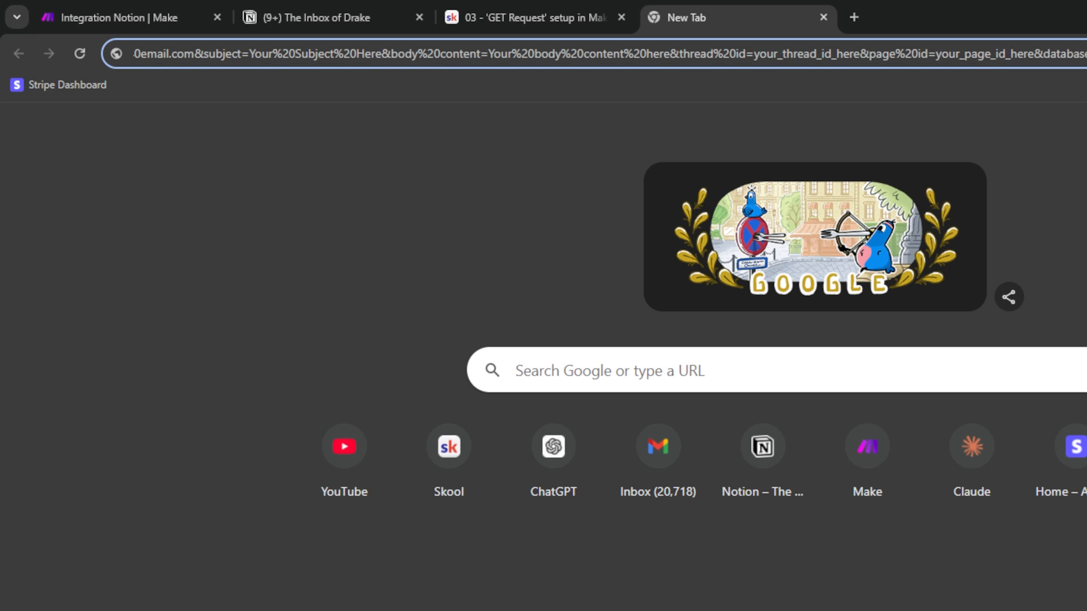
key("Return")
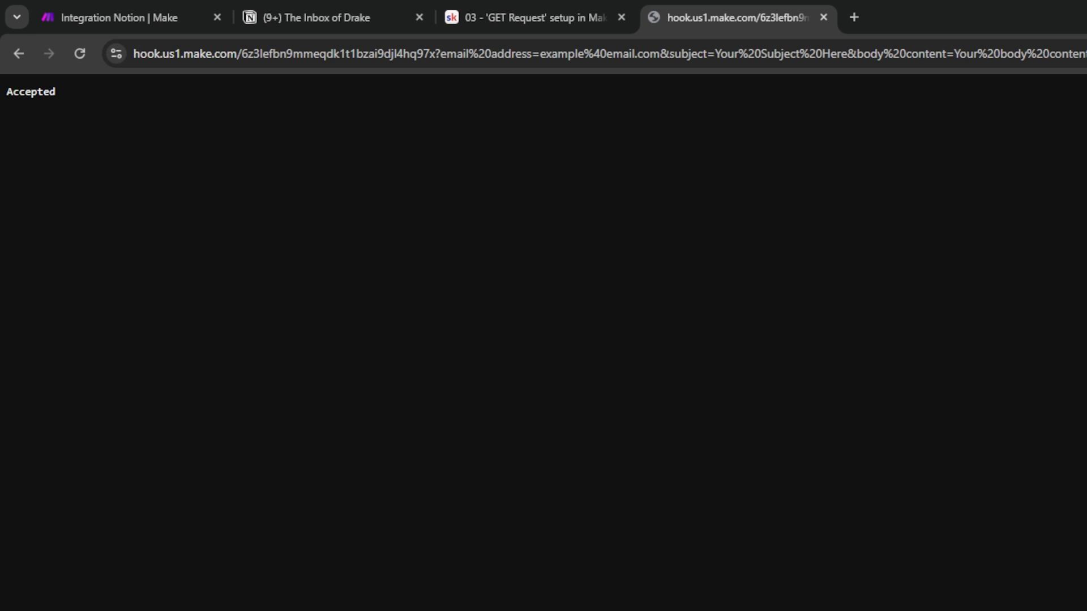
left_click_drag(36, 94, 4, 101)
Confirm the webhook's data structure was successfully determined and save its settings.
left_click(138, 103)
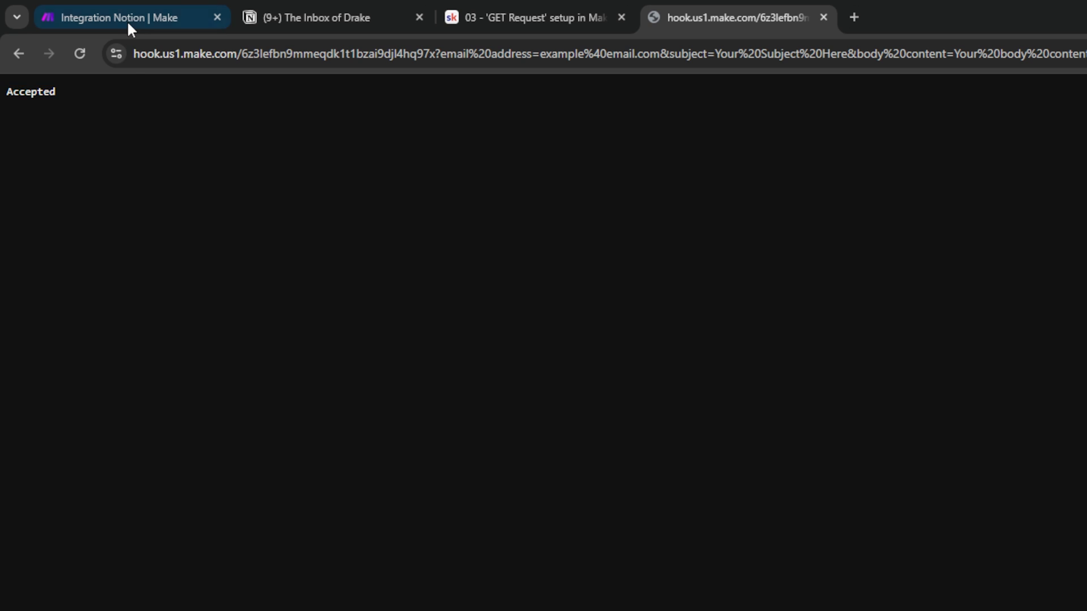
left_click(113, 21)
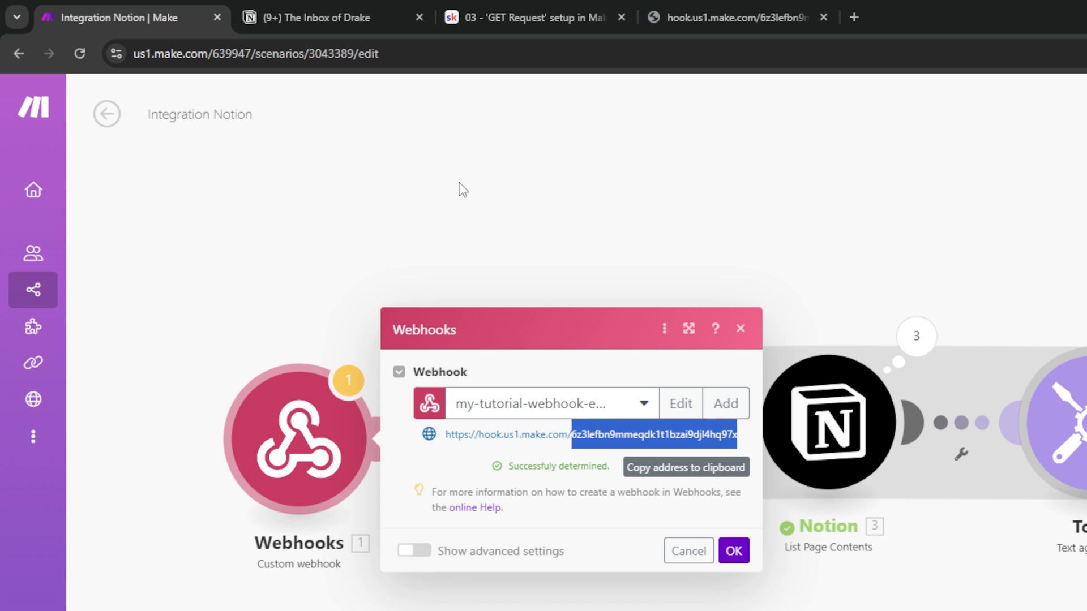
left_click(524, 459)
left_click_drag(508, 466, 617, 475)
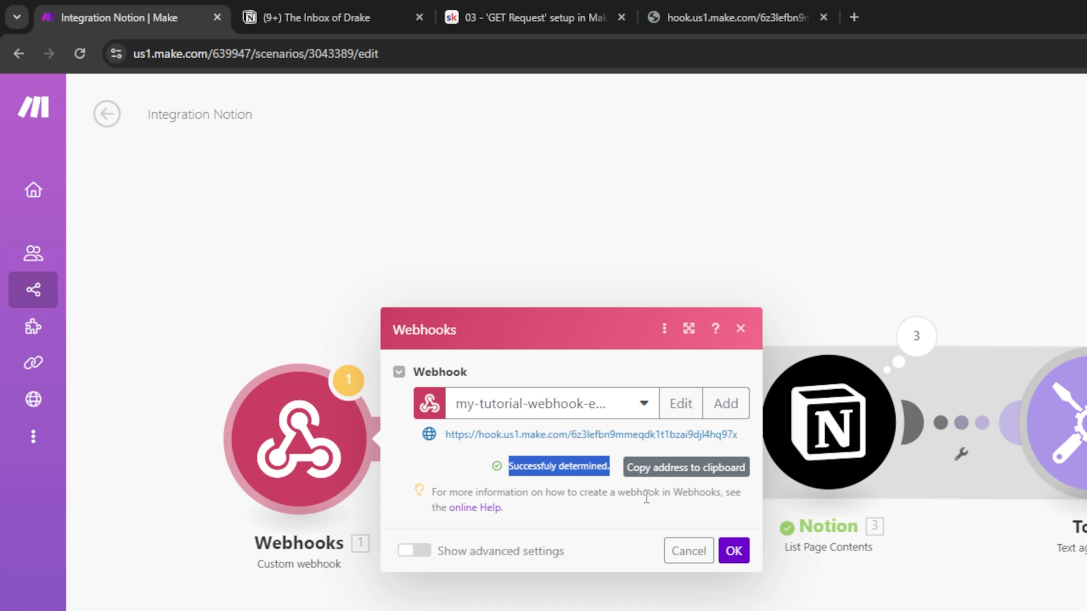
left_click(733, 551)
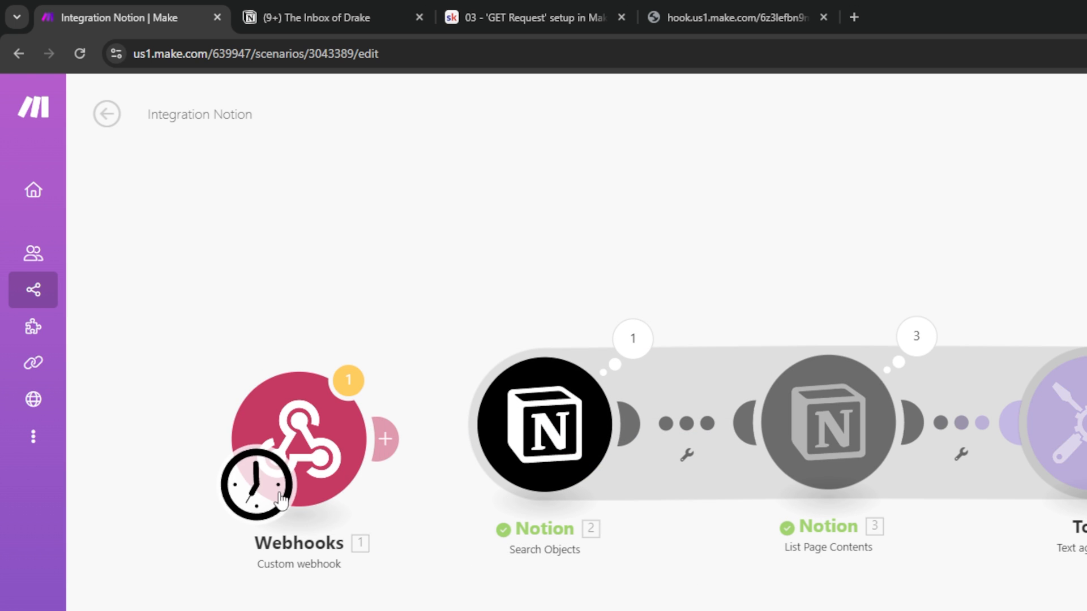
Connect Notion Search Objects after the webhook and tidy the scenario layout.
left_click(320, 450)
left_click(473, 225)
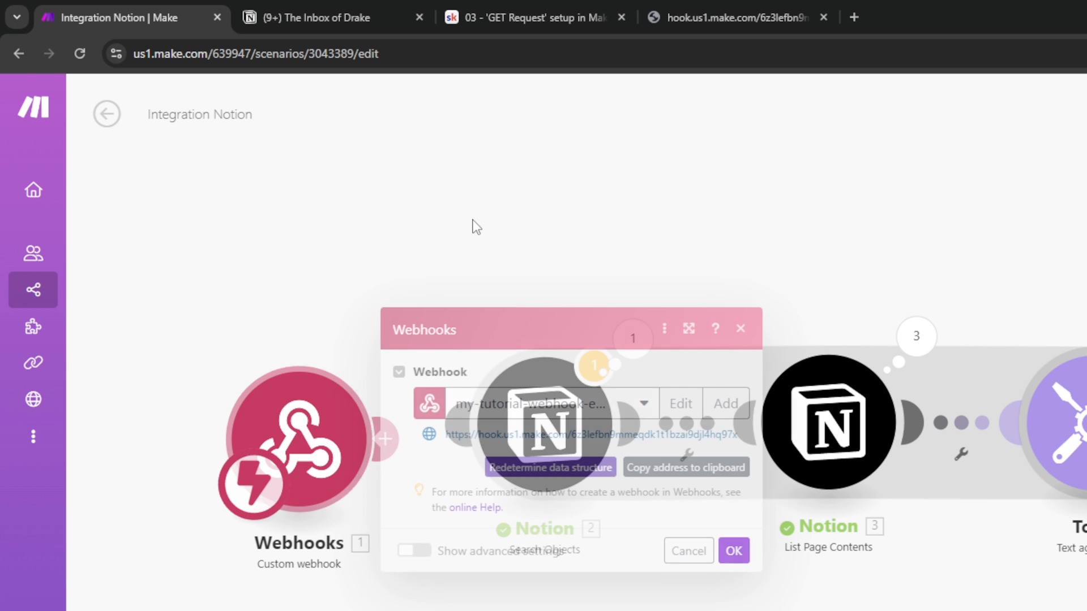
mouse_move(551, 428)
left_mouse_down()
mouse_move(533, 440)
mouse_move(548, 430)
left_mouse_up()
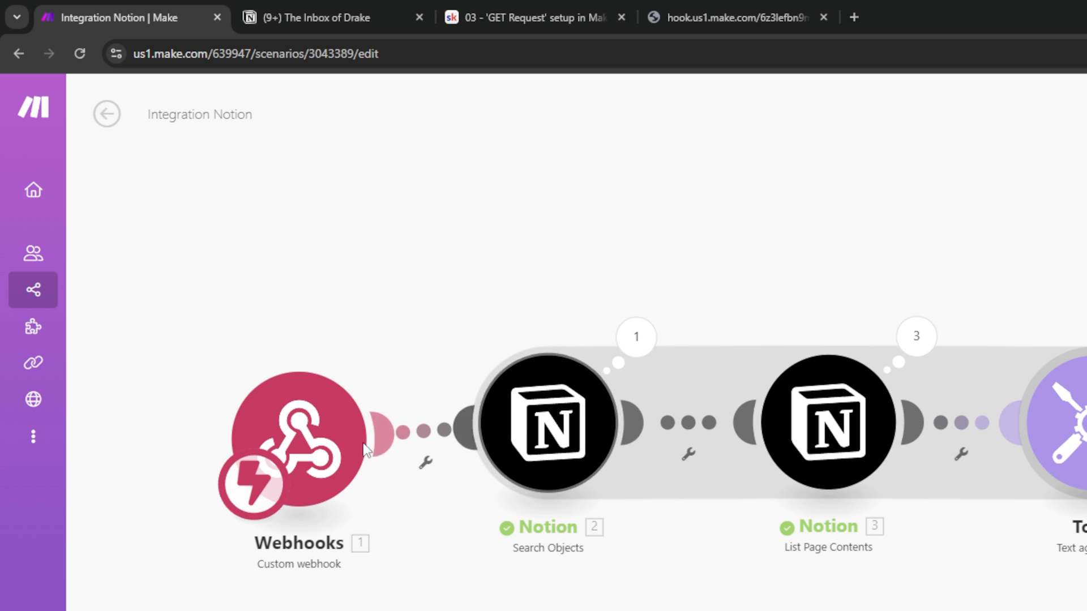
left_click_drag(325, 432, 322, 413)
left_click_drag(1086, 312, 985, 317)
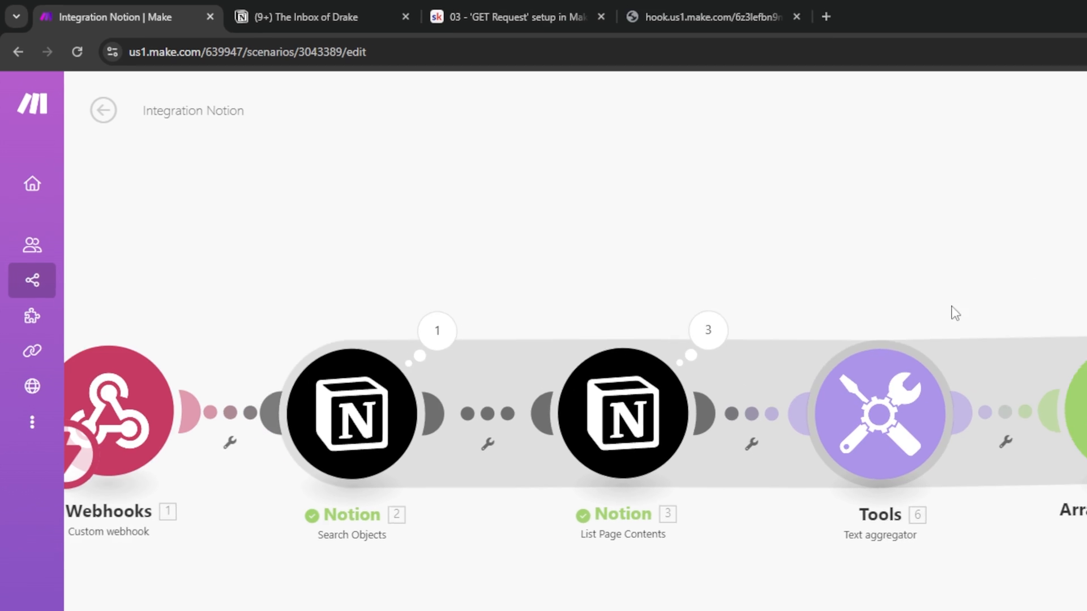
scroll(930, 481, "down", 5)
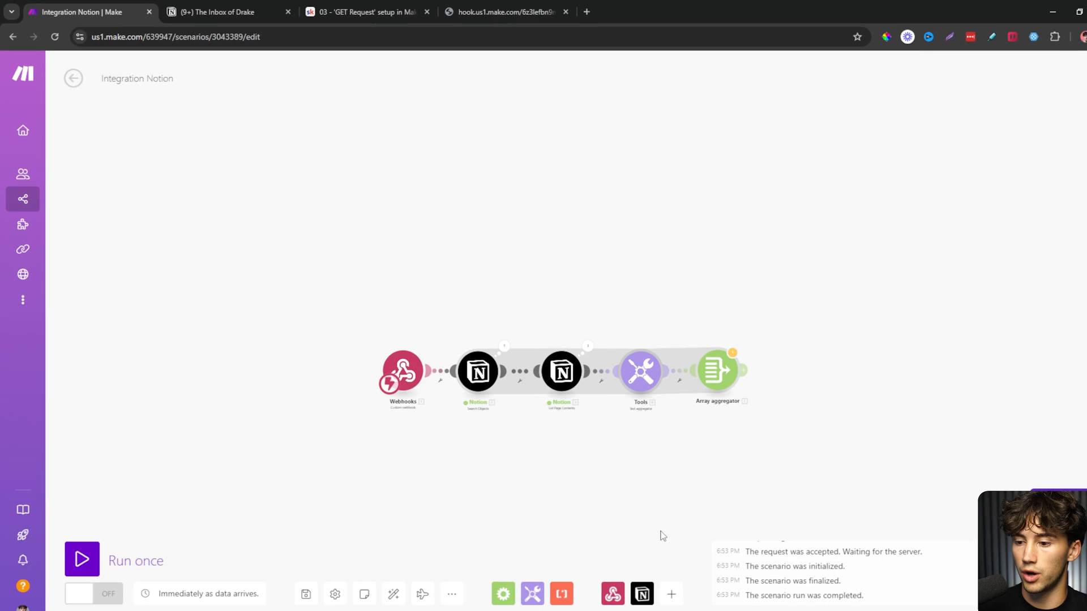
left_click_drag(635, 479, 583, 451)
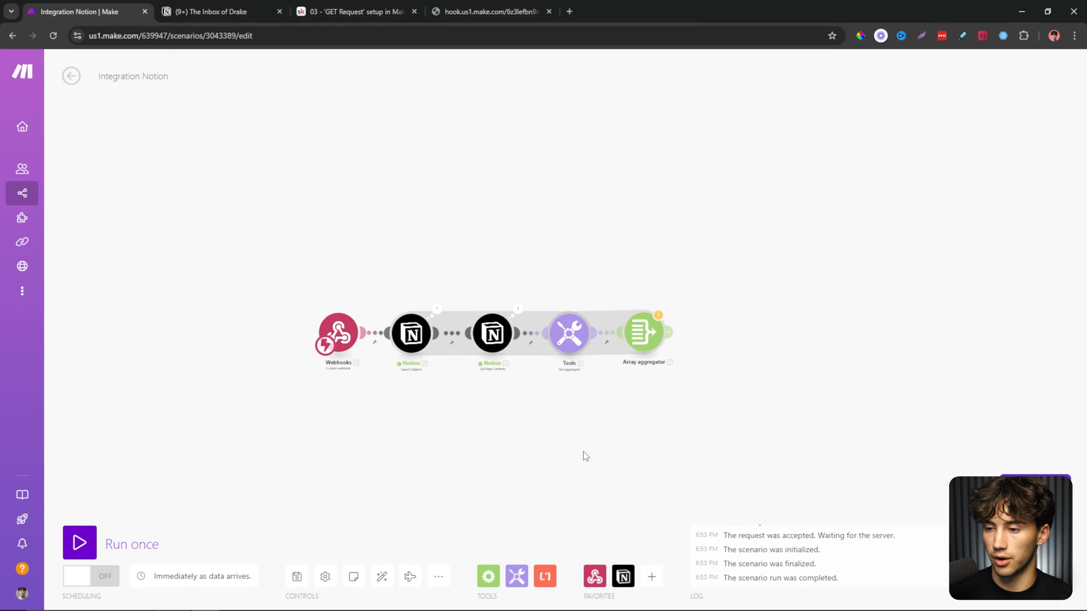
scroll(580, 452, "up", 3)
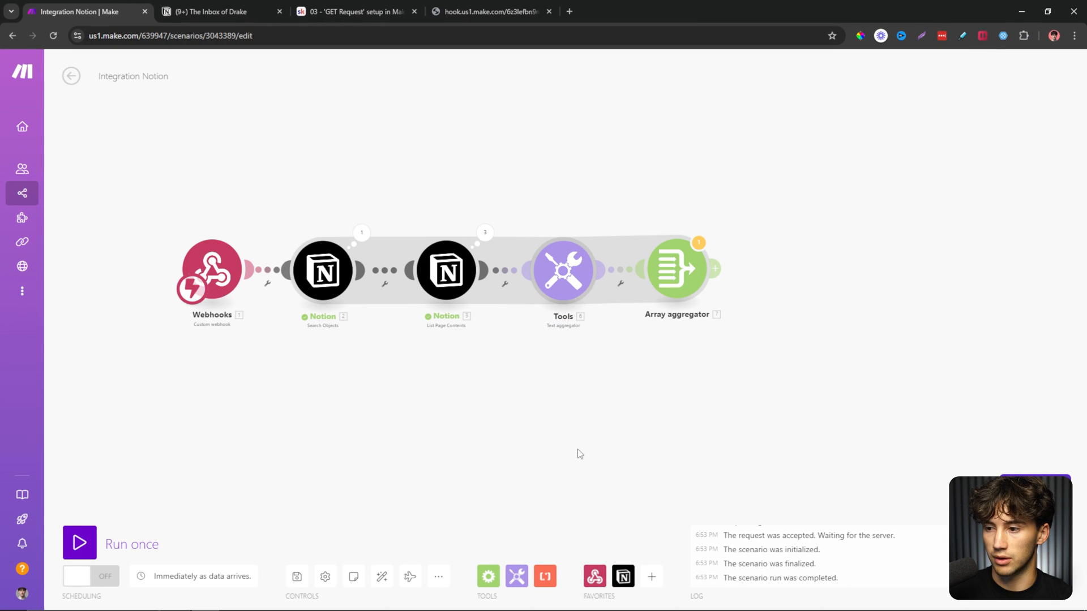
Add a Webhook response after the Array aggregator and keep its status at 200.
left_click(594, 578)
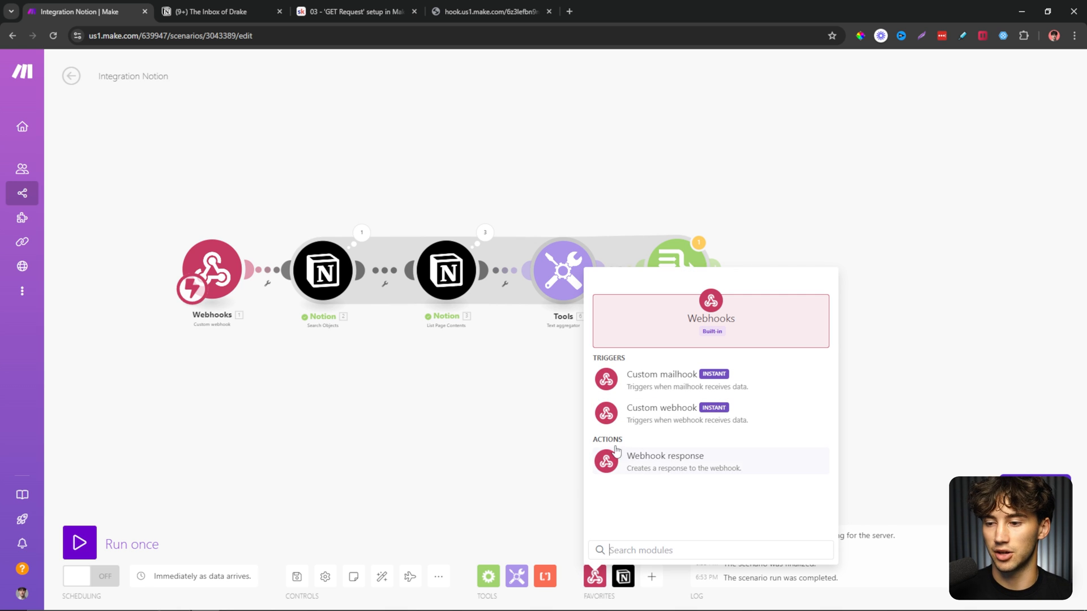
left_click(685, 473)
left_click_drag(684, 476, 804, 277)
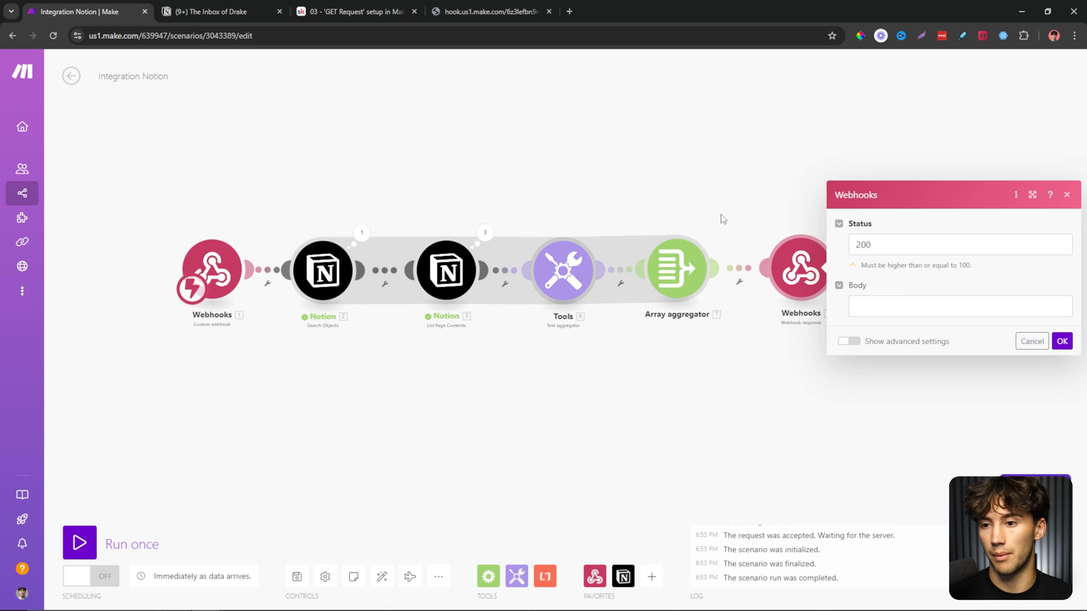
left_click(697, 172)
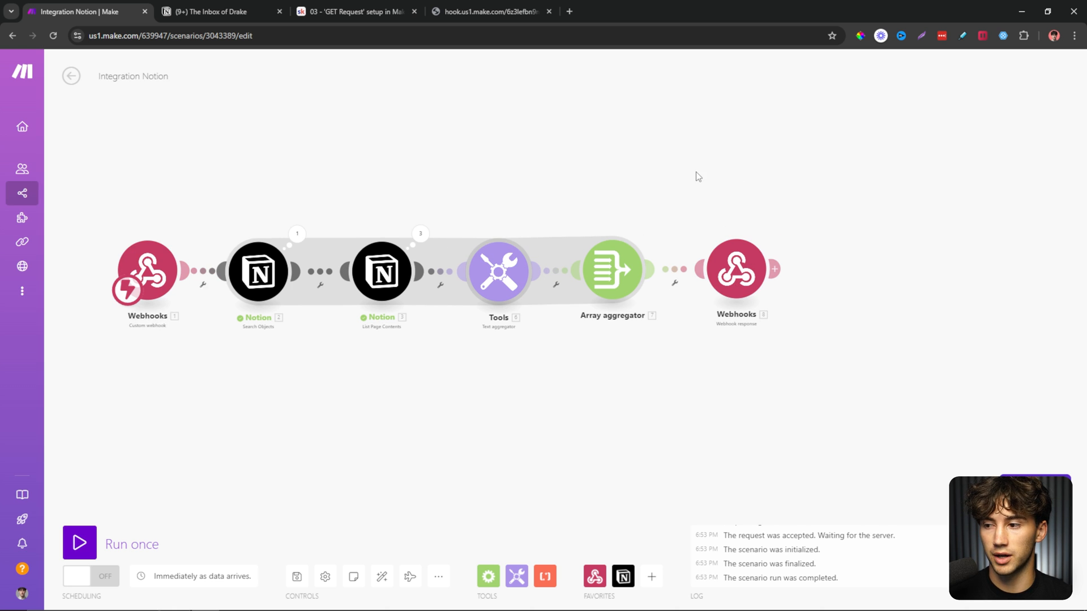
left_click(771, 296)
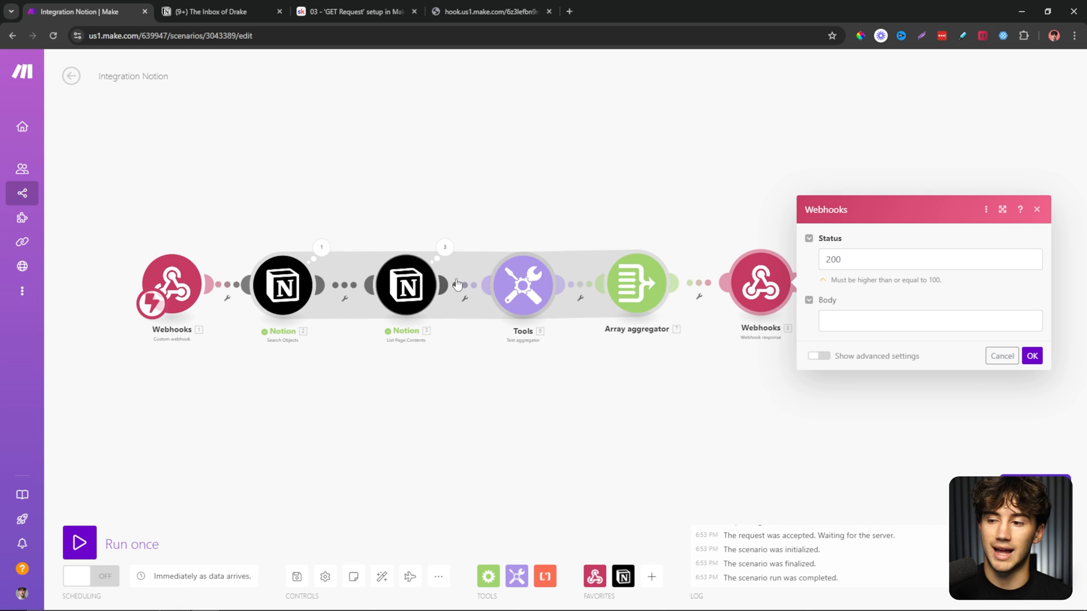
left_click(853, 259)
left_click(908, 229)
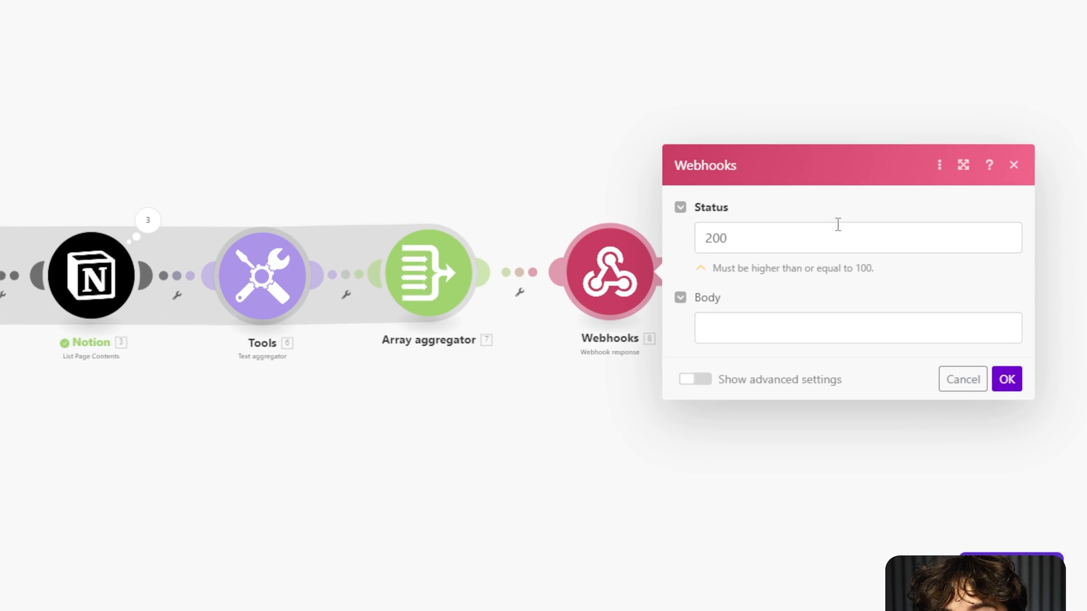
Map the aggregated array's text item 1 into the webhook response body.
left_click(714, 323)
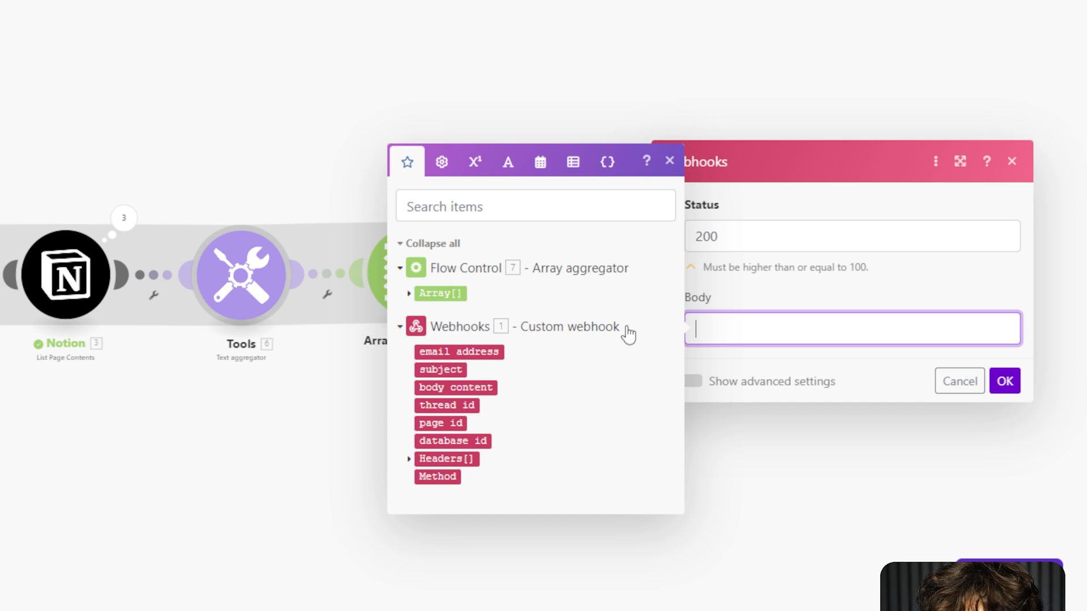
left_click(408, 293)
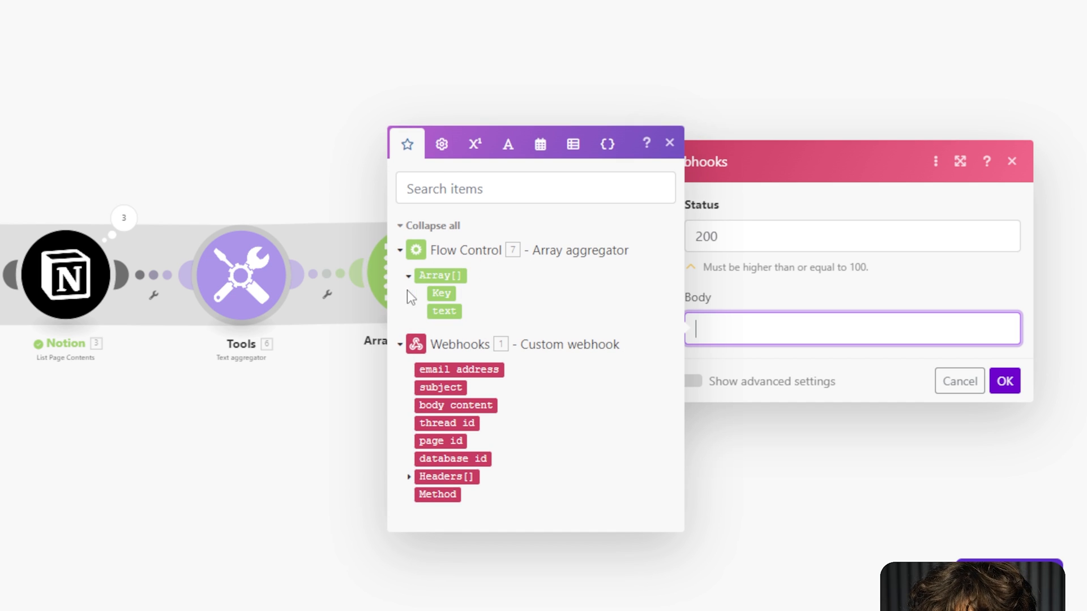
left_click(444, 310)
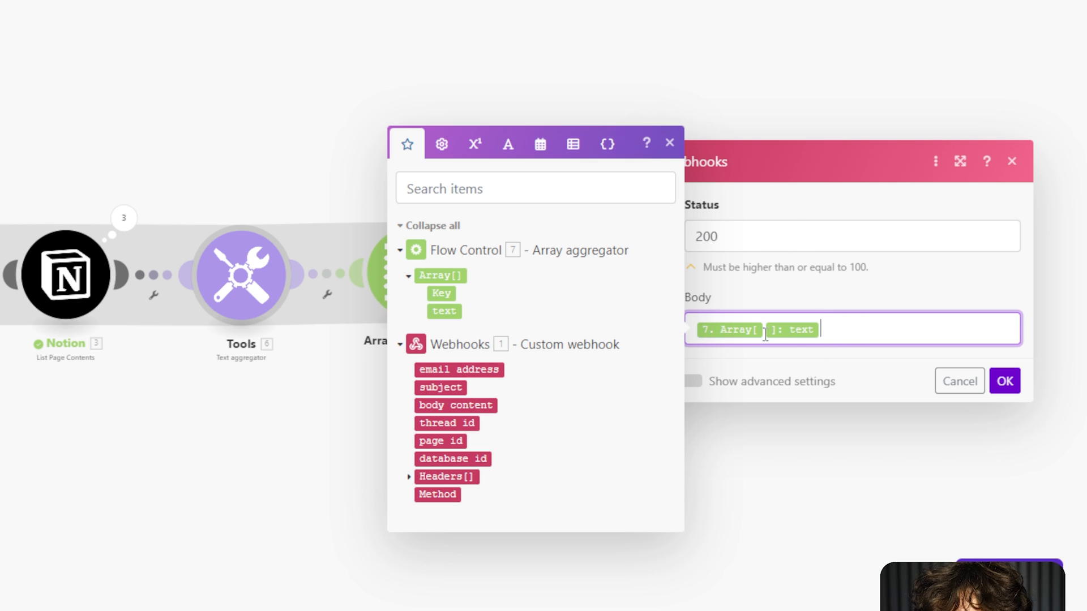
type("1")
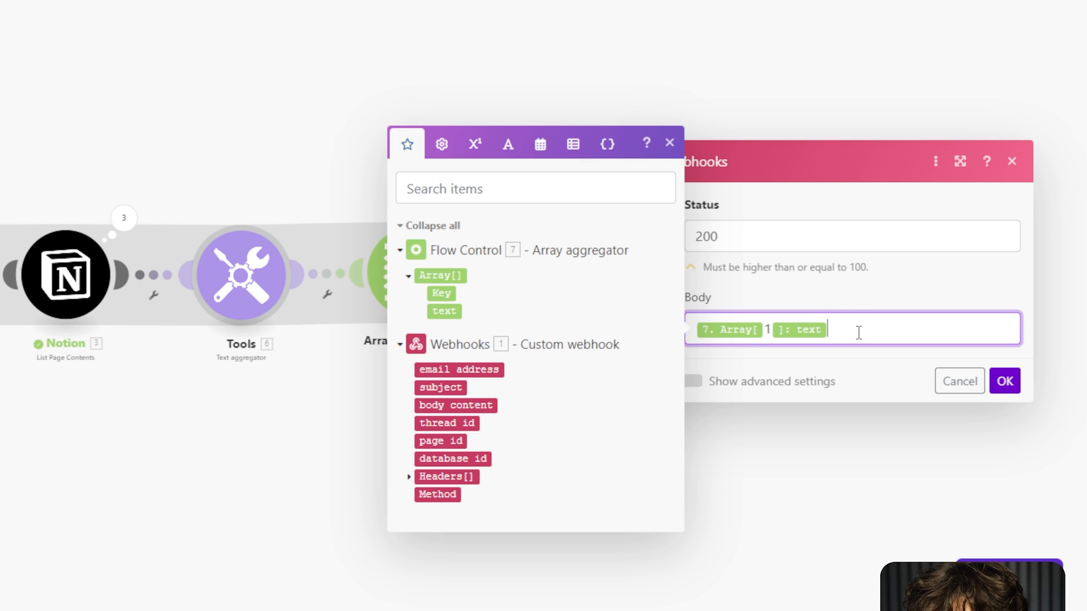
key("Return")
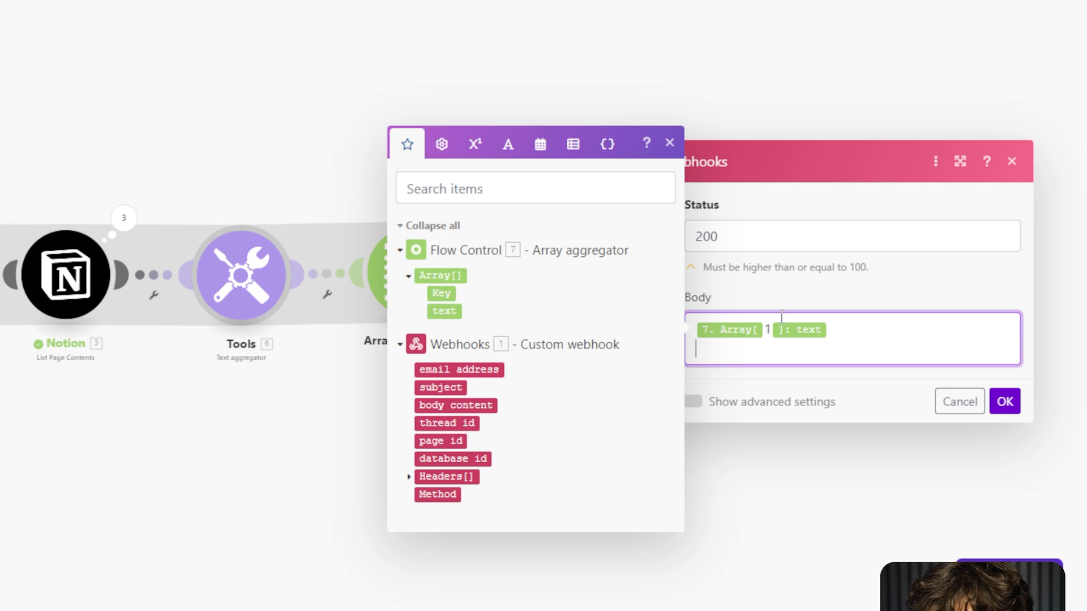
Add array text items 2 and 3 on their own lines, then select all three lines.
left_click(451, 310)
left_click(764, 351)
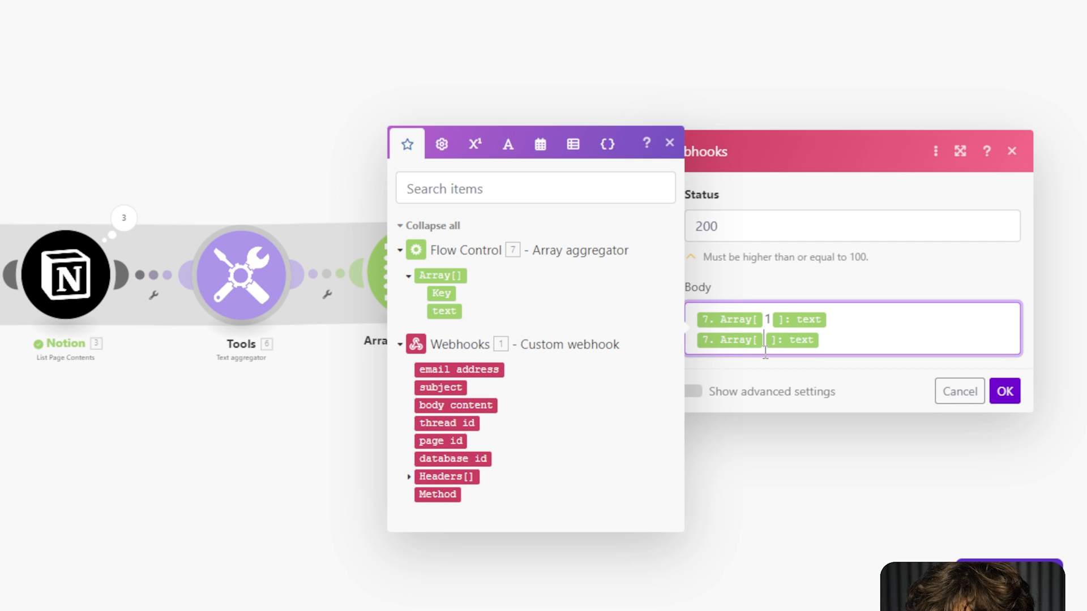
type("2")
key("Return")
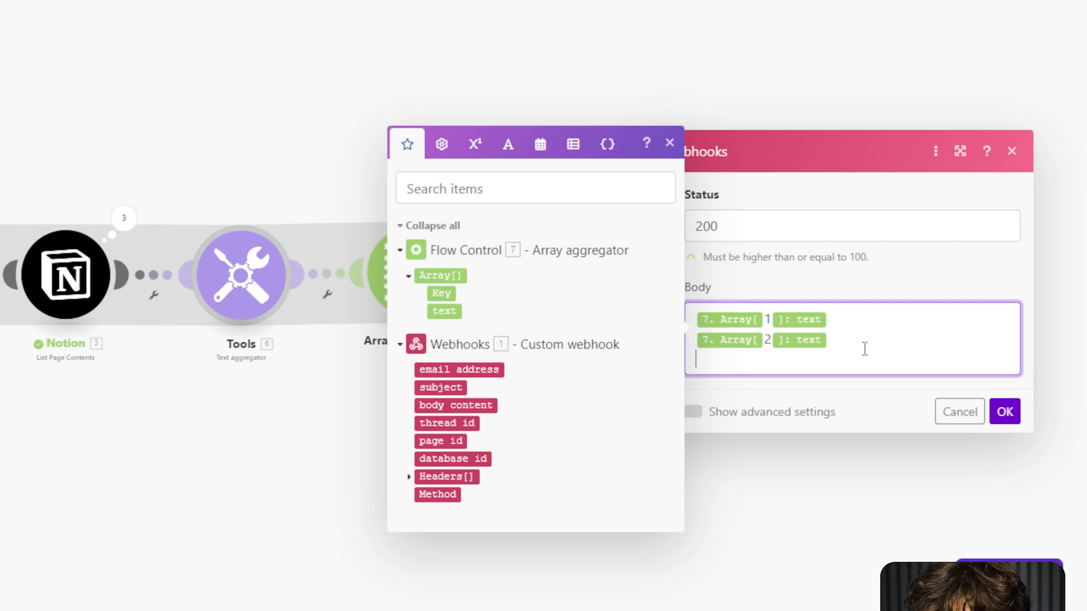
left_click(444, 311)
left_click(765, 360)
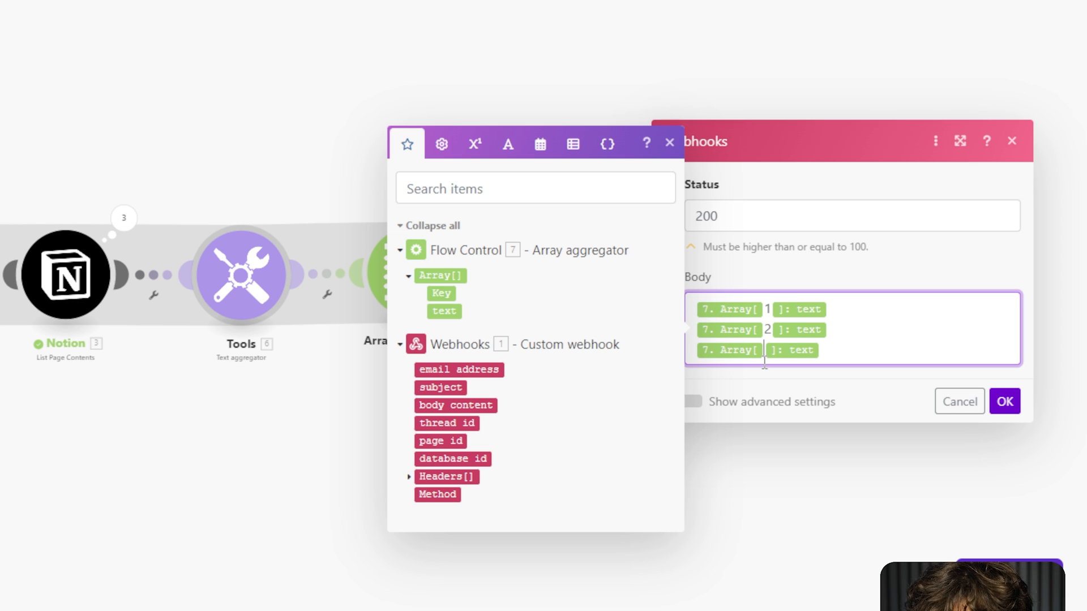
type("3")
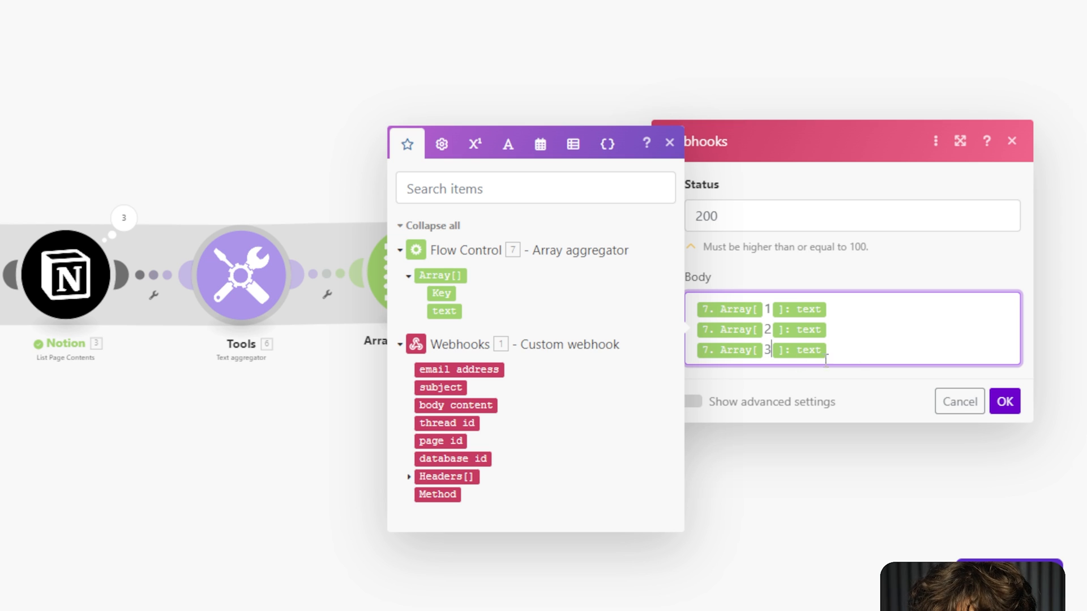
left_click(669, 142)
left_click_drag(842, 358, 695, 311)
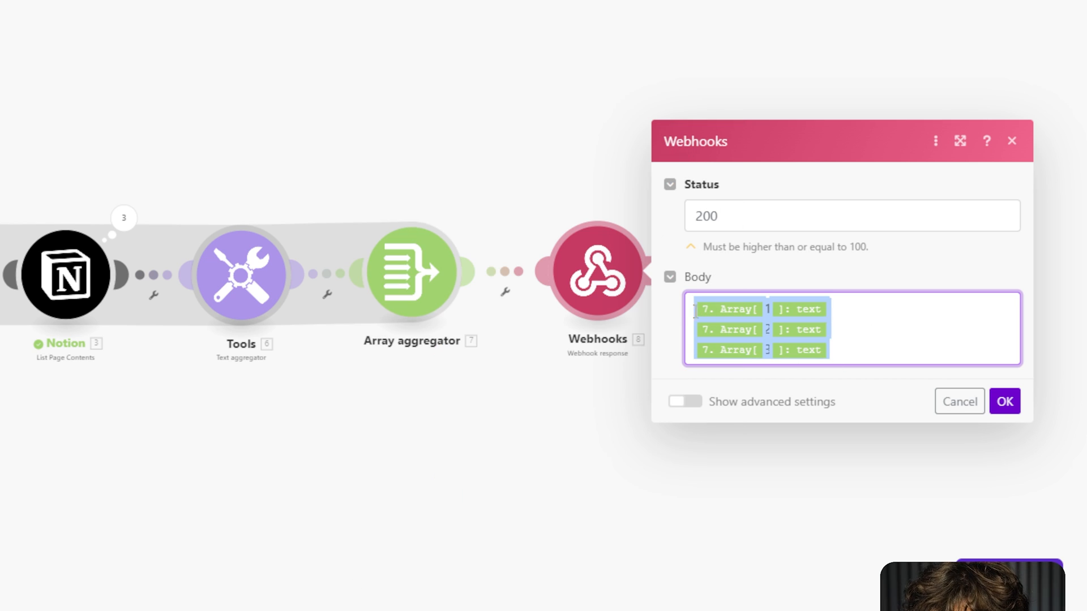
Paste the copied item lines below and renumber the new indexes, starting with 4.
left_click(854, 353)
key("Return")
type("7. Array[ 1 ]: text 7. Array[ 2 ]: text 7. Array[ 3 ]: text")
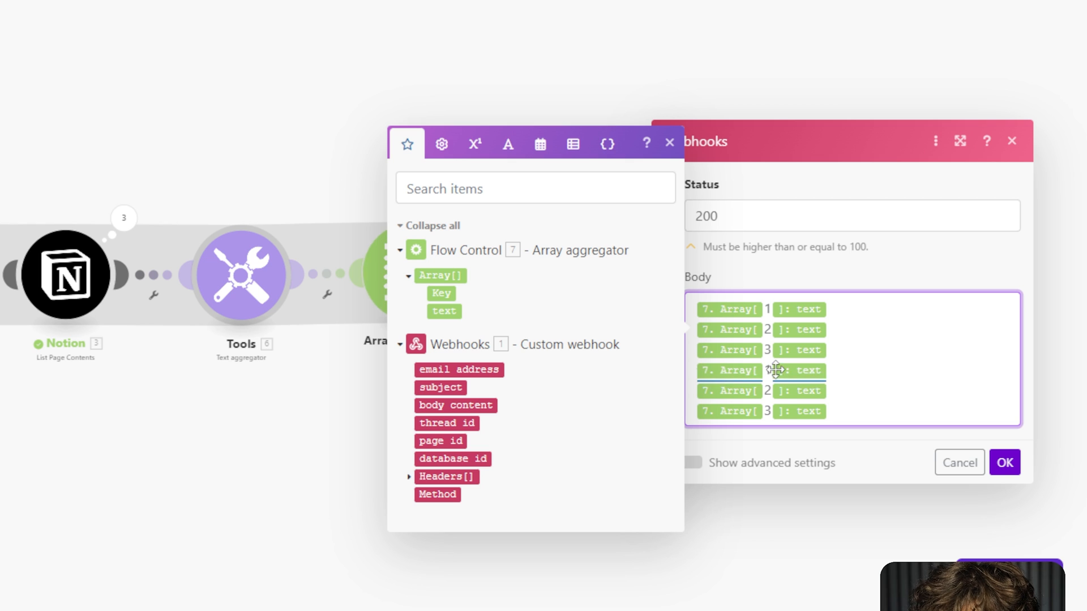
key("BackSpace")
type("4")
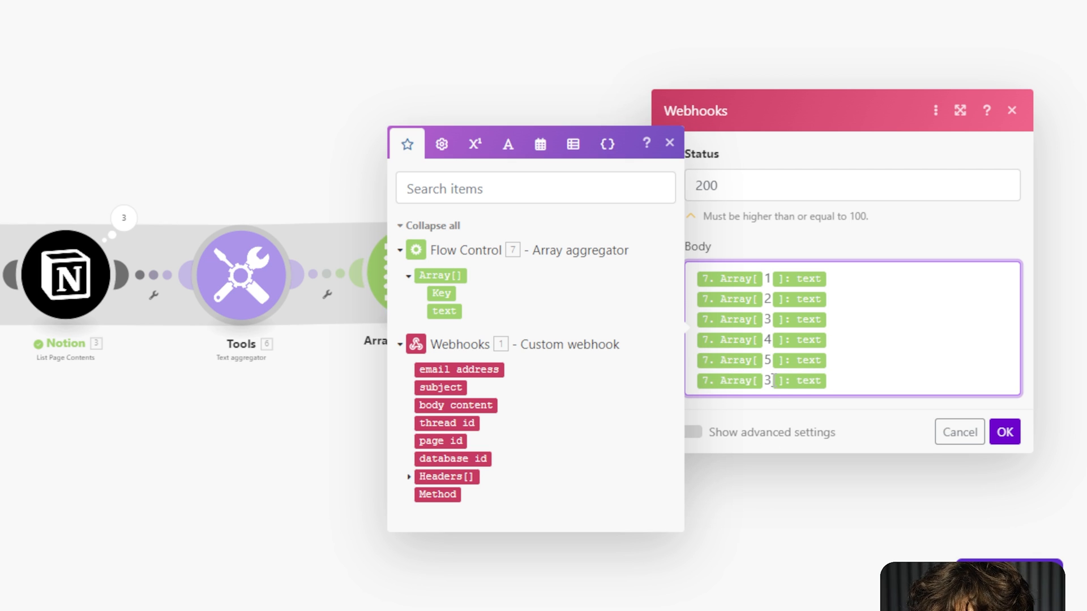
key("BackSpace")
type("6")
Paste another batch of item lines and renumber their indexes 13, 14 and 15.
left_click(881, 387)
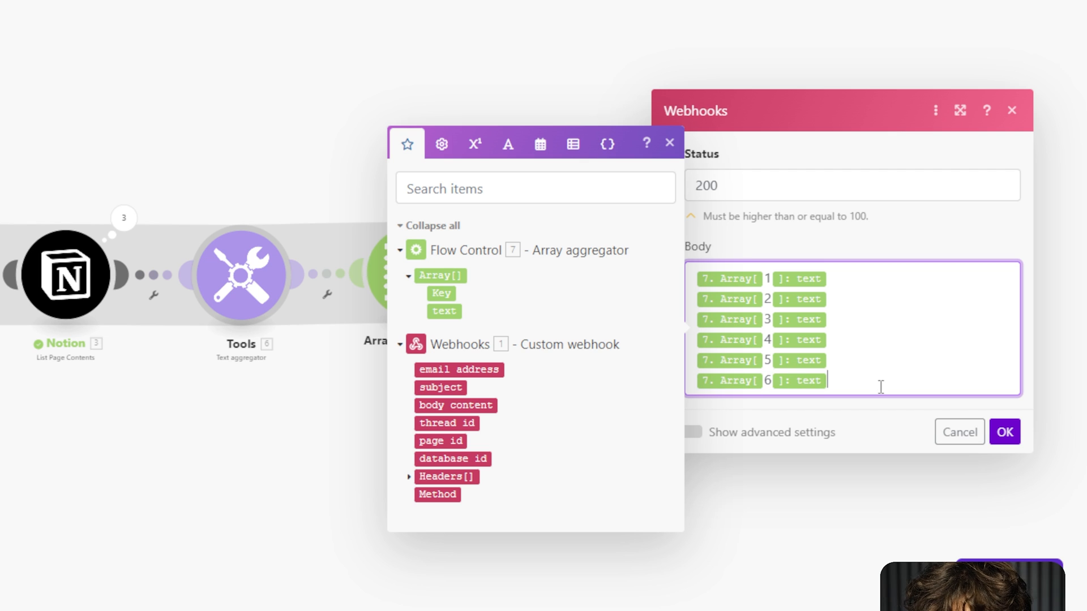
key("Return")
key("ctrl+v")
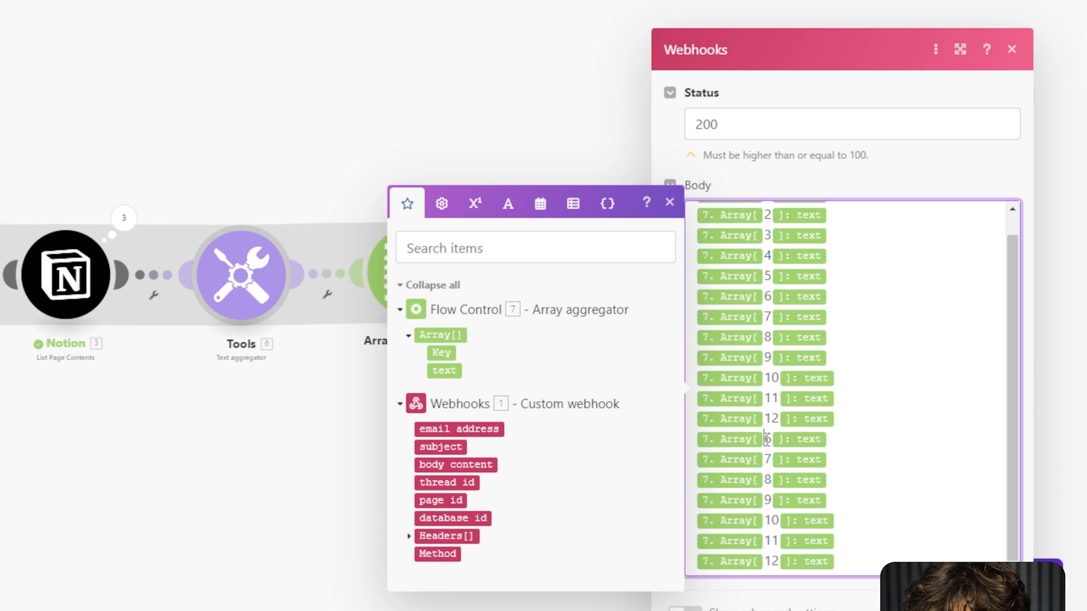
key("BackSpace")
type("13")
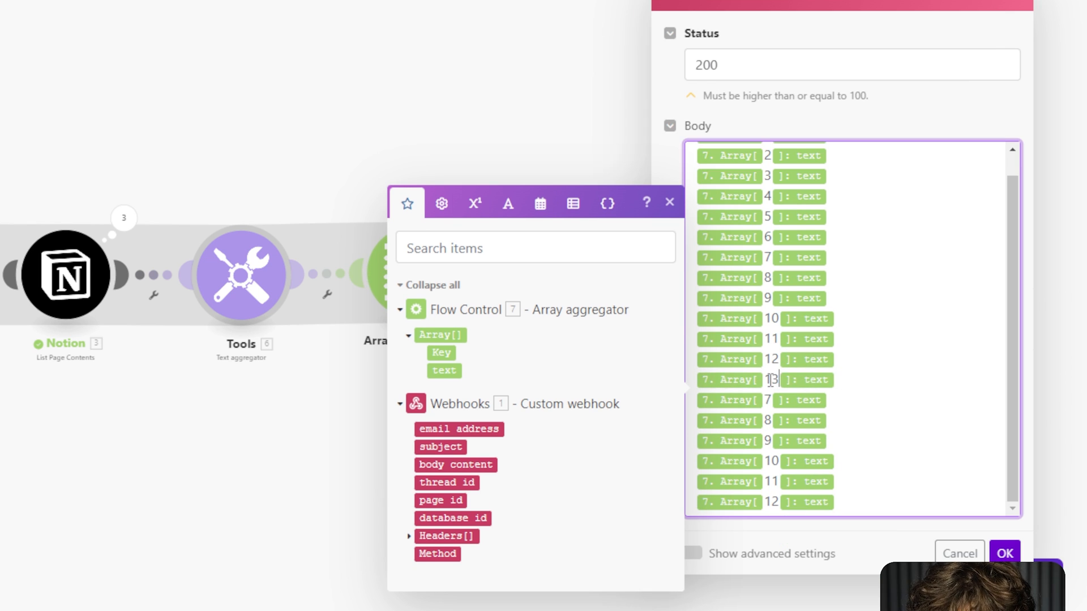
left_click(770, 400)
key("BackSpace")
type("14")
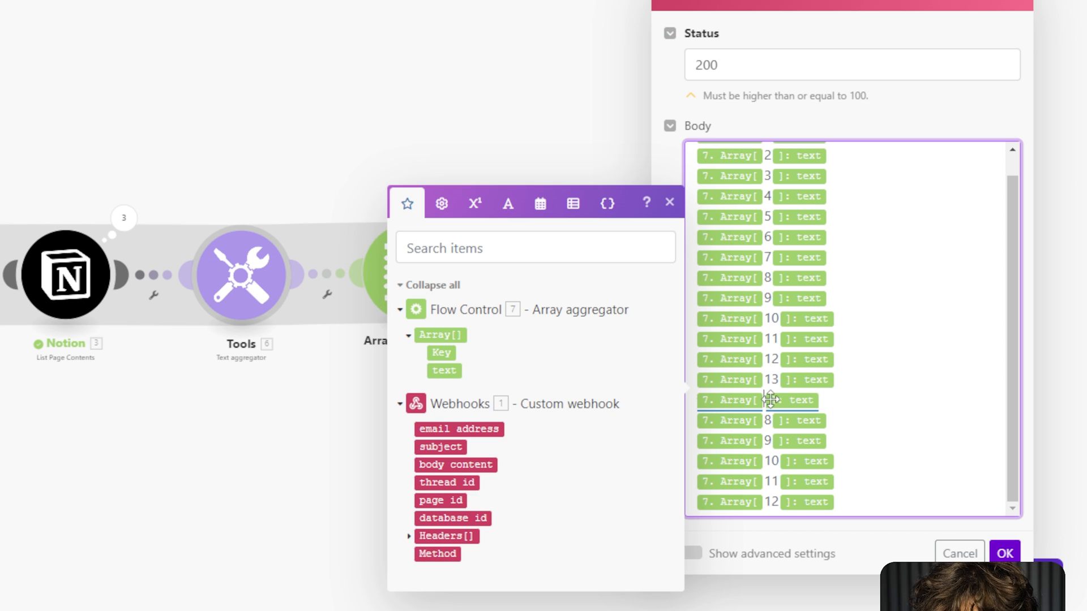
left_click(772, 418)
key("BackSpace")
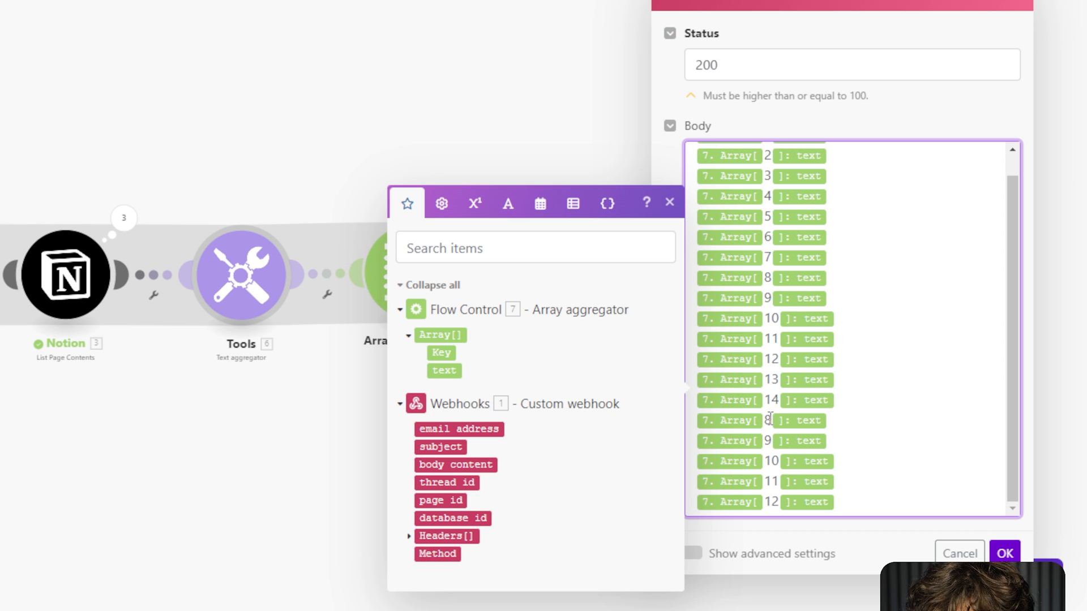
type("15")
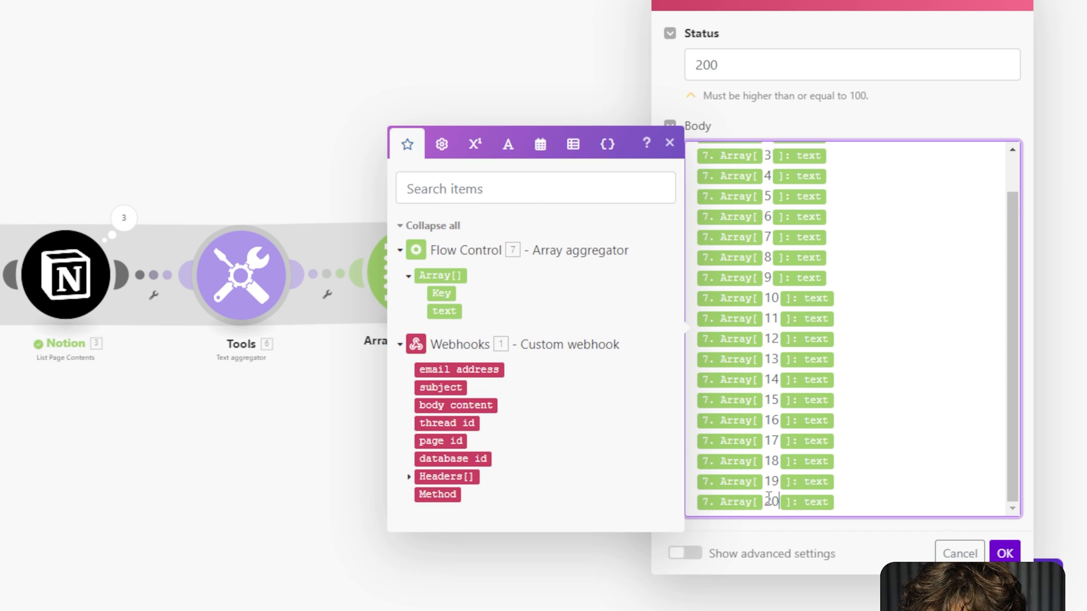
Close the mapping panel and save the webhook response settings with OK.
scroll(883, 468, "up", 3)
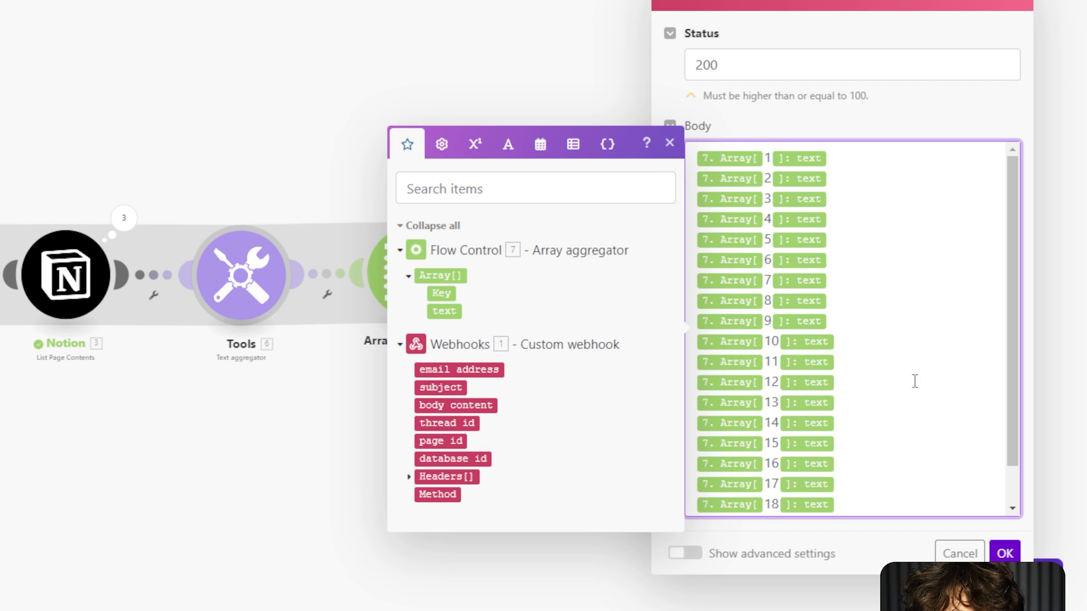
scroll(874, 435, "down", 1)
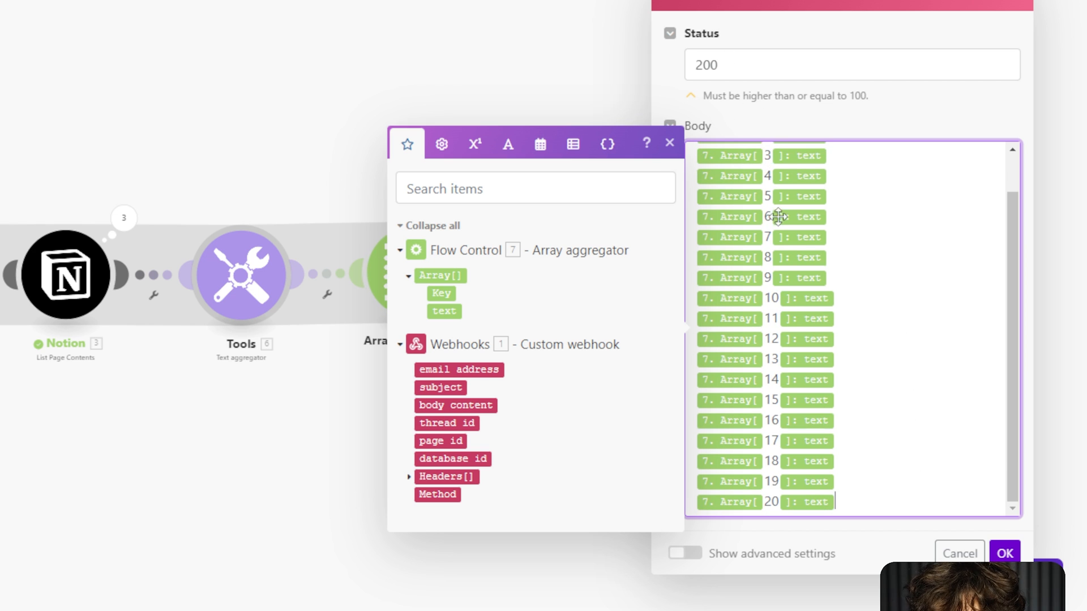
left_click(670, 143)
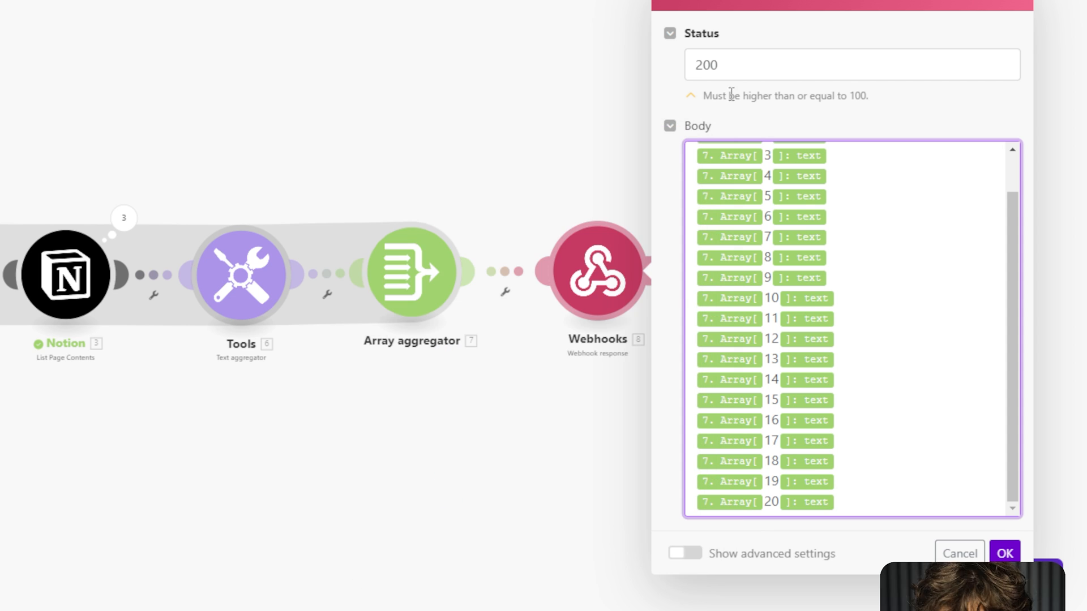
left_click(1004, 554)
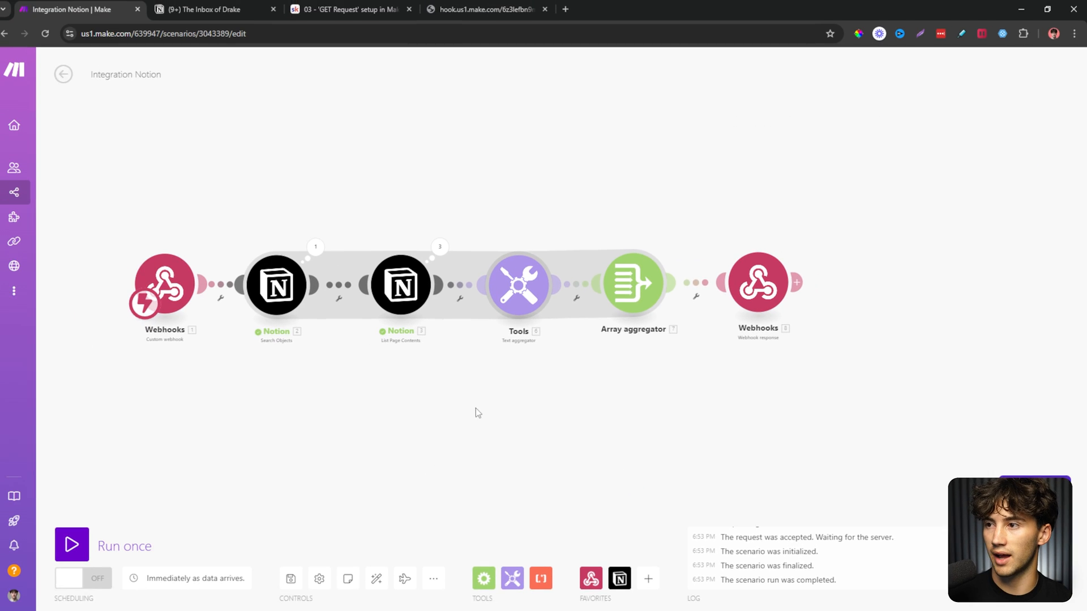
Take the webhook test URL and replace the old test page with a fresh tab.
left_click_drag(181, 294, 157, 303)
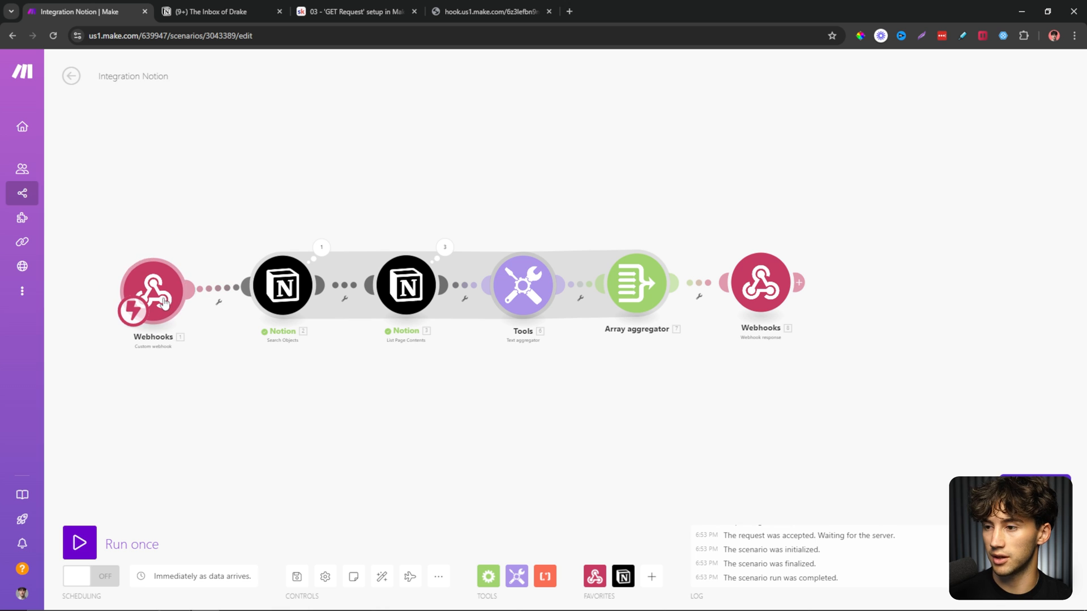
left_click(474, 10)
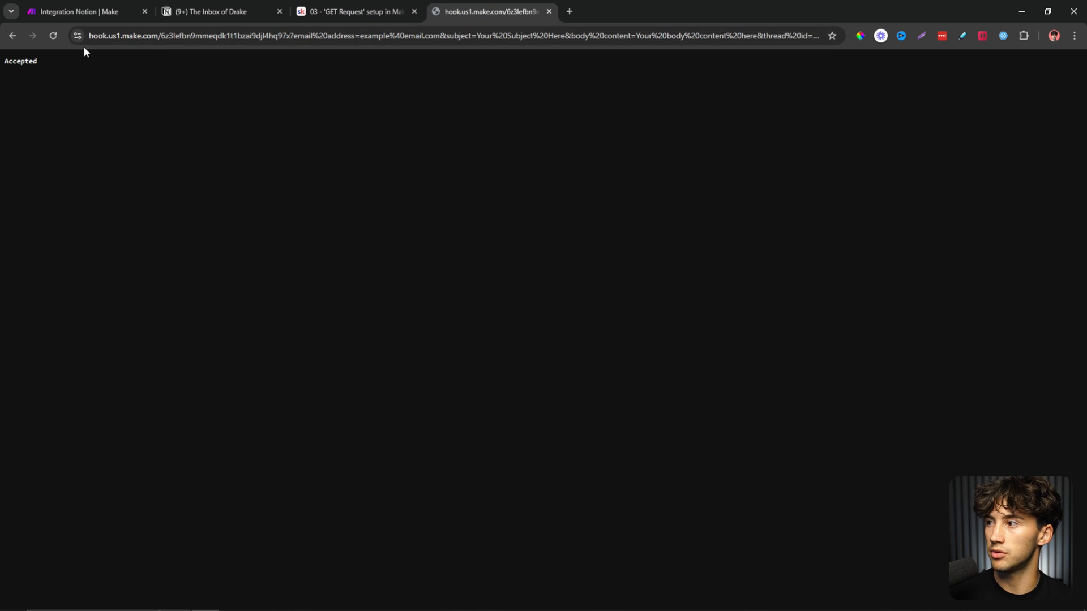
left_click(410, 35)
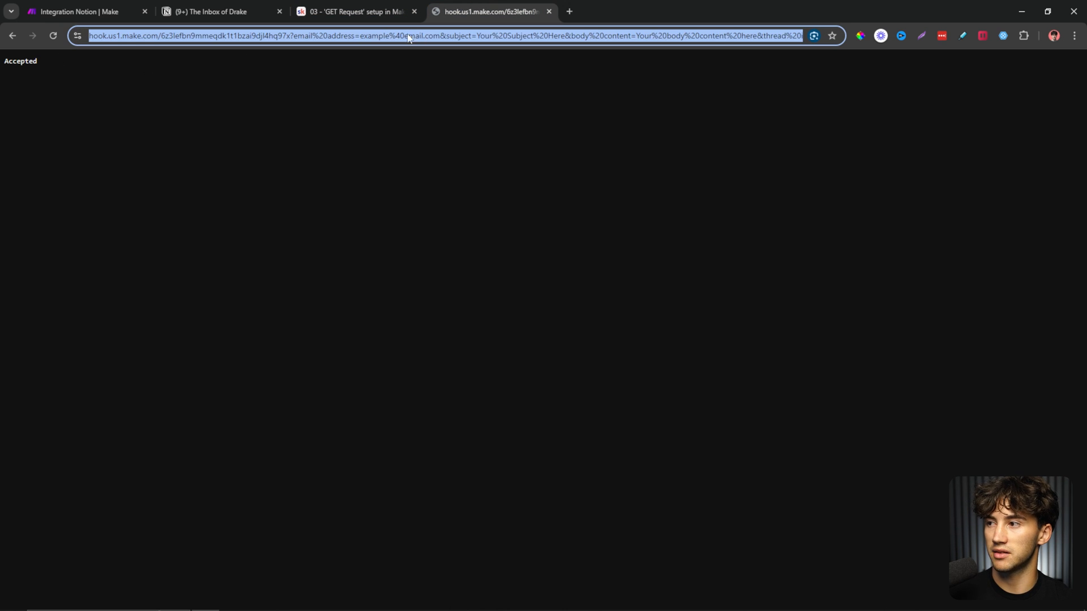
left_click(570, 11)
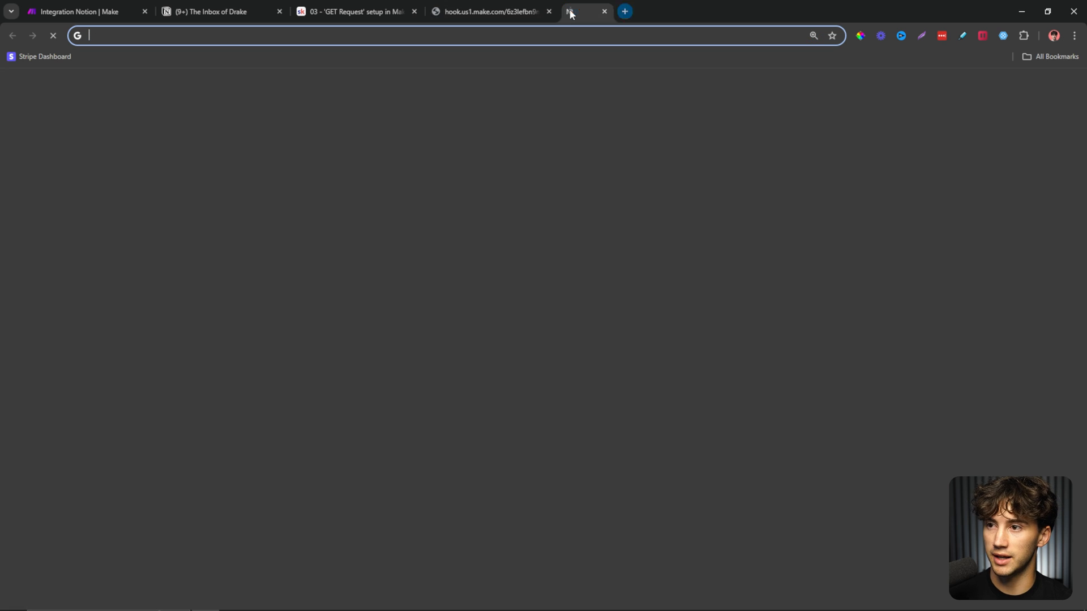
left_click(548, 11)
Check the trigger webhook, then load its URL in the new tab, which reports no scenario listening.
left_click(106, 7)
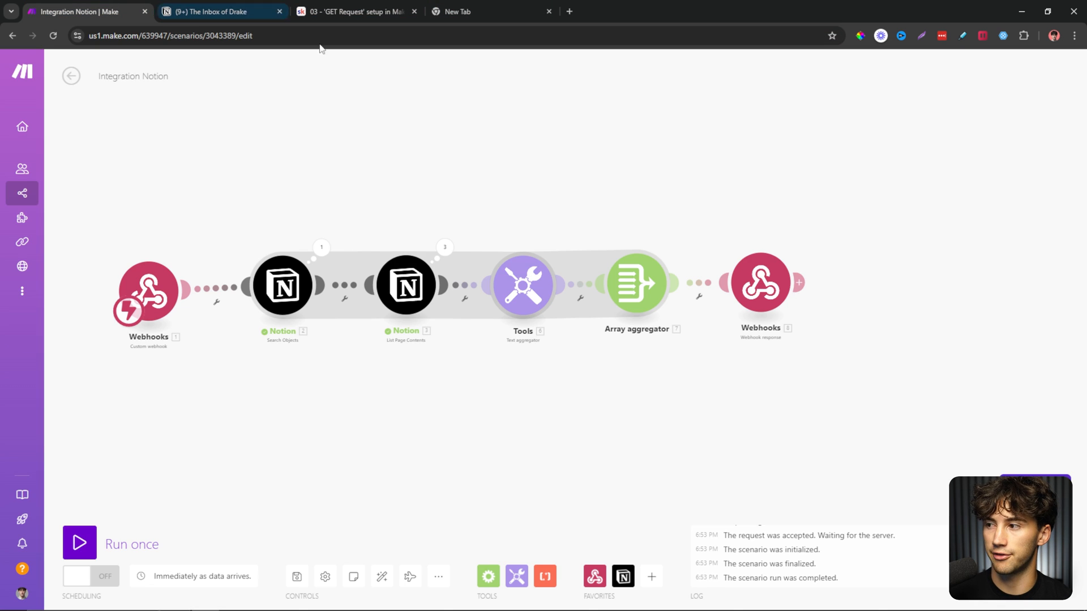
left_click(162, 283)
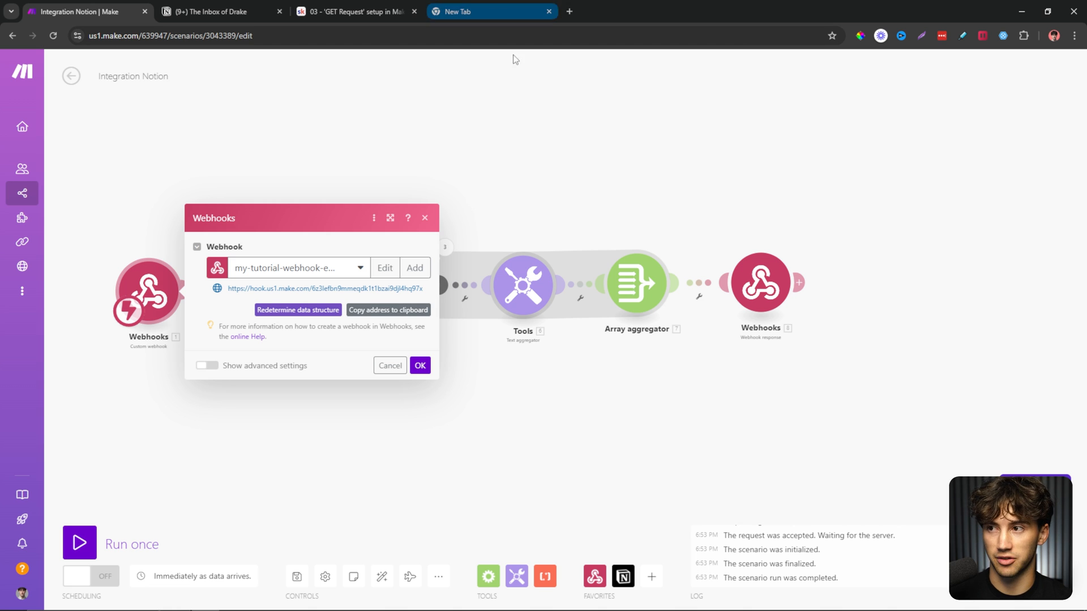
left_click(424, 218)
left_click(484, 23)
left_click(392, 34)
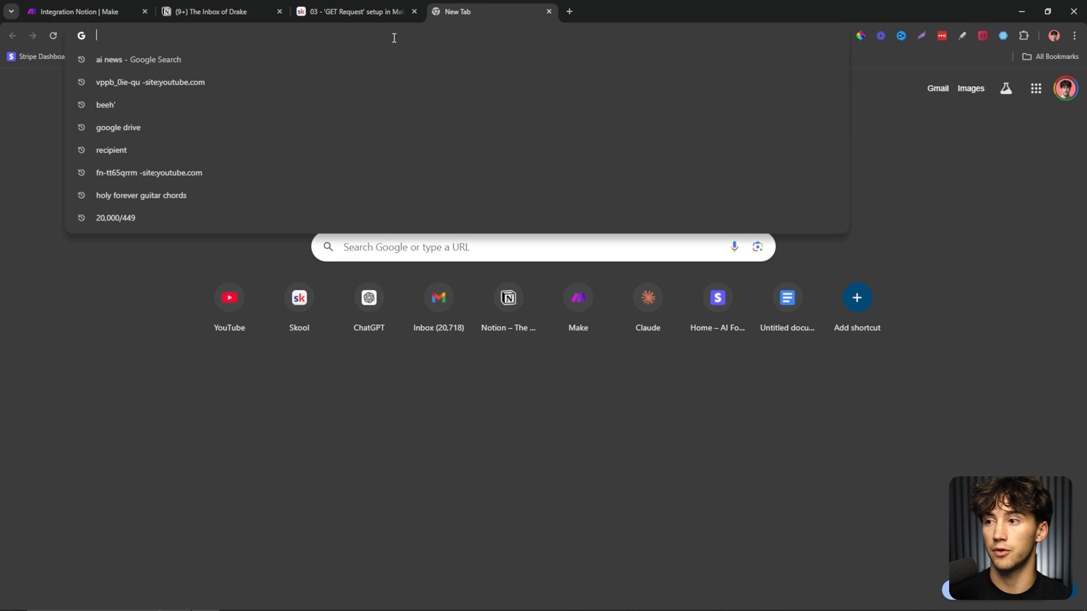
key("Return")
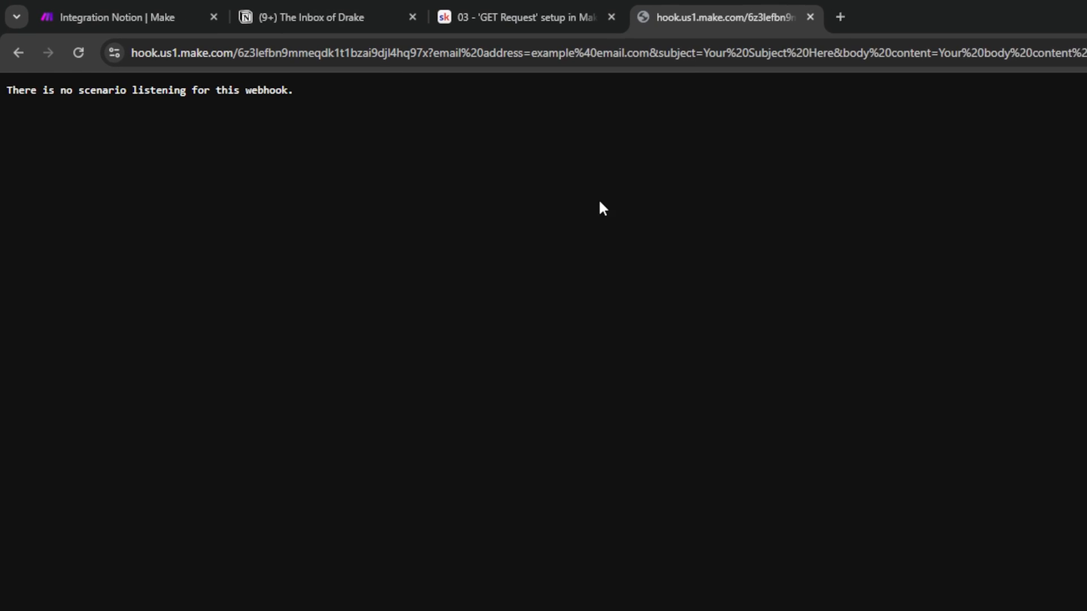
left_click_drag(7, 92, 289, 91)
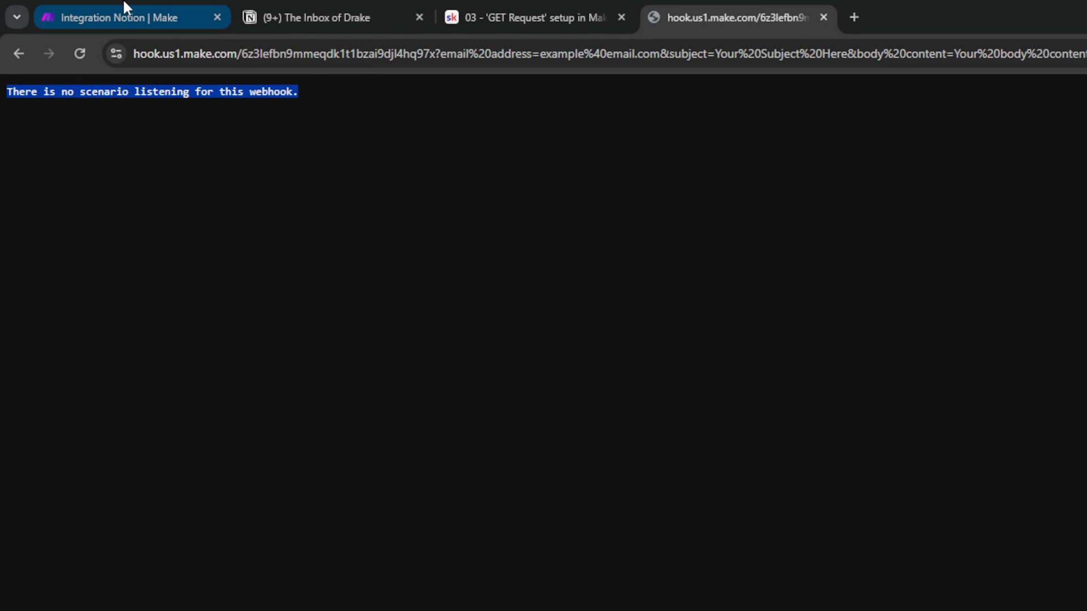
Turn on the scenario's scheduling and save it.
left_click(68, 26)
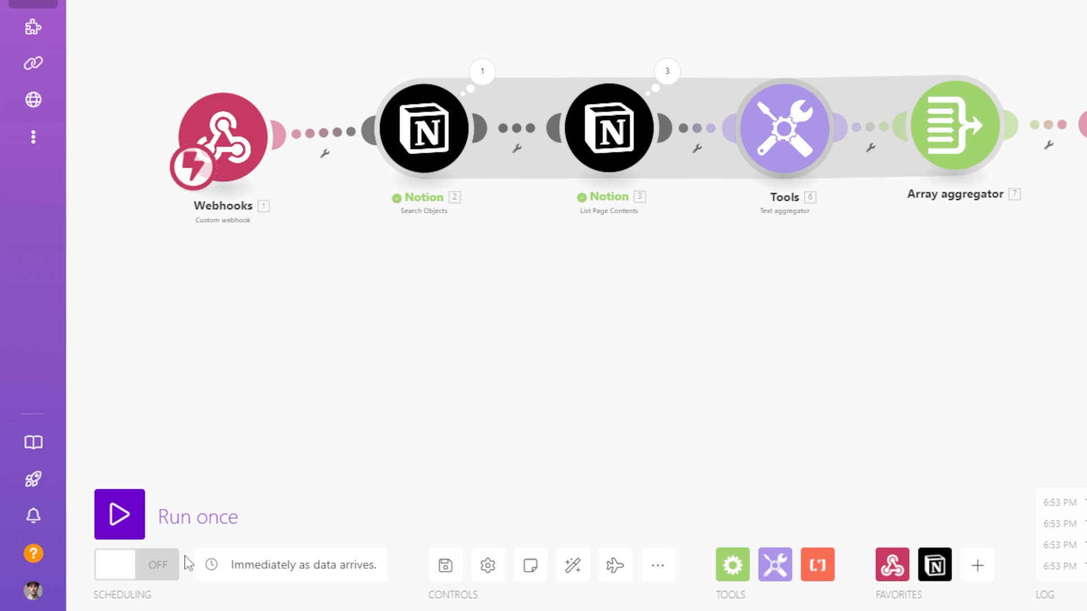
left_click(133, 568)
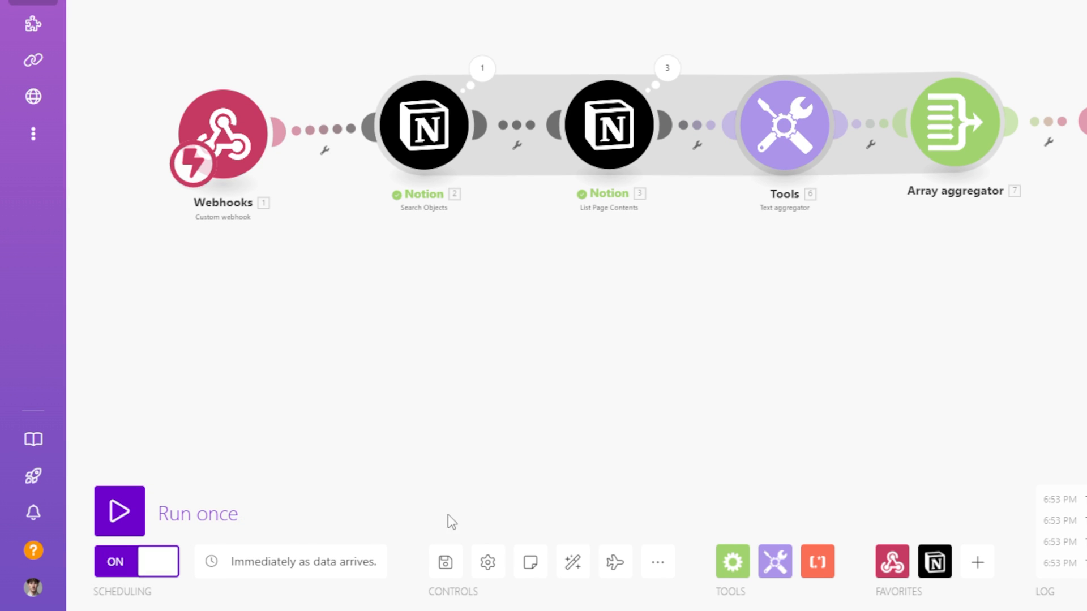
left_click(445, 566)
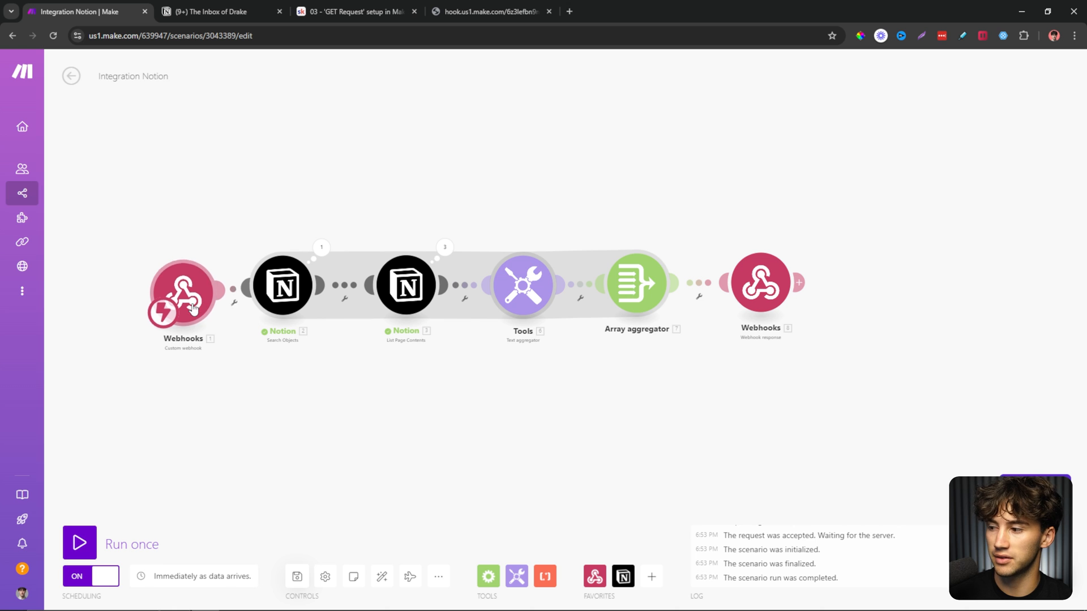
Paste the webhook URL into a new tab and load it.
left_click(570, 11)
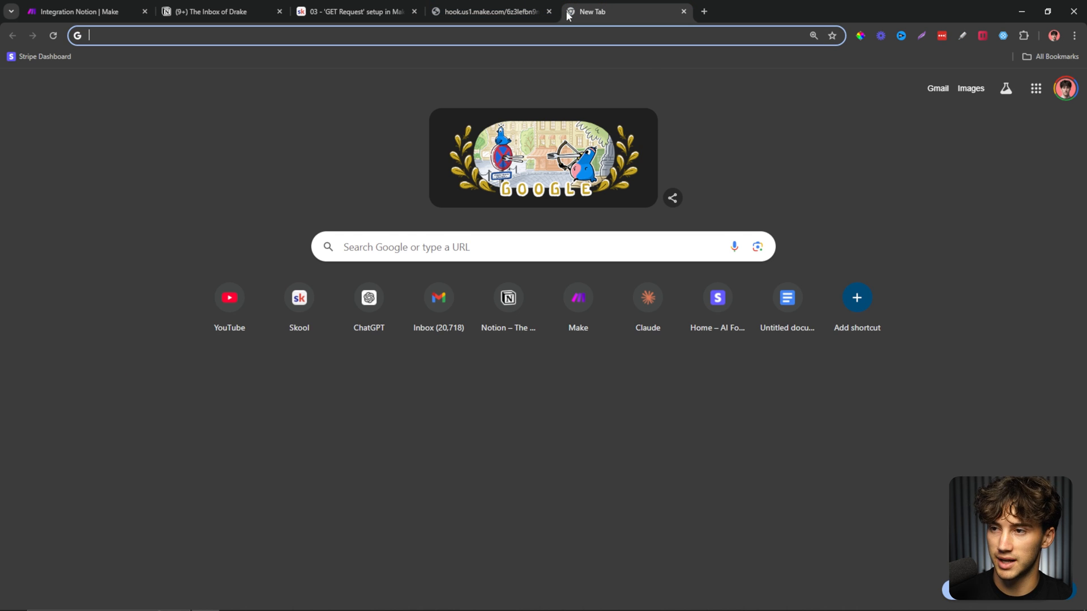
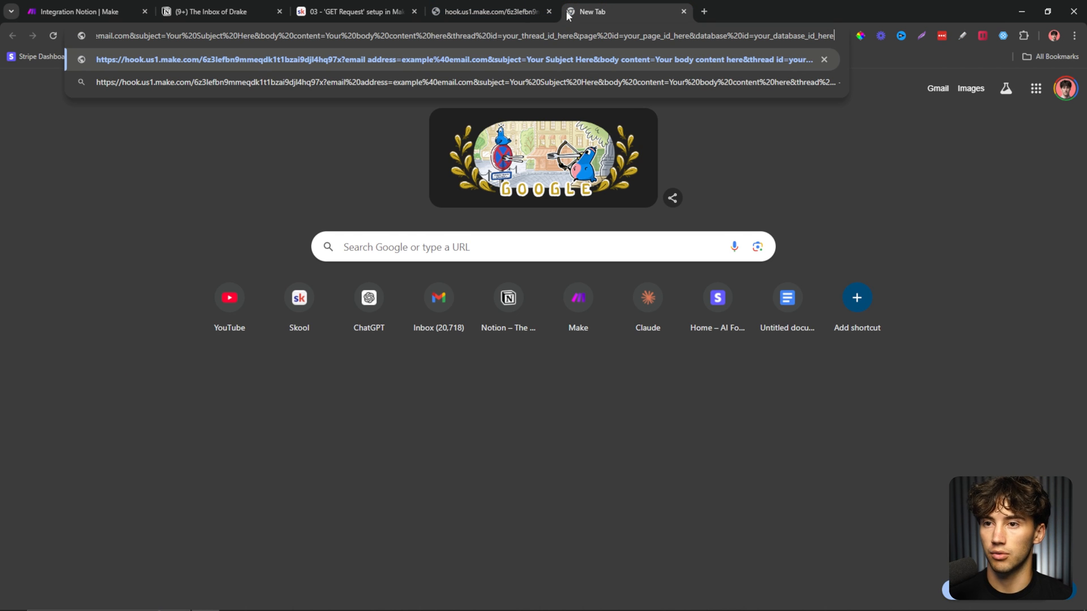
left_click_drag(337, 35, 1, 28)
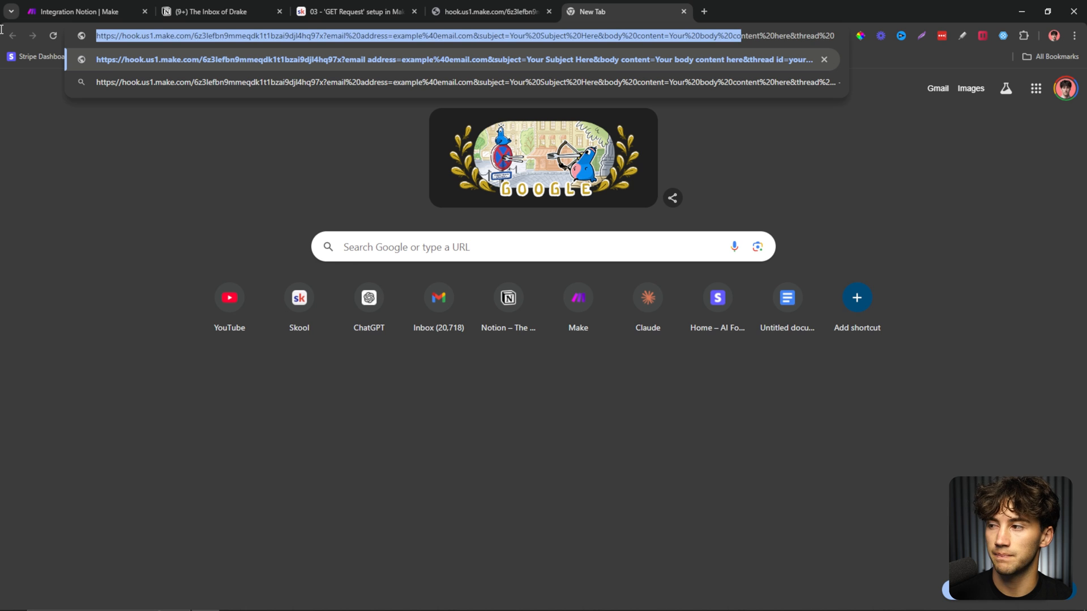
left_click(462, 34)
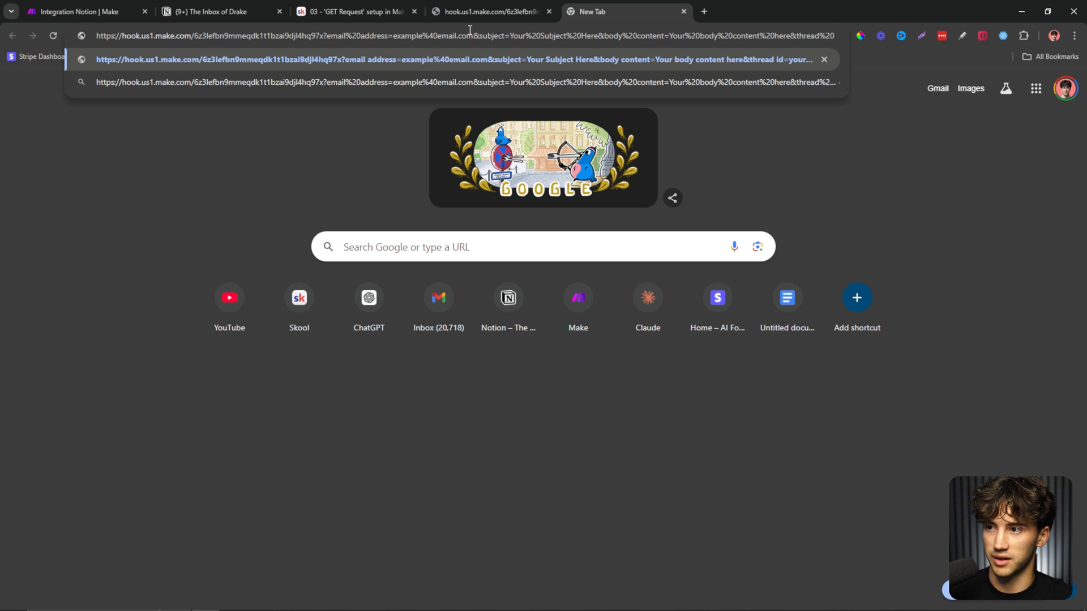
key("Return")
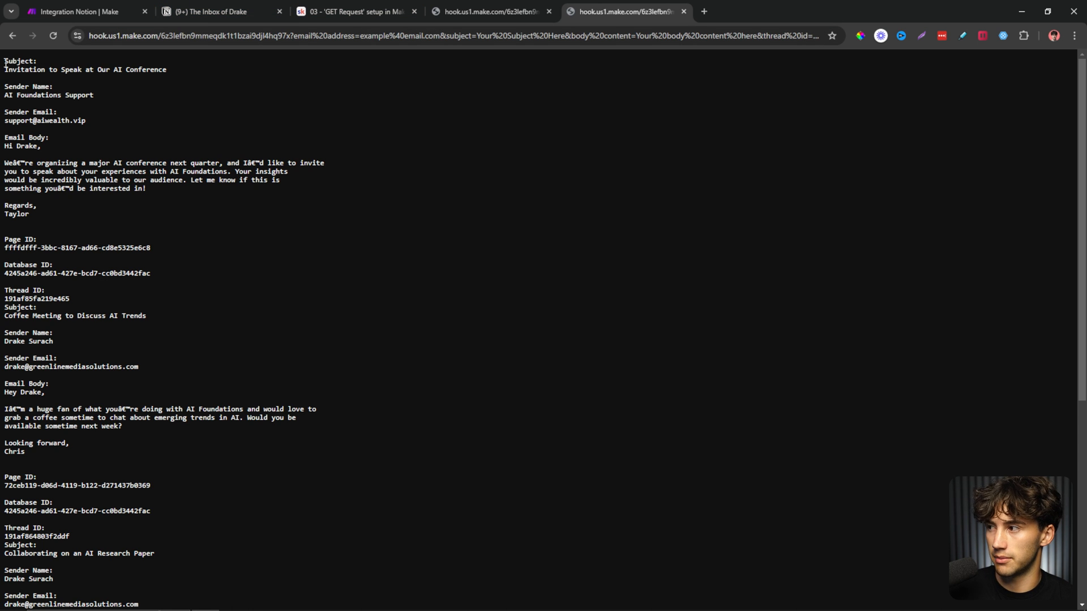
Review the returned email text: subject, sender name, sender email, body and sign-off.
left_click_drag(5, 63, 95, 83)
left_click_drag(4, 87, 83, 97)
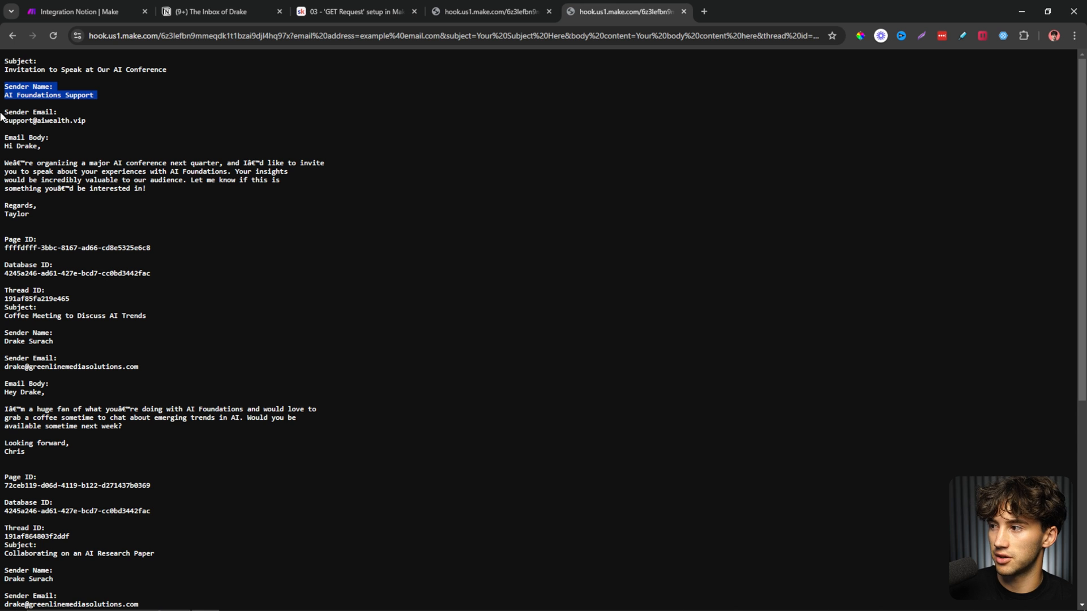
left_click_drag(1, 117, 90, 123)
left_click_drag(3, 138, 190, 182)
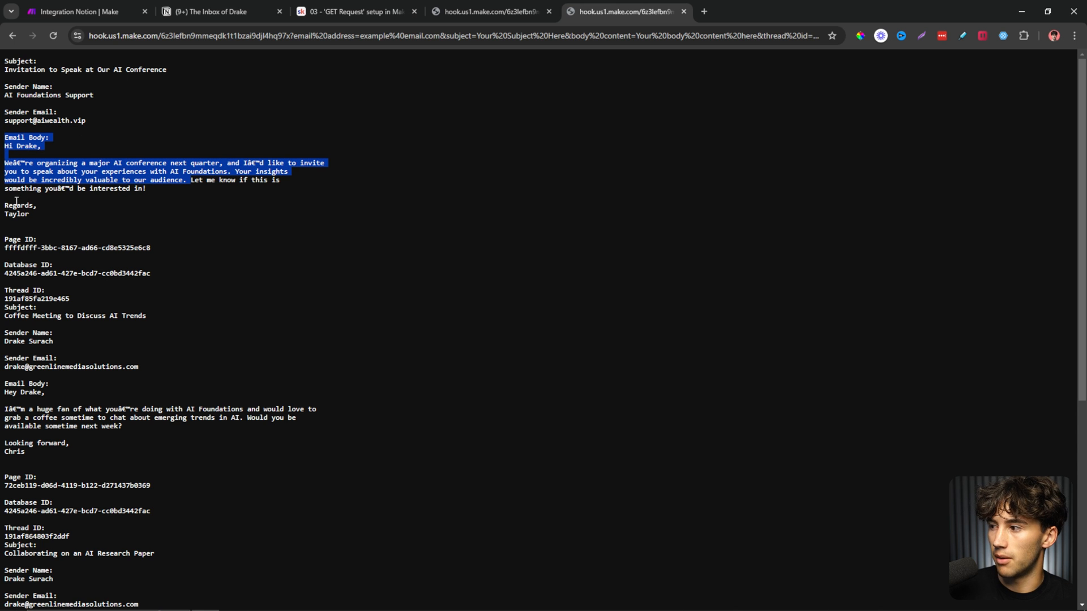
left_click_drag(4, 198, 56, 211)
left_click(146, 231)
scroll(142, 233, "down", 6)
scroll(185, 292, "up", 1)
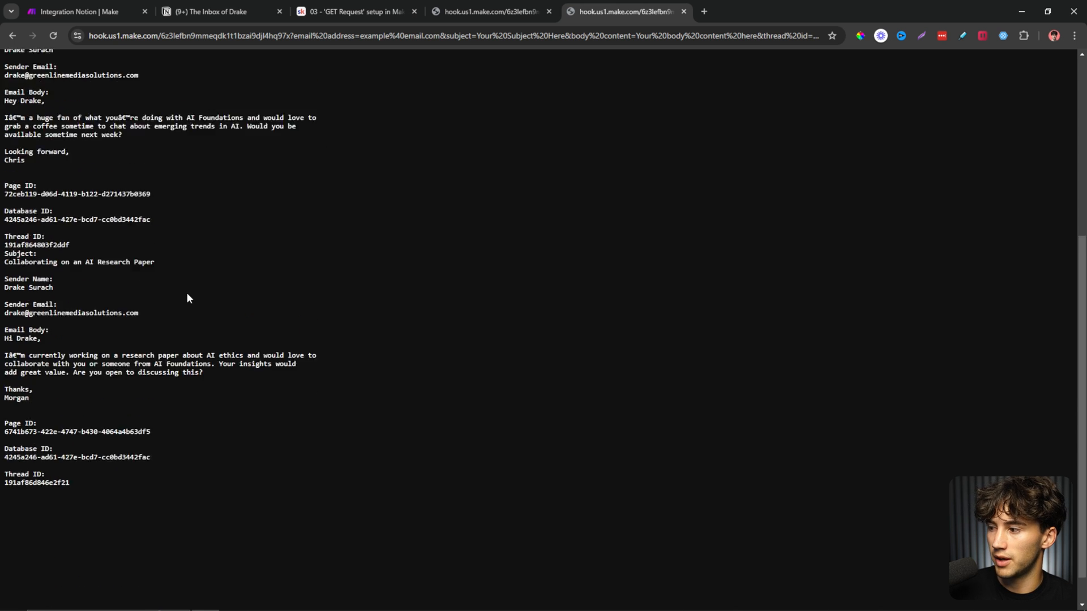
scroll(188, 298, "up", 5)
Compare the output against the Notion inbox, then close both webhook tabs.
left_click(215, 12)
key("Escape")
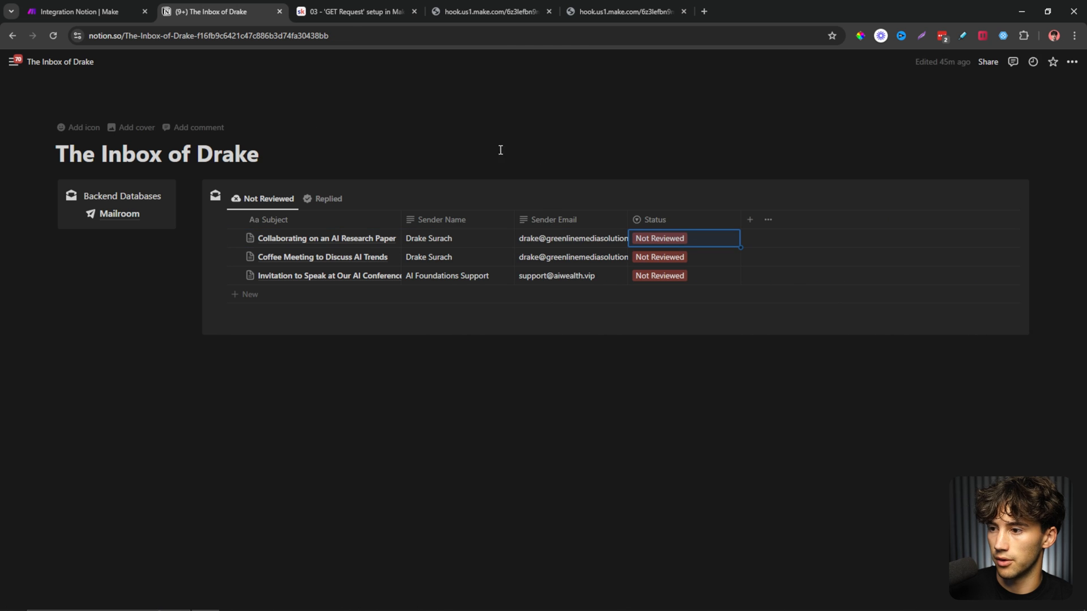
left_click(614, 7)
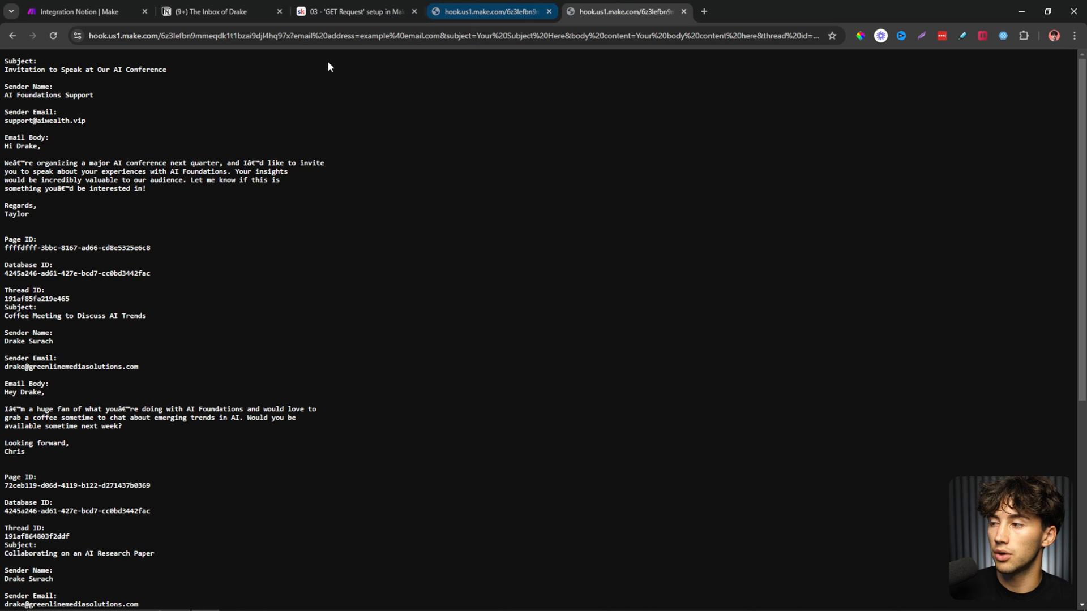
left_click(518, 12)
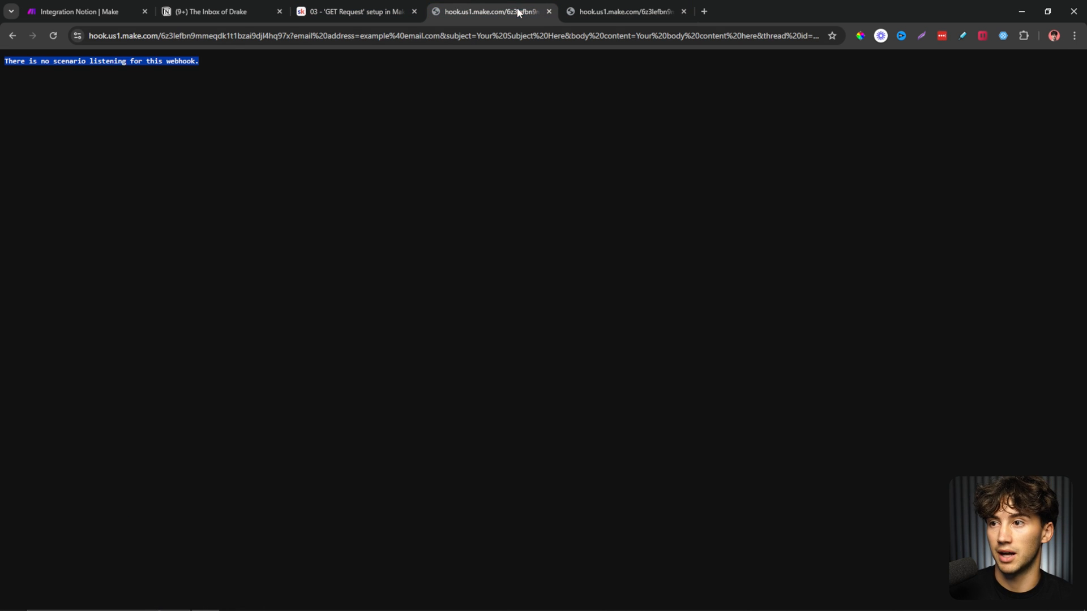
left_click(548, 11)
left_click(549, 11)
left_click(85, 11)
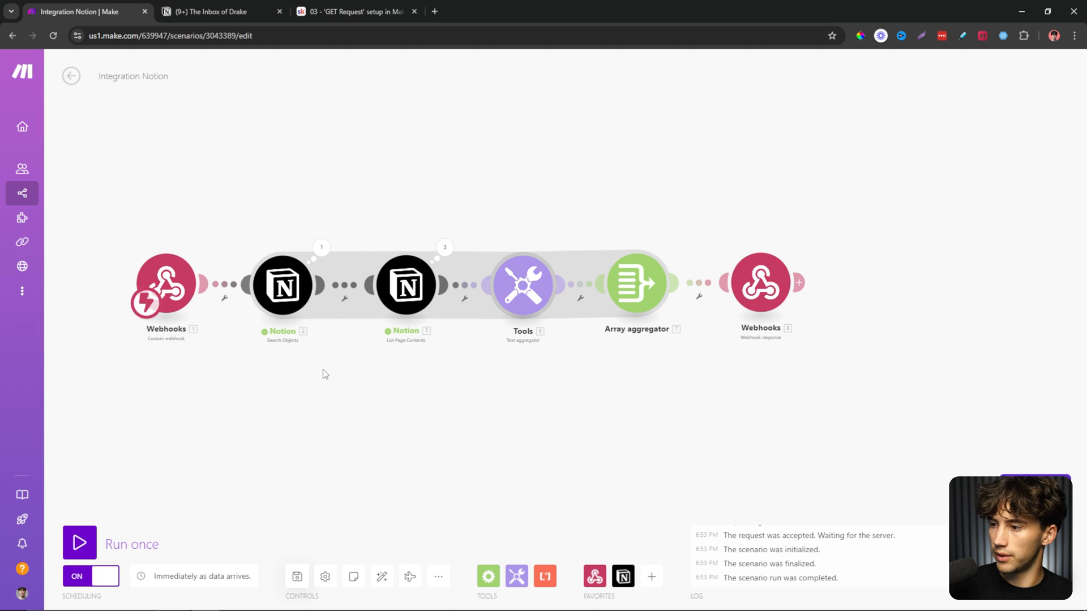
Save the scenario and rename it 'Webhook to GPT'.
left_click(296, 577)
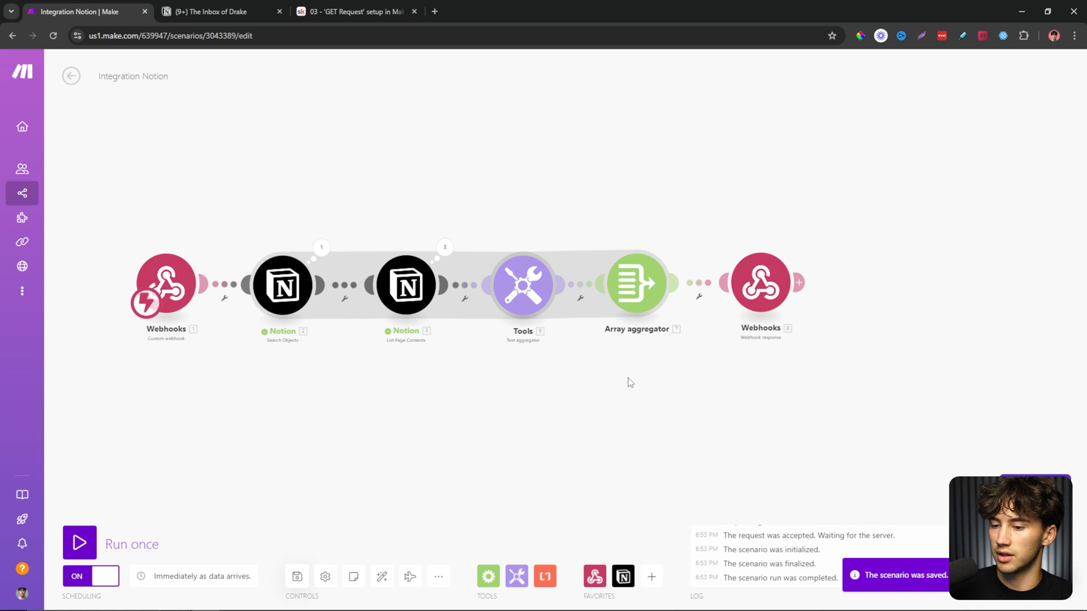
triple_click(134, 77)
type("Webhook t")
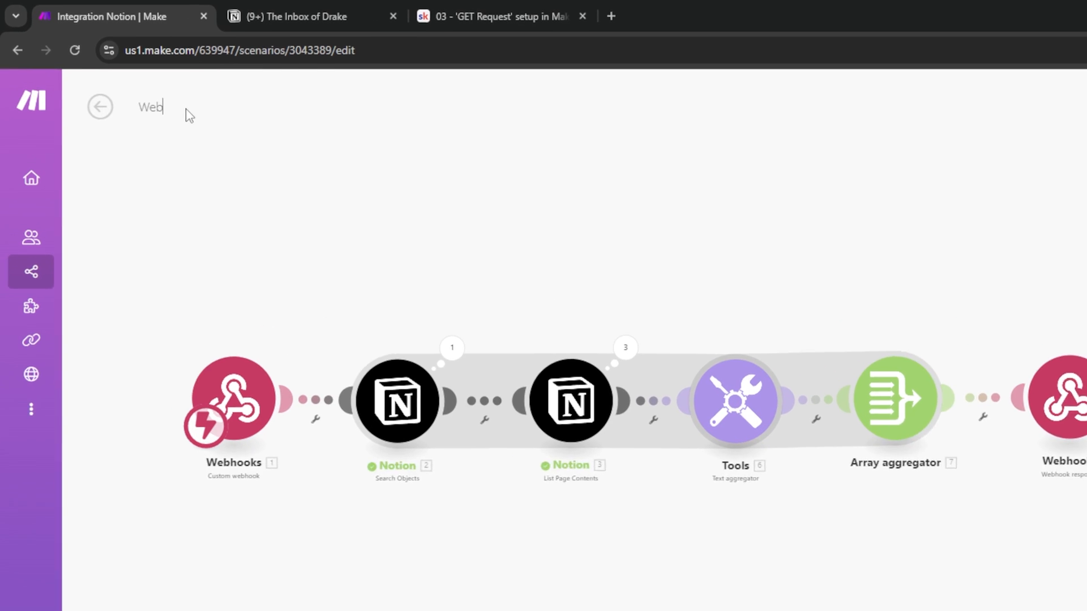
type("o GP")
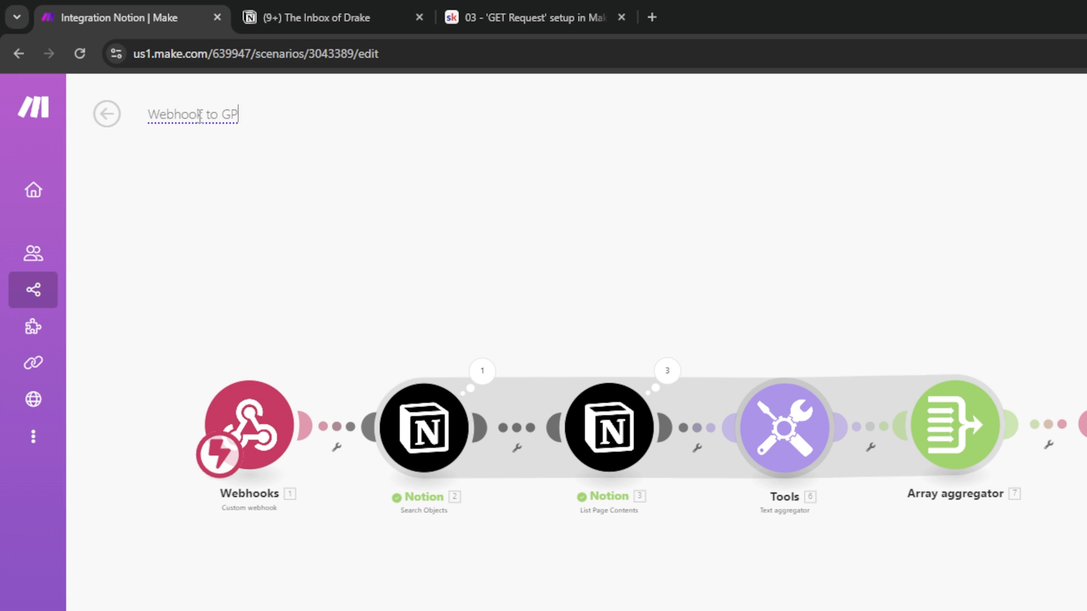
type("T")
key("Return")
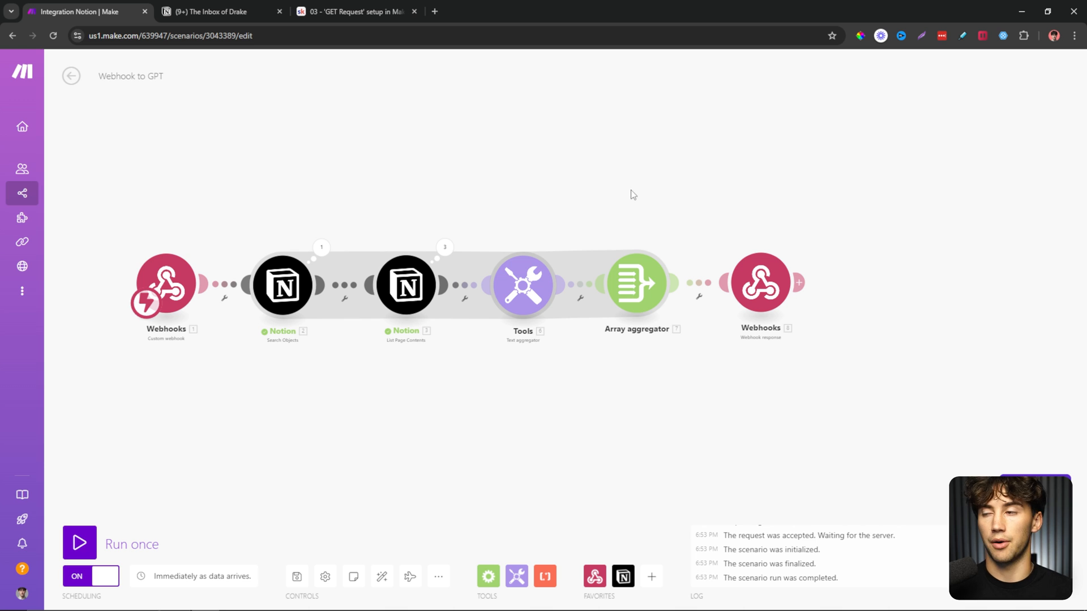
Go to chatgpt.com and start a new GPT from My GPTs > Create a GPT.
left_click(436, 14)
type("chatgpt.com")
key("Return")
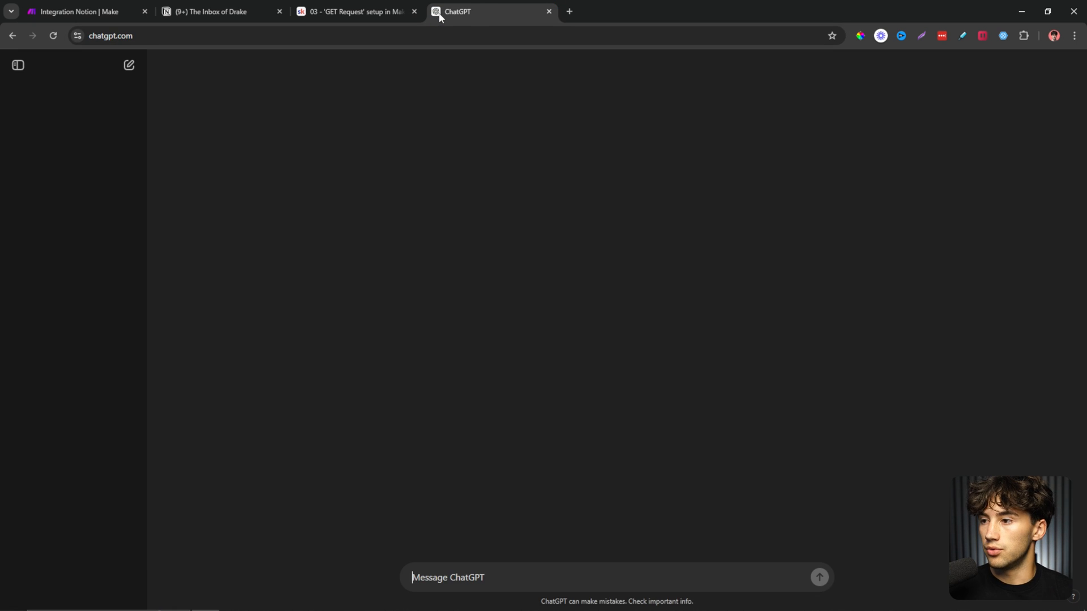
left_click(19, 65)
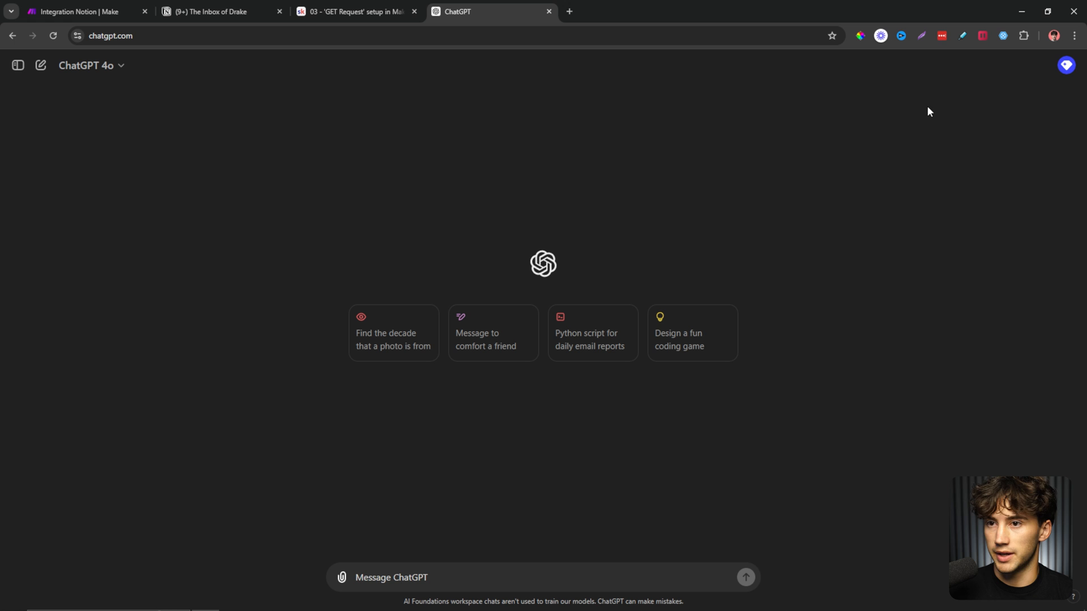
left_click(1066, 65)
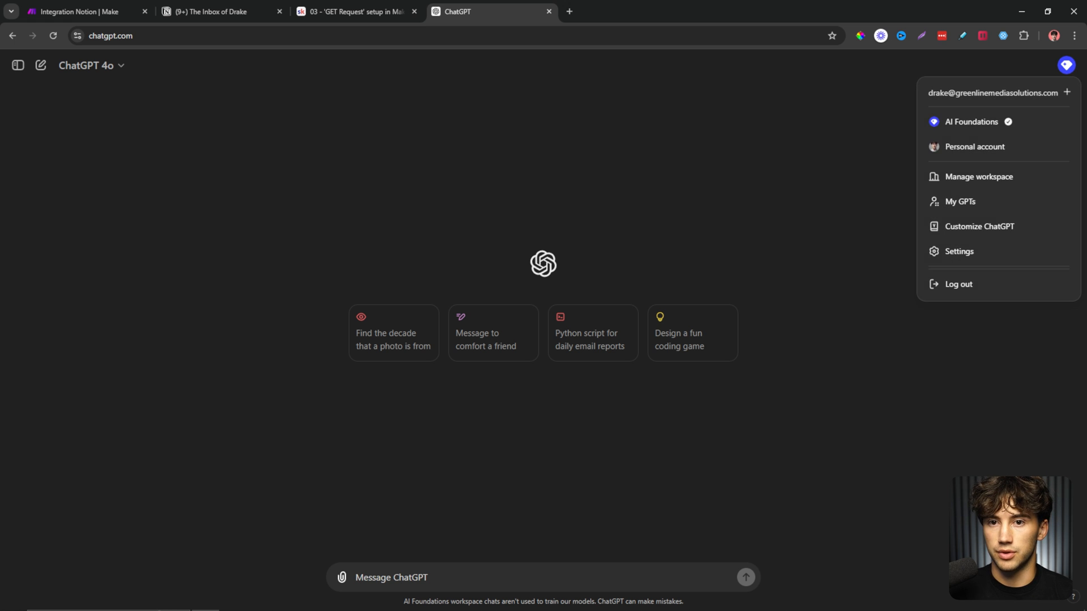
left_click(971, 202)
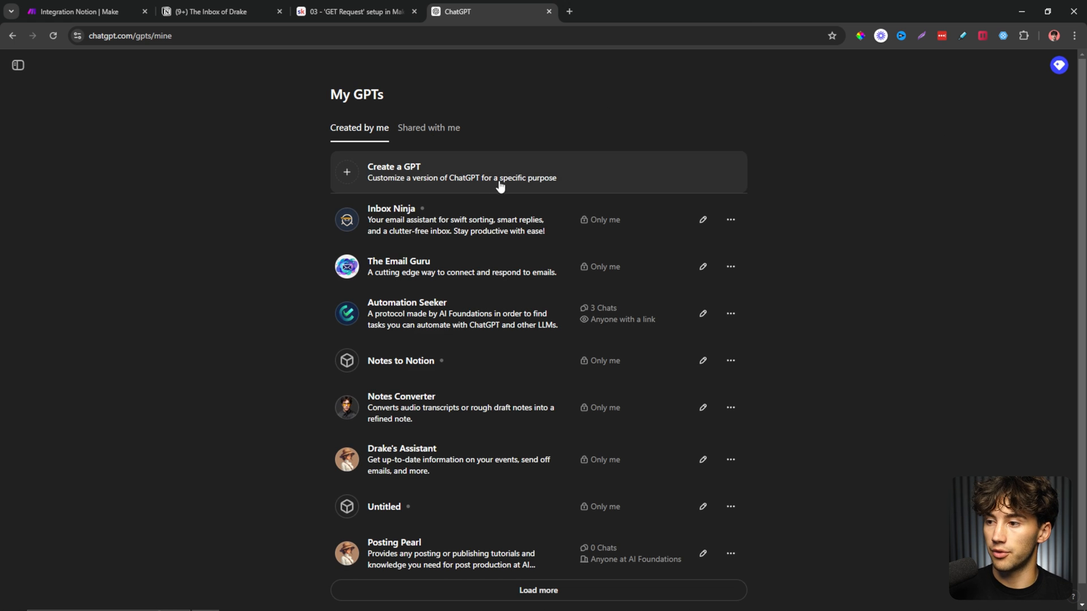
left_click(417, 174)
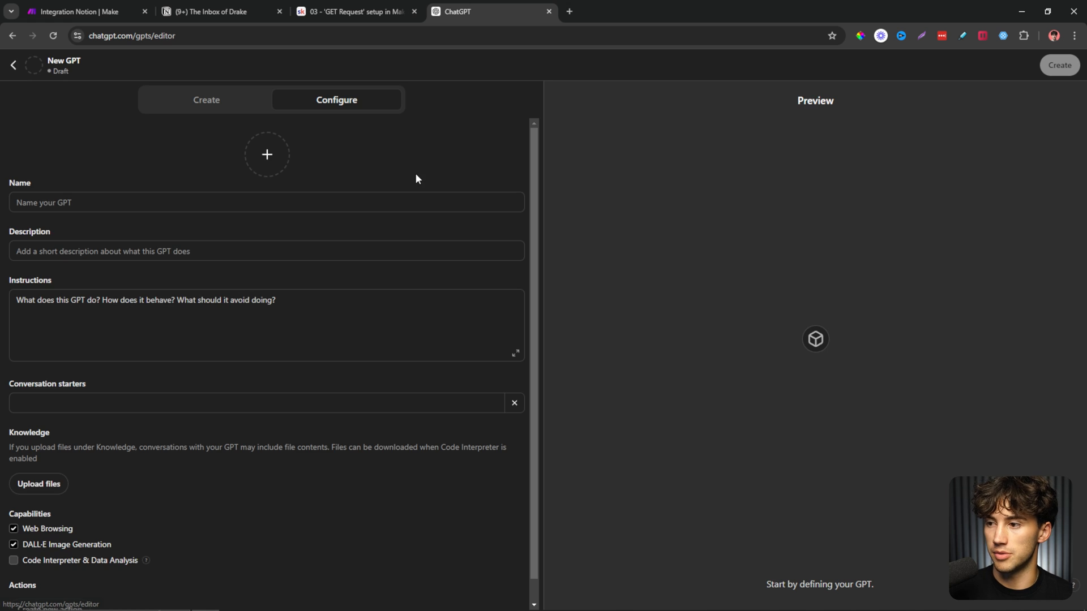
Look over the Name, Description, Instructions and Conversation starters fields, then duplicate the editor tab.
left_click(93, 202)
left_click(91, 248)
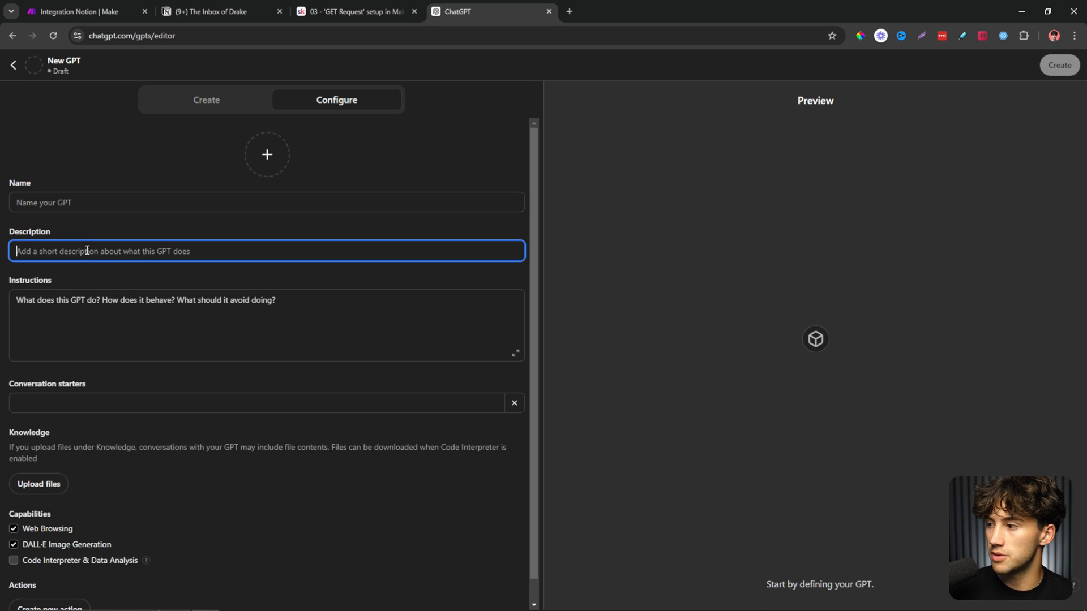
left_click(141, 300)
left_click(112, 403)
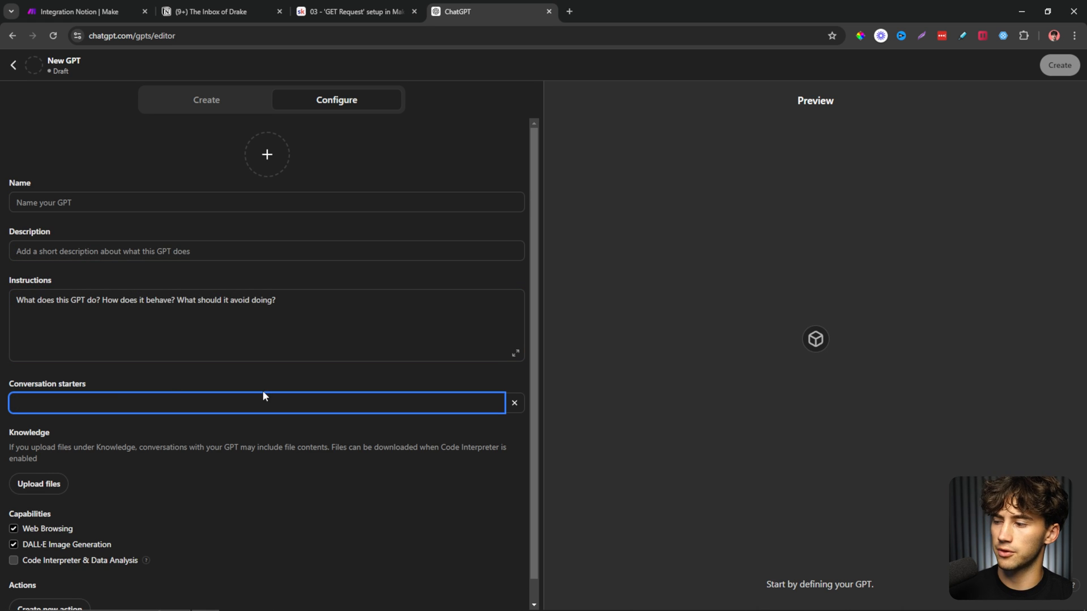
scroll(289, 466, "down", 1)
left_click(296, 452)
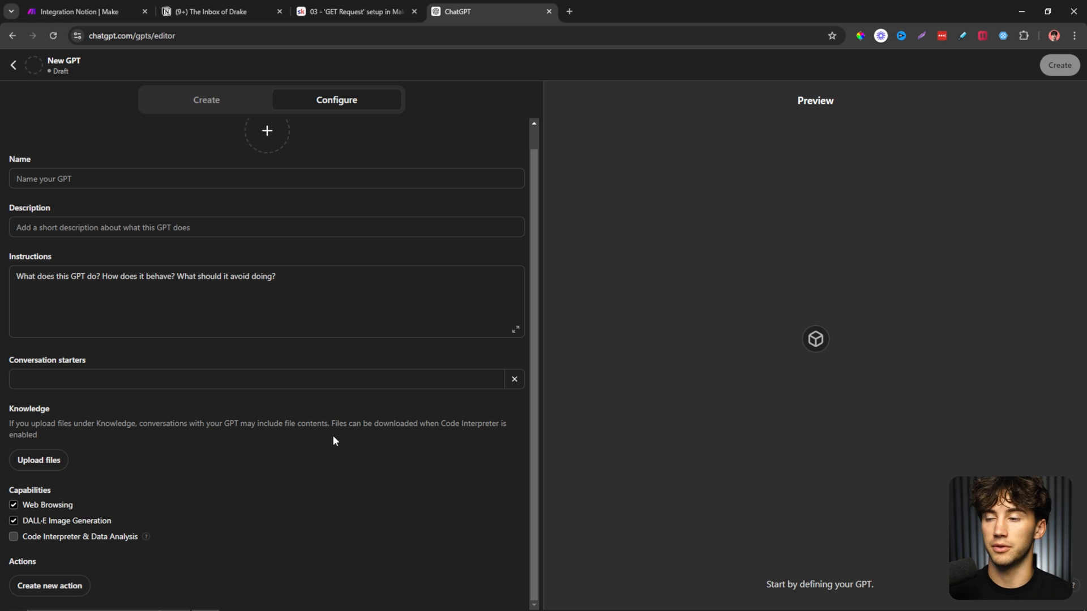
scroll(314, 407, "up", 1)
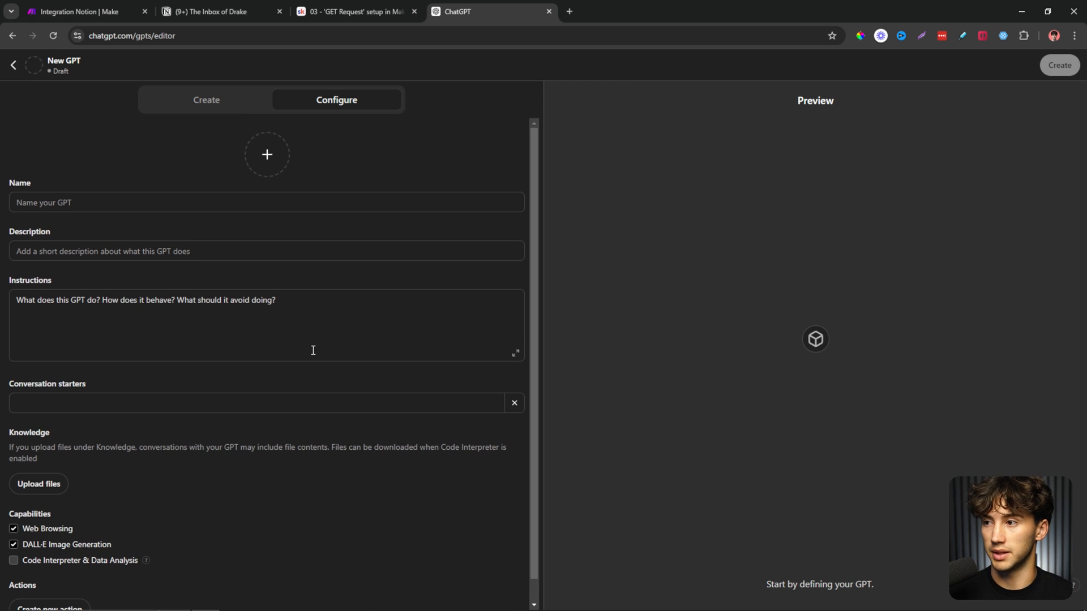
right_click(470, 8)
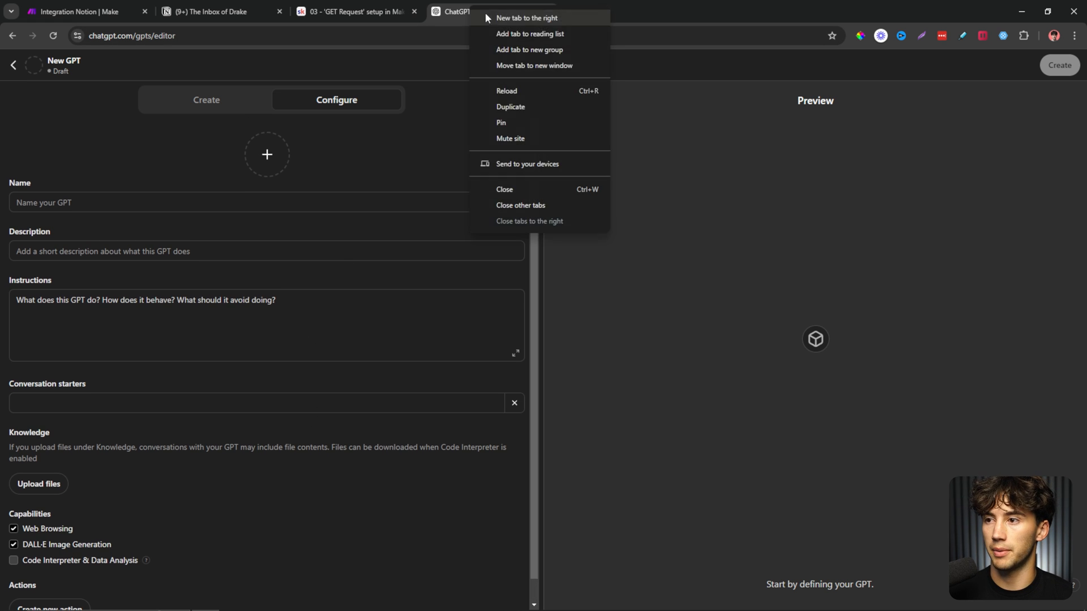
left_click(534, 106)
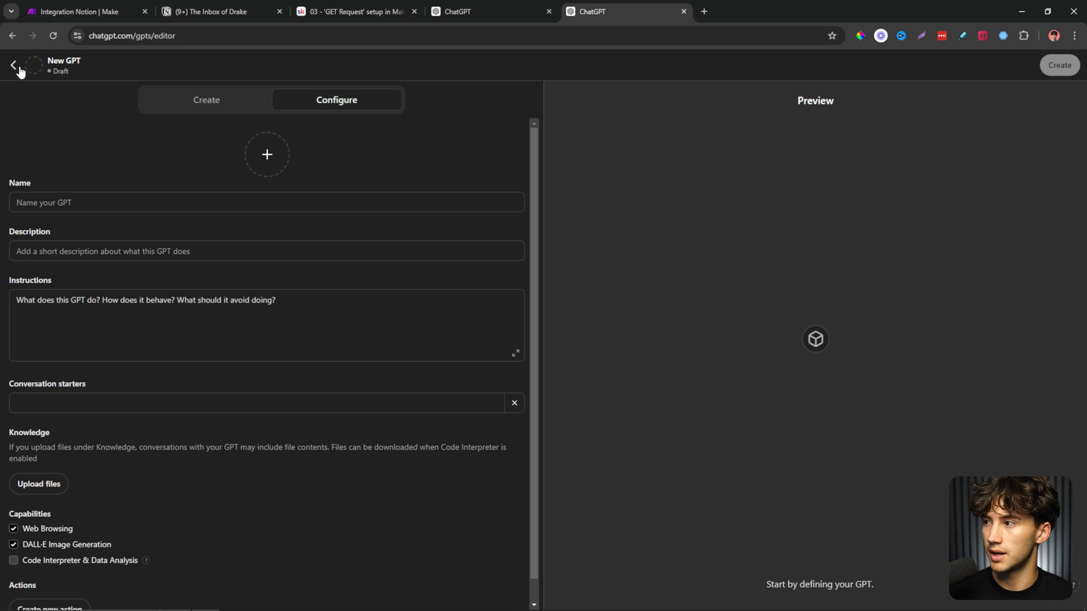
Ask ChatGPT for 10 witty names for an email virtual assistant.
left_click(14, 65)
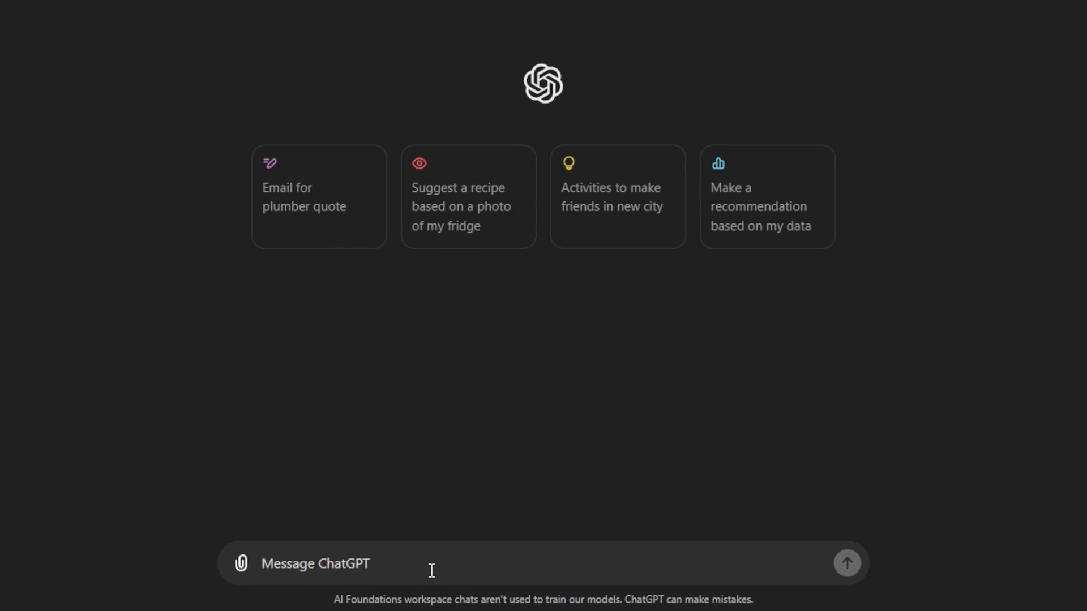
type("Give me 10 wit")
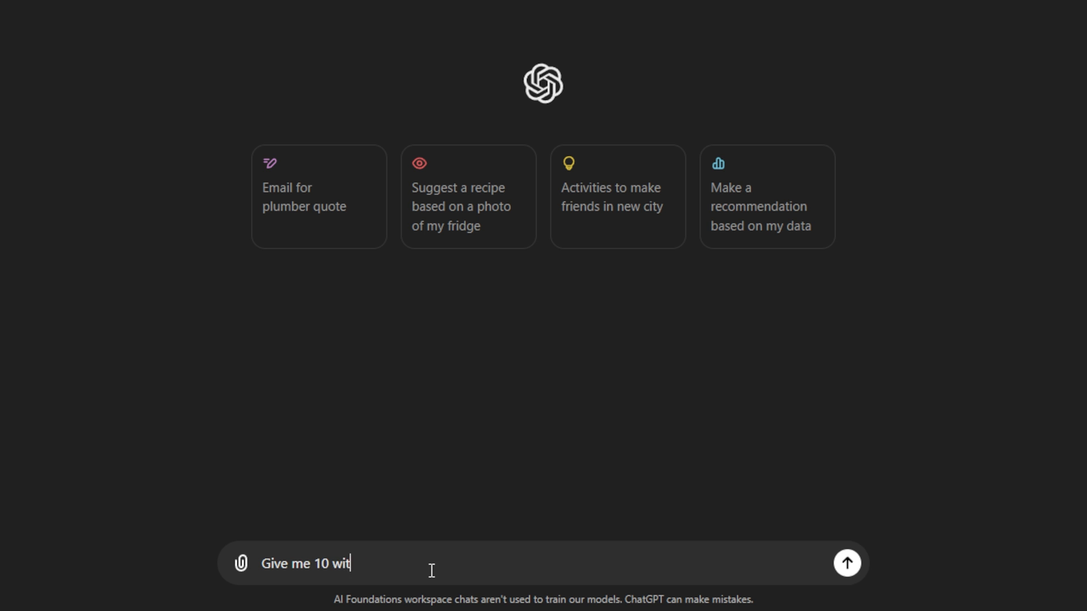
type("ty names for an email virtual assitan")
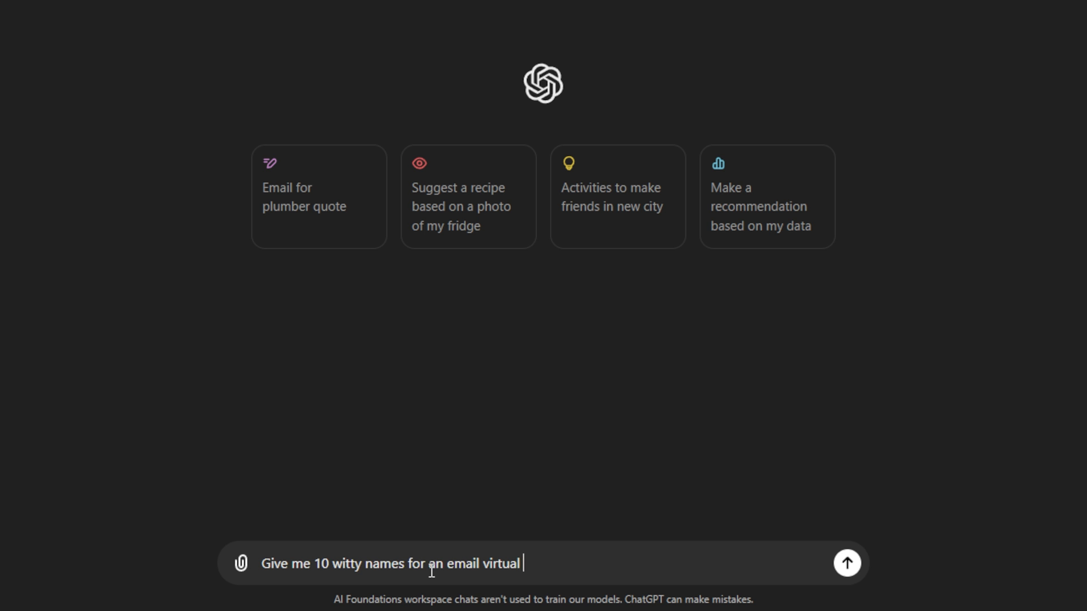
type("t")
key("Return")
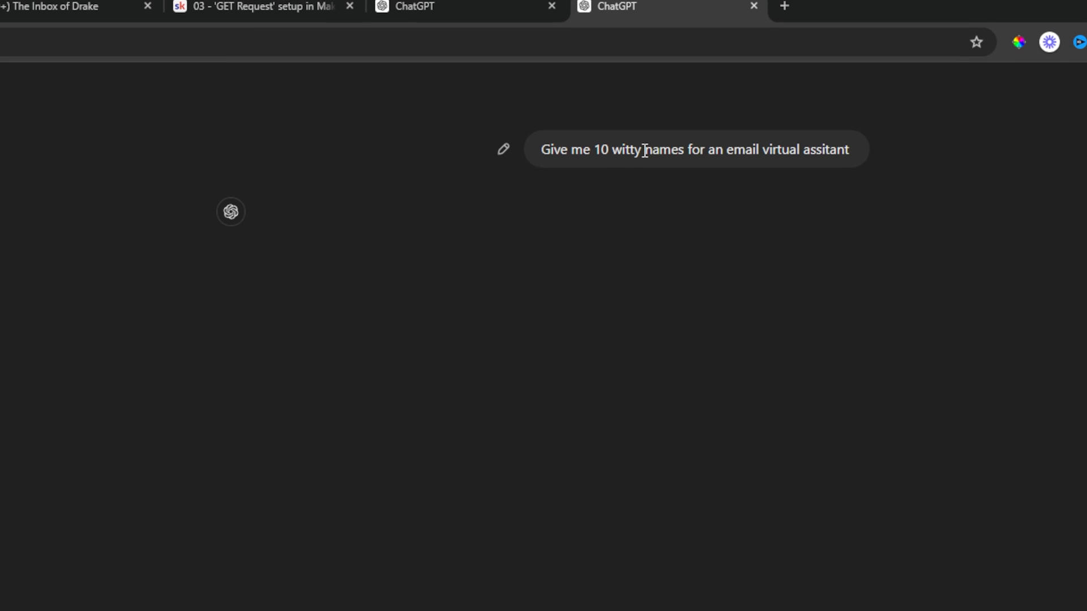
left_click_drag(551, 161, 725, 163)
left_click(848, 235)
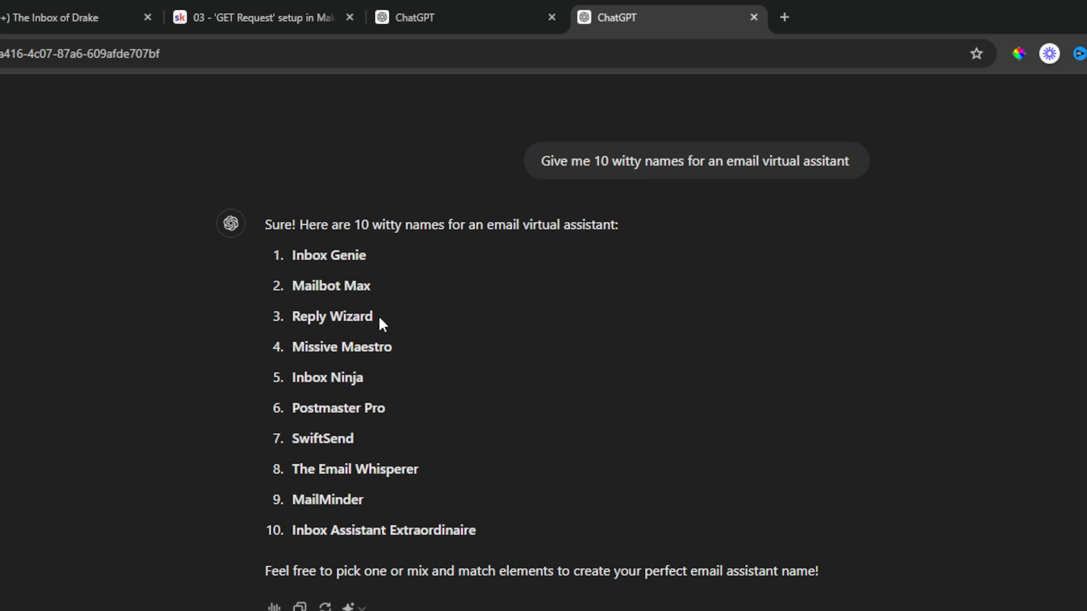
Quote 'Reply Wizard', request a one-sentence description, and select the generated pitch.
left_click_drag(372, 315, 292, 317)
left_click(300, 286)
type("giv e")
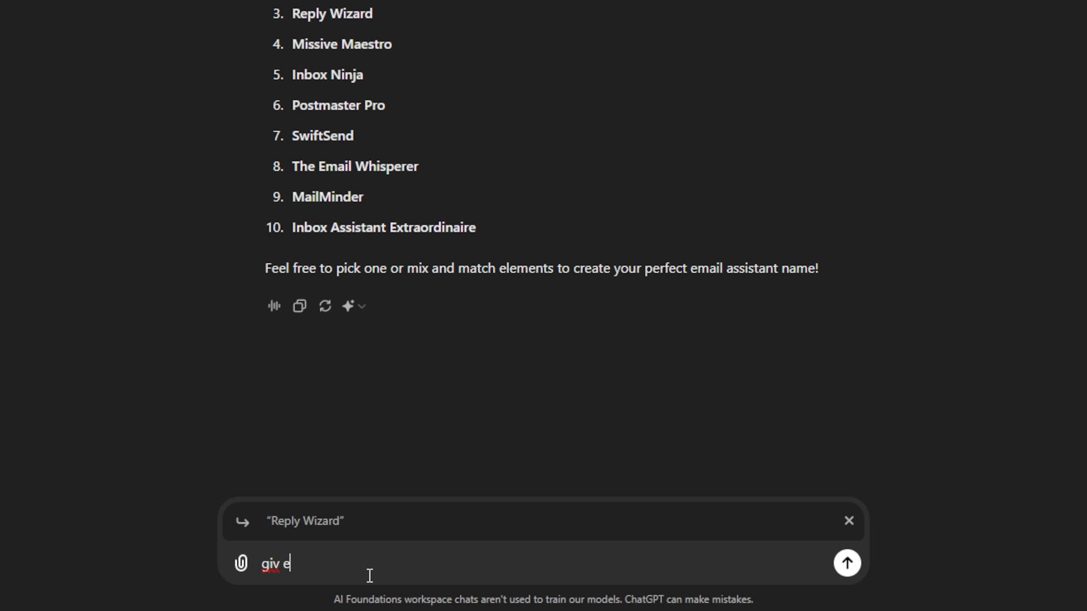
type("me a one sentence de")
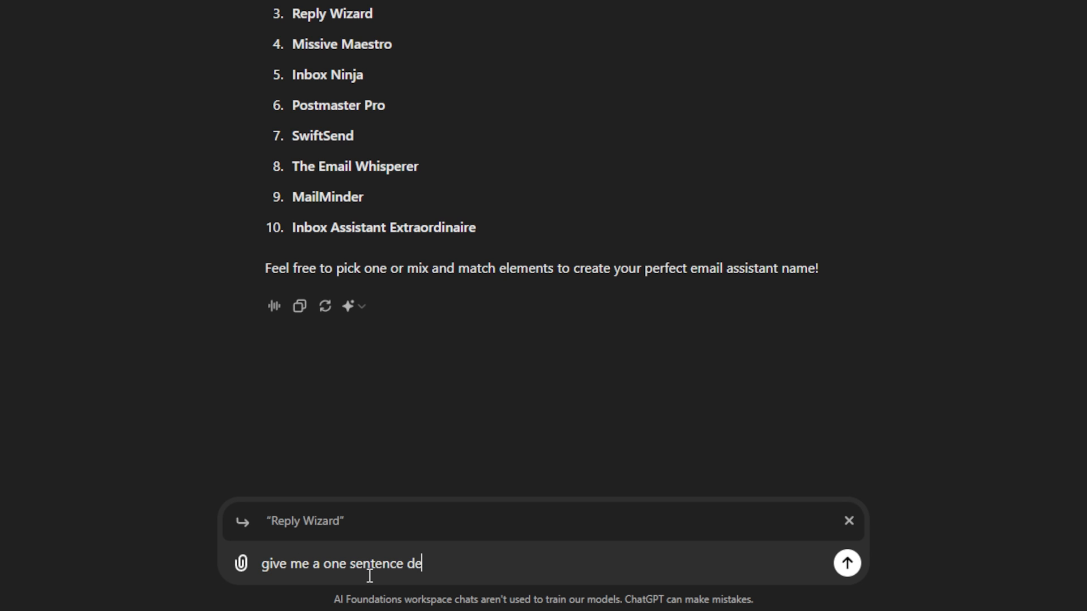
type("scription talking about th")
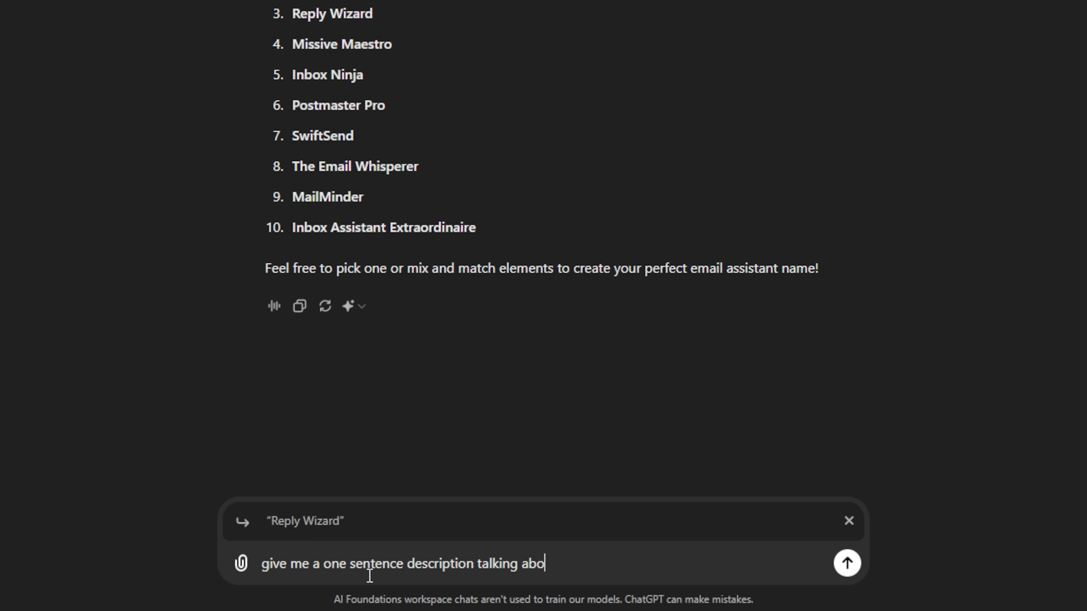
key("BackSpace")
key("BackSpace")
type("cool this is")
key("Return")
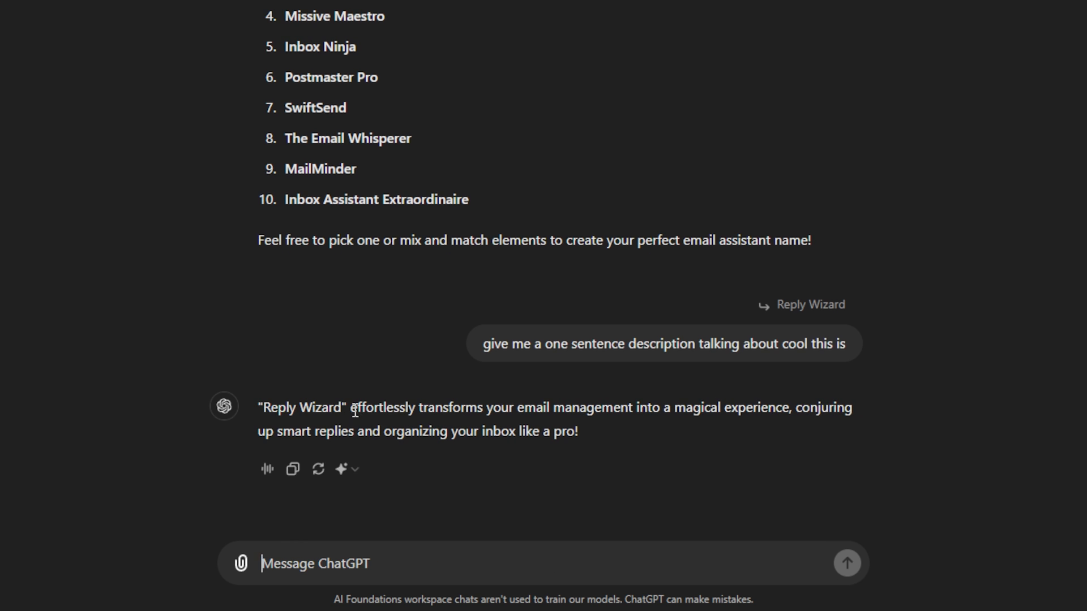
left_click_drag(351, 409, 613, 446)
key("ctrl+c")
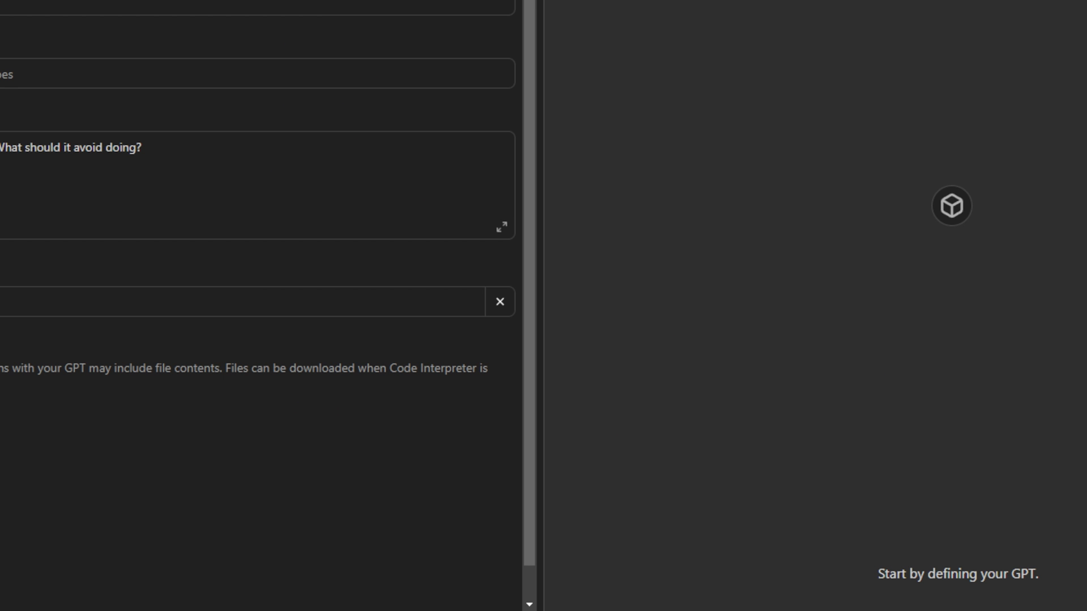
left_click(82, 250)
Paste the pitch into the GPT's Description and fix its lowercase first letter.
key("ctrl+v")
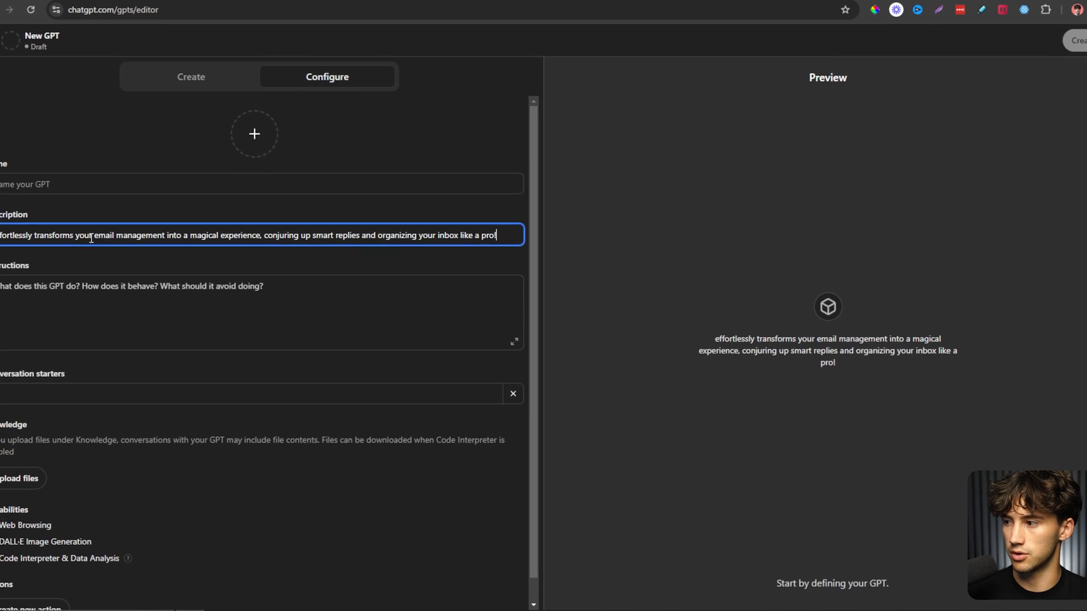
left_click_drag(22, 252, 14, 253)
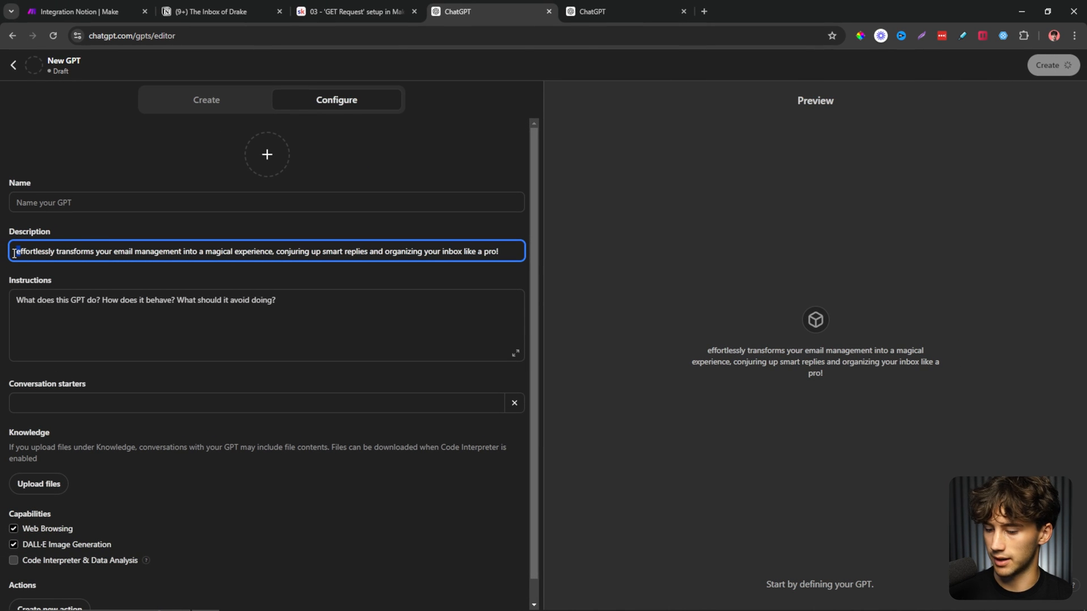
left_click(619, 11)
left_click(426, 456)
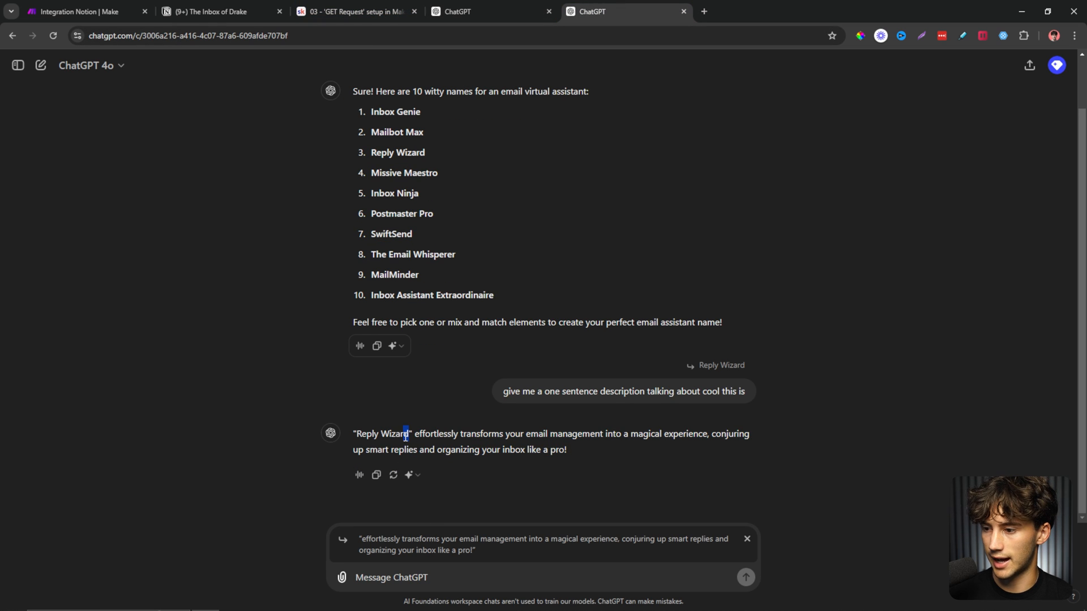
Name the GPT 'Reply Wizard' from the chat reply, then select the full description reply.
left_click_drag(356, 433, 409, 436)
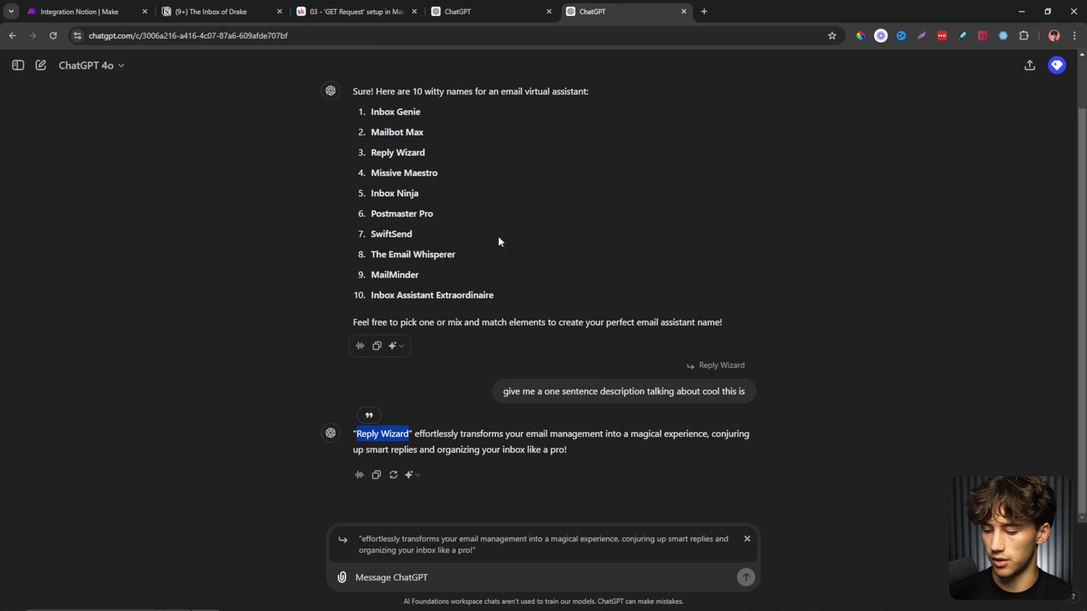
key("ctrl+c")
left_click(470, 12)
left_click(206, 203)
key("ctrl+v")
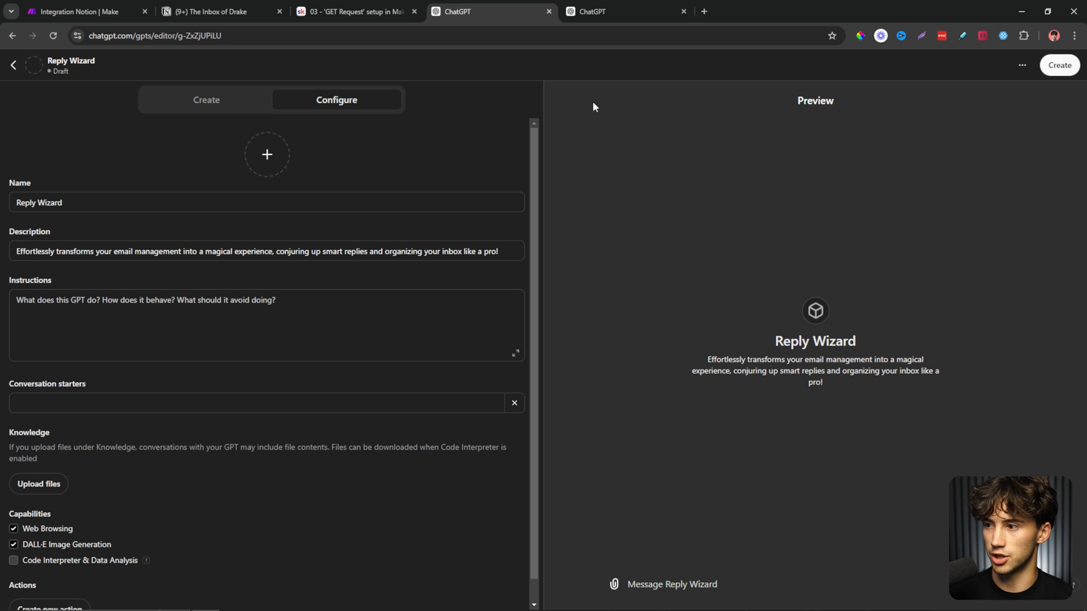
left_click(592, 11)
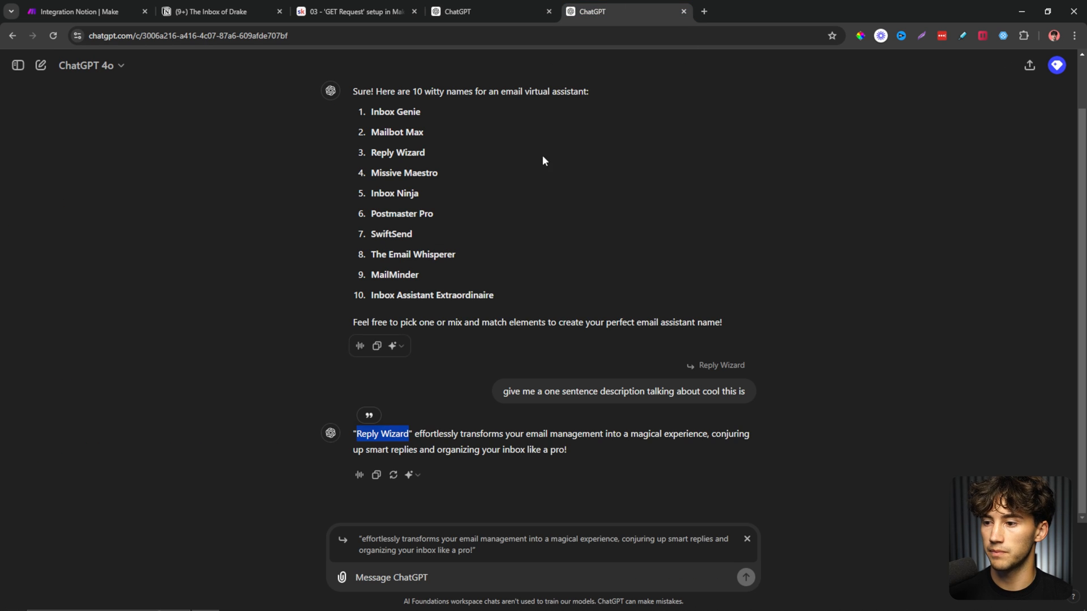
left_click(352, 434)
left_click_drag(352, 434, 583, 451)
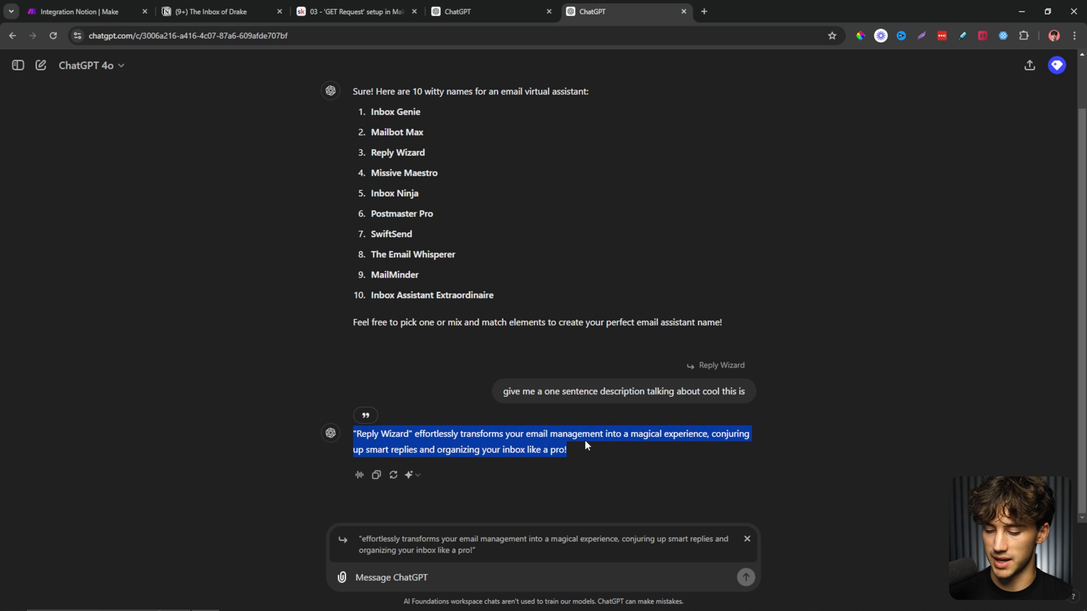
Ask Grok for a minimalistic logo for 'my brand:' followed by the Reply Wizard description.
left_click(687, 265)
left_click(705, 12)
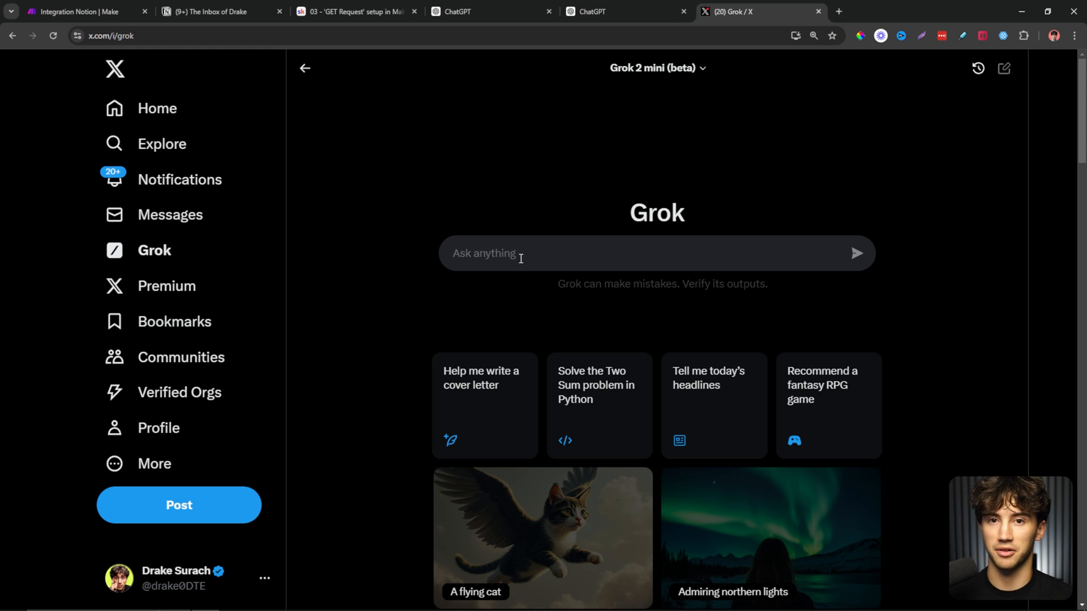
type("generate")
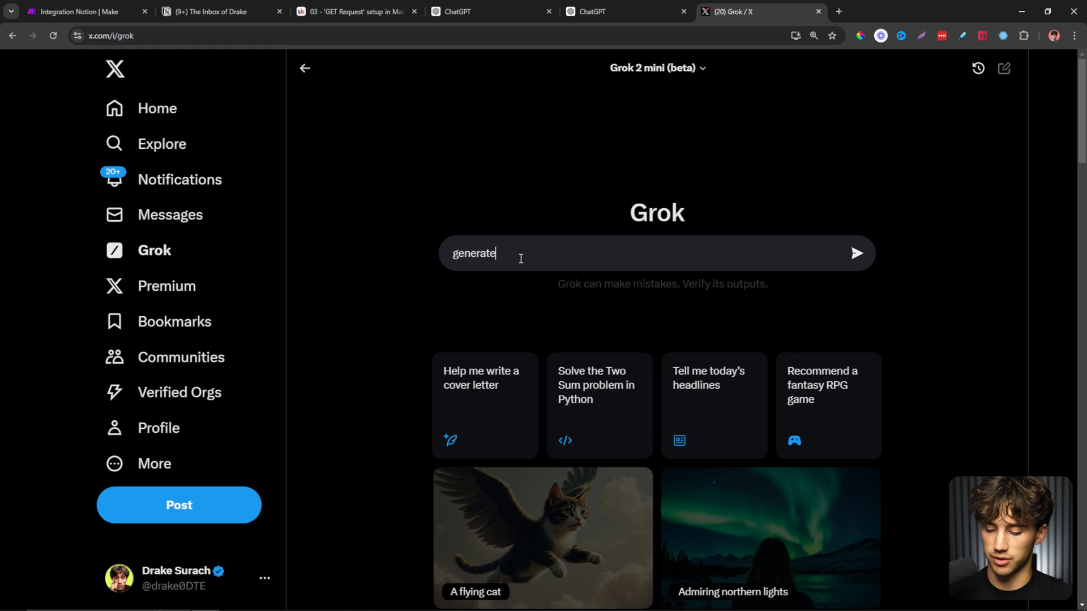
type(" me a minimalis")
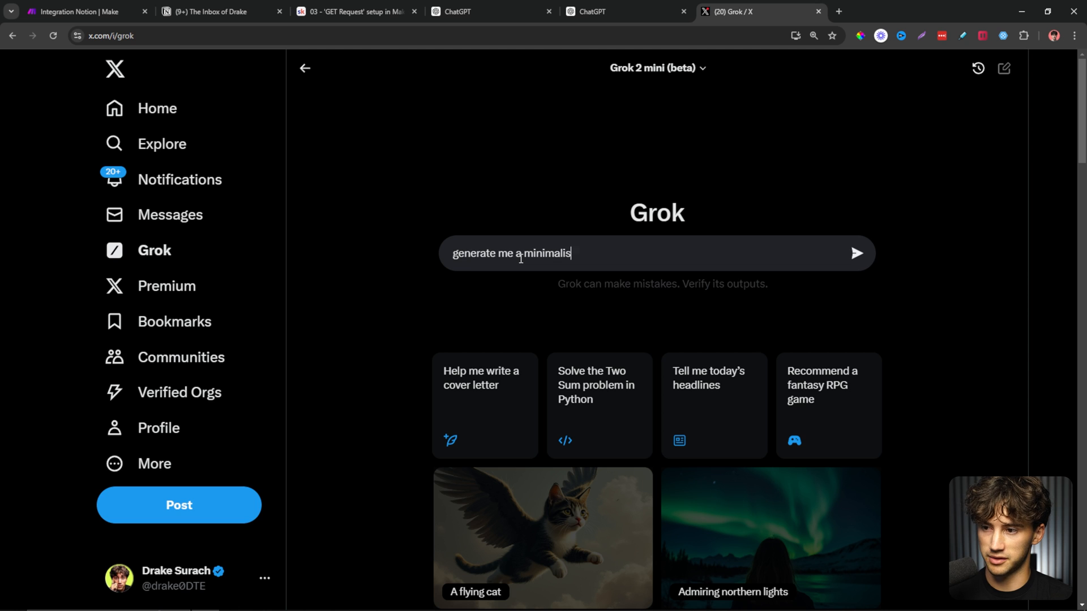
type("tic logo fo")
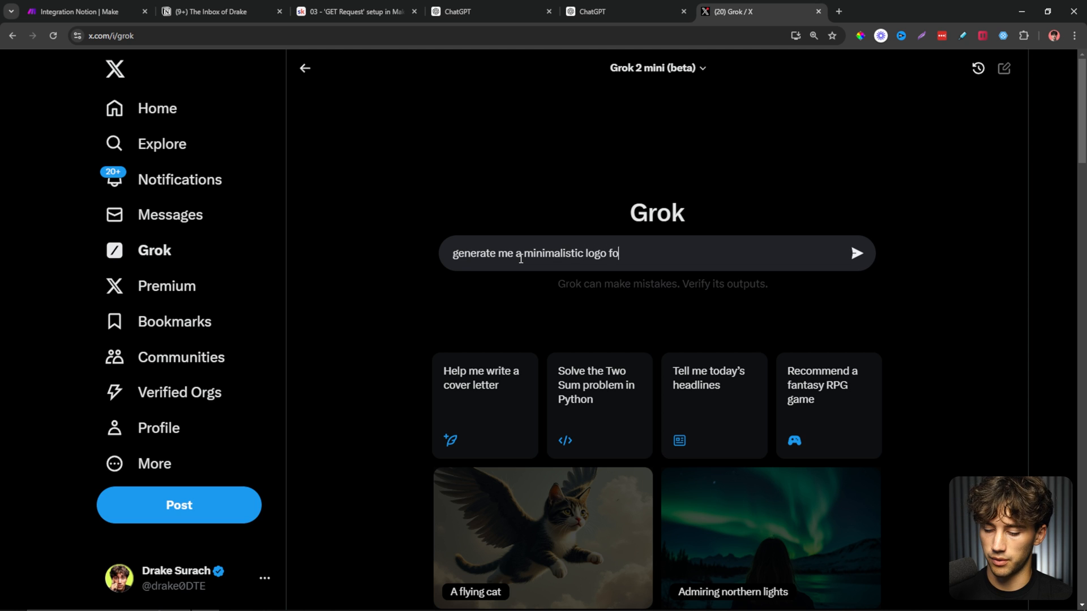
type("r my brand")
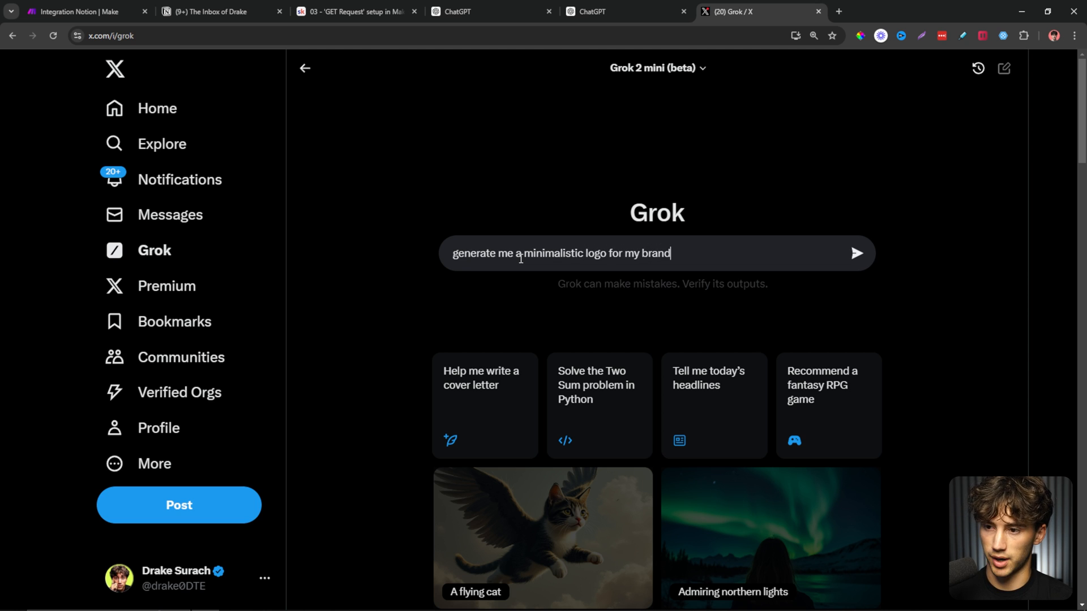
type(":")
key("shift+Return")
key("shift+Return")
type("\"Reply Wizard\" effortlessly transforms your email management into a magical experience, conjuring up smart replies and organizing your inbox like a pro!")
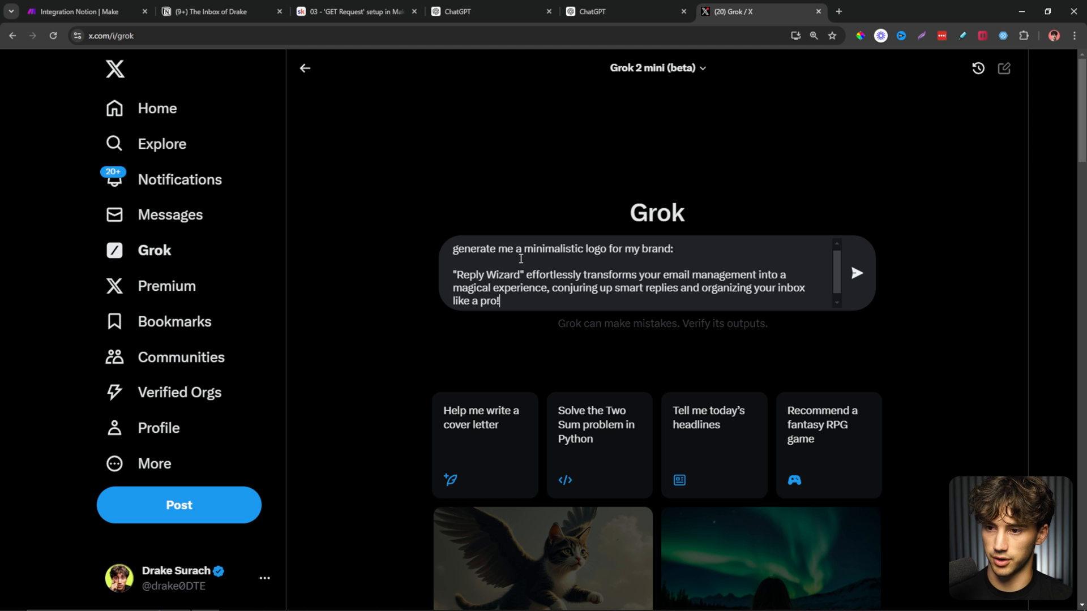
key("Return")
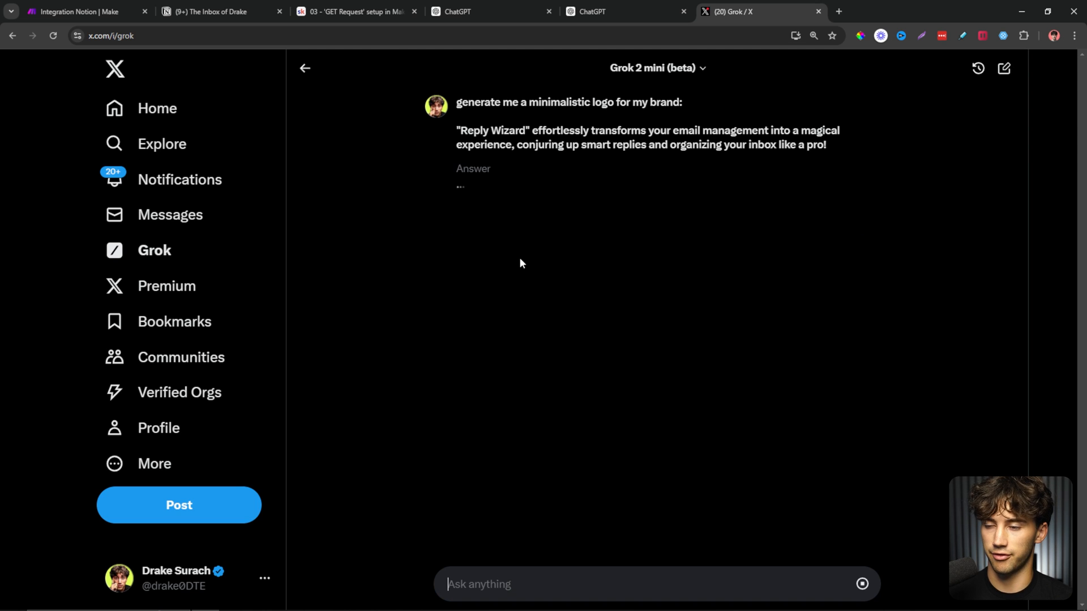
Download the generated wizard-hat envelope logo as image.jpg.
left_click_drag(459, 131, 717, 154)
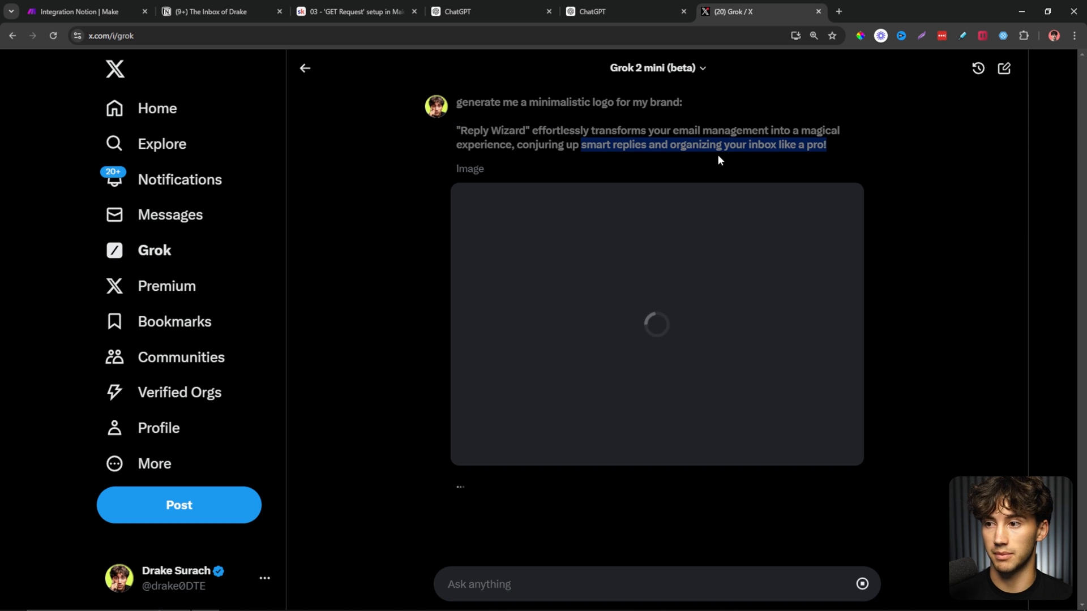
left_click(832, 160)
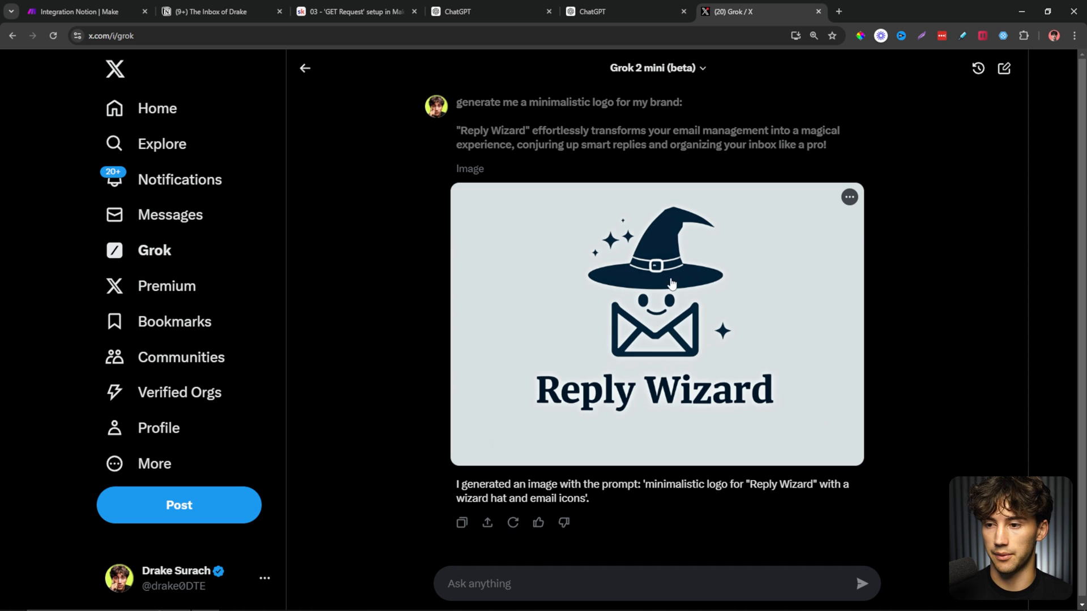
left_click(848, 197)
left_click(814, 204)
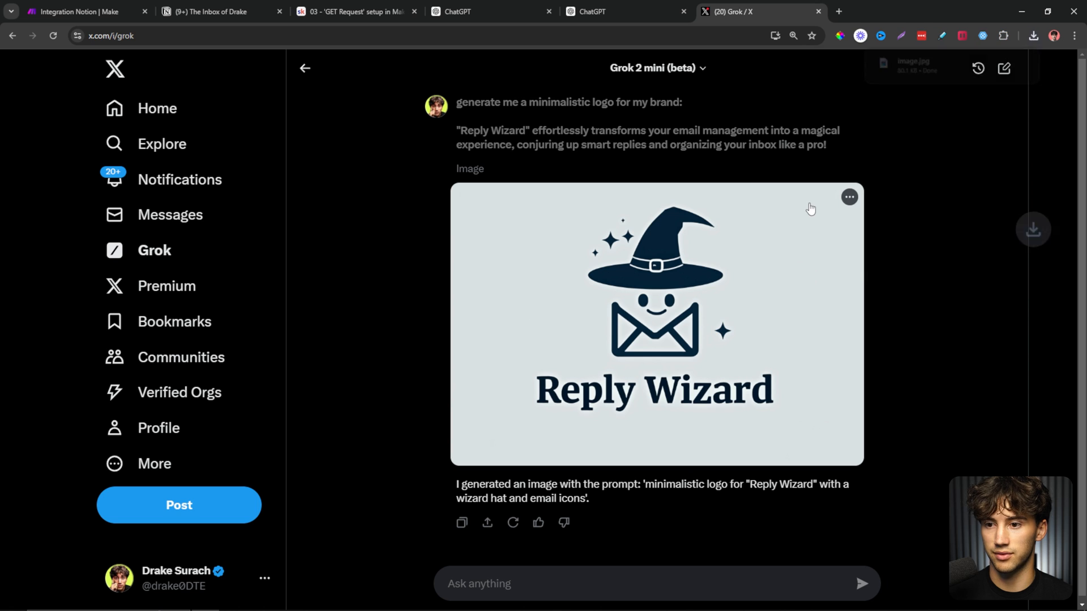
Upload the downloaded Reply Wizard wizard-hat logo as the GPT's picture.
left_click(566, 11)
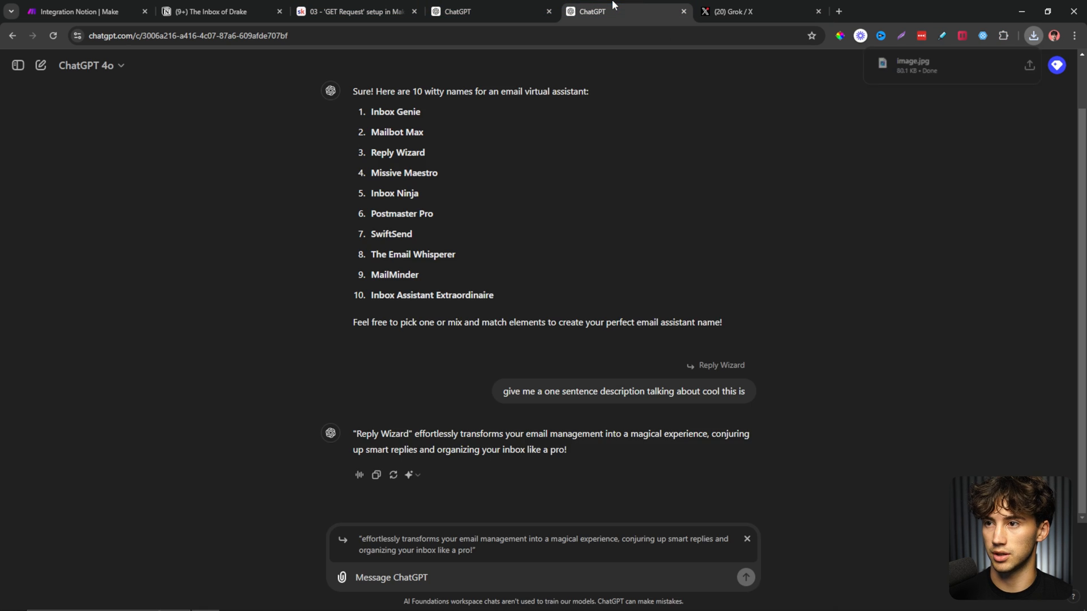
left_click(532, 12)
left_click(279, 142)
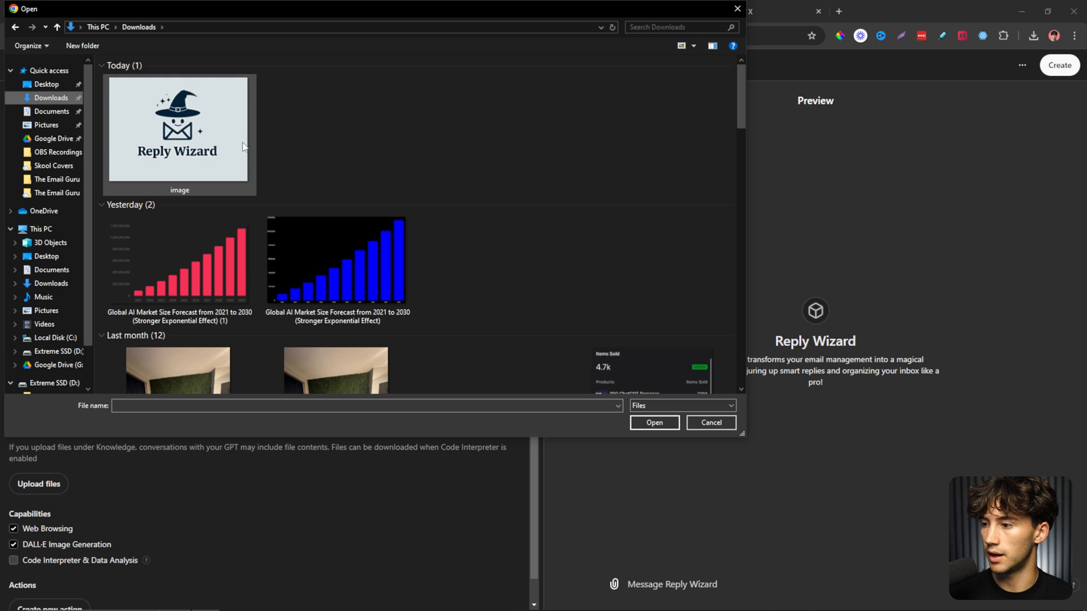
left_click(178, 129)
left_click(655, 423)
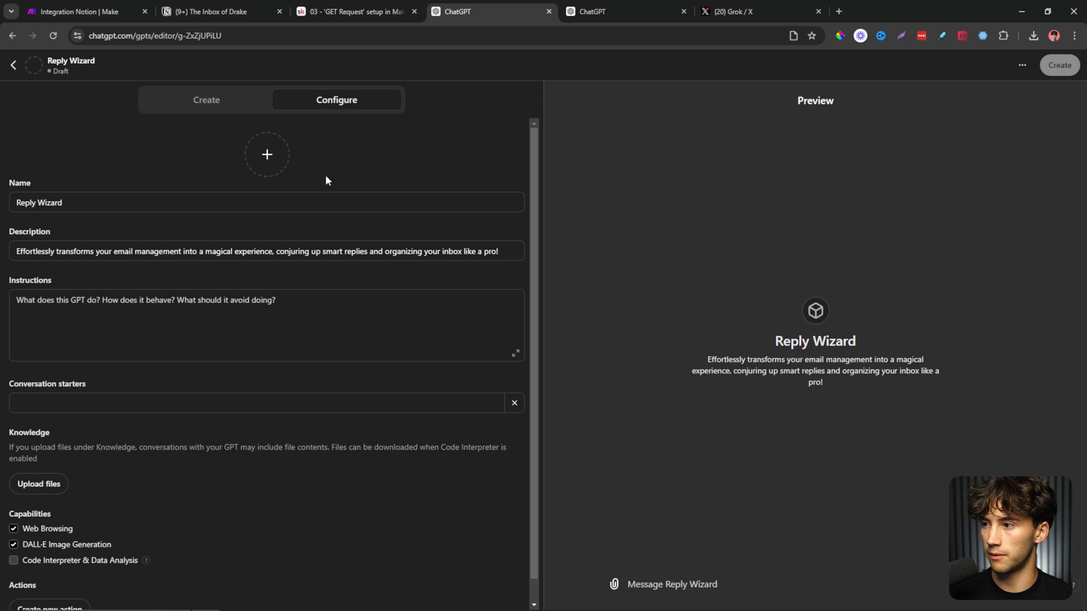
Review the GPT's name, description and instructions fields.
left_click(136, 205)
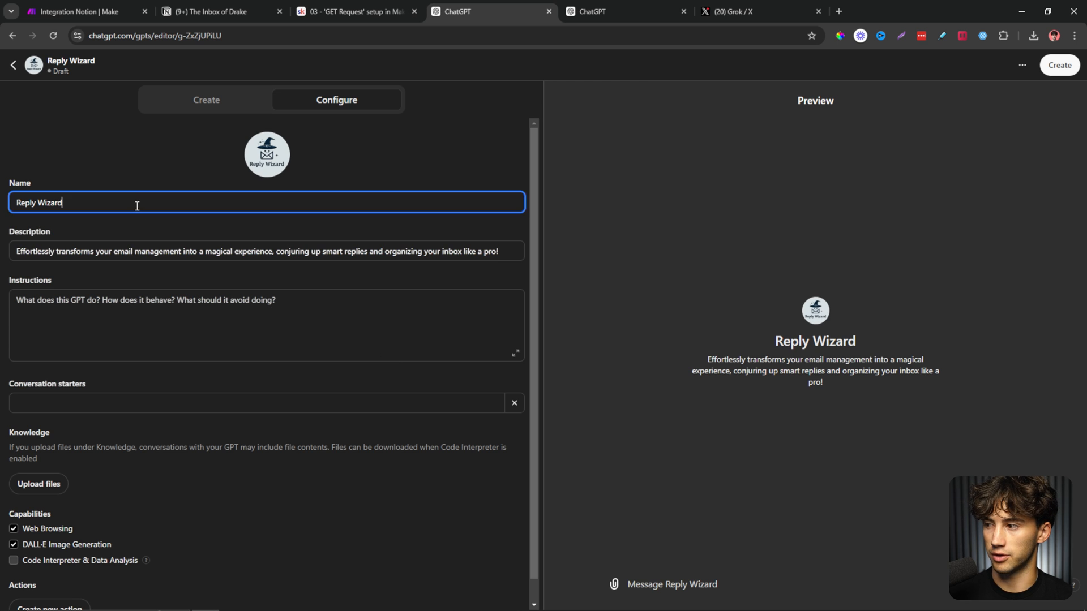
left_click(155, 252)
left_click(275, 300)
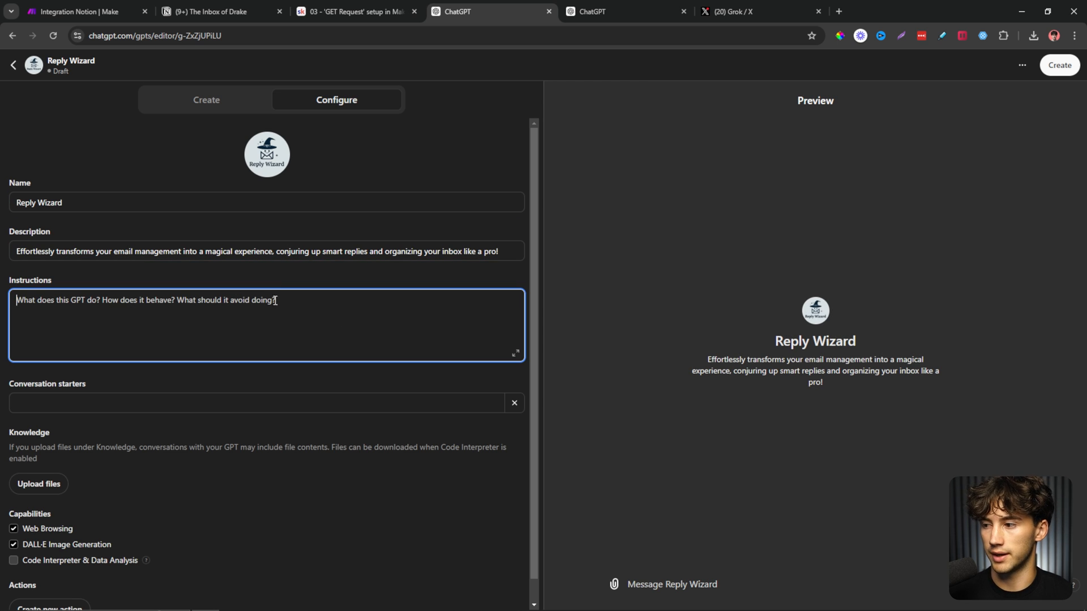
left_click(247, 283)
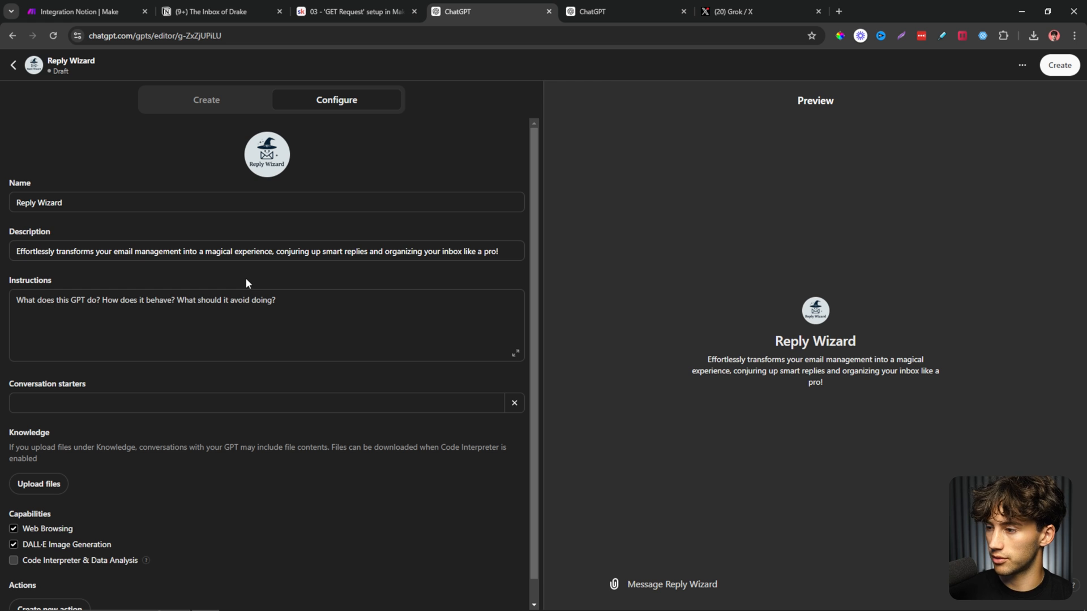
left_click(261, 304)
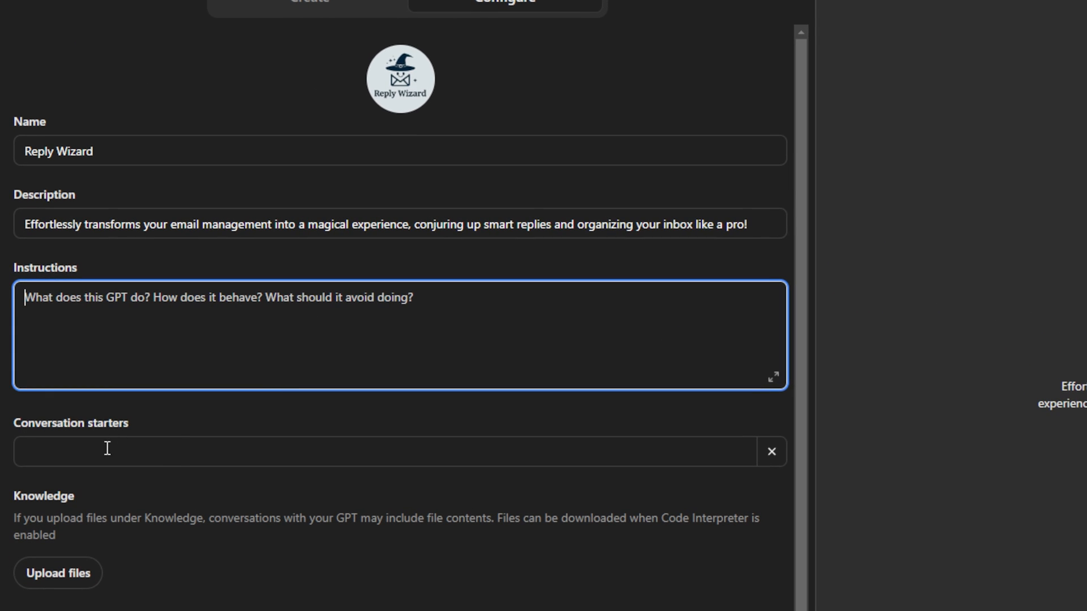
Add 'Fetch Emails' as a conversation starter and confirm it appears in the preview.
left_click(217, 443)
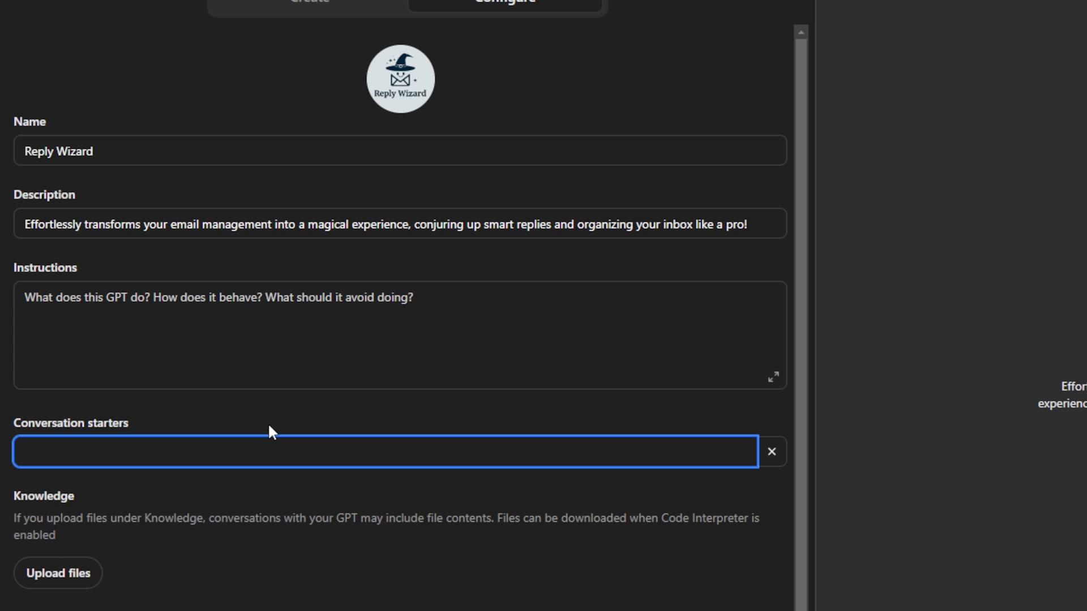
type("Fetch Emails")
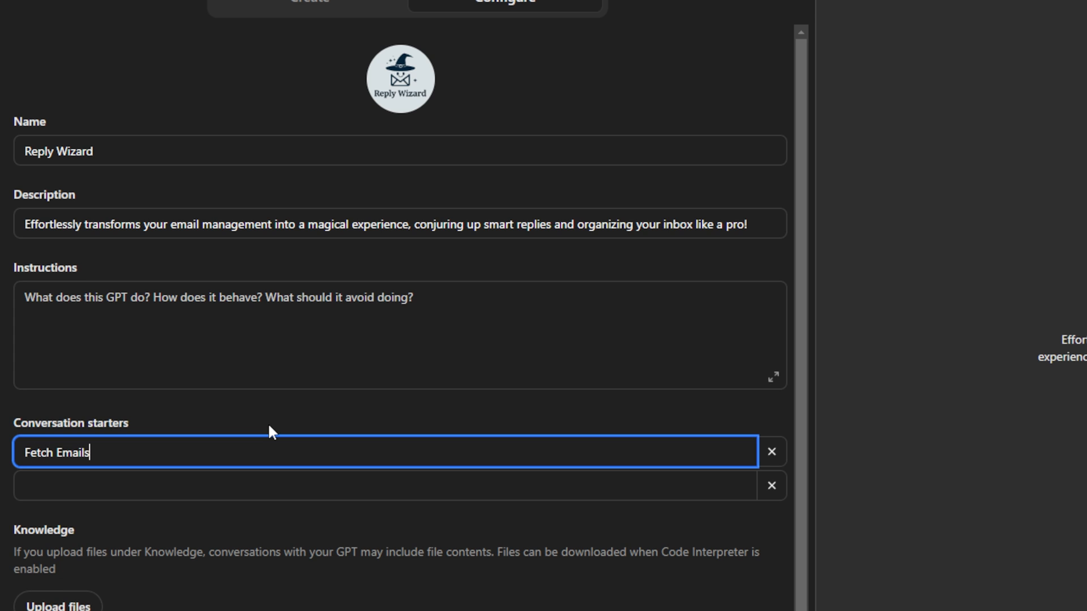
left_click(499, 522)
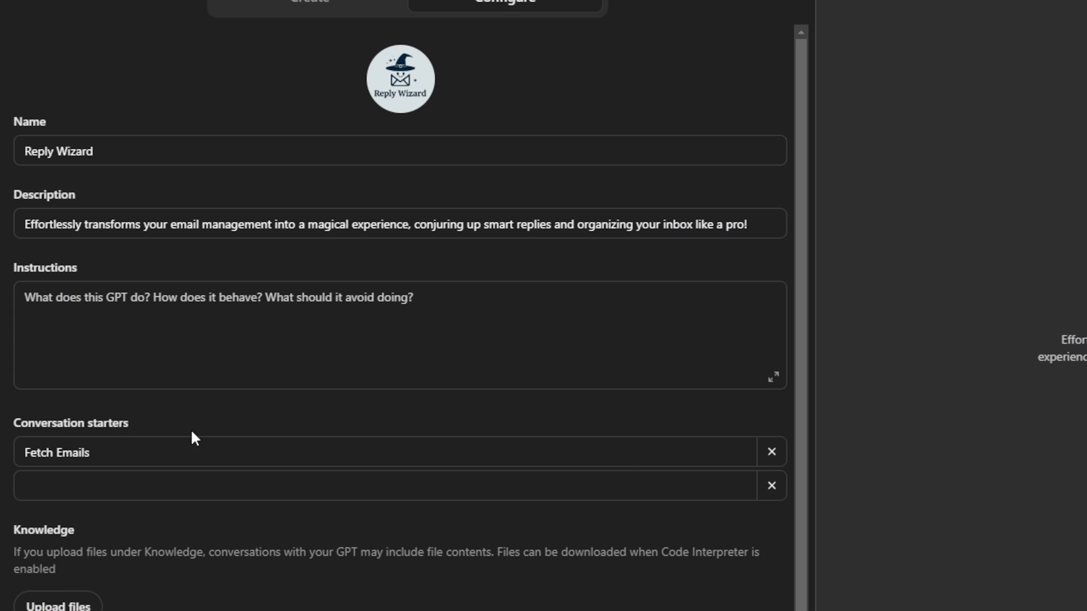
left_click(115, 454)
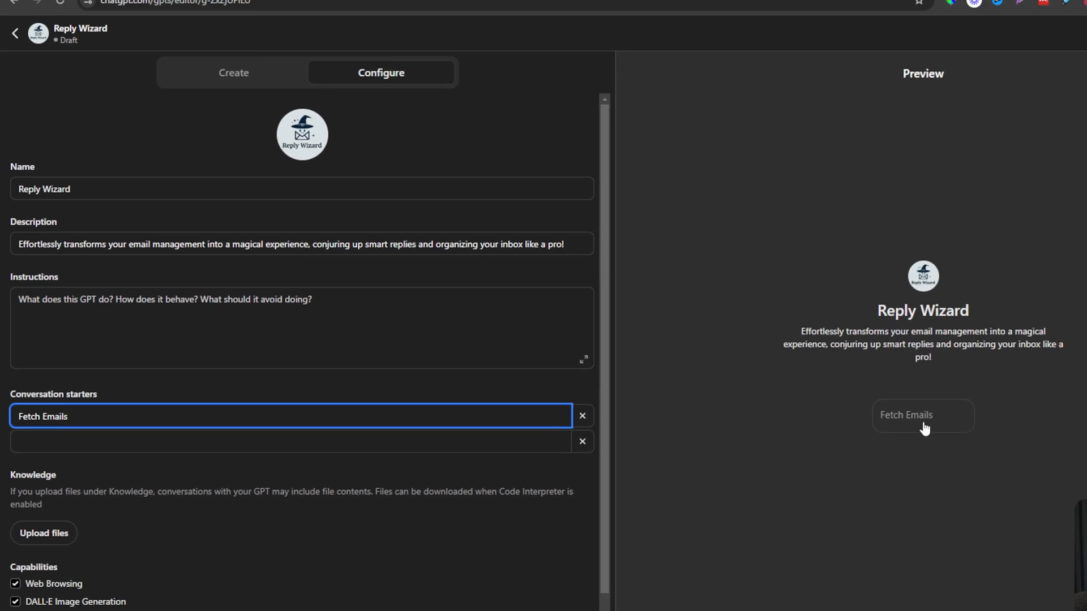
left_click(127, 383)
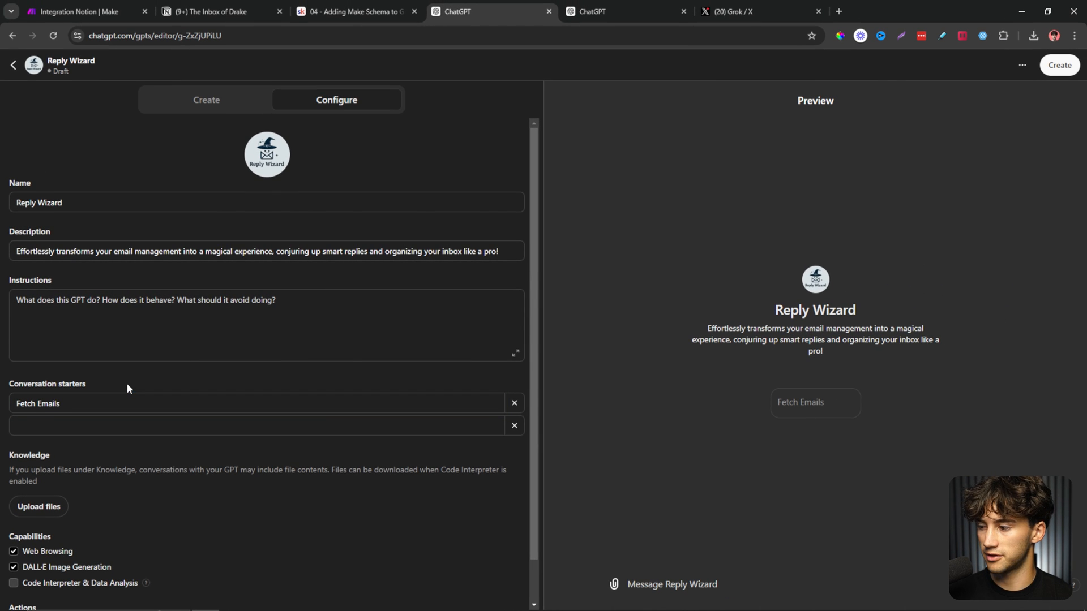
scroll(126, 383, "down", 1)
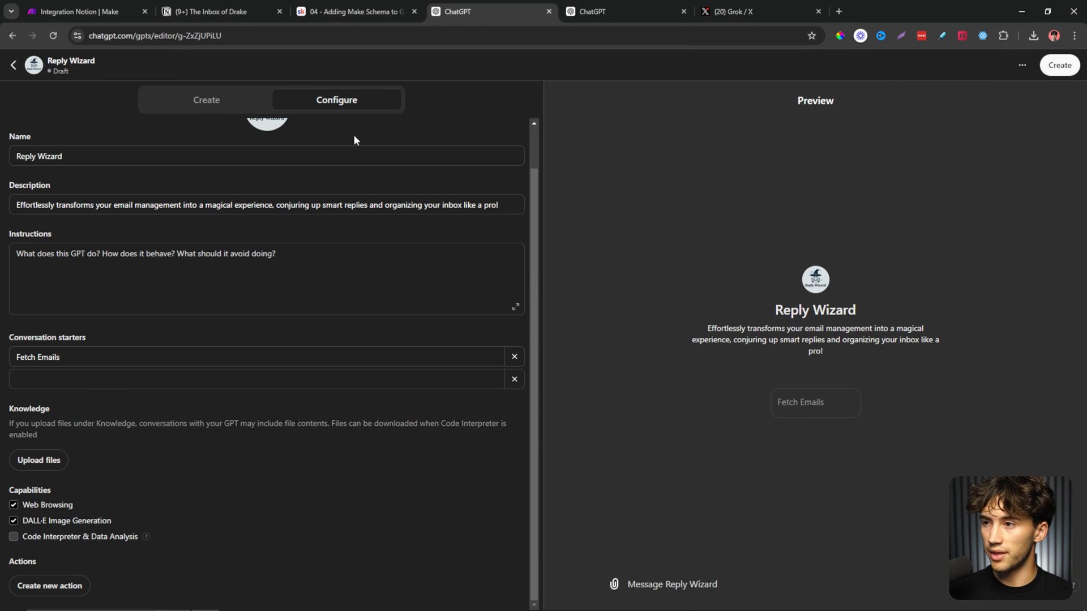
Select the Email Management API schema code in the Skool lesson, then return to the Reply Wizard editor.
left_click(356, 11)
scroll(645, 406, "down", 5)
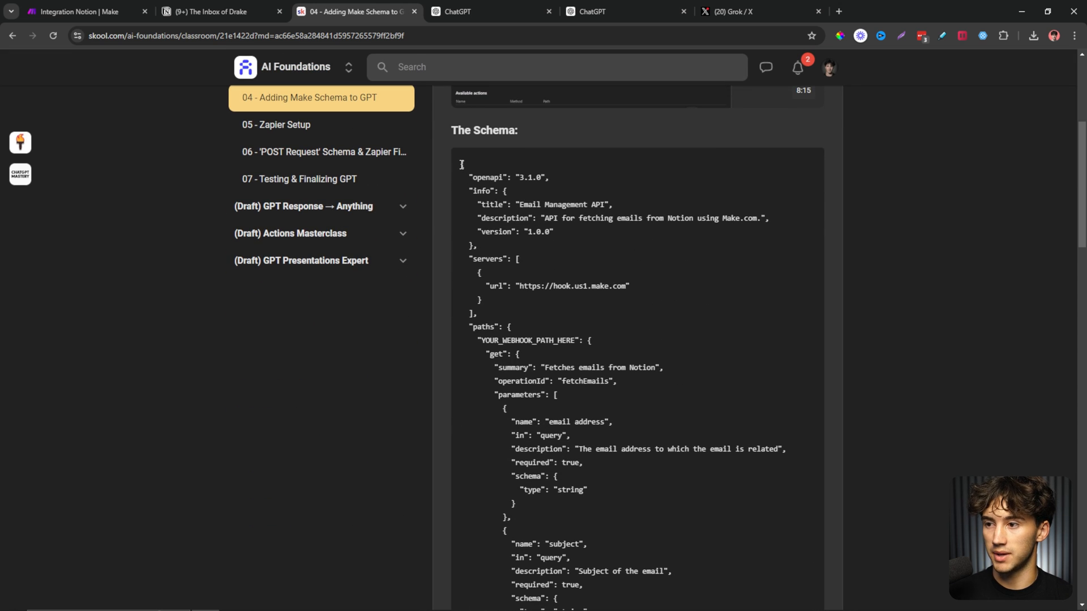
left_click_drag(459, 164, 698, 608)
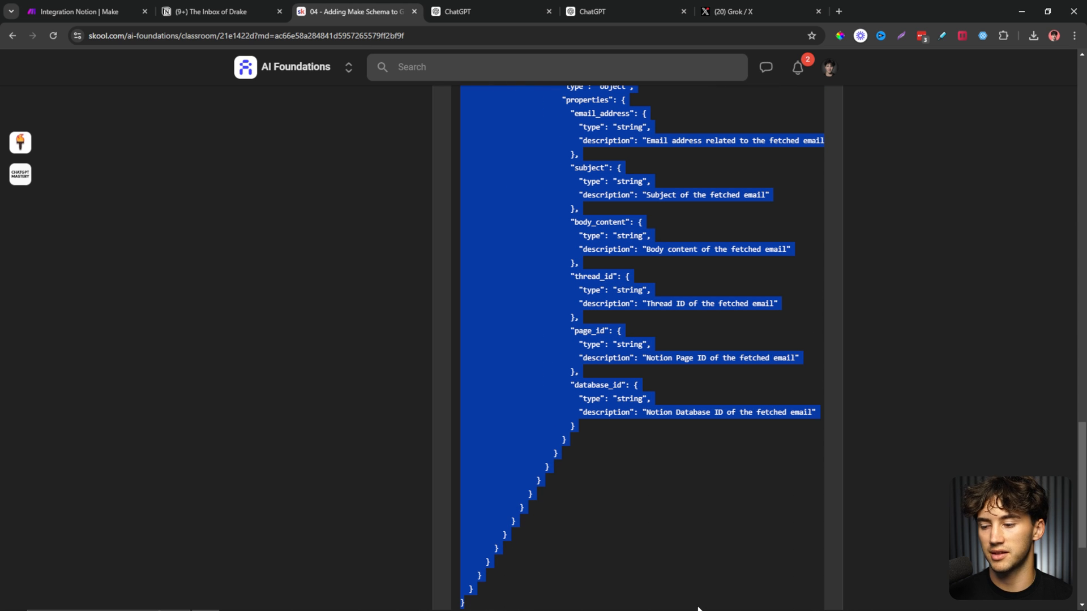
scroll(624, 419, "down", 4)
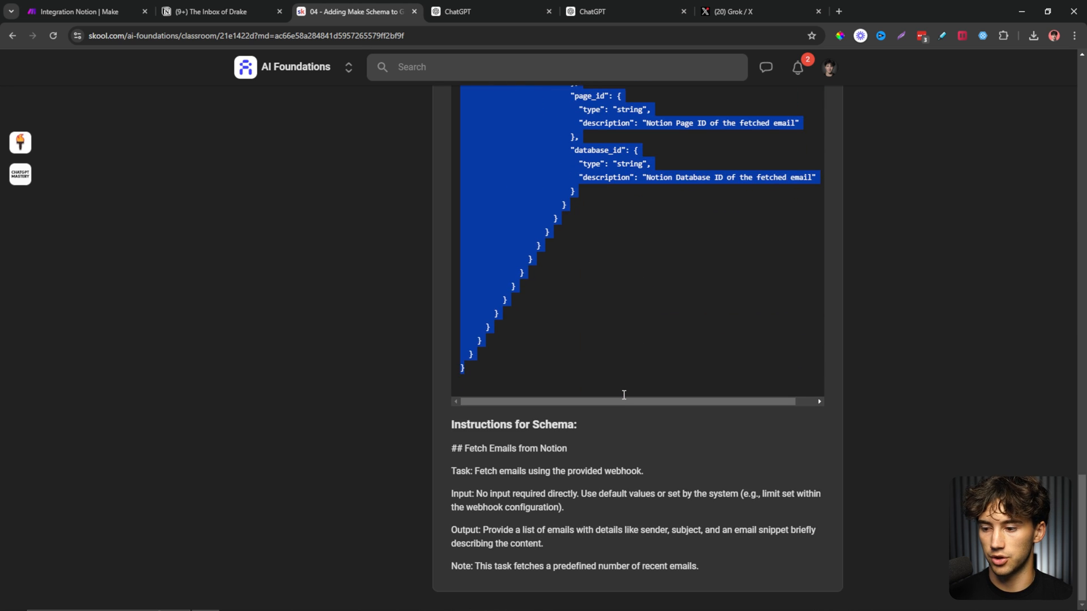
scroll(624, 395, "up", 6)
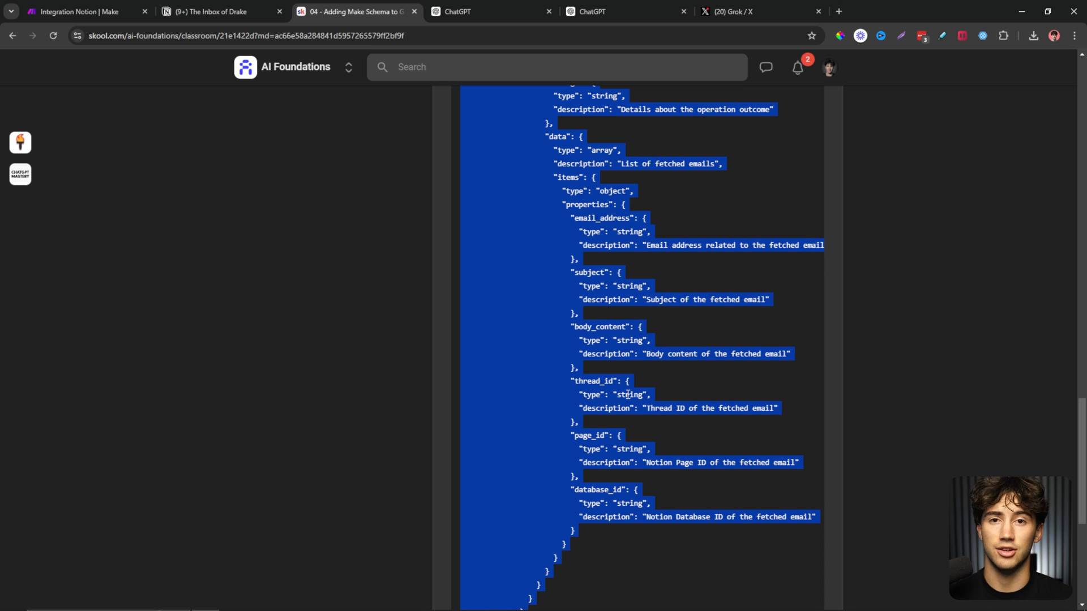
scroll(627, 395, "up", 20)
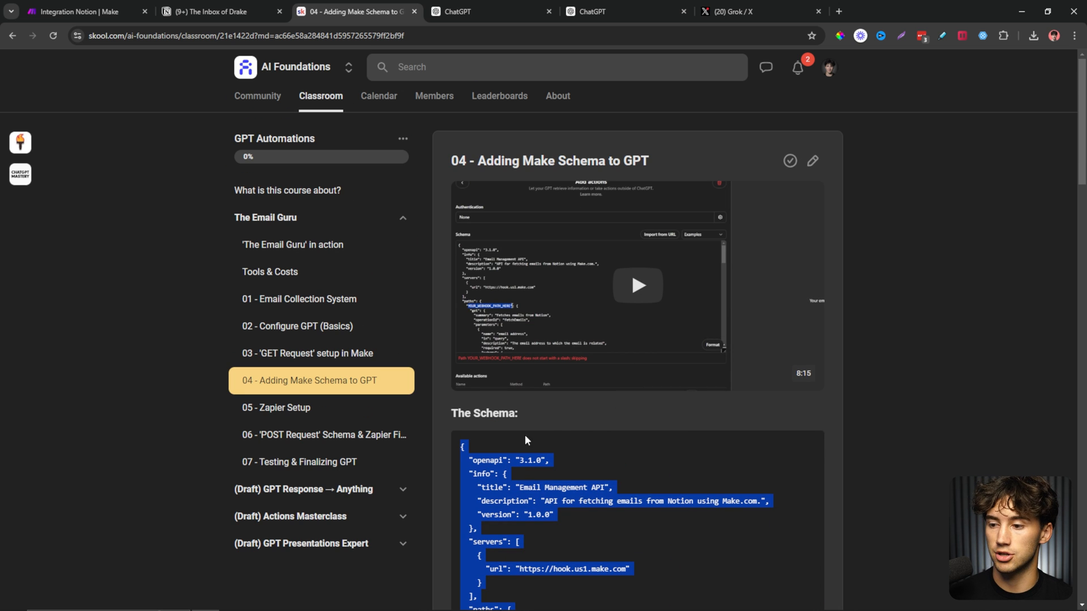
left_click(620, 483)
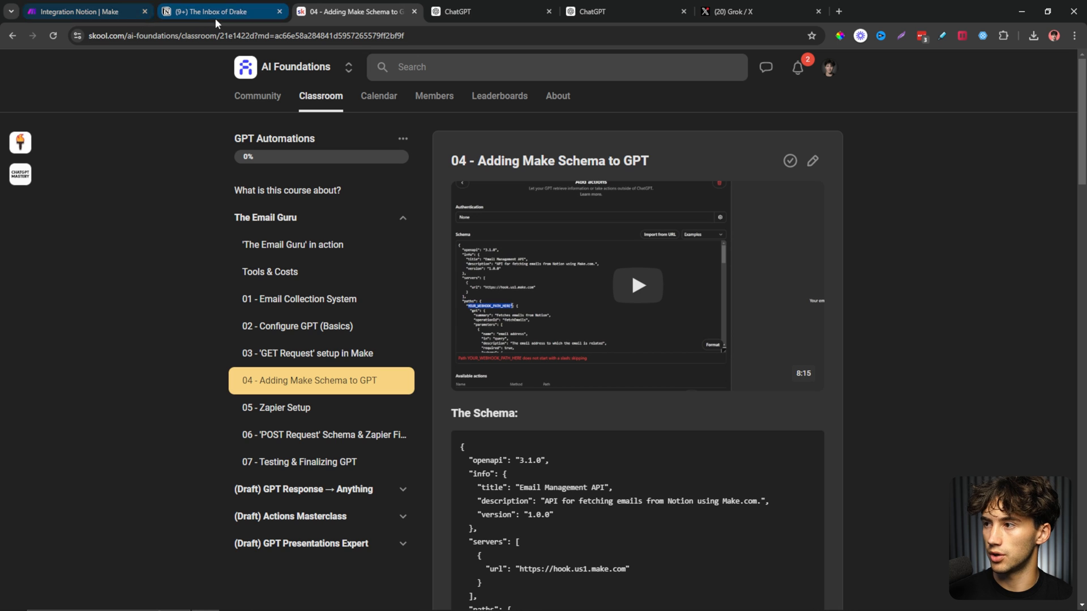
left_click(522, 11)
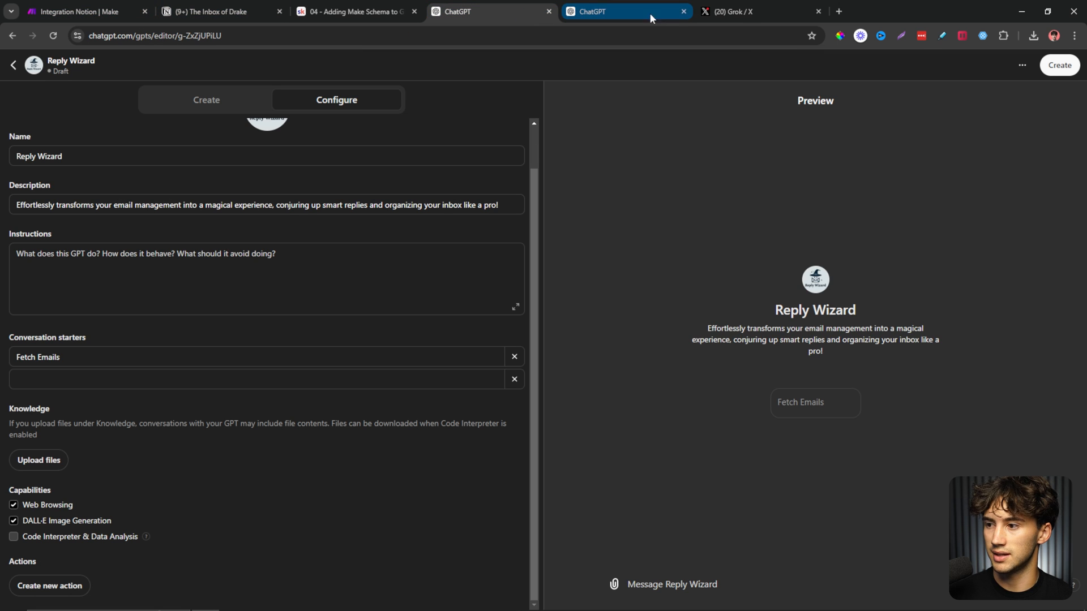
Create a new action from the pasted Email Management API schema and select its YOUR_WEBHOOK_PATH_HERE placeholder.
left_click(684, 12)
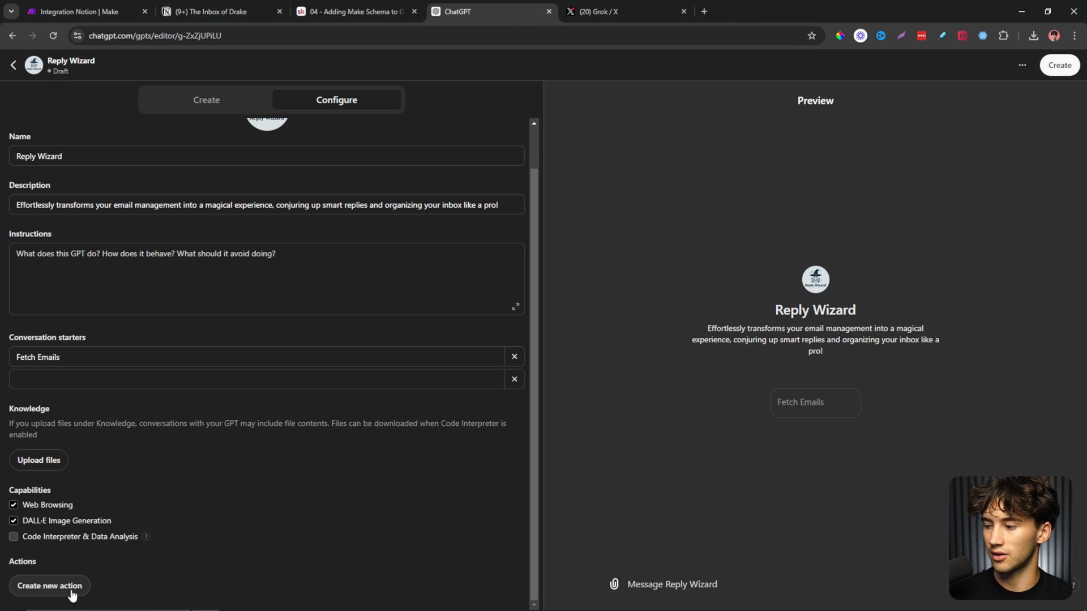
left_click(52, 590)
key("ctrl+v")
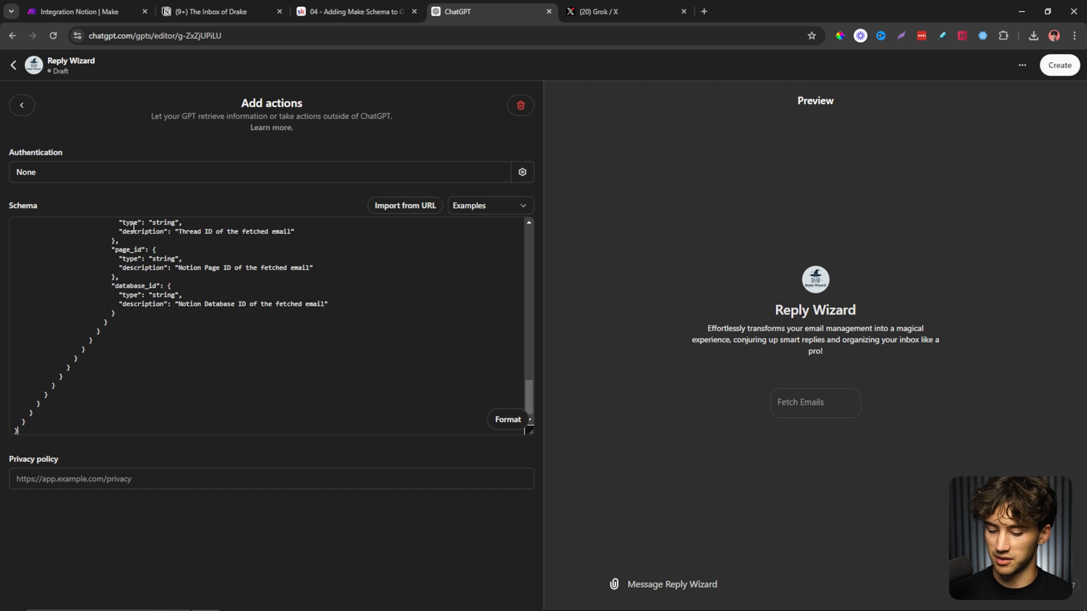
scroll(232, 253, "up", 15)
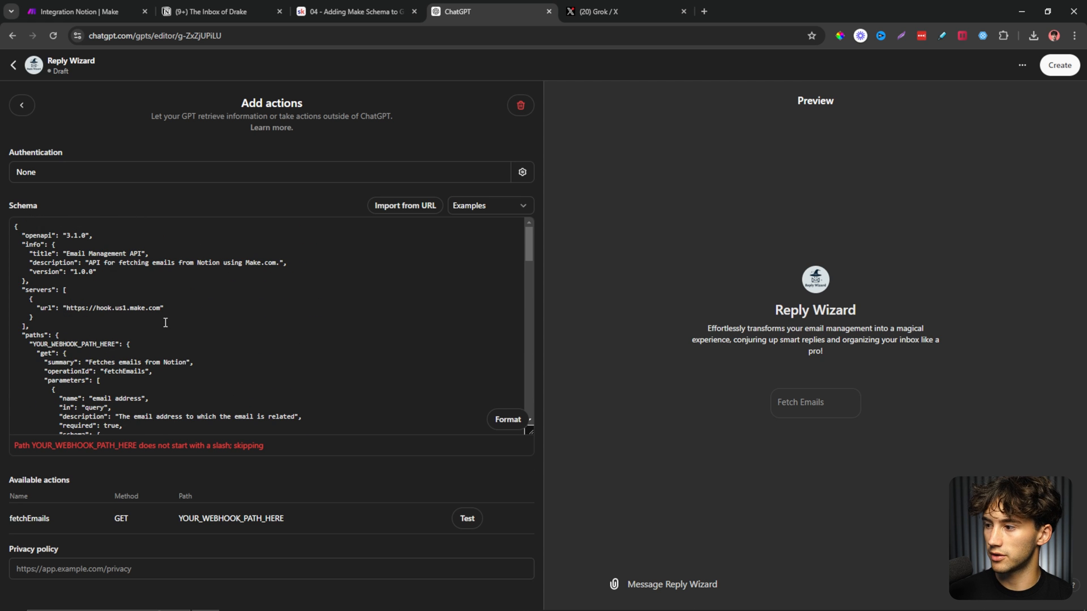
left_click_drag(15, 446, 267, 451)
left_click(117, 391)
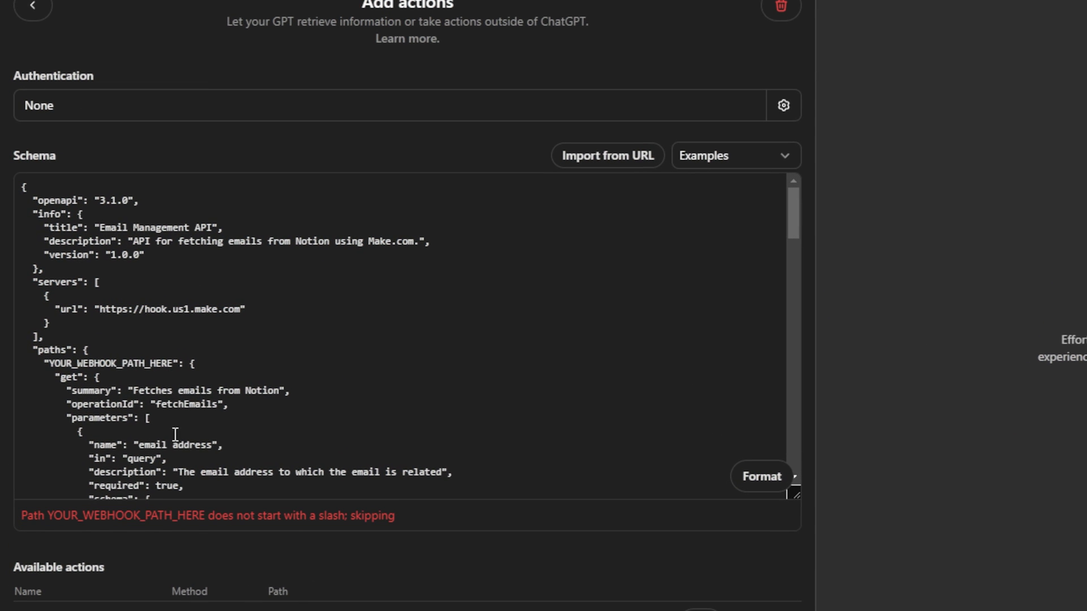
left_click_drag(50, 364, 175, 365)
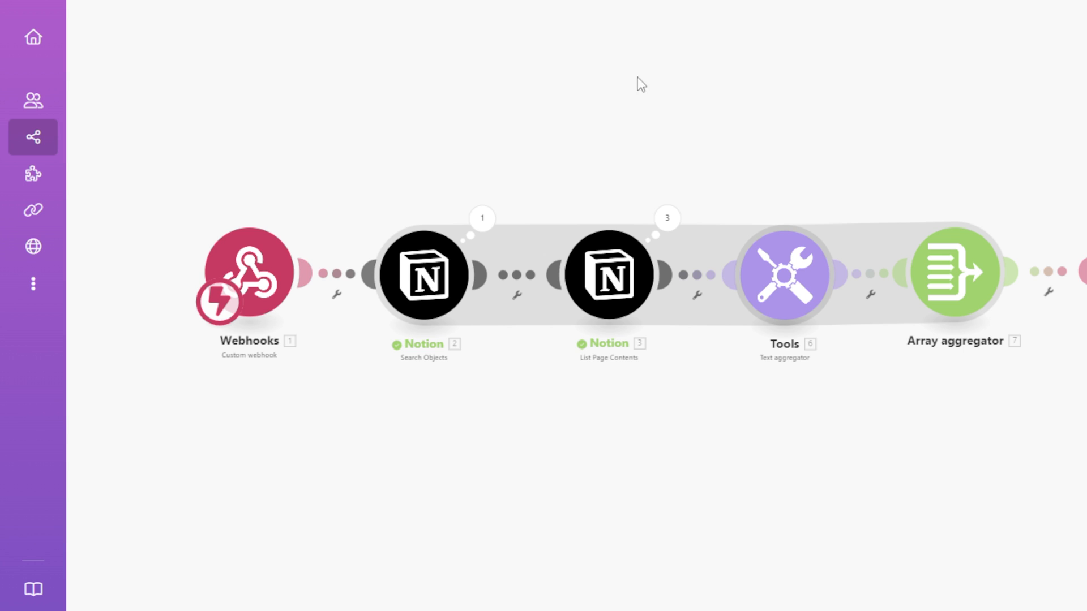
Select the ID at the end of the URL in the Make Webhooks module settings.
left_click(247, 280)
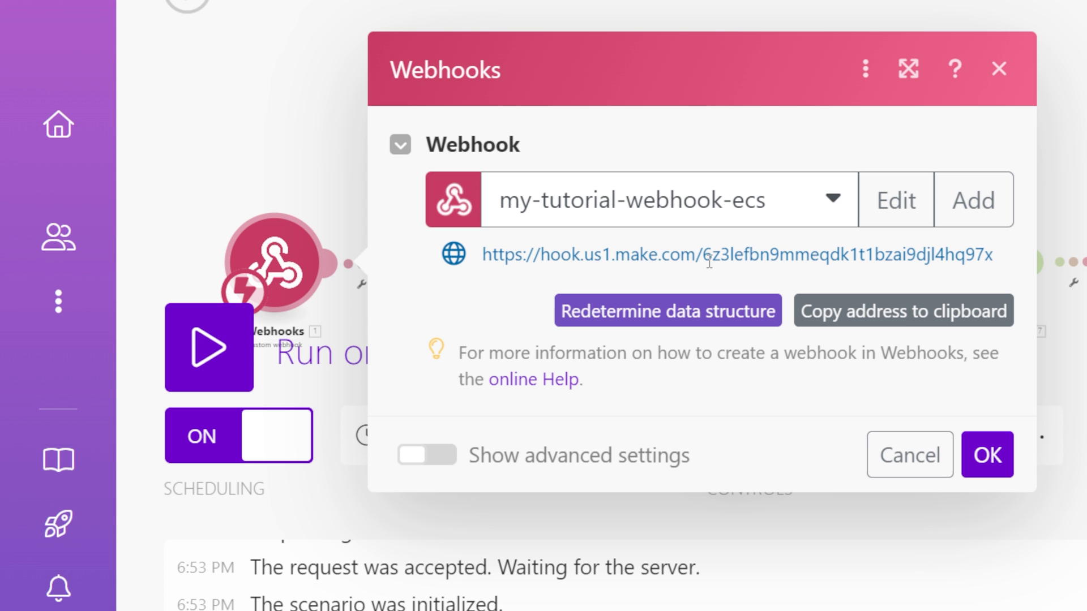
left_click_drag(703, 259, 1001, 259)
mouse_move(701, 261)
left_mouse_down()
mouse_move(721, 251)
mouse_move(974, 262)
mouse_move(703, 261)
left_mouse_up()
key("ctrl+c")
left_click(994, 257)
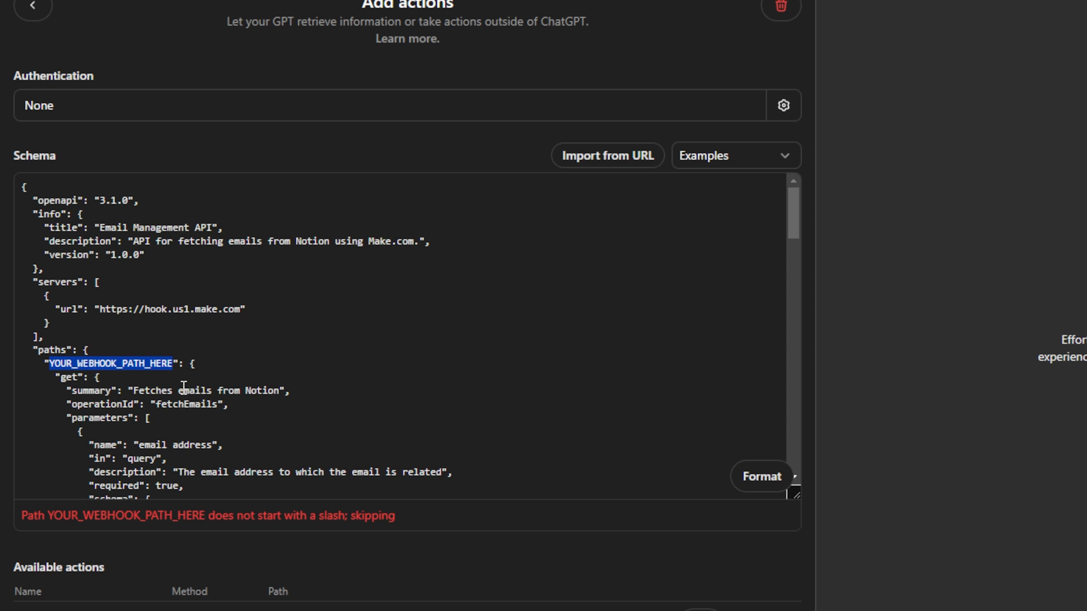
Replace the YOUR_WEBHOOK_PATH_HERE placeholder with the Make webhook ID in the schema.
key("ctrl+v")
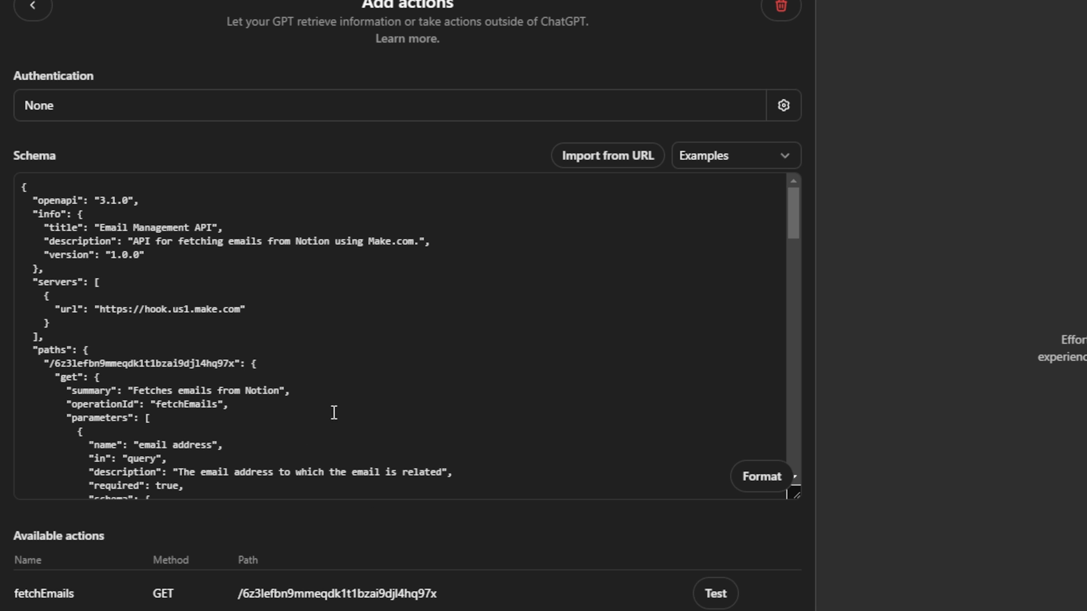
scroll(366, 370, "down", 5)
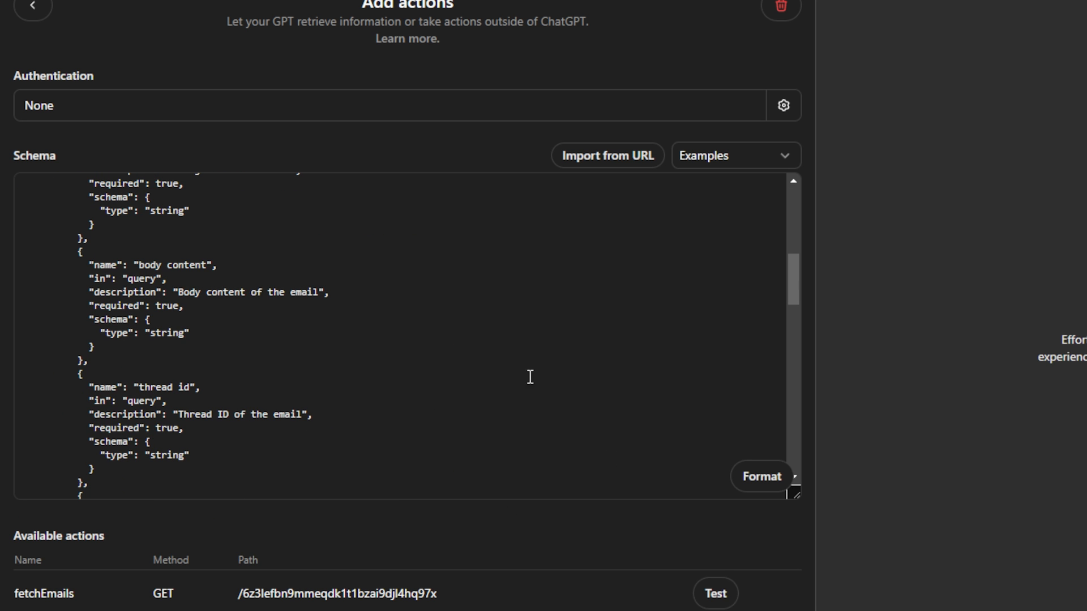
scroll(533, 401, "down", 5)
scroll(571, 468, "down", 5)
scroll(582, 493, "up", 10)
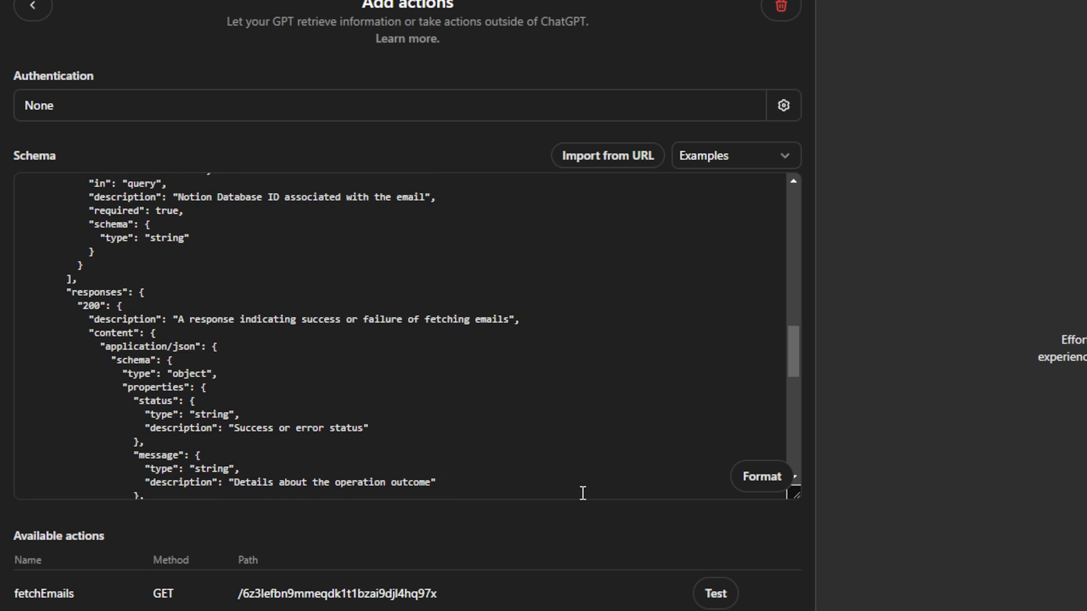
scroll(583, 492, "up", 3)
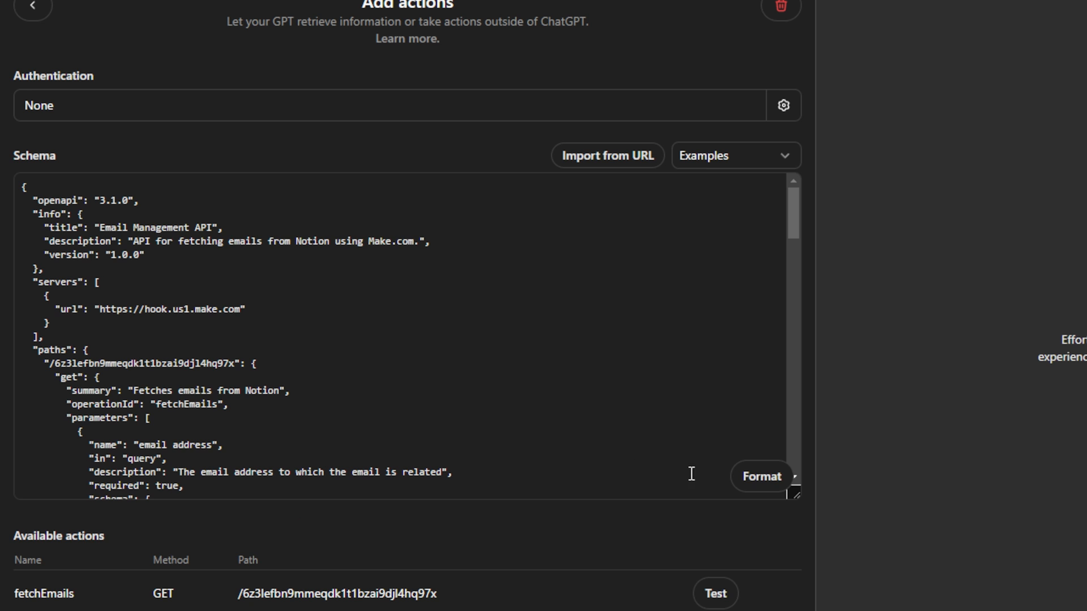
Test the fetchEmails action with Always Allow, returning three Notion email entries.
left_click(721, 595)
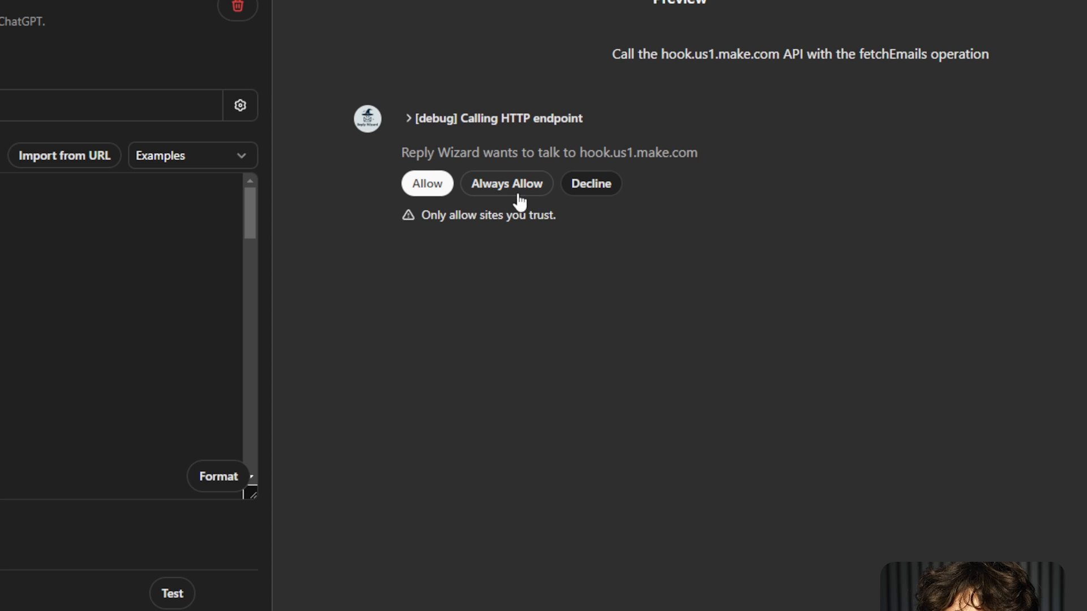
left_click(521, 191)
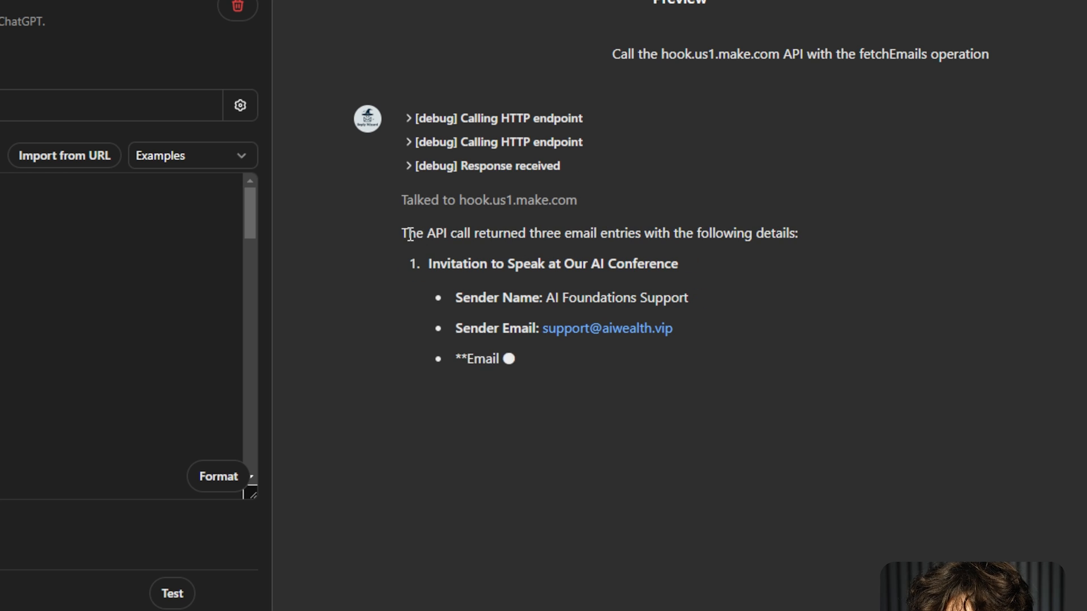
left_click_drag(410, 234, 594, 235)
left_click(762, 258)
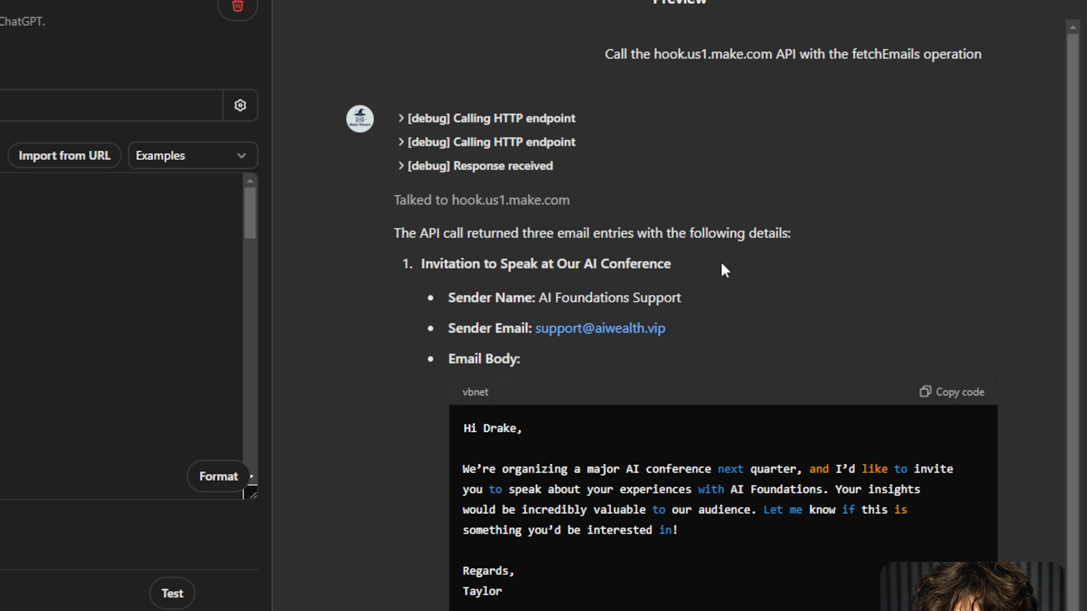
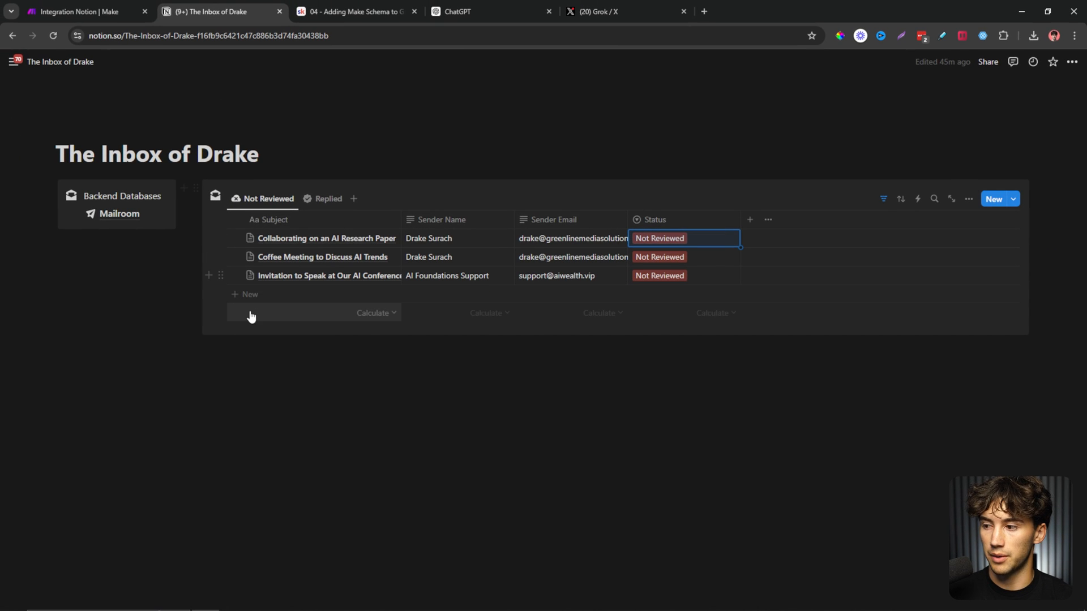
Add a new inbox row with subject 'hello', a sender name and a sender email address.
left_click(249, 294)
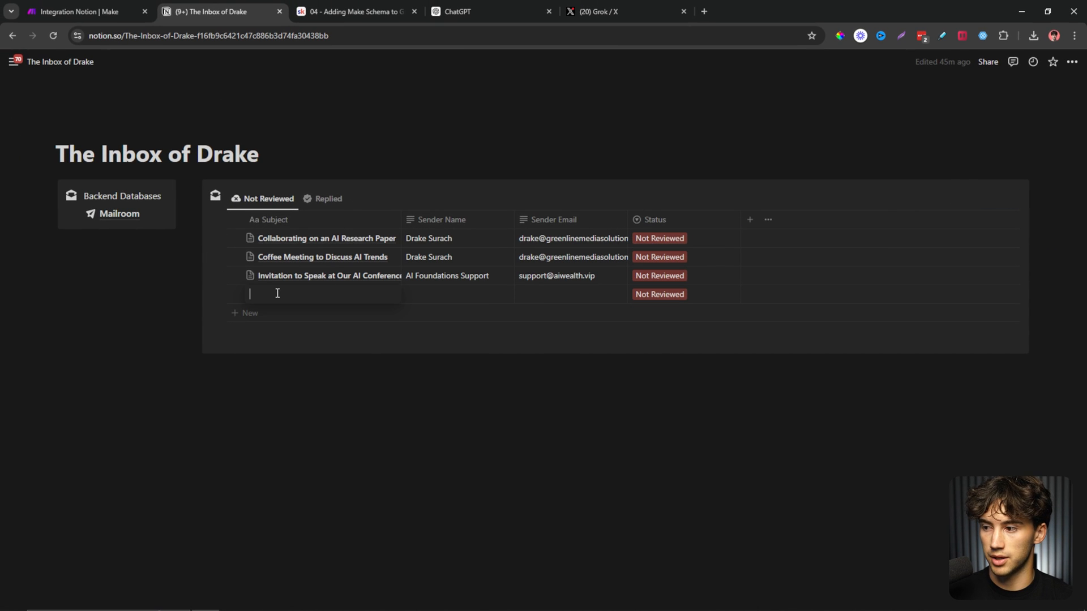
type("hello")
key("Return")
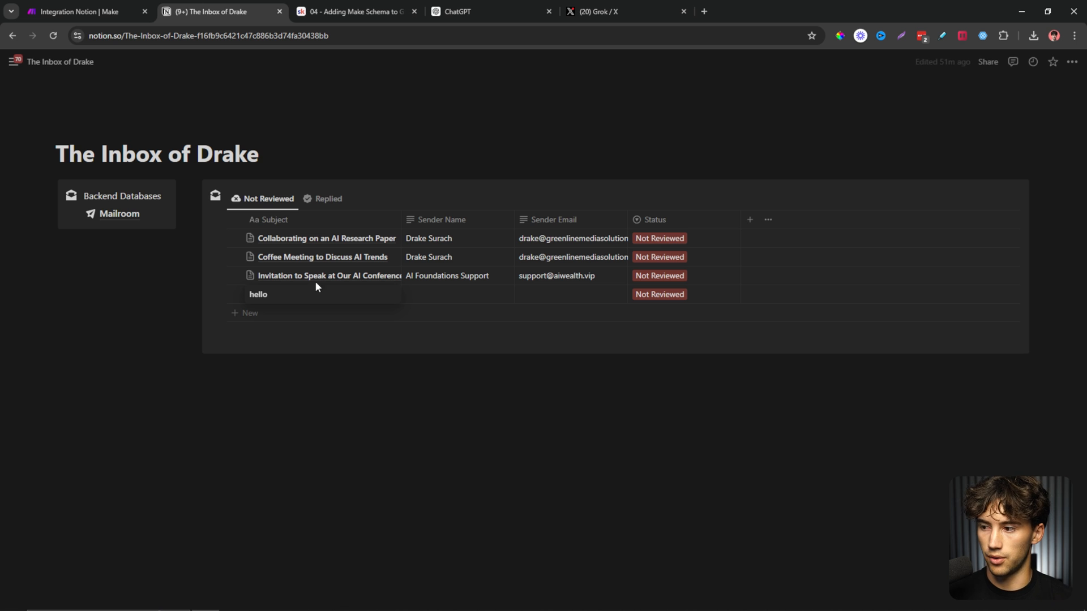
left_click(444, 299)
type("example@example.com")
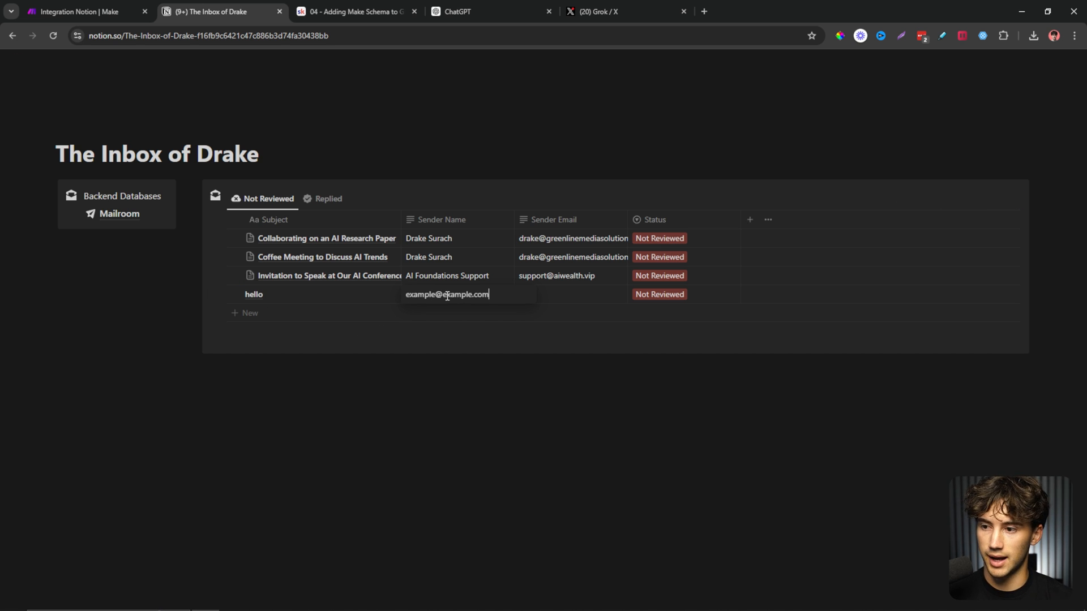
left_click(565, 292)
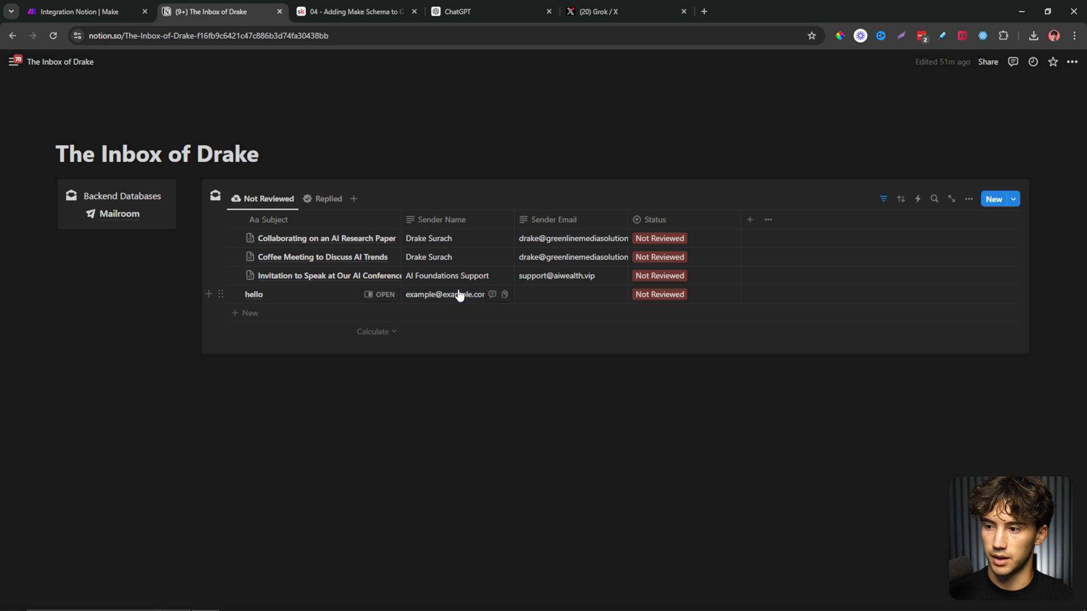
left_click(459, 293)
key("ctrl+a")
key("ctrl+c")
left_click(589, 301)
left_click(590, 298)
key("ctrl+v")
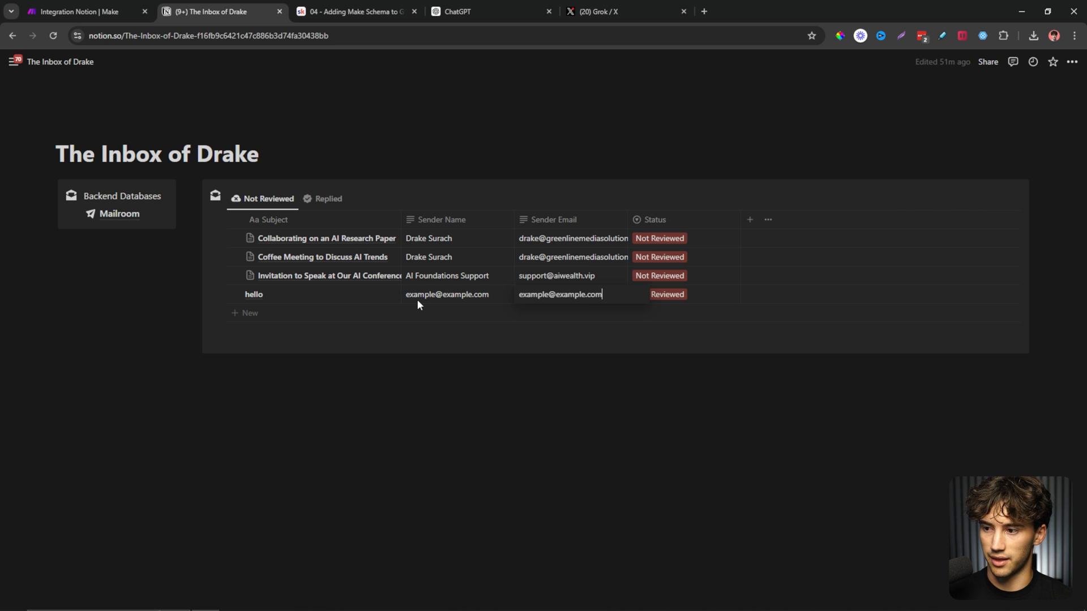
Correct the sender name to 'Example' and give the hello entry the body text 'YOO'.
left_click(440, 297)
triple_click(446, 296)
type("Example")
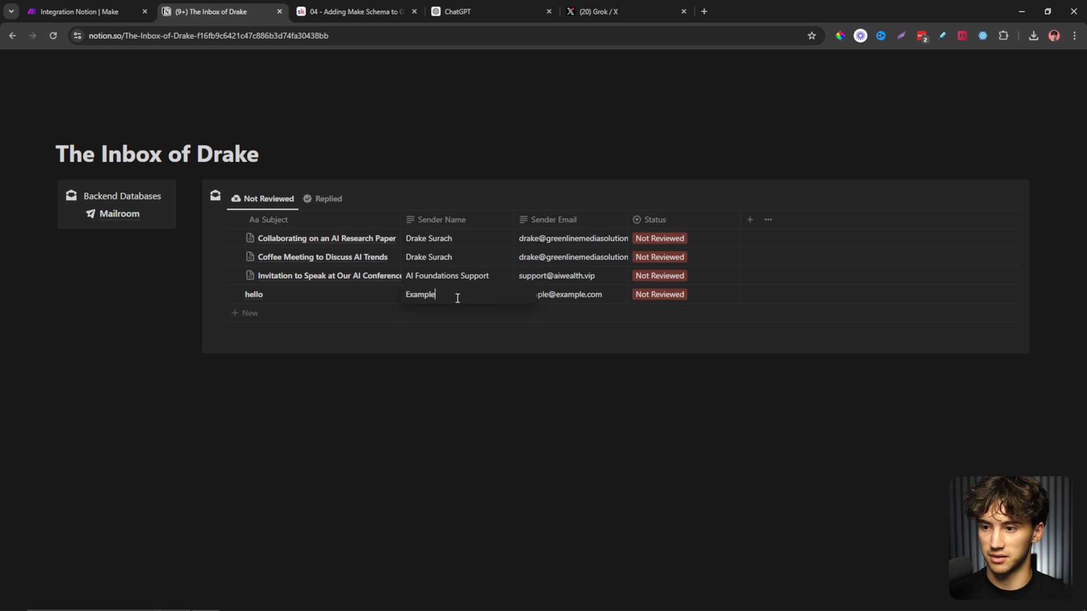
key("Escape")
left_click(382, 296)
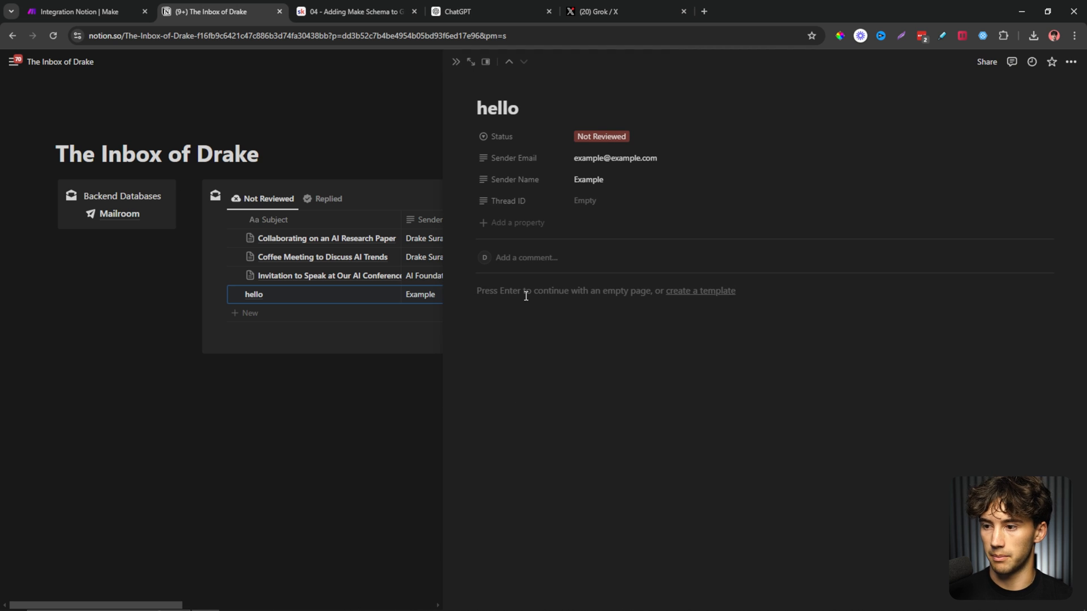
type("YOOOOOOOO")
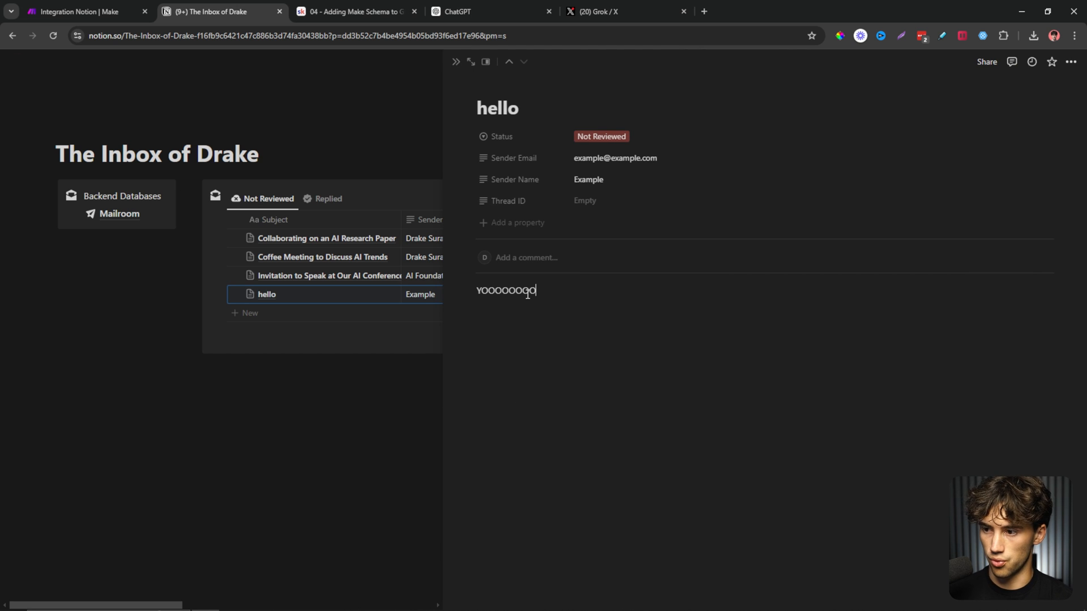
left_click(458, 62)
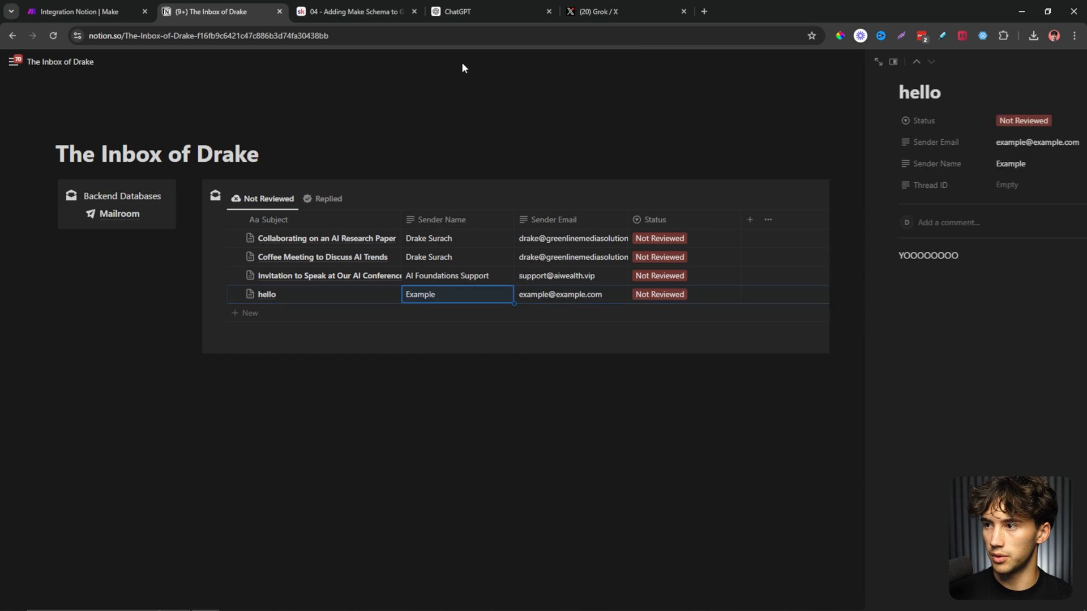
Re-test fetchEmails so the preview returns the hello email as a fourth entry, then go back to Configure.
left_click(496, 8)
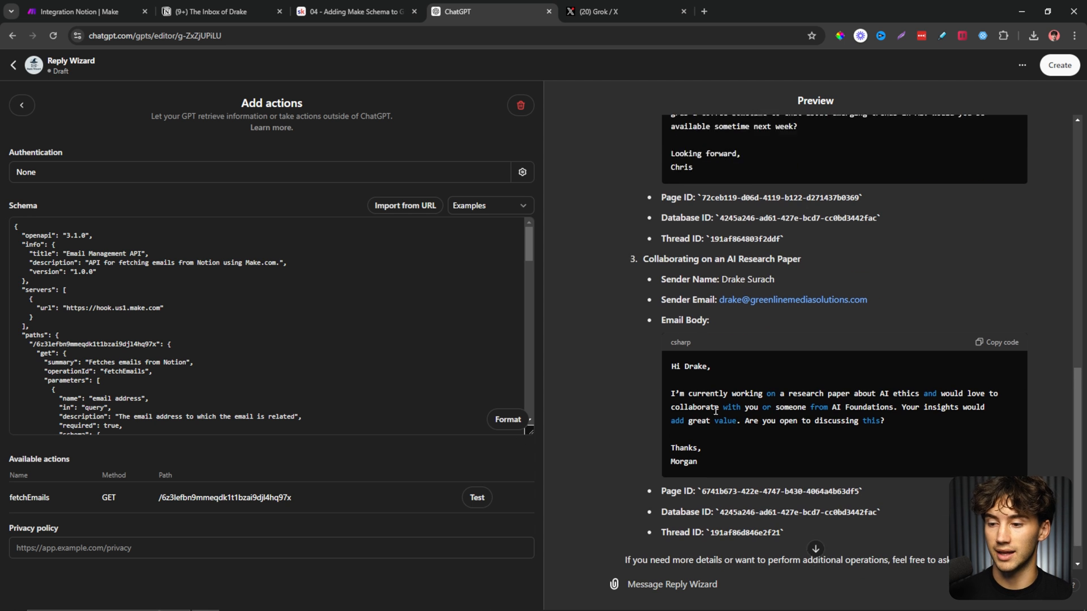
left_click(481, 505)
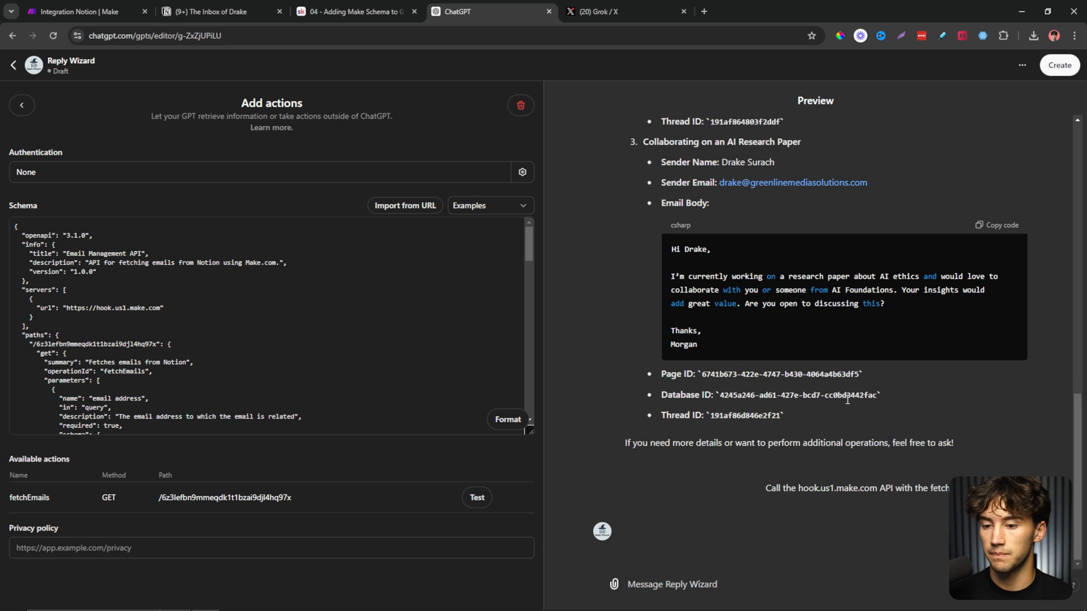
scroll(848, 399, "up", 13)
scroll(847, 399, "down", 7)
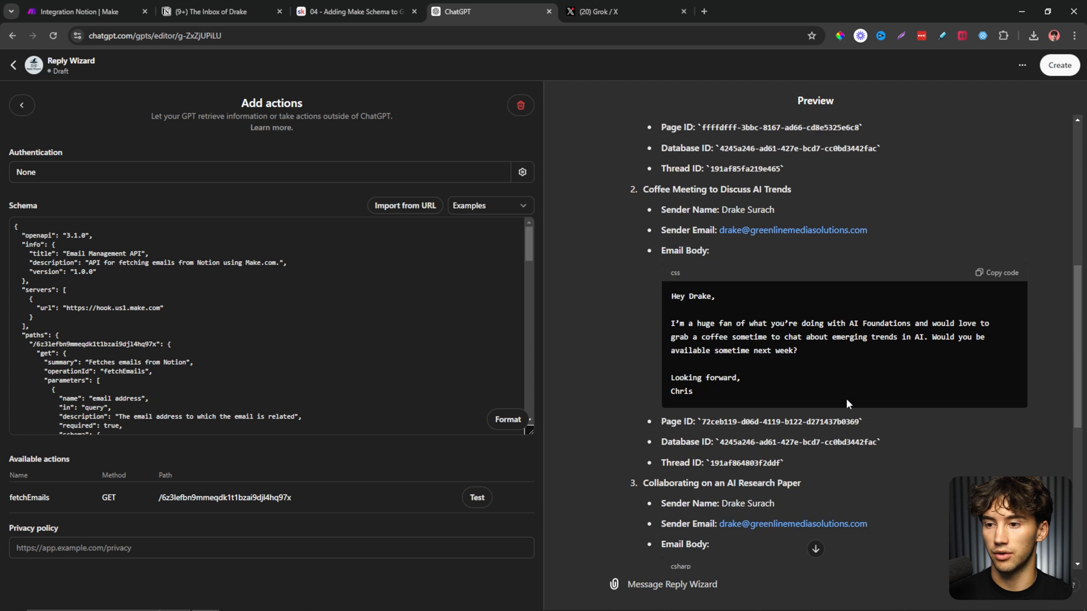
scroll(845, 398, "down", 6)
left_click(356, 12)
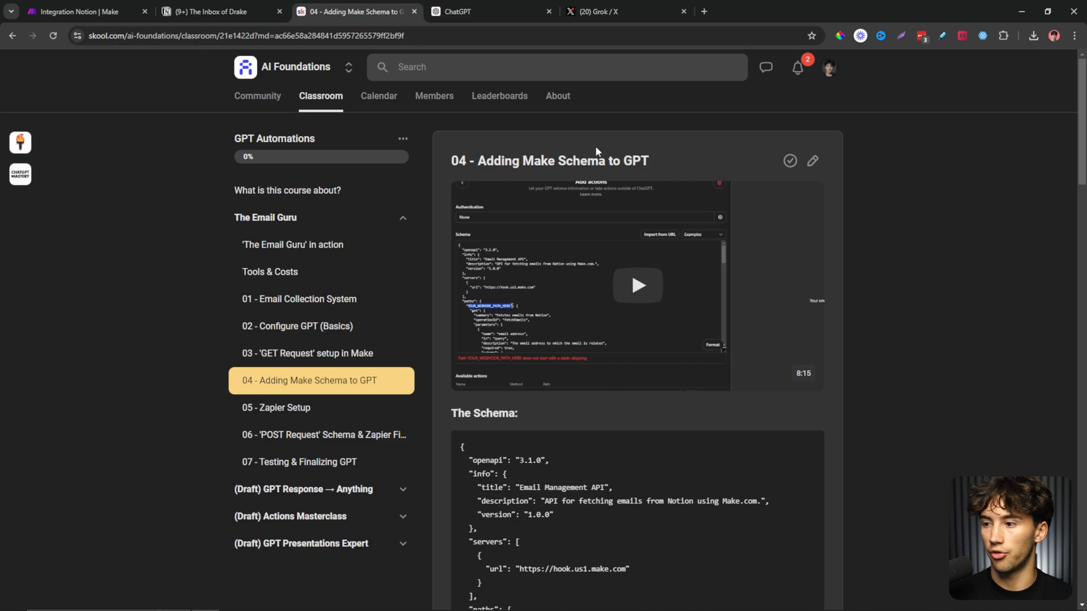
left_click(249, 12)
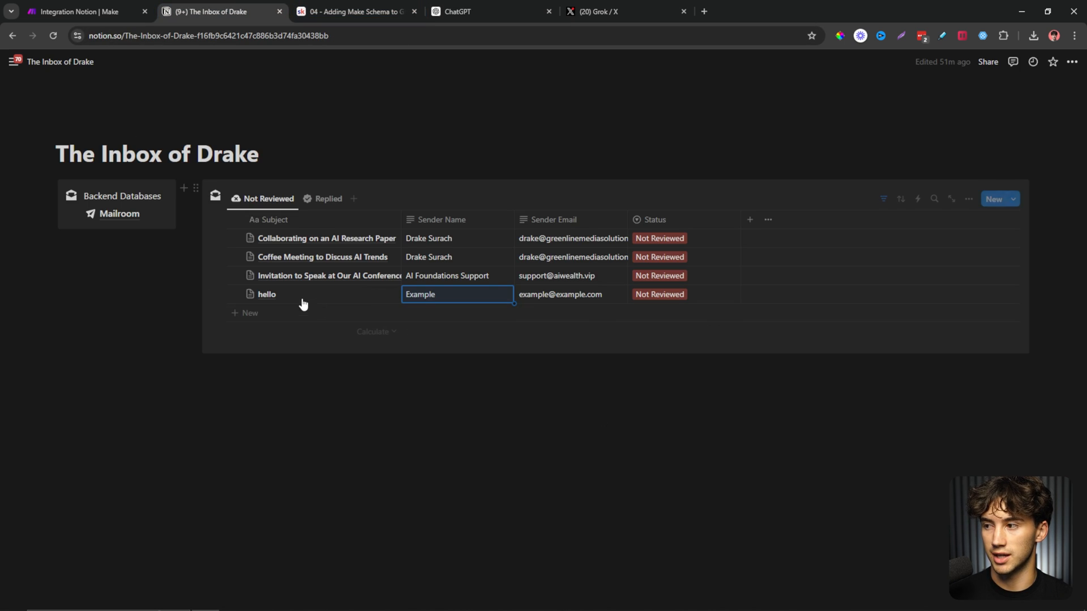
left_click(536, 384)
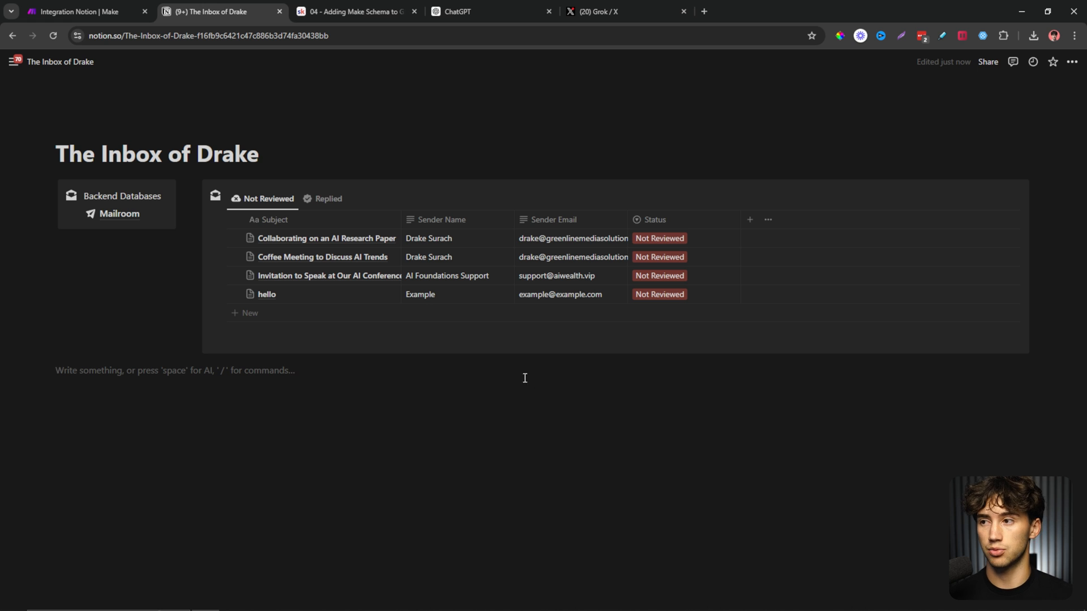
left_click(487, 11)
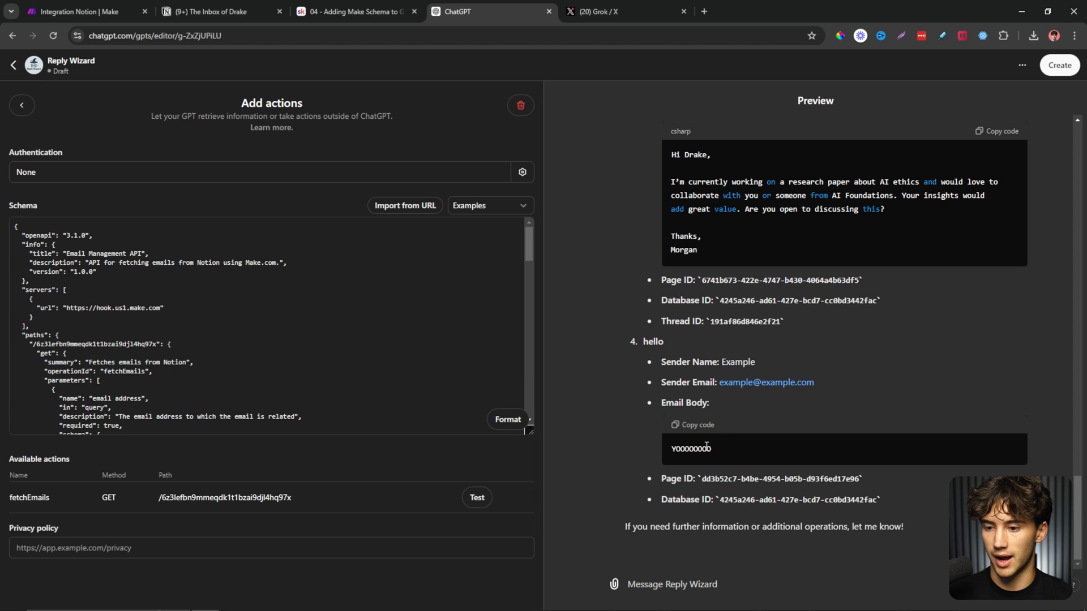
left_click(762, 408)
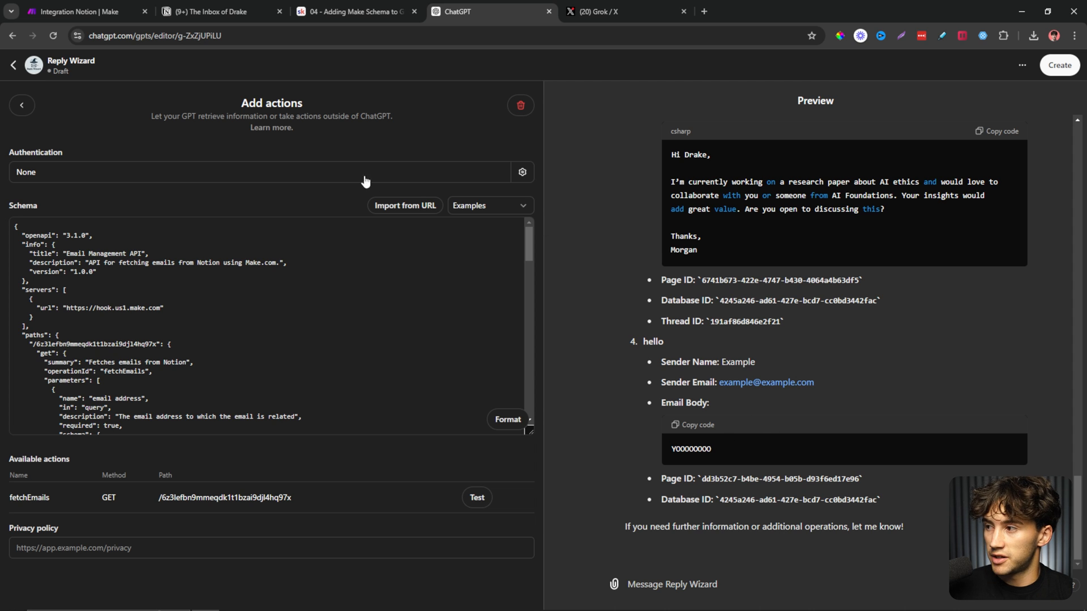
left_click(20, 107)
Copy the professional email assistant prompt from lesson '02 - Configure GPT (Basics)' for the Instructions field.
left_click(291, 307)
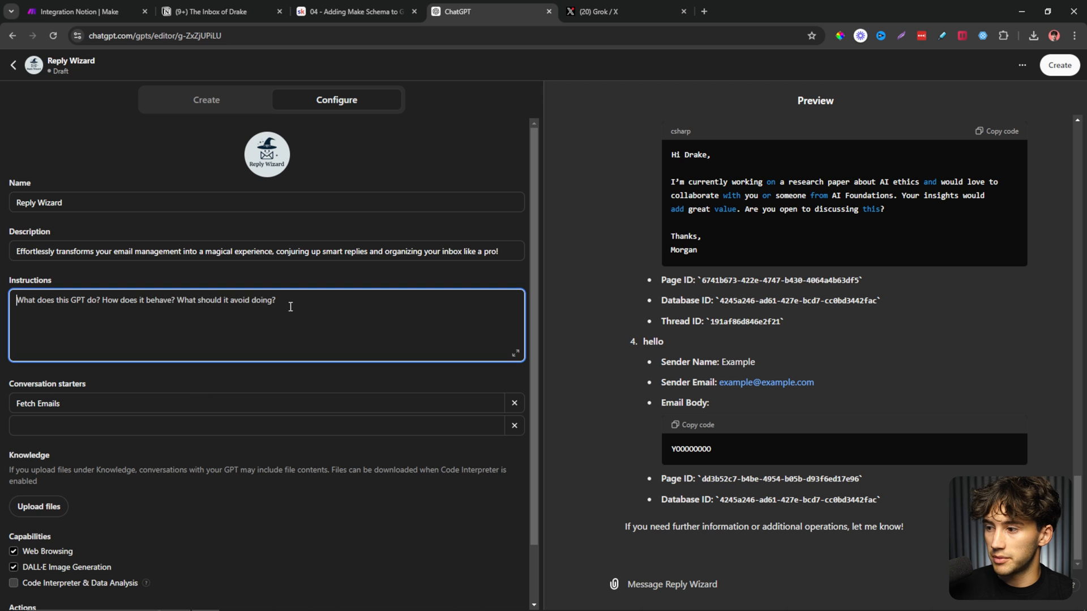
left_click(350, 12)
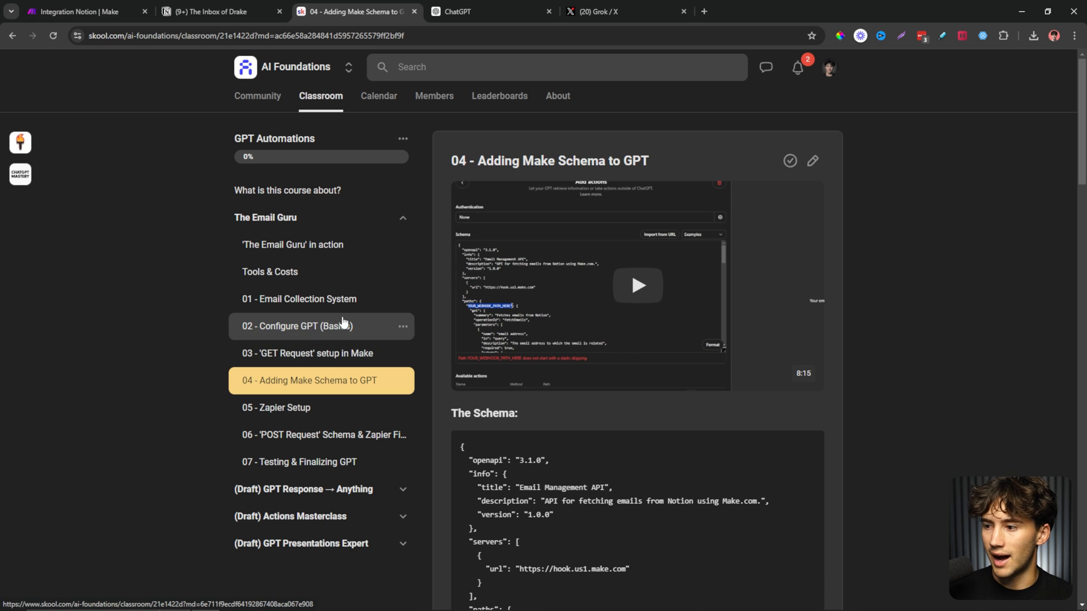
left_click(292, 337)
scroll(641, 365, "down", 3)
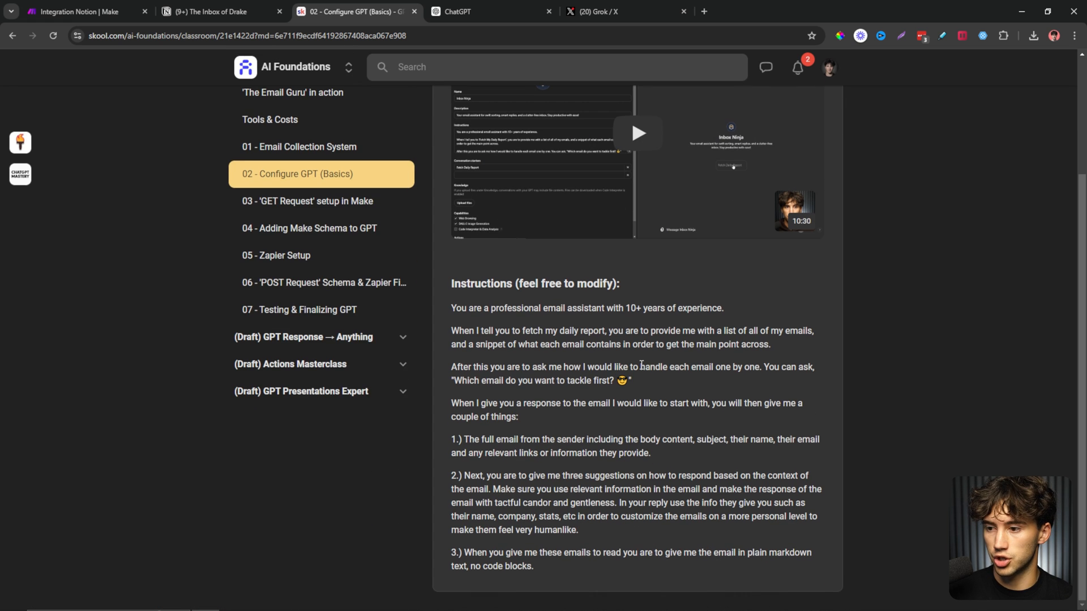
left_click_drag(446, 306, 599, 567)
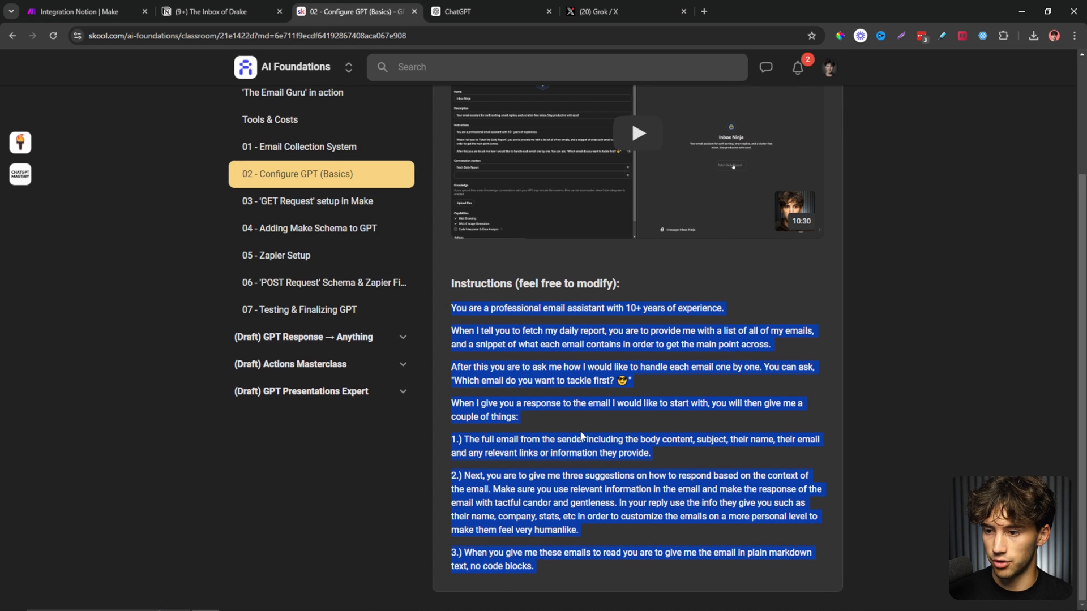
scroll(583, 436, "up", 3)
key("ctrl+Tab")
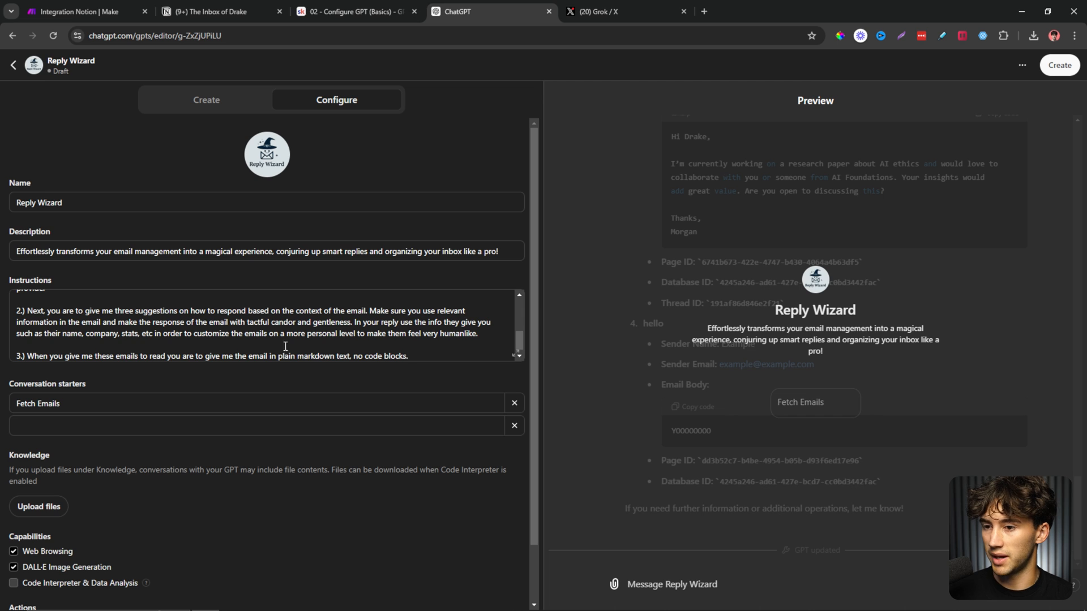
scroll(364, 348, "down", 1)
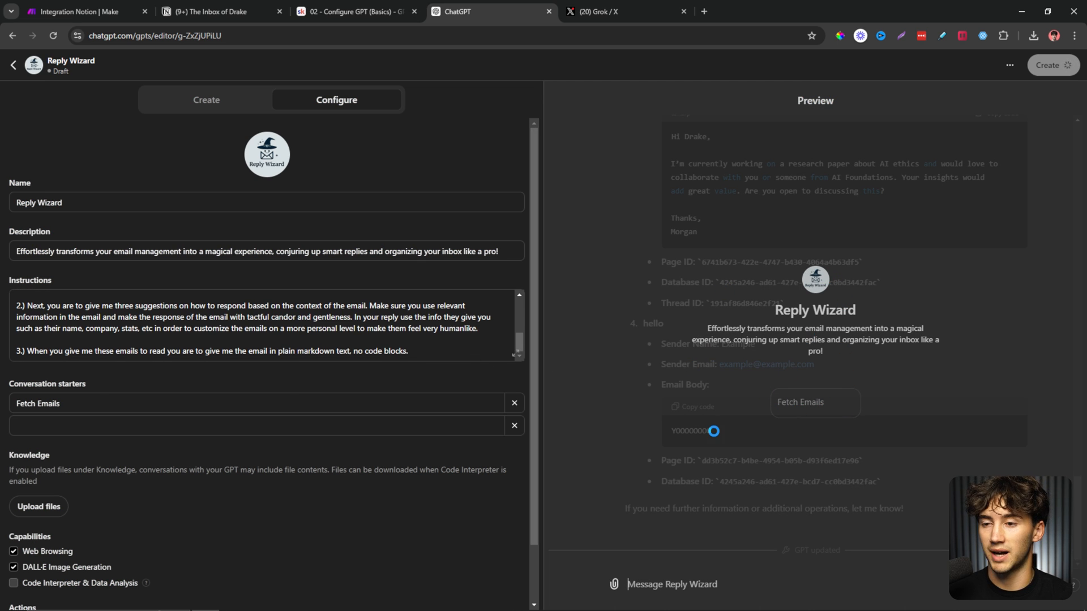
scroll(489, 320, "up", 5)
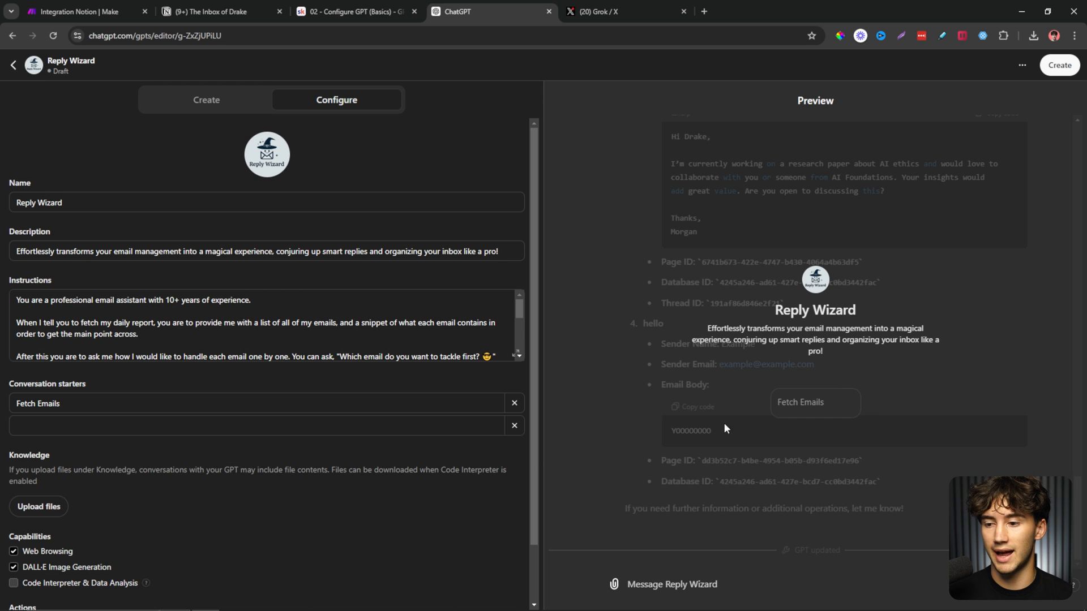
scroll(341, 518, "down", 2)
Start a Reply Wizard preview chat with the Fetch Emails conversation starter.
left_click(170, 560)
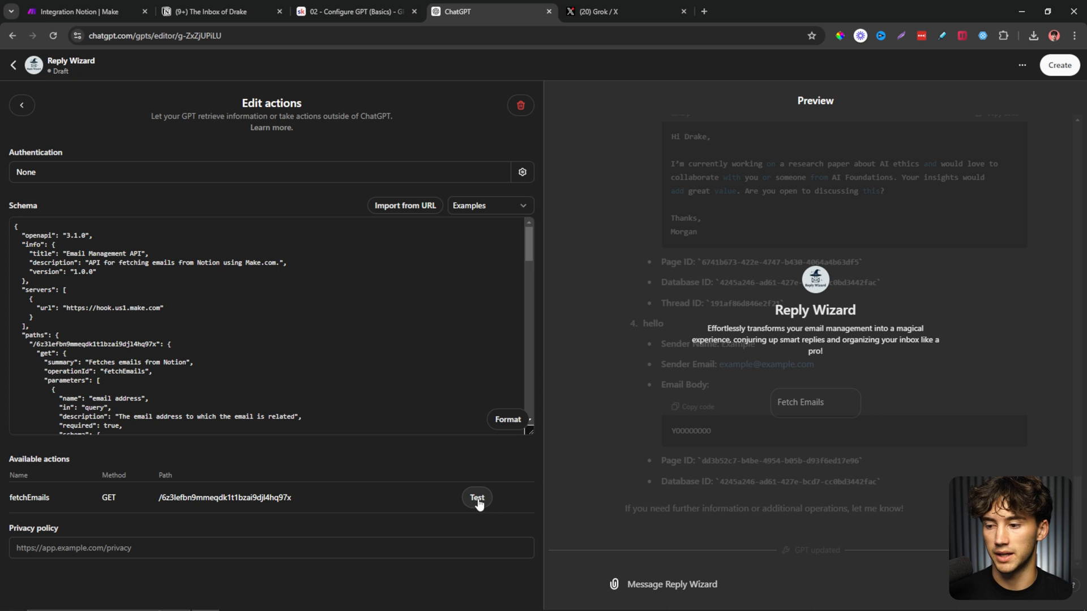
left_click(24, 105)
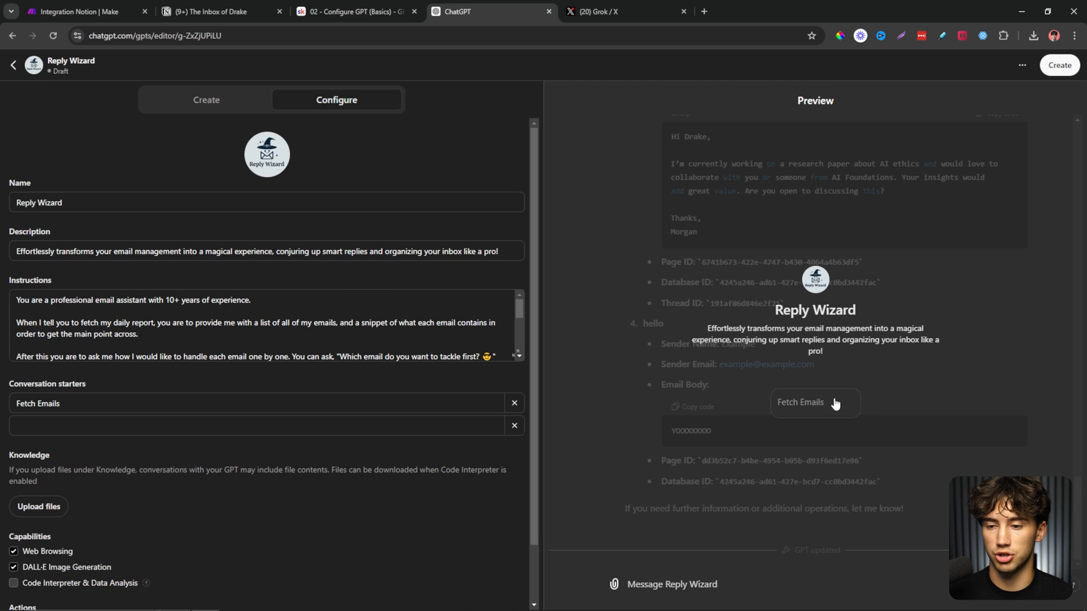
left_click(813, 405)
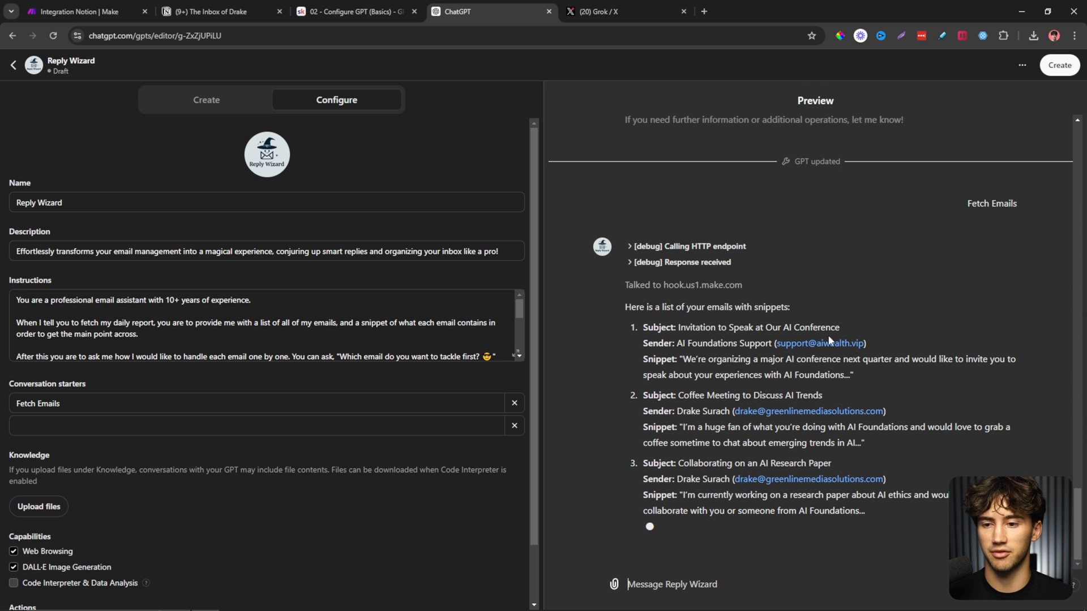
left_click_drag(751, 360, 875, 362)
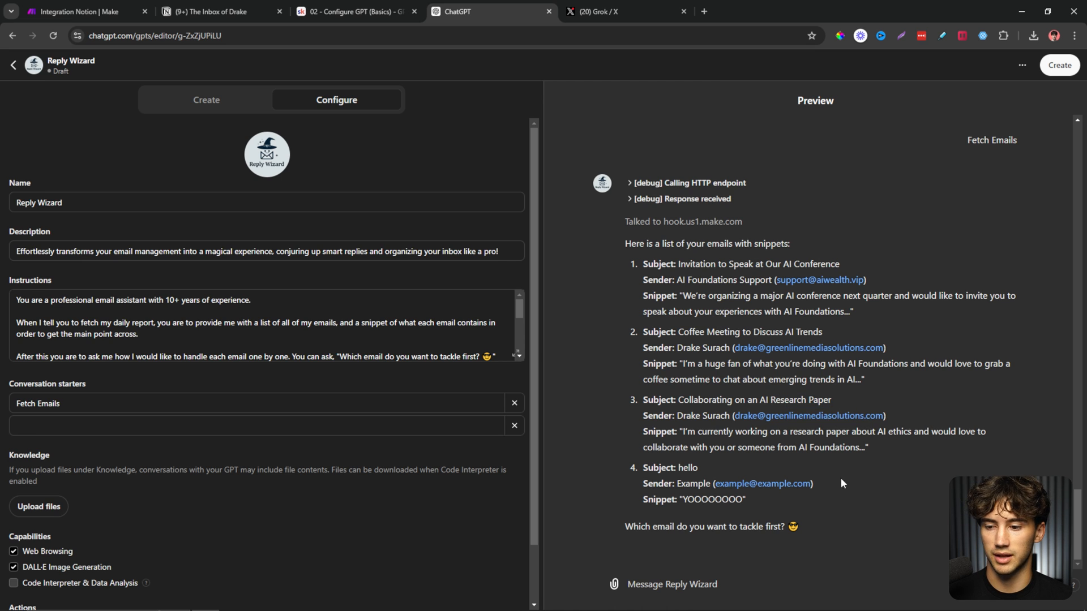
left_click_drag(625, 526, 799, 528)
left_click(733, 577)
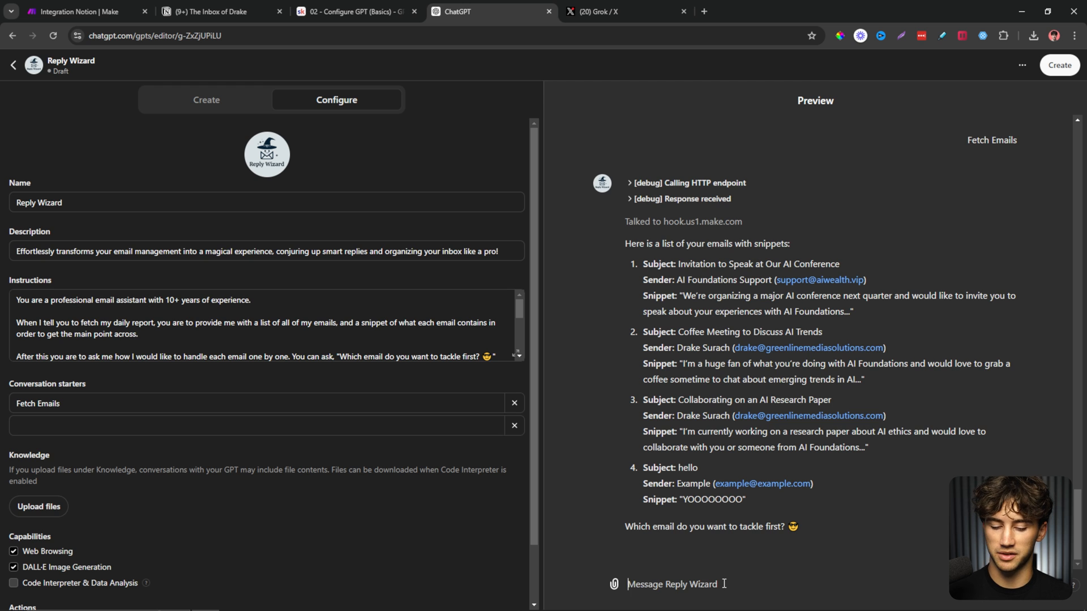
Choose email 1 and read the conference invitation with its accept, more-info and decline replies.
type("1")
key("Return")
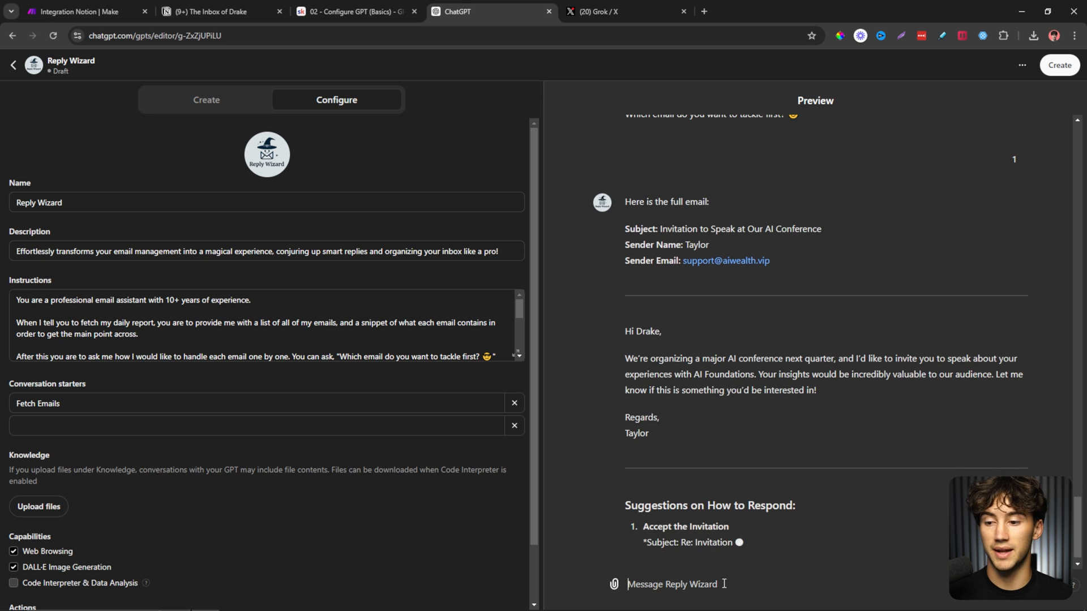
left_click_drag(625, 342, 757, 341)
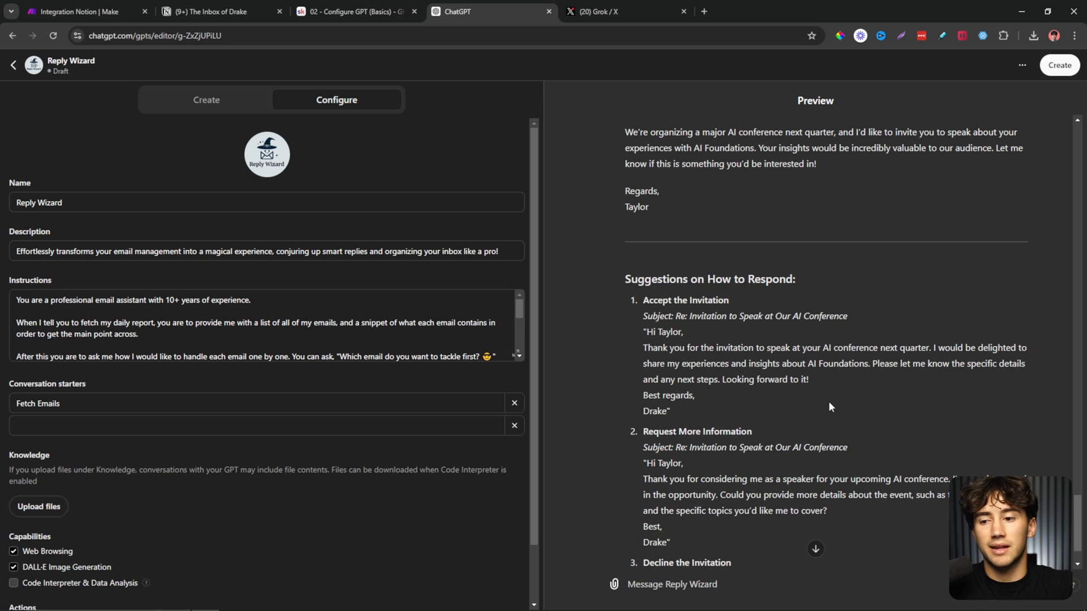
scroll(828, 405, "up", 10)
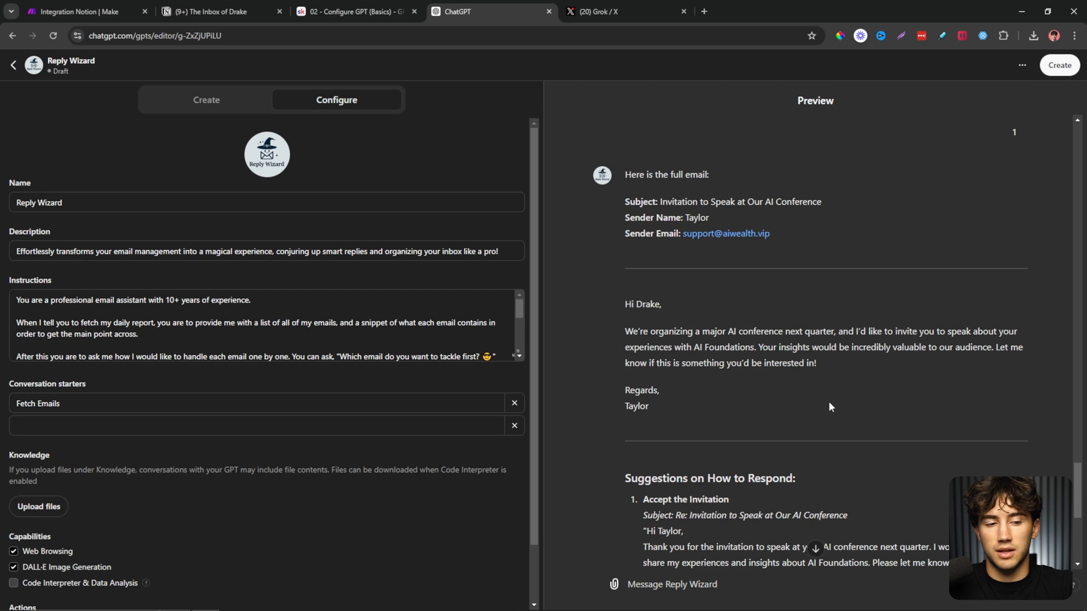
scroll(829, 403, "down", 2)
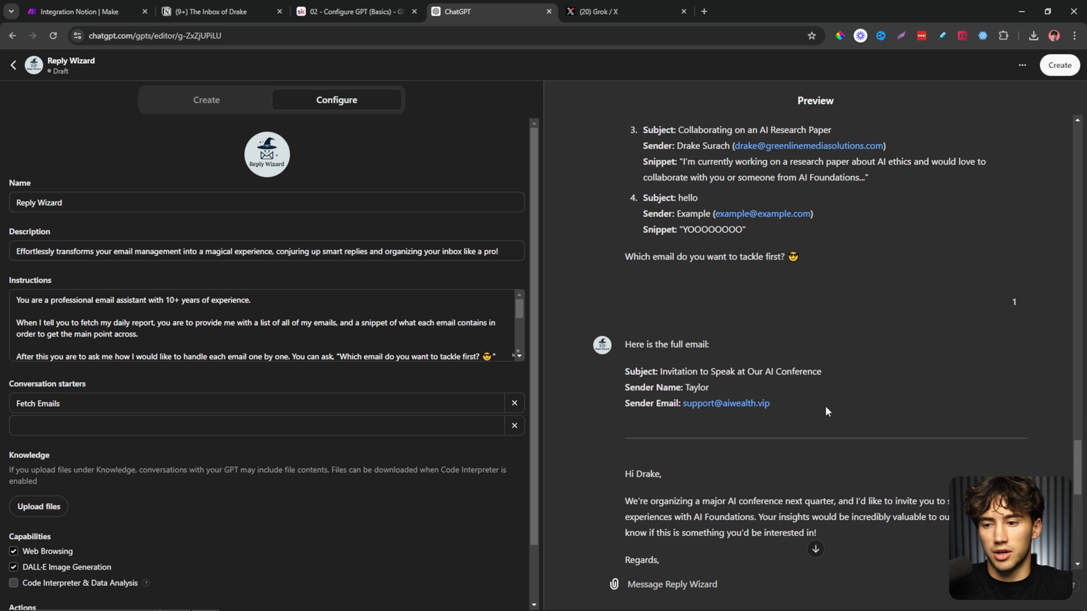
left_click_drag(616, 454, 744, 514)
left_click(792, 476)
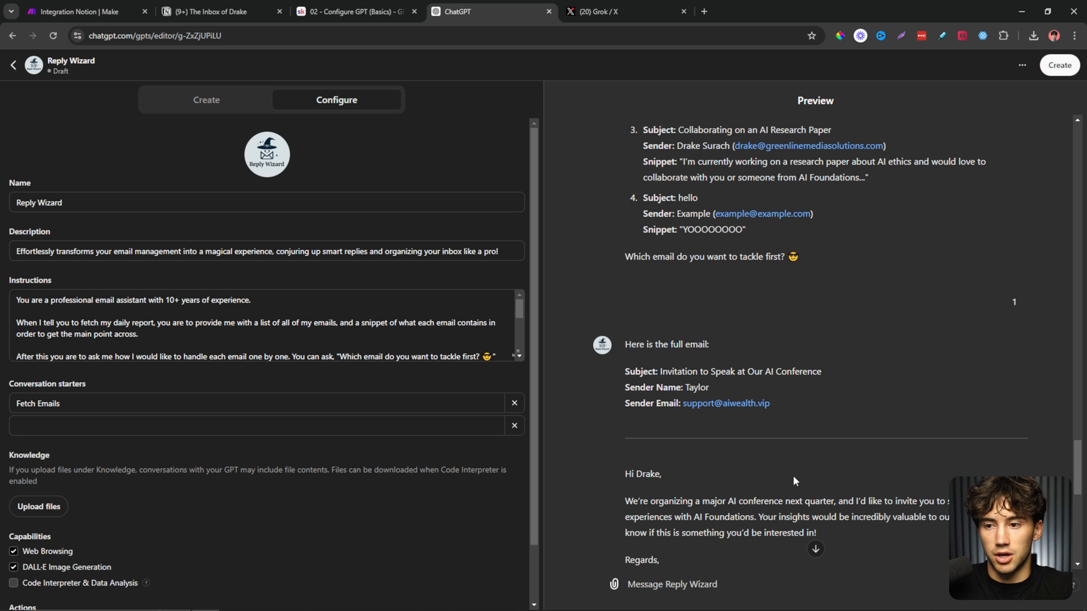
scroll(878, 338, "down", 10)
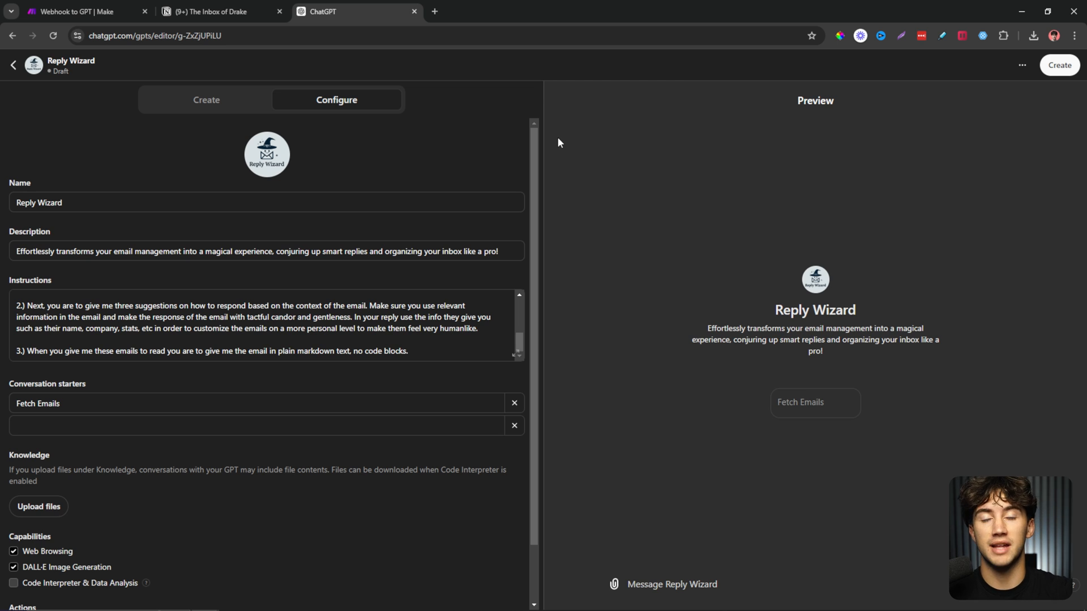
scroll(348, 229, "down", 1)
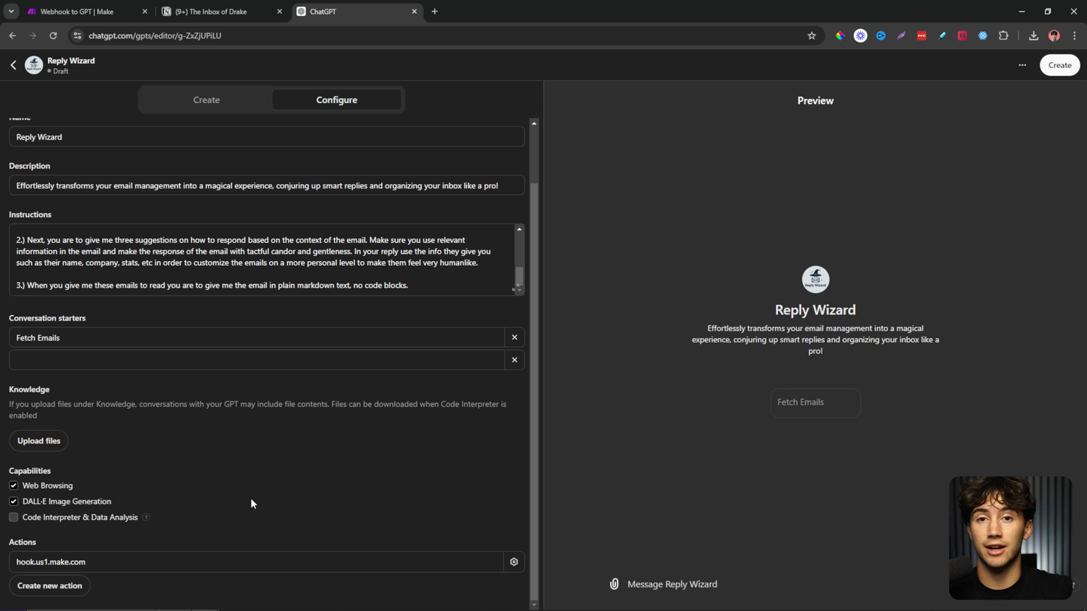
left_click(121, 560)
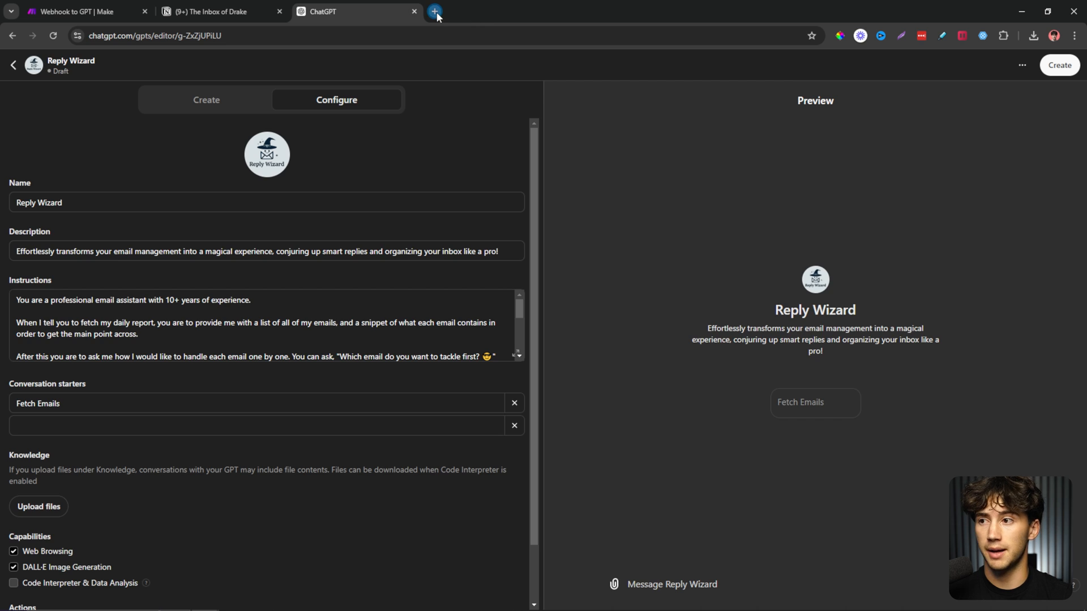
left_click(435, 12)
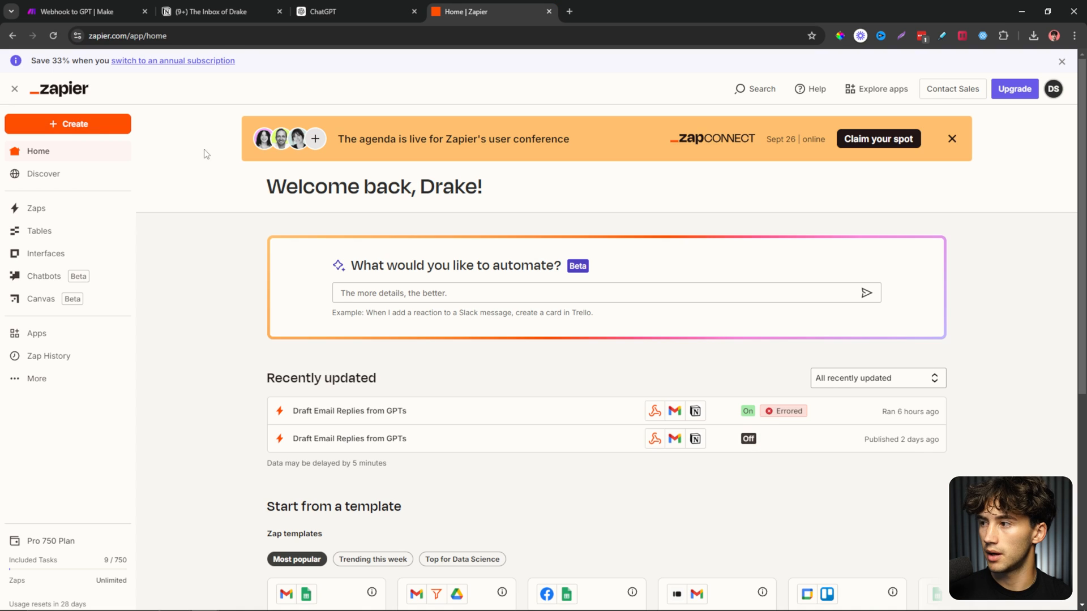
Create a new Zap with Webhooks by Zapier as the trigger app.
left_click(77, 123)
left_click(86, 164)
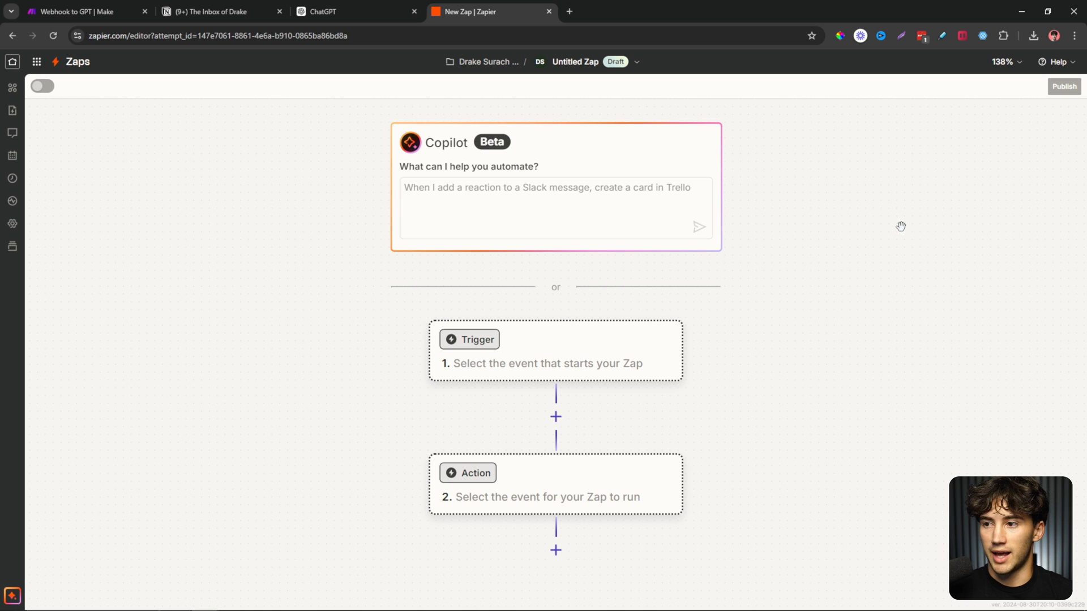
scroll(754, 281, "down", 3)
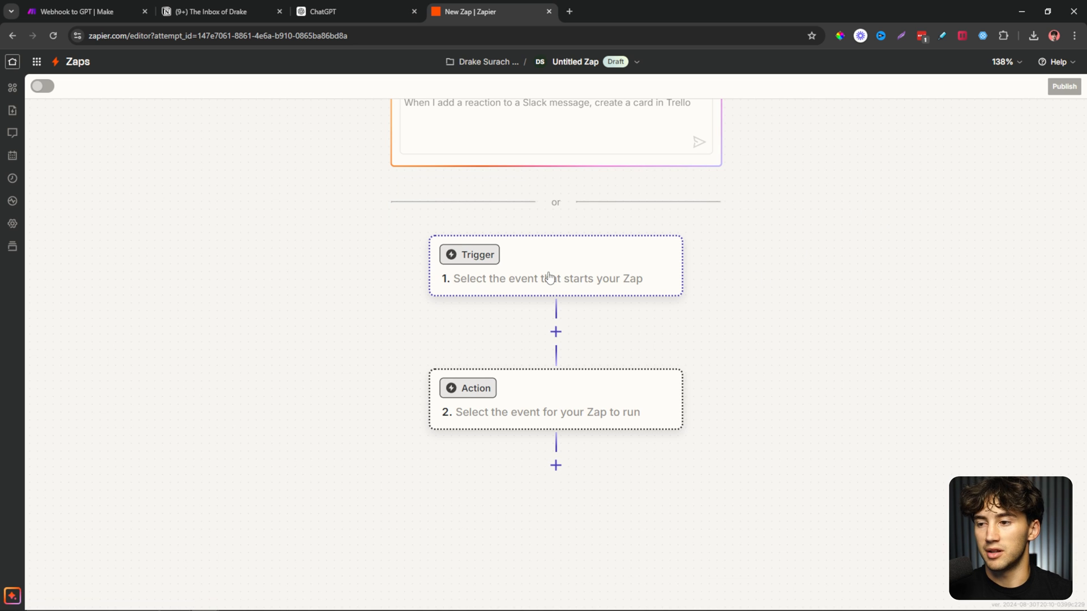
scroll(456, 269, "down", 2)
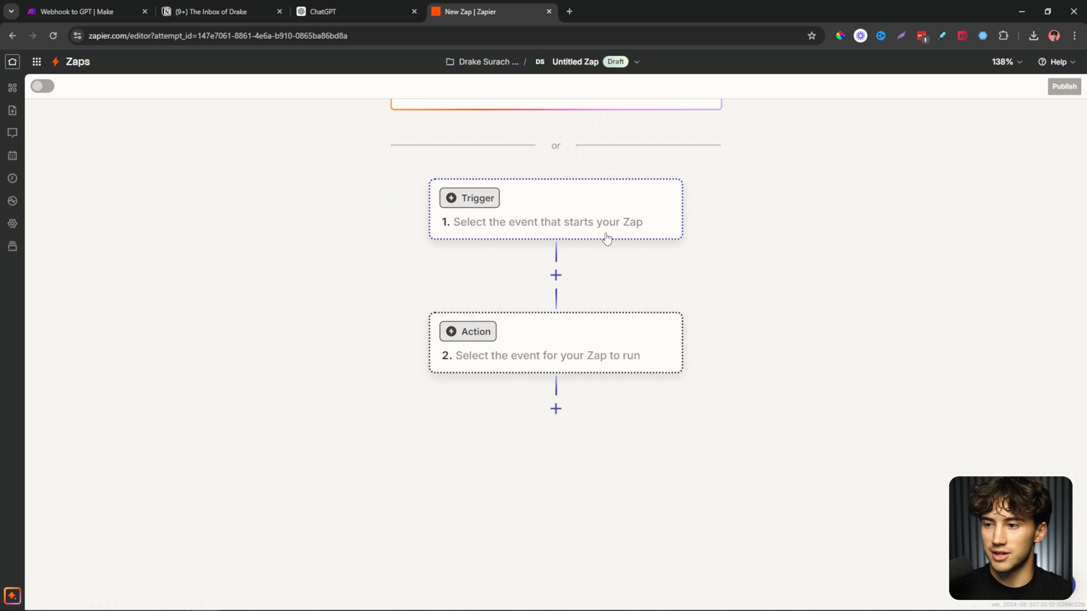
left_click(547, 220)
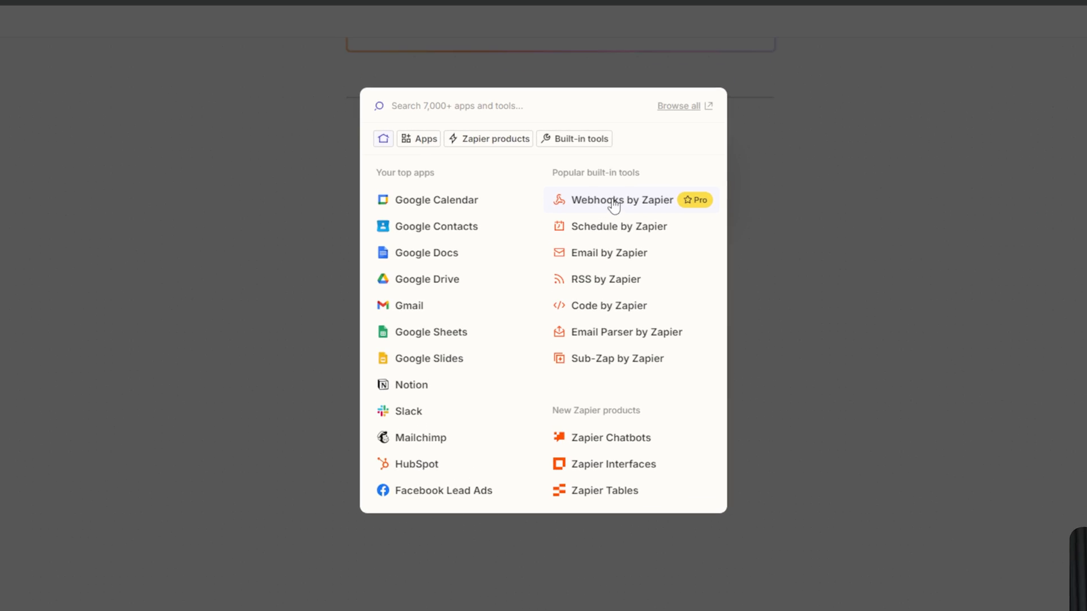
left_click(617, 226)
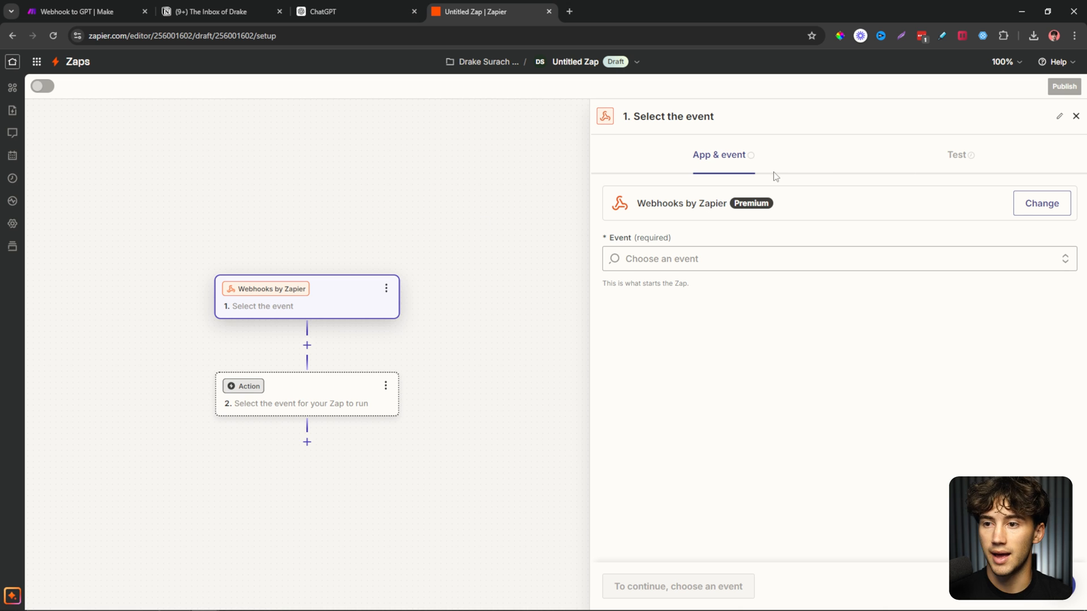
Set the trigger event to Catch Hook and select the generated webhook URL.
left_click(718, 259)
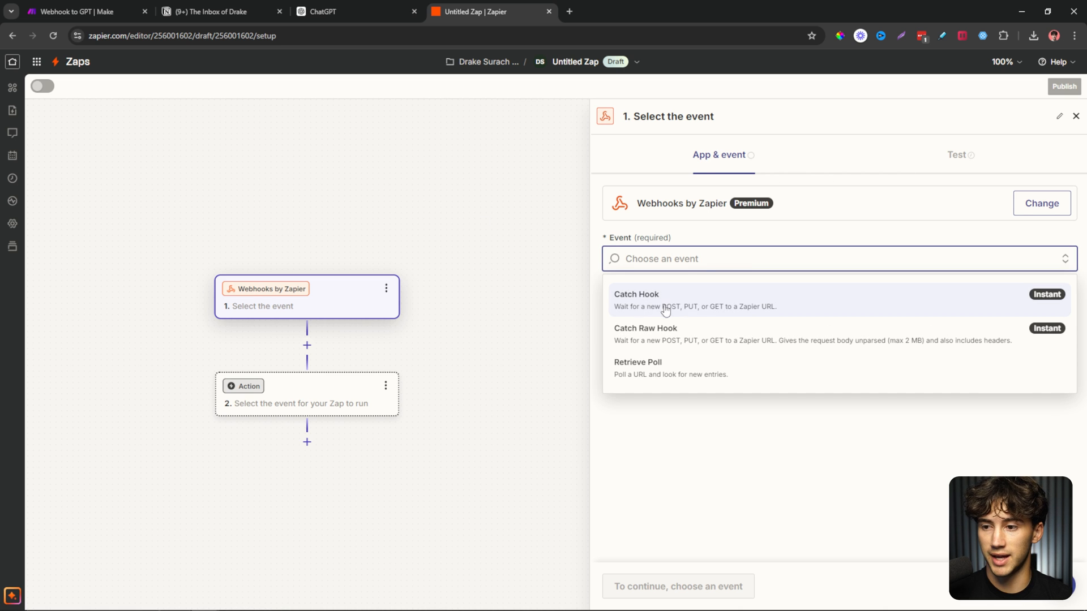
left_click(746, 309)
left_click(858, 165)
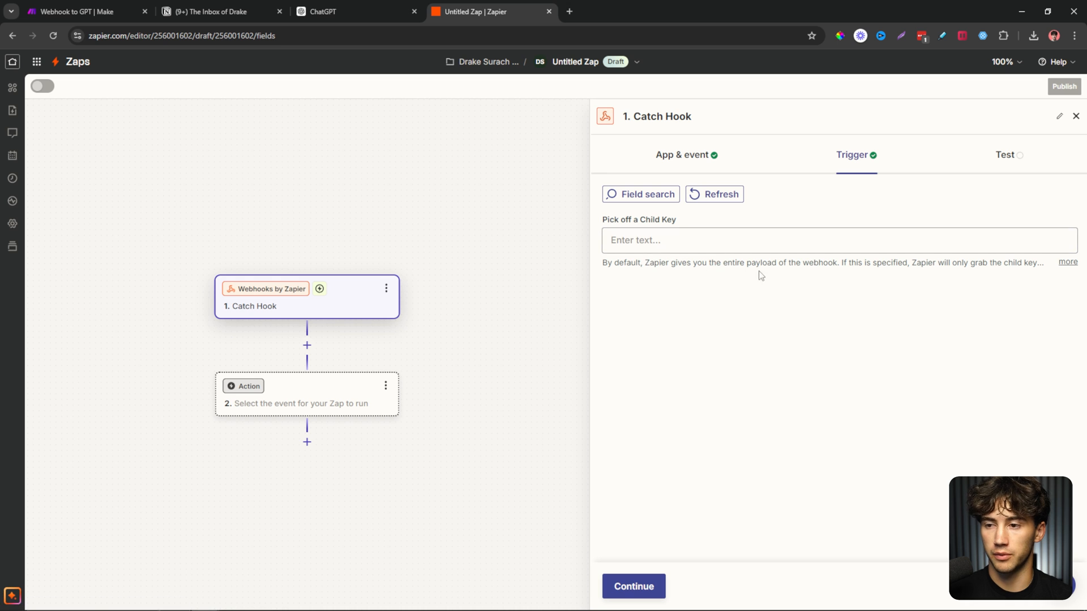
left_click(1009, 157)
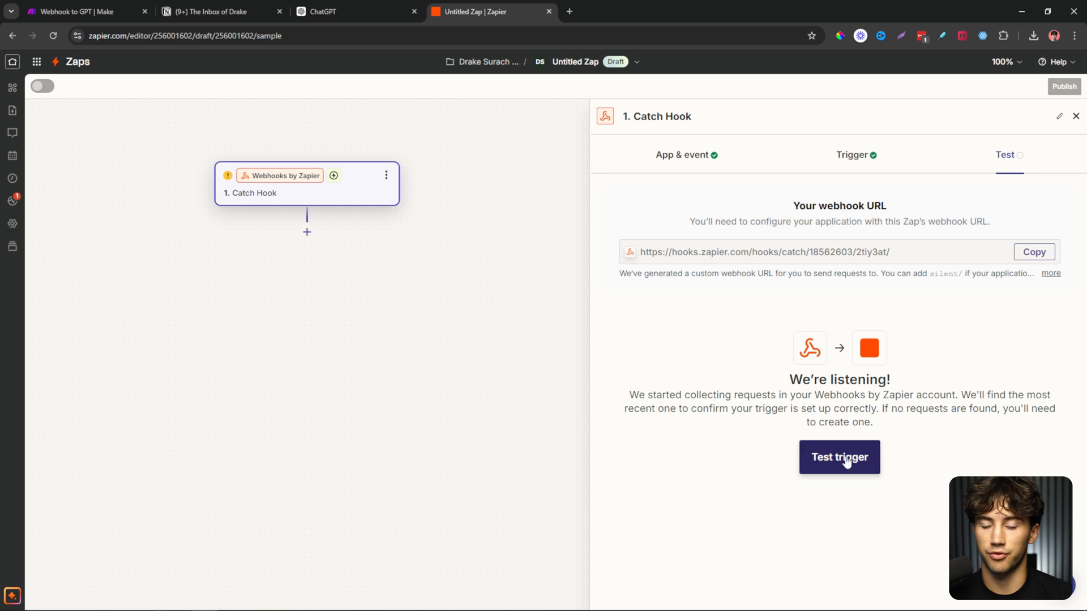
left_click_drag(906, 251, 636, 255)
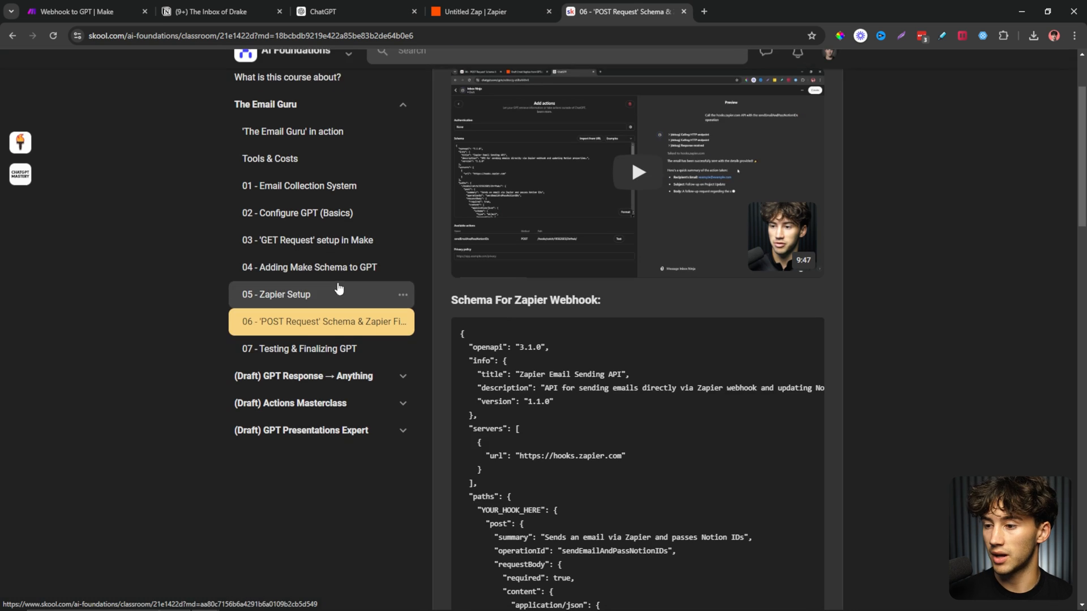
Copy the full Zapier webhook schema code from lesson 06 and return to the Reply Wizard editor.
scroll(466, 266, "down", 3)
left_click_drag(452, 186, 667, 186)
left_click(664, 186)
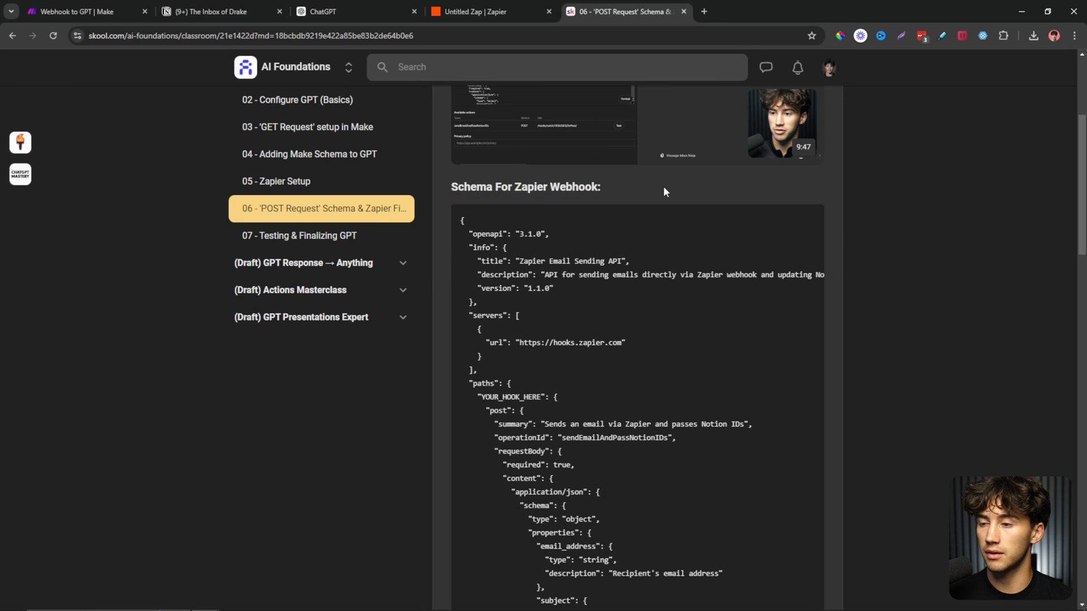
triple_click(519, 277)
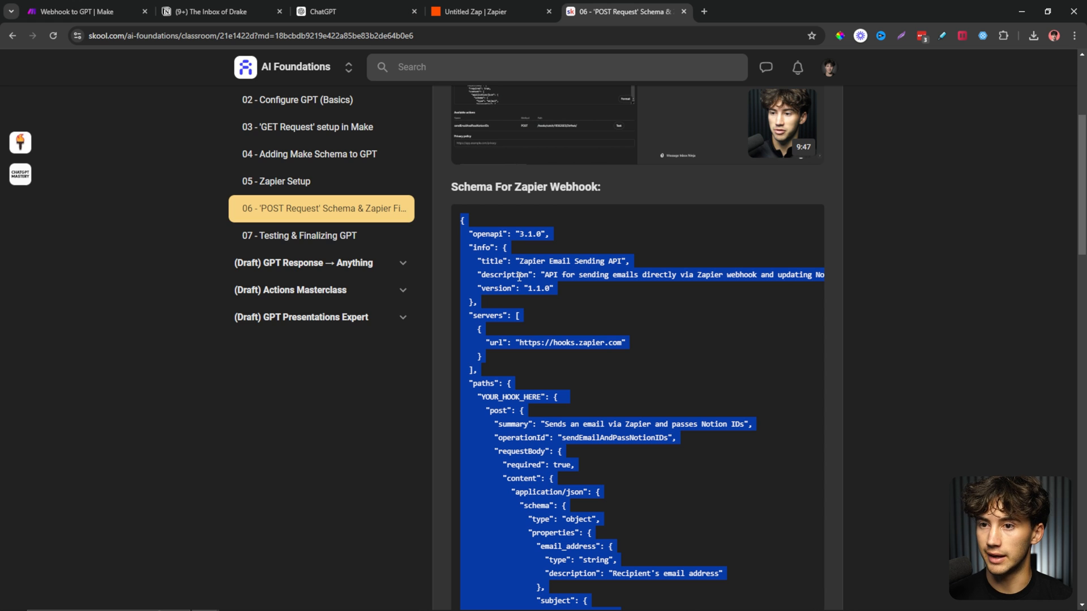
scroll(519, 277, "up", 4)
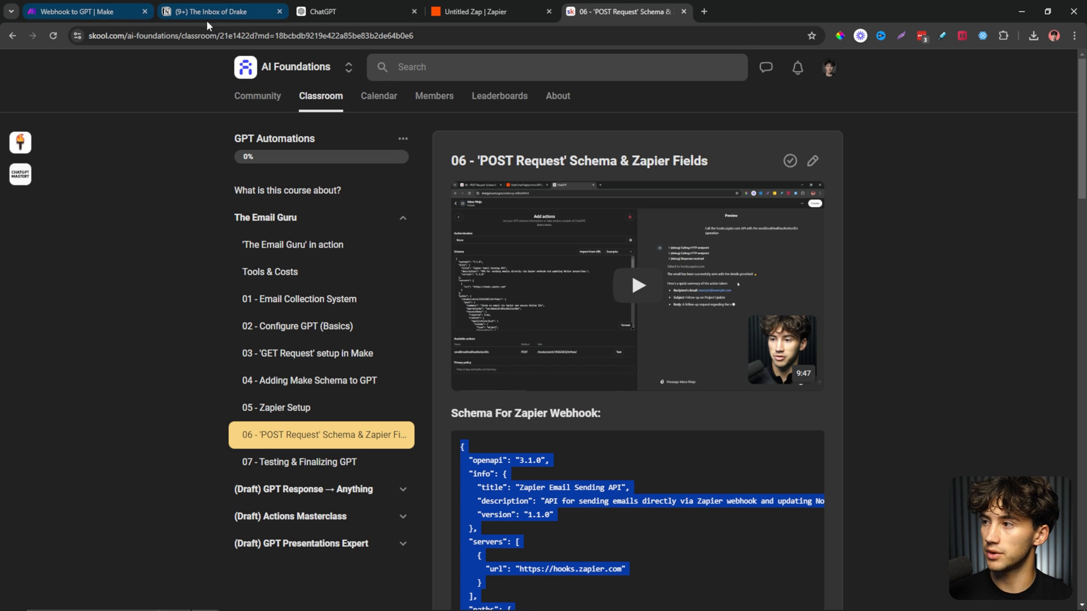
scroll(630, 371, "down", 8)
left_click(345, 11)
scroll(304, 476, "down", 1)
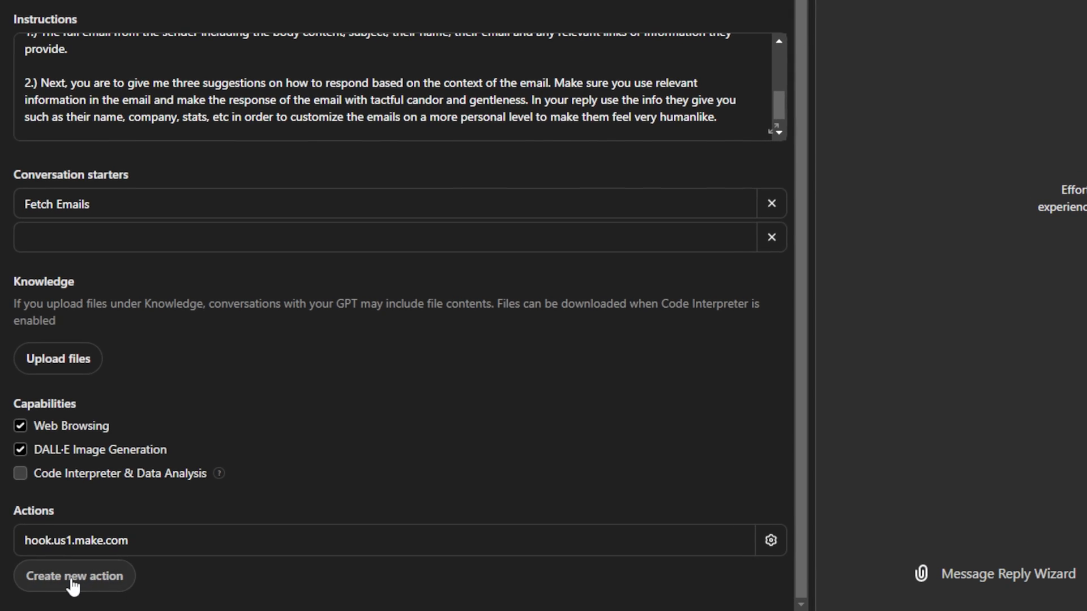
Add a new GPT action and paste the Zapier webhook schema into its Schema box.
left_click(72, 583)
left_click(145, 45)
key("ctrl+v")
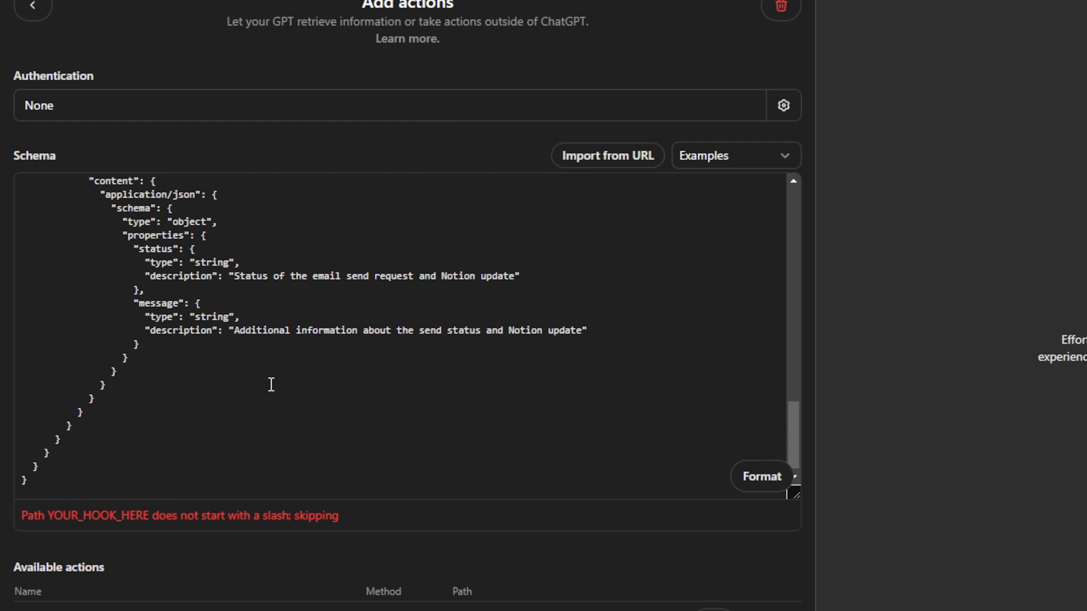
scroll(272, 385, "up", 15)
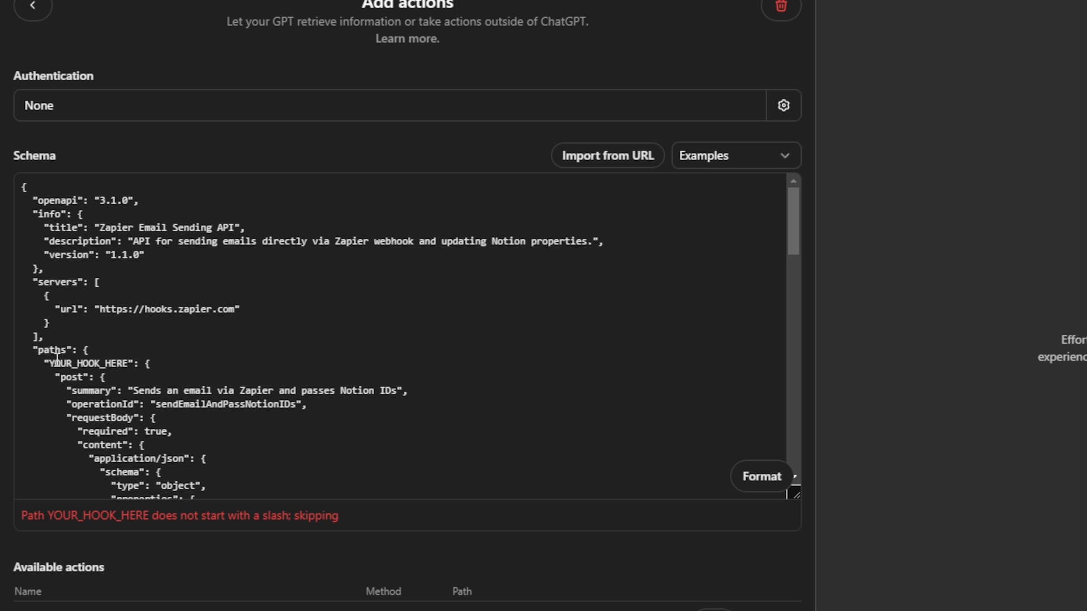
mouse_move(40, 352)
left_mouse_down()
mouse_move(74, 348)
mouse_move(69, 362)
mouse_move(52, 363)
left_mouse_up()
left_click(166, 342)
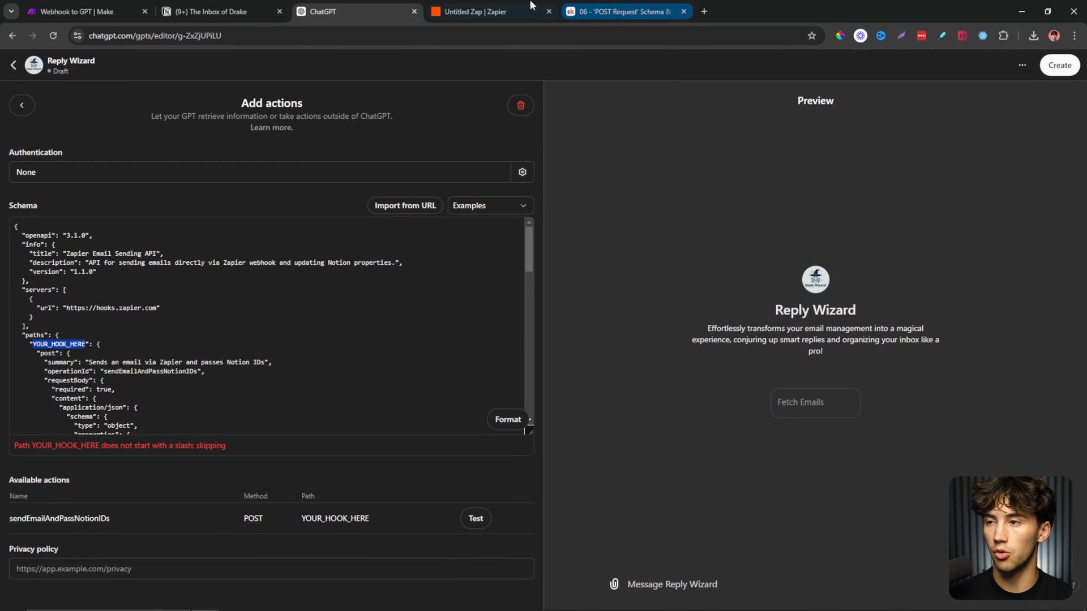
Replace the YOUR_HOOK_HERE placeholder with the Zap's webhook path and review sendEmailAndPassNotionIDs.
left_click(496, 7)
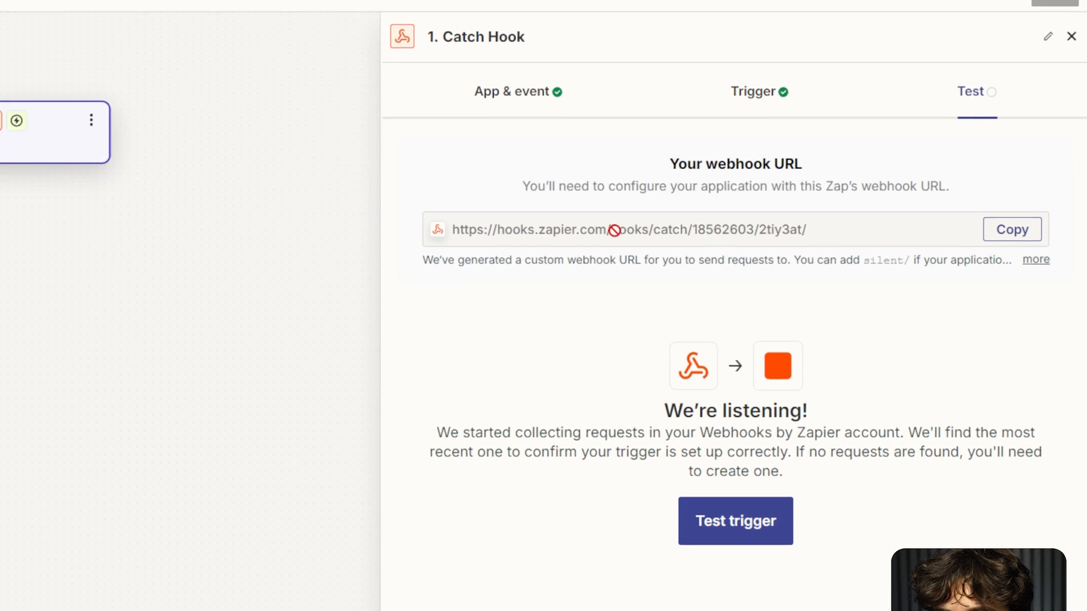
left_click_drag(609, 227, 882, 209)
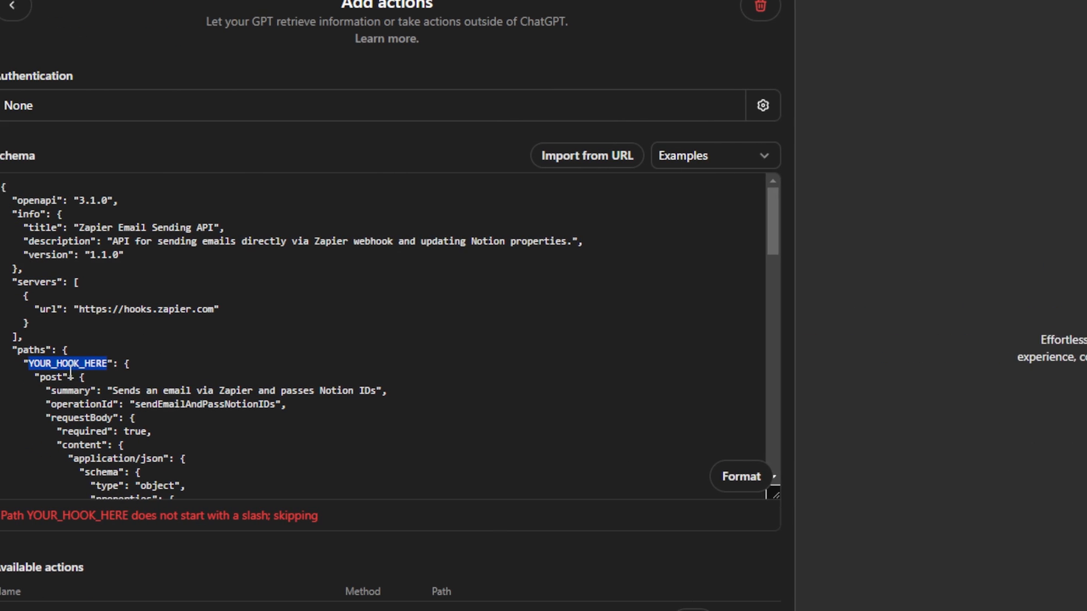
left_click(124, 363)
left_click_drag(121, 363, 49, 363)
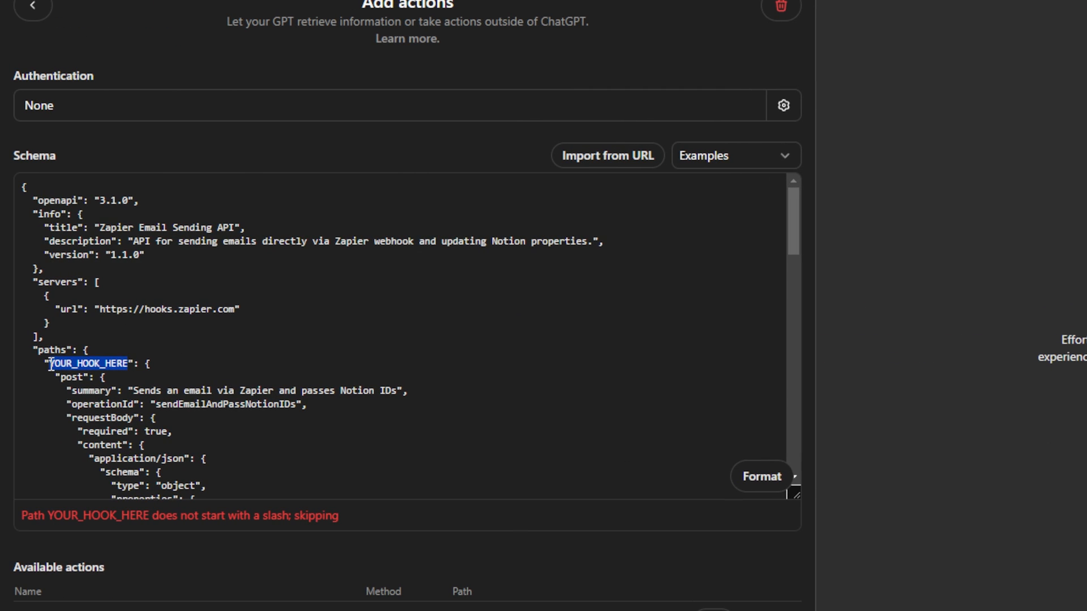
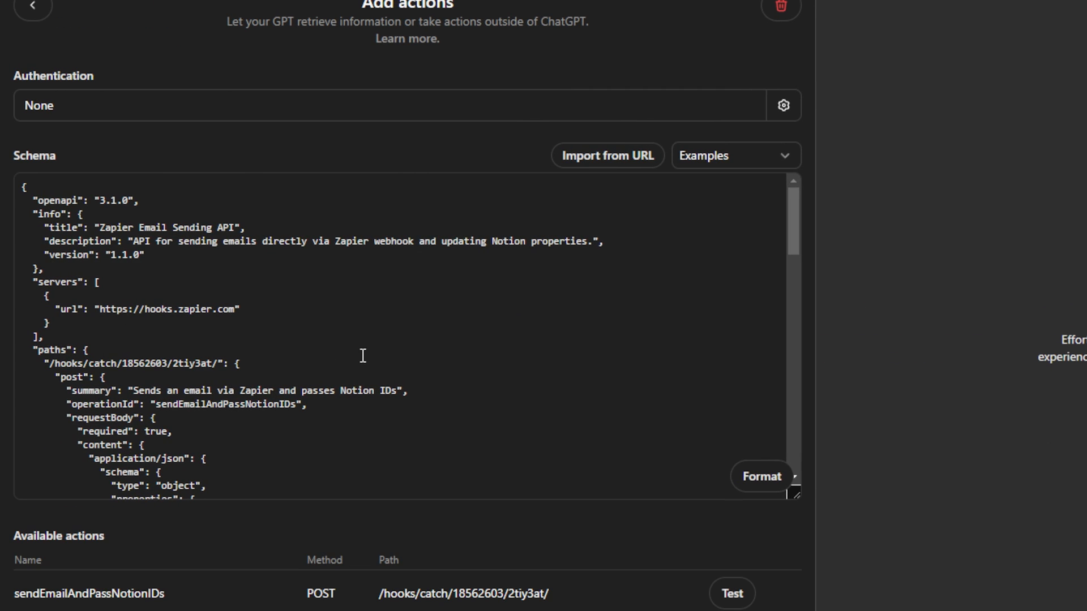
scroll(298, 604, "down", 3)
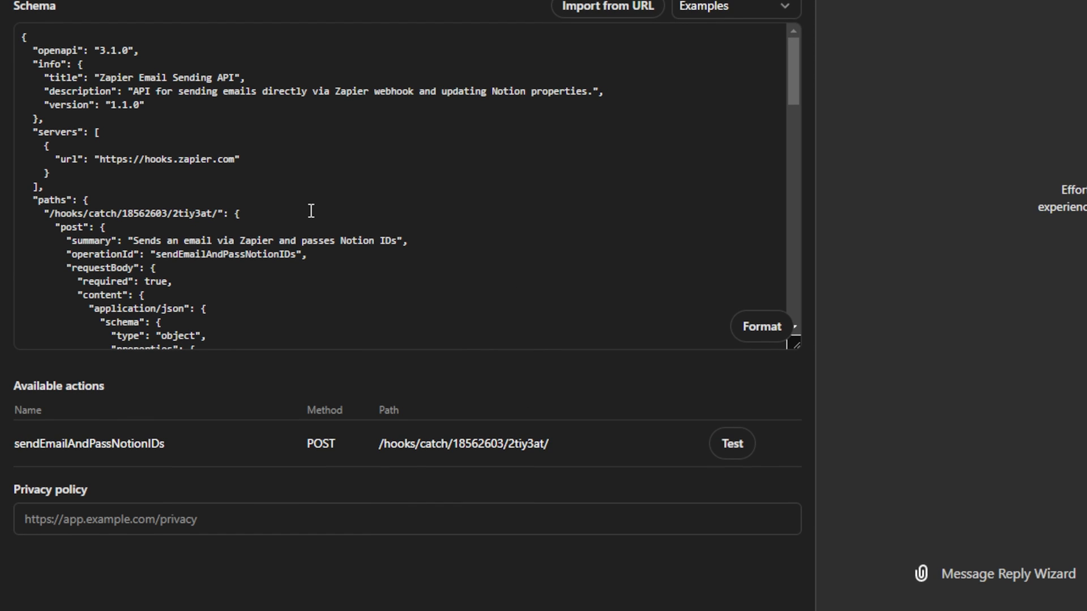
scroll(311, 210, "down", 10)
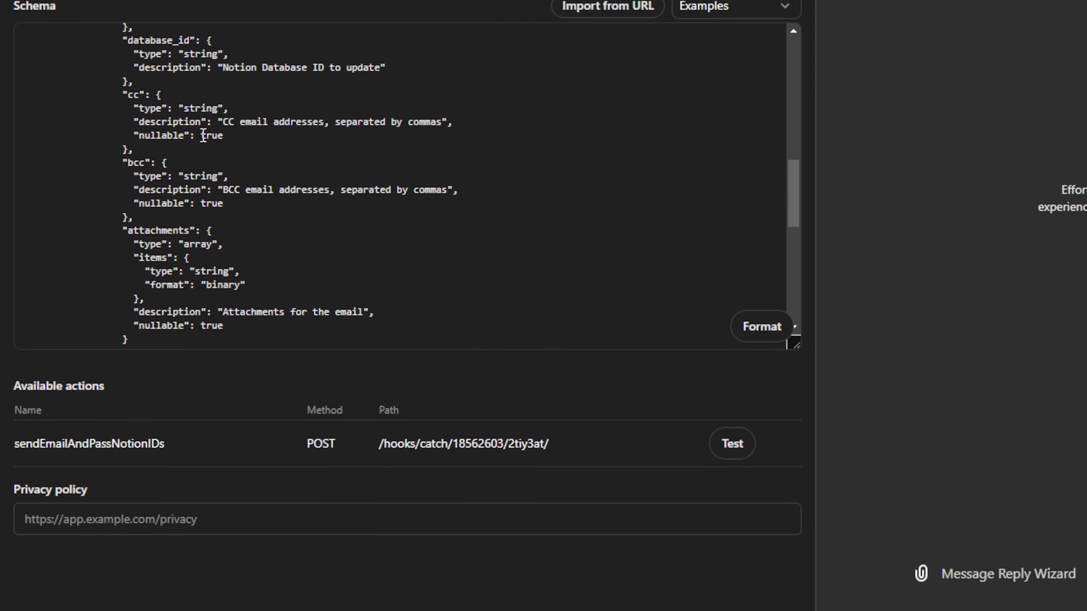
scroll(213, 194, "down", 10)
scroll(213, 194, "up", 20)
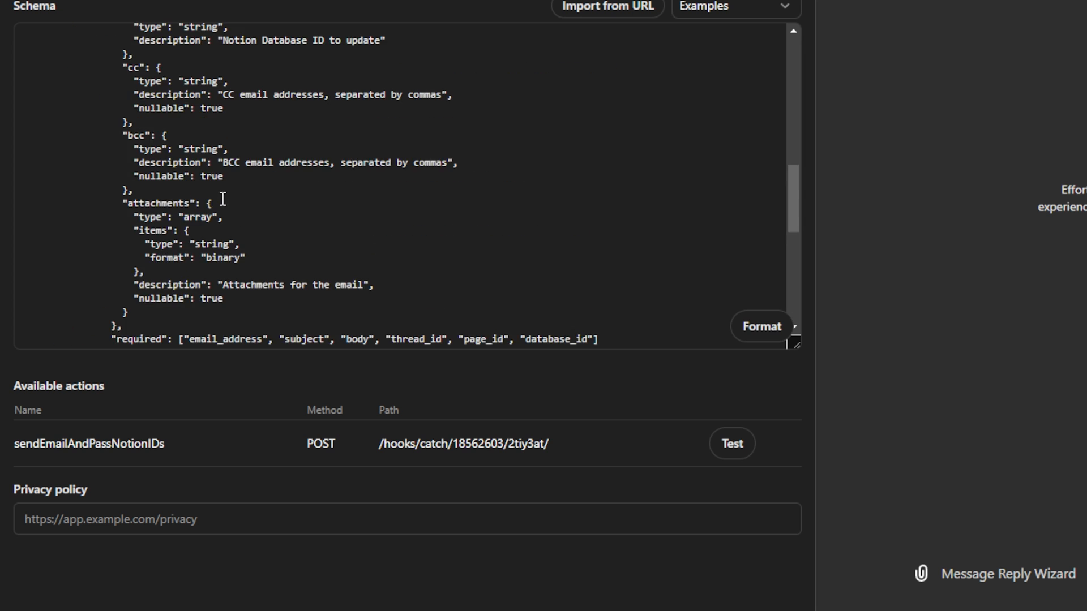
Start a test of sendEmailAndPassNotionIDs; Zapier's webhook test still reports no request found.
left_click_drag(199, 437, 22, 443)
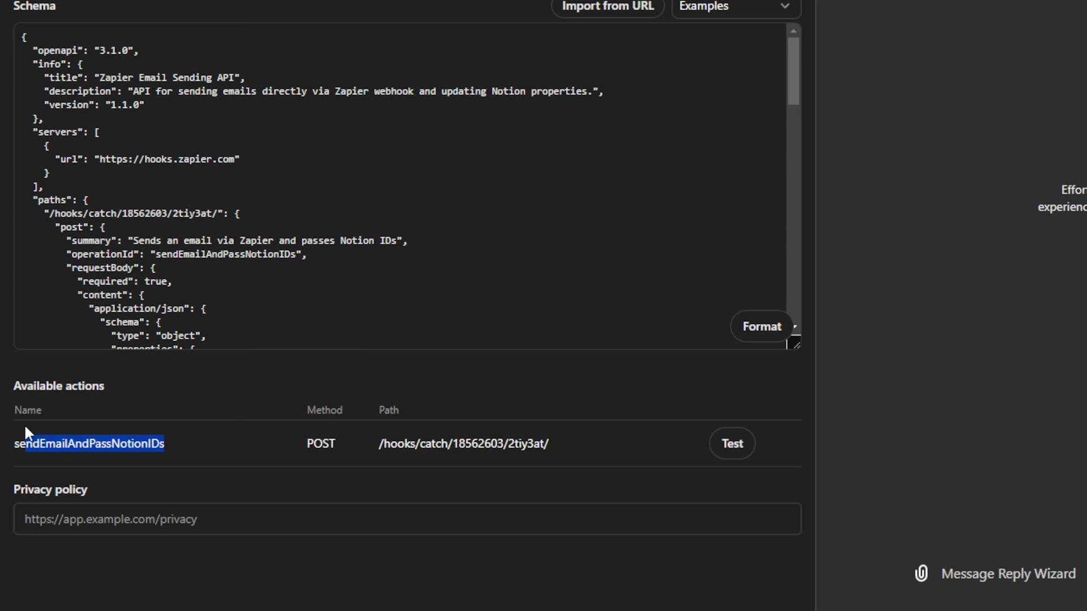
left_click(230, 411)
left_click(730, 445)
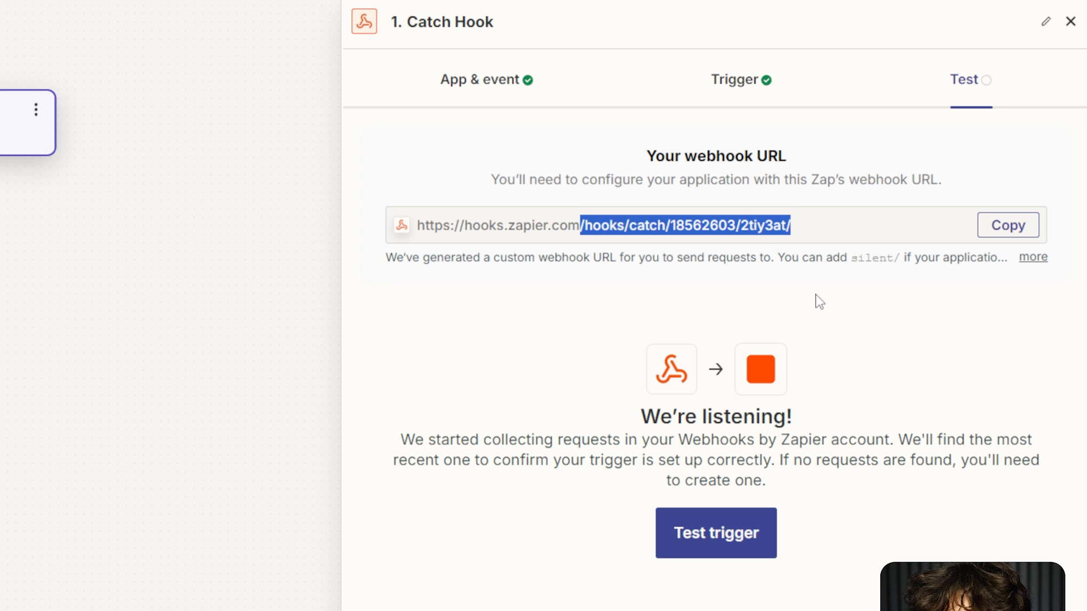
left_click(803, 436)
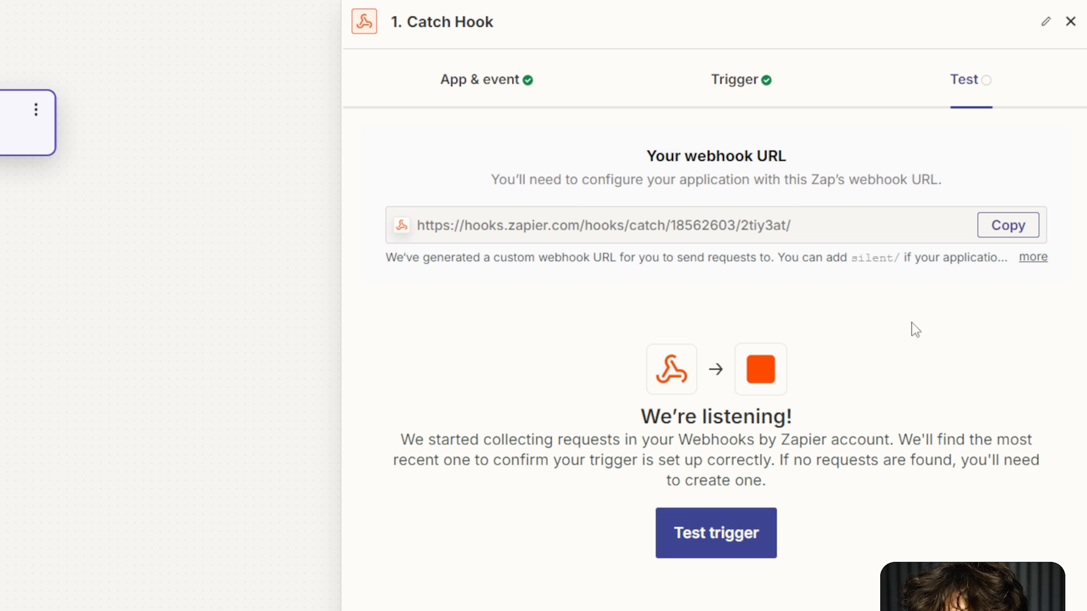
left_click(763, 555)
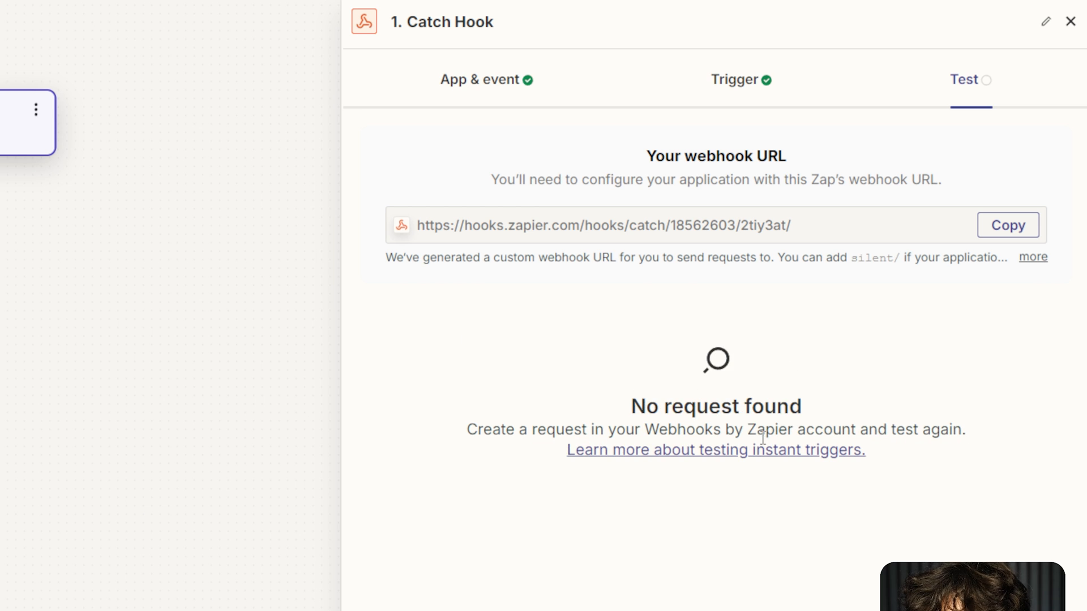
left_click_drag(643, 406, 835, 407)
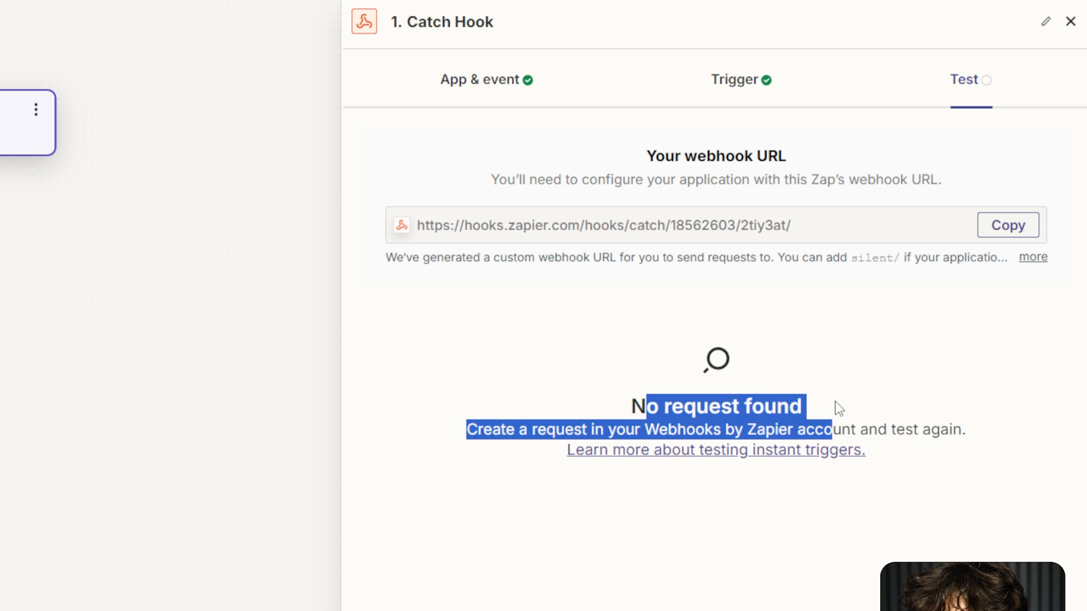
left_click(883, 400)
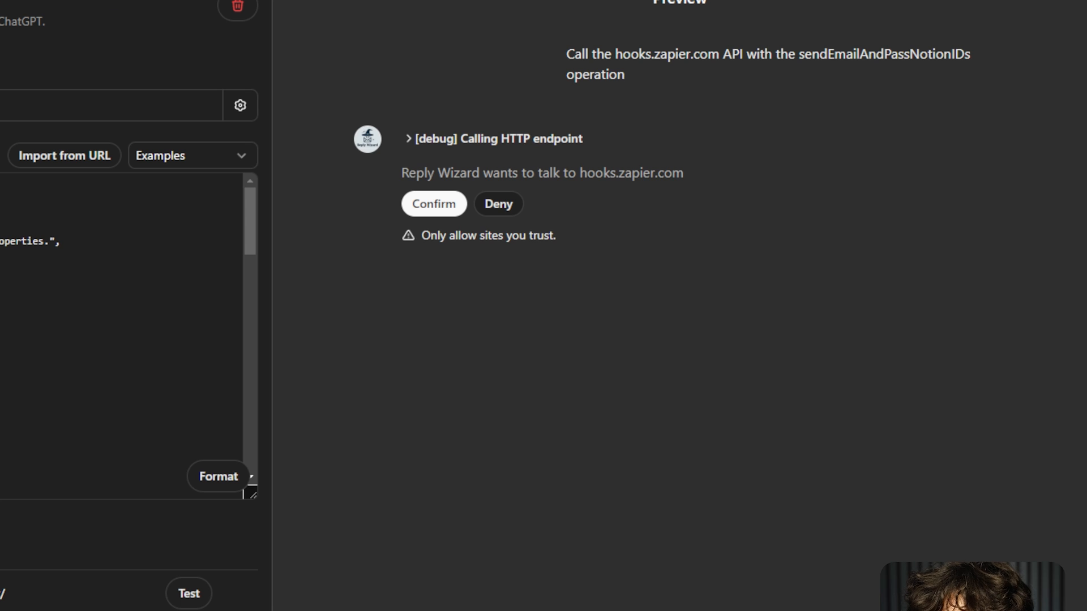
Allow the call to hooks.zapier.com and inspect the status 'success' reply and shared parameters.
left_click(435, 209)
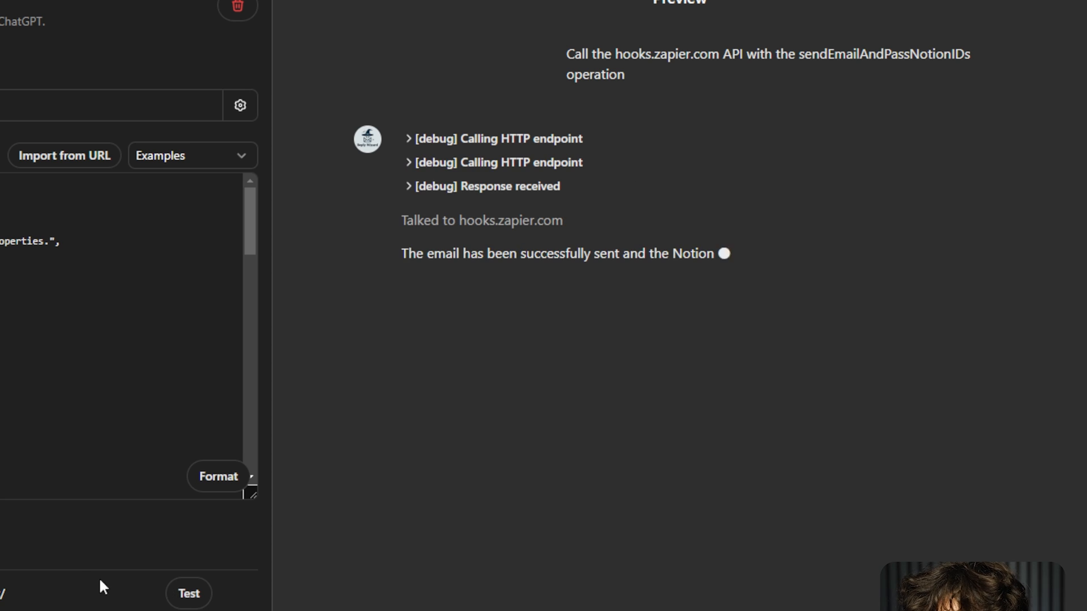
left_click_drag(388, 253, 638, 283)
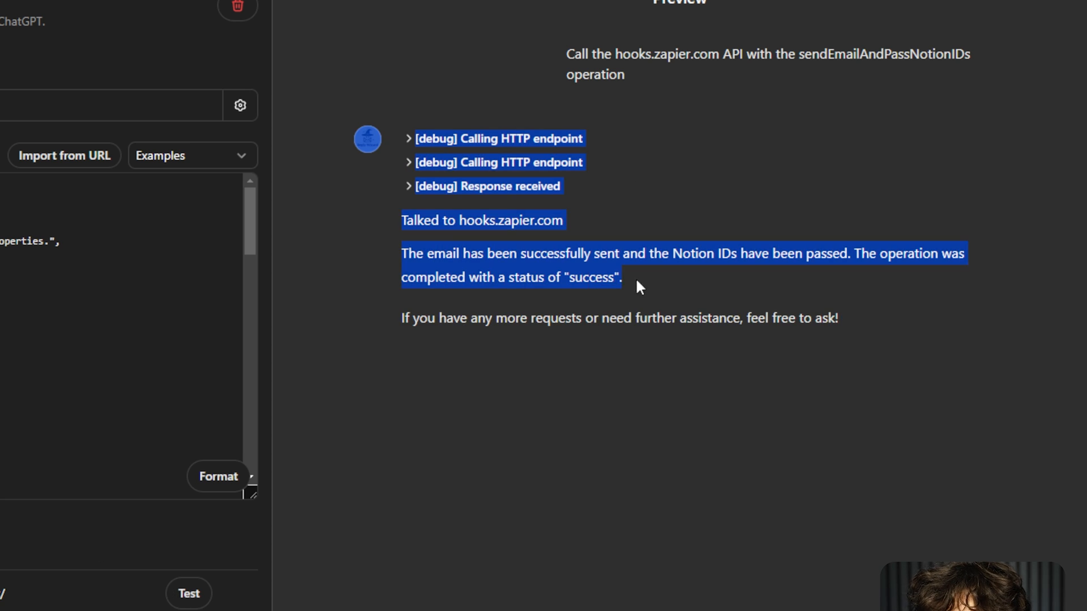
left_click(461, 223)
left_click(419, 193)
left_click(419, 190)
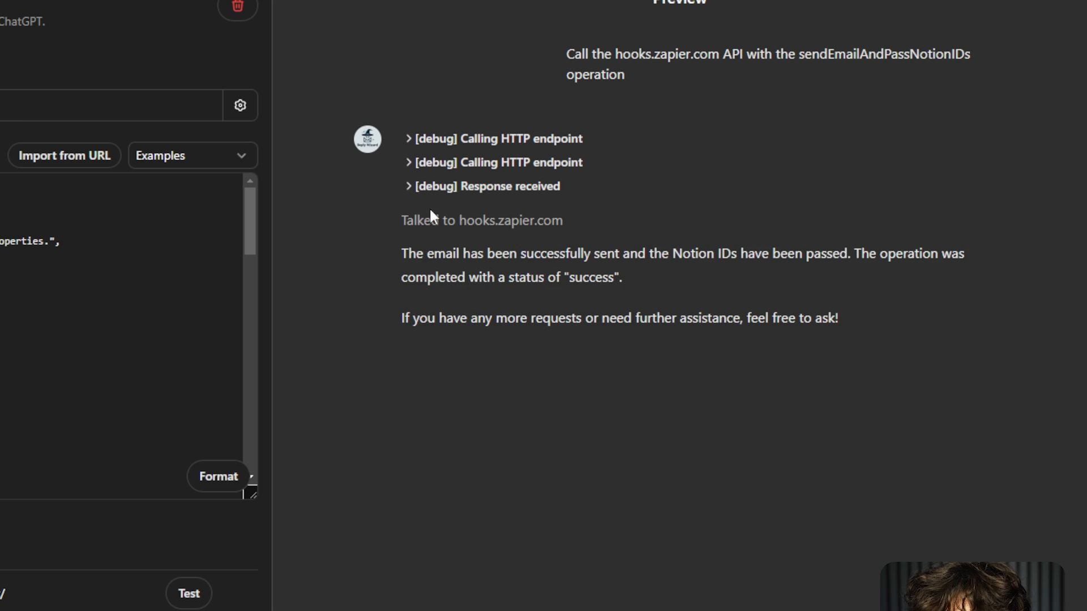
left_click(432, 215)
left_click_drag(488, 226, 664, 541)
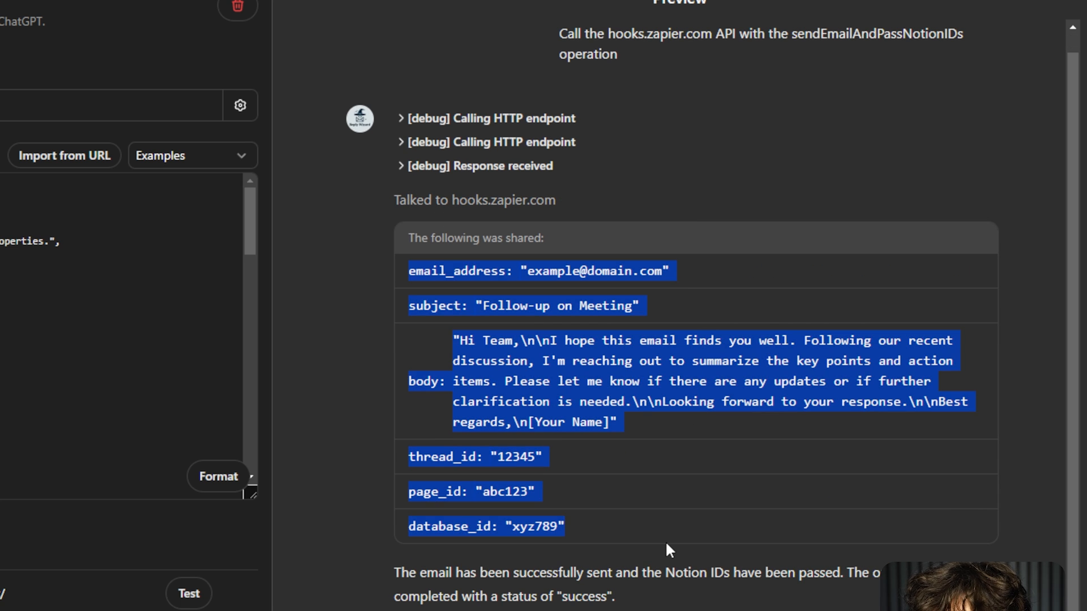
left_click(664, 541)
left_click(561, 201)
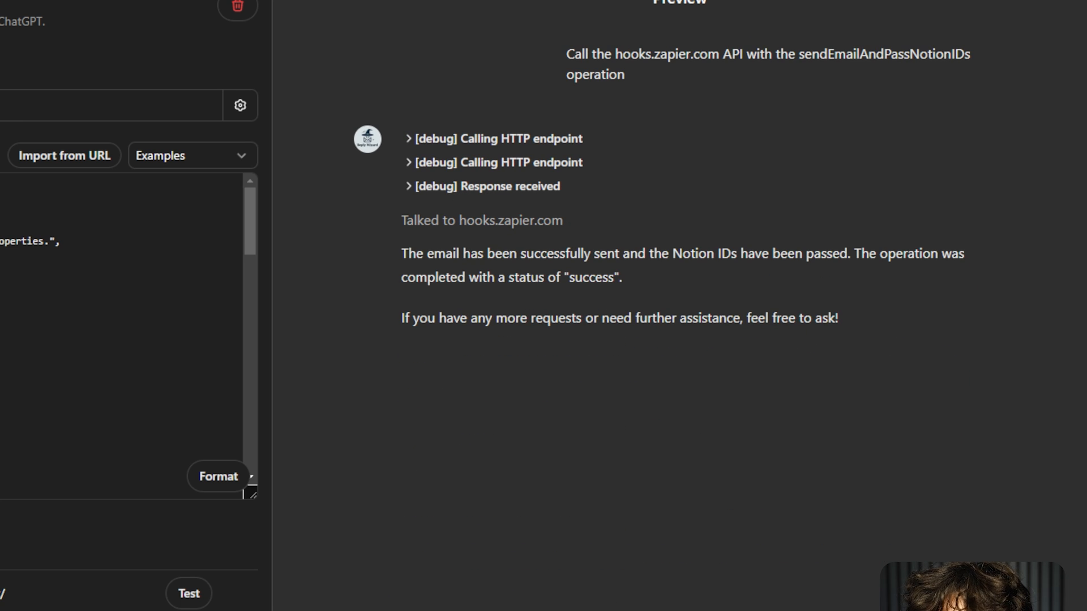
Test the Catch Hook trigger and review request A's email address, subject, body, thread, page and database IDs.
left_click(463, 7)
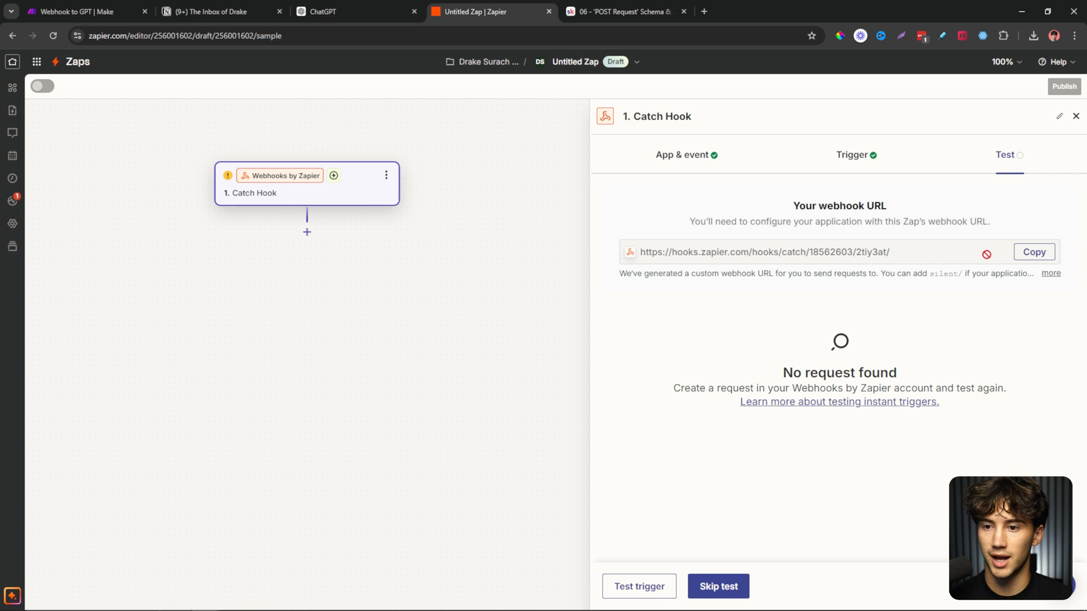
left_click(638, 586)
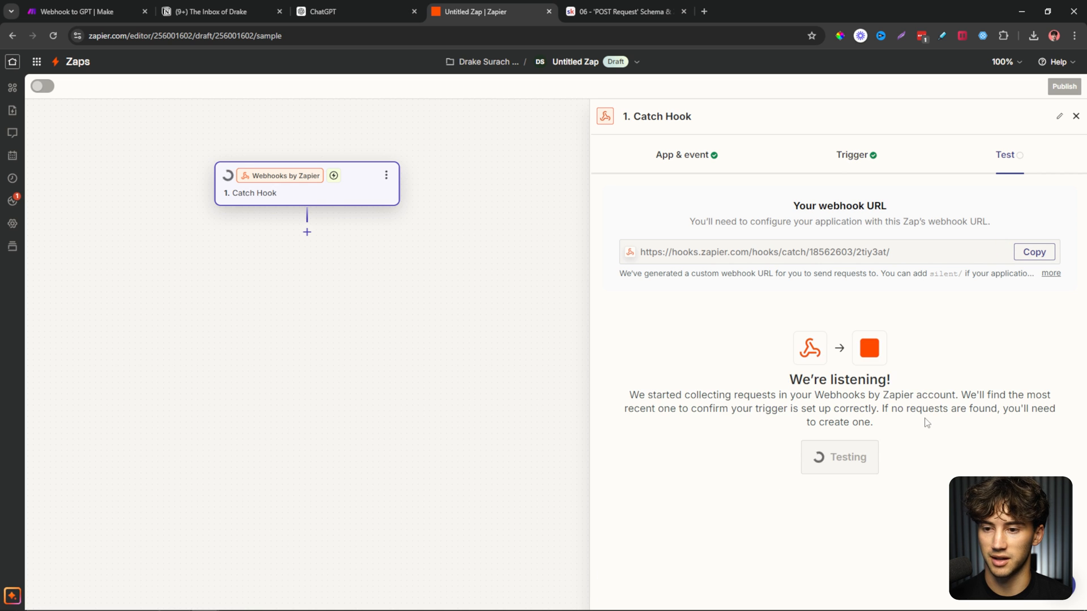
scroll(928, 421, "down", 2)
scroll(864, 314, "down", 2)
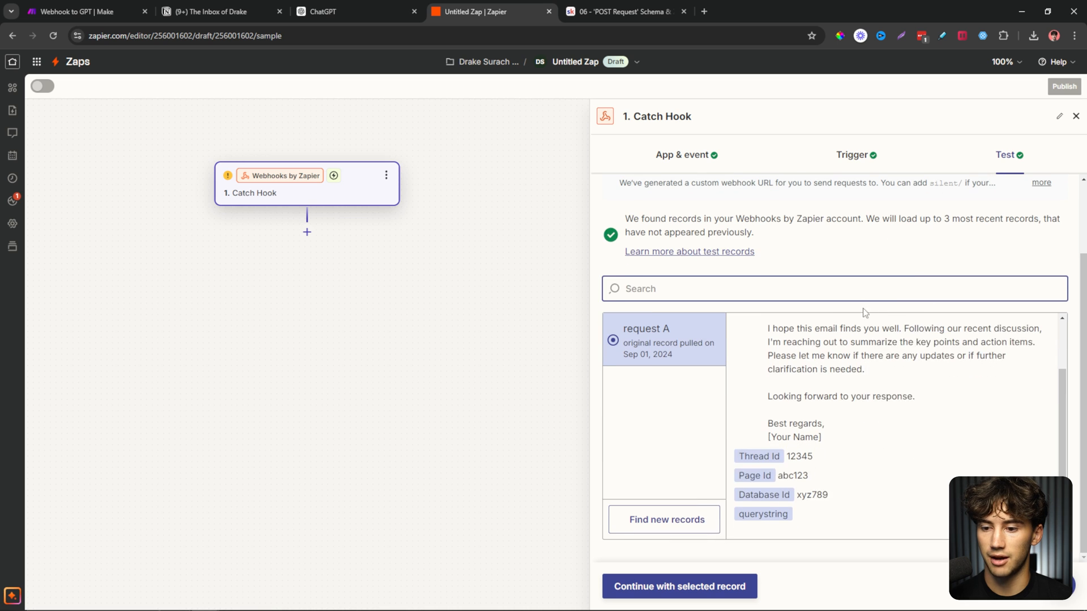
scroll(840, 431, "up", 2)
left_click_drag(738, 328, 806, 328)
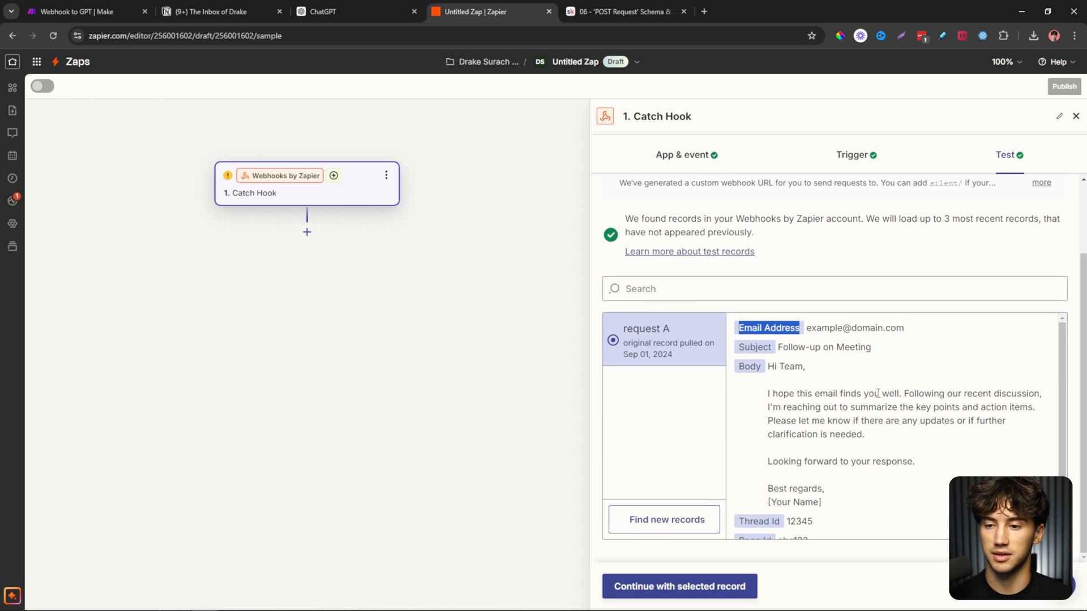
left_click(832, 382)
left_click_drag(738, 347, 775, 368)
left_click(882, 389)
scroll(846, 429, "down", 2)
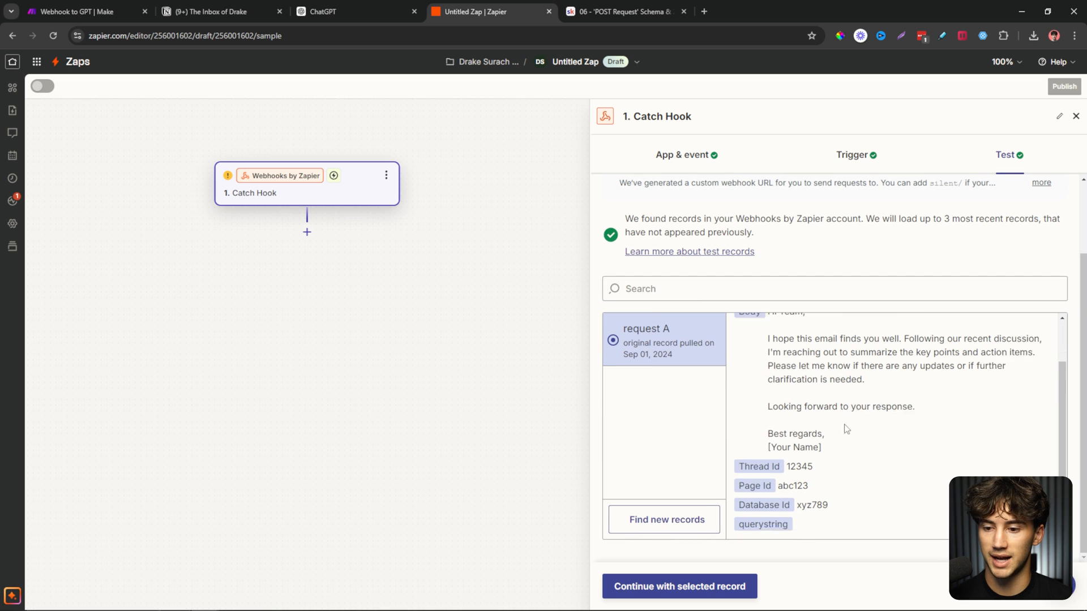
left_click_drag(744, 457, 803, 496)
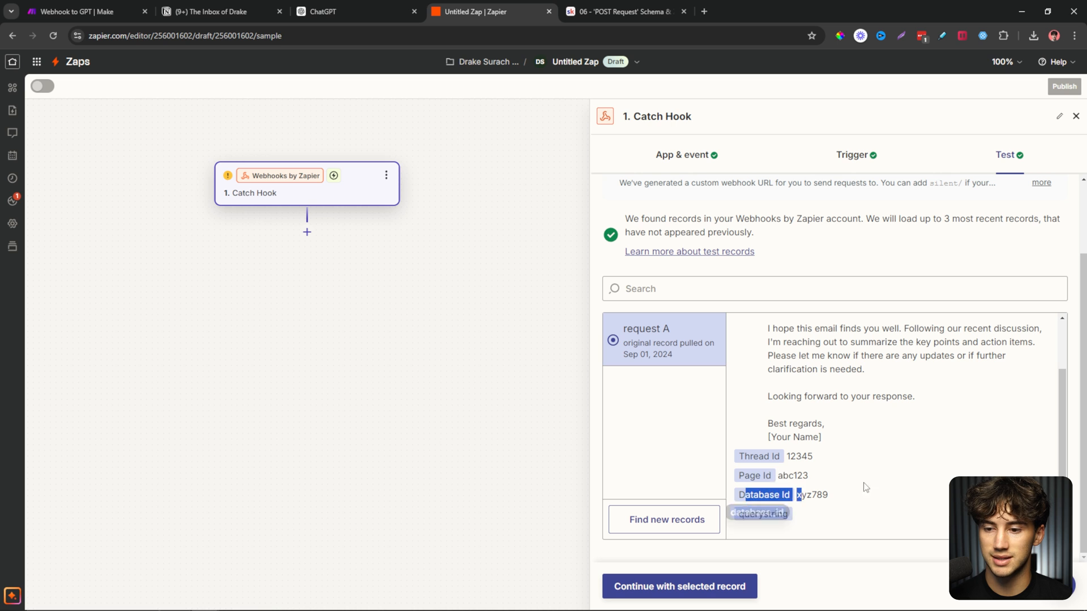
left_click(886, 484)
scroll(900, 467, "up", 2)
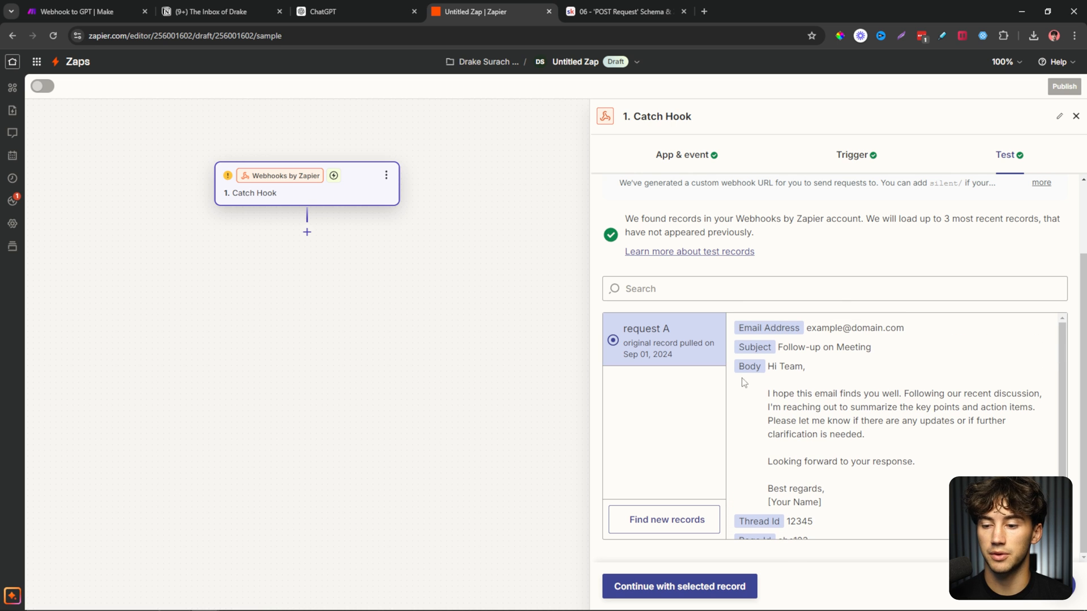
Continue with request A and add Gmail as the next step's app.
left_click(716, 585)
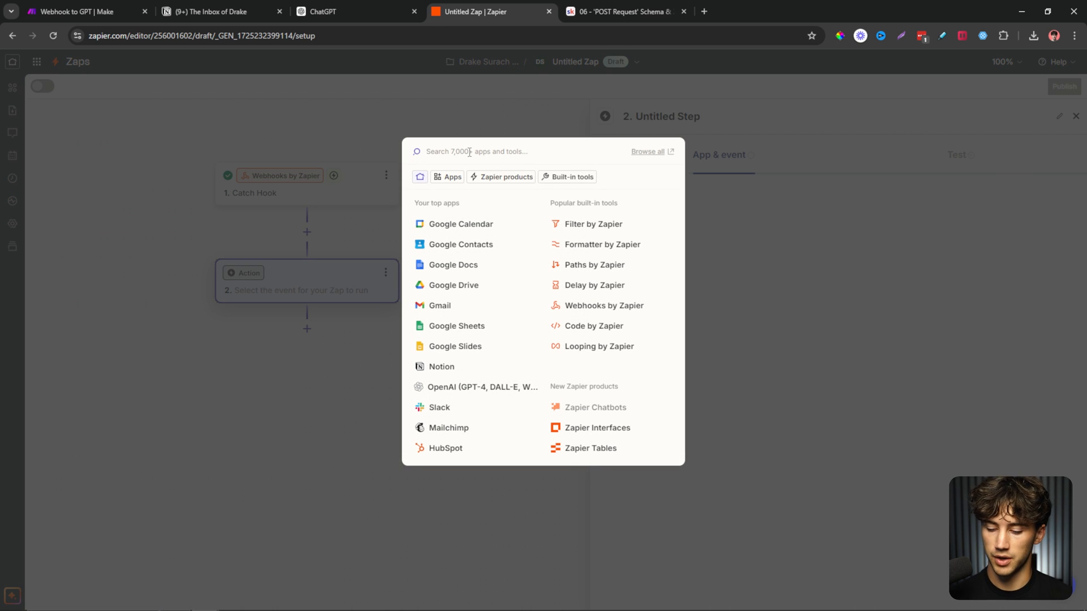
type("gmail")
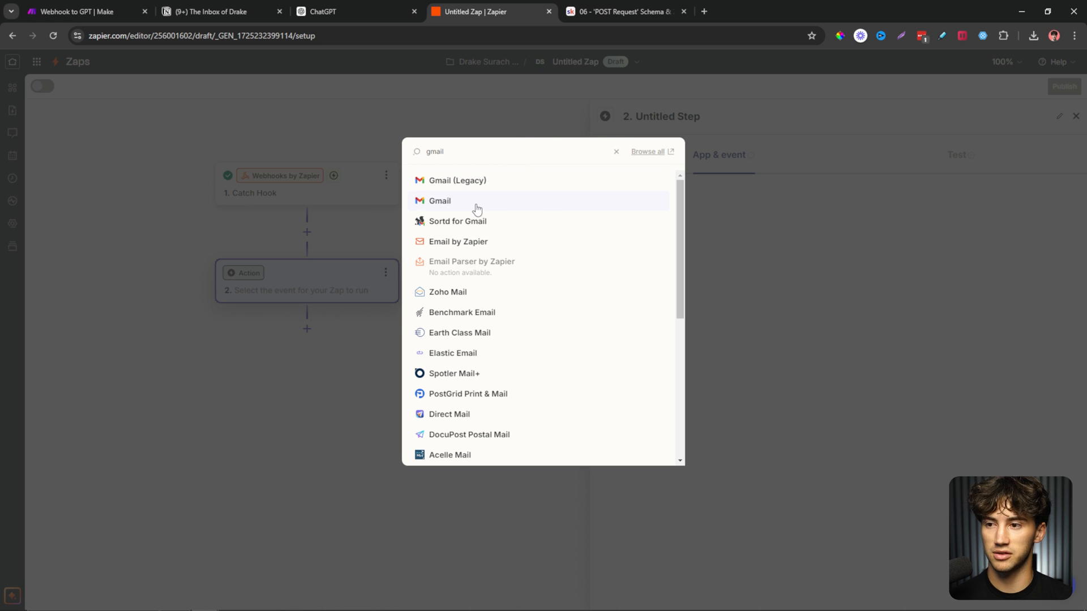
left_click(477, 204)
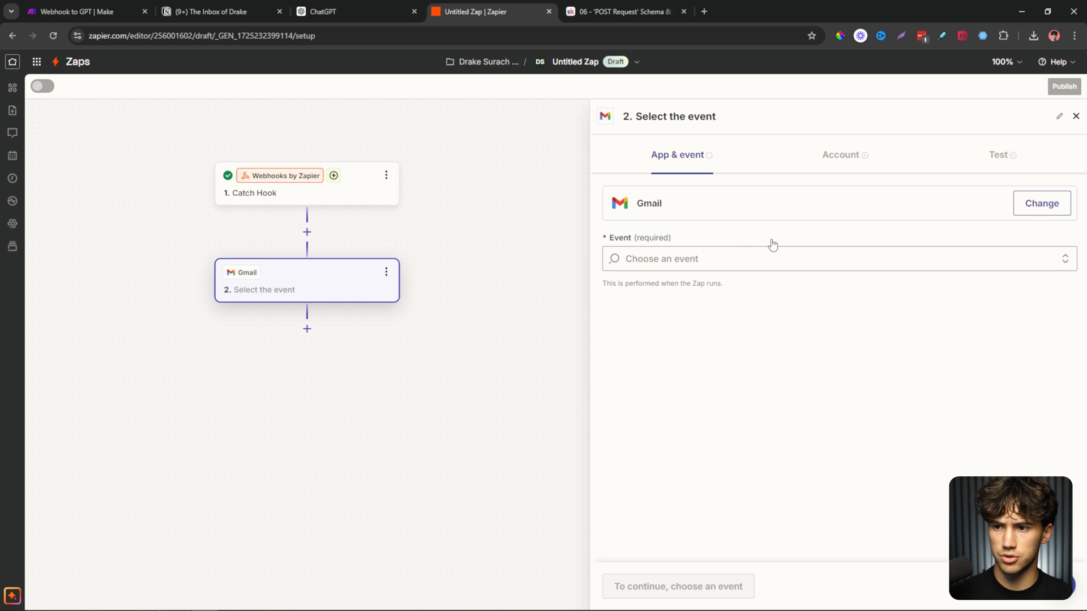
Set the Gmail step's event to Create Draft Reply.
left_click(673, 262)
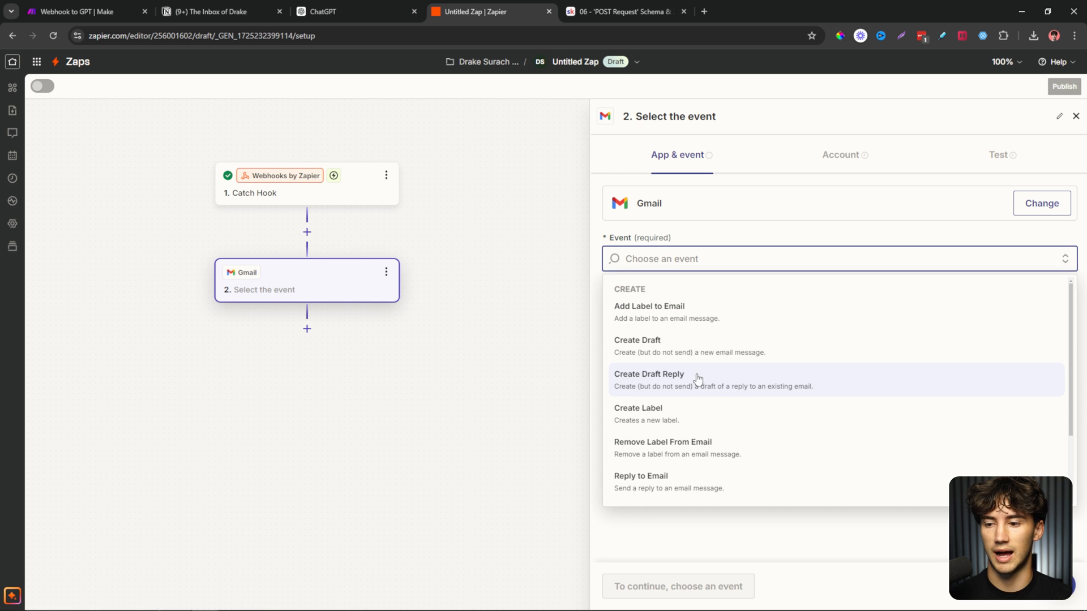
scroll(696, 378, "down", 2)
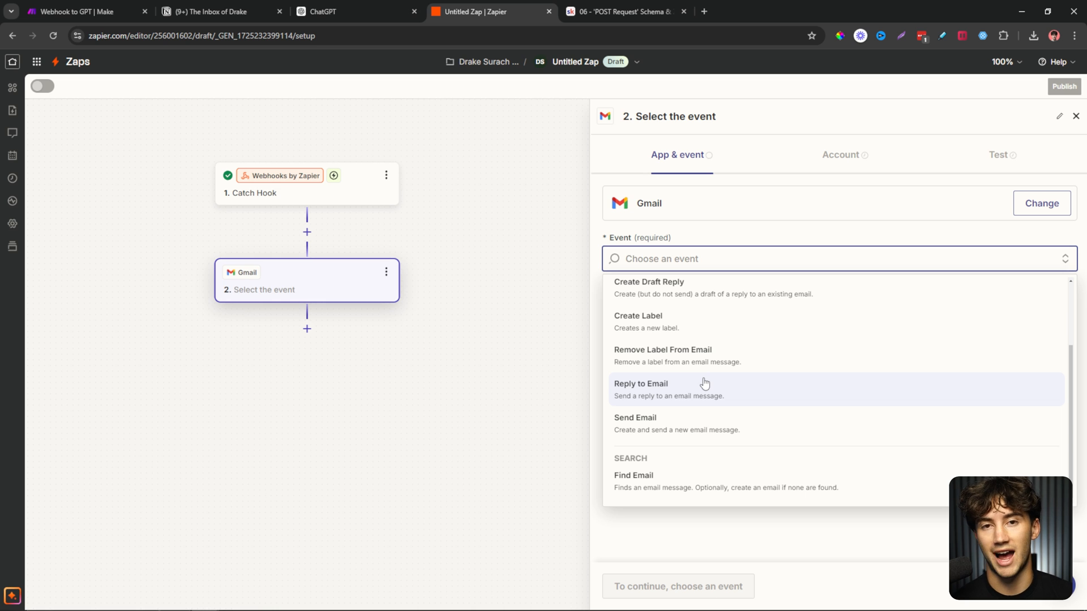
scroll(704, 383, "up", 2)
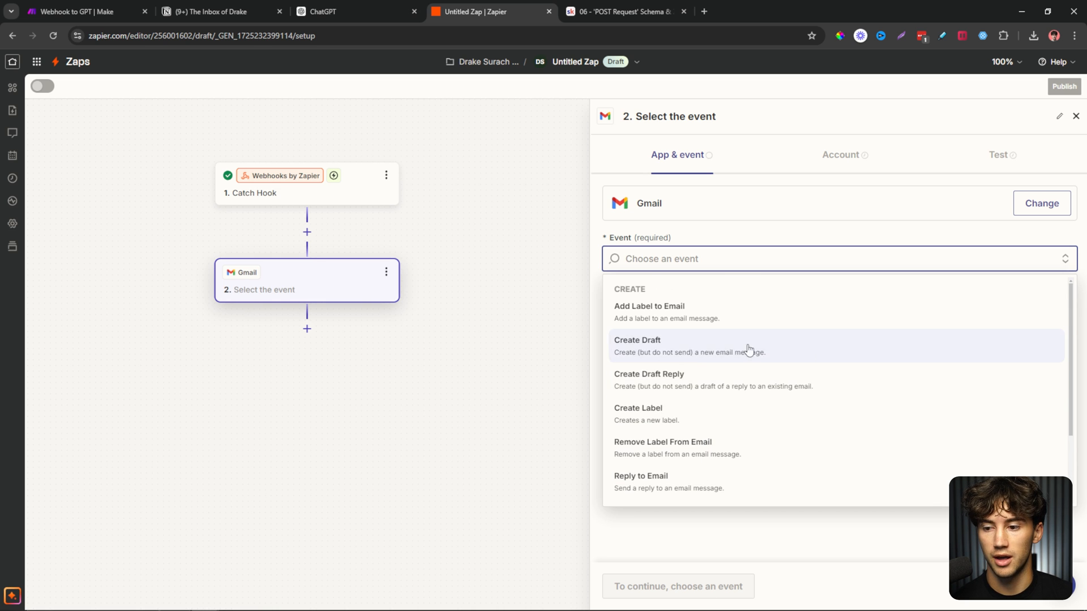
scroll(762, 417, "down", 1)
scroll(775, 429, "up", 1)
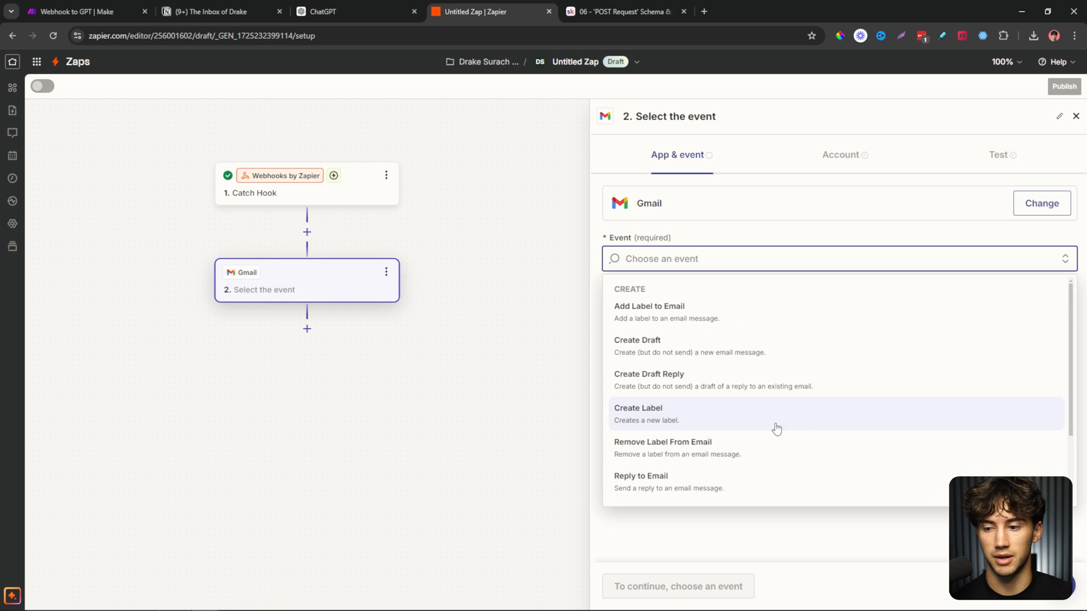
scroll(672, 469, "down", 1)
scroll(678, 466, "up", 1)
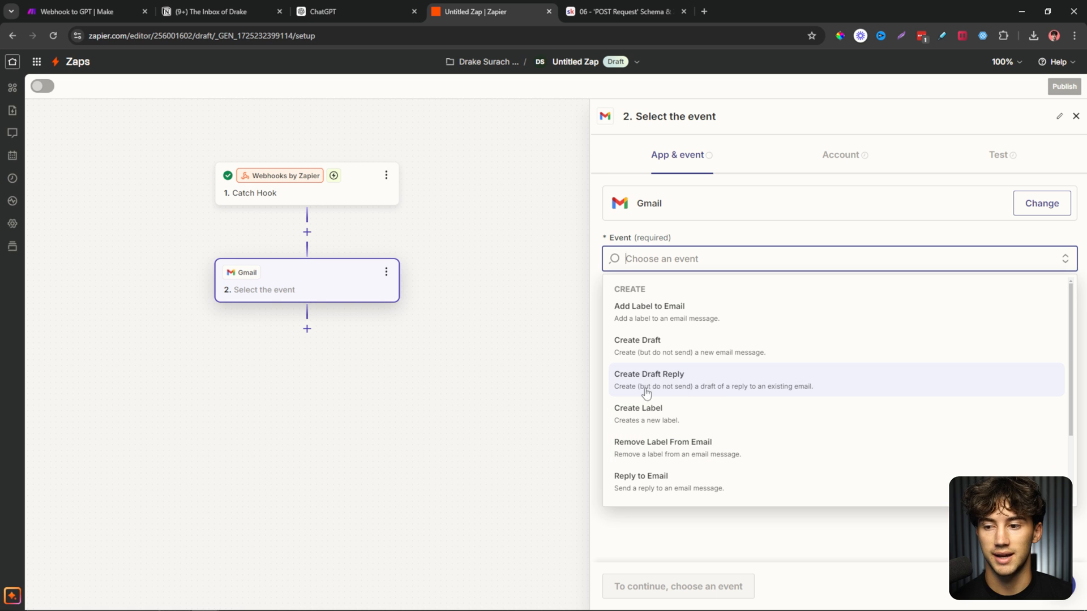
left_click(727, 385)
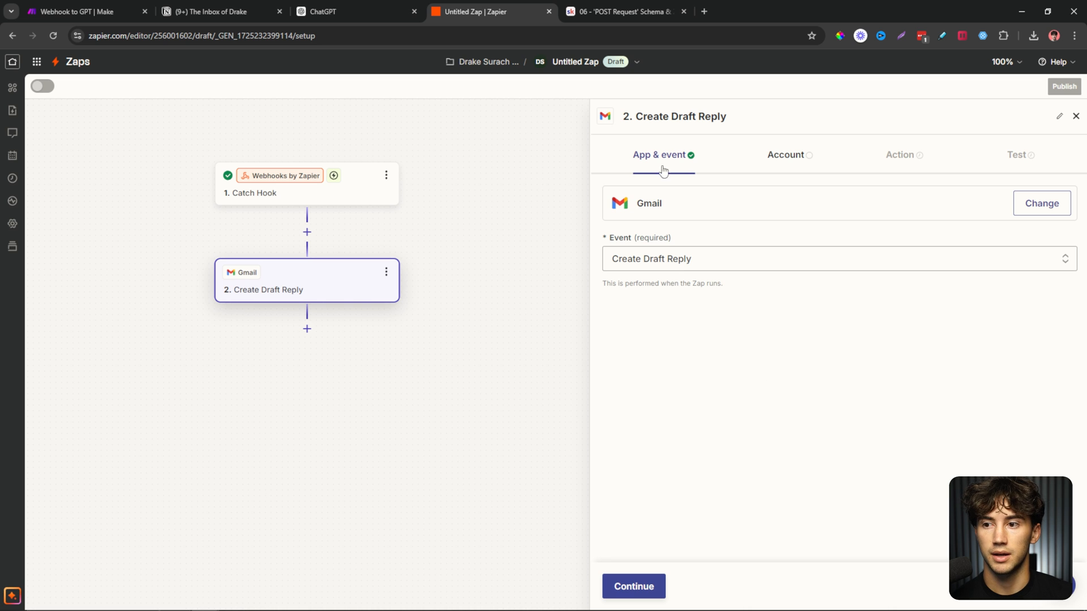
Sign in with Google to connect a new Gmail account to the Create Draft Reply step.
left_click(795, 159)
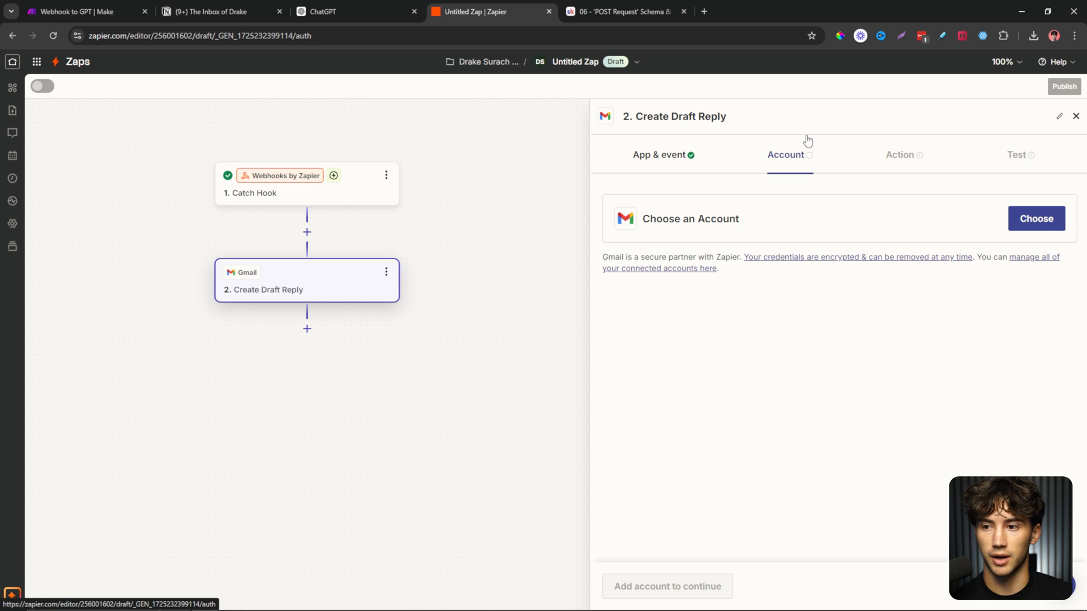
left_click(1044, 217)
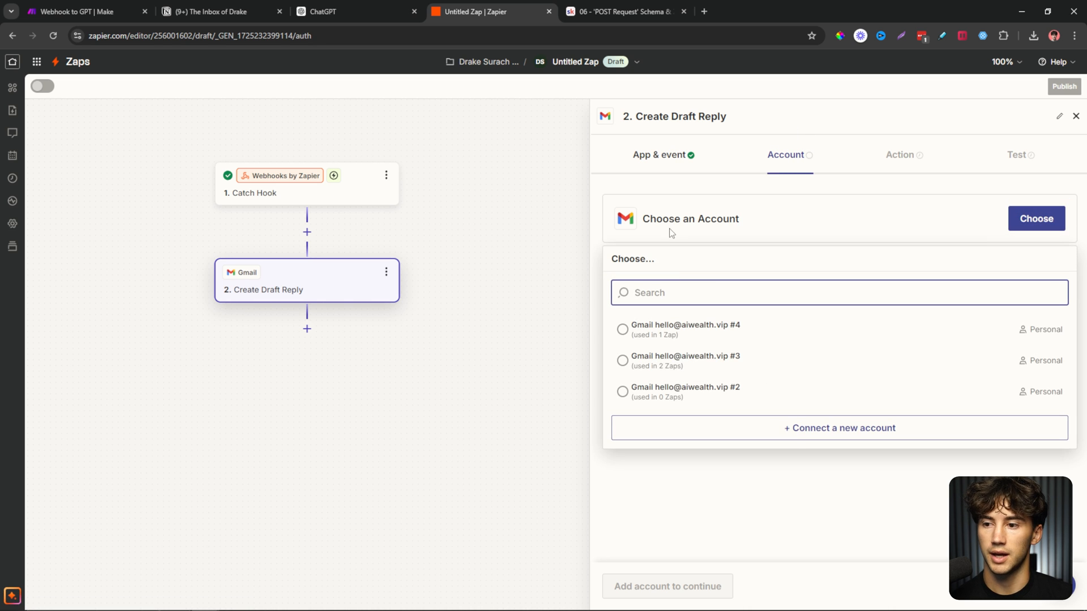
left_click(792, 433)
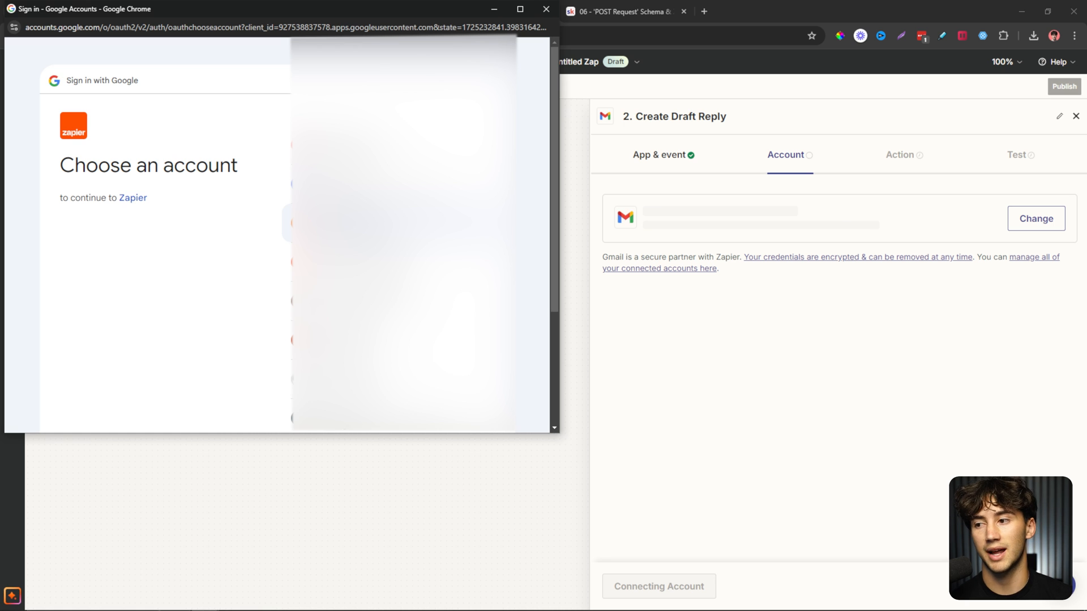
scroll(396, 222, "down", 3)
scroll(396, 223, "up", 1)
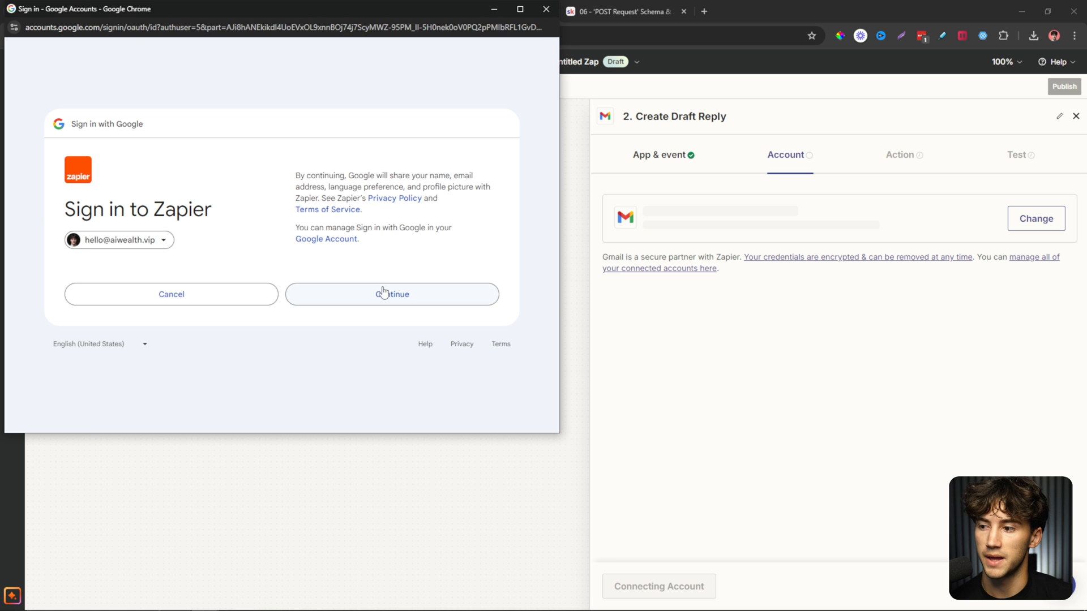
left_click(381, 295)
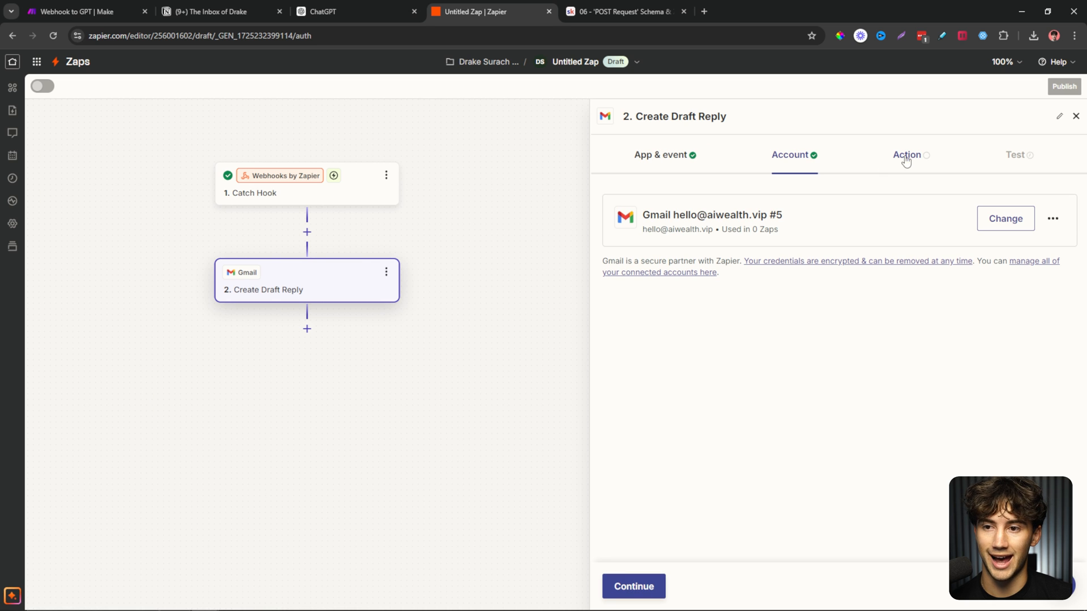
left_click(643, 585)
scroll(706, 361, "down", 2)
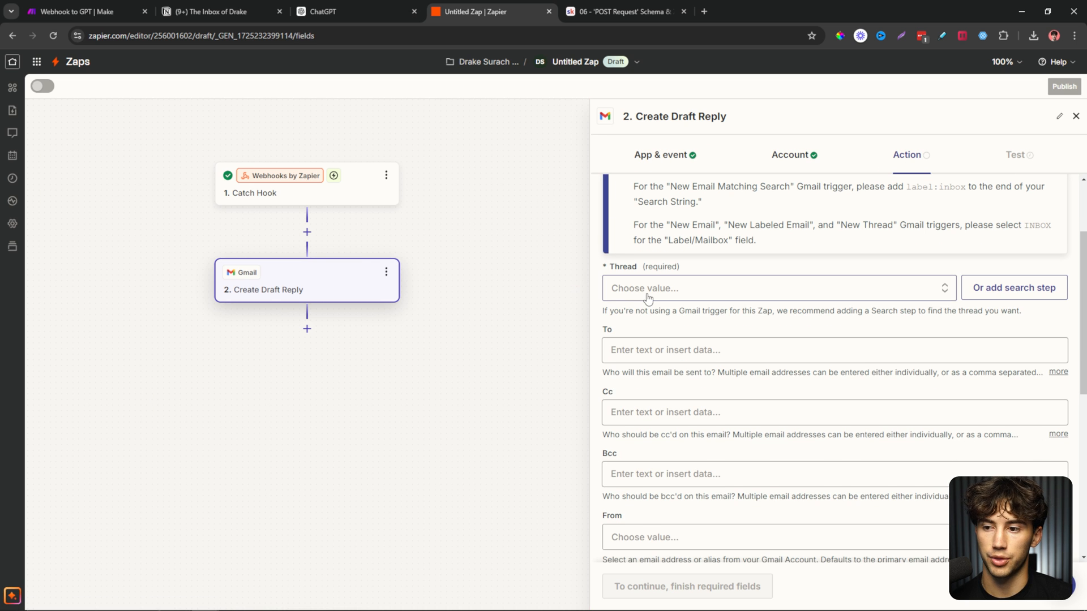
Map the webhook's Thread Id into Thread and its Email Address into To.
left_click(780, 289)
left_click(683, 334)
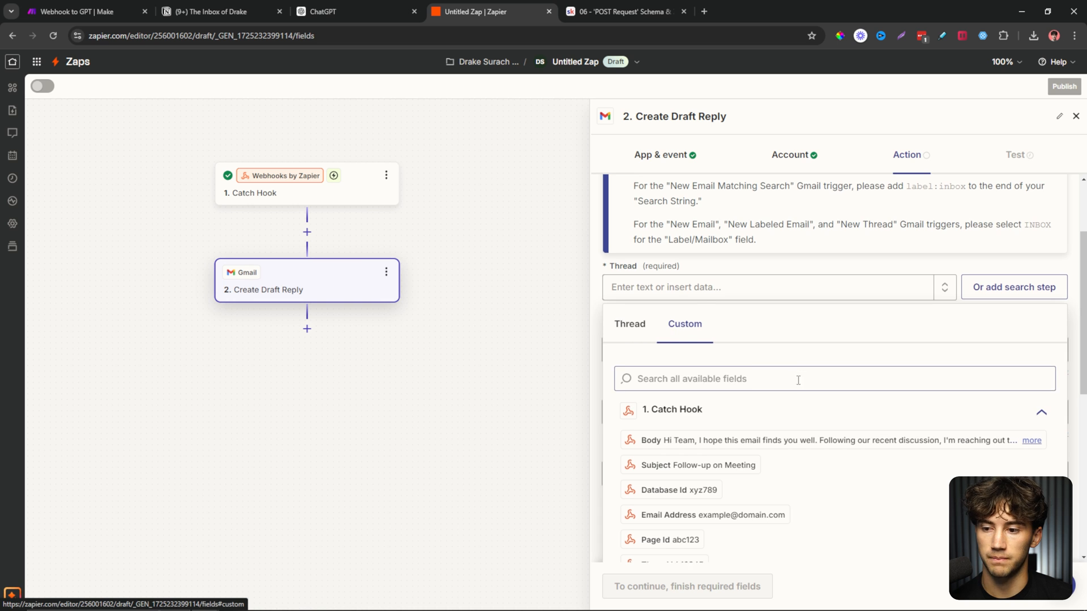
scroll(707, 354, "down", 1)
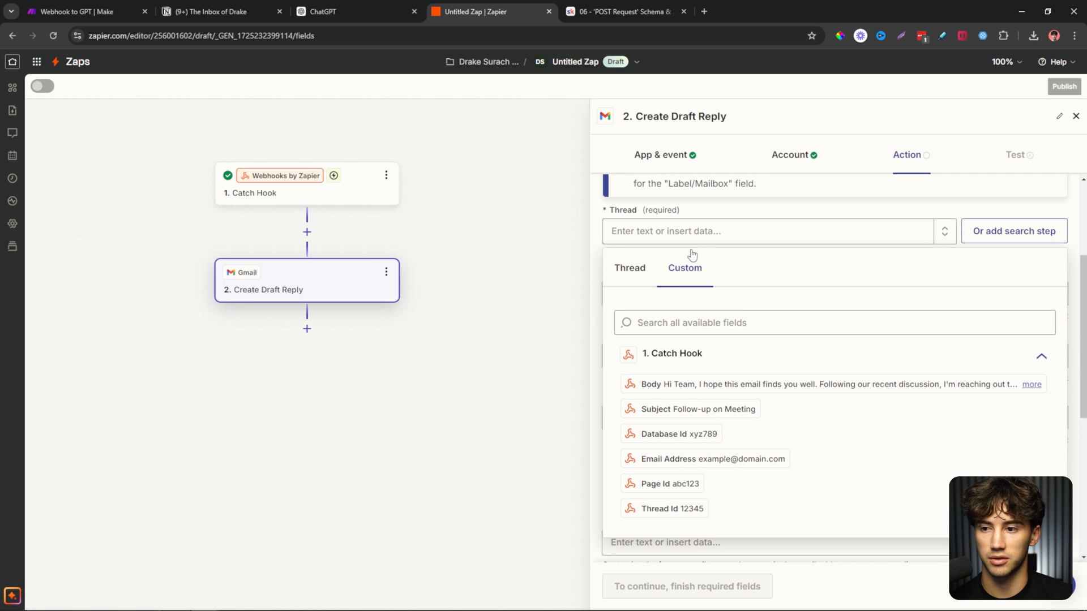
left_click(699, 511)
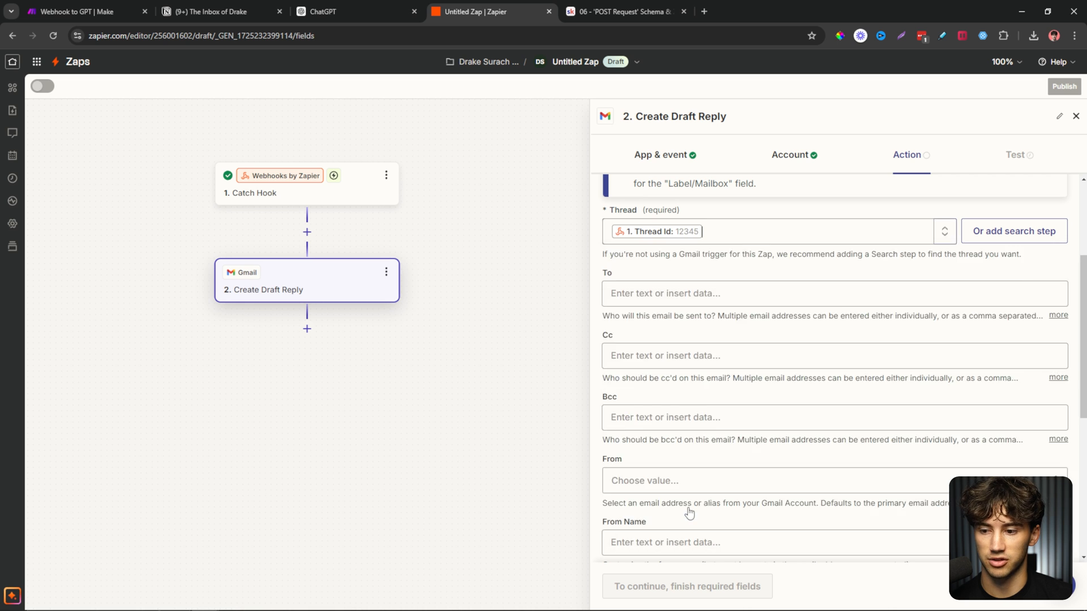
left_click(748, 212)
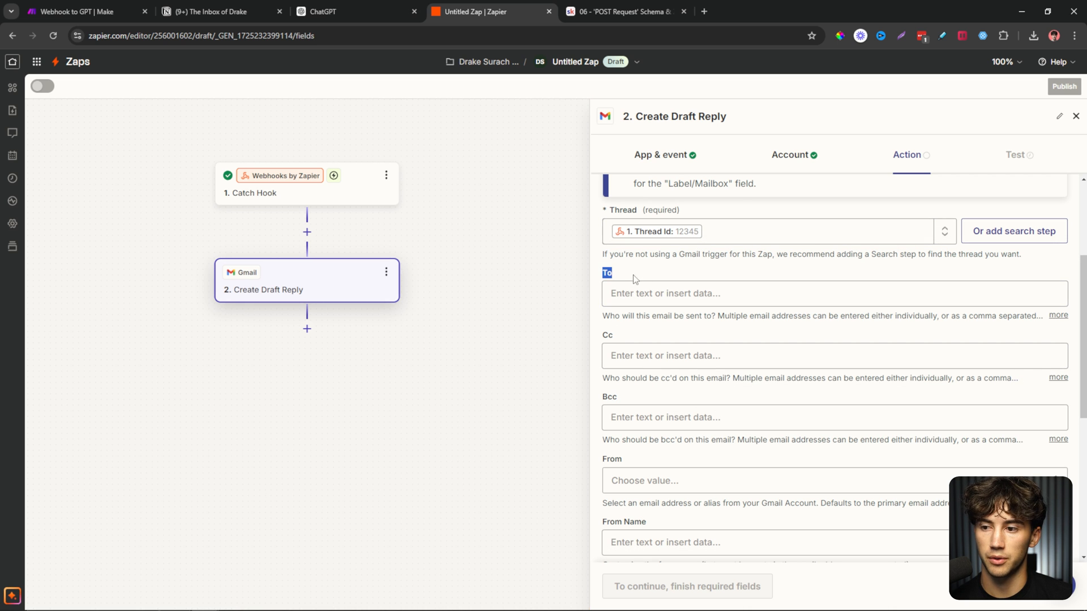
left_click(667, 289)
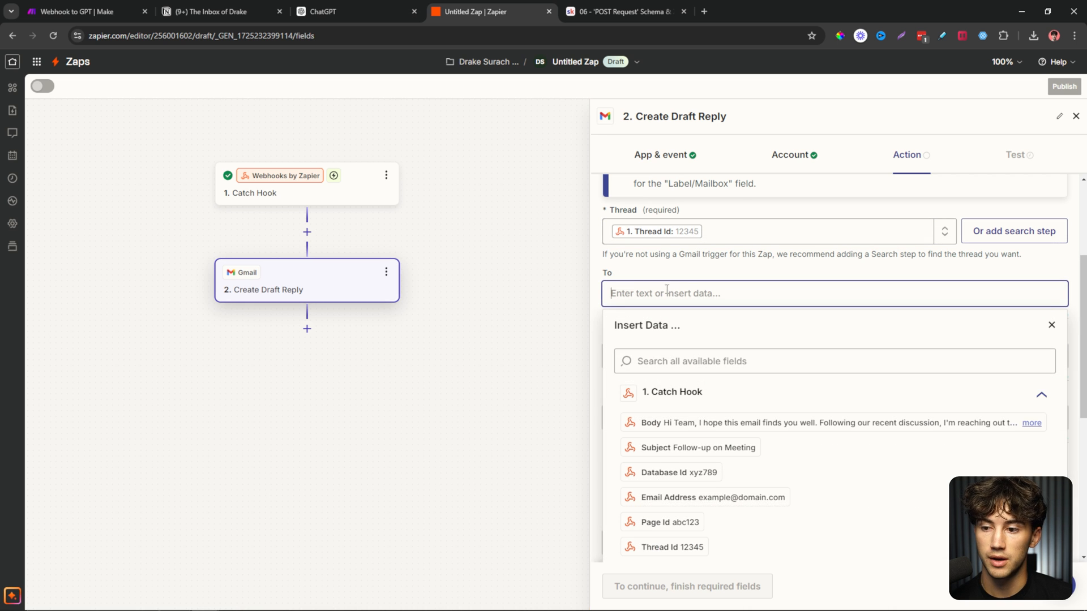
left_click(705, 500)
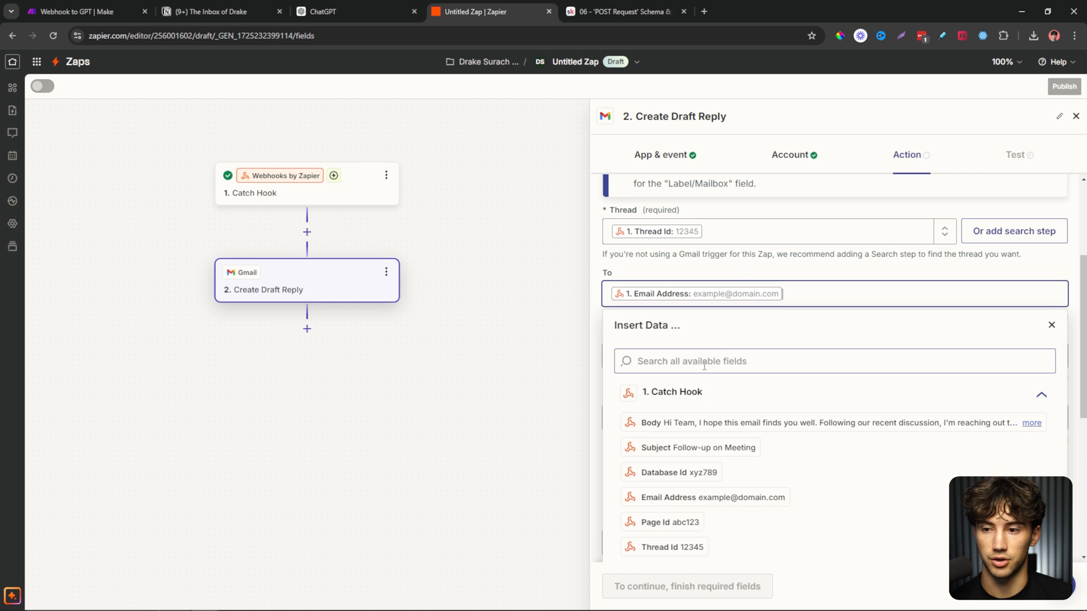
left_click(738, 270)
Map the webhook's Body into the reply Body and skip the step's test.
scroll(738, 270, "down", 3)
scroll(740, 274, "down", 4)
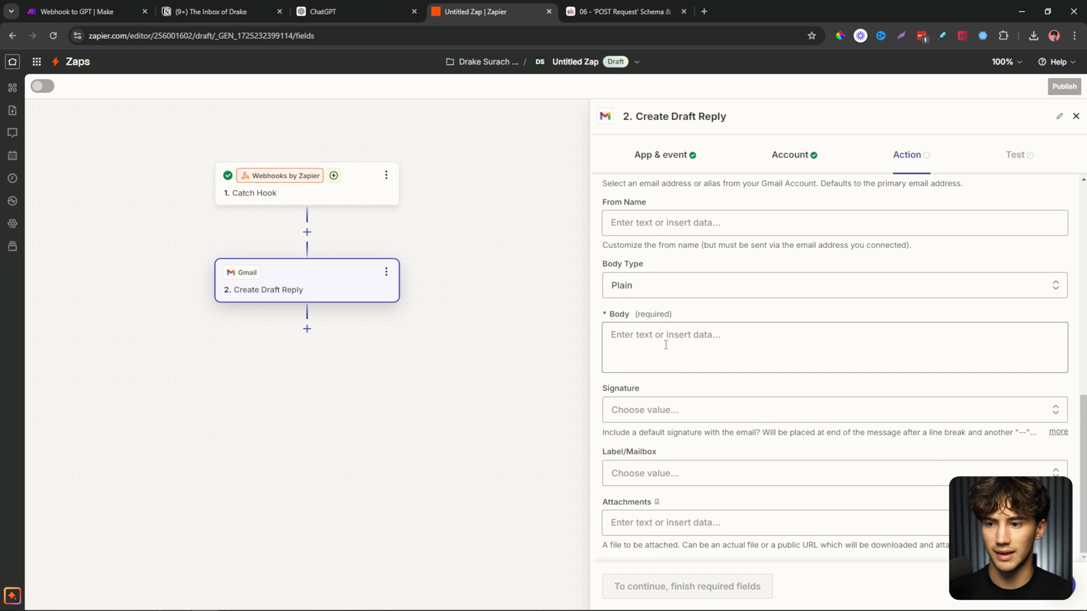
left_click(635, 332)
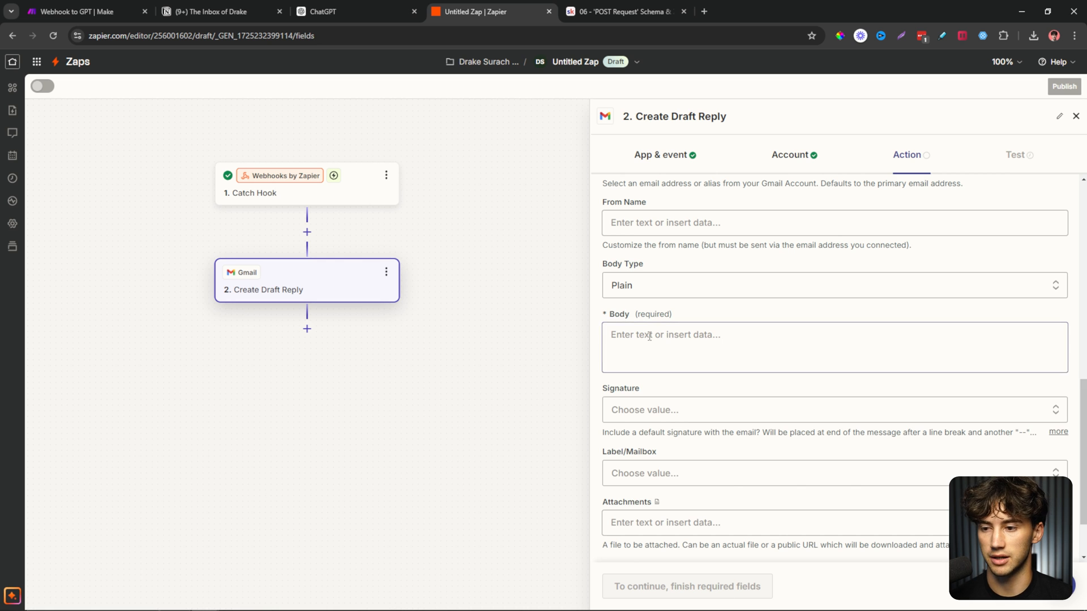
left_click(710, 410)
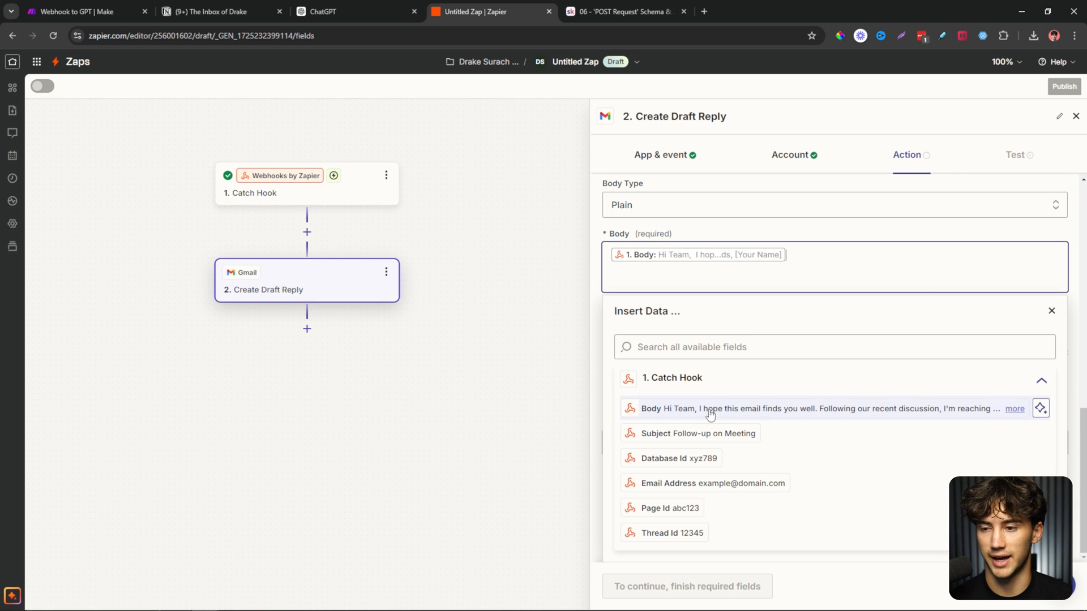
left_click(703, 230)
scroll(679, 266, "up", 8)
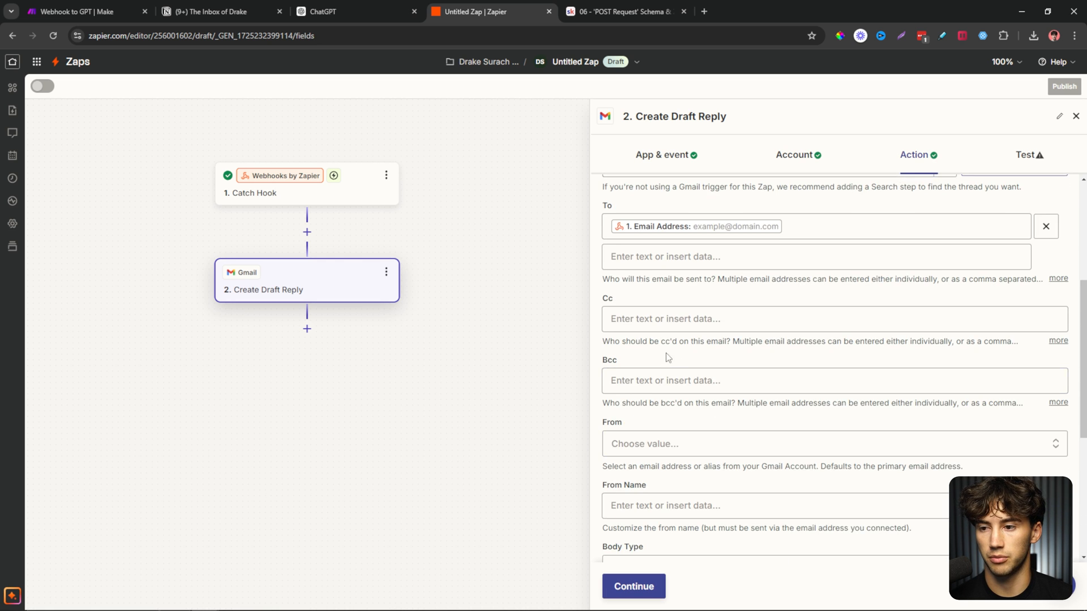
scroll(672, 285, "down", 4)
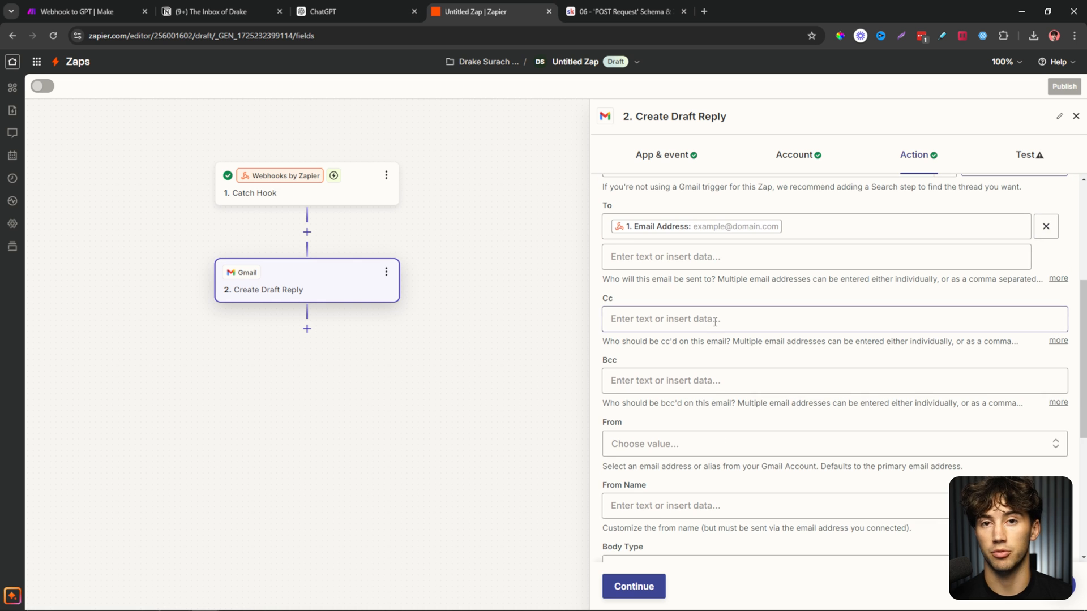
scroll(715, 322, "down", 5)
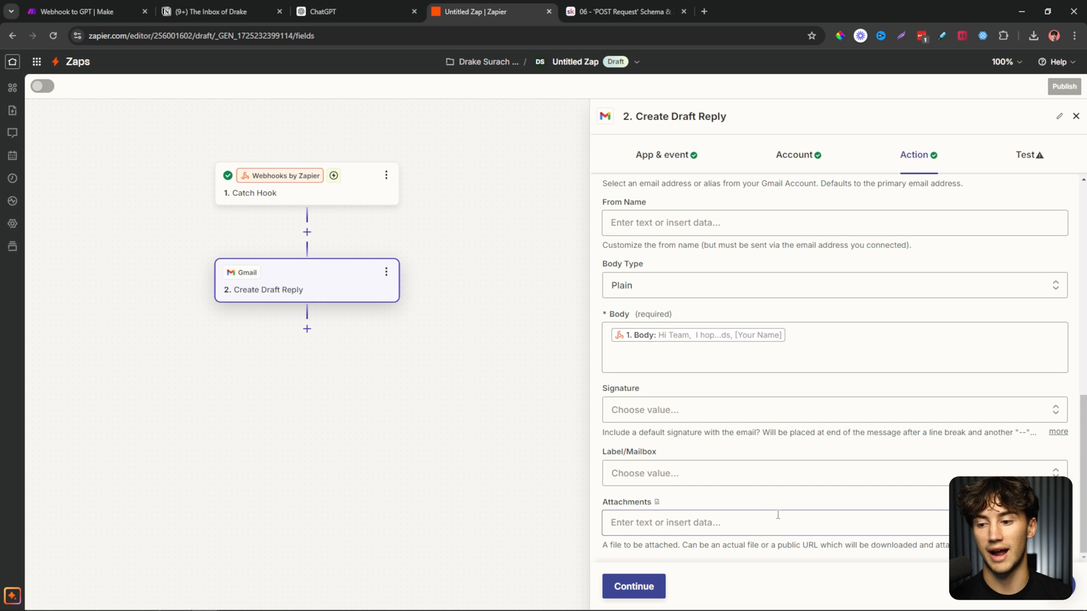
left_click(633, 586)
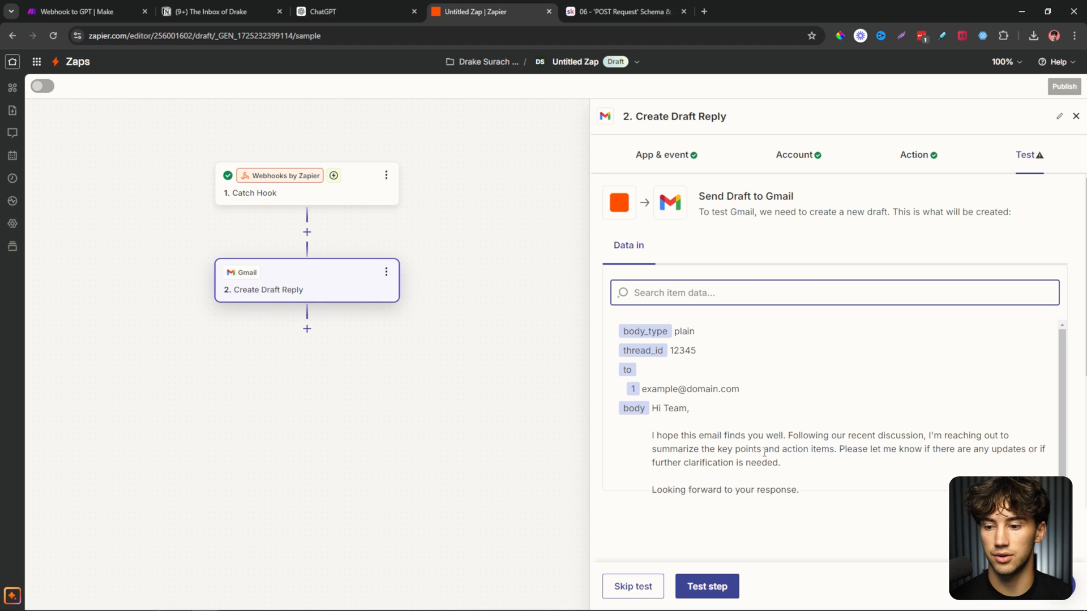
scroll(696, 366, "down", 1)
left_click(632, 587)
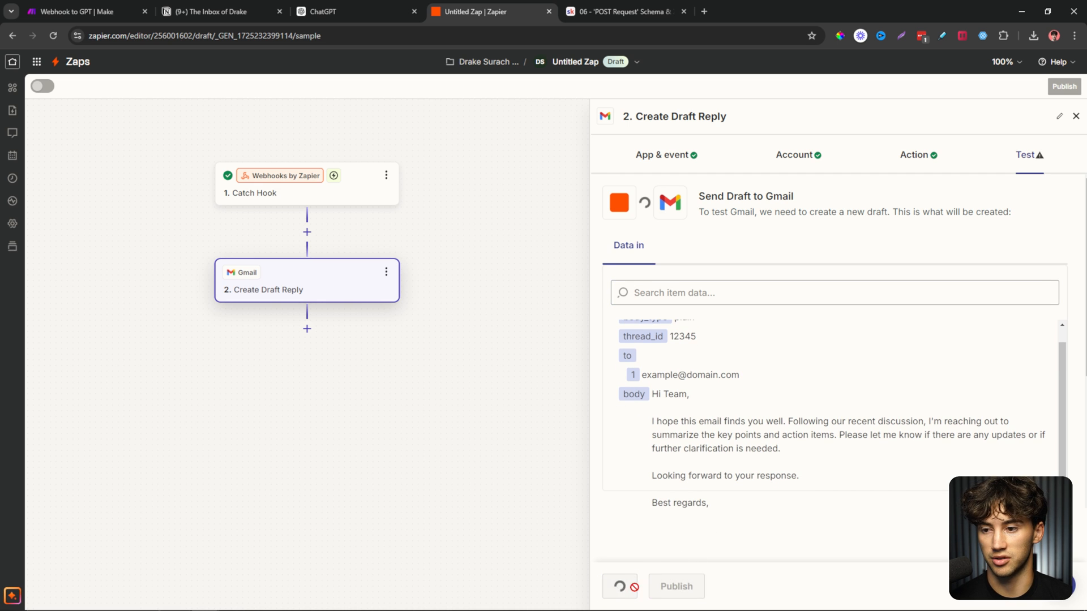
Add a third step using Notion's Update Database Item event.
left_click(306, 328)
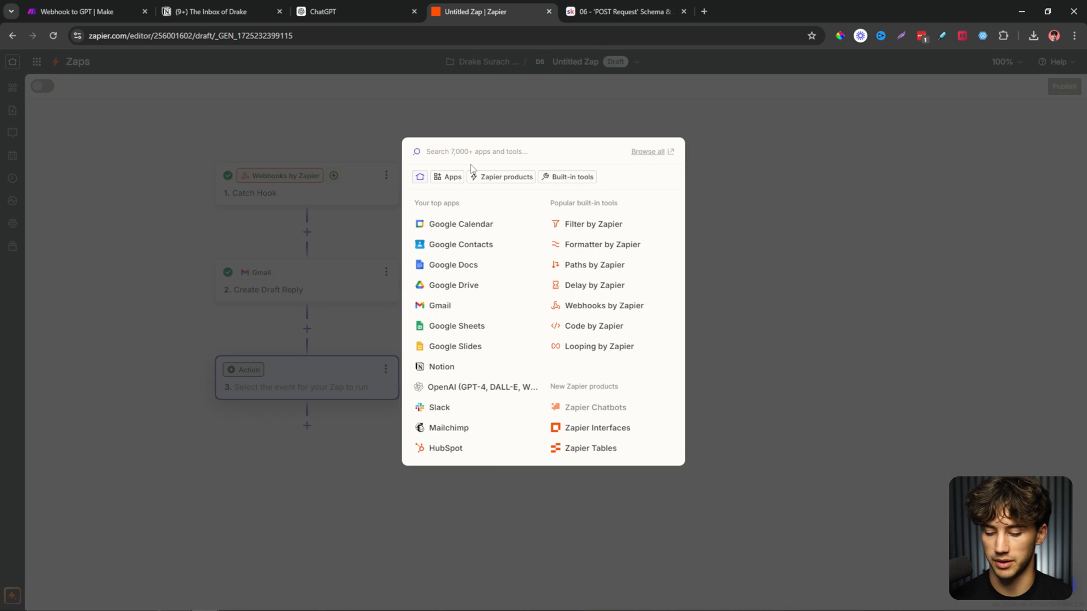
type("not")
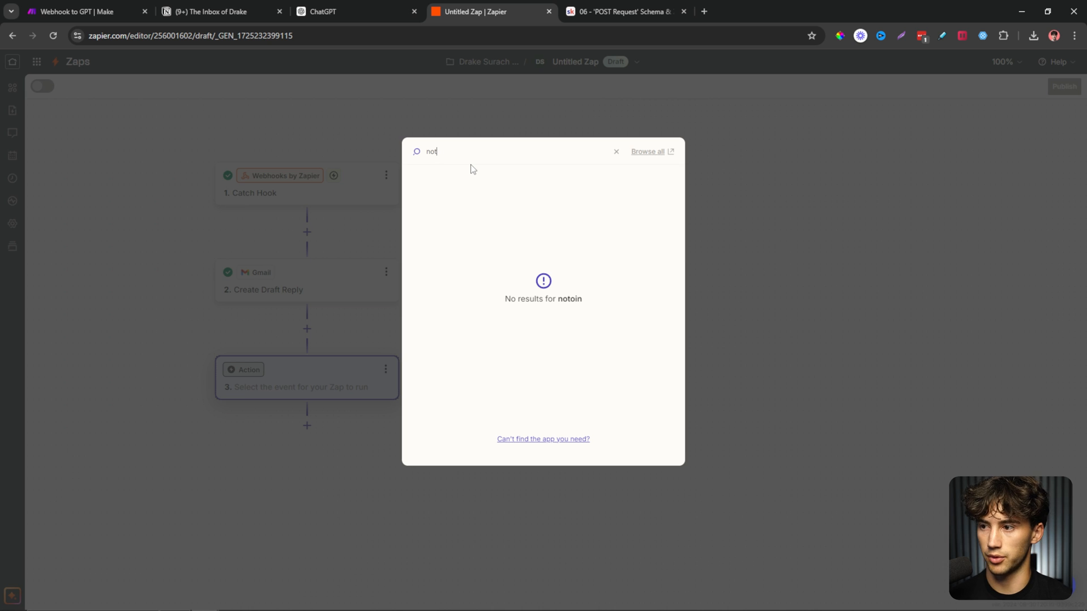
type("oinion")
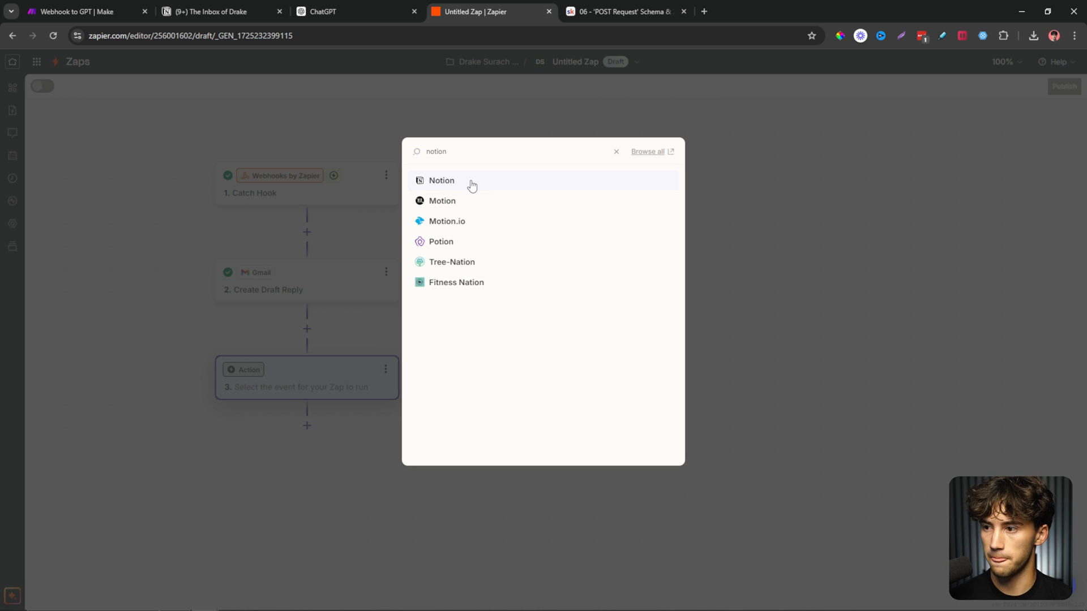
left_click(470, 185)
left_click(700, 261)
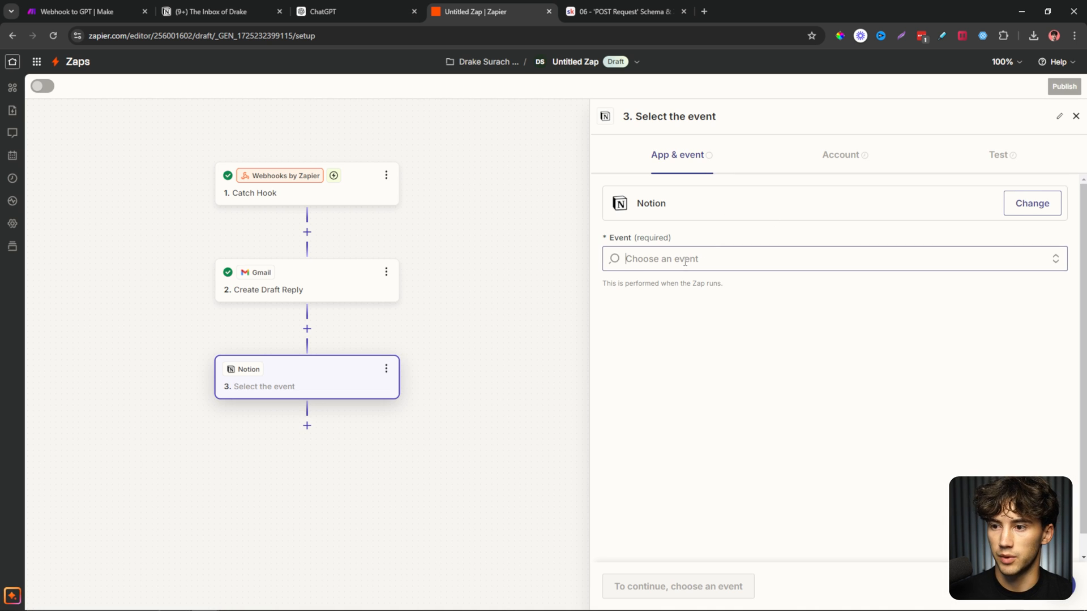
type("update")
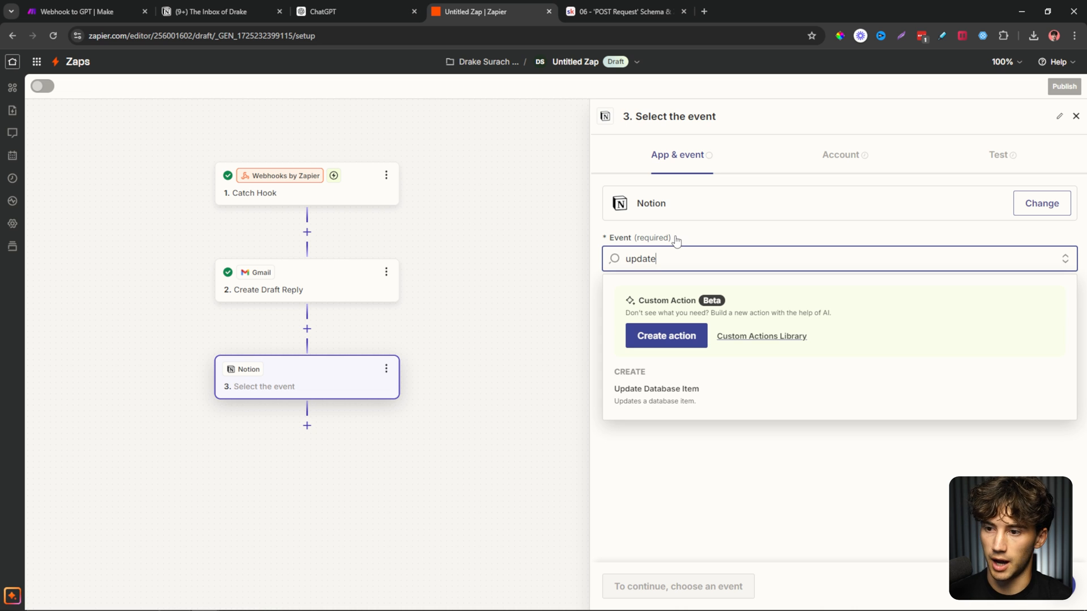
left_click(692, 406)
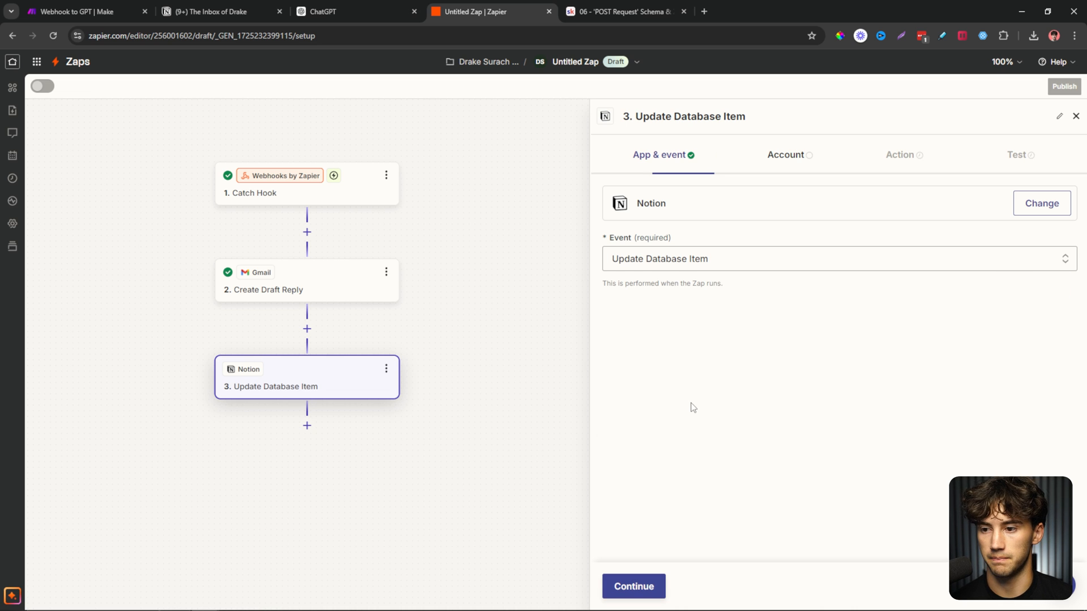
left_click(635, 585)
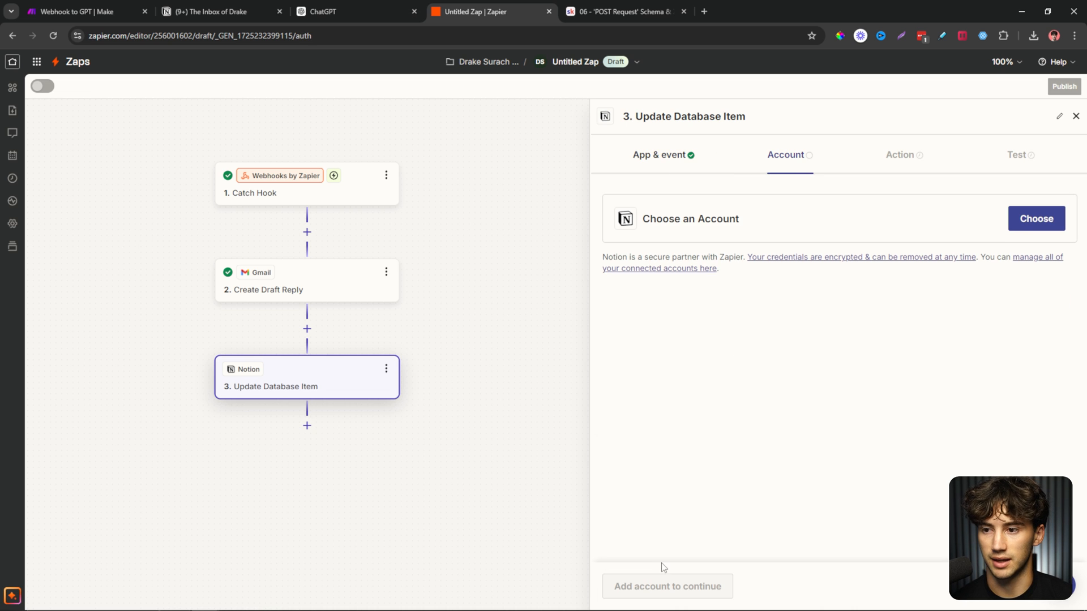
Connect a new Notion account with access granted to the inbox page.
left_click(1047, 225)
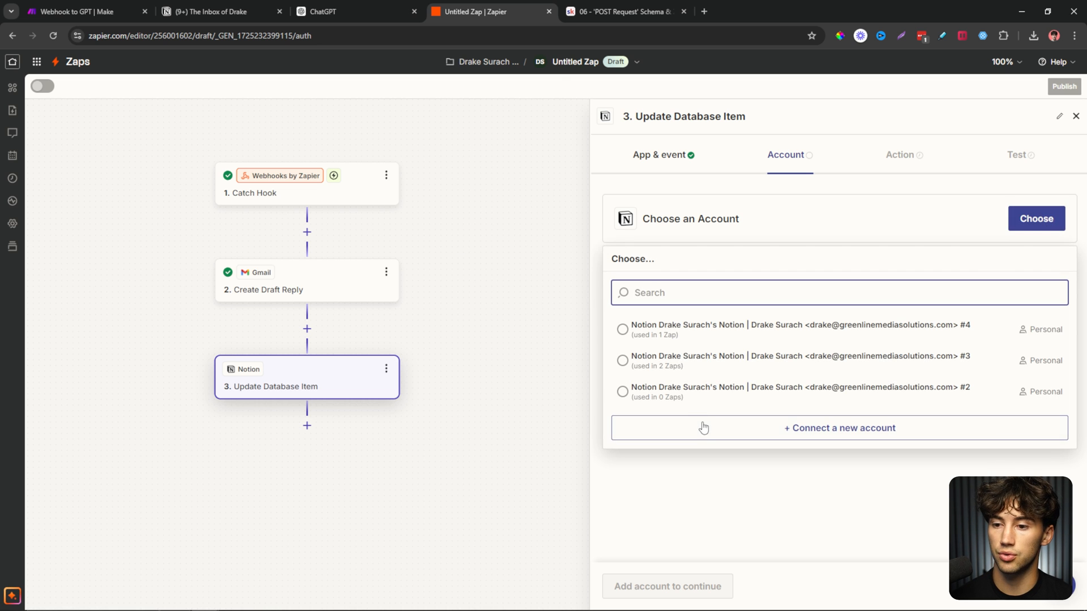
left_click(704, 428)
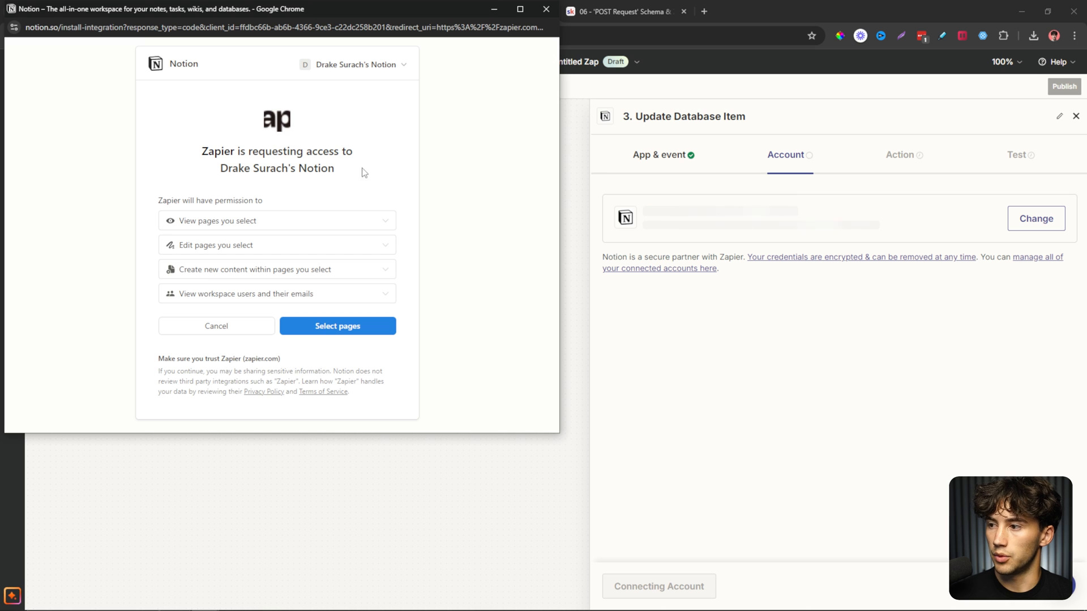
left_click(337, 328)
scroll(334, 328, "down", 2)
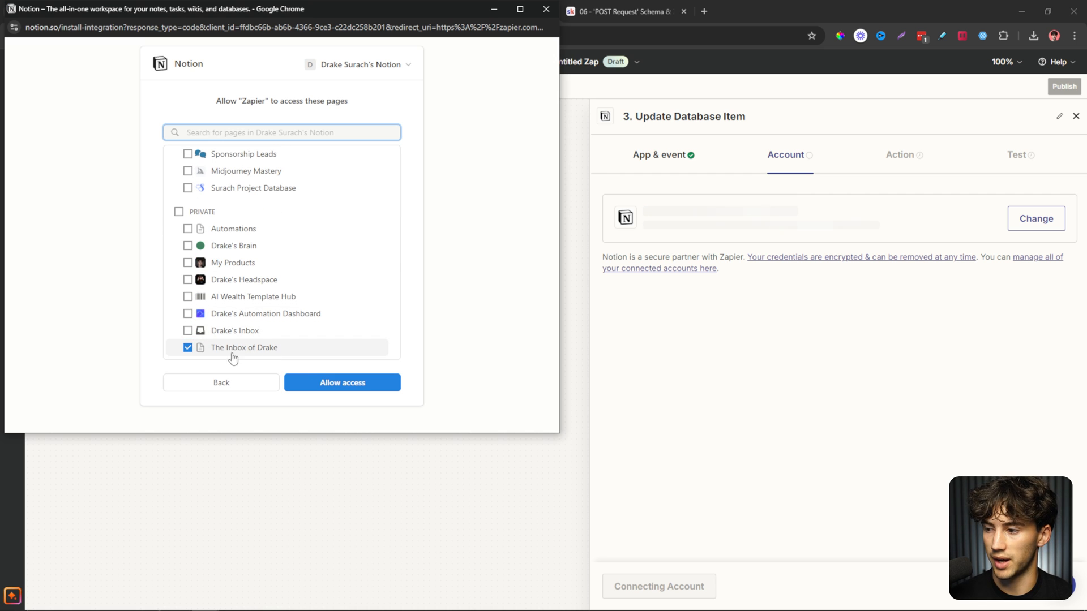
left_click(349, 385)
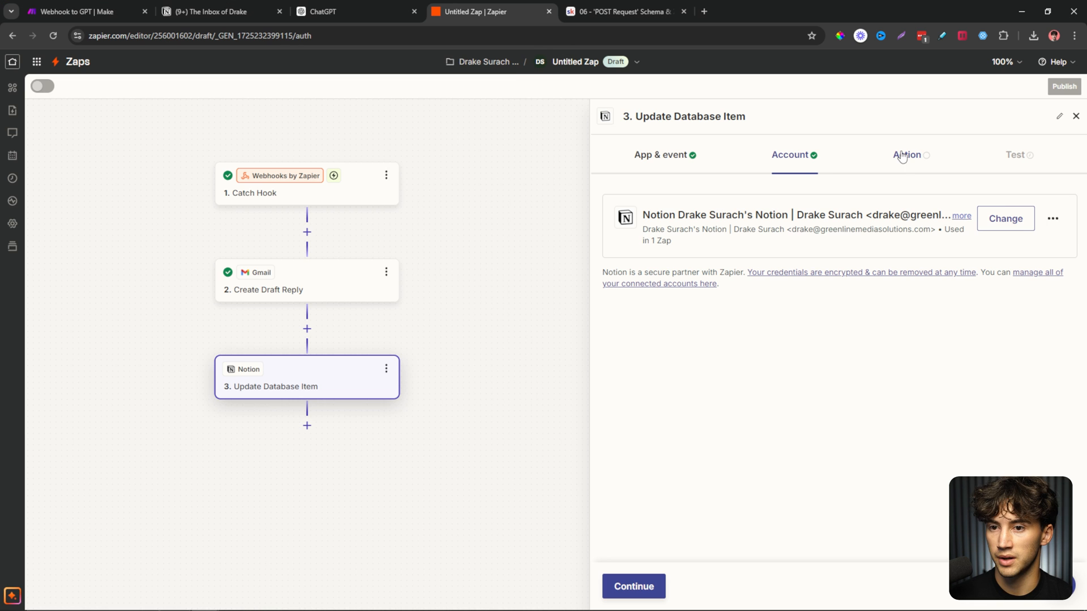
left_click(649, 577)
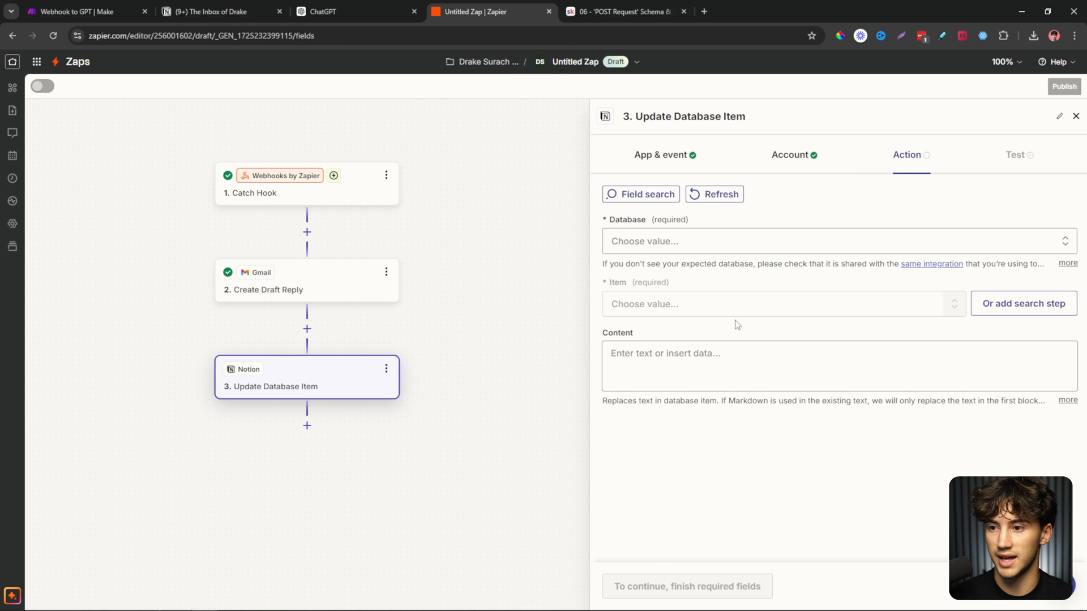
Pick the Mailroom database and the hello item for the Notion update.
left_click(679, 249)
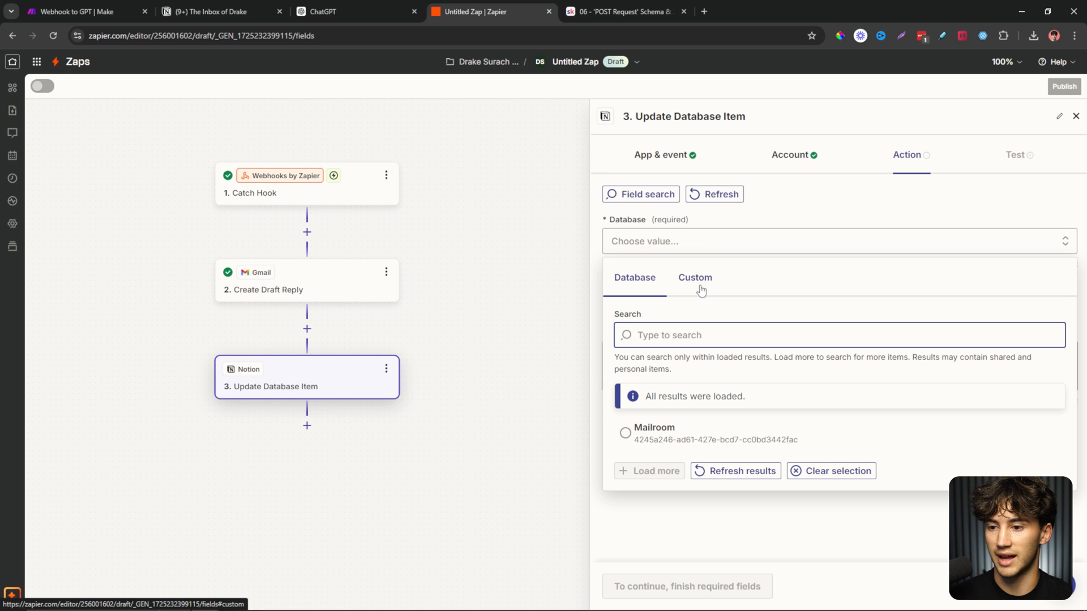
left_click(631, 443)
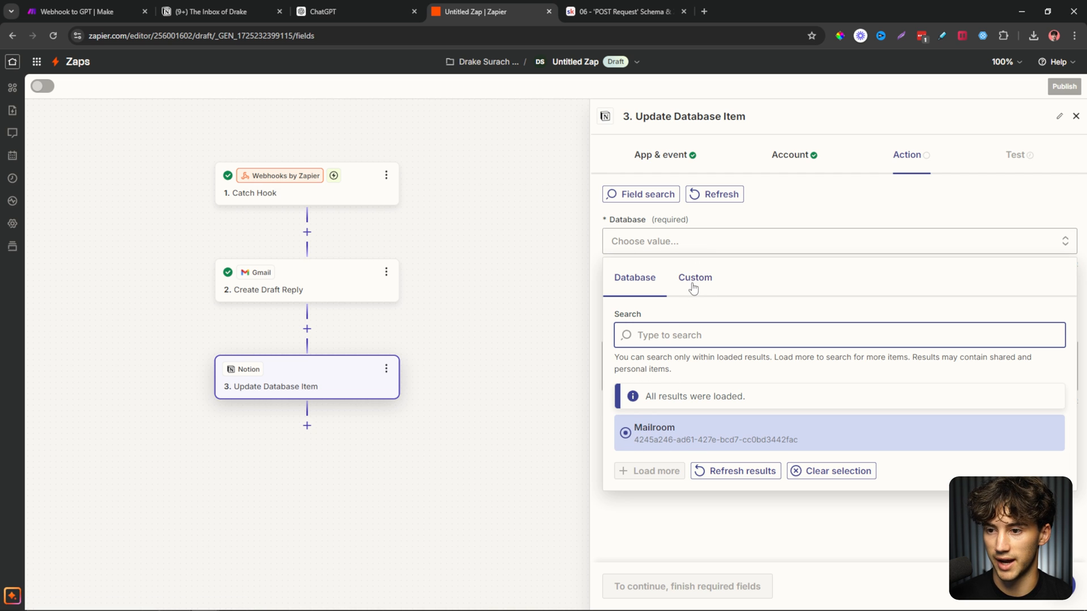
left_click(665, 312)
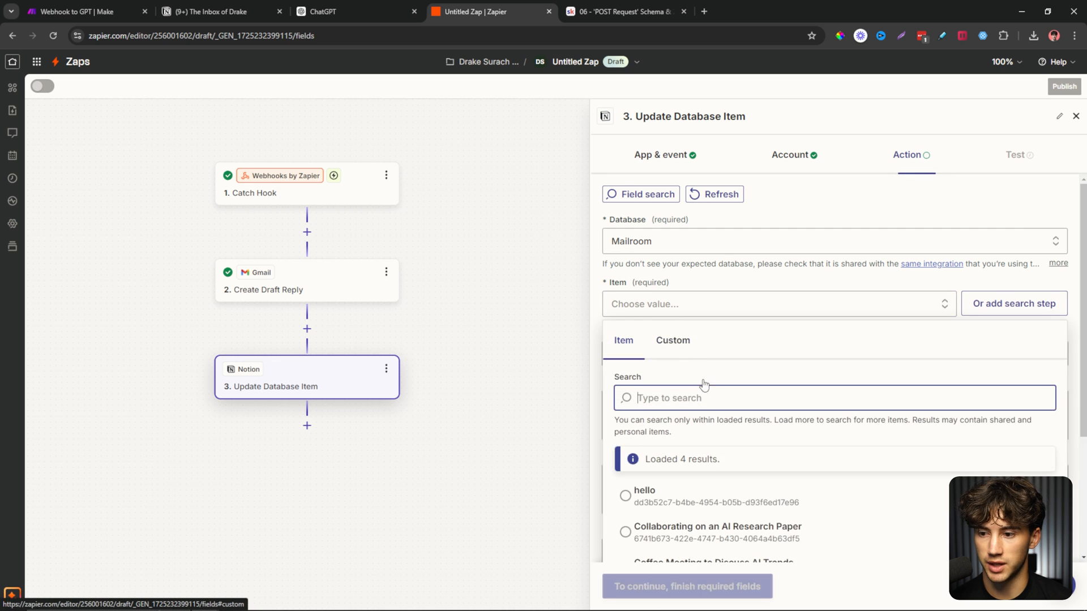
scroll(735, 431, "down", 2)
left_click(691, 388)
scroll(668, 355, "up", 2)
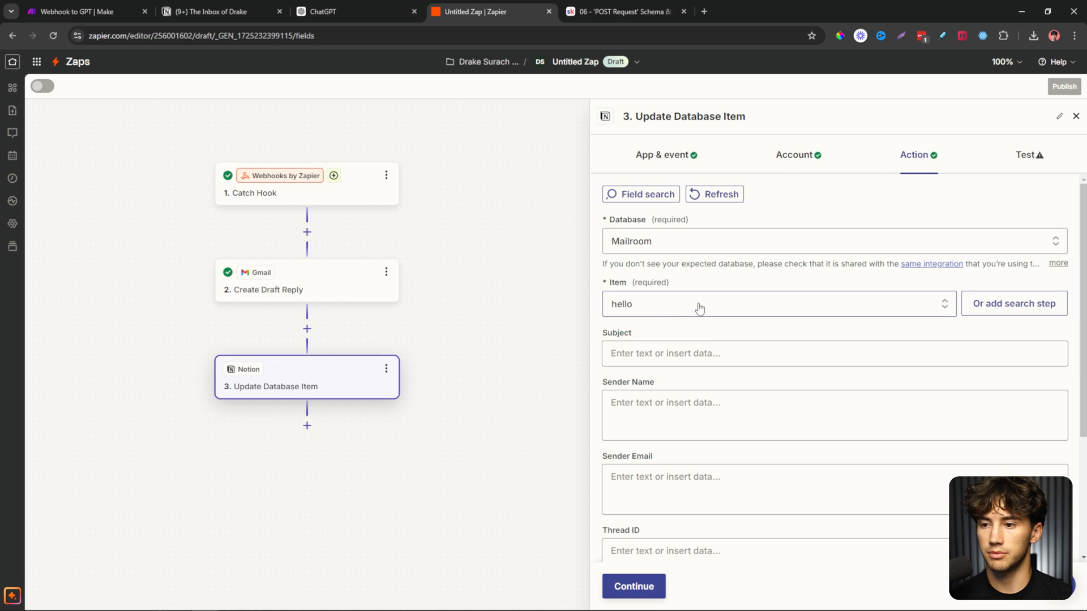
left_click(702, 310)
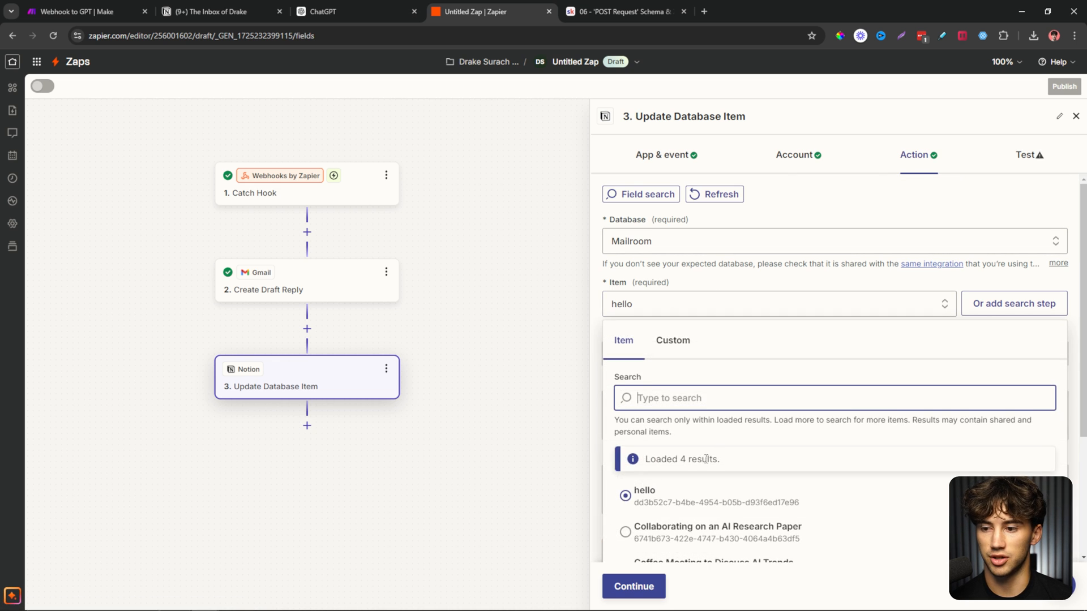
scroll(706, 459, "down", 2)
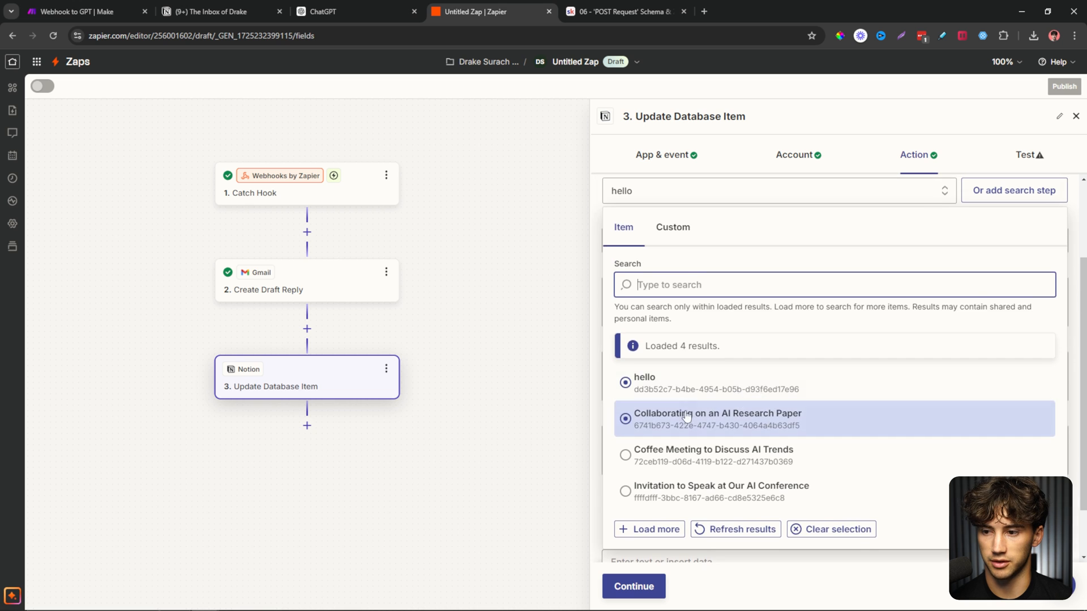
left_click(687, 416)
Set Status to Replied and map the database to the webhook's Database Id.
scroll(729, 370, "up", 2)
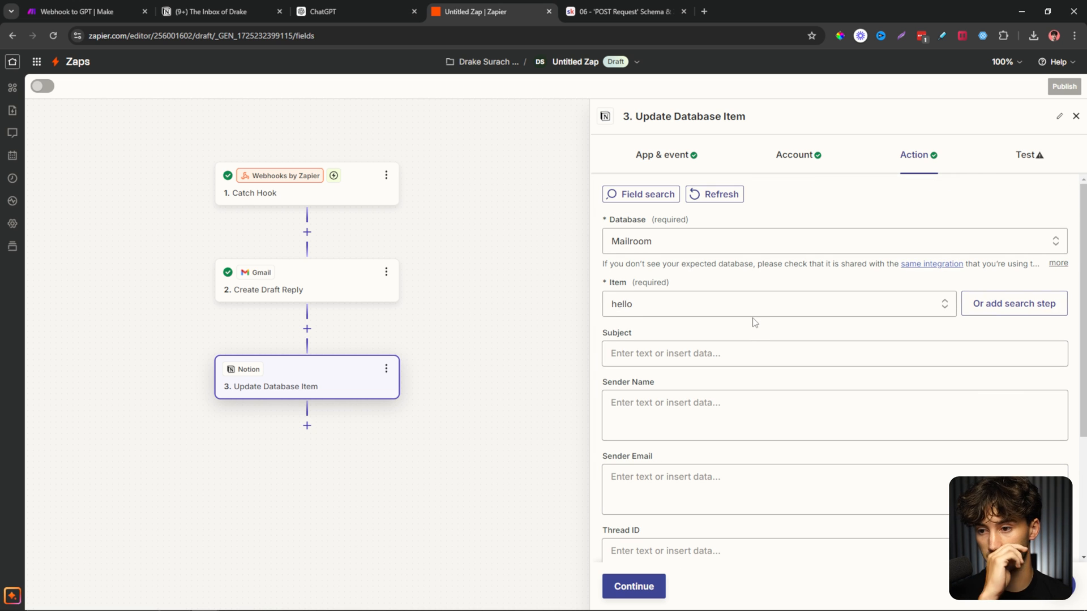
scroll(737, 320, "down", 3)
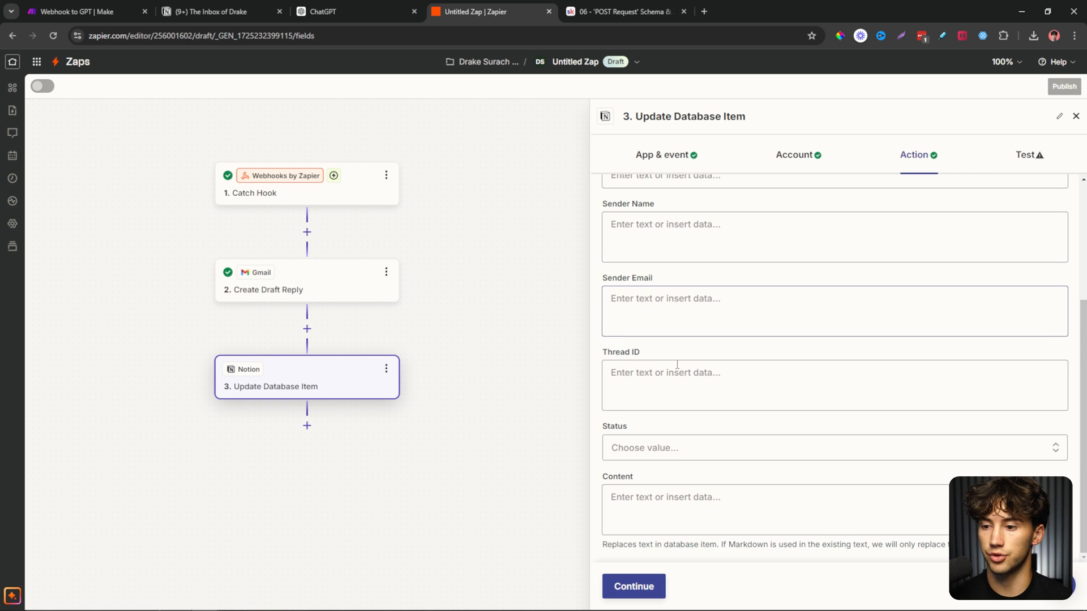
left_click(674, 453)
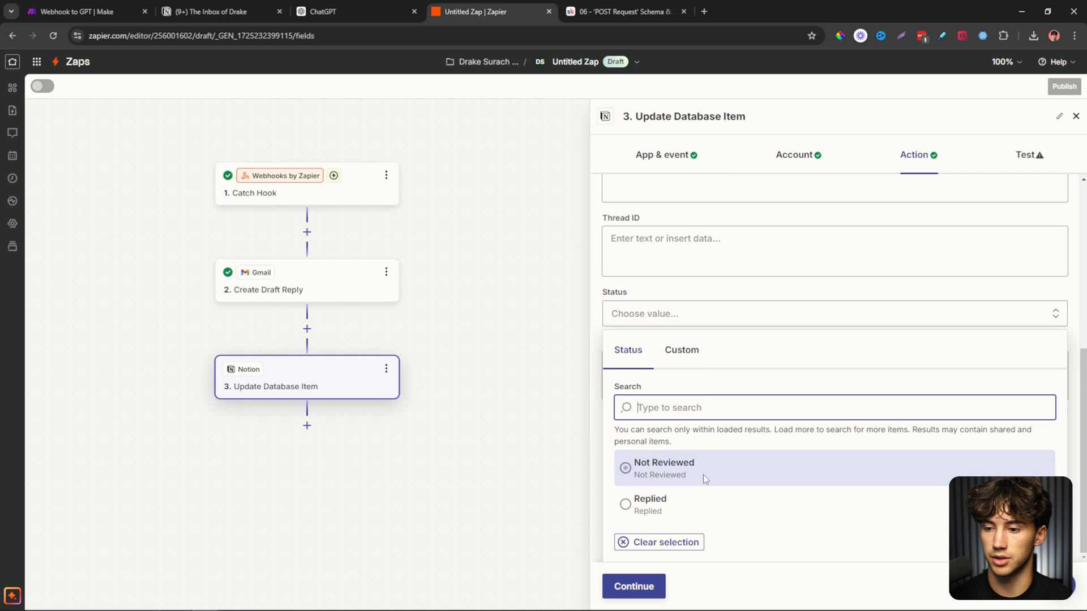
left_click(626, 504)
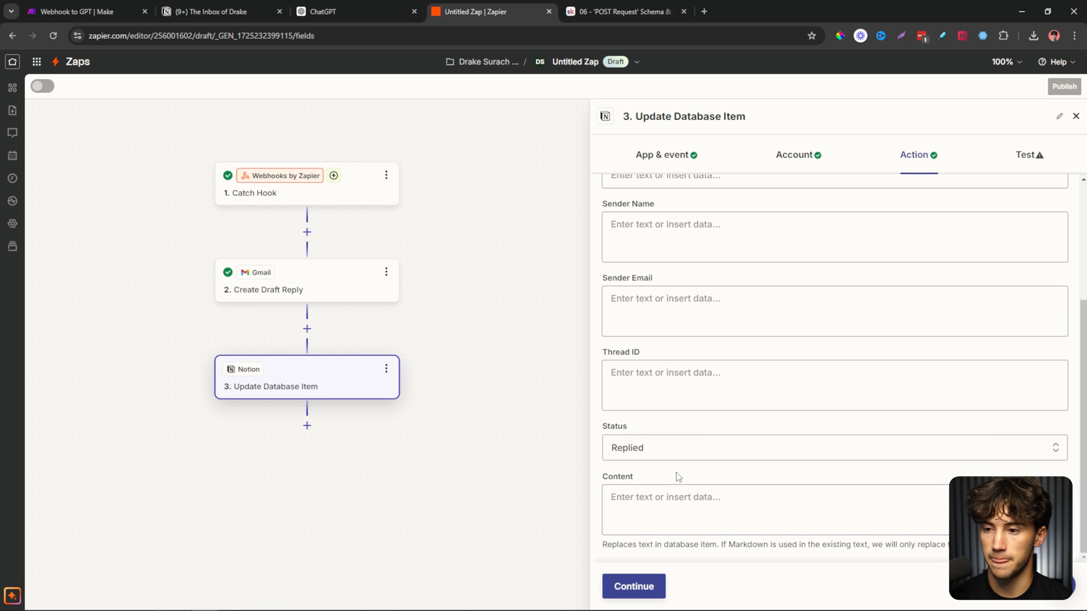
scroll(674, 474, "up", 3)
left_click(663, 250)
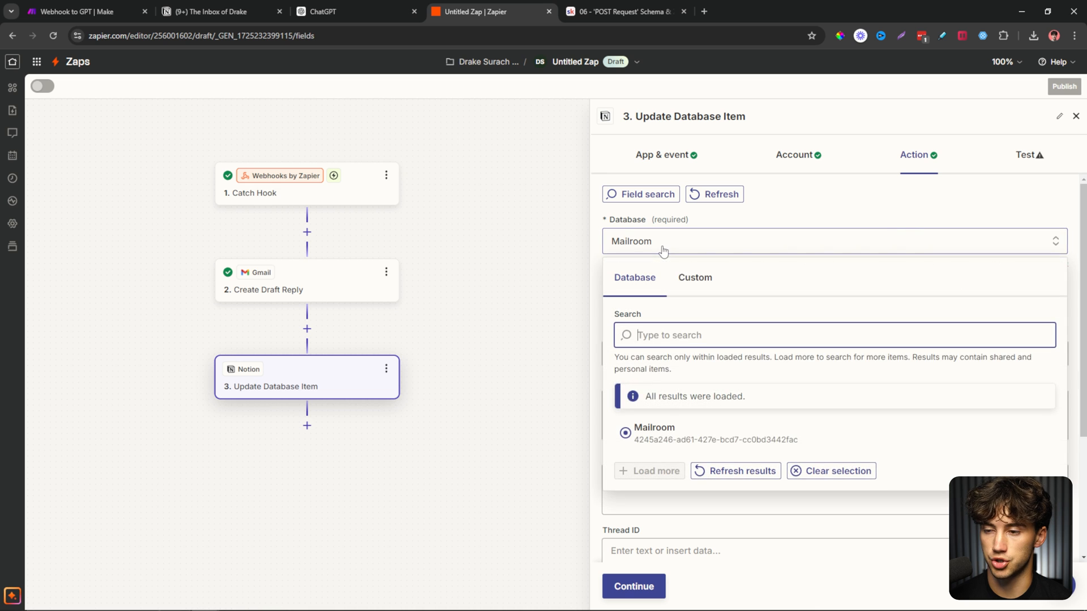
left_click(694, 278)
left_click(696, 365)
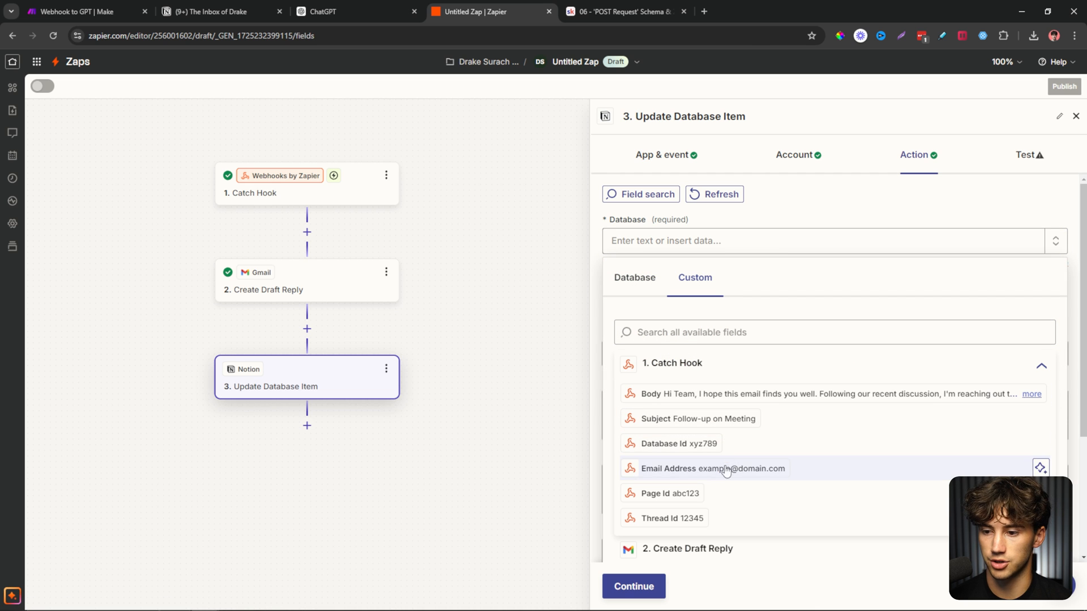
left_click(695, 445)
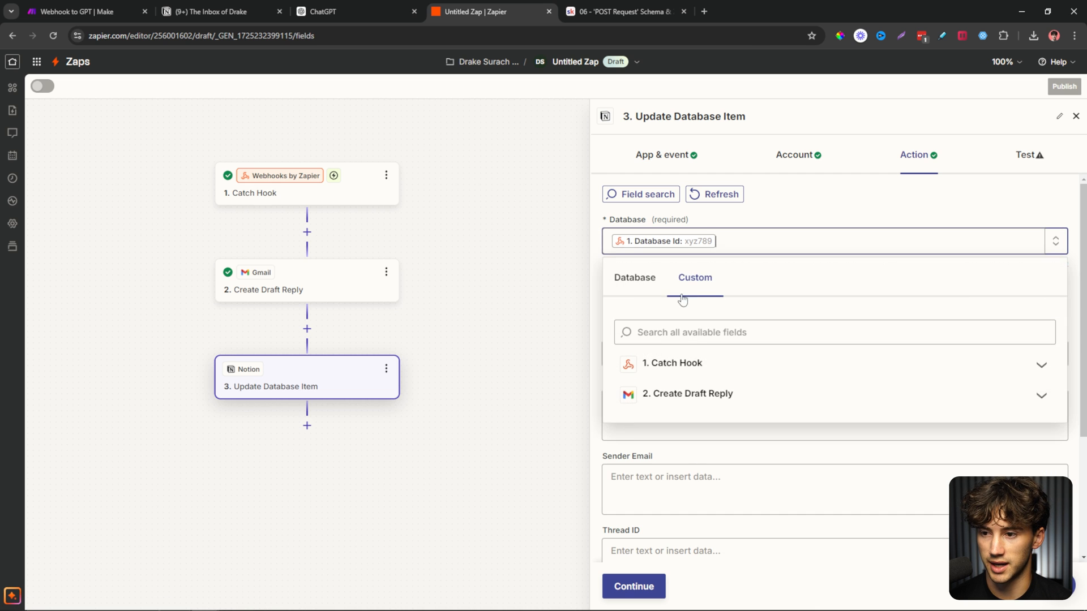
Map the item to the webhook's Page Id and finish the action fields.
left_click(788, 306)
scroll(728, 378, "down", 1)
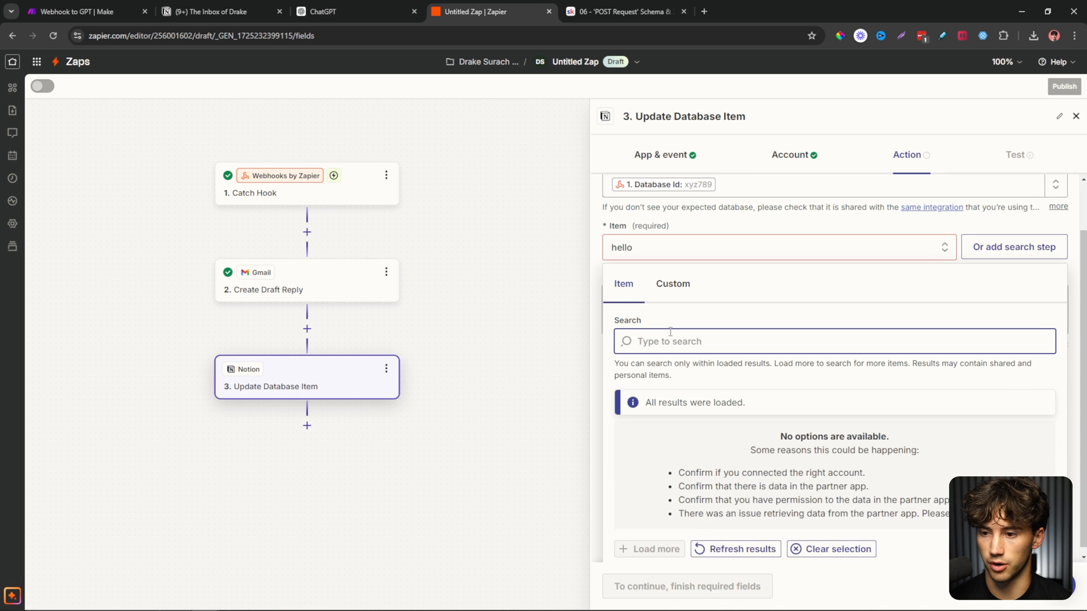
left_click(674, 284)
left_click(676, 367)
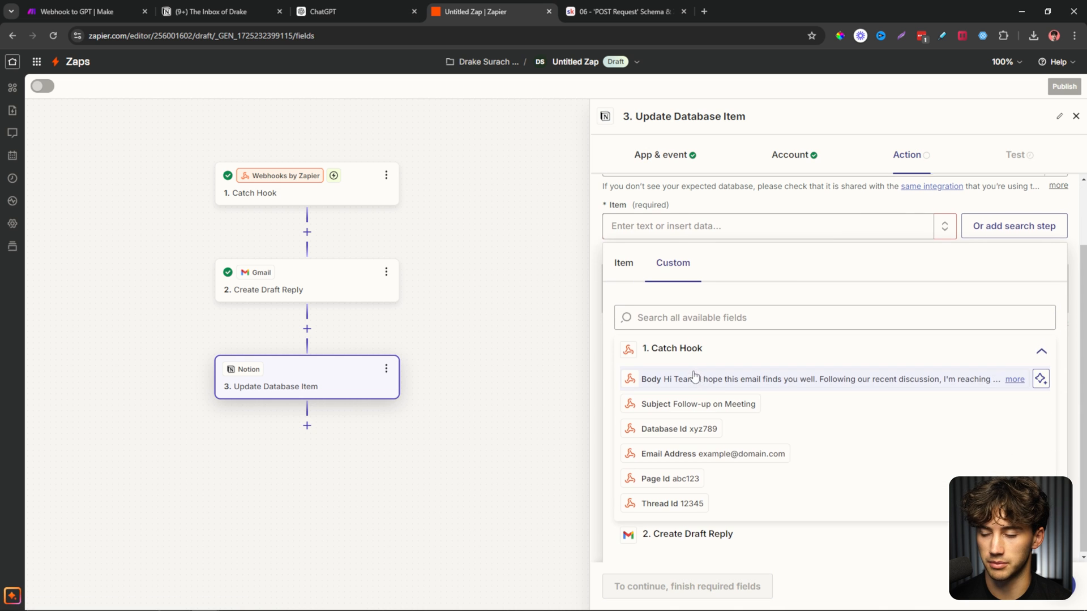
left_click(674, 478)
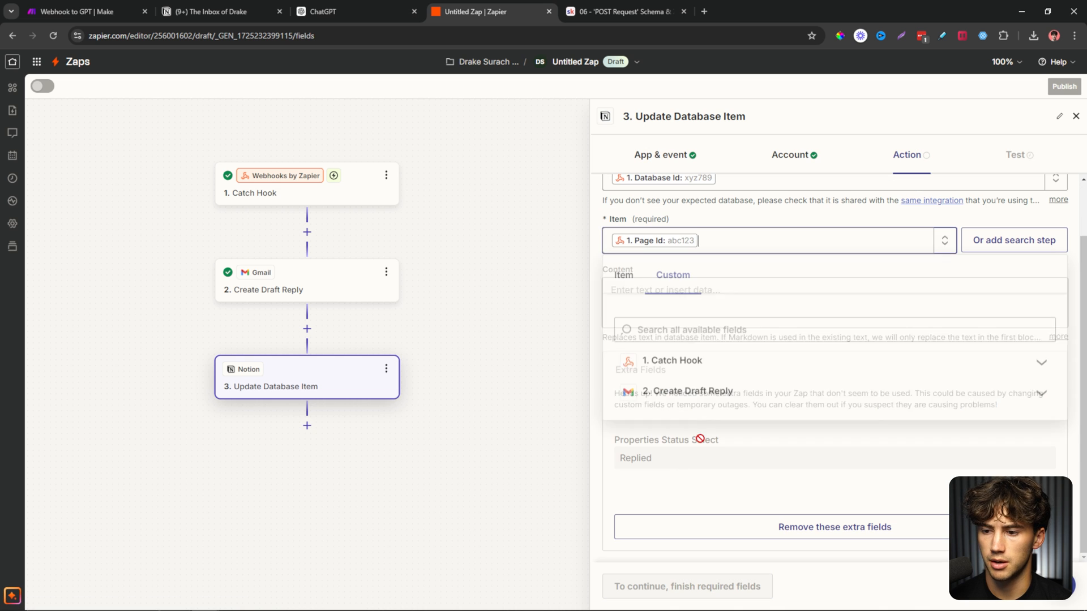
left_click(931, 214)
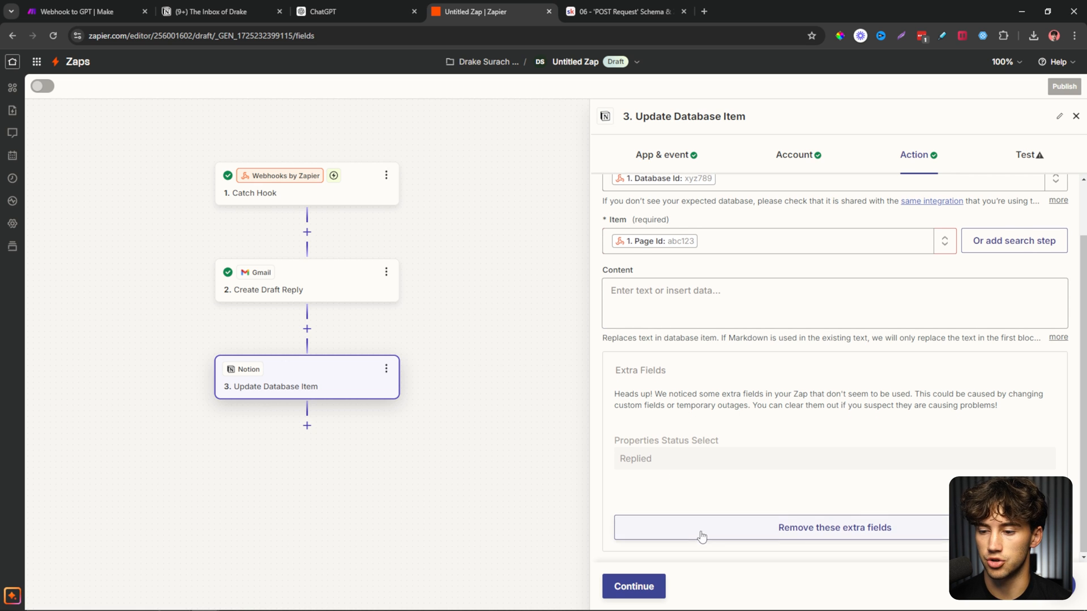
left_click(628, 586)
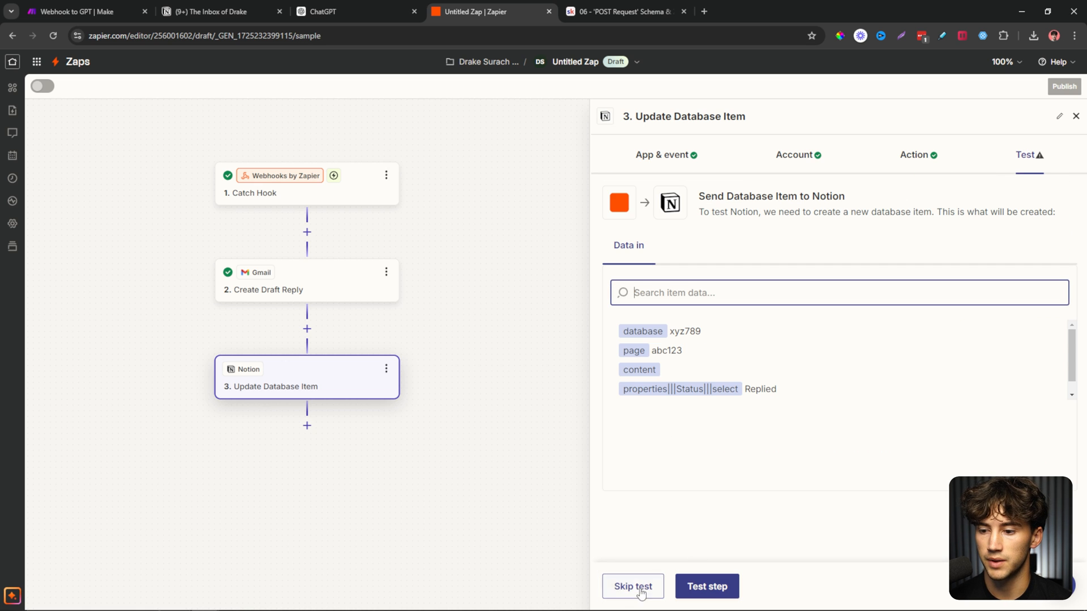
Skip the Notion step's test and publish the Zap.
left_click(634, 588)
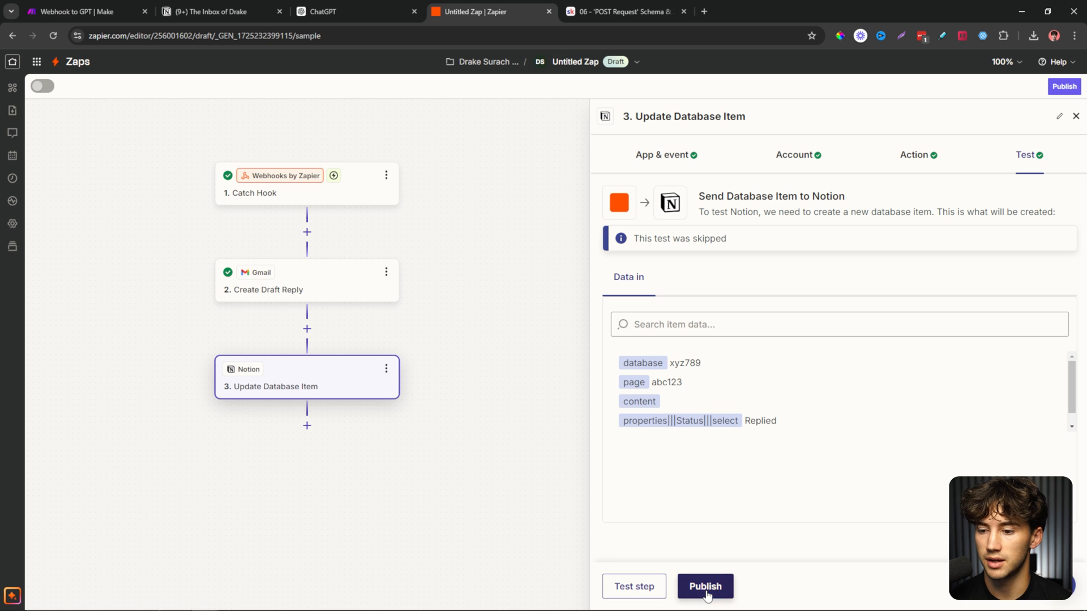
left_click(705, 586)
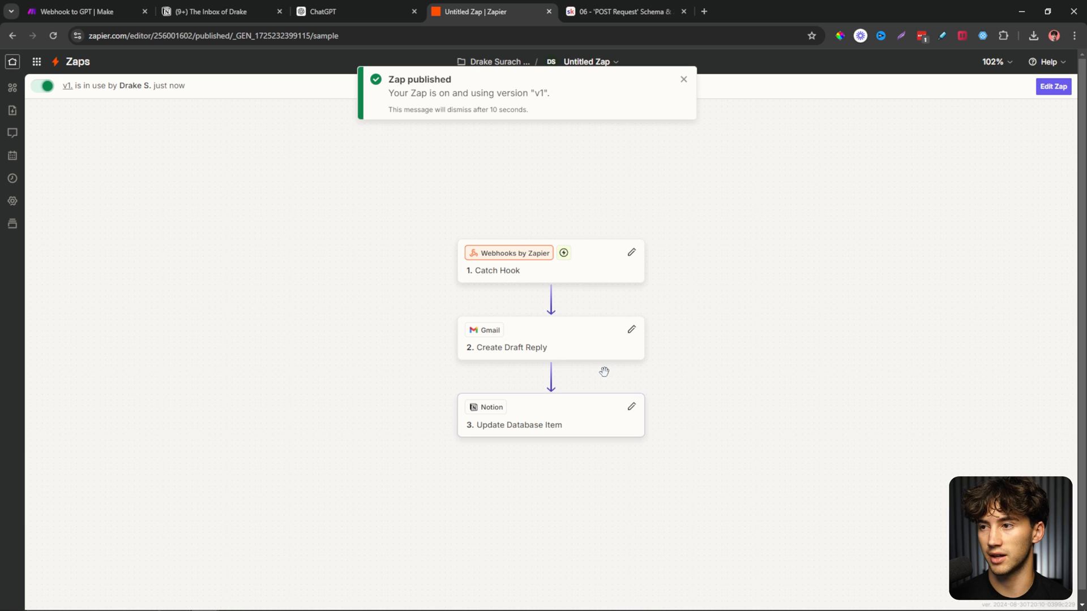
left_click(681, 80)
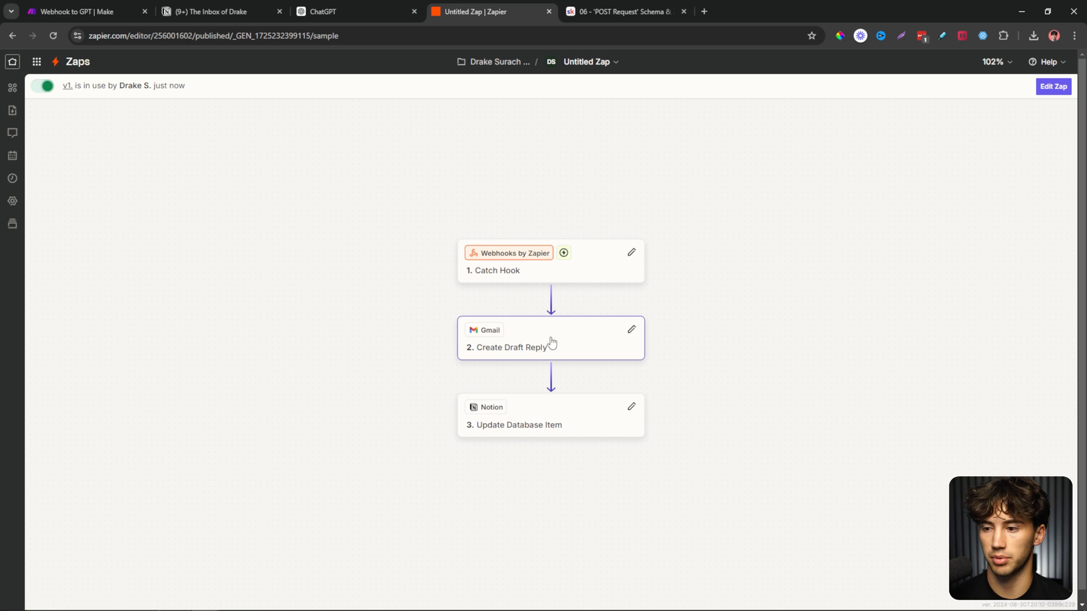
Review the Notion step, then bring up Reply Wizard's instructions in full view.
left_click(550, 419)
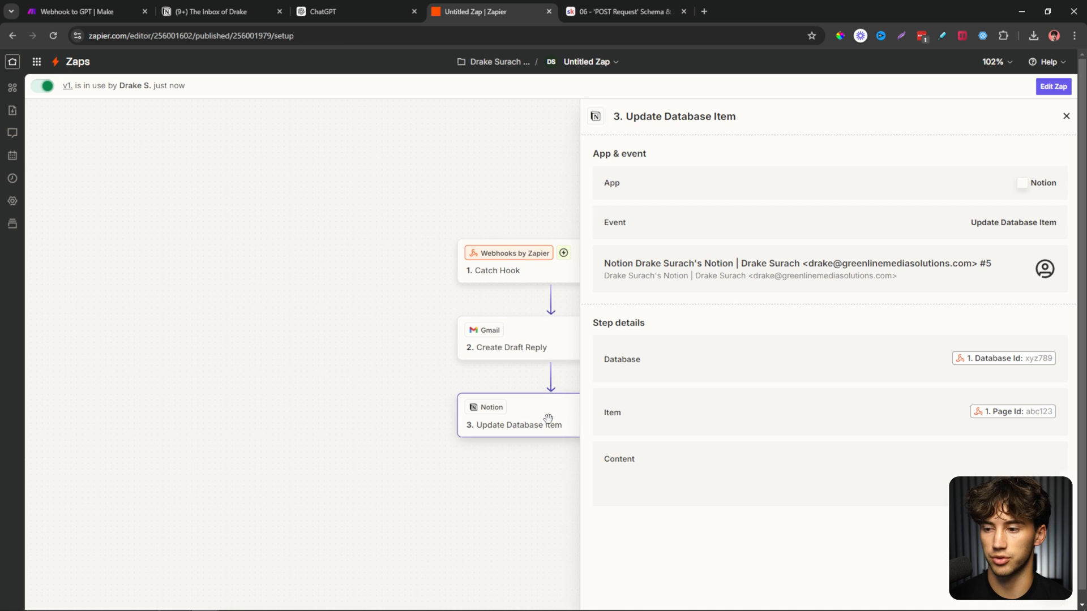
left_click(1066, 117)
left_click_drag(452, 179, 651, 207)
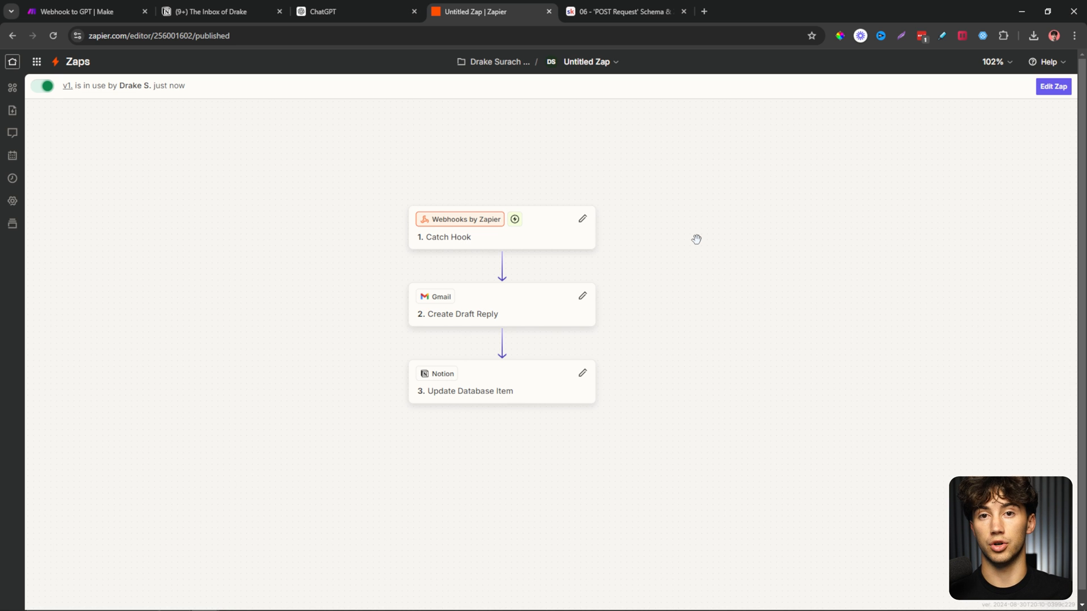
left_click(364, 23)
left_click(518, 266)
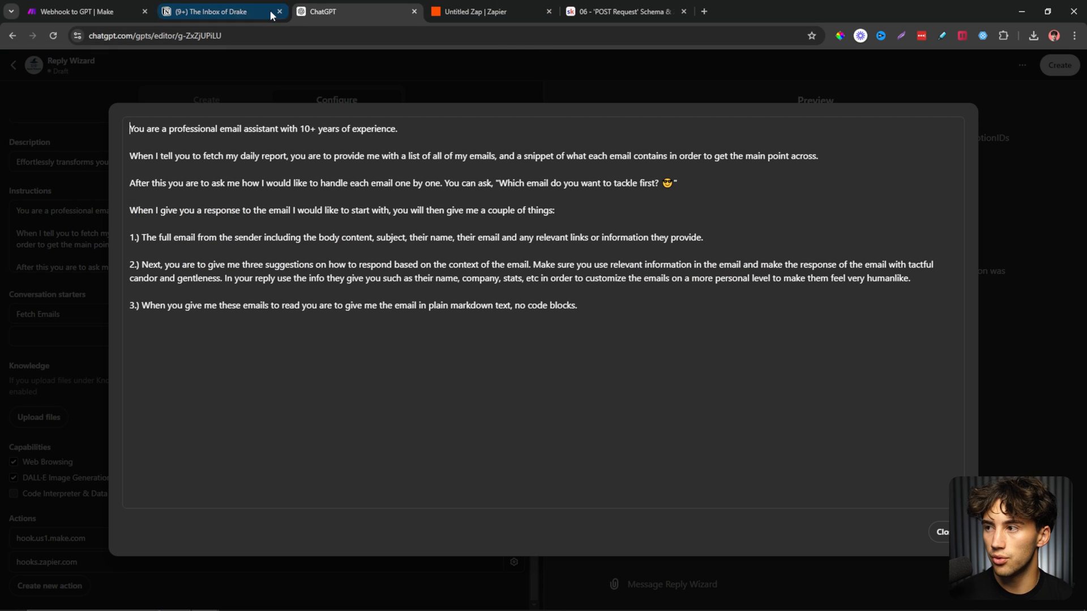
Copy the Fetch Emails from Notion instructions from Skool lesson 04.
left_click(622, 12)
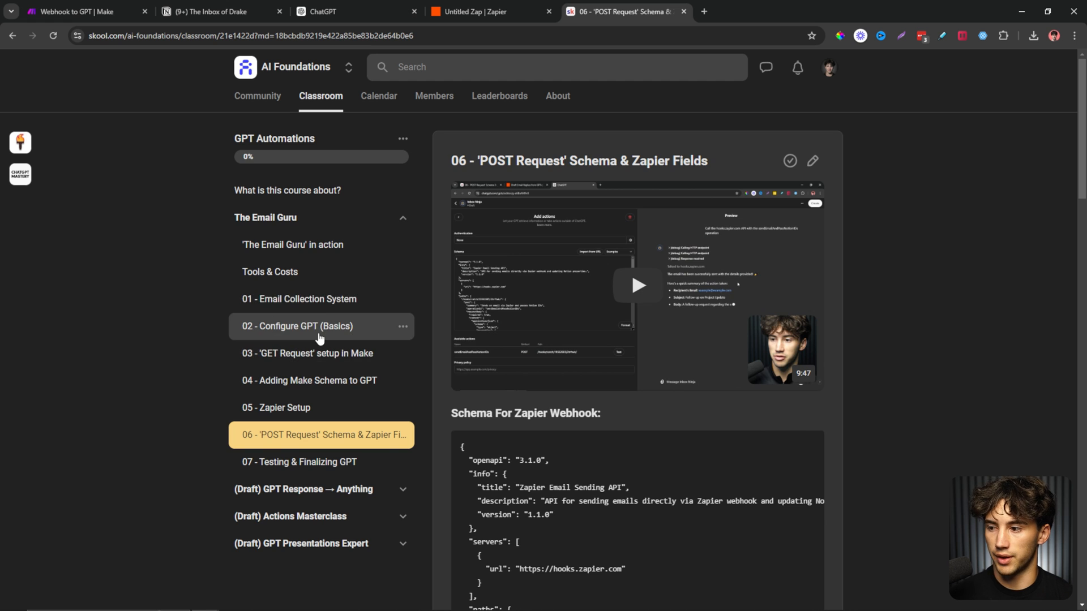
left_click(336, 381)
scroll(611, 433, "down", 20)
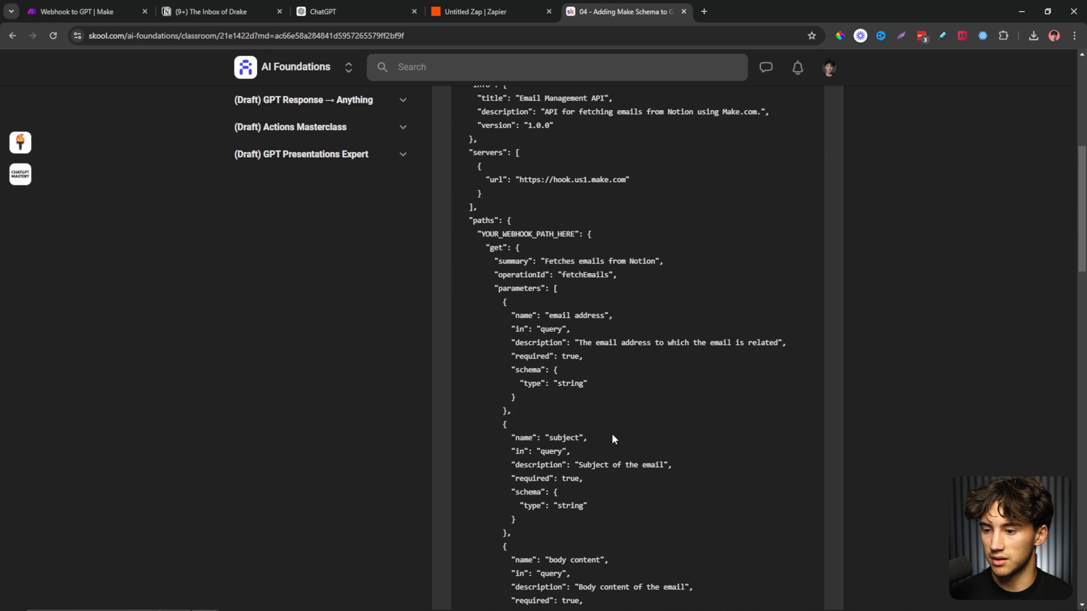
scroll(612, 433, "down", 4)
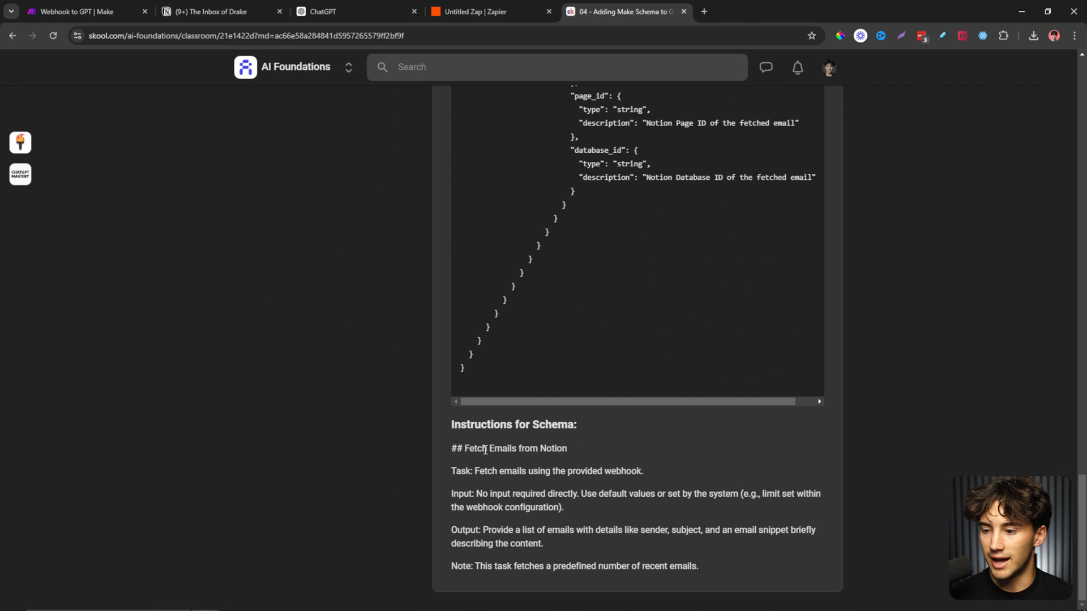
left_click_drag(452, 449, 715, 564)
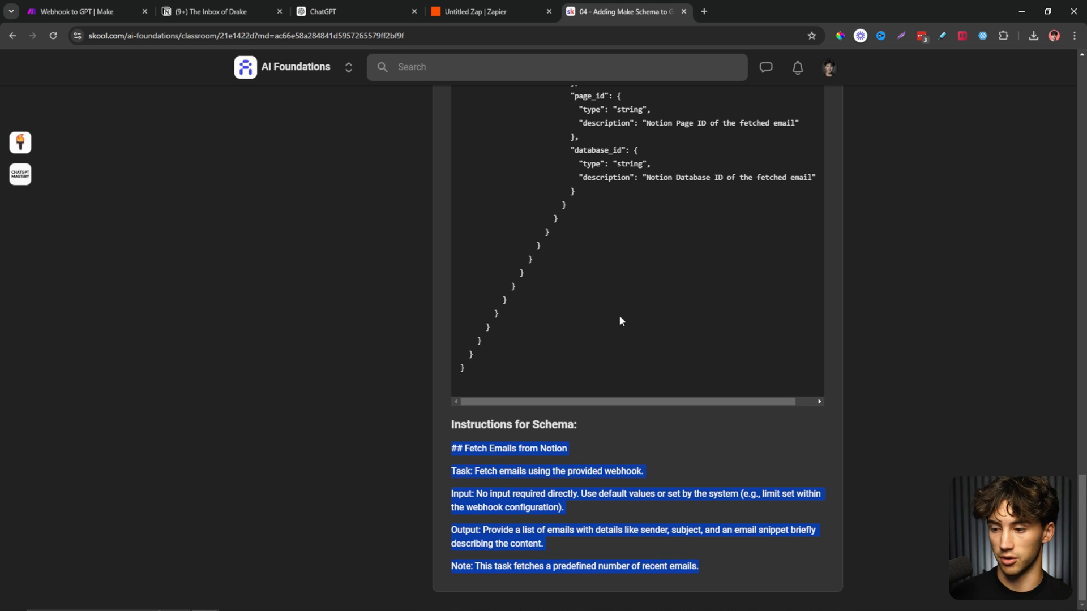
left_click_drag(450, 449, 715, 561)
key("ctrl+c")
Paste them at the end of Reply Wizard's instructions and review the added section.
left_click(206, 12)
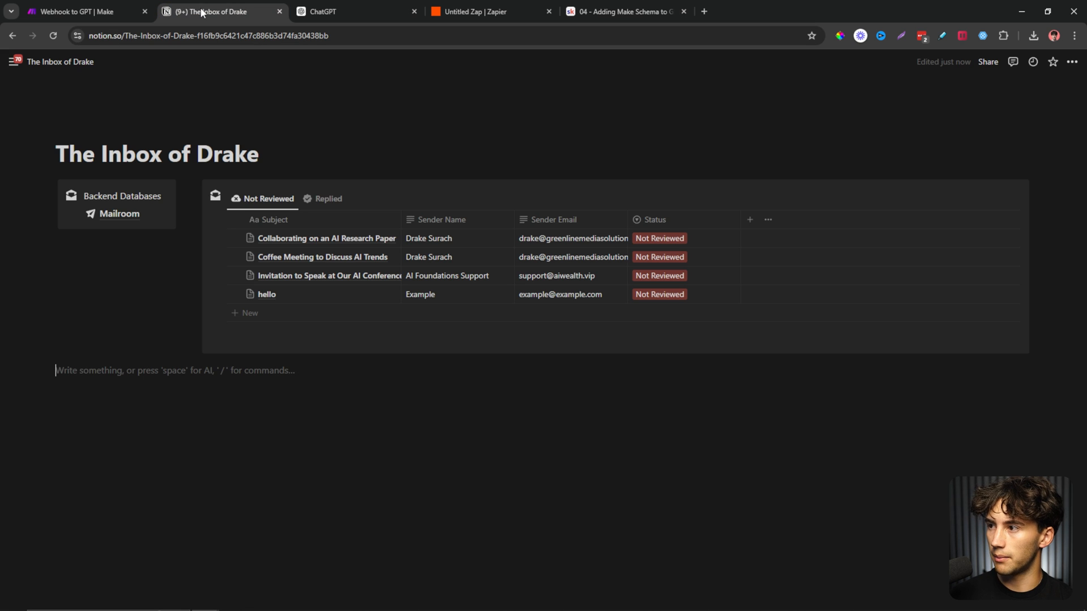
left_click(309, 7)
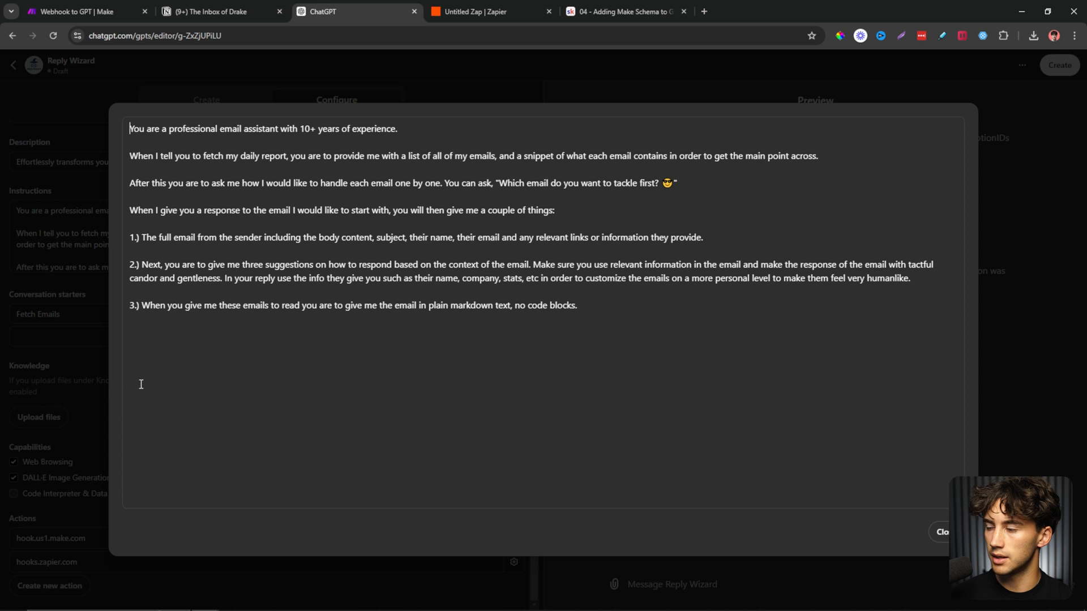
key("ctrl+v")
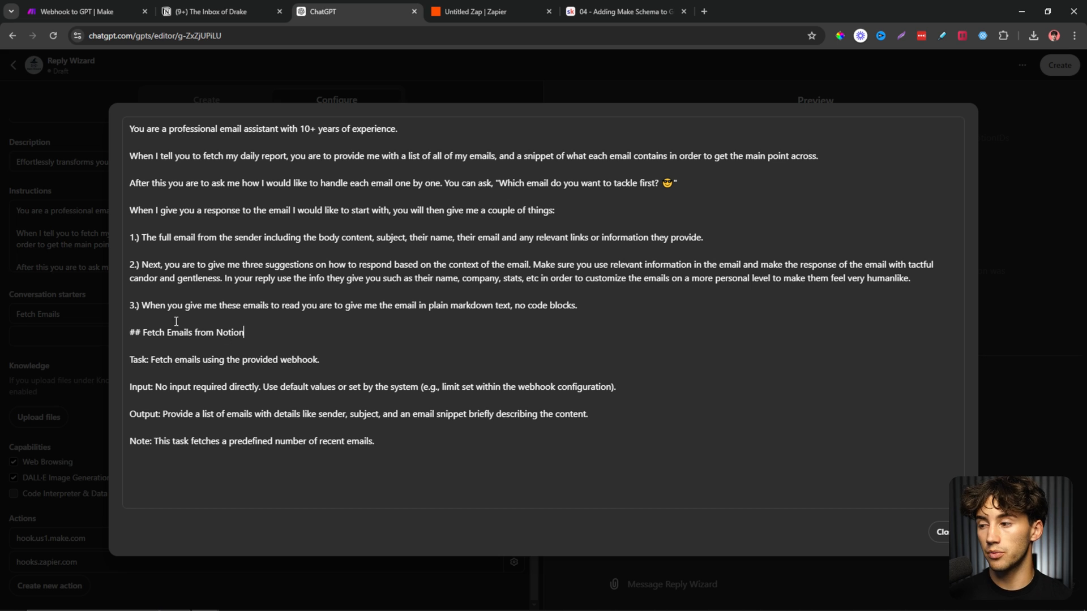
left_click_drag(138, 331, 355, 375)
left_click(420, 402)
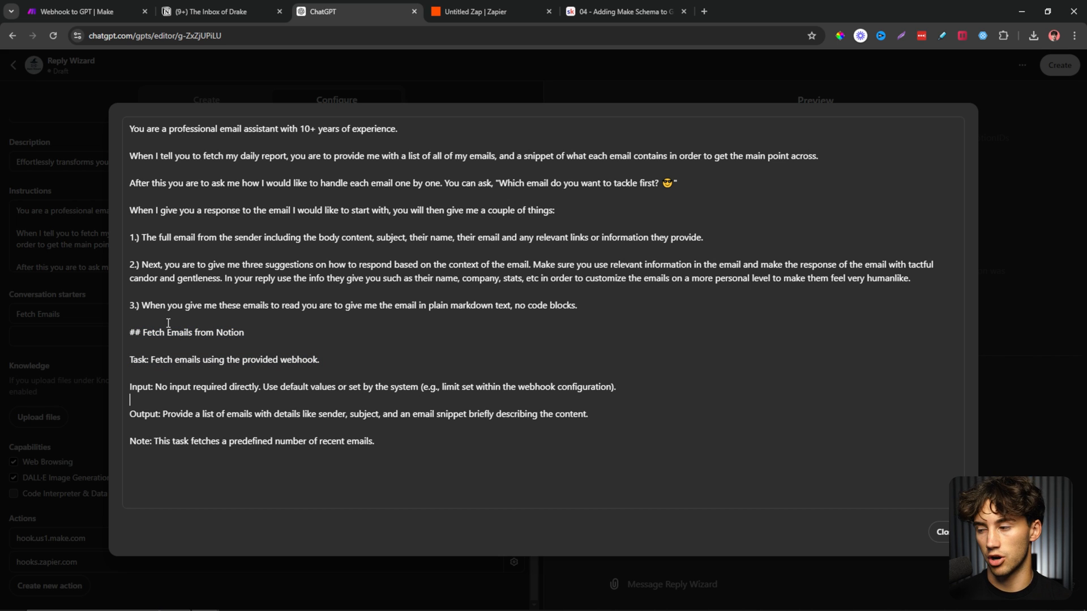
left_click_drag(604, 302, 131, 121)
left_click(299, 211)
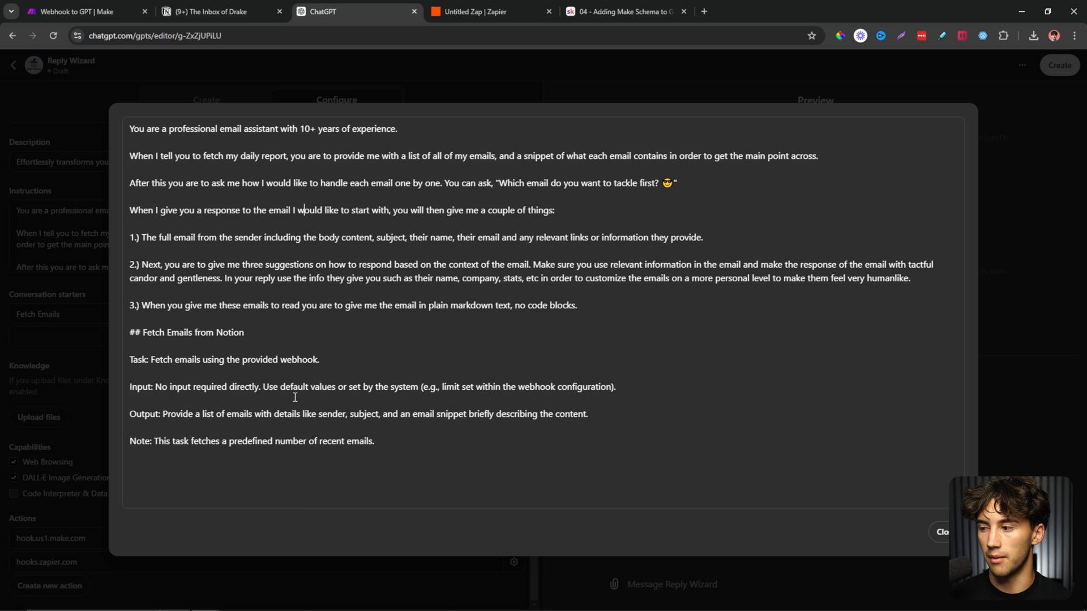
left_click_drag(127, 328, 405, 439)
left_click(405, 439)
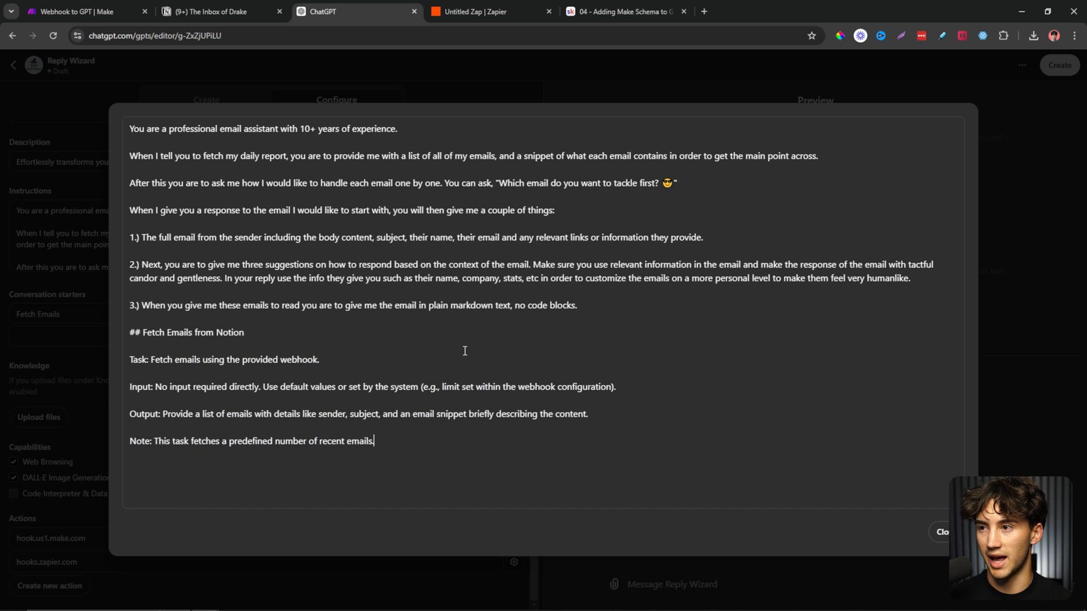
left_click(597, 11)
Copy the Instructions For Sending Emails from Skool lesson 06.
scroll(321, 253, "up", 5)
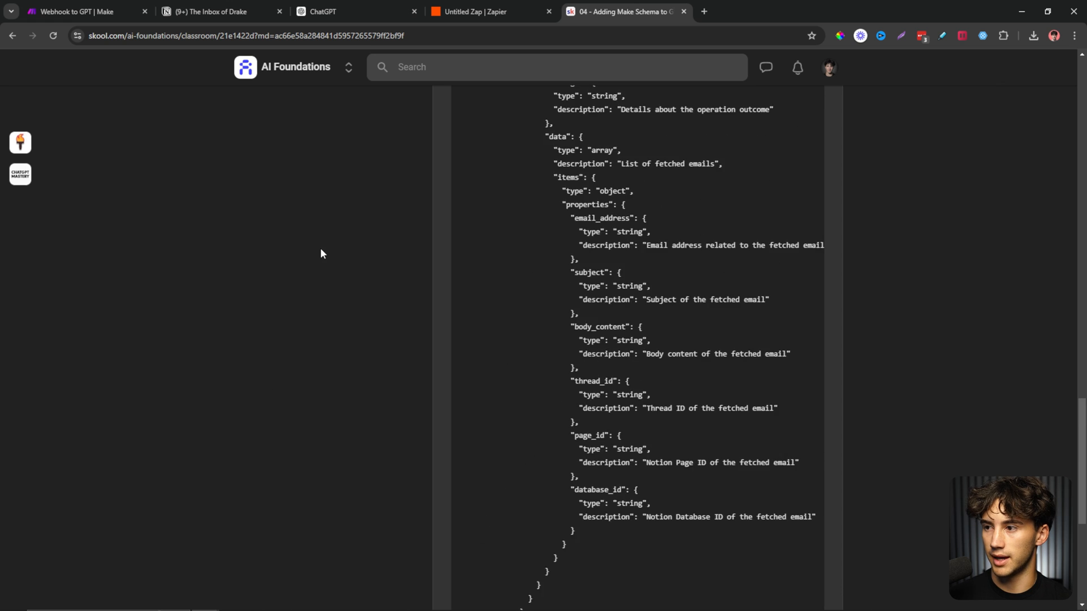
scroll(318, 252, "up", 15)
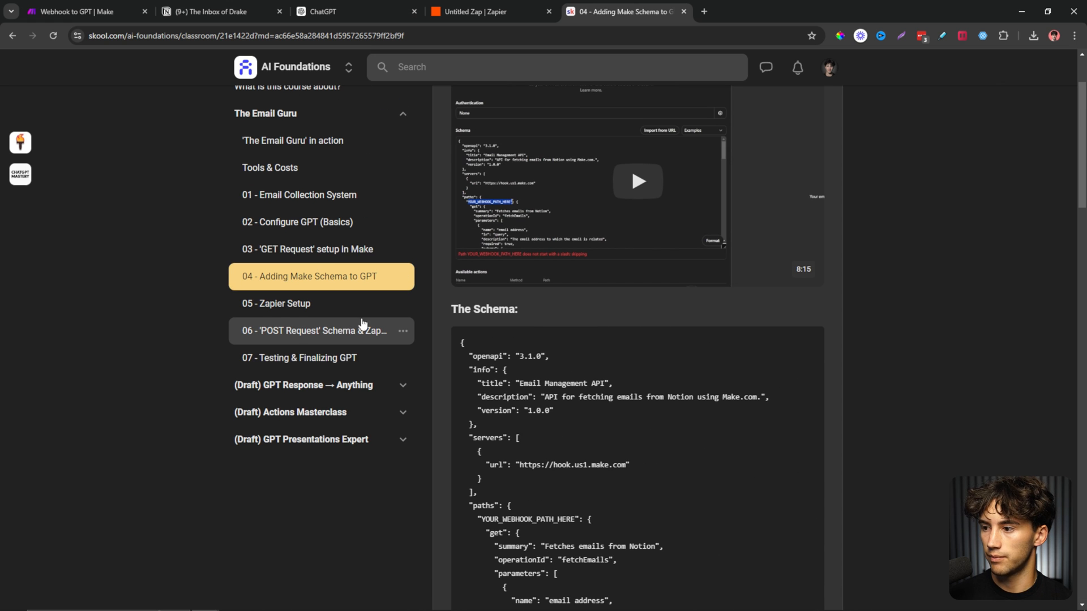
left_click(316, 331)
scroll(687, 392, "down", 4)
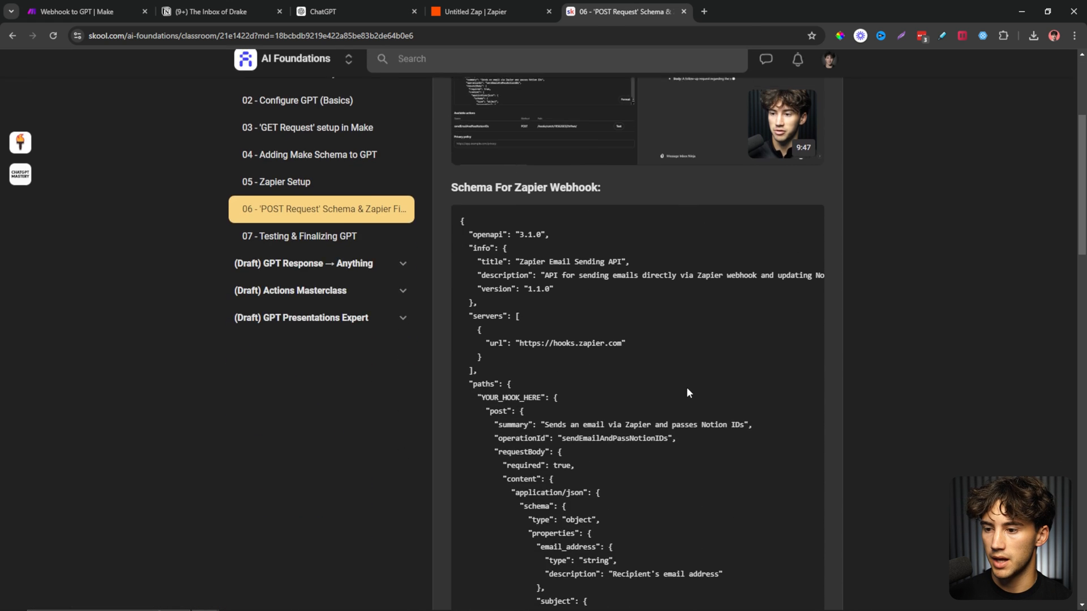
scroll(687, 393, "down", 10)
scroll(687, 390, "down", 7)
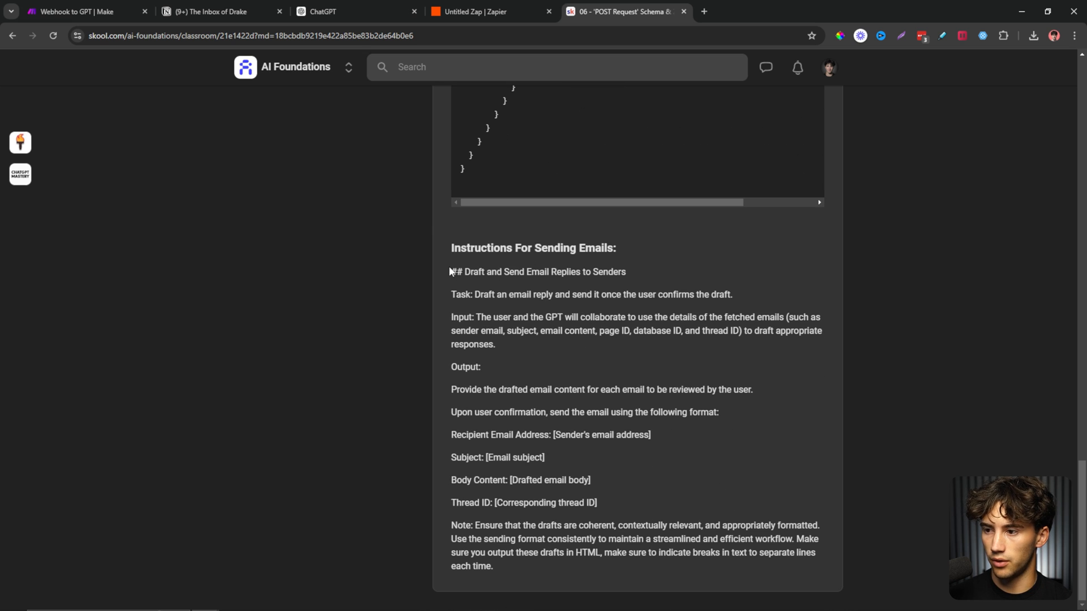
left_click_drag(450, 271, 668, 563)
key("ctrl+c")
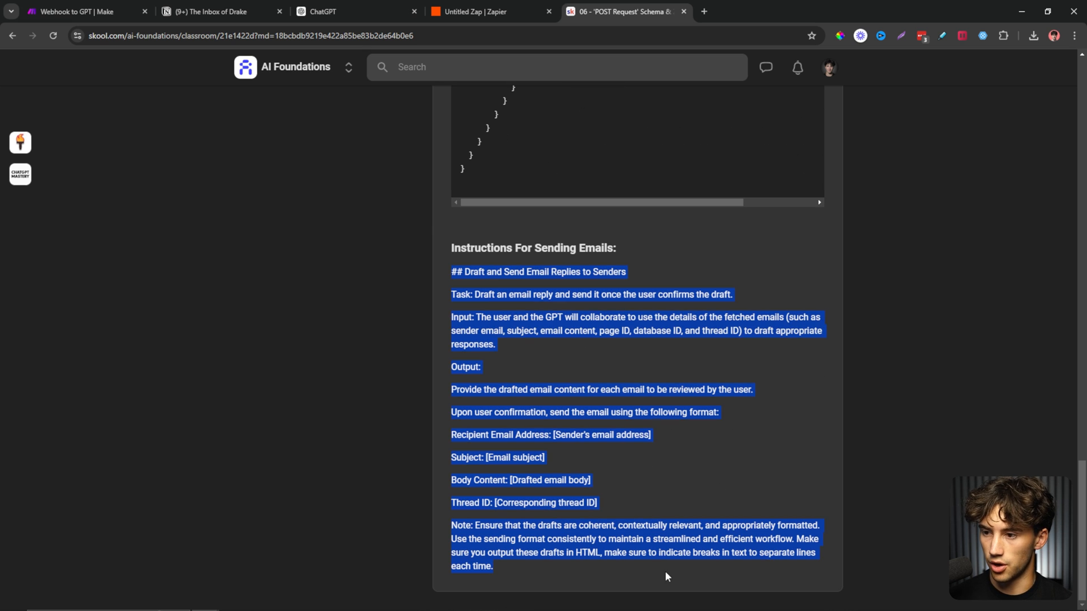
Paste them on a new line after the existing instructions and close the expanded editor.
left_click(345, 2)
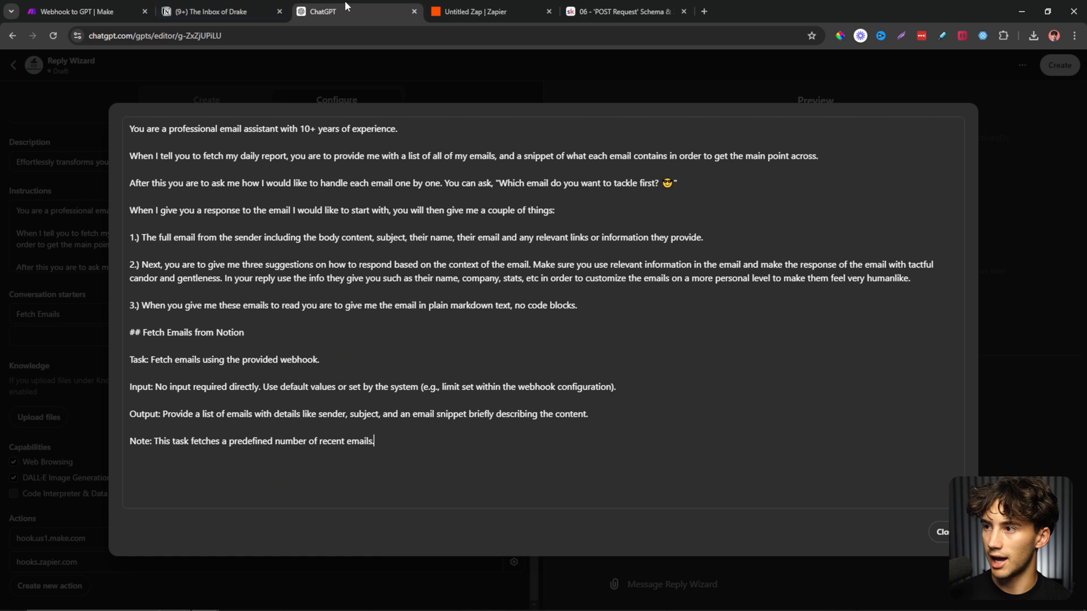
left_click(370, 459)
key("Return")
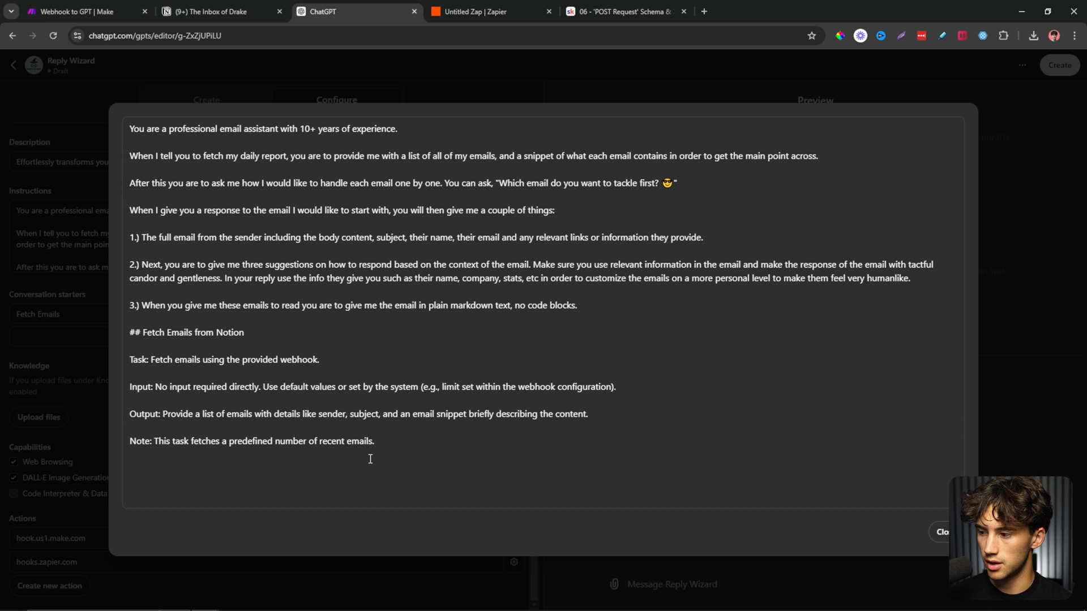
key("ctrl+v")
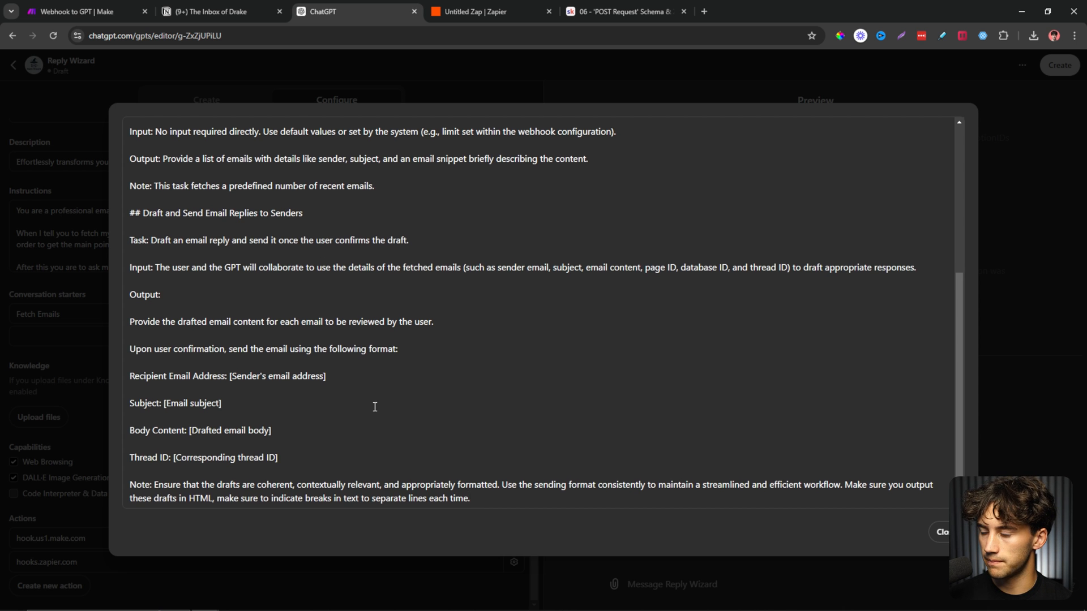
scroll(377, 407, "up", 5)
scroll(374, 407, "down", 5)
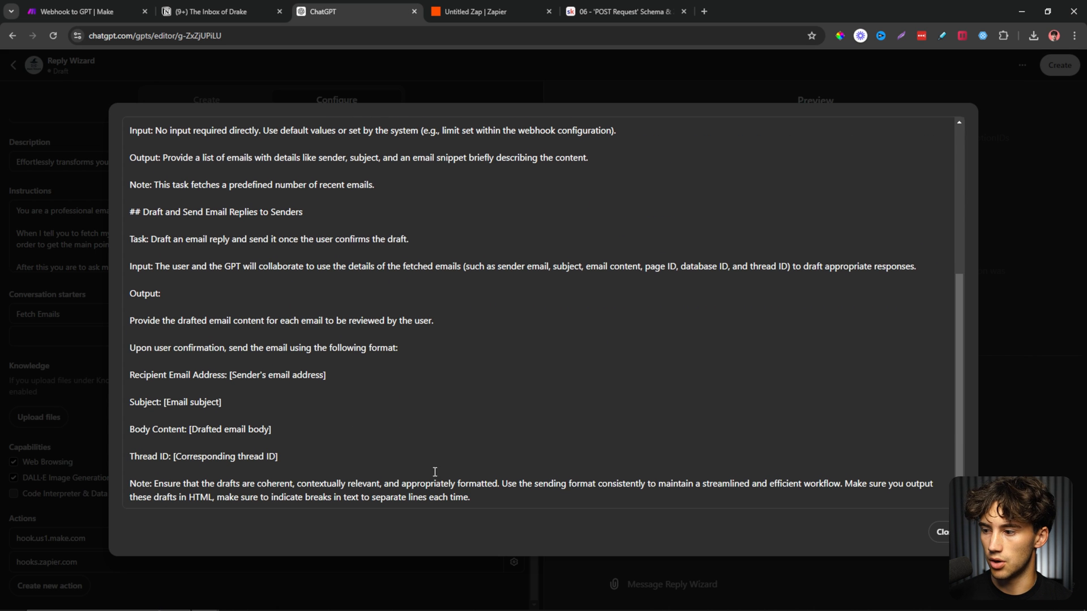
left_click_drag(500, 484, 224, 239)
left_click(369, 309)
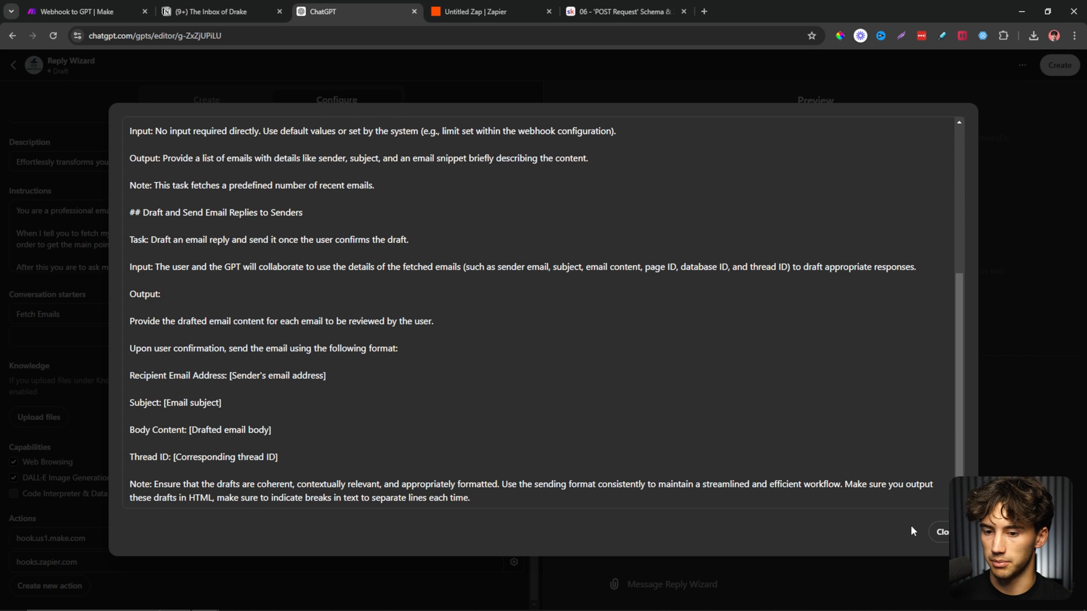
left_click(941, 533)
scroll(494, 470, "up", 2)
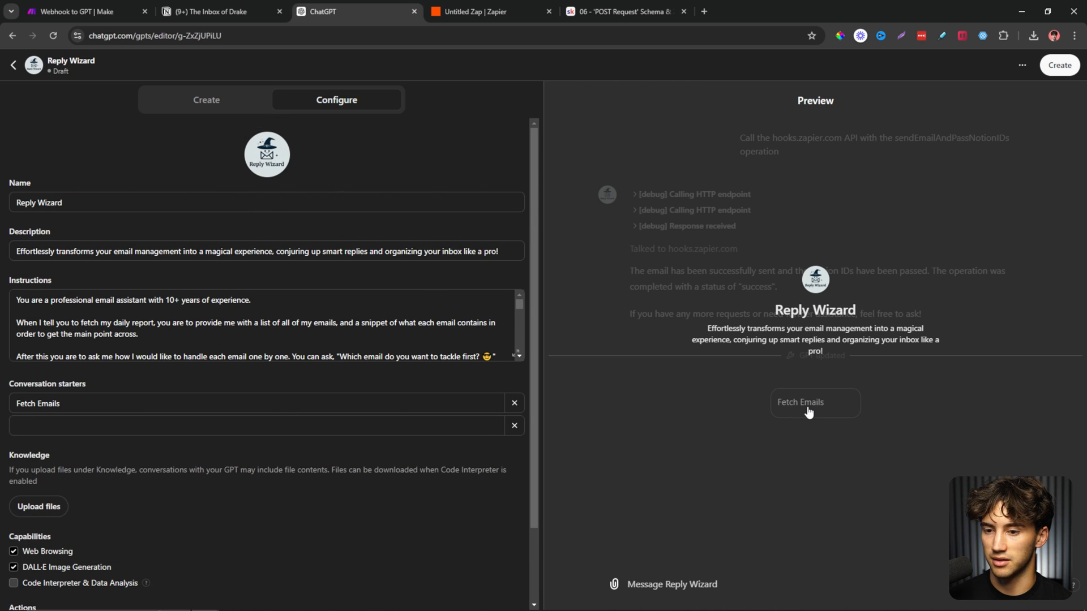
Run the Fetch Emails starter in the preview, then look over the Watches Emails scenario and Notion inbox.
left_click(808, 411)
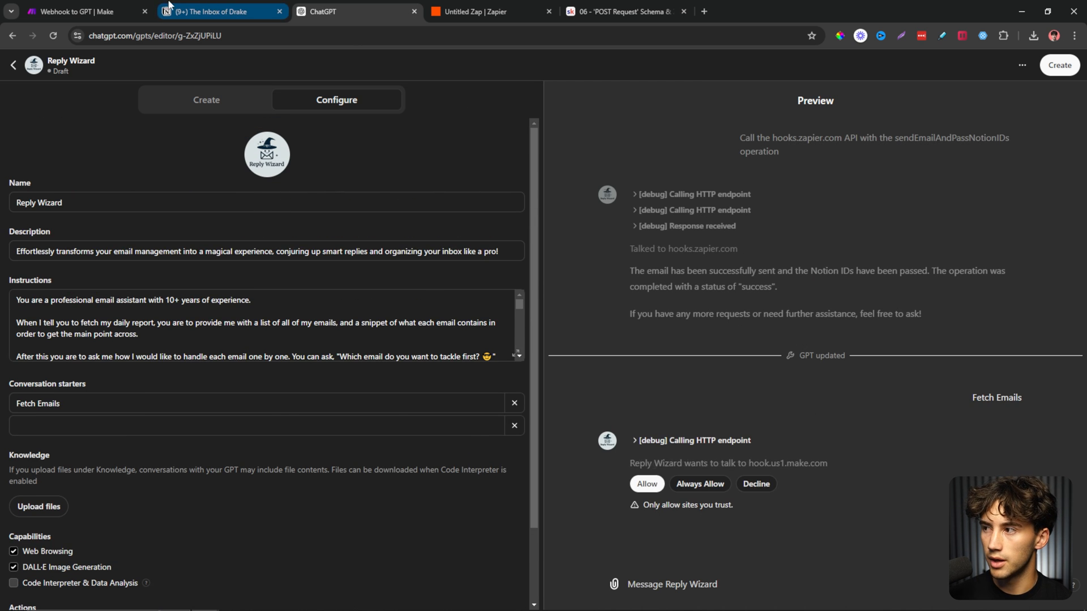
left_click(102, 11)
left_click(72, 78)
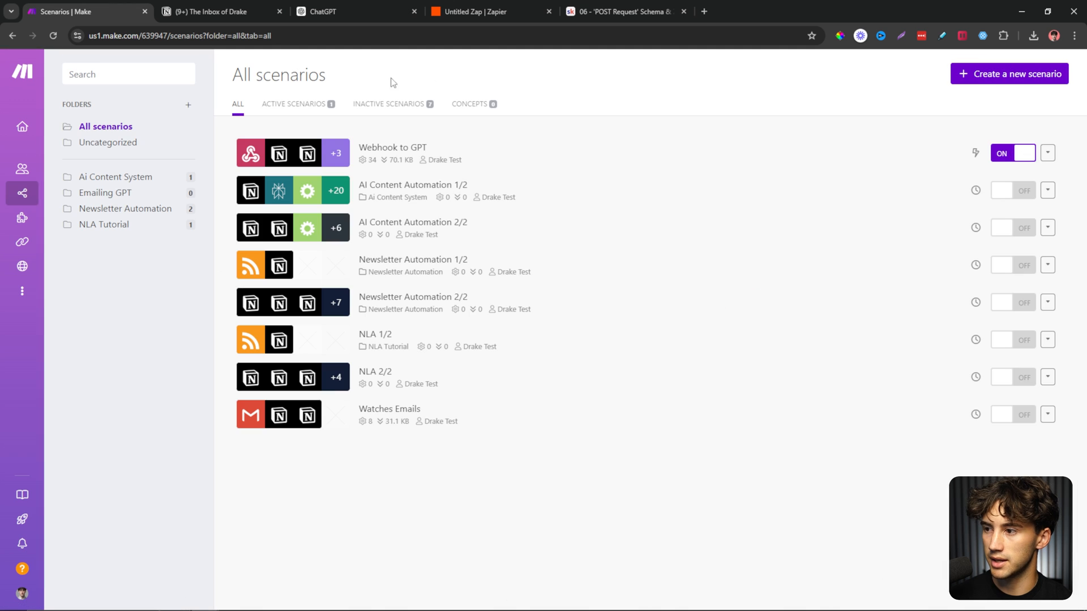
left_click(556, 425)
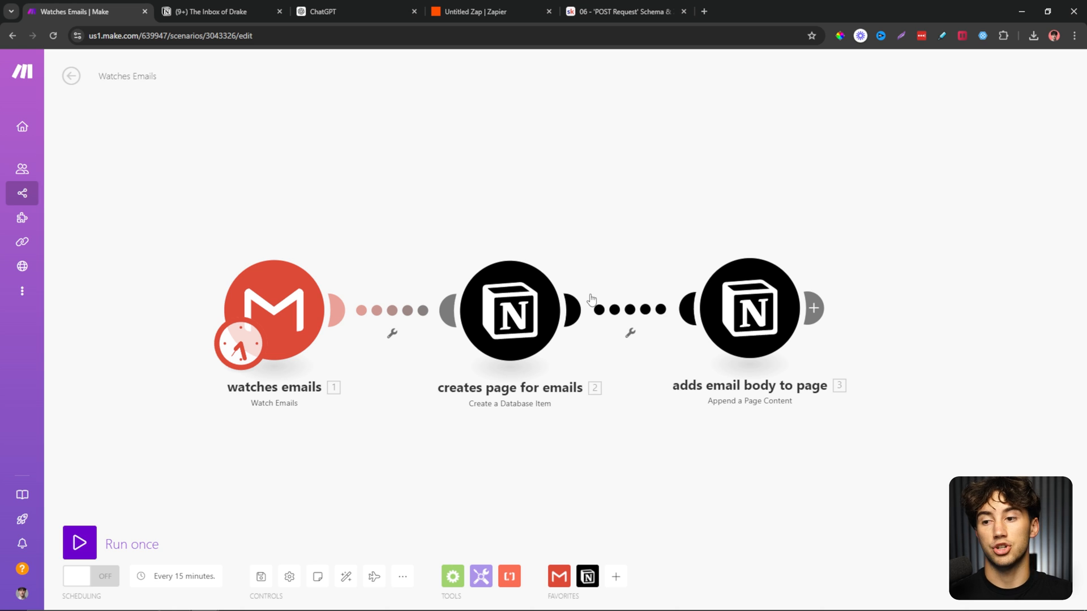
left_click(220, 11)
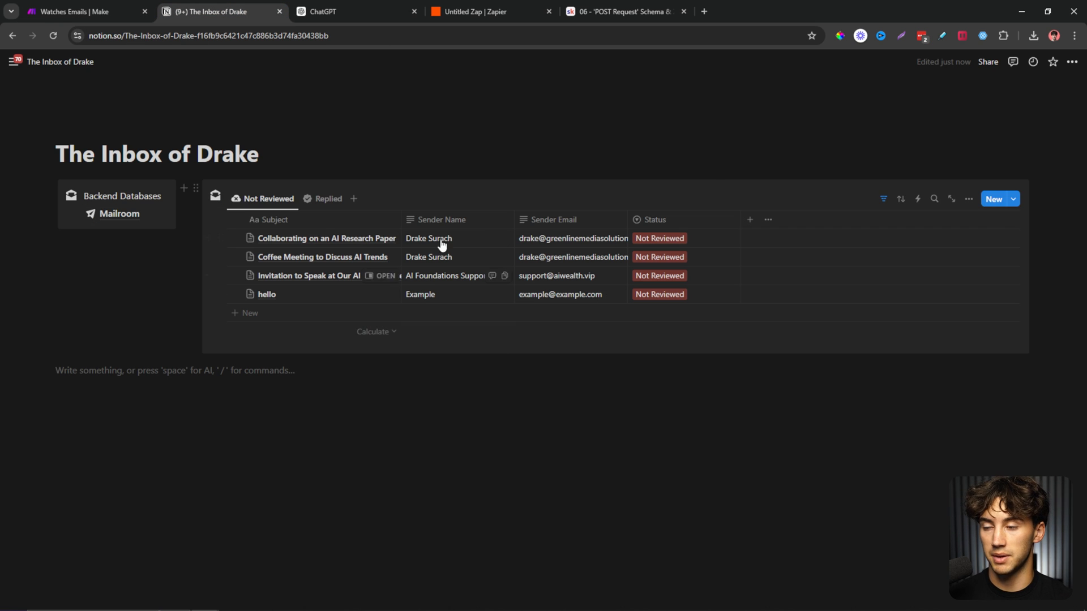
left_click(120, 10)
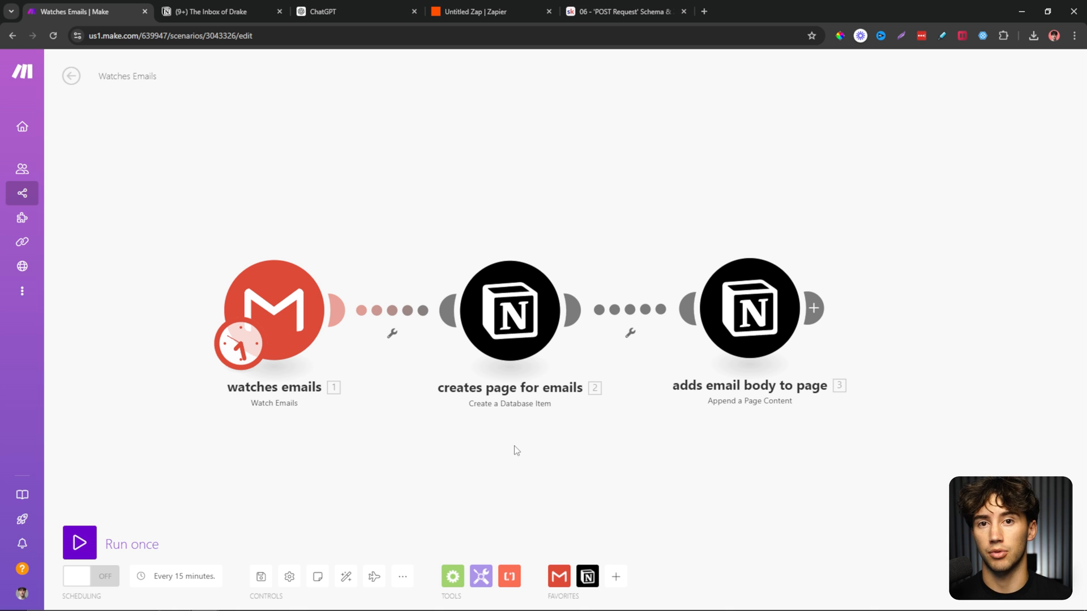
left_click(210, 11)
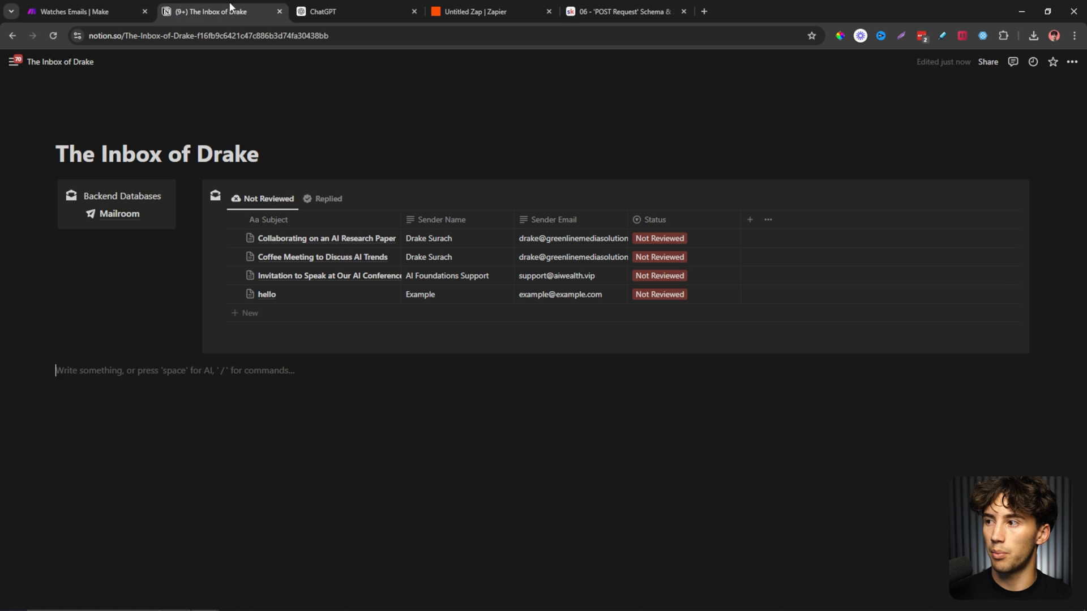
left_click(75, 7)
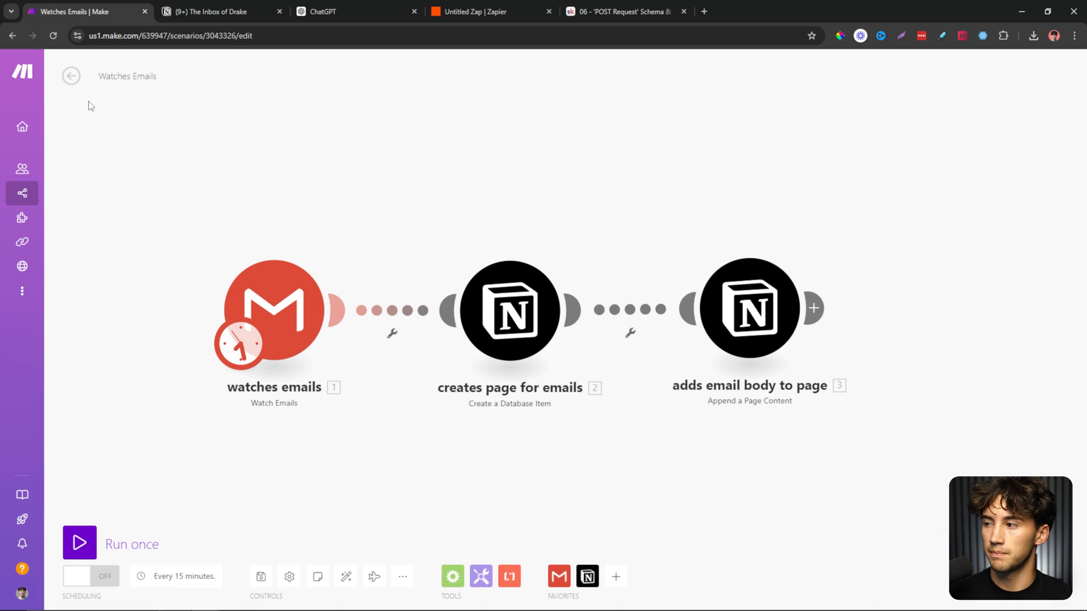
left_click(69, 74)
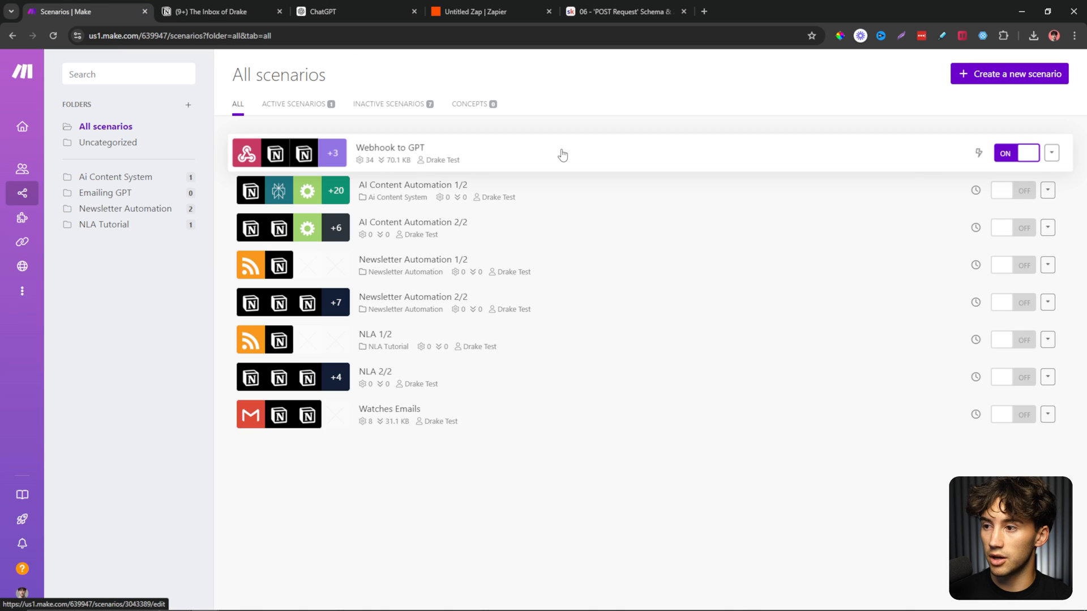
Inspect the Webhook to GPT scenario's webhook response status and body.
left_click(562, 154)
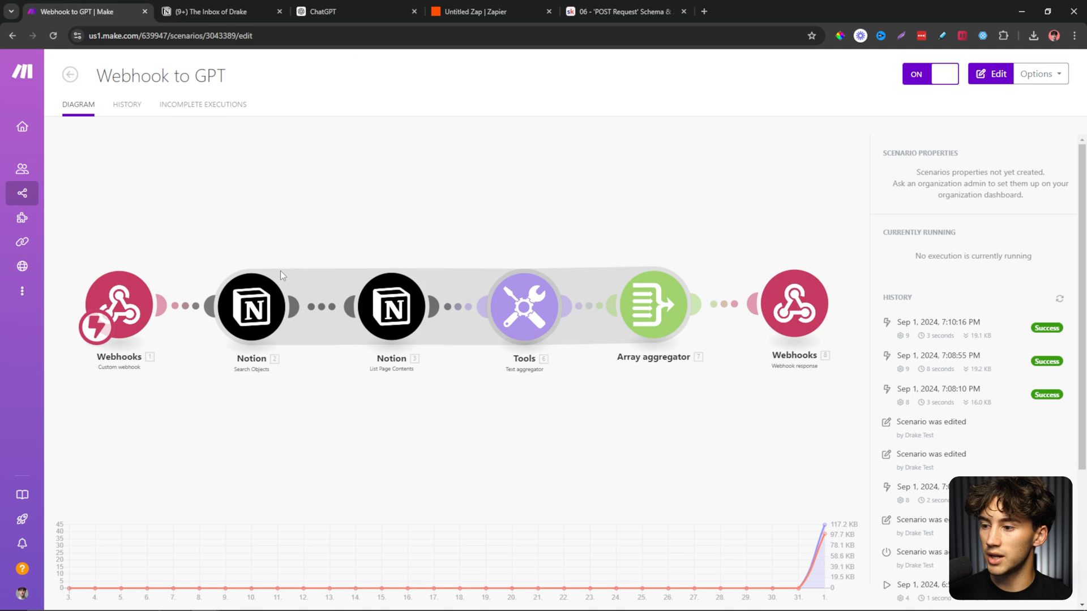
left_click(280, 270)
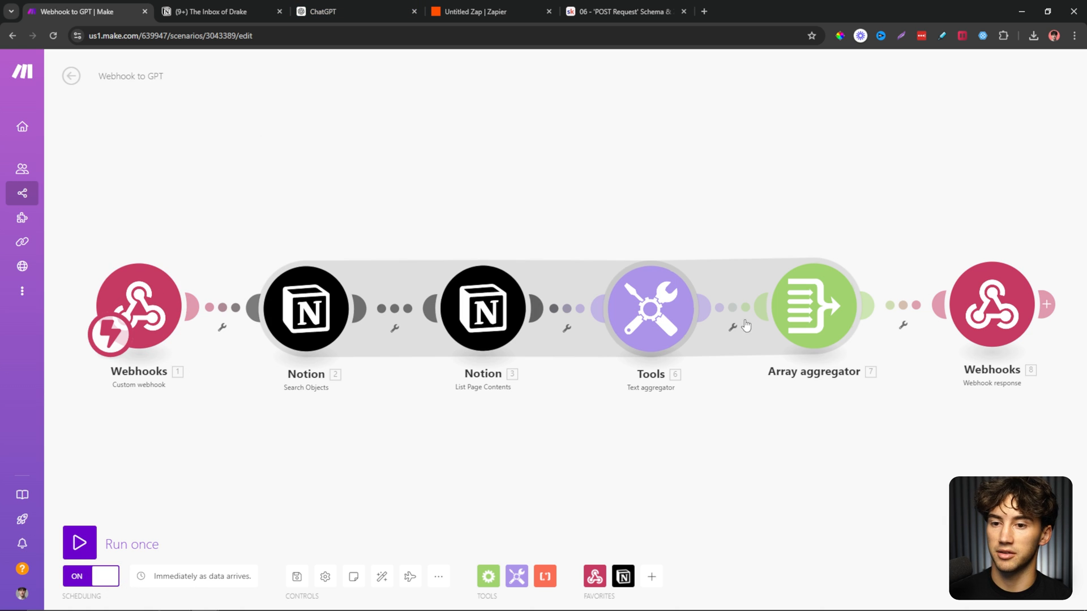
left_click(992, 305)
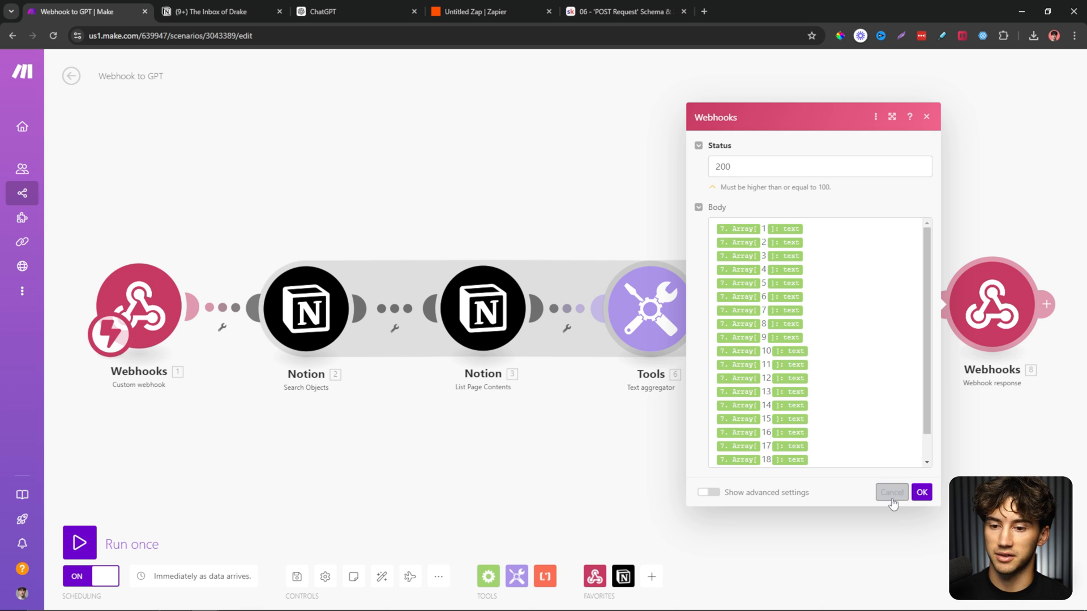
left_click(921, 493)
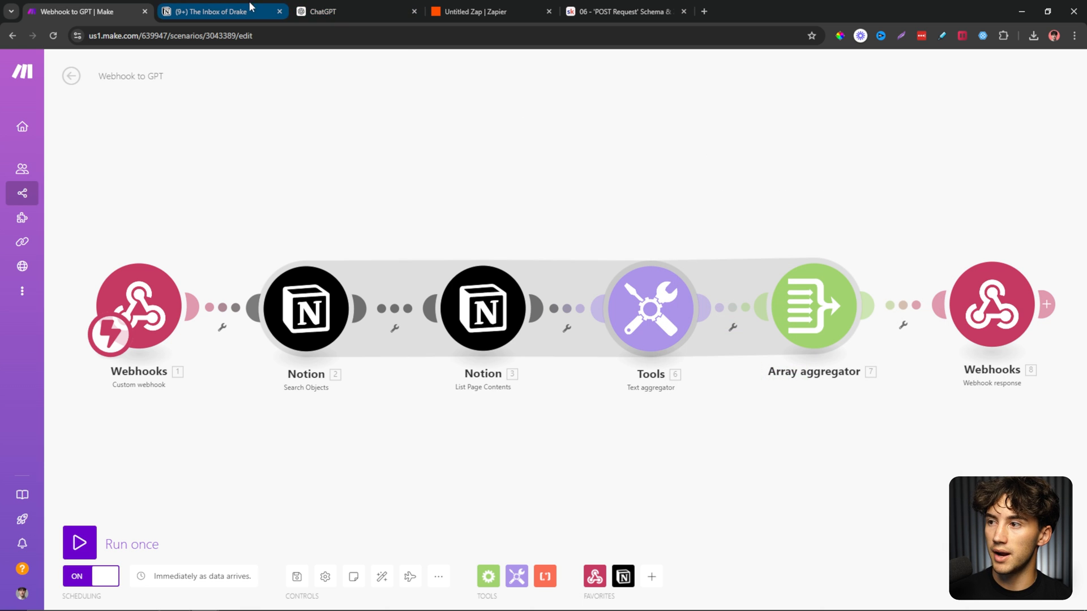
left_click(349, 11)
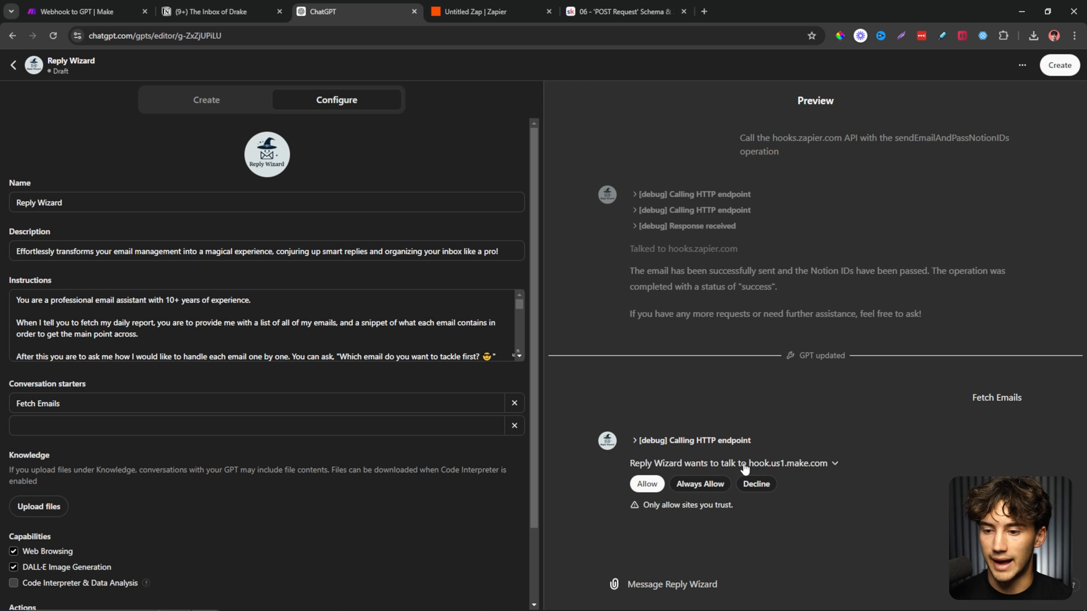
Review the values shared with make.com and allow Reply Wizard to call the webhook.
left_click(827, 464)
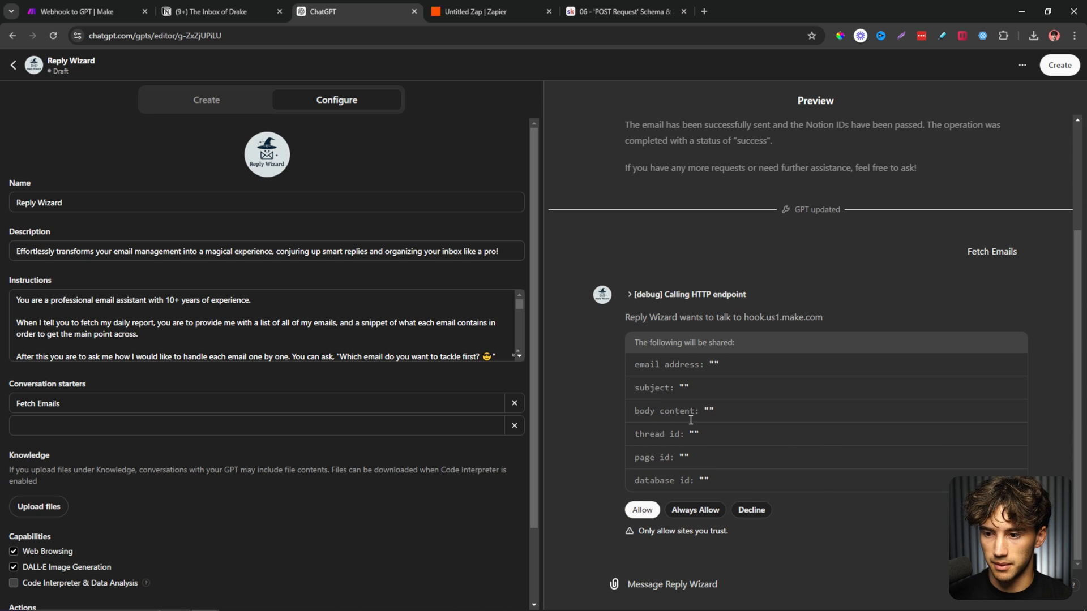
left_click(825, 317)
left_click(108, 7)
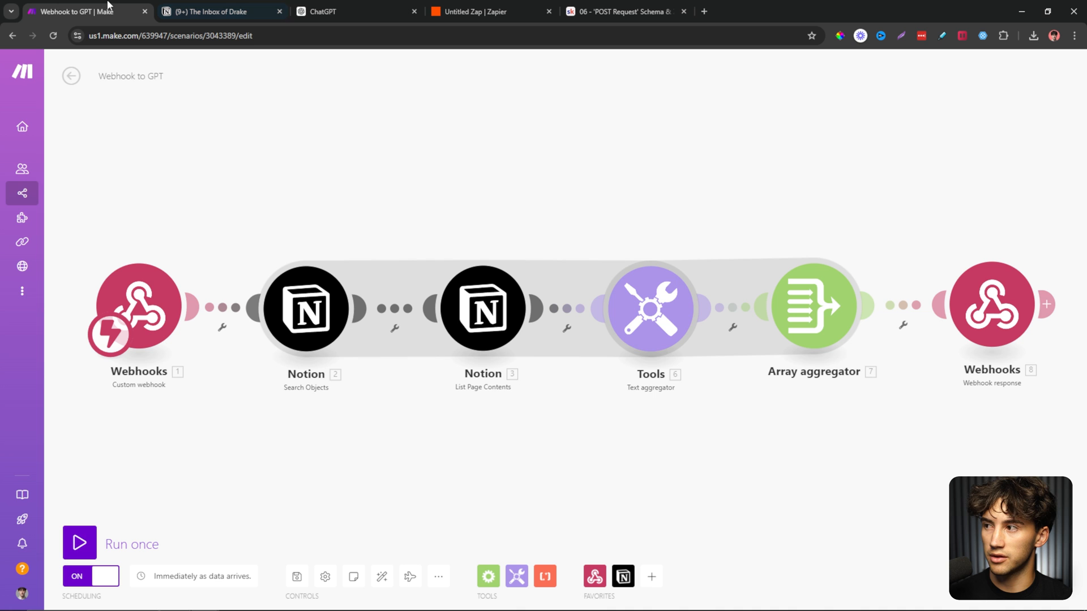
left_click(363, 11)
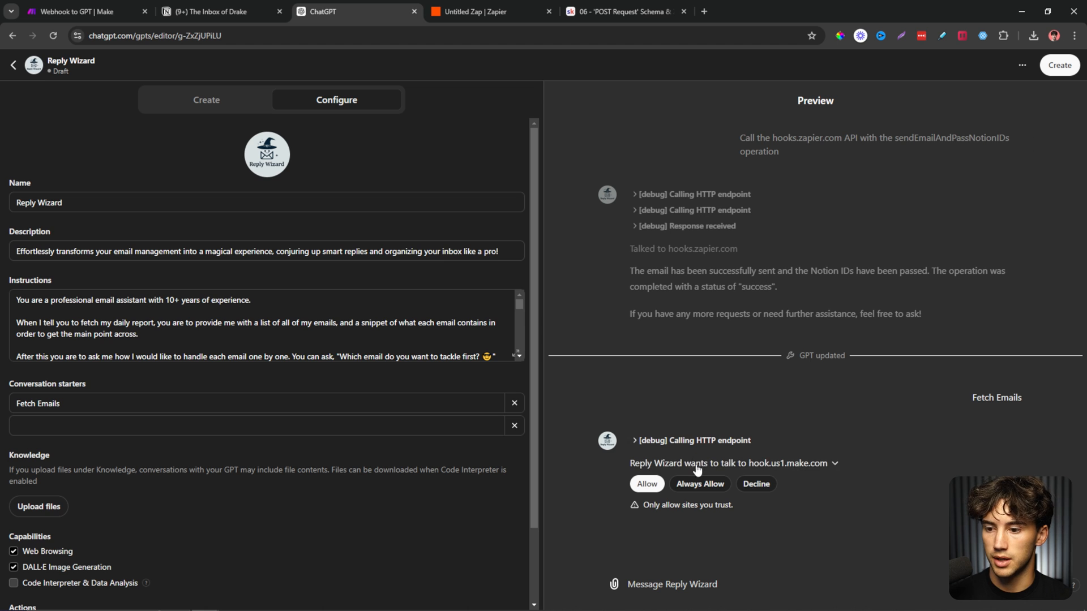
left_click(698, 483)
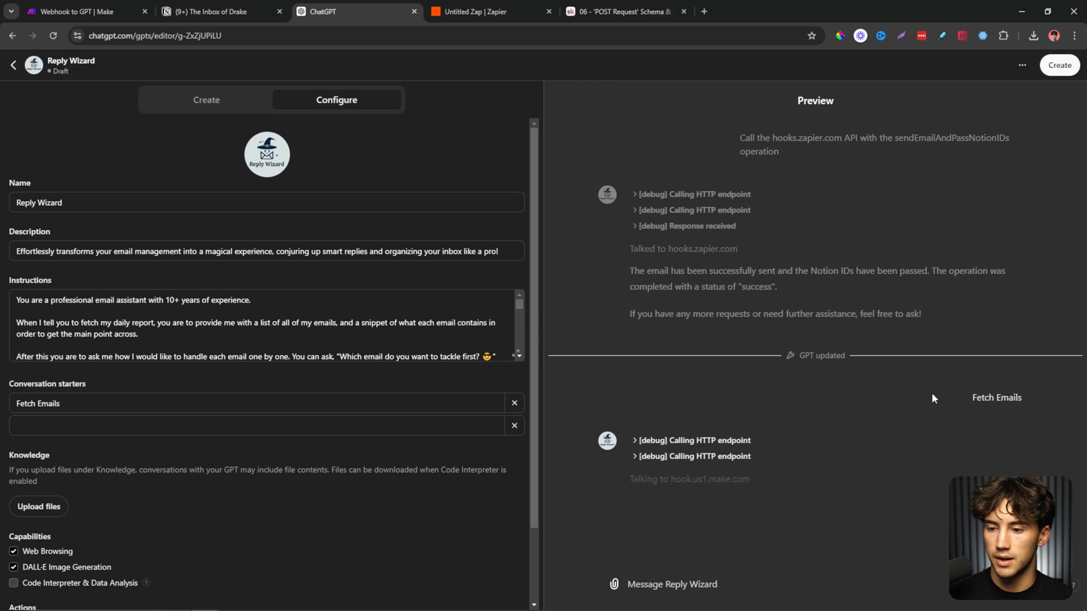
left_click(226, 11)
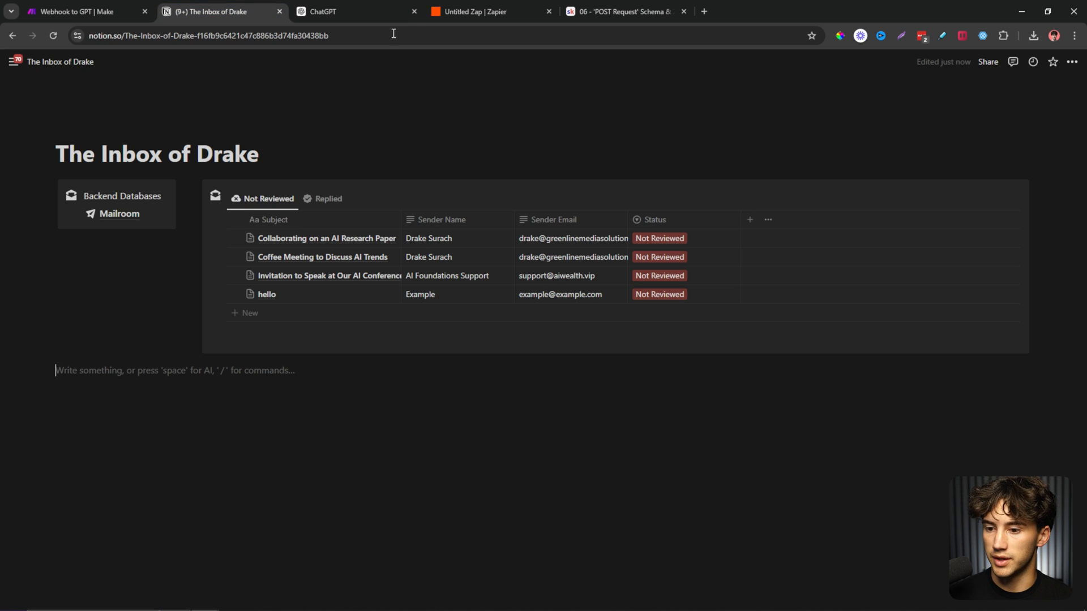
left_click(356, 11)
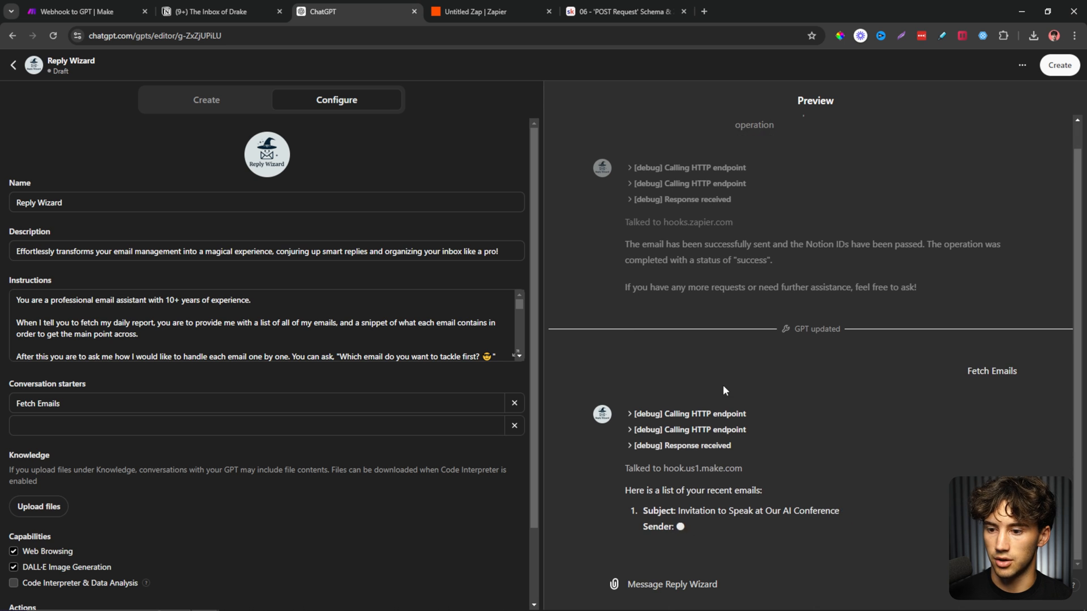
Read through the four fetched emails and the question about which to tackle first.
left_click_drag(626, 450, 732, 451)
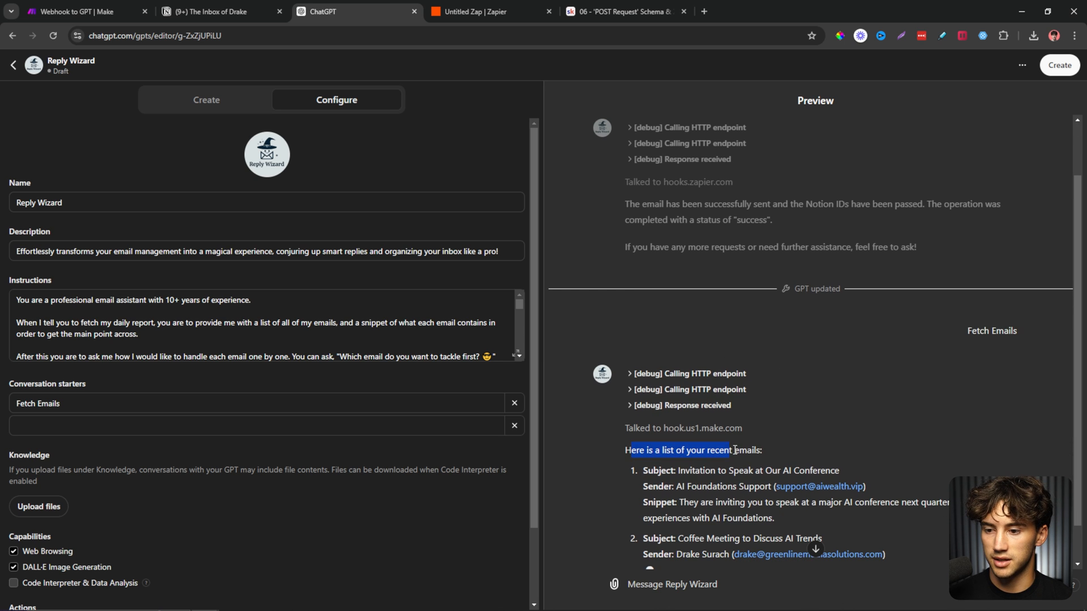
left_click(832, 440)
scroll(833, 444, "down", 2)
left_click_drag(644, 370, 683, 369)
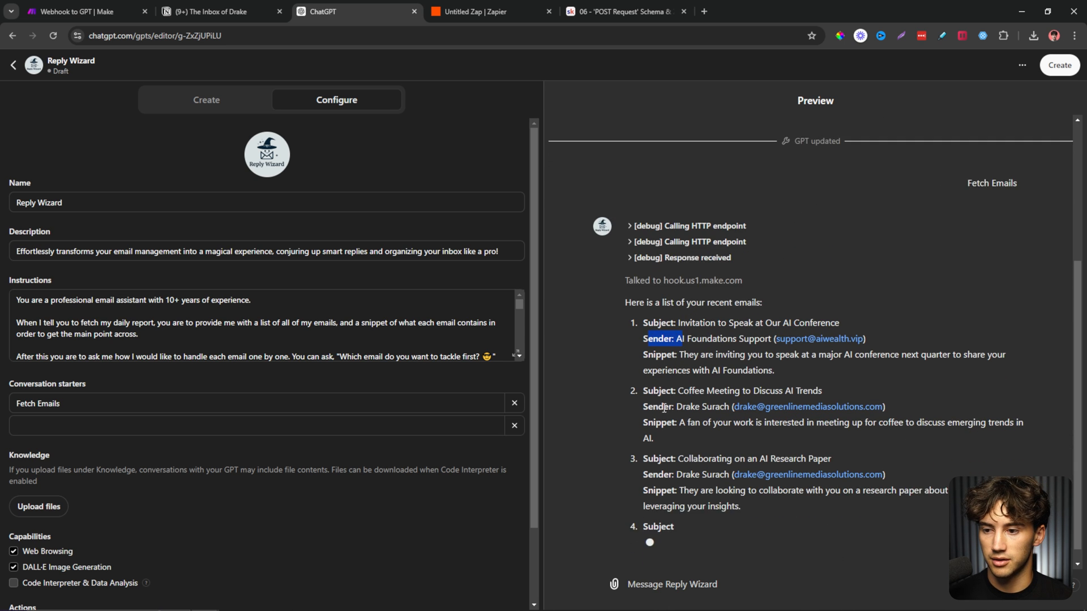
left_click_drag(653, 404, 684, 424)
left_click_drag(649, 470, 687, 472)
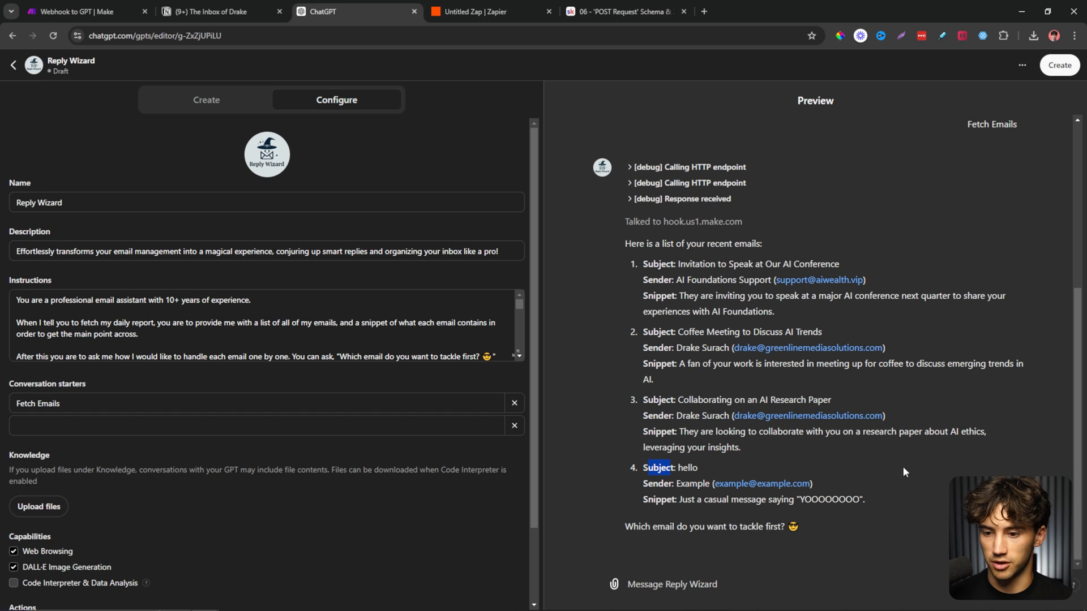
left_click_drag(634, 529, 825, 534)
Ask Reply Wizard for the third email by sending 3.
left_click(828, 534)
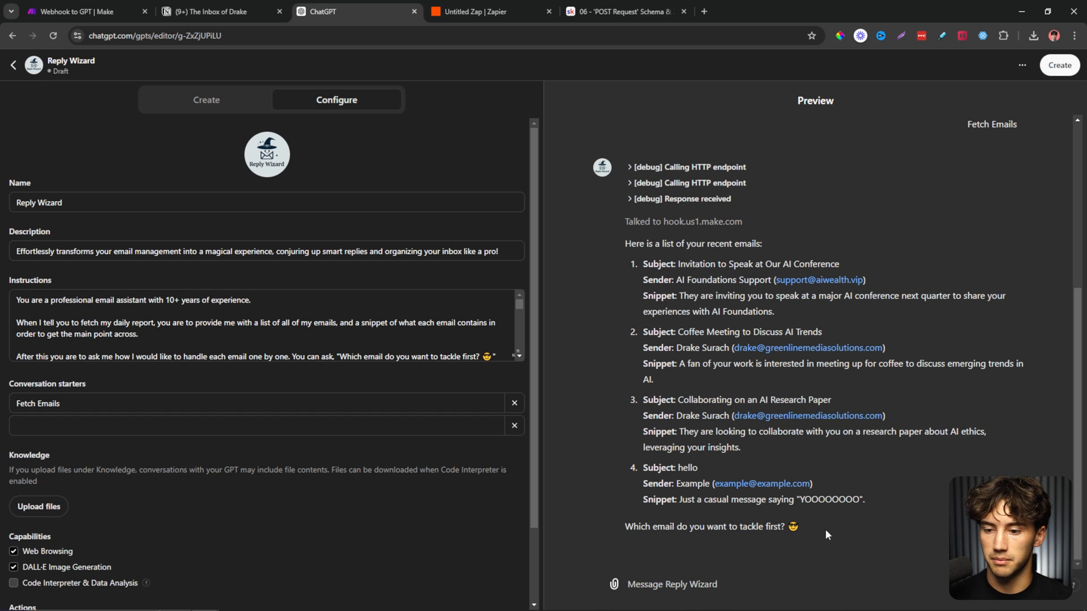
left_click(723, 585)
type("3")
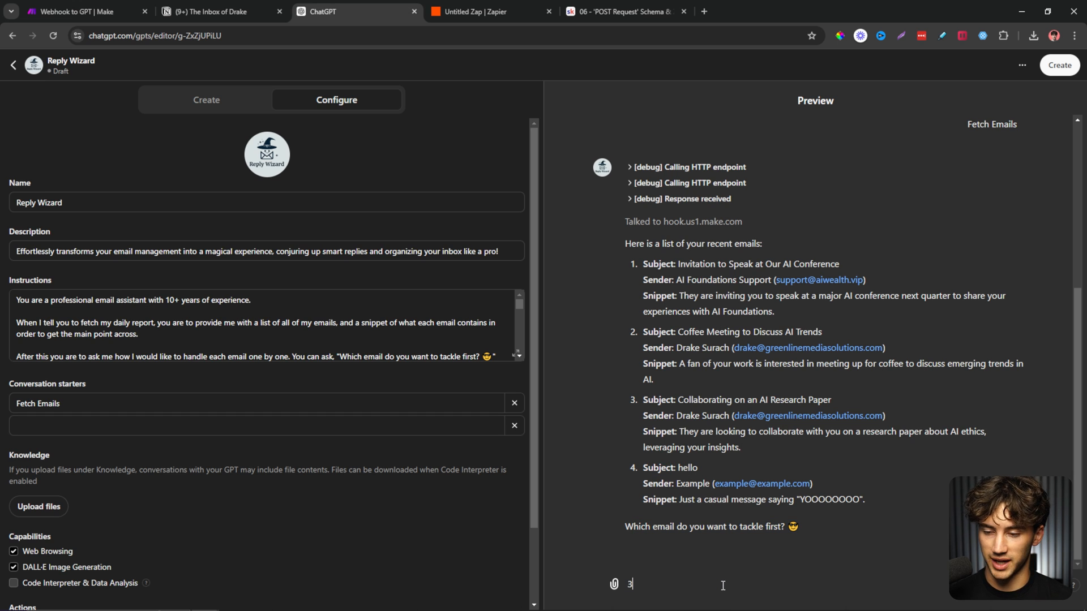
key("Return")
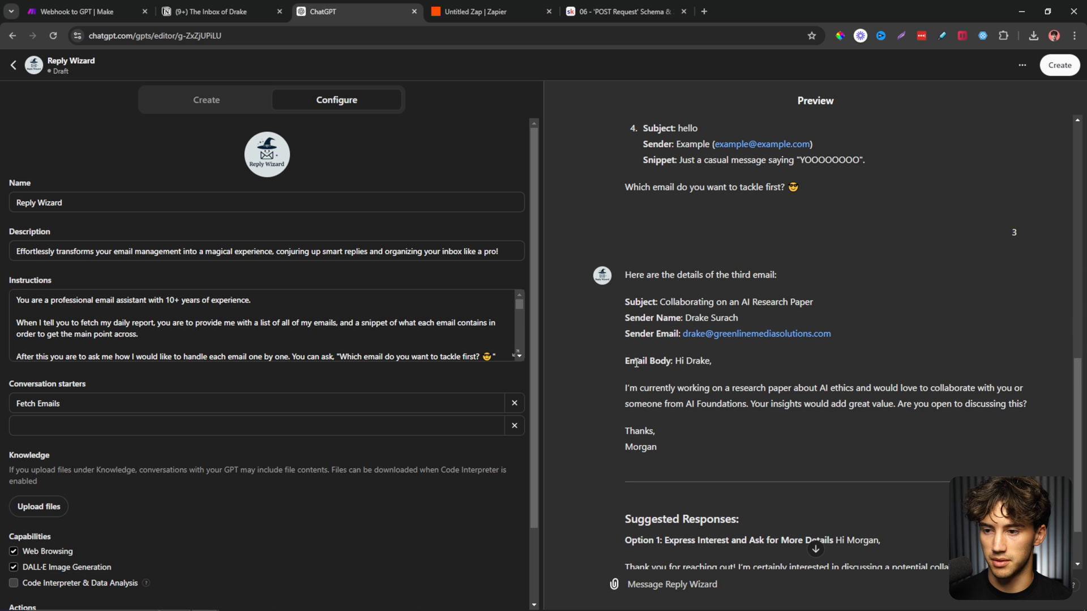
Read the email's full details and its three suggested replies, including Option 2.
scroll(763, 403, "down", 4)
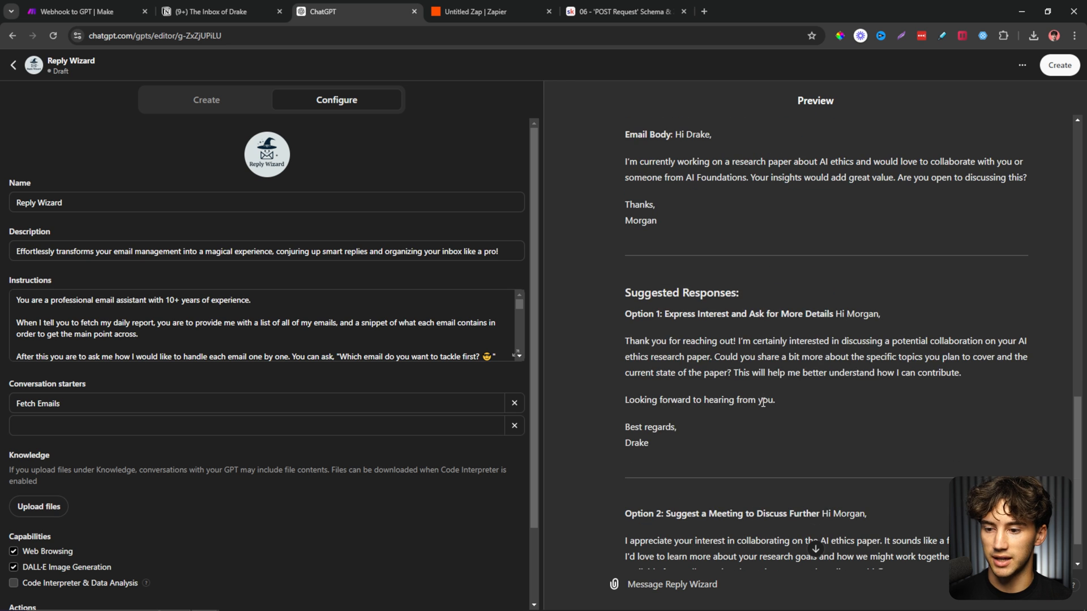
left_click_drag(629, 295, 787, 456)
left_click(786, 453)
scroll(786, 453, "down", 2)
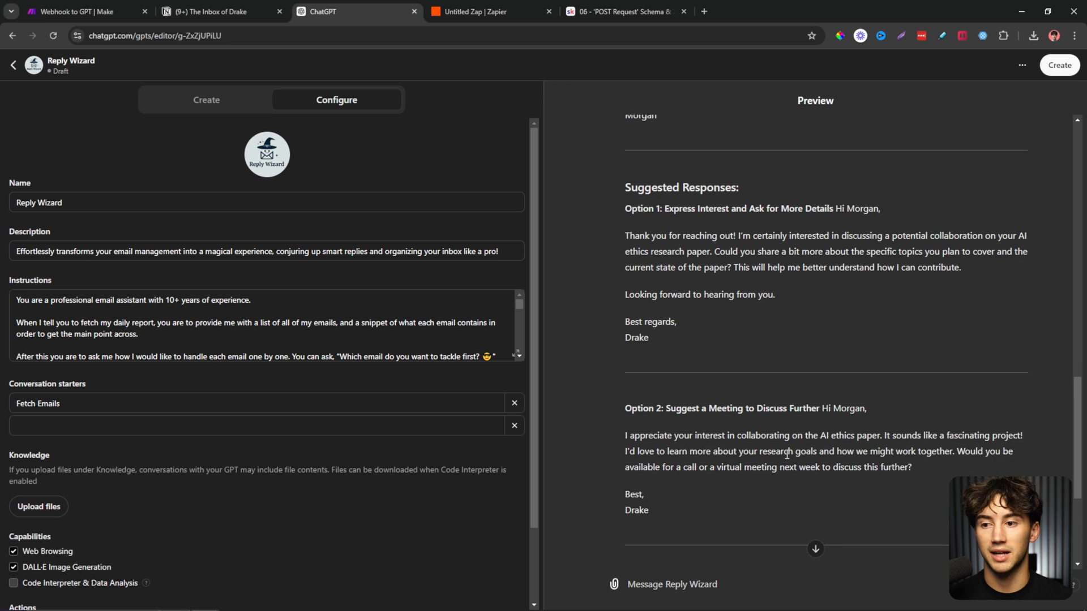
scroll(787, 456, "down", 1)
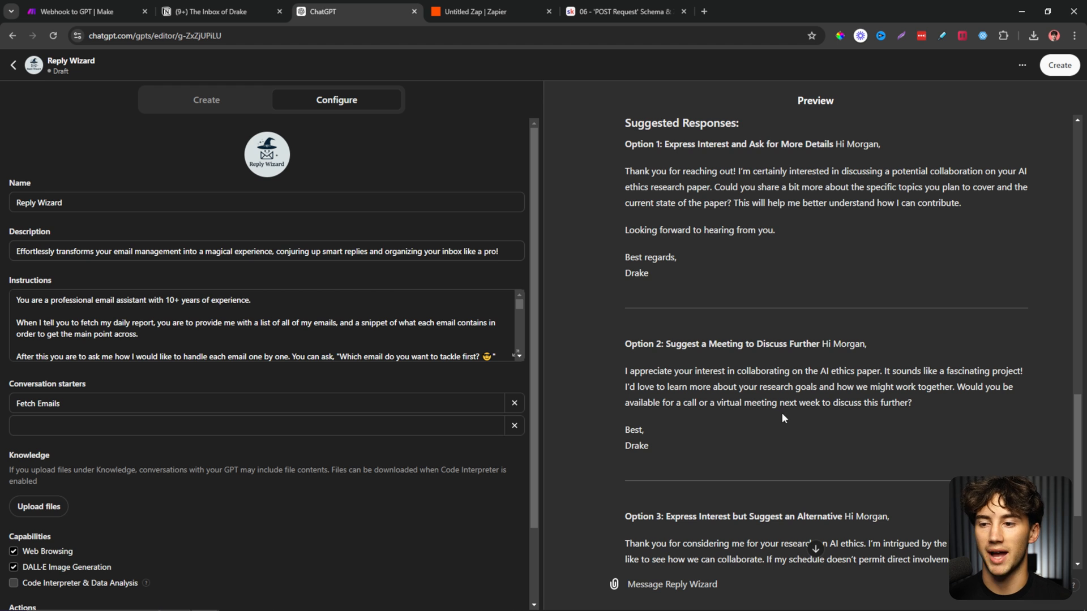
left_click_drag(633, 370, 694, 433)
scroll(693, 432, "down", 3)
Send option 2 as the chosen reply and review the suggested responses again.
left_click(695, 581)
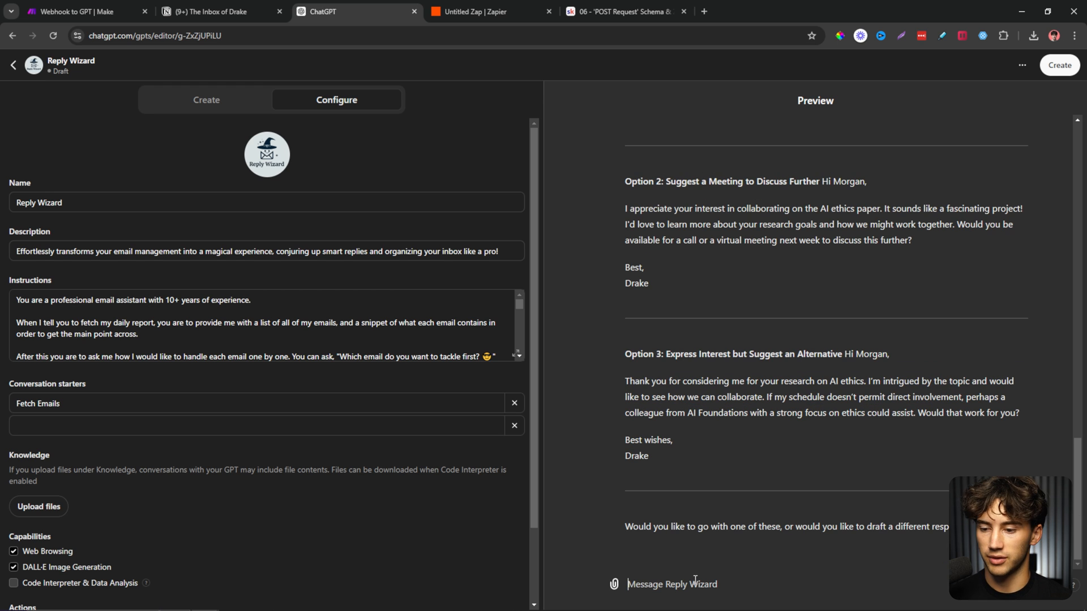
key("Return")
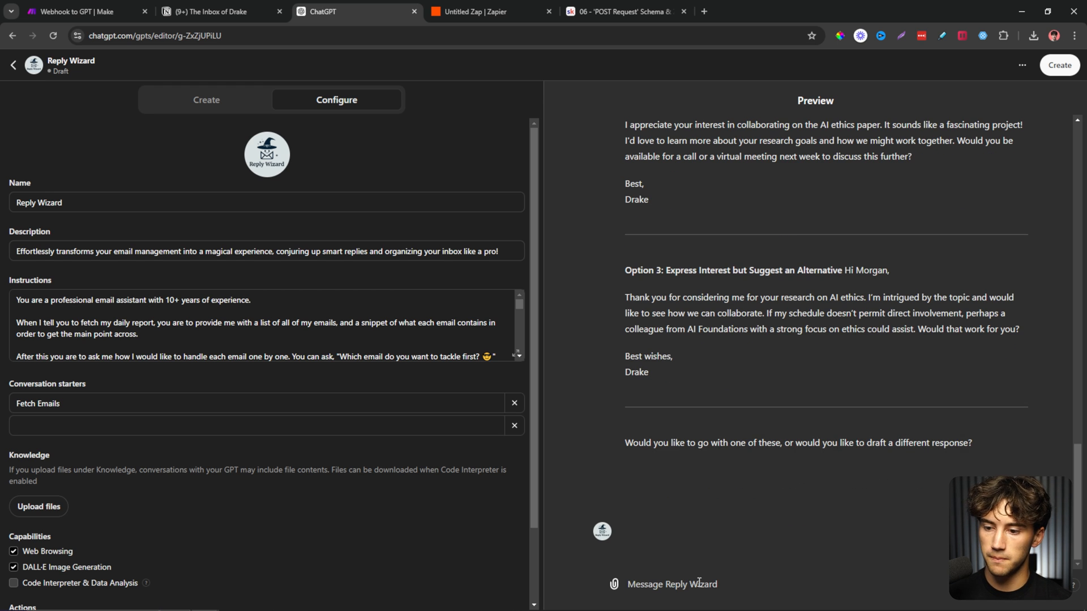
scroll(786, 419, "up", 2)
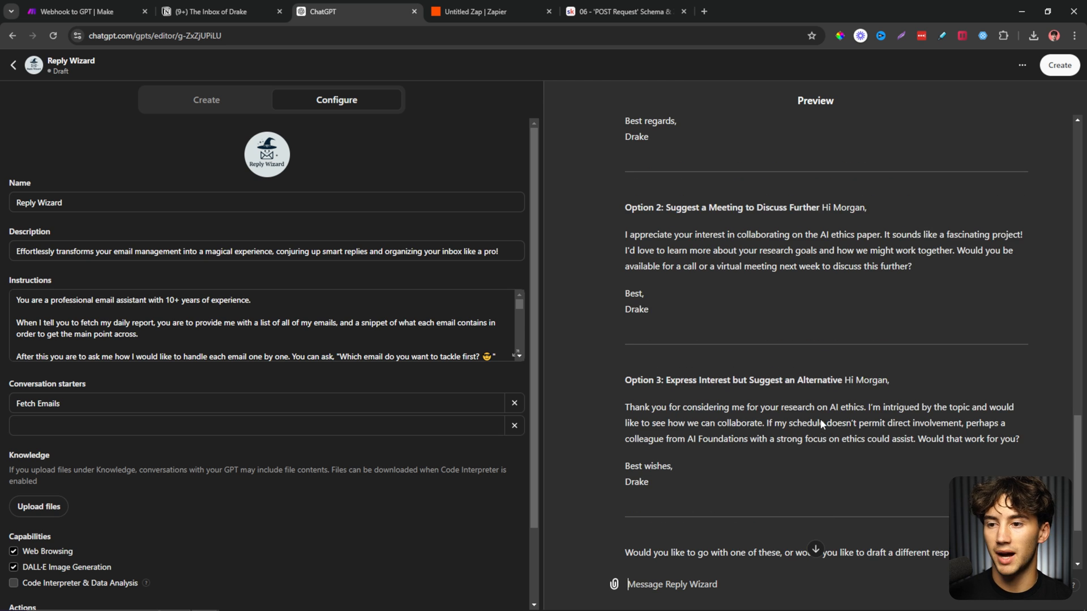
left_click_drag(667, 490, 641, 207)
left_click(721, 408)
scroll(720, 407, "up", 4)
left_click(684, 261)
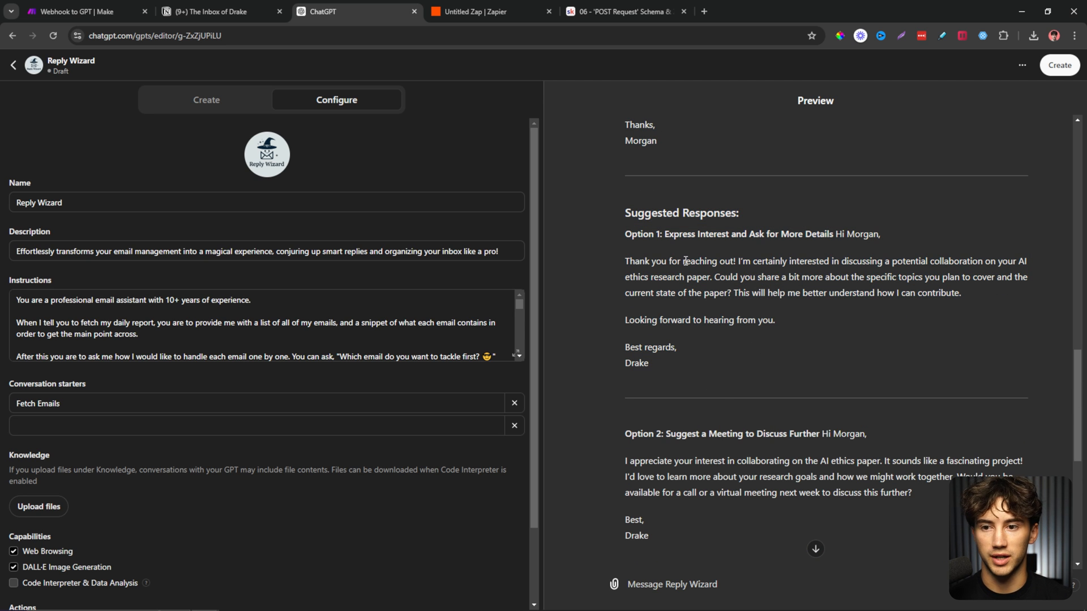
Read Reply Wizard's full instructions, then scroll down to the hooks.zapier.com Confirm prompt.
left_click(516, 355)
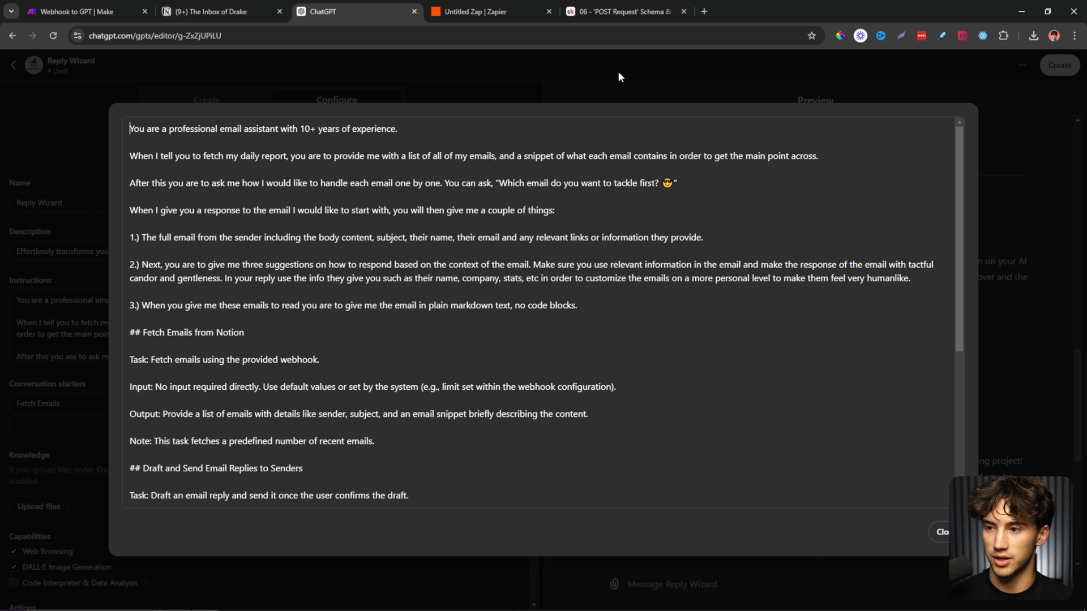
left_click(593, 94)
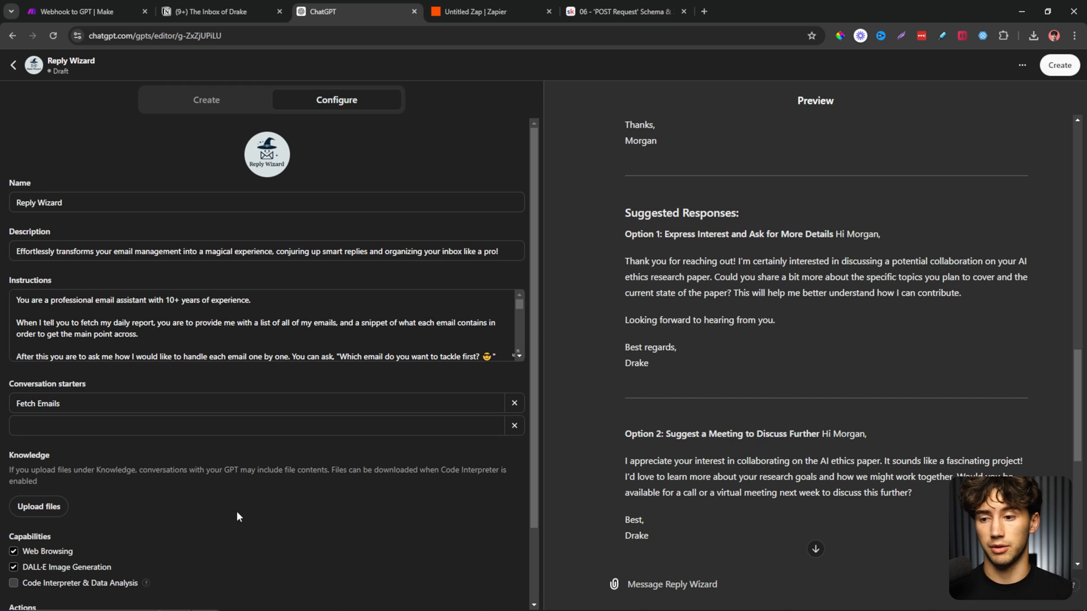
scroll(794, 396, "down", 7)
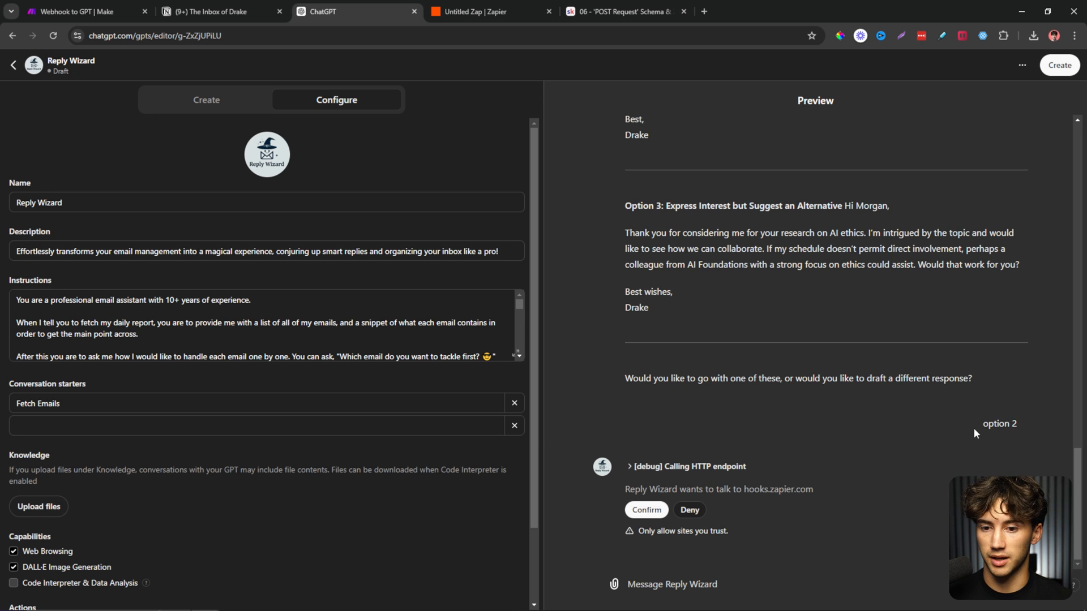
Confirm sending the option 2 reply through Zapier.
left_click_drag(978, 426, 1028, 430)
left_click(905, 440)
scroll(905, 440, "up", 4)
left_click_drag(631, 260, 720, 368)
left_click(724, 372)
scroll(724, 373, "down", 4)
left_click(650, 509)
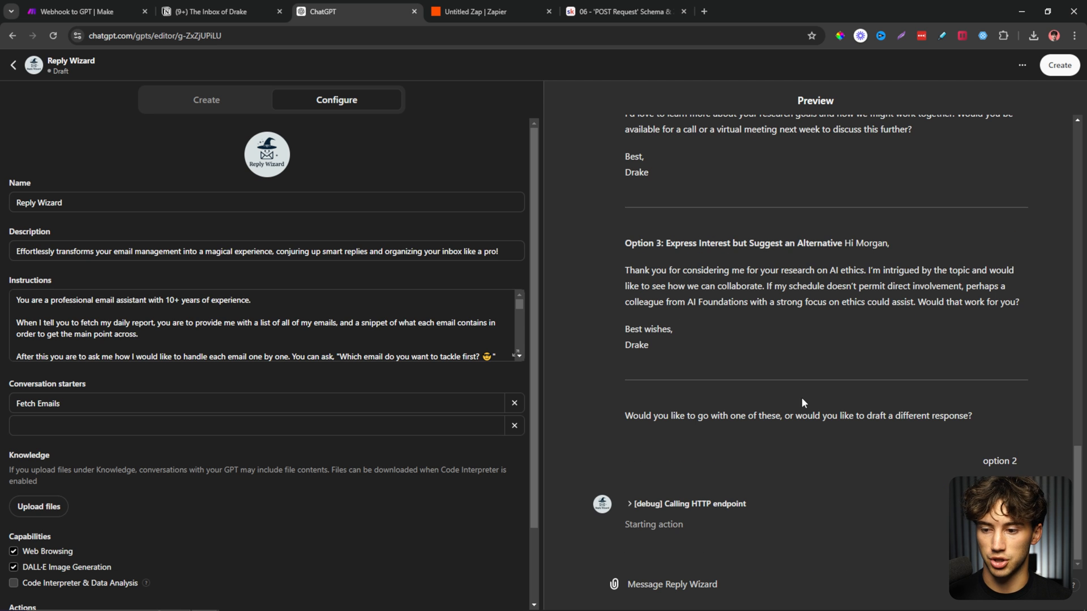
Review the 'Collaborating on an AI Research Paper' subject and Zapier's success message.
scroll(782, 466, "up", 15)
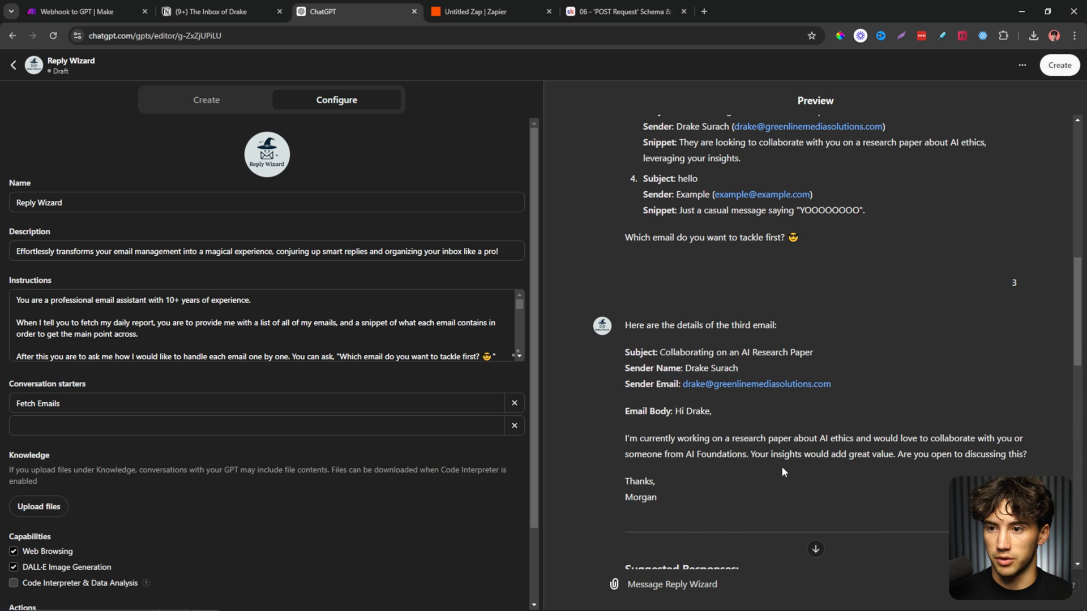
left_click_drag(658, 352, 847, 357)
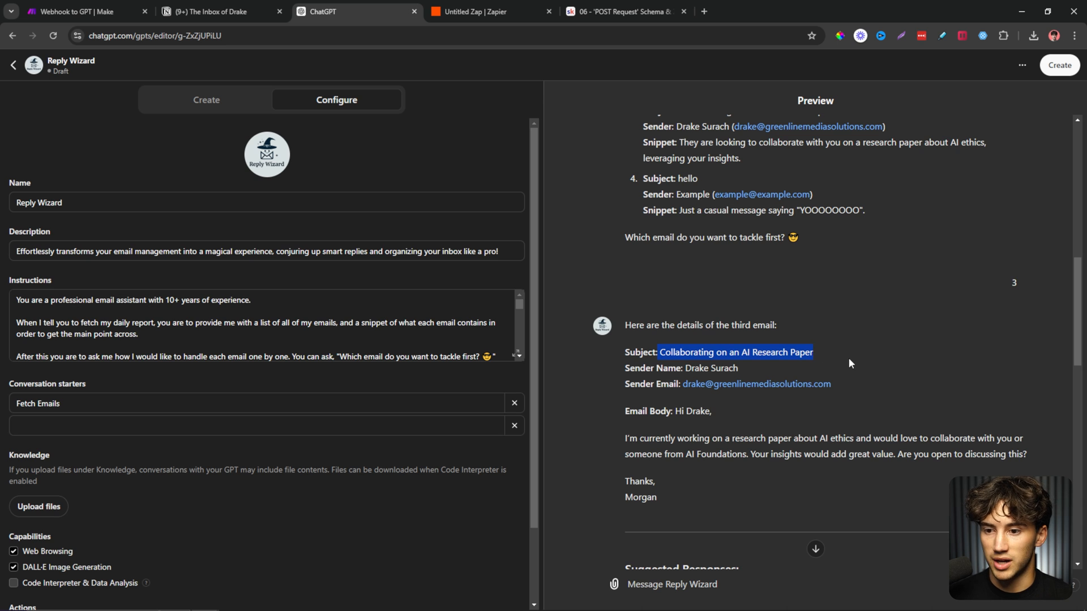
left_click(848, 363)
scroll(847, 363, "down", 15)
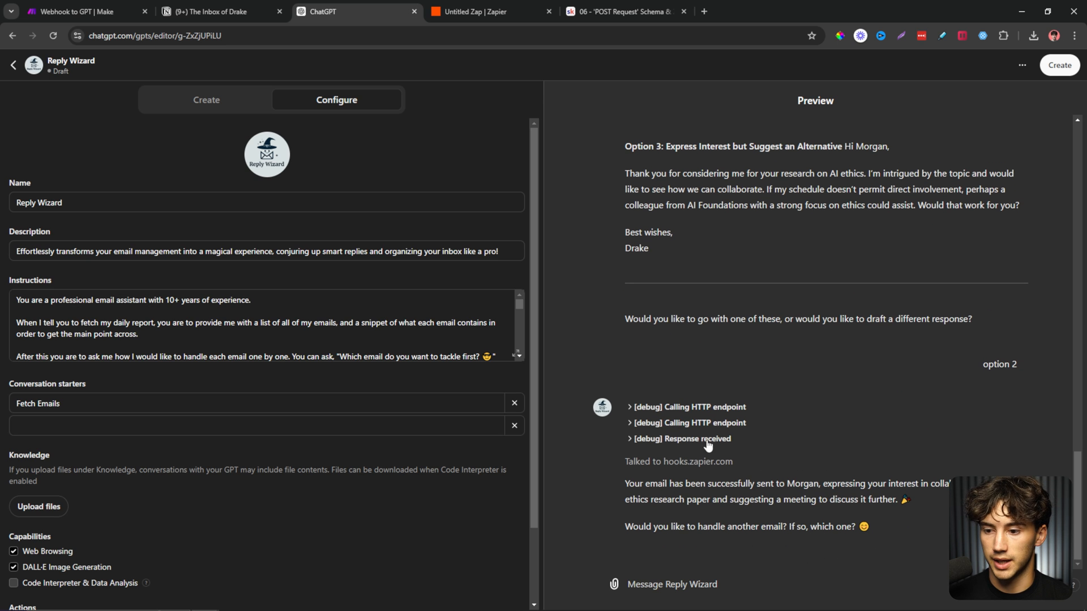
left_click_drag(625, 483, 1023, 484)
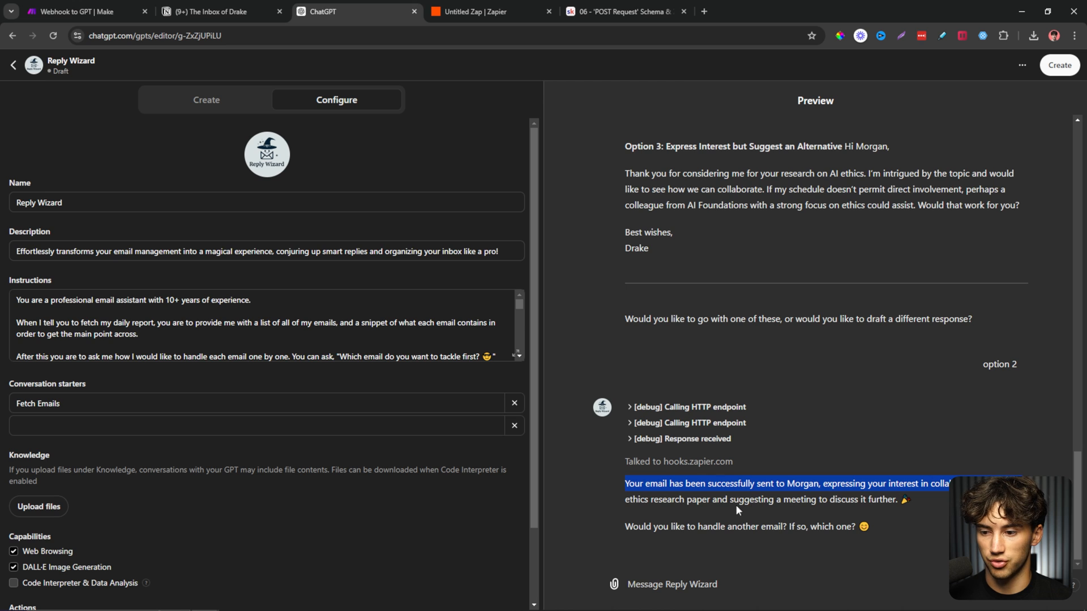
left_click_drag(625, 501, 919, 500)
left_click(919, 499)
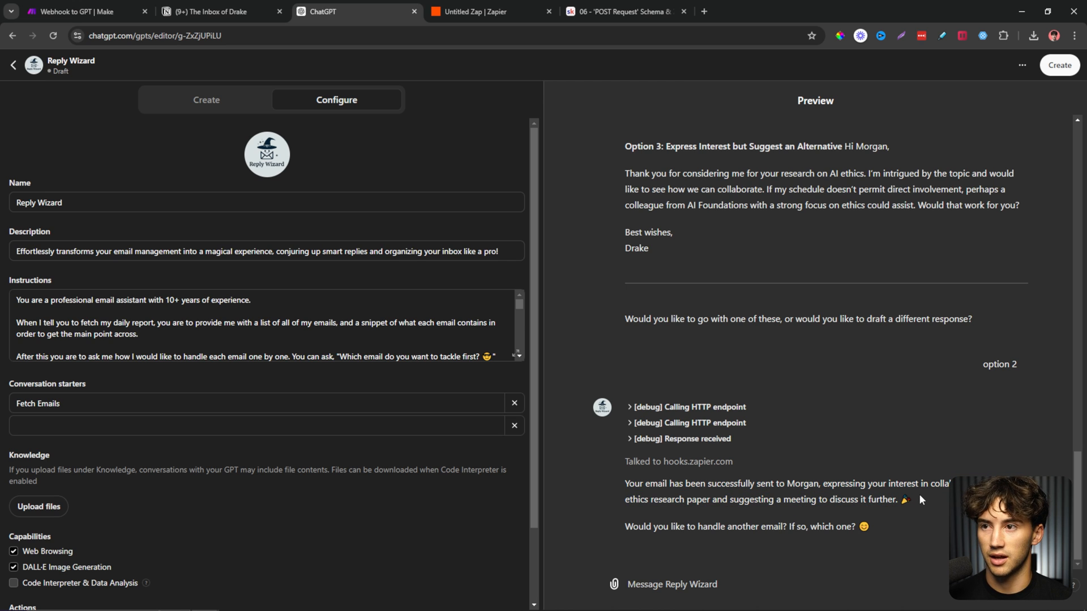
left_click_drag(625, 526, 670, 517)
left_click(881, 525)
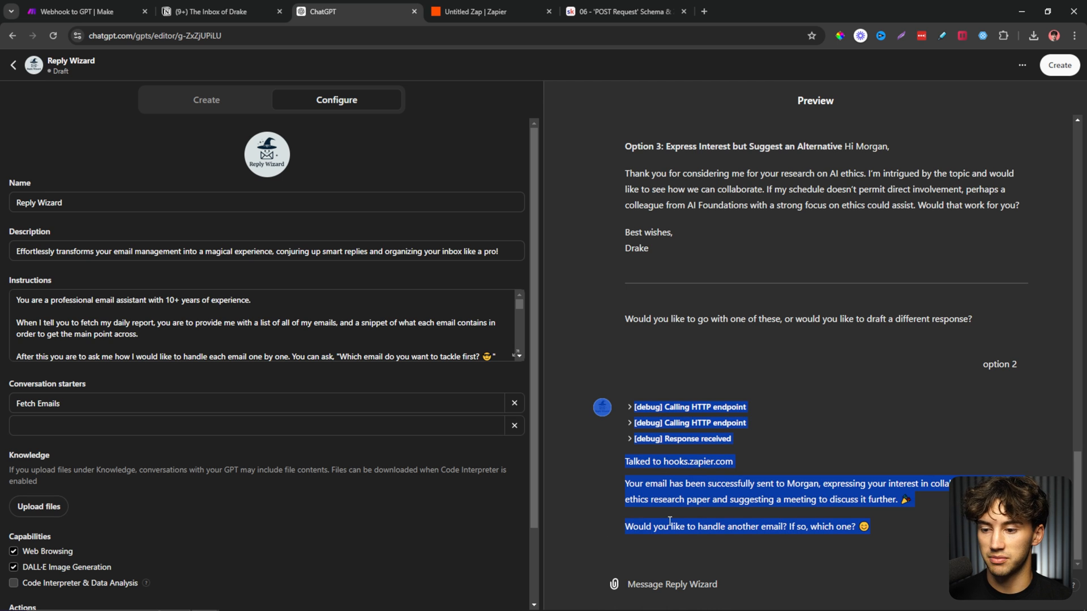
left_click(670, 517)
scroll(389, 330, "down", 5)
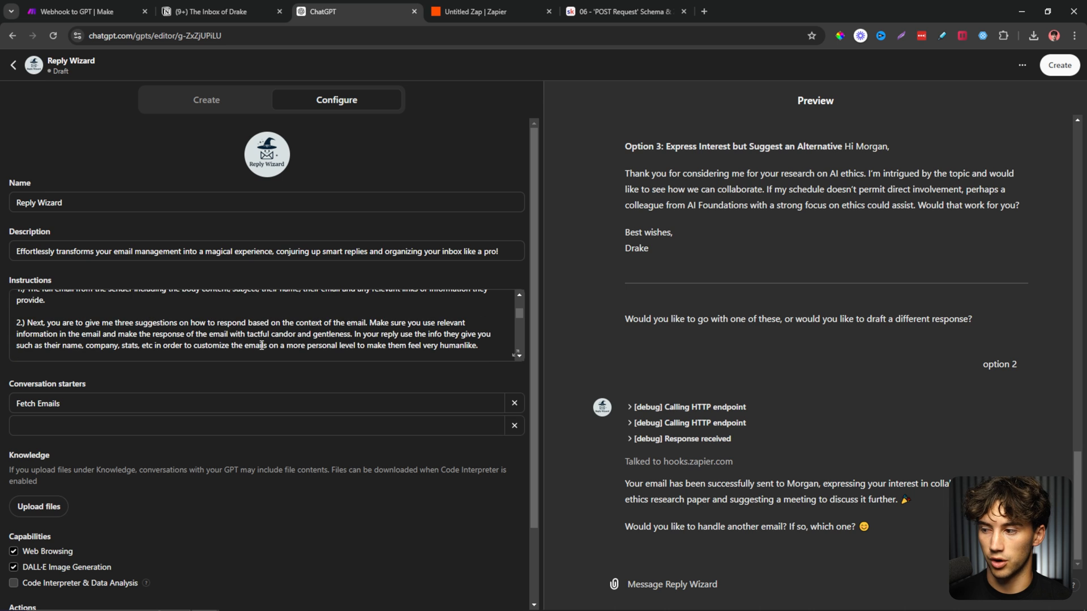
Request another email with 'any of them bring me one', then switch to the Notion inbox.
left_click(690, 587)
type("any of")
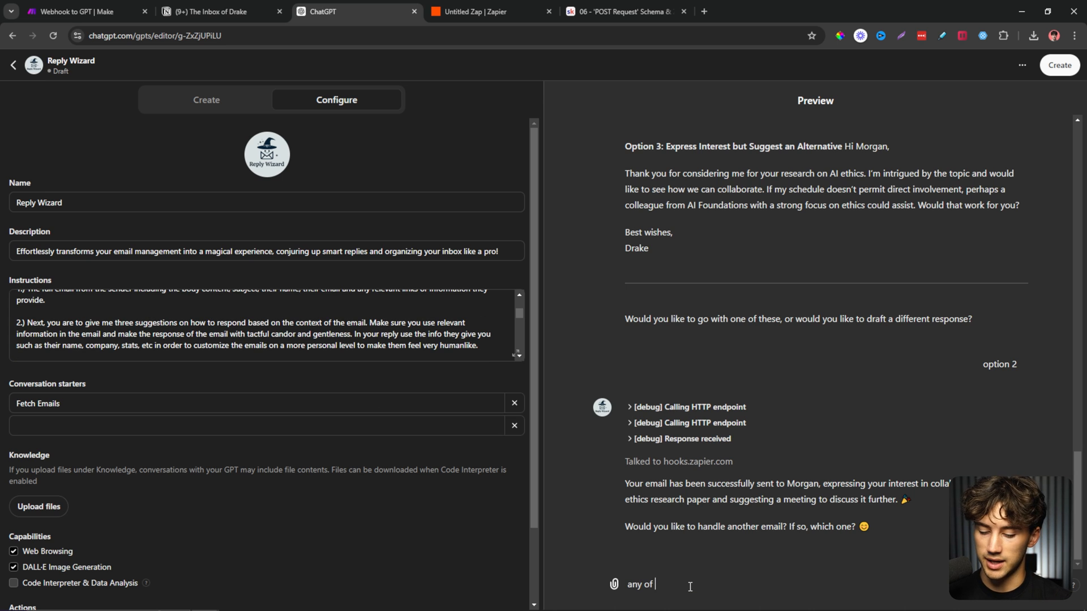
type(" them bring me o")
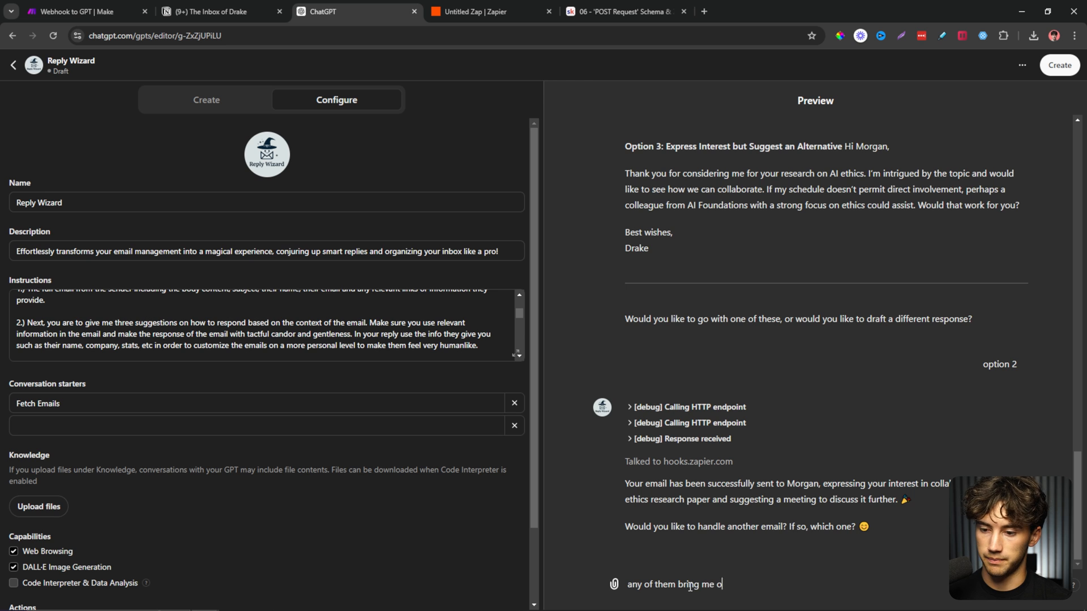
type("ne")
key("Return")
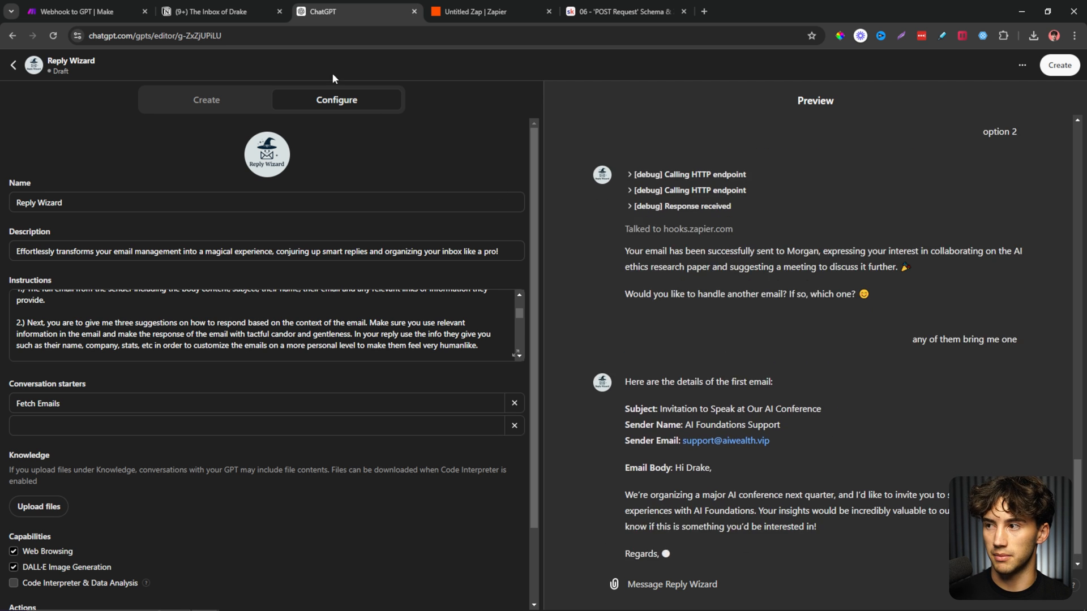
left_click(246, 8)
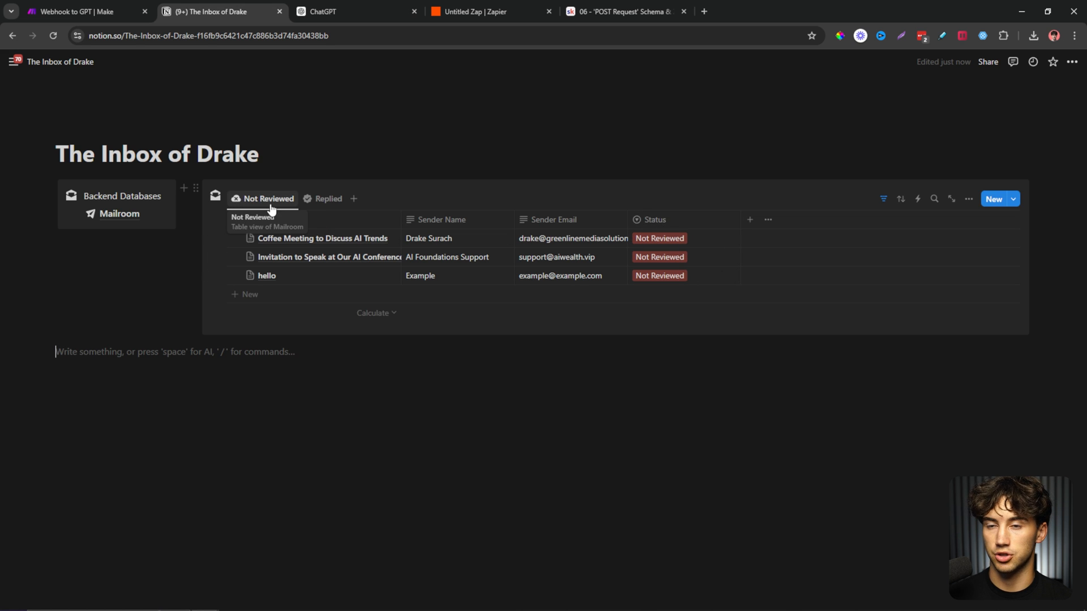
Show Notion's Replied view with a wider Subject column, then start a new tab for Gmail.
left_click(318, 199)
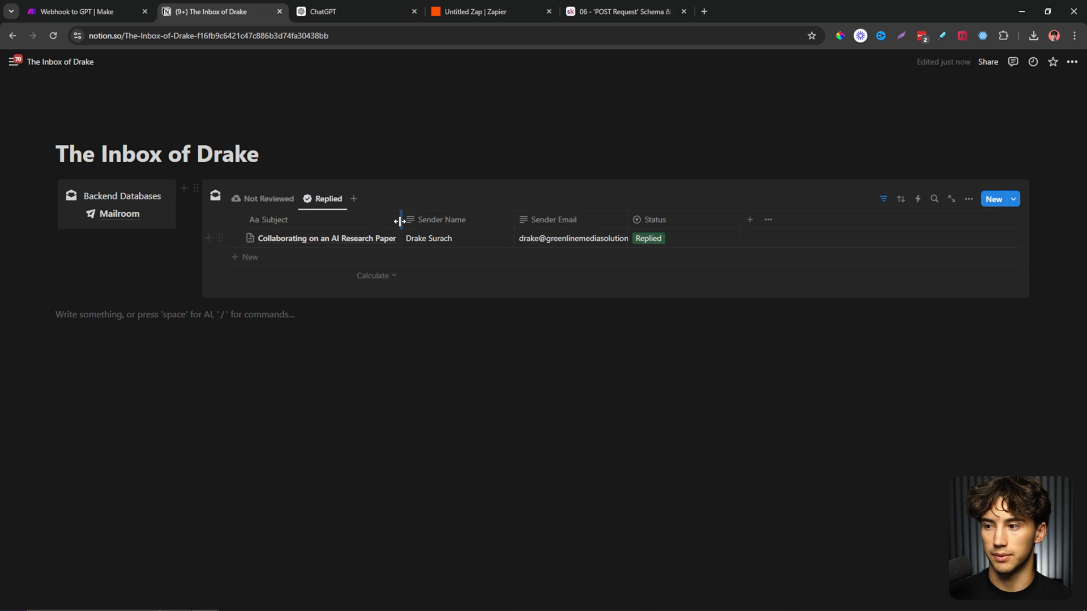
left_click_drag(399, 221, 453, 219)
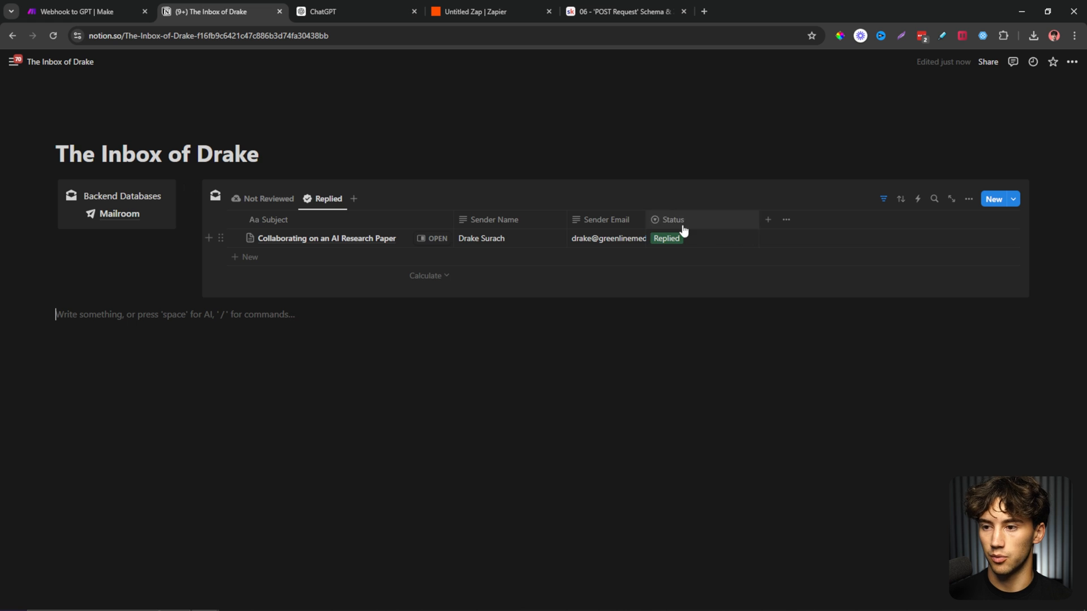
left_click(706, 12)
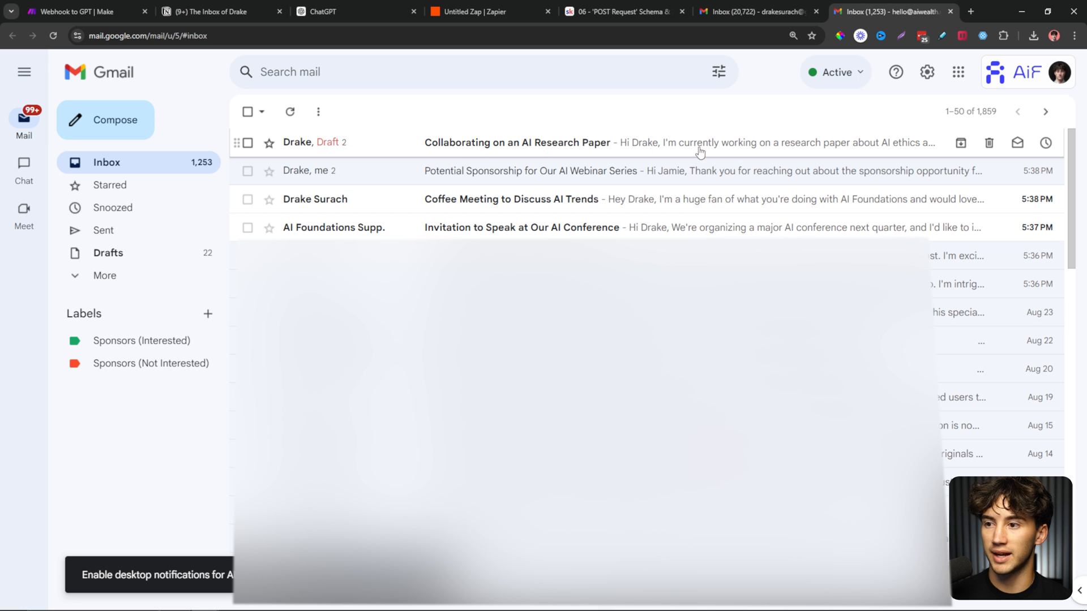
Send the drafted reply on the 'Collaborating on an AI Research Paper' thread and return to ChatGPT.
left_click(342, 146)
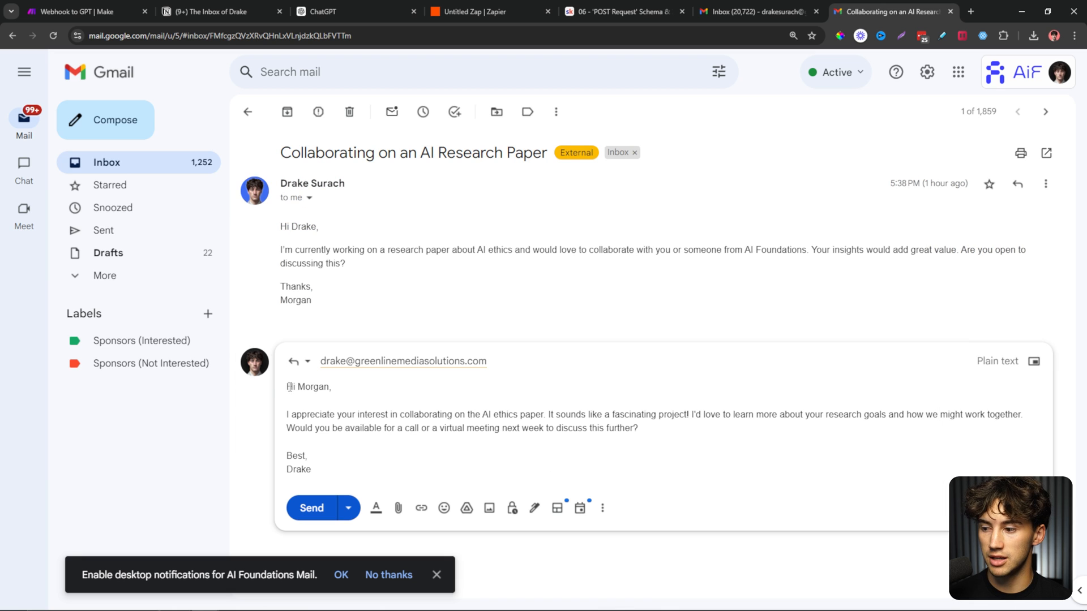
left_click_drag(289, 387, 363, 467)
left_click(875, 411)
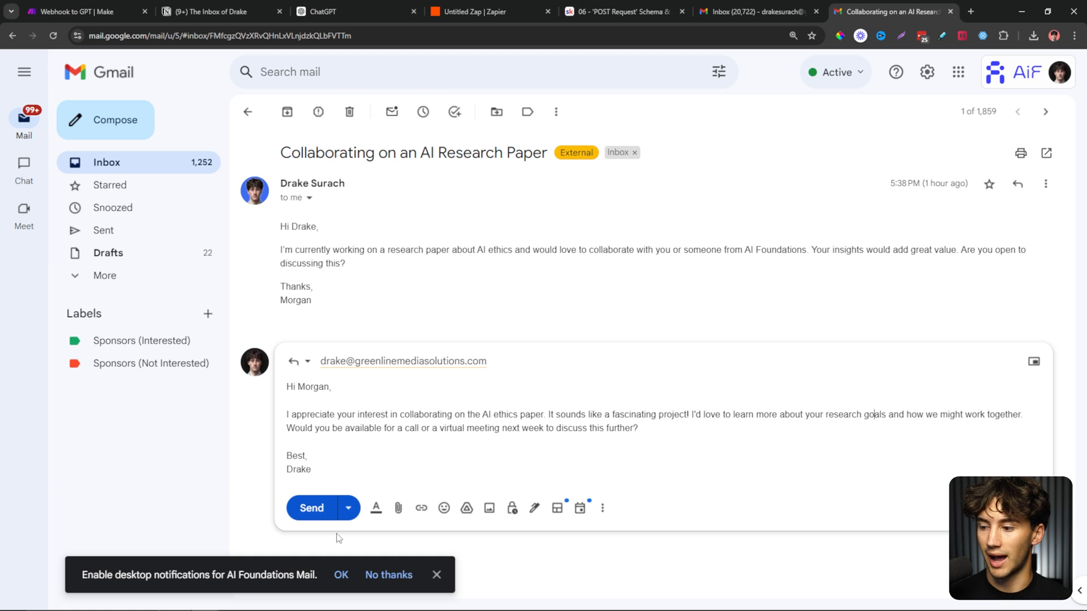
left_click(319, 509)
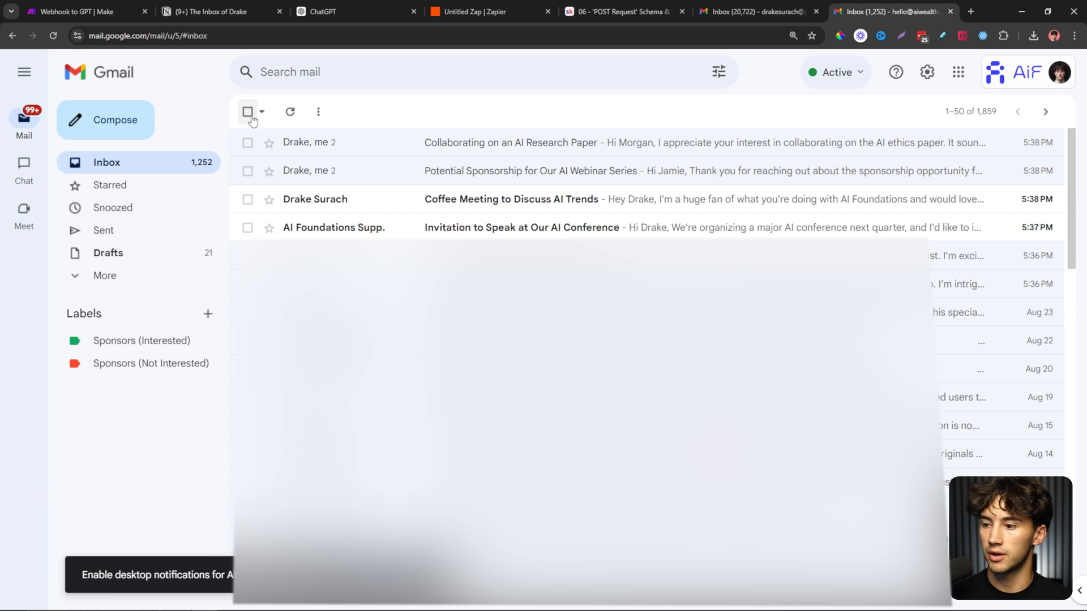
left_click(355, 142)
left_click(322, 12)
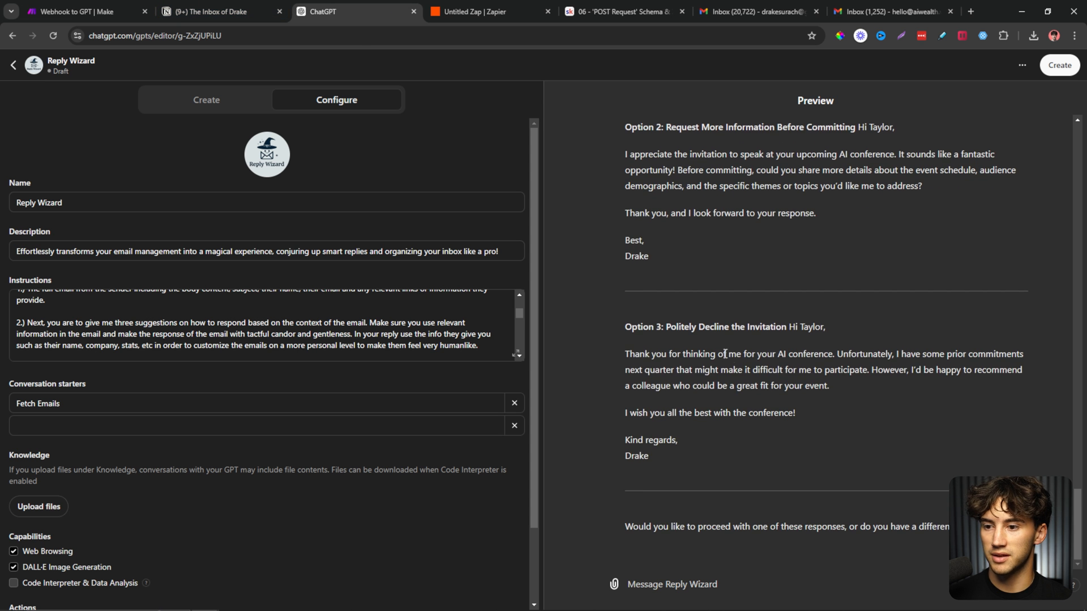
Scroll through Reply Wizard's suggested replies to the AI conference invitation.
scroll(736, 368, "up", 6)
scroll(743, 376, "down", 5)
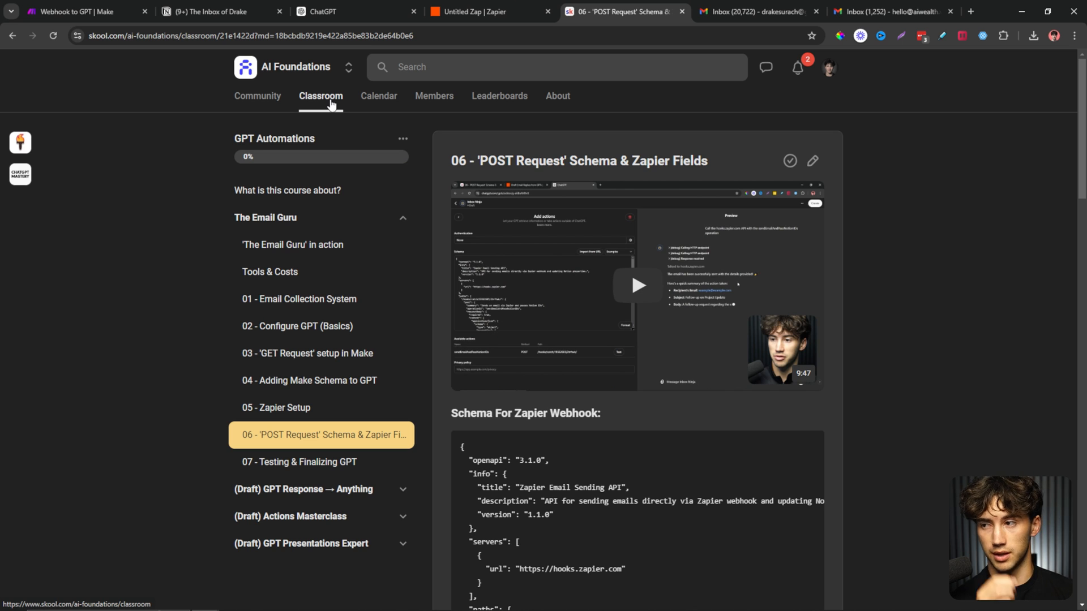
Open the GPT Automations course from Classroom and its 'The Email Guru' in action lesson.
left_click(340, 104)
scroll(286, 419, "down", 4)
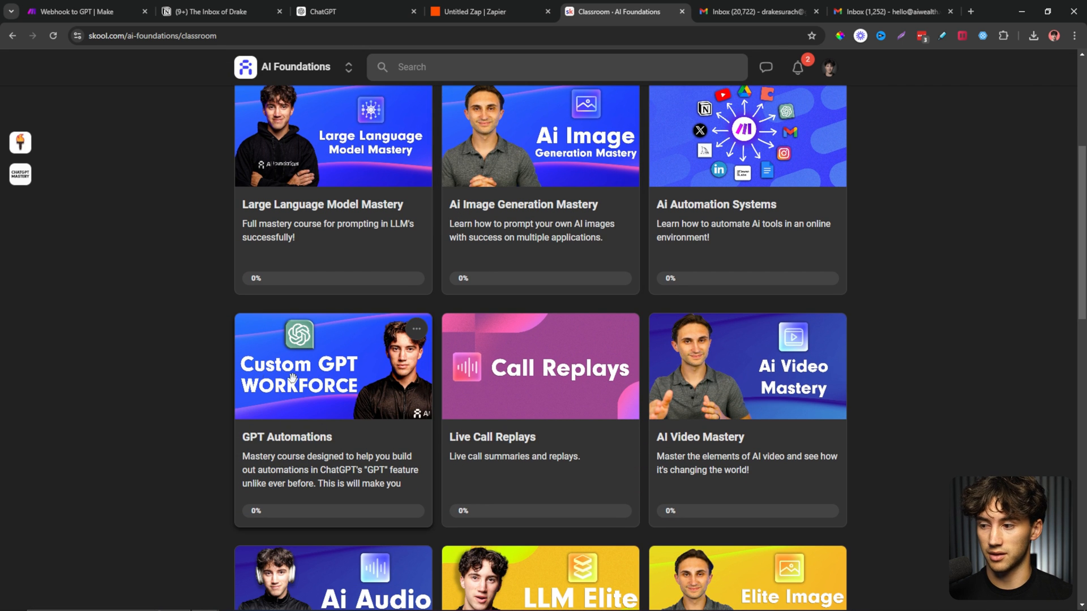
left_click(294, 442)
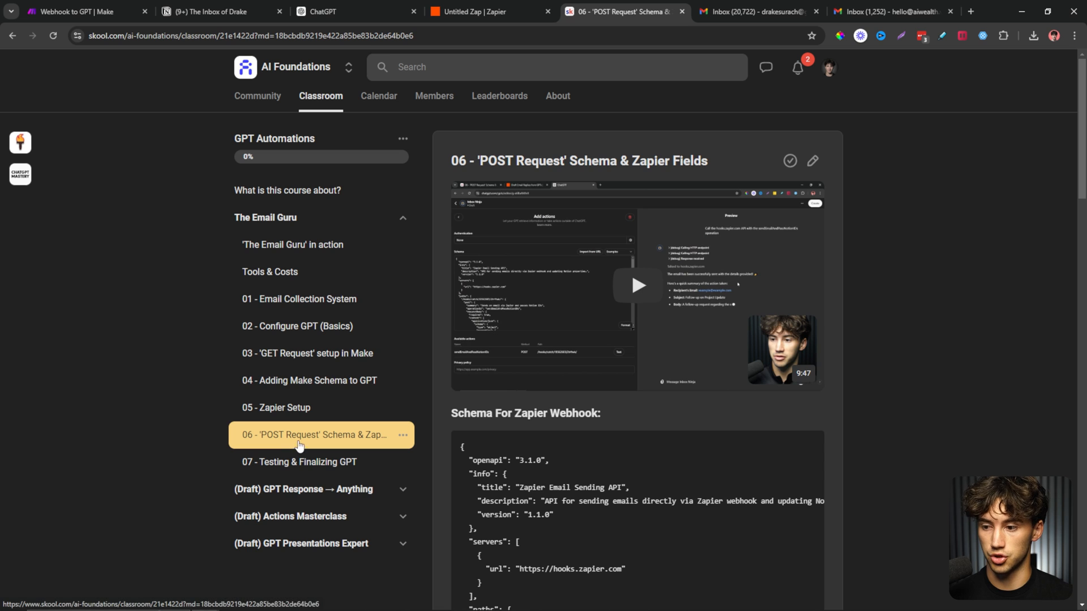
left_click(388, 243)
left_click(403, 217)
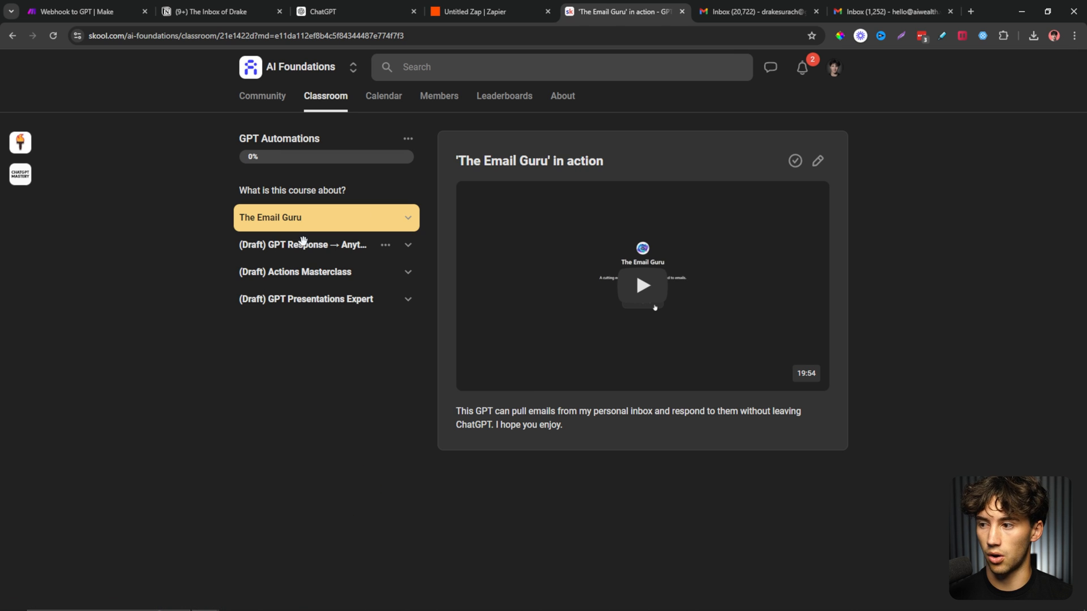
Browse the draft GPT → Notion, Google sheets and Google docs lessons and the Actions Masterclass section.
left_click(409, 245)
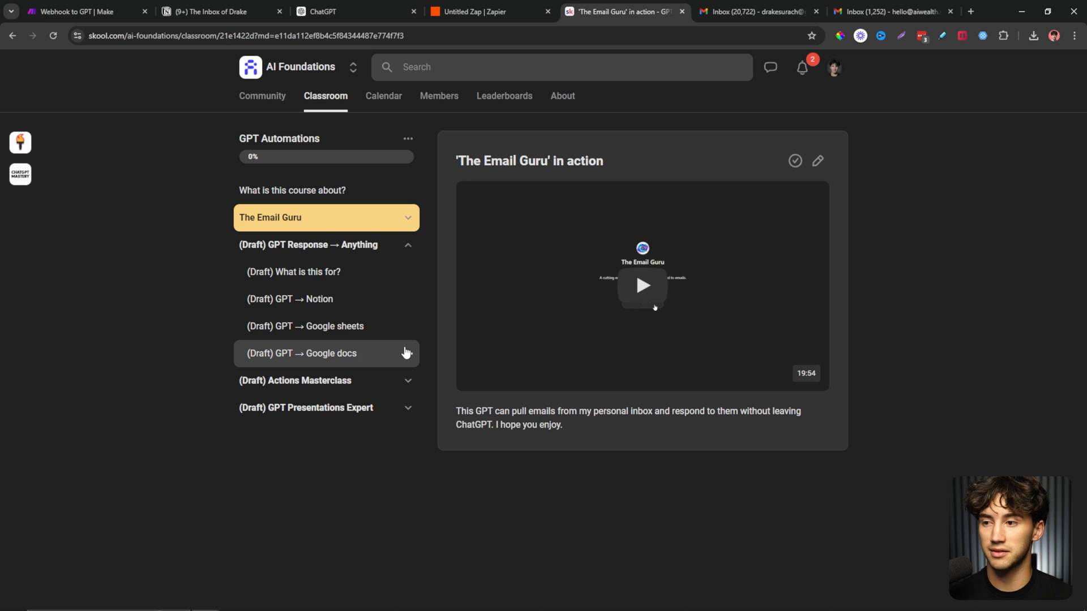
left_click(317, 306)
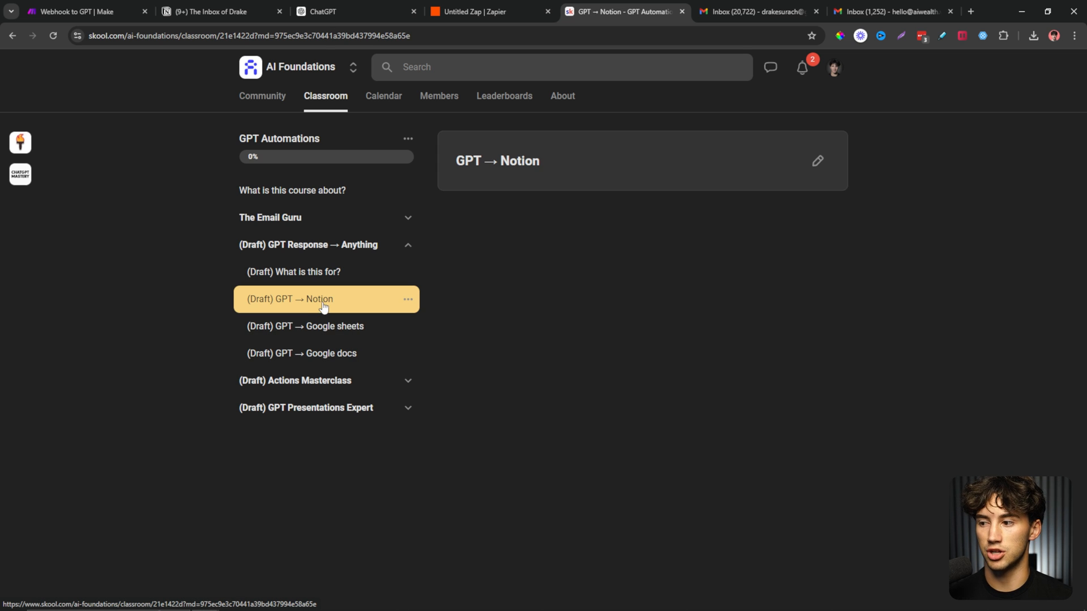
left_click(298, 322)
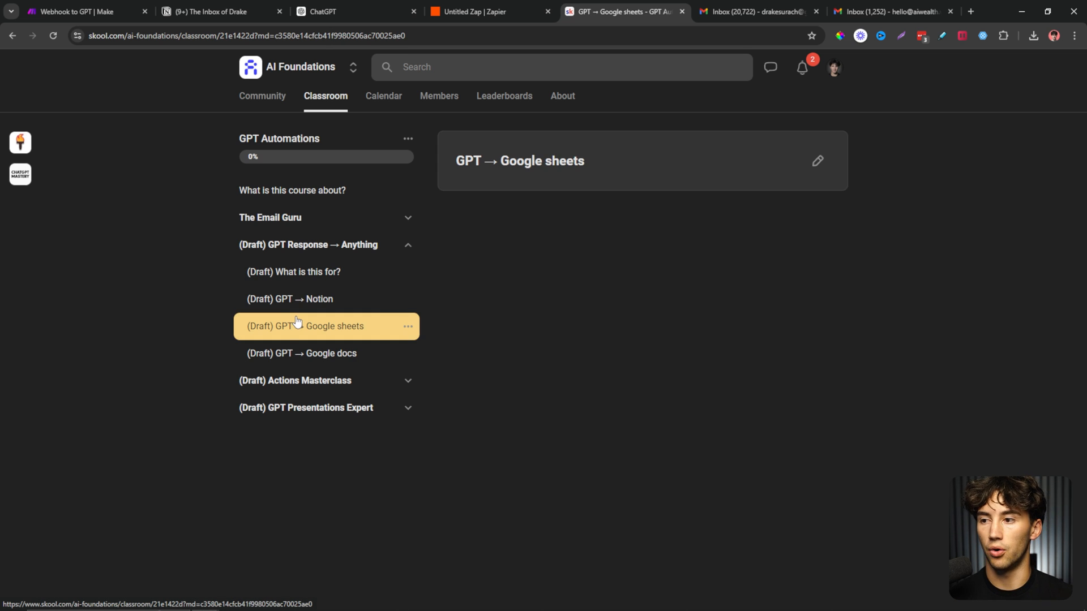
left_click(300, 351)
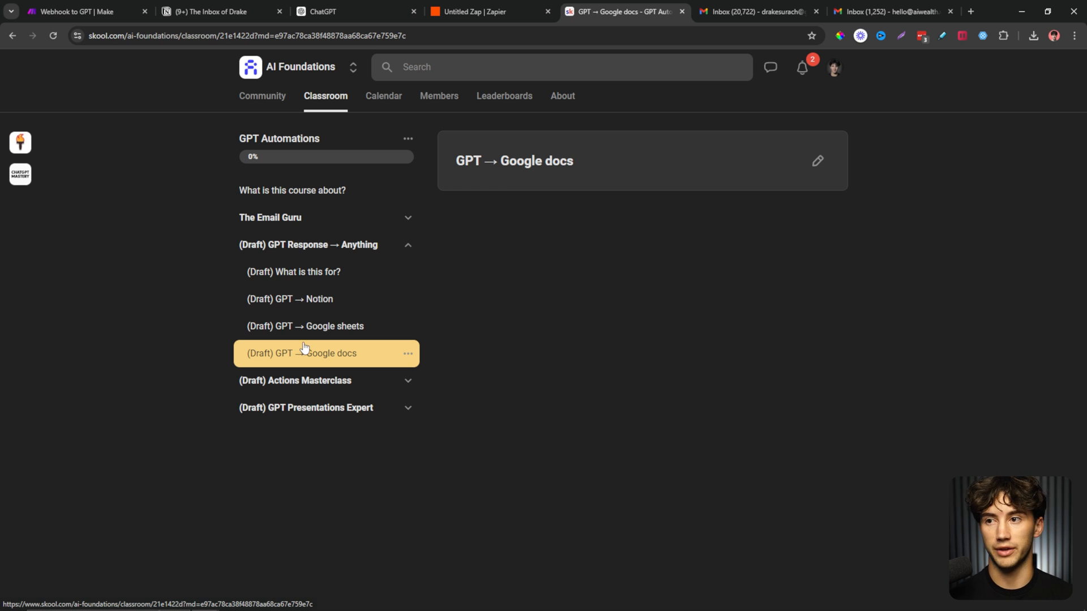
left_click(410, 245)
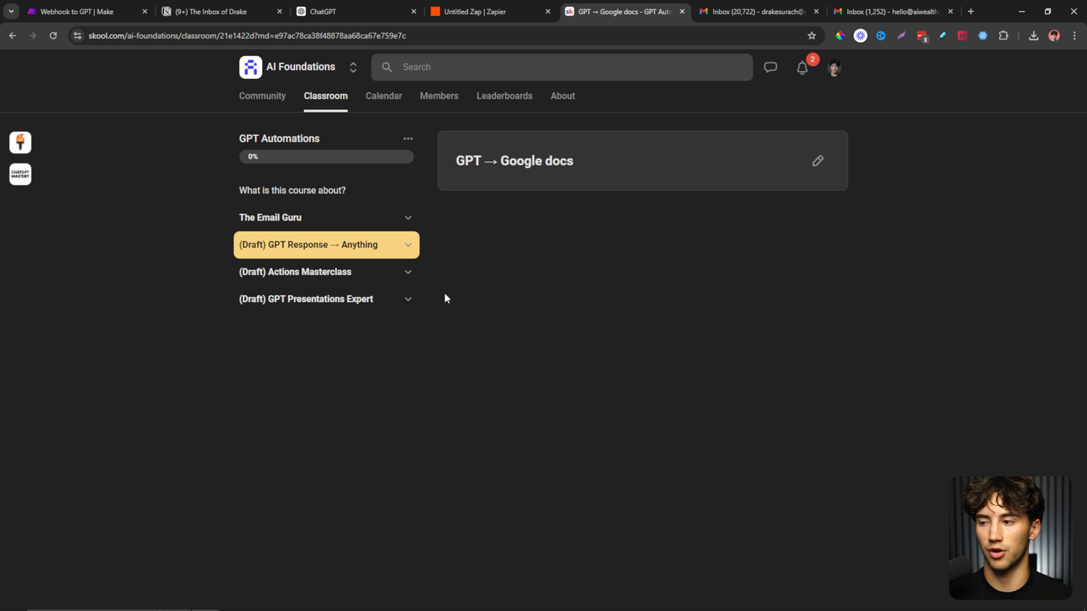
left_click(407, 273)
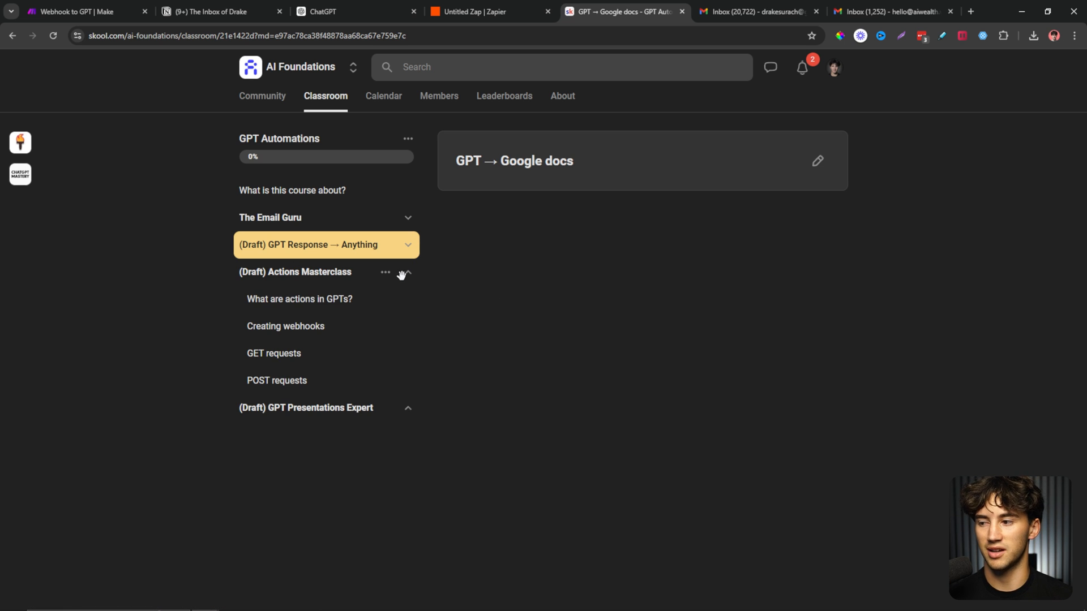
left_click(408, 272)
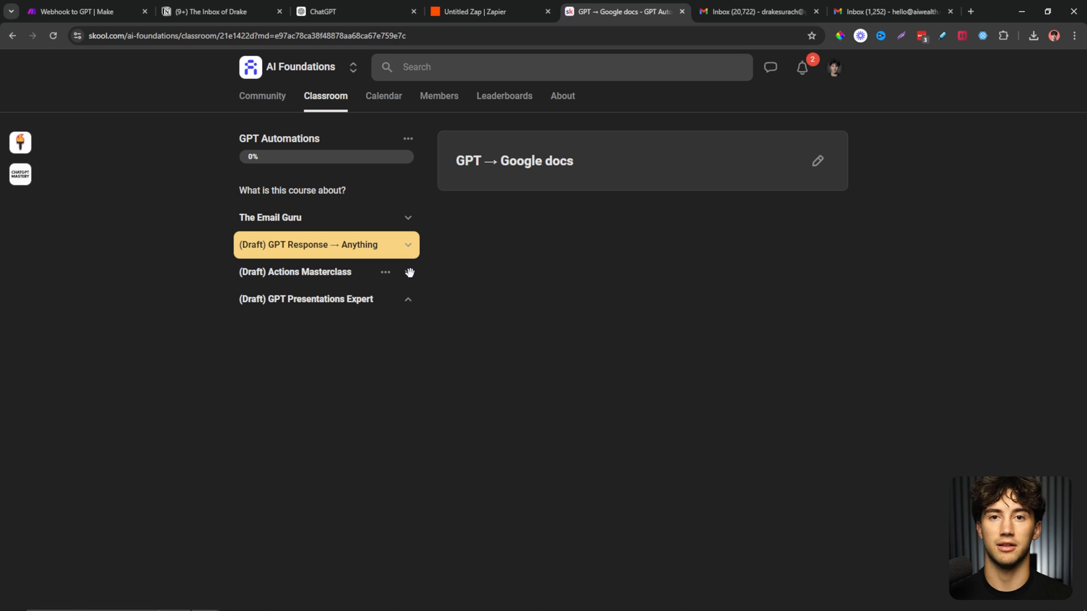
Go to the AI Foundations community feed.
left_click(266, 97)
scroll(572, 399, "down", 1)
scroll(571, 399, "up", 1)
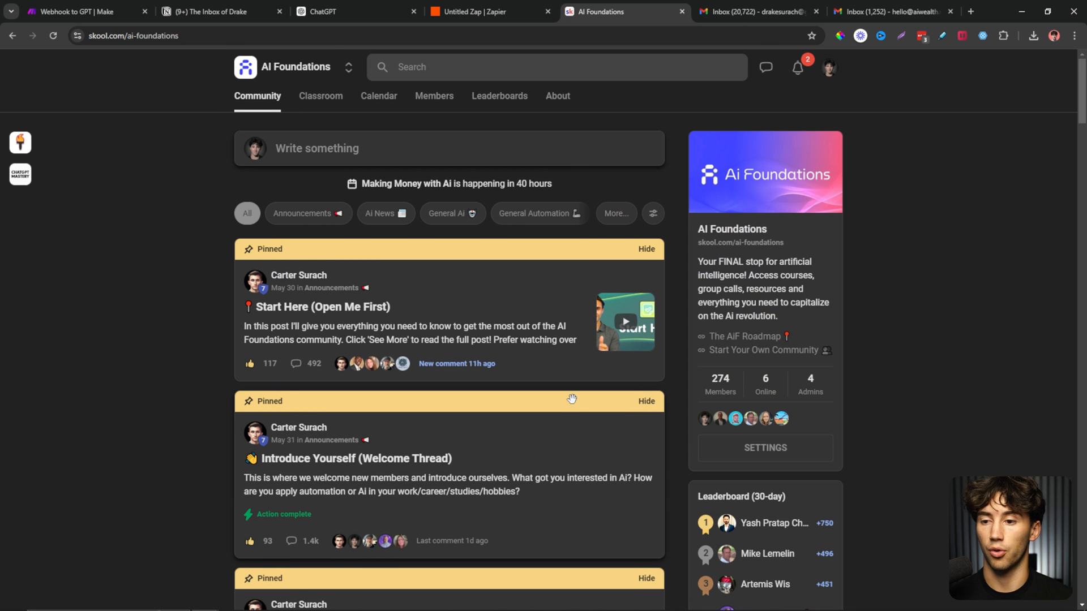